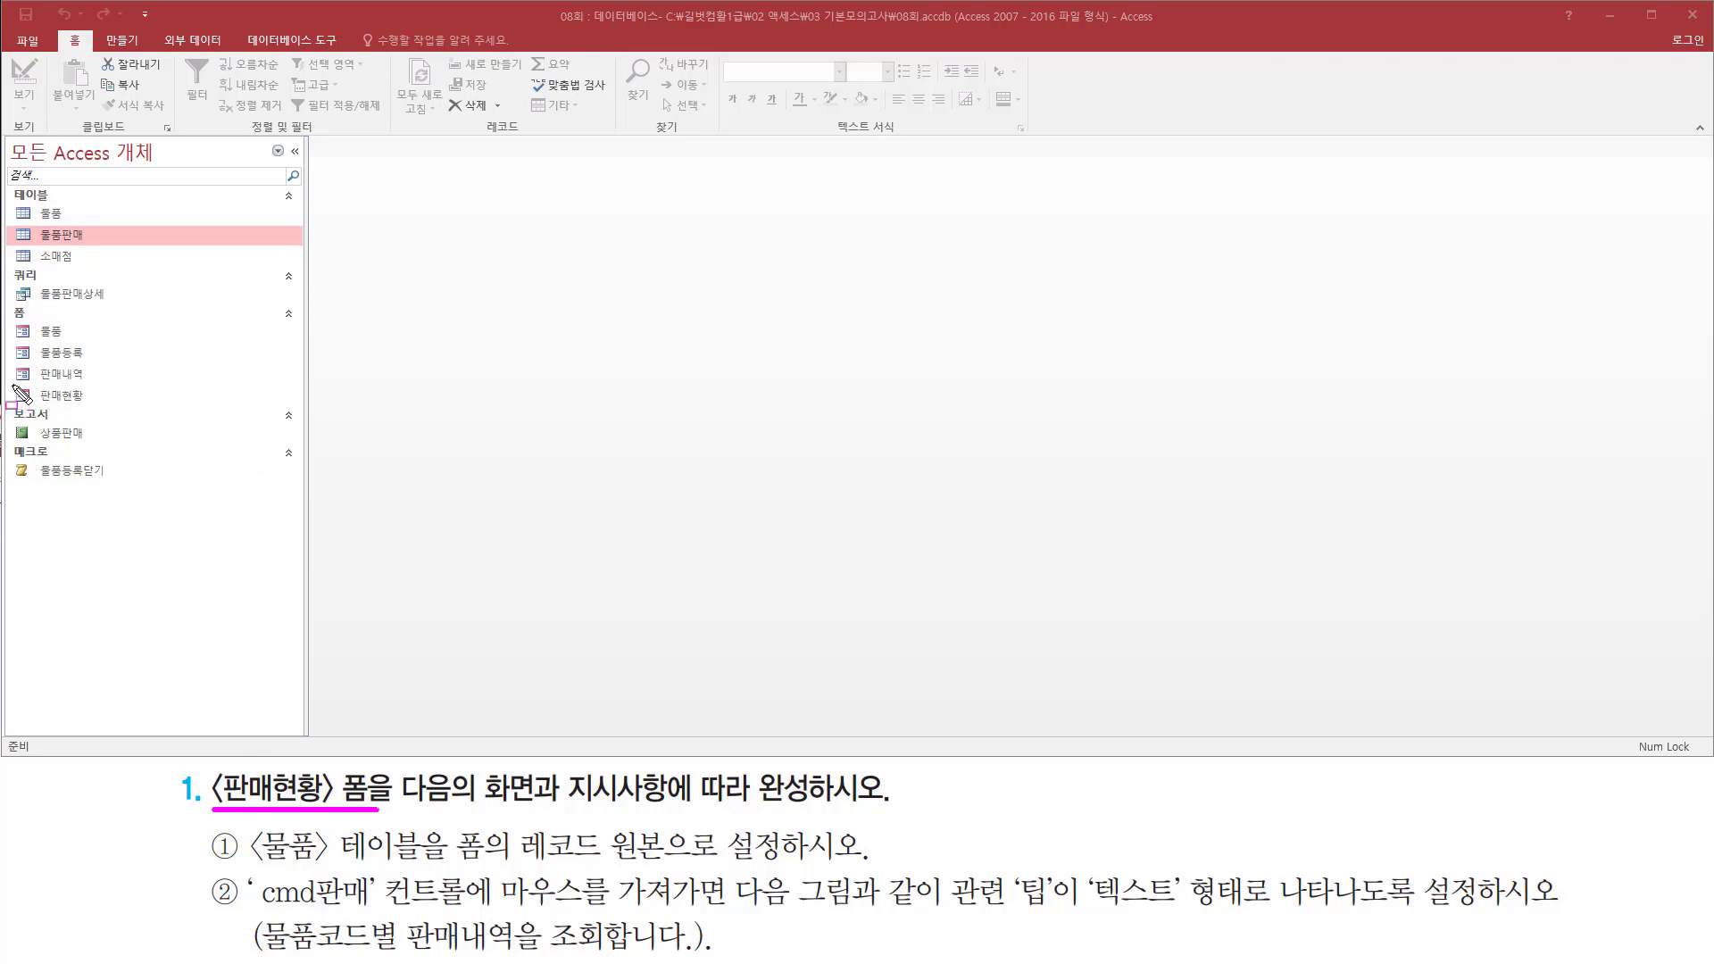
drag(11, 385, 118, 411)
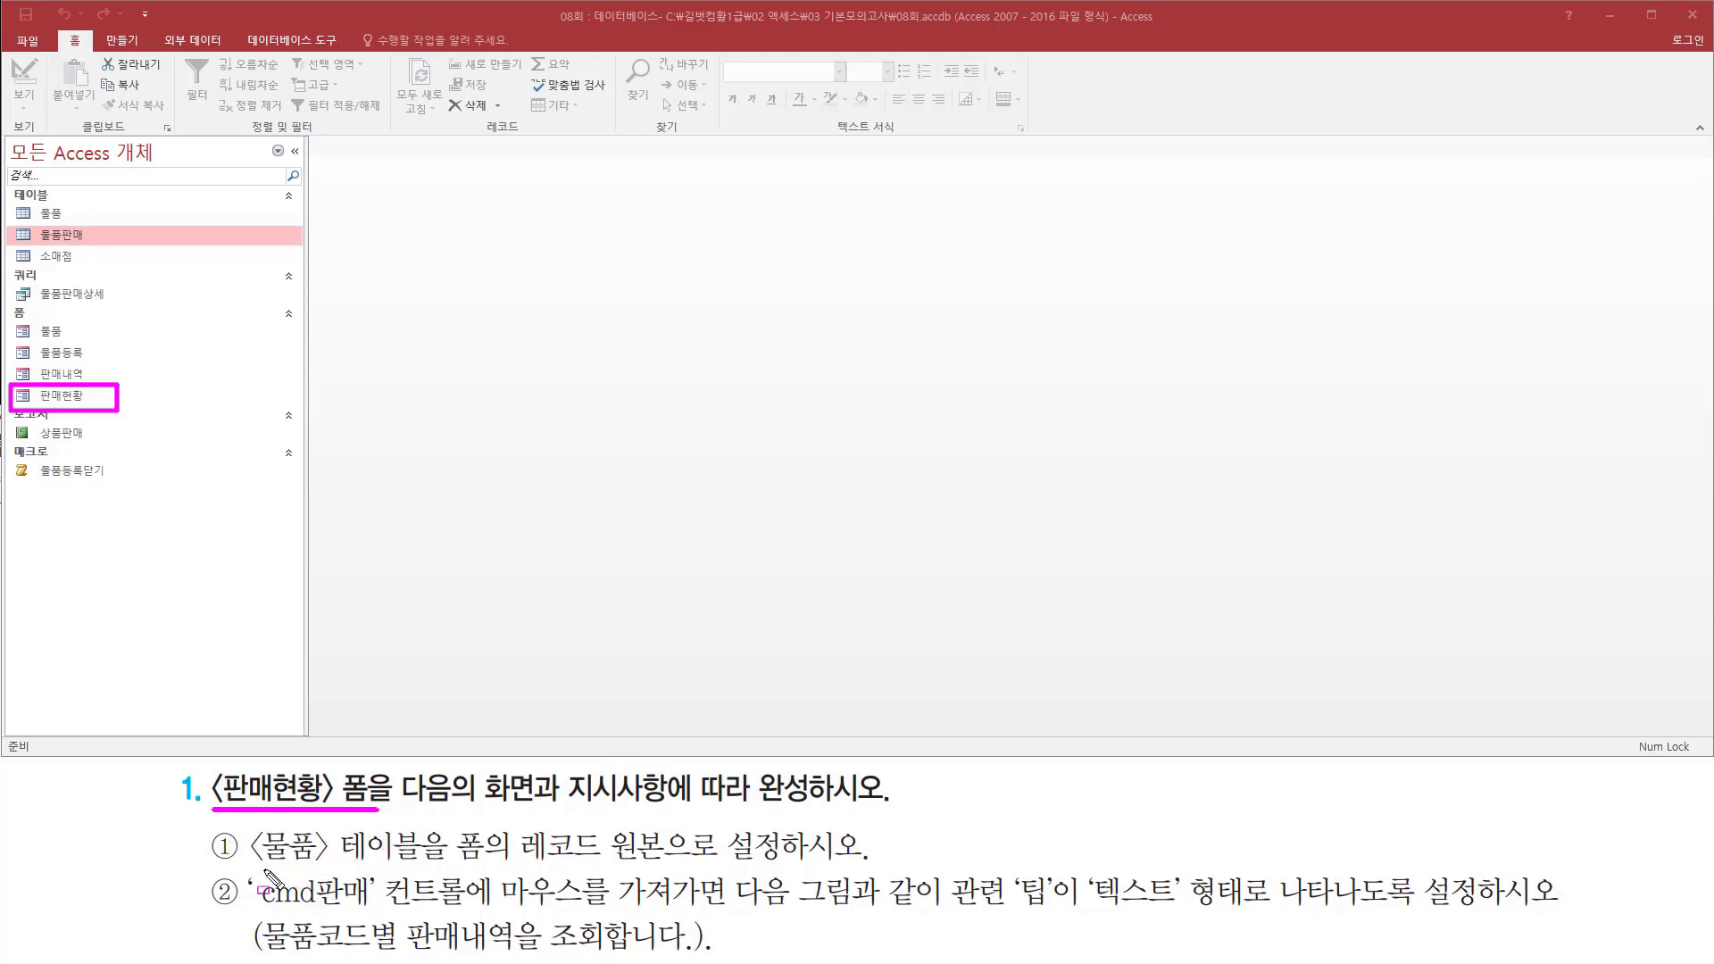
mouse_move(250, 866)
mouse_down()
mouse_move(453, 886)
mouse_move(427, 829)
mouse_move(499, 866)
mouse_move(543, 848)
mouse_move(670, 871)
mouse_up()
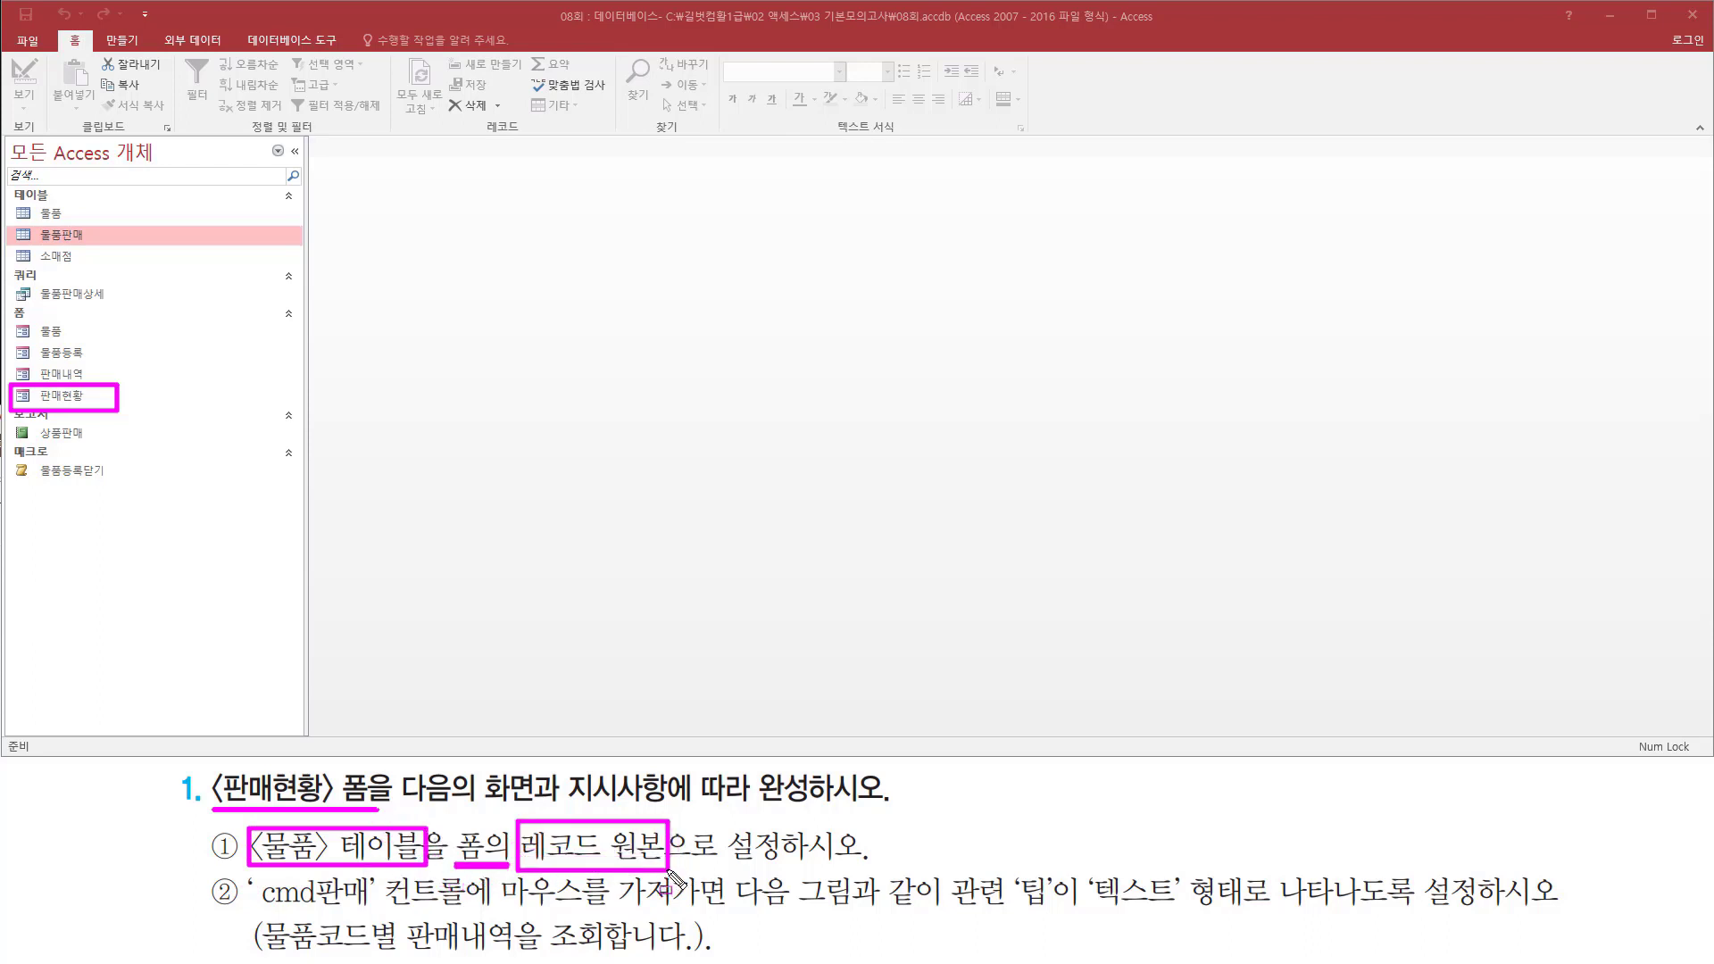
key(Escape)
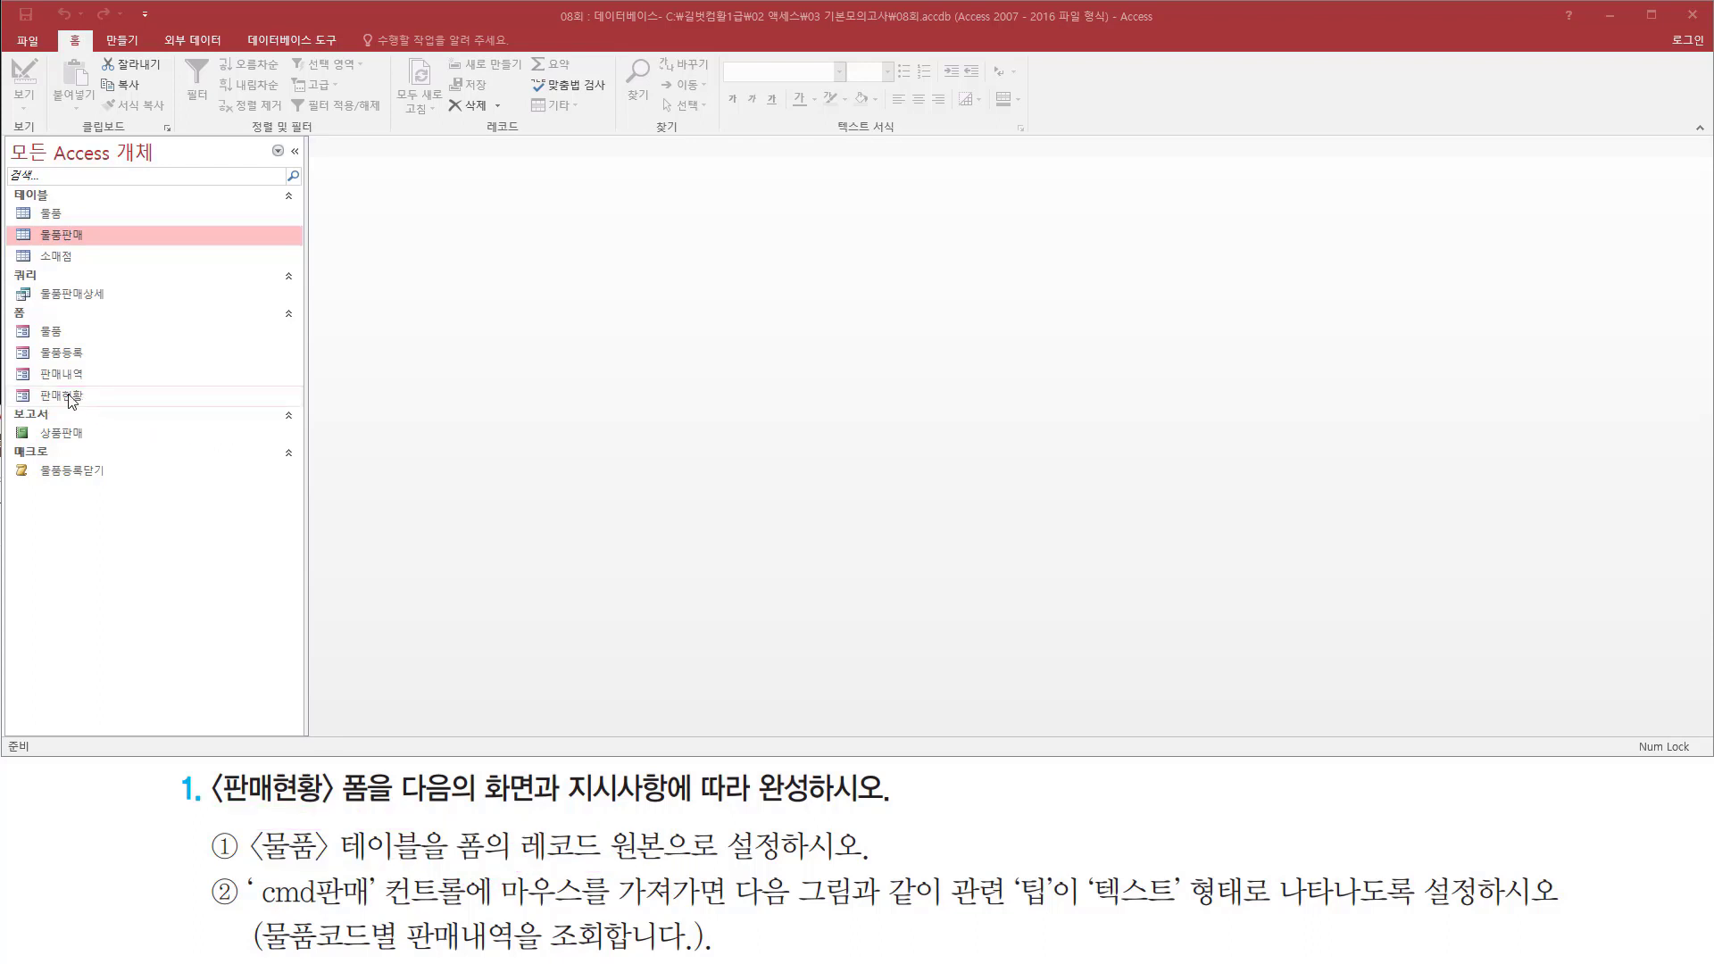
Open the 판매현황 form and switch it to Design View.
click(72, 397)
double_click(77, 395)
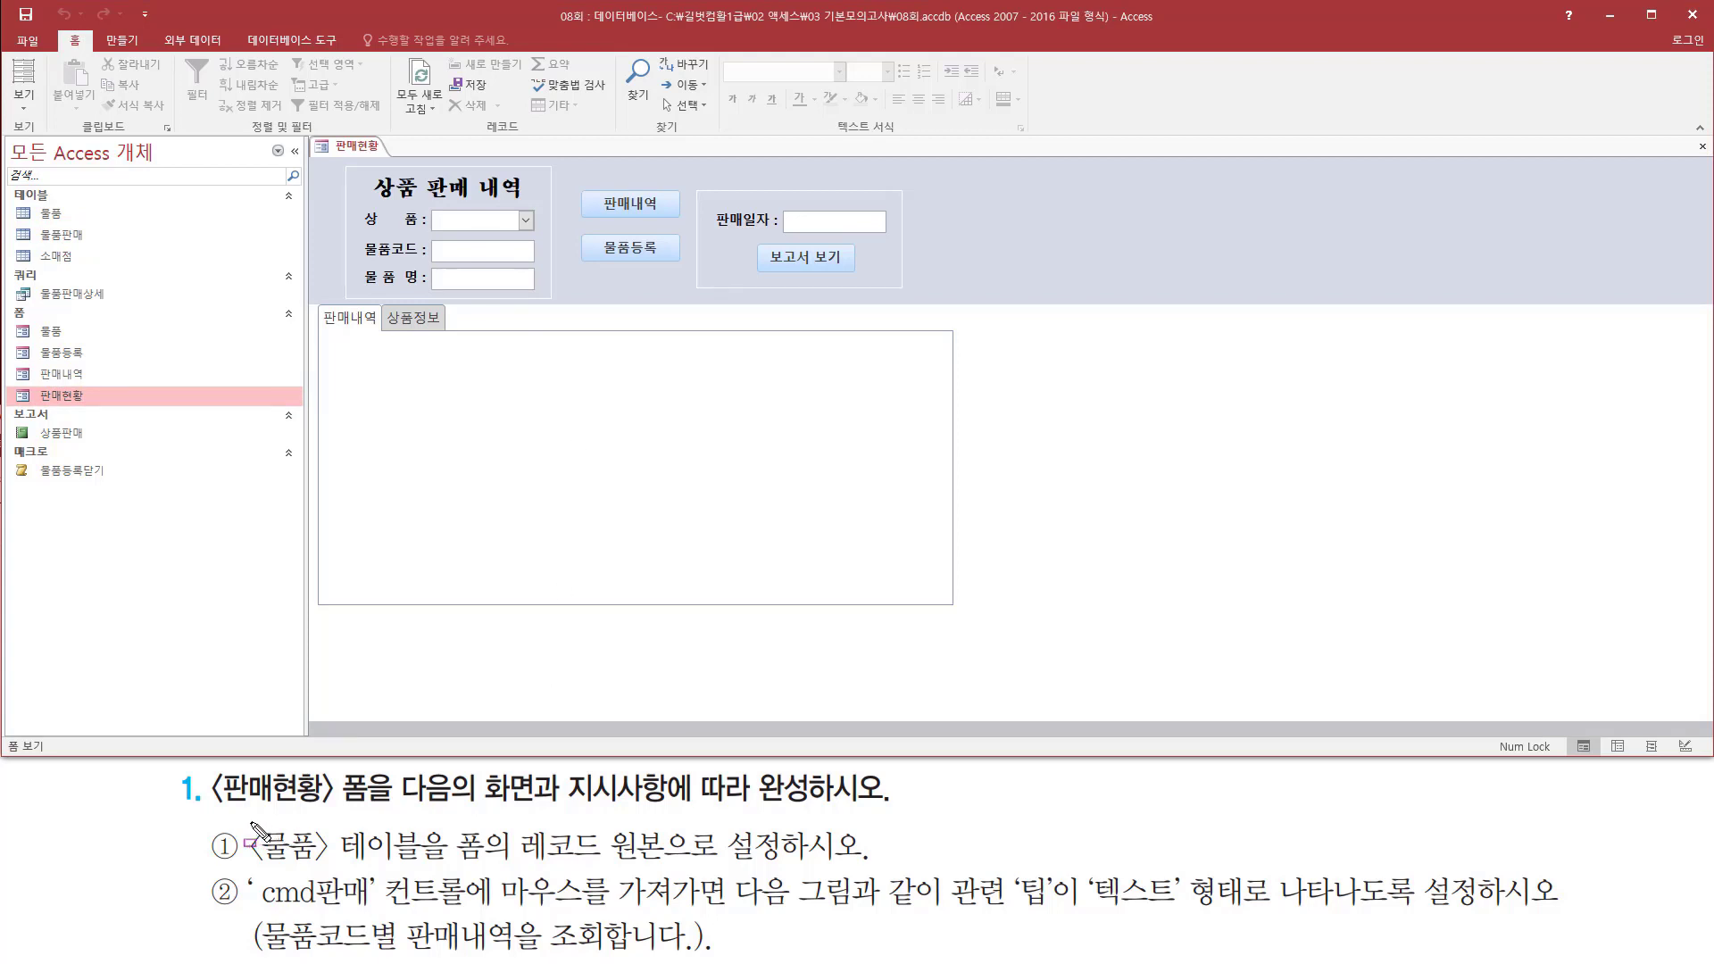
mouse_move(248, 821)
mouse_down()
mouse_move(272, 867)
mouse_move(416, 869)
mouse_up()
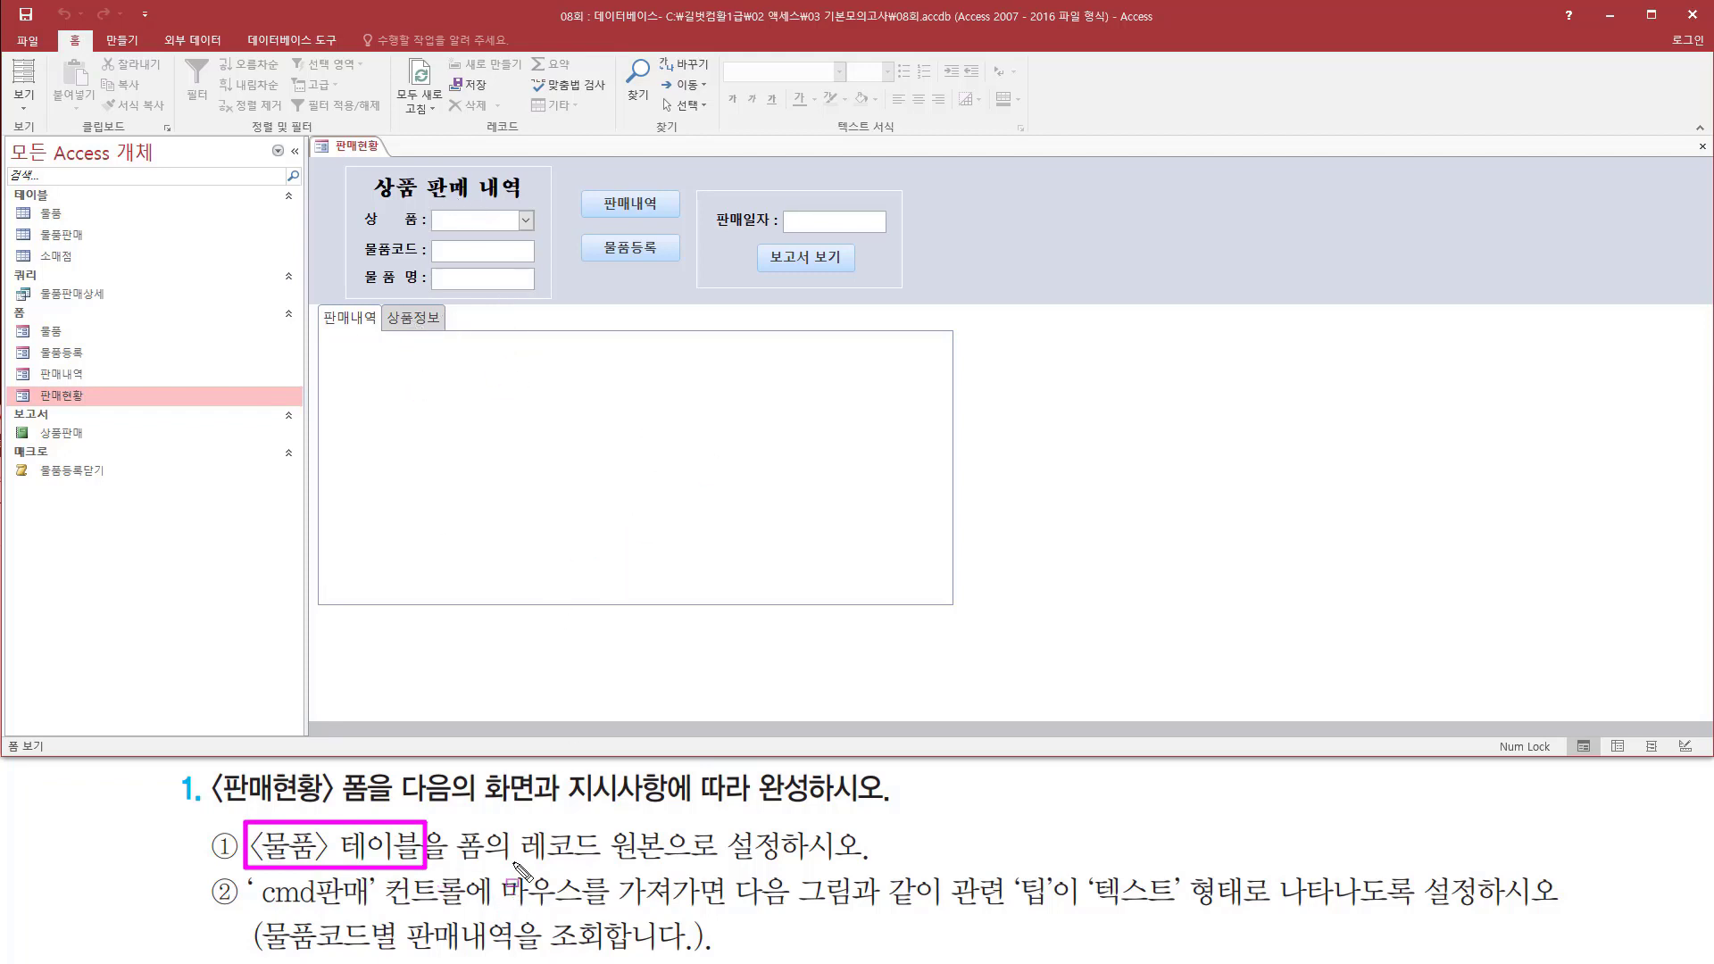
key(Escape)
right_click(353, 150)
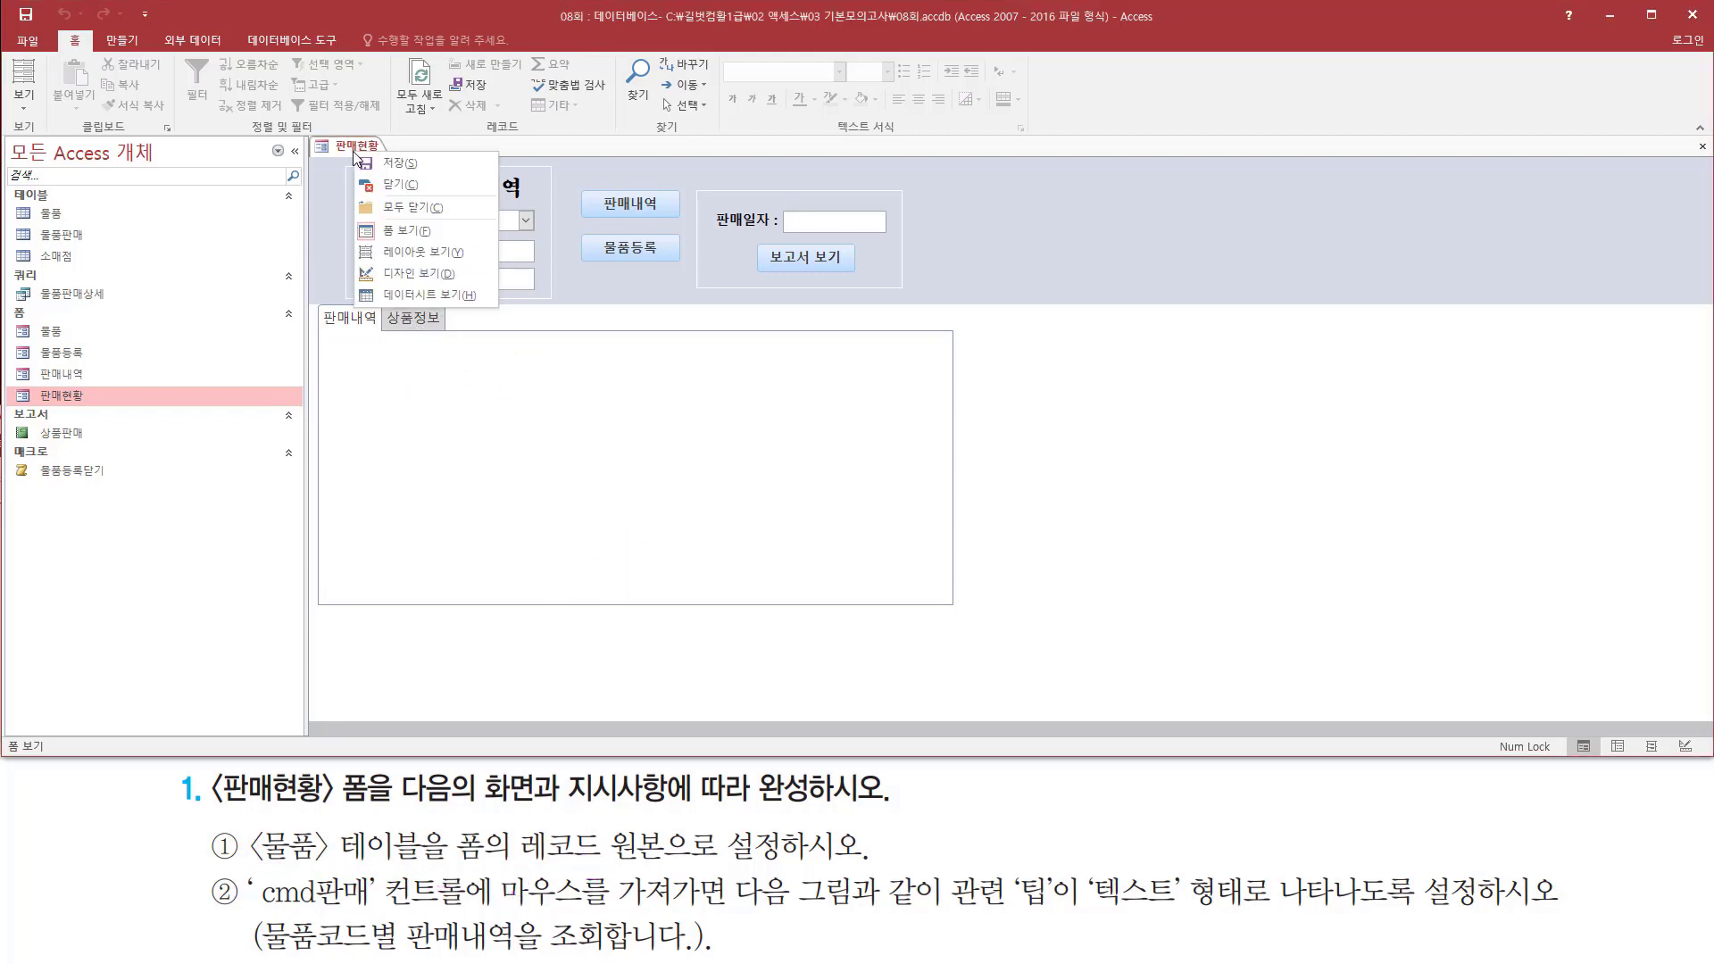
click(411, 275)
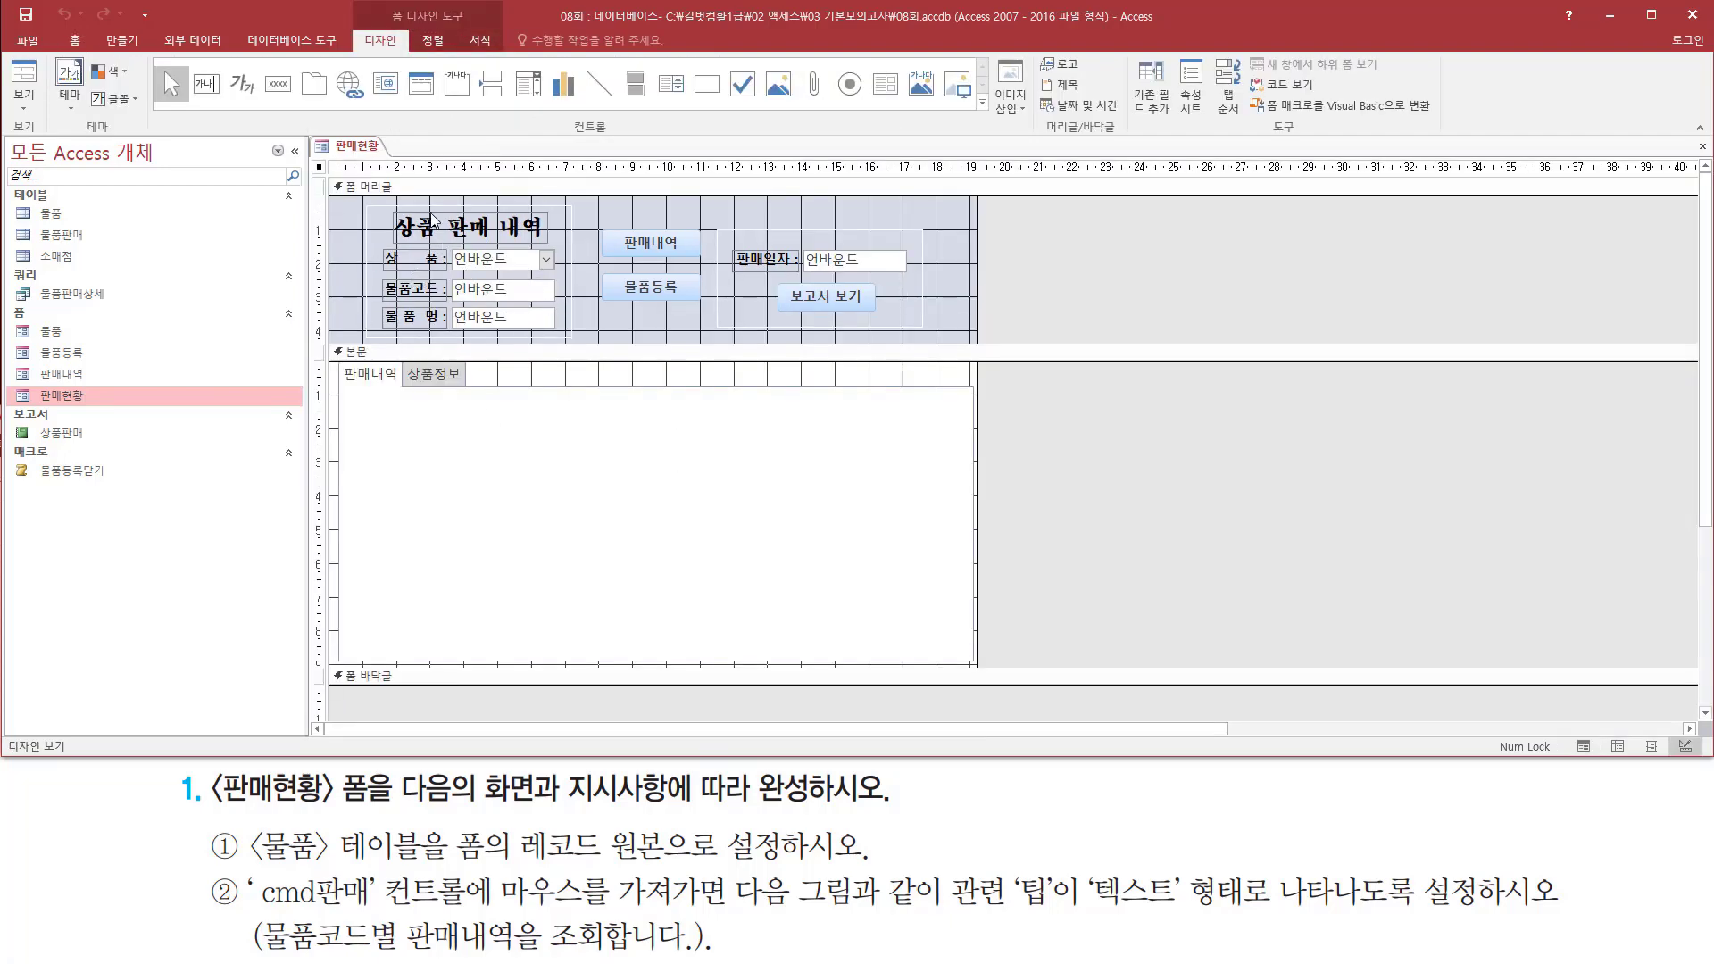
Display the property sheet for the 판매현황 form as a whole.
click(319, 167)
double_click(319, 168)
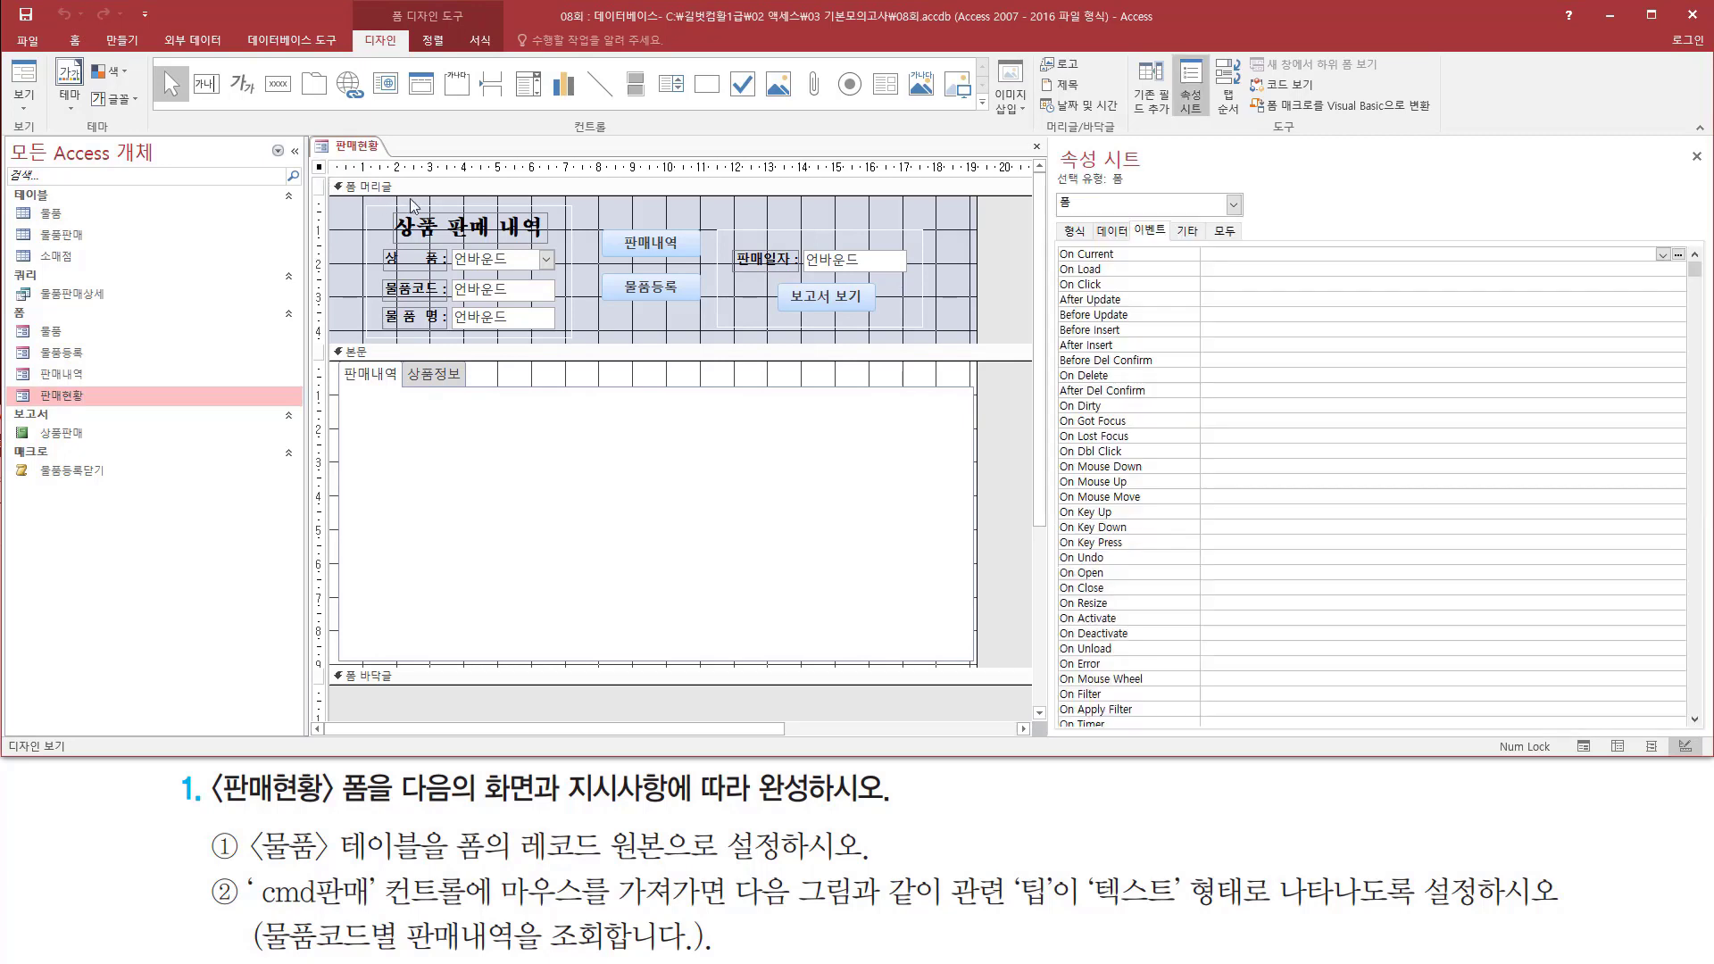
key(ctrl+shift+d)
mouse_move(1056, 138)
mouse_down()
mouse_move(1100, 177)
mouse_move(1148, 175)
mouse_up()
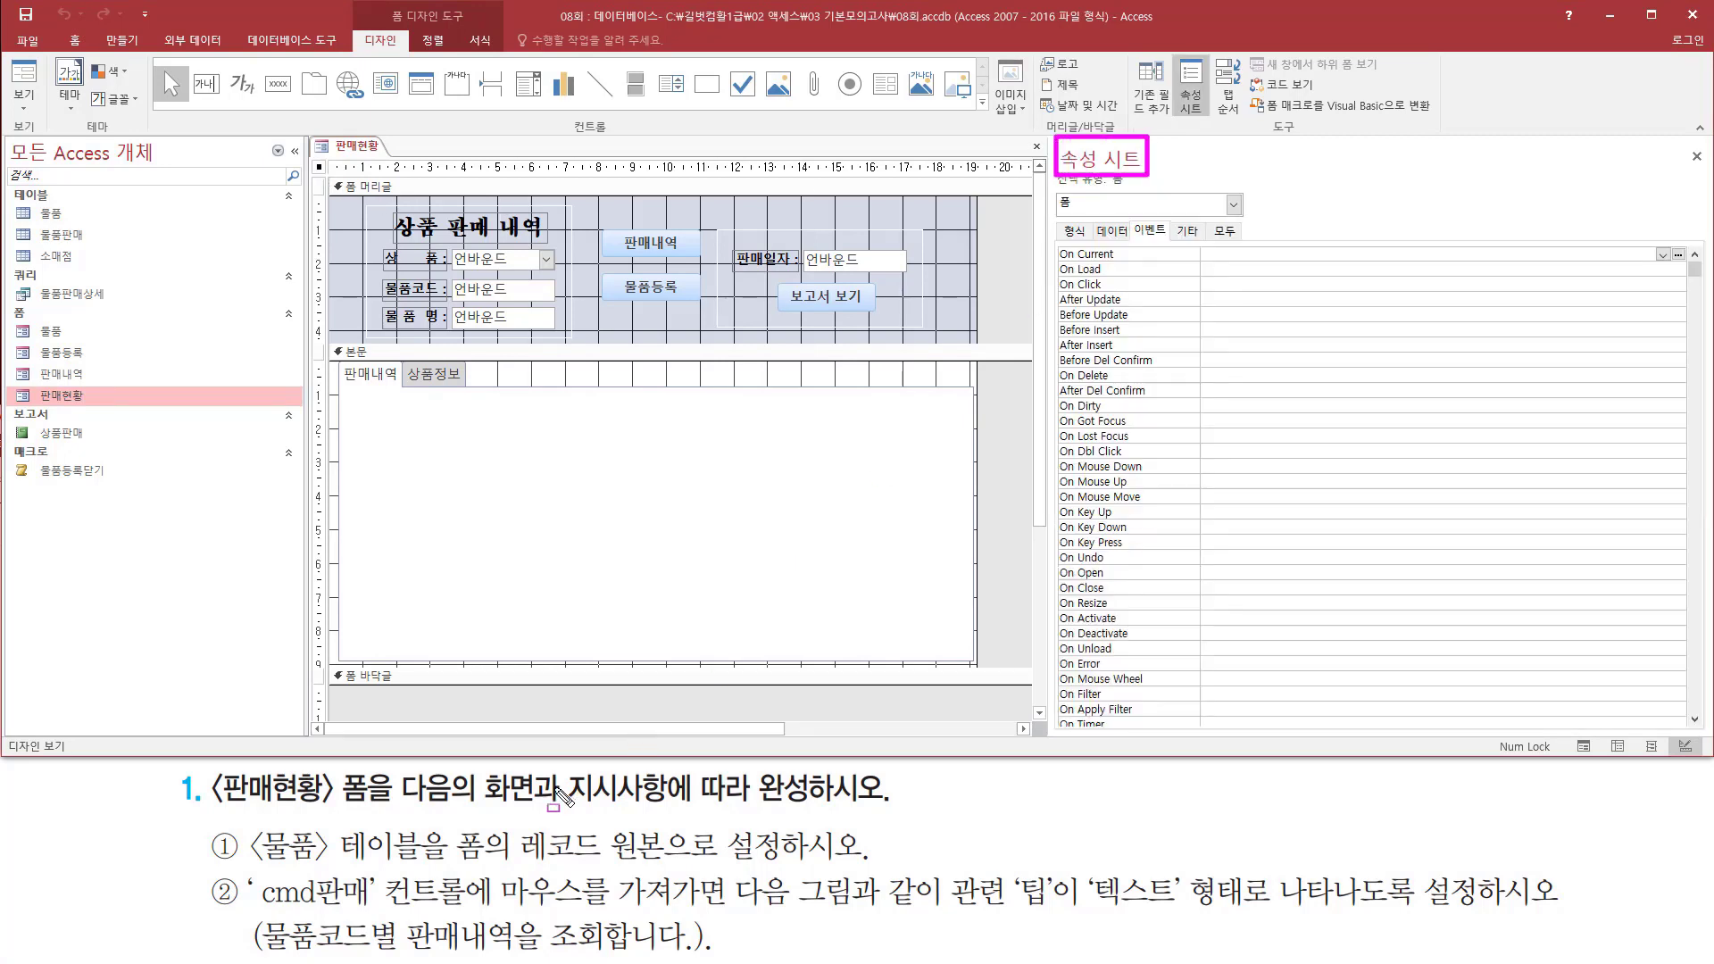
Set the form's record source (레코드 원본) to the 물품 table.
mouse_move(449, 817)
mouse_down()
mouse_move(504, 873)
mouse_move(662, 864)
mouse_up()
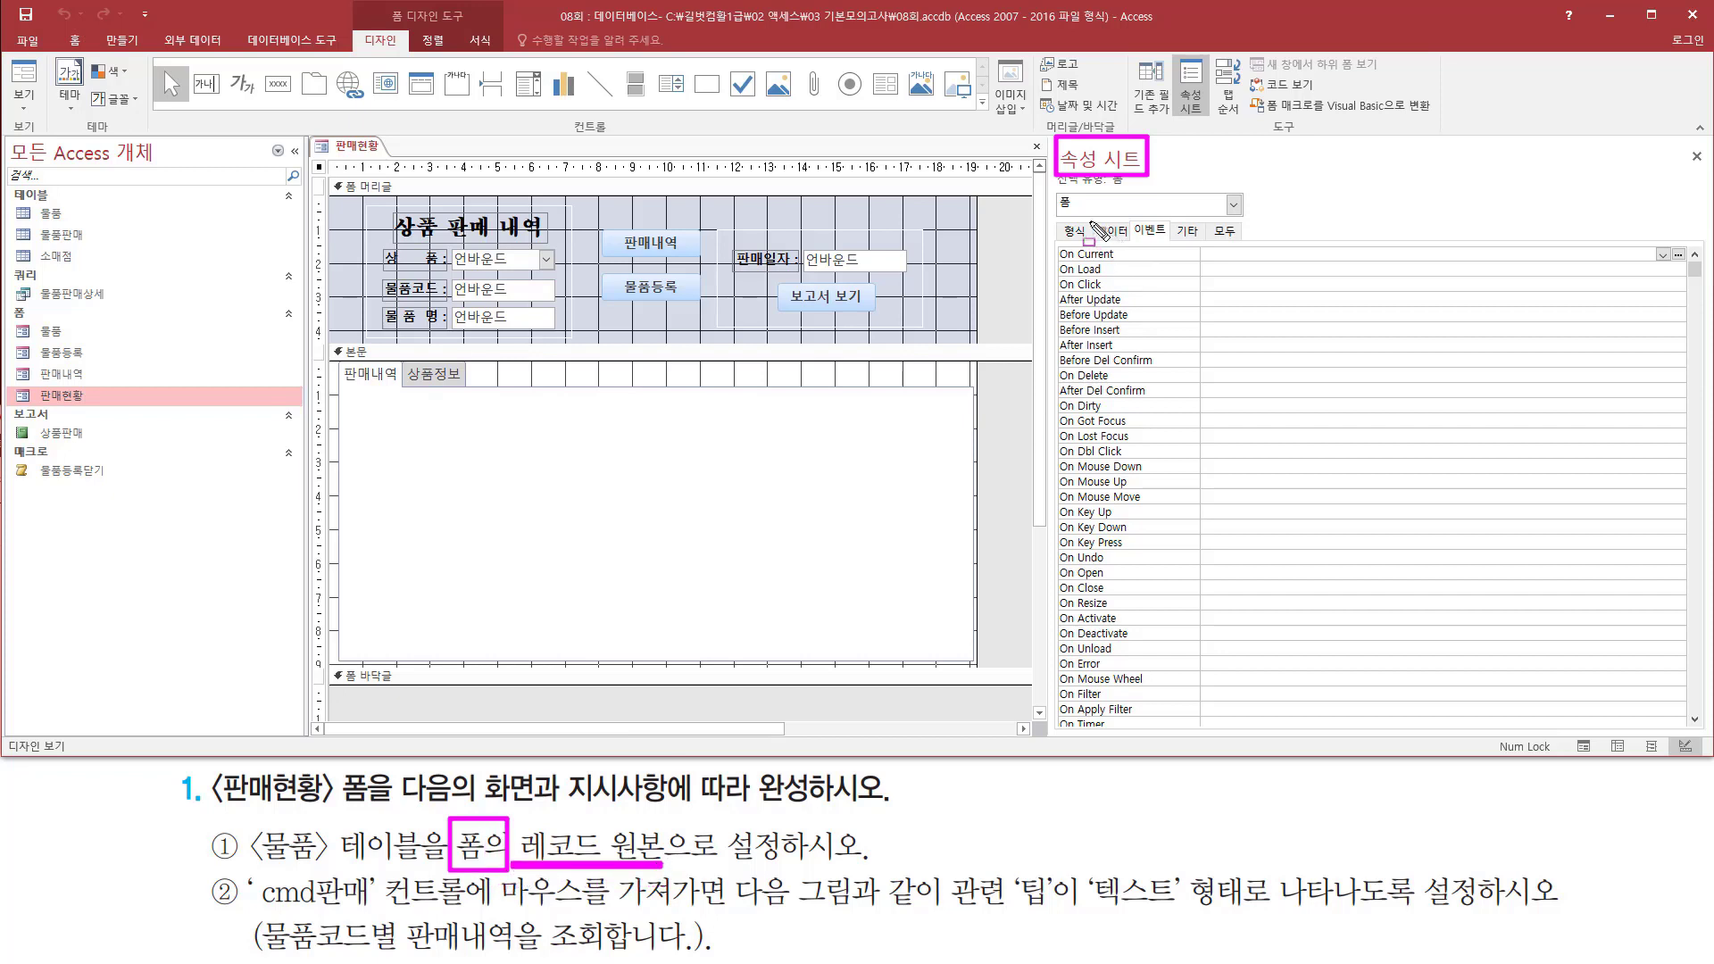
drag(1091, 222, 1135, 239)
key(Escape)
click(1117, 235)
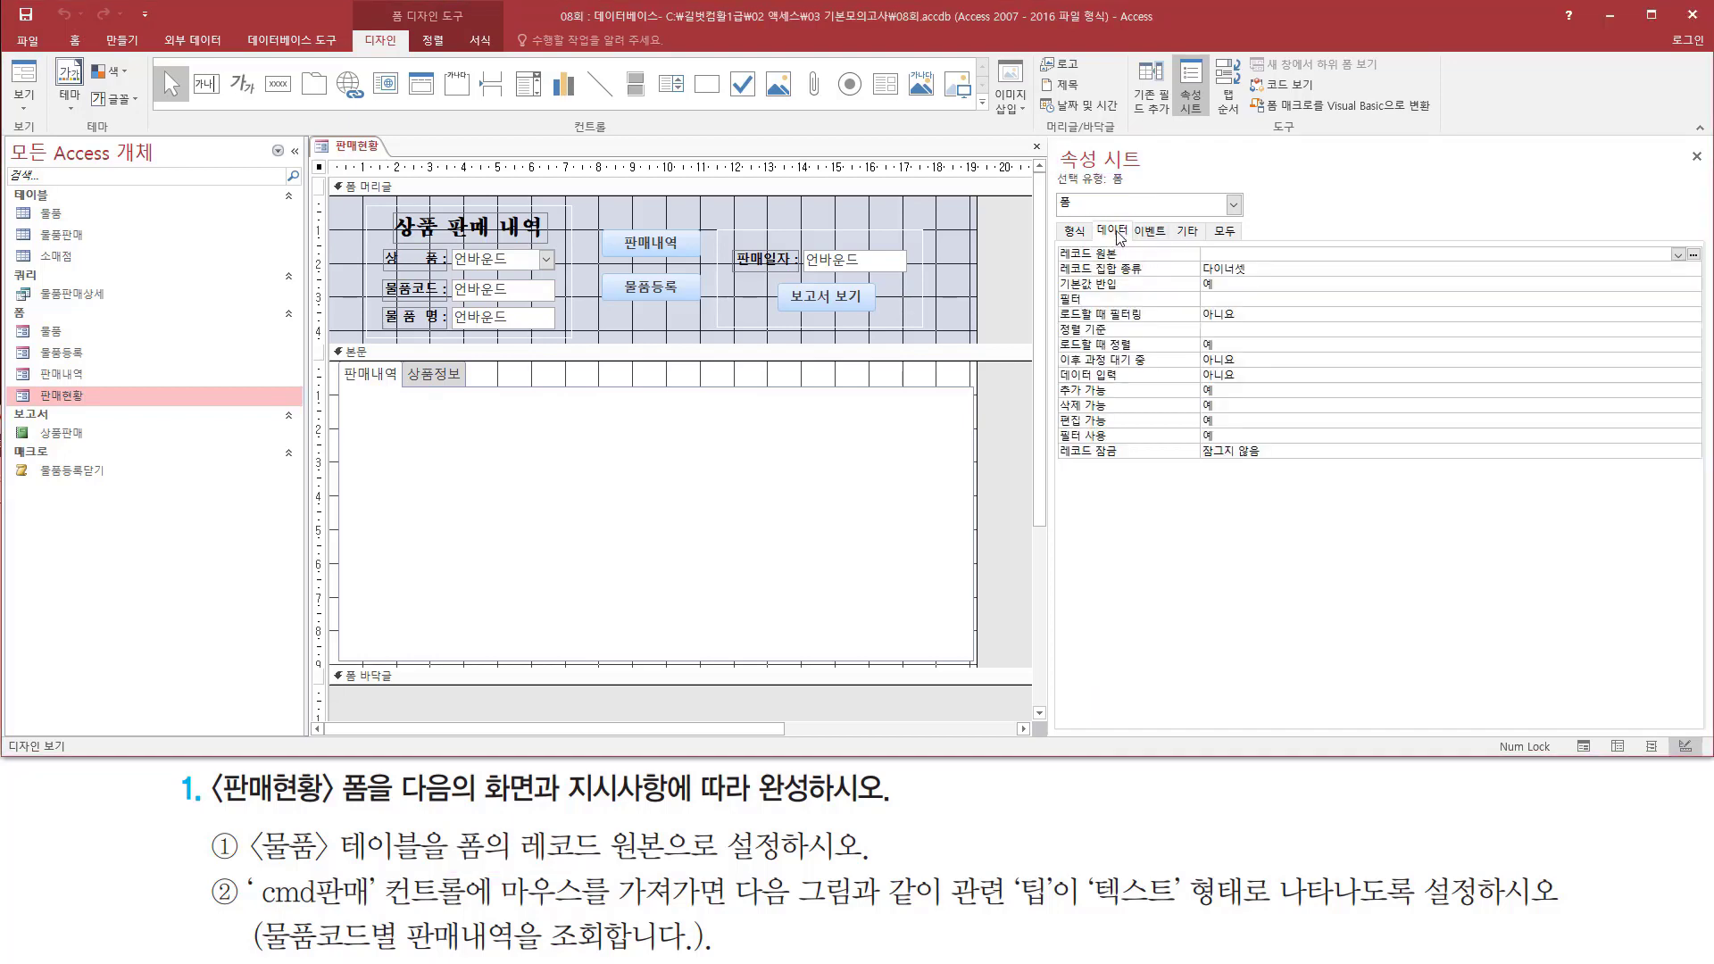
drag(1055, 239, 1694, 266)
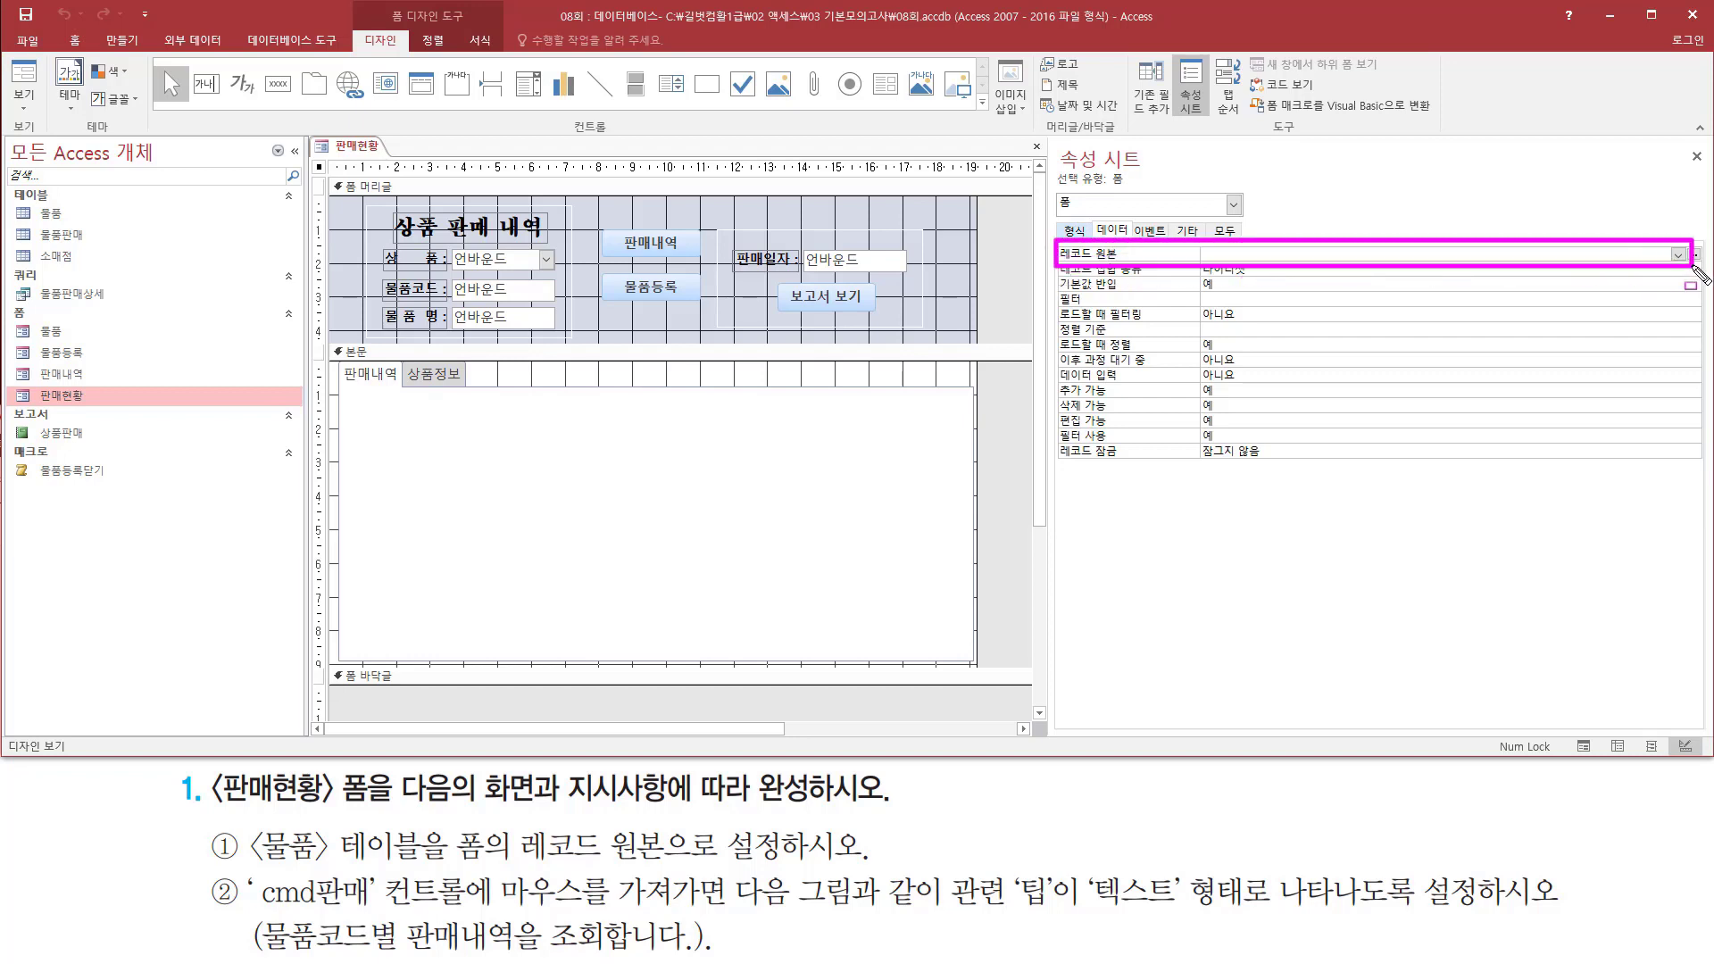
mouse_move(247, 826)
mouse_down()
mouse_move(272, 871)
mouse_move(424, 871)
mouse_up()
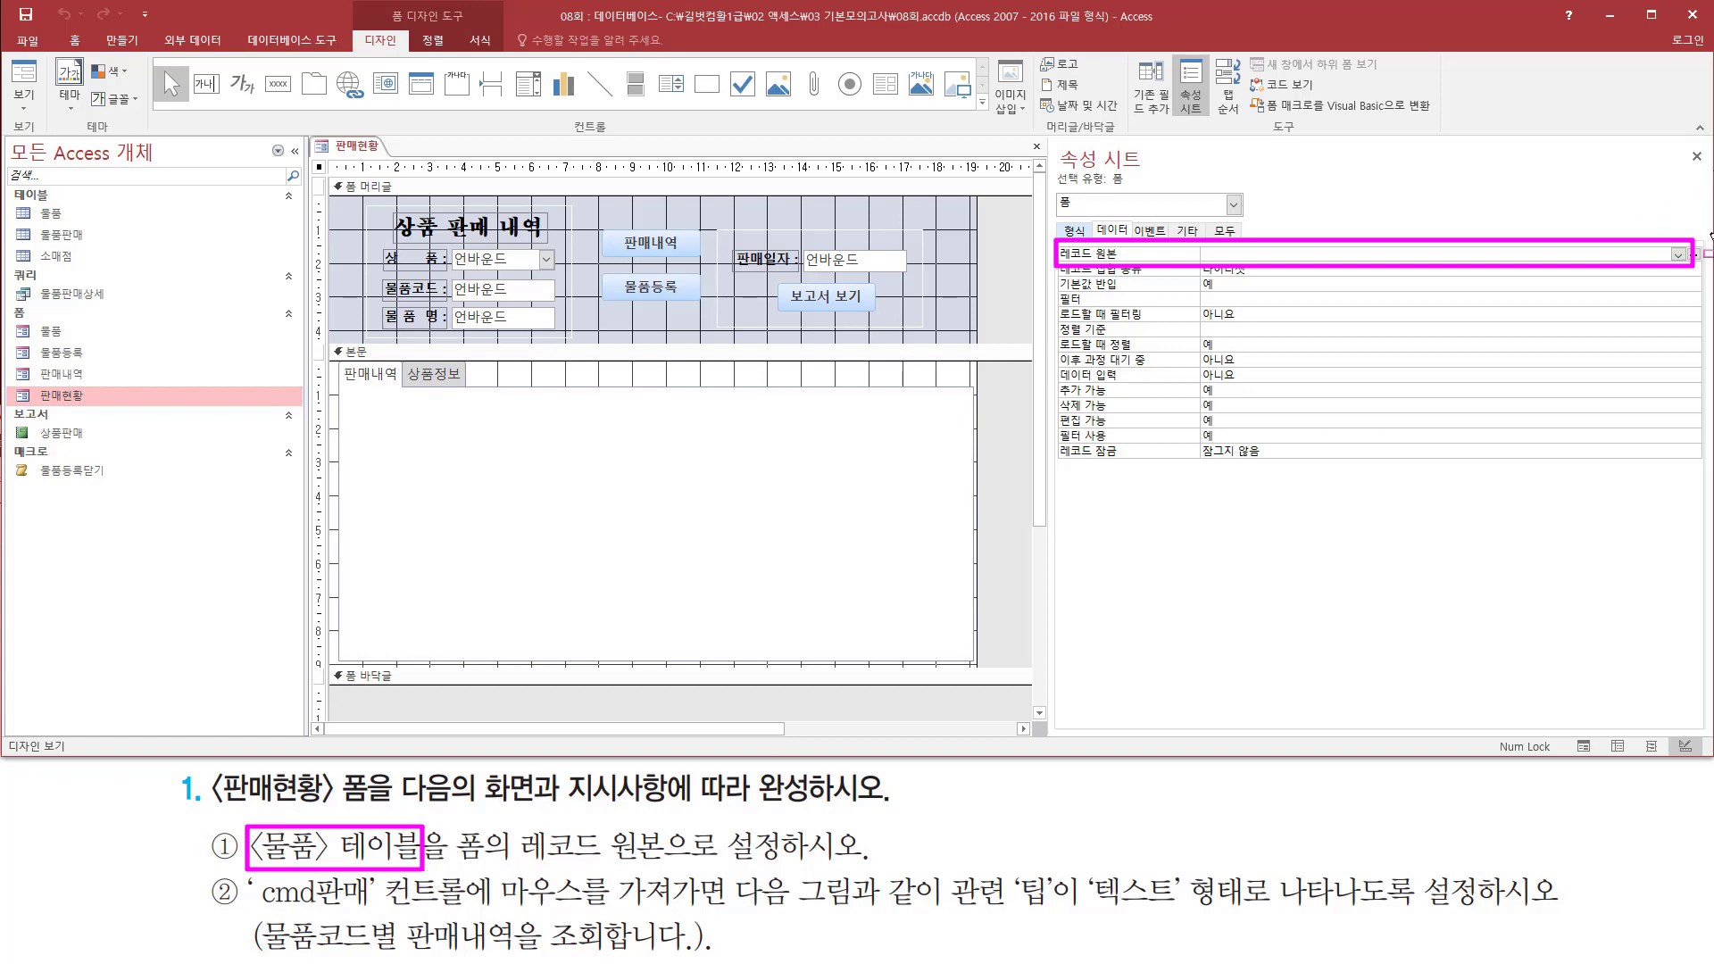
key(Escape)
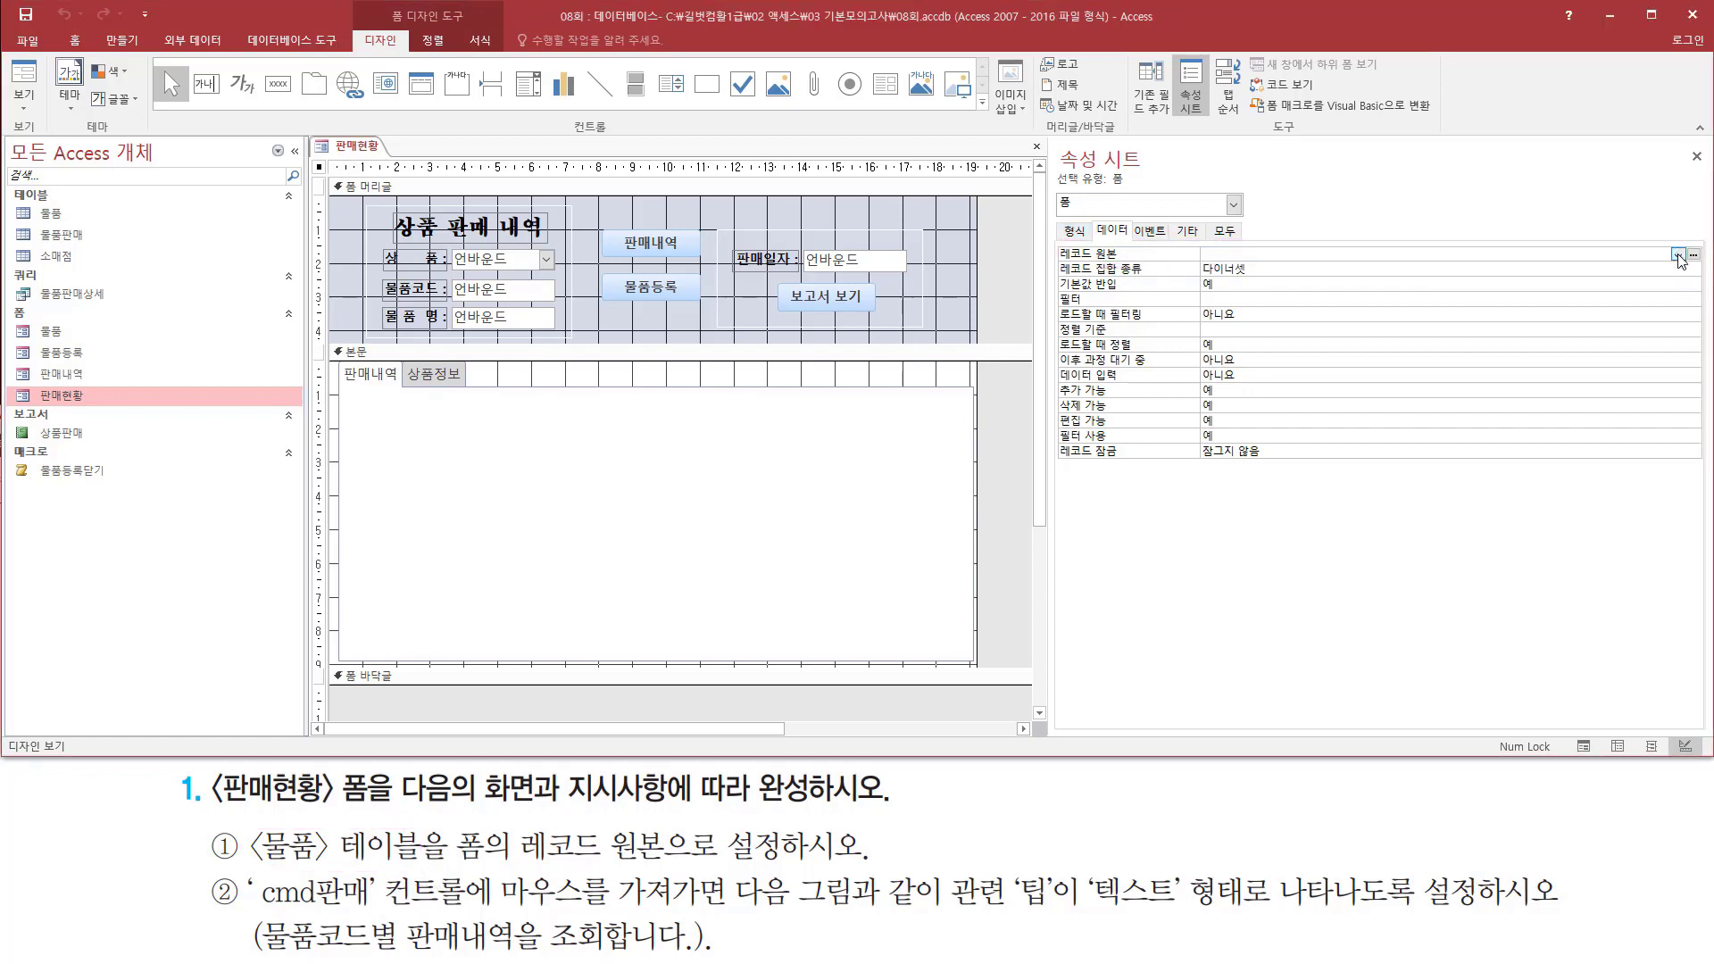
click(1678, 255)
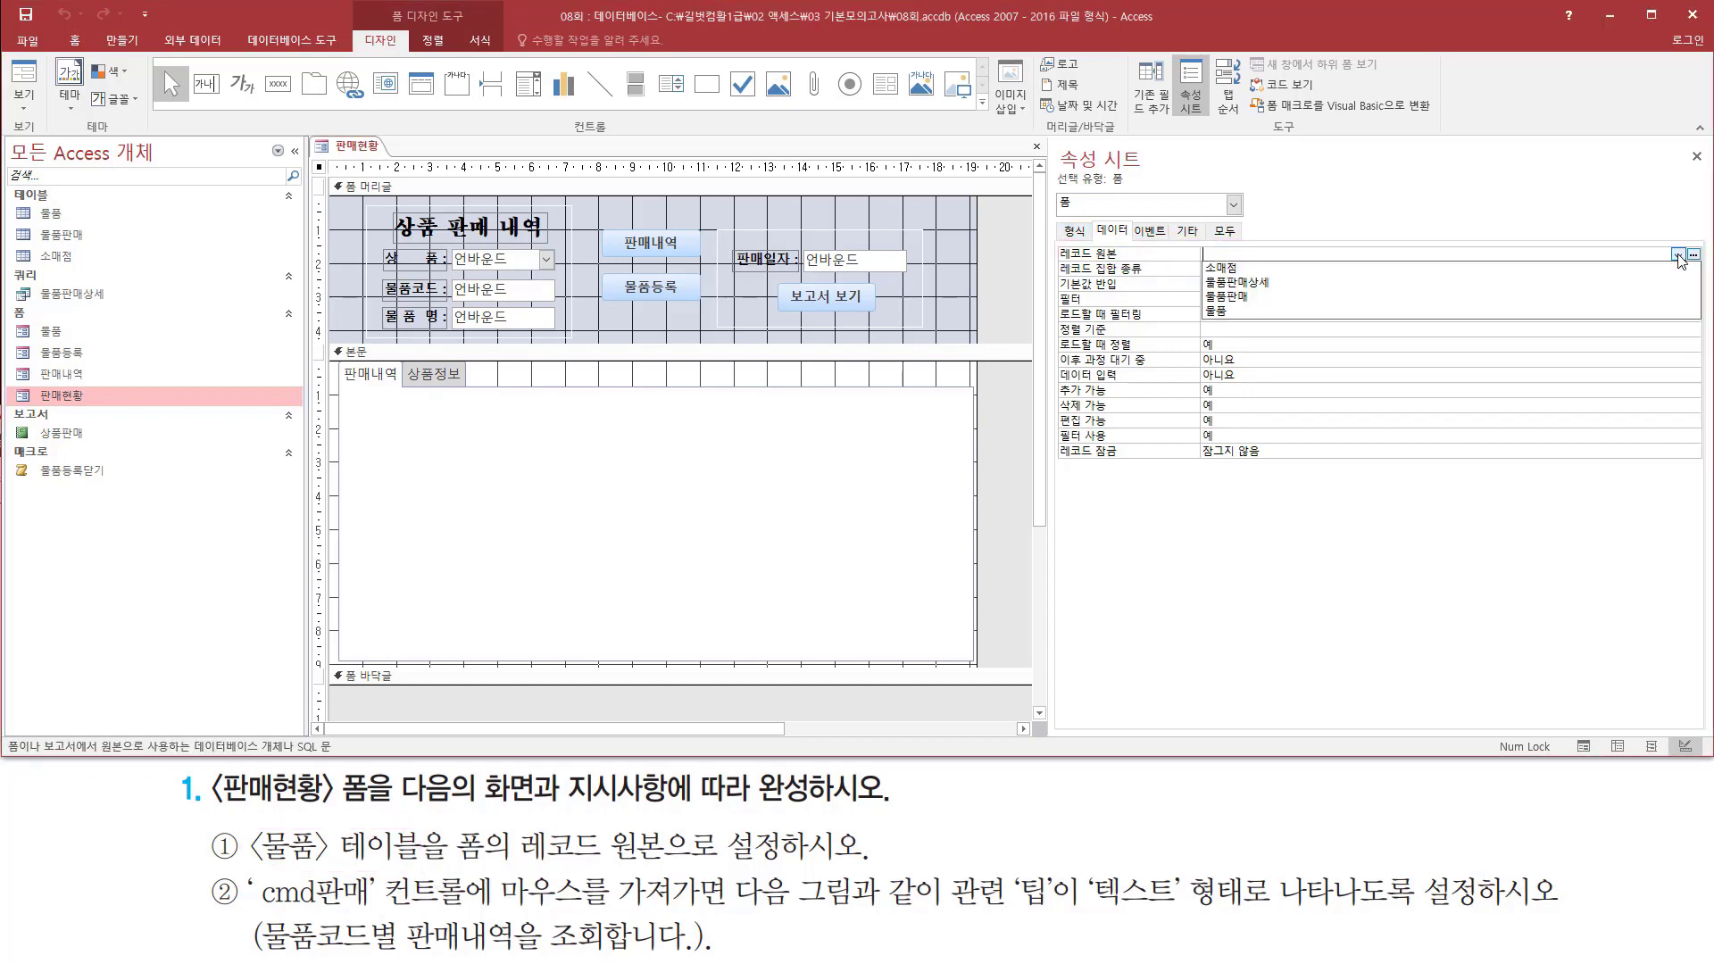
click(1337, 312)
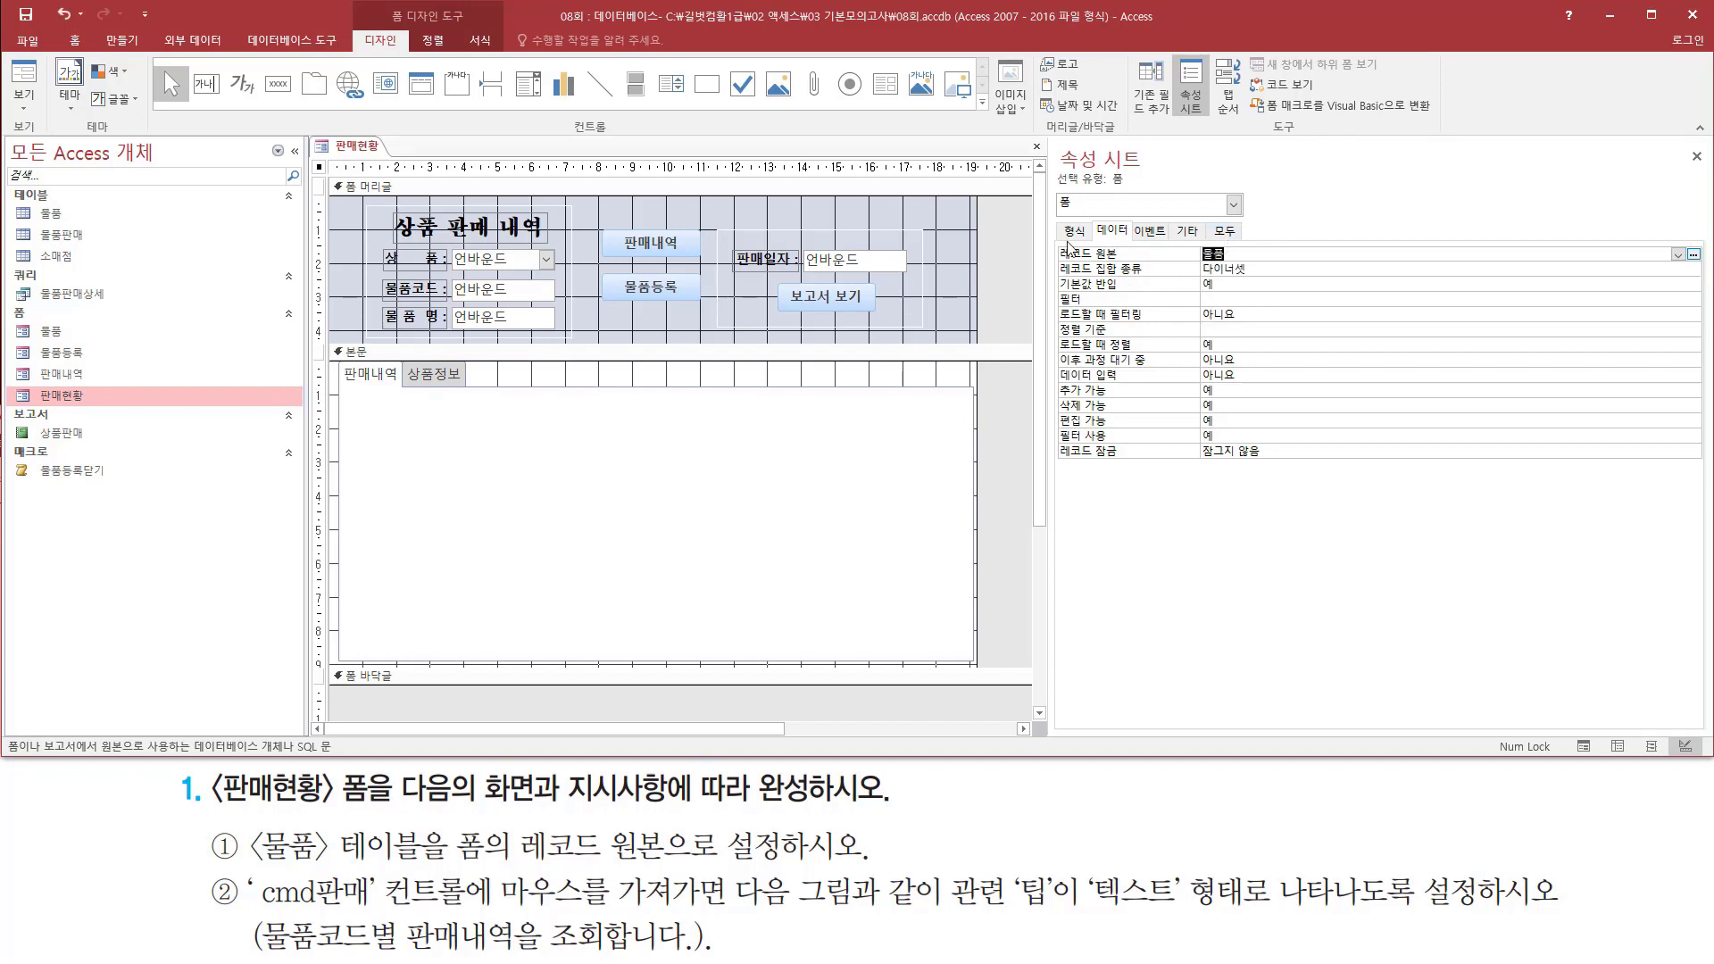
key(ctrl+shift+d)
drag(1059, 243, 1262, 268)
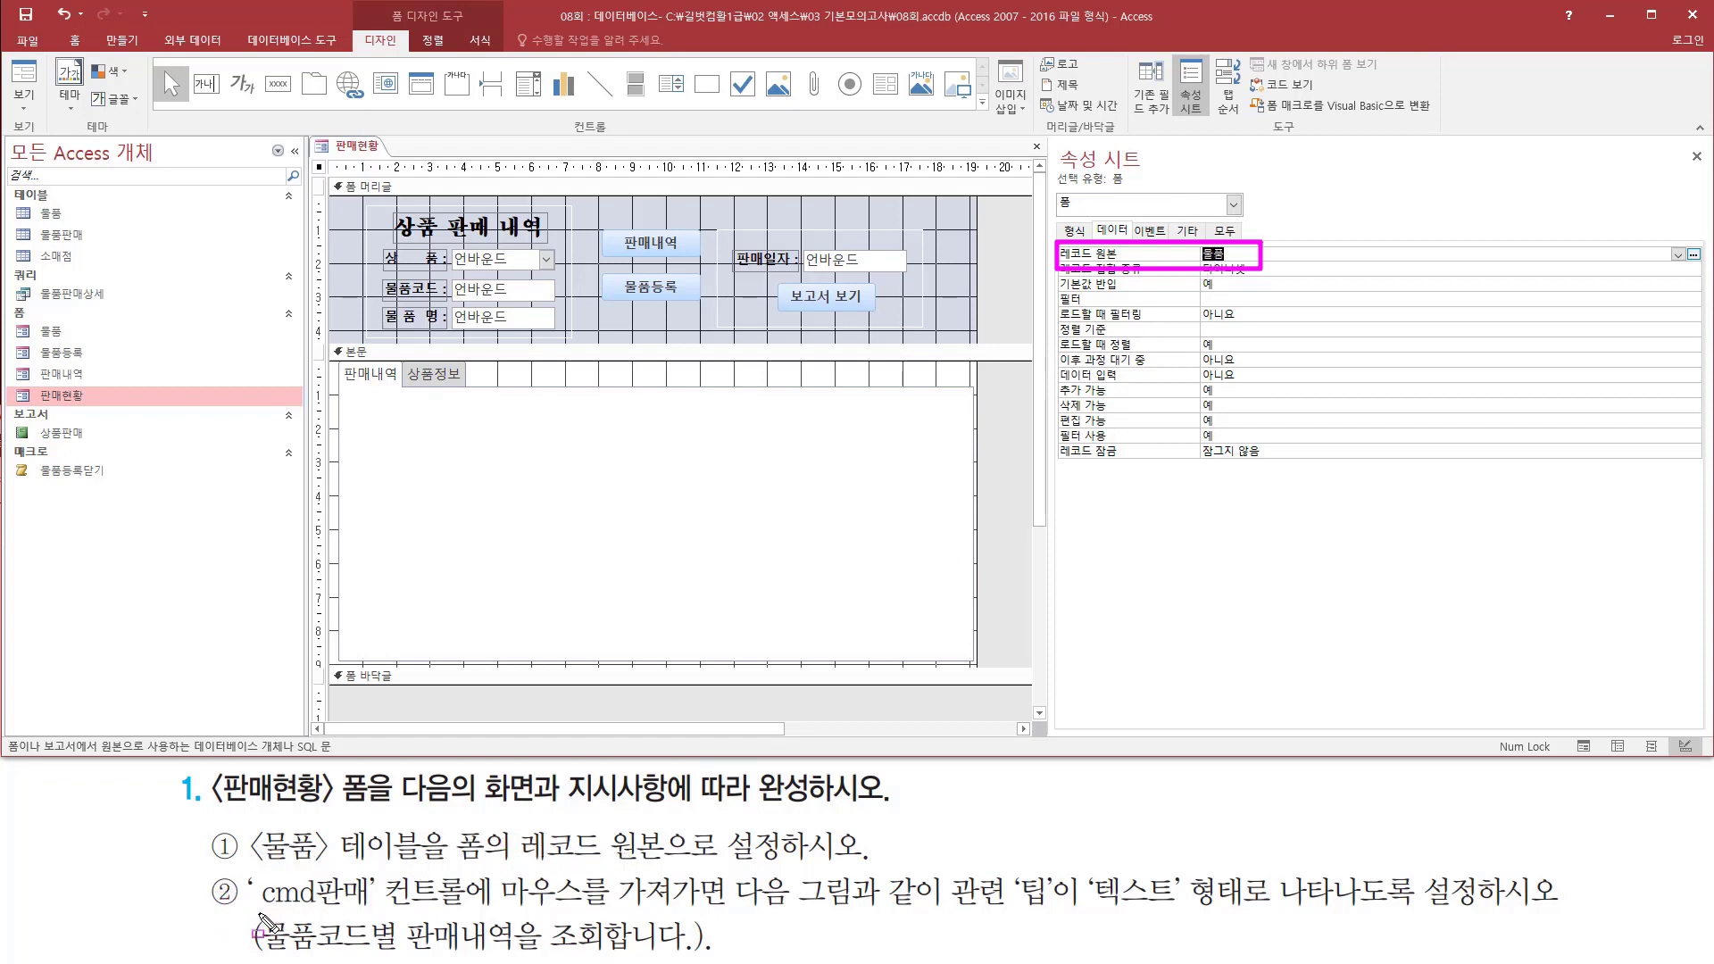
drag(254, 913, 379, 915)
mouse_move(382, 865)
mouse_down()
mouse_move(497, 910)
mouse_move(721, 910)
mouse_up()
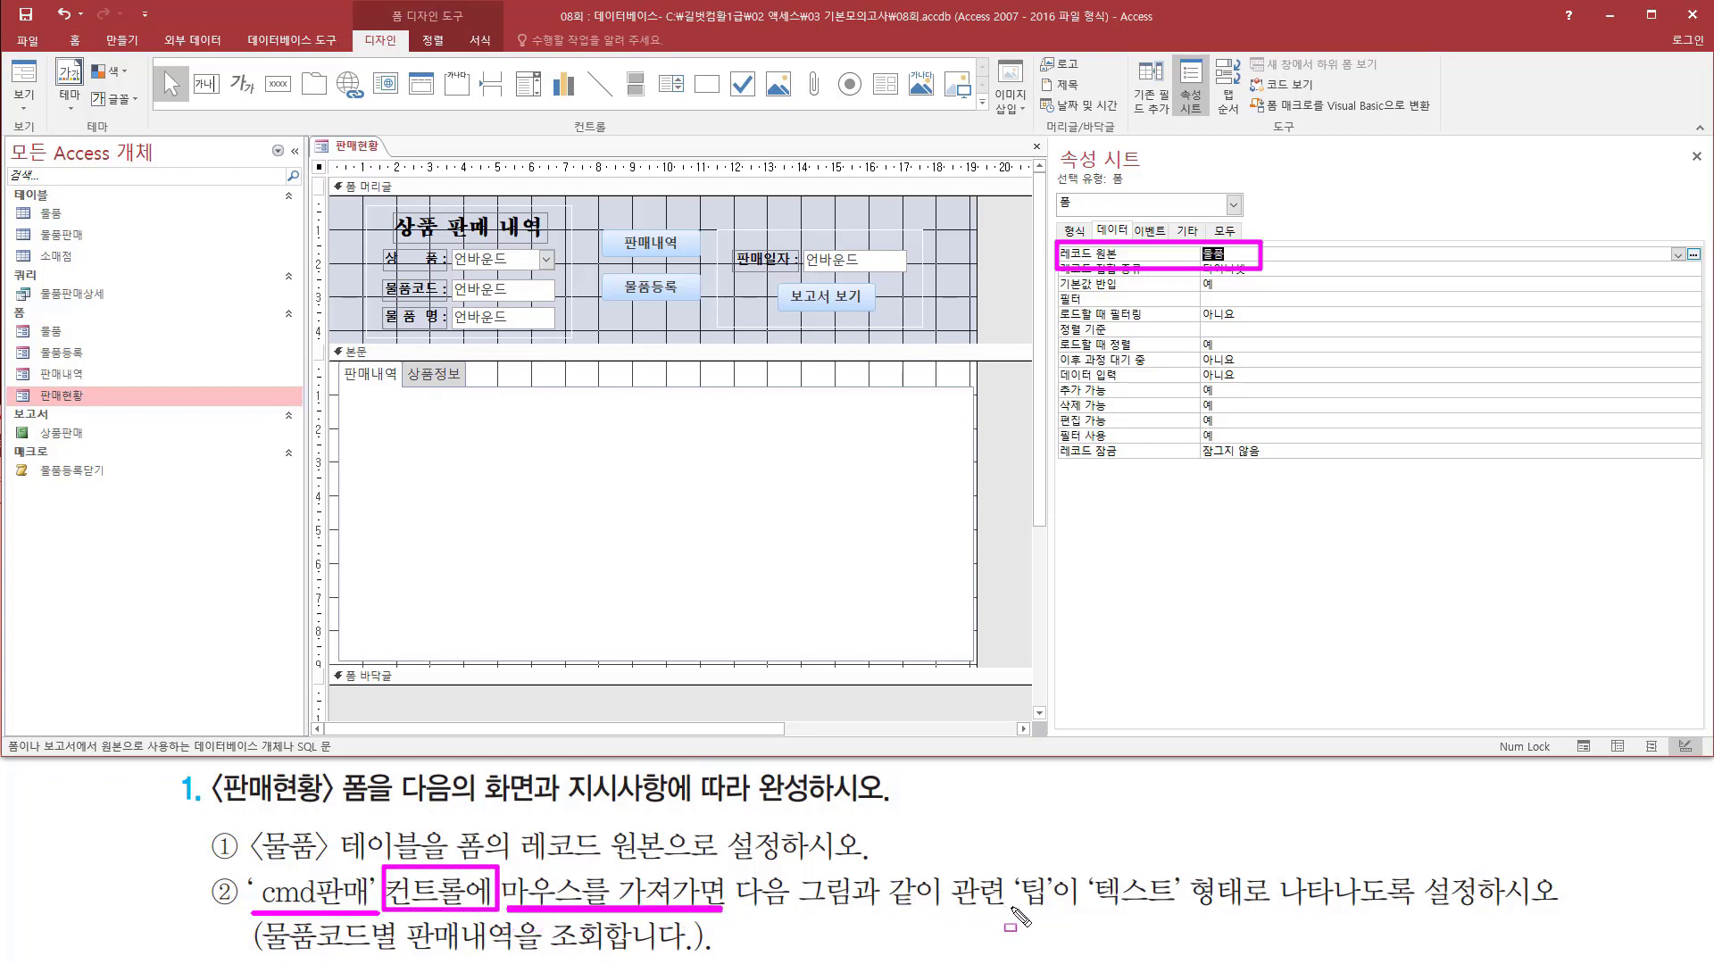
drag(1012, 911, 1166, 915)
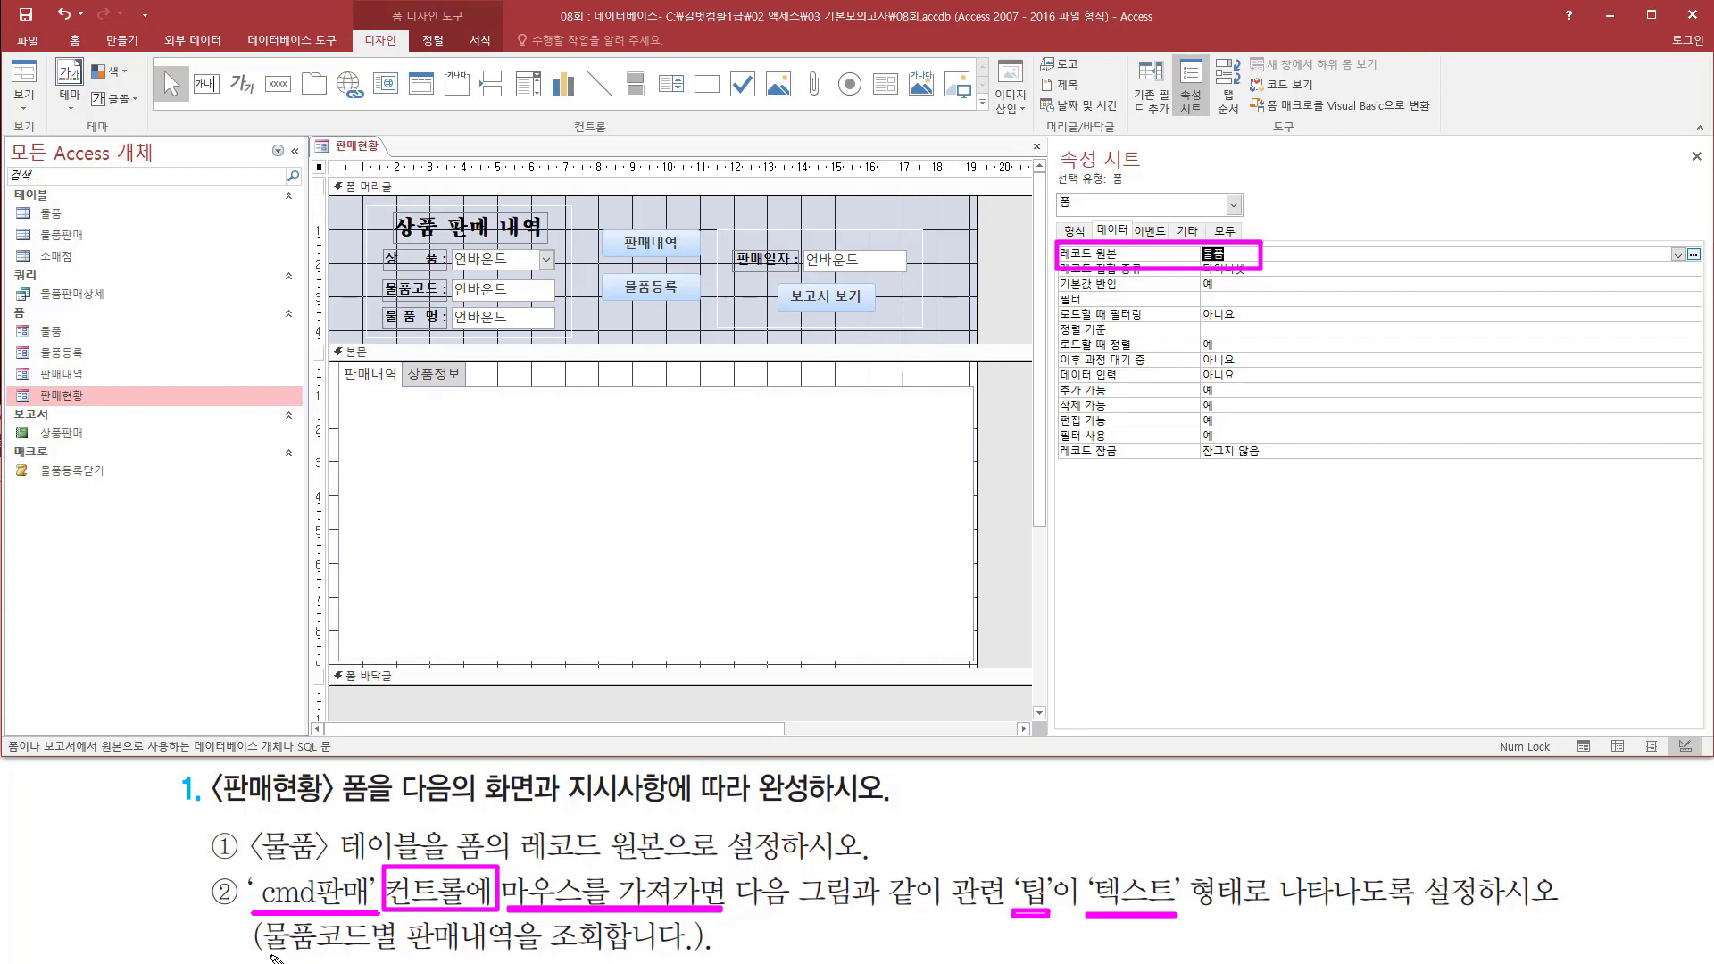
drag(270, 955, 695, 957)
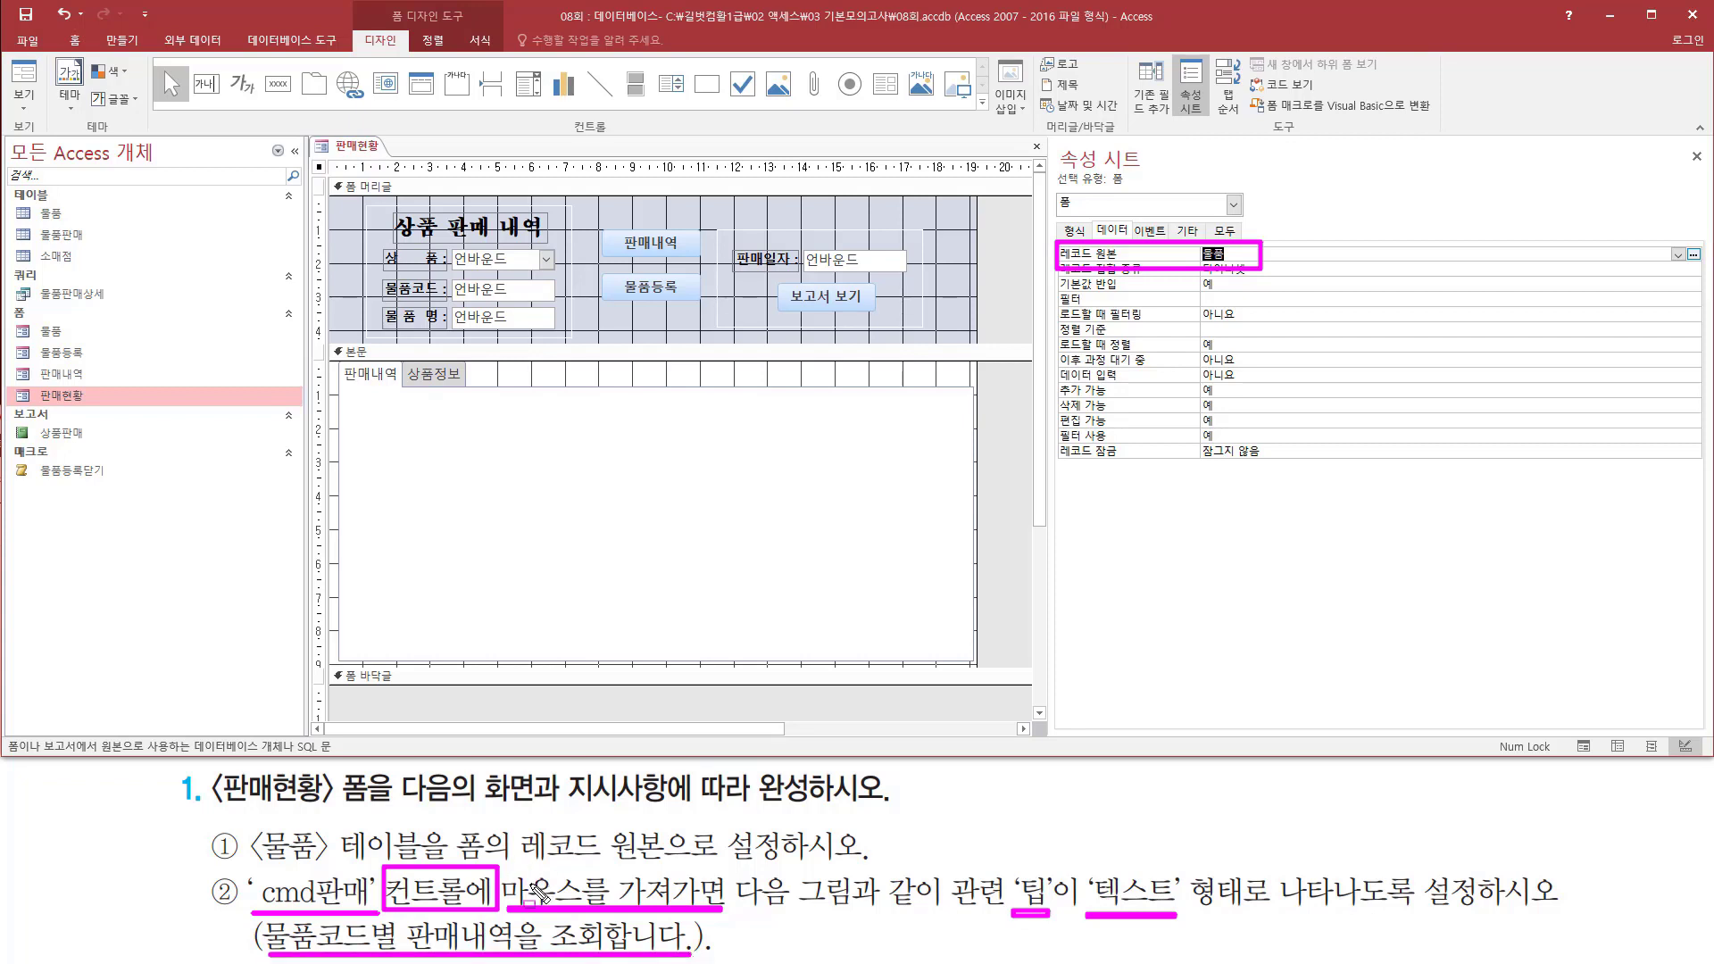
key(Escape)
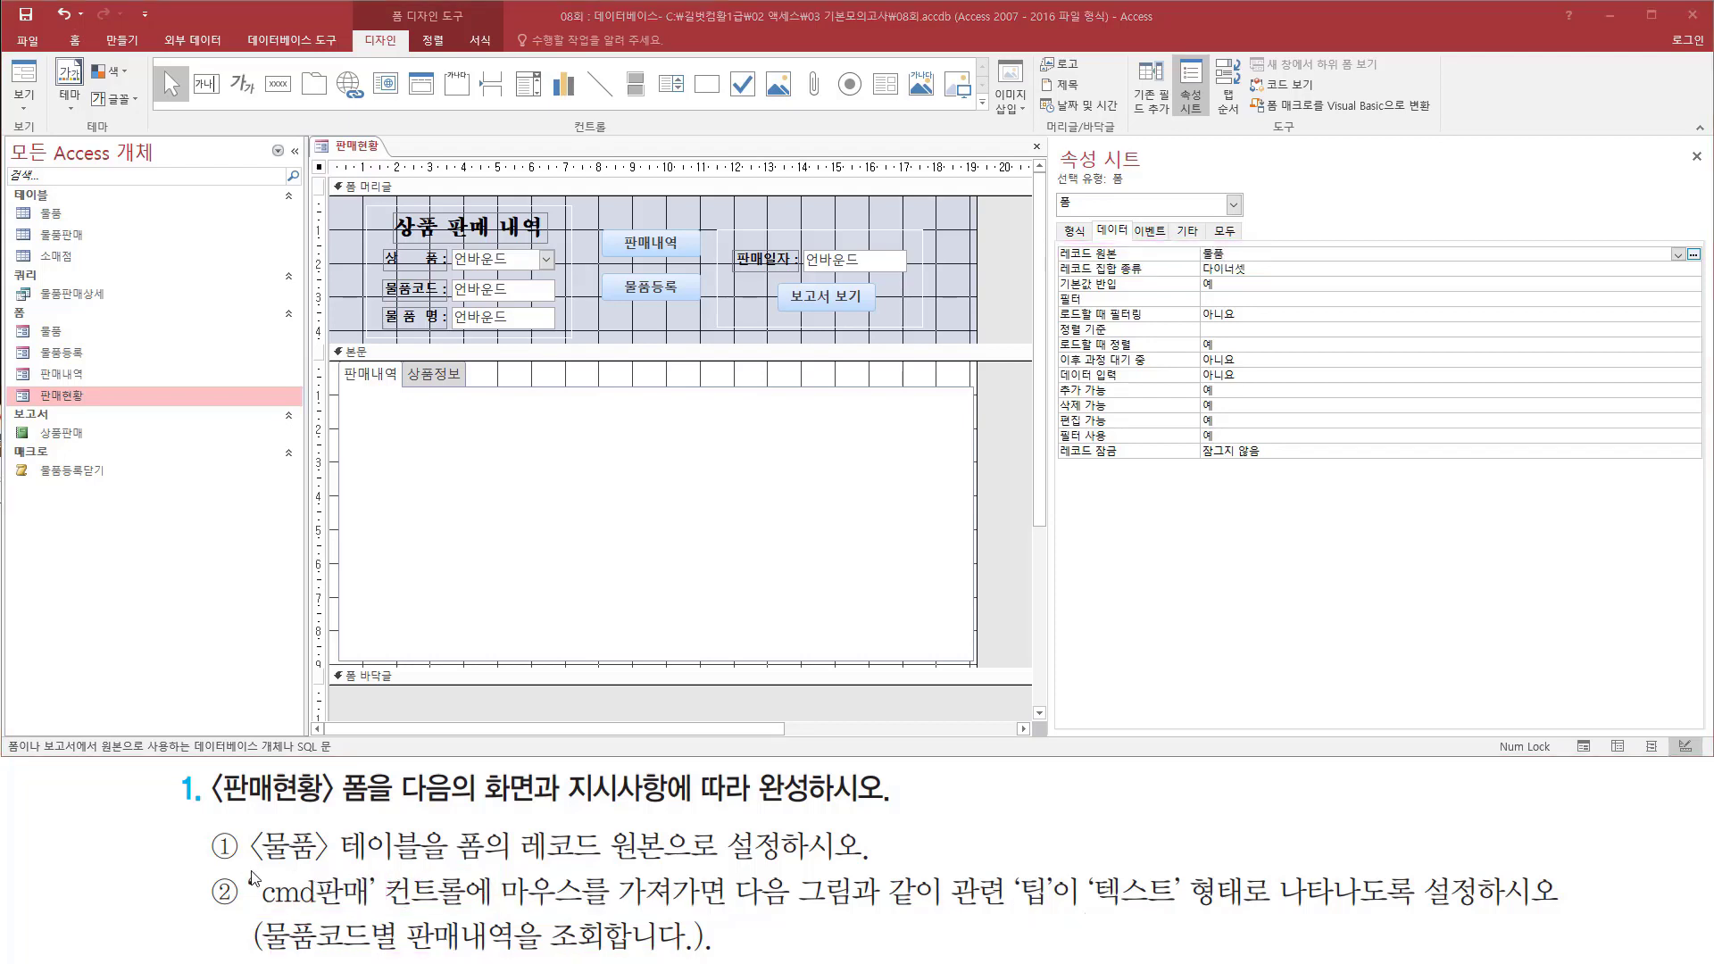
mouse_move(250, 864)
mouse_down()
mouse_move(401, 938)
mouse_move(384, 914)
mouse_up()
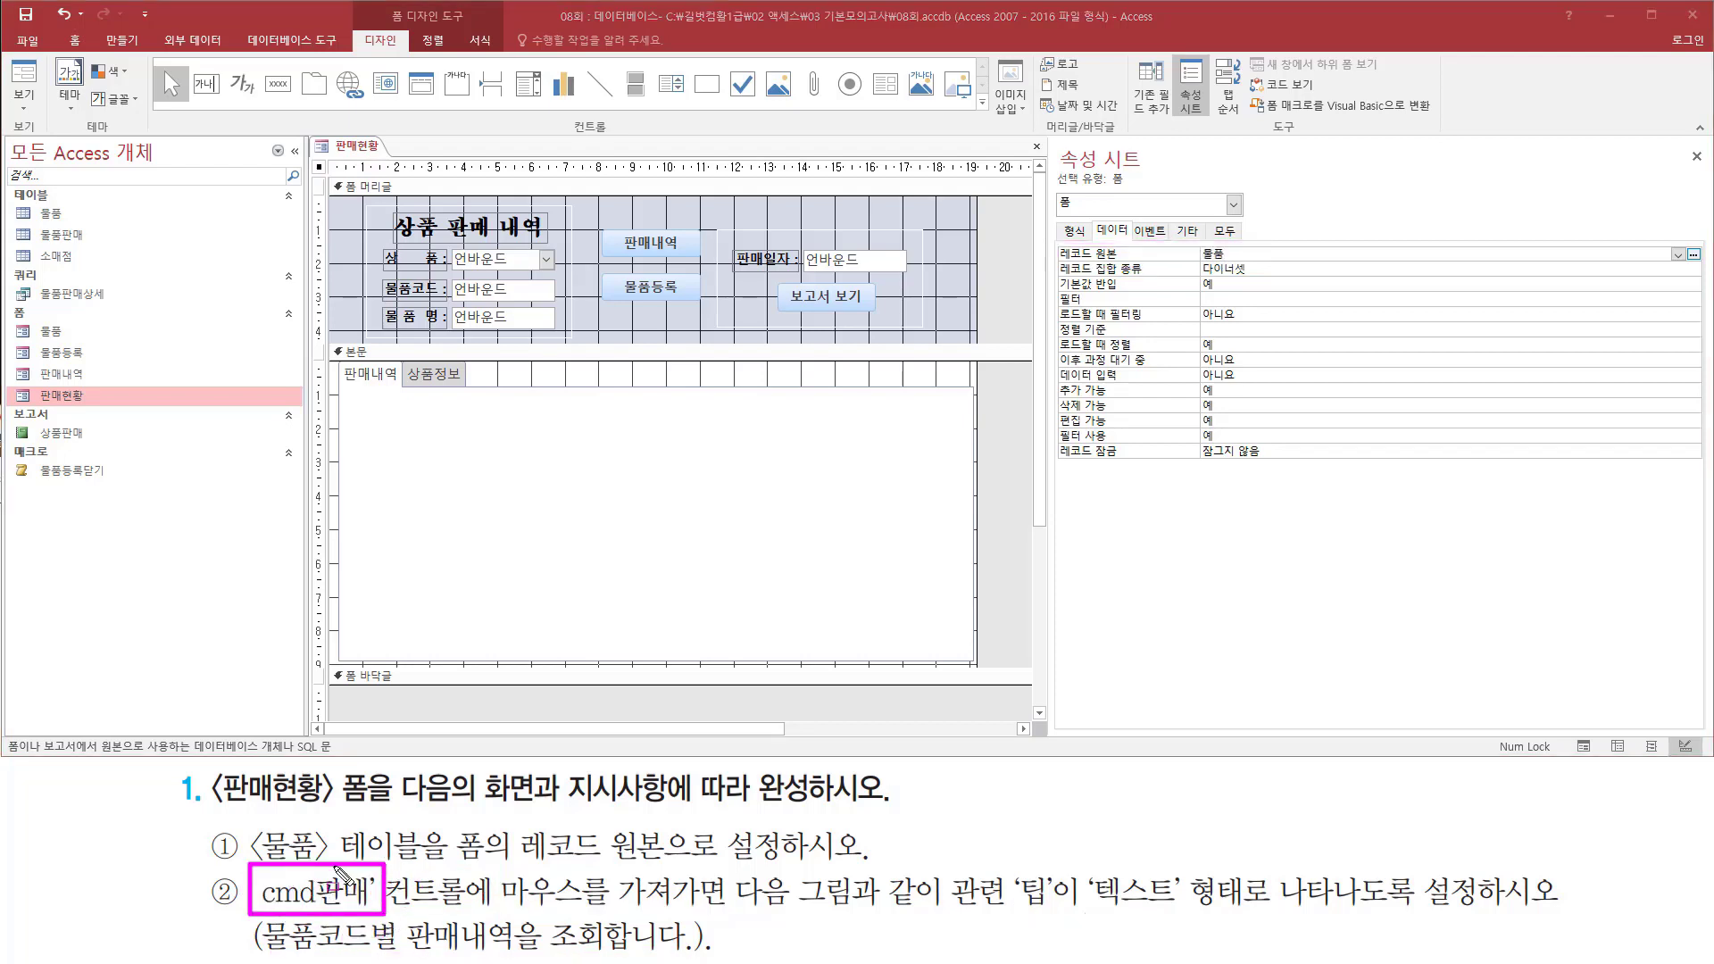
key(Escape)
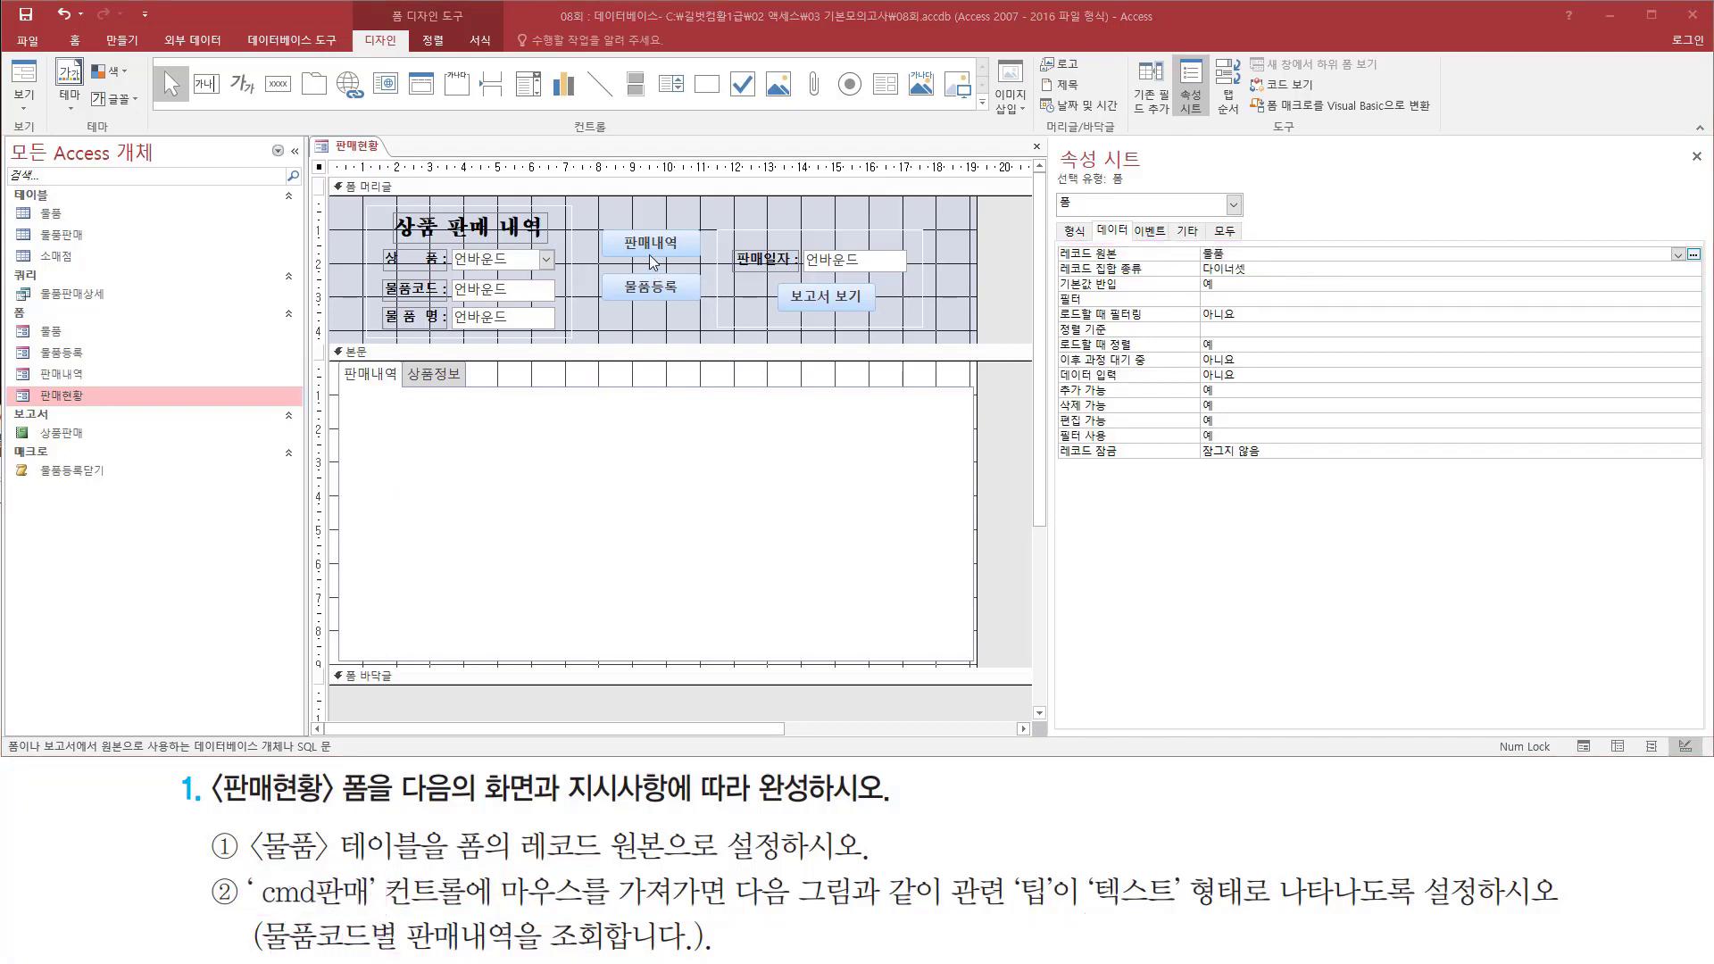
Select the 판매내역 button (cmd판매) in the form header and examine its expected tooltip on the reference slide.
click(651, 250)
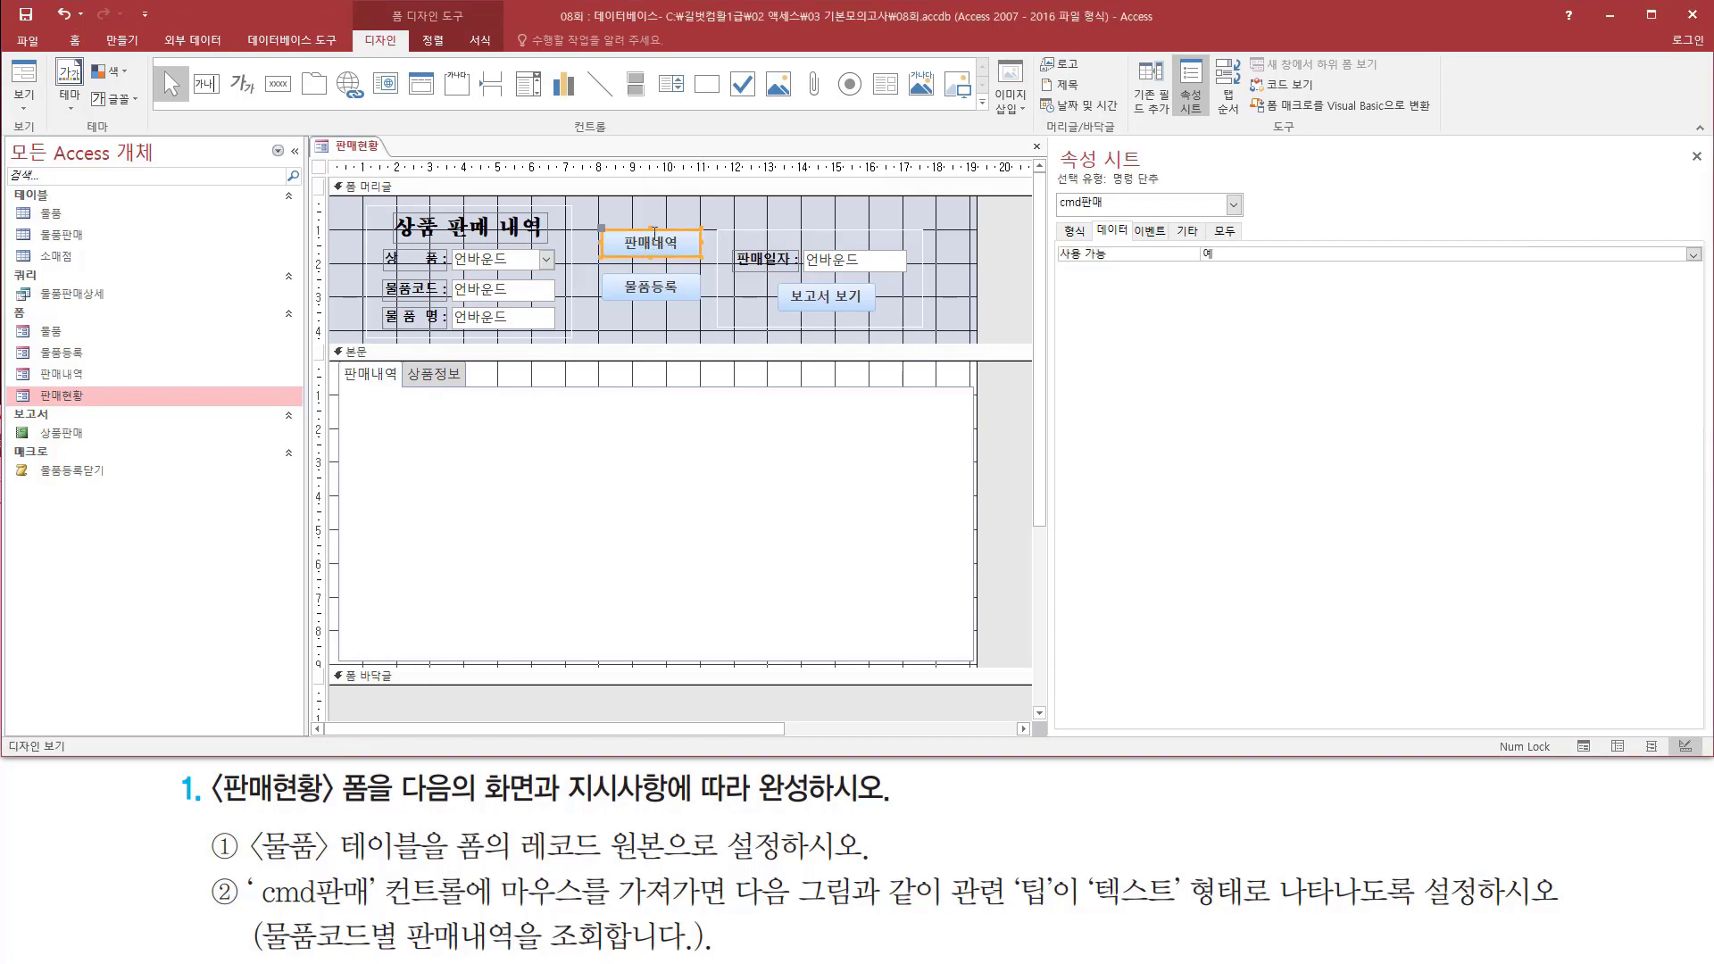
key(ctrl+2)
drag(1054, 189, 1118, 215)
drag(260, 906, 367, 905)
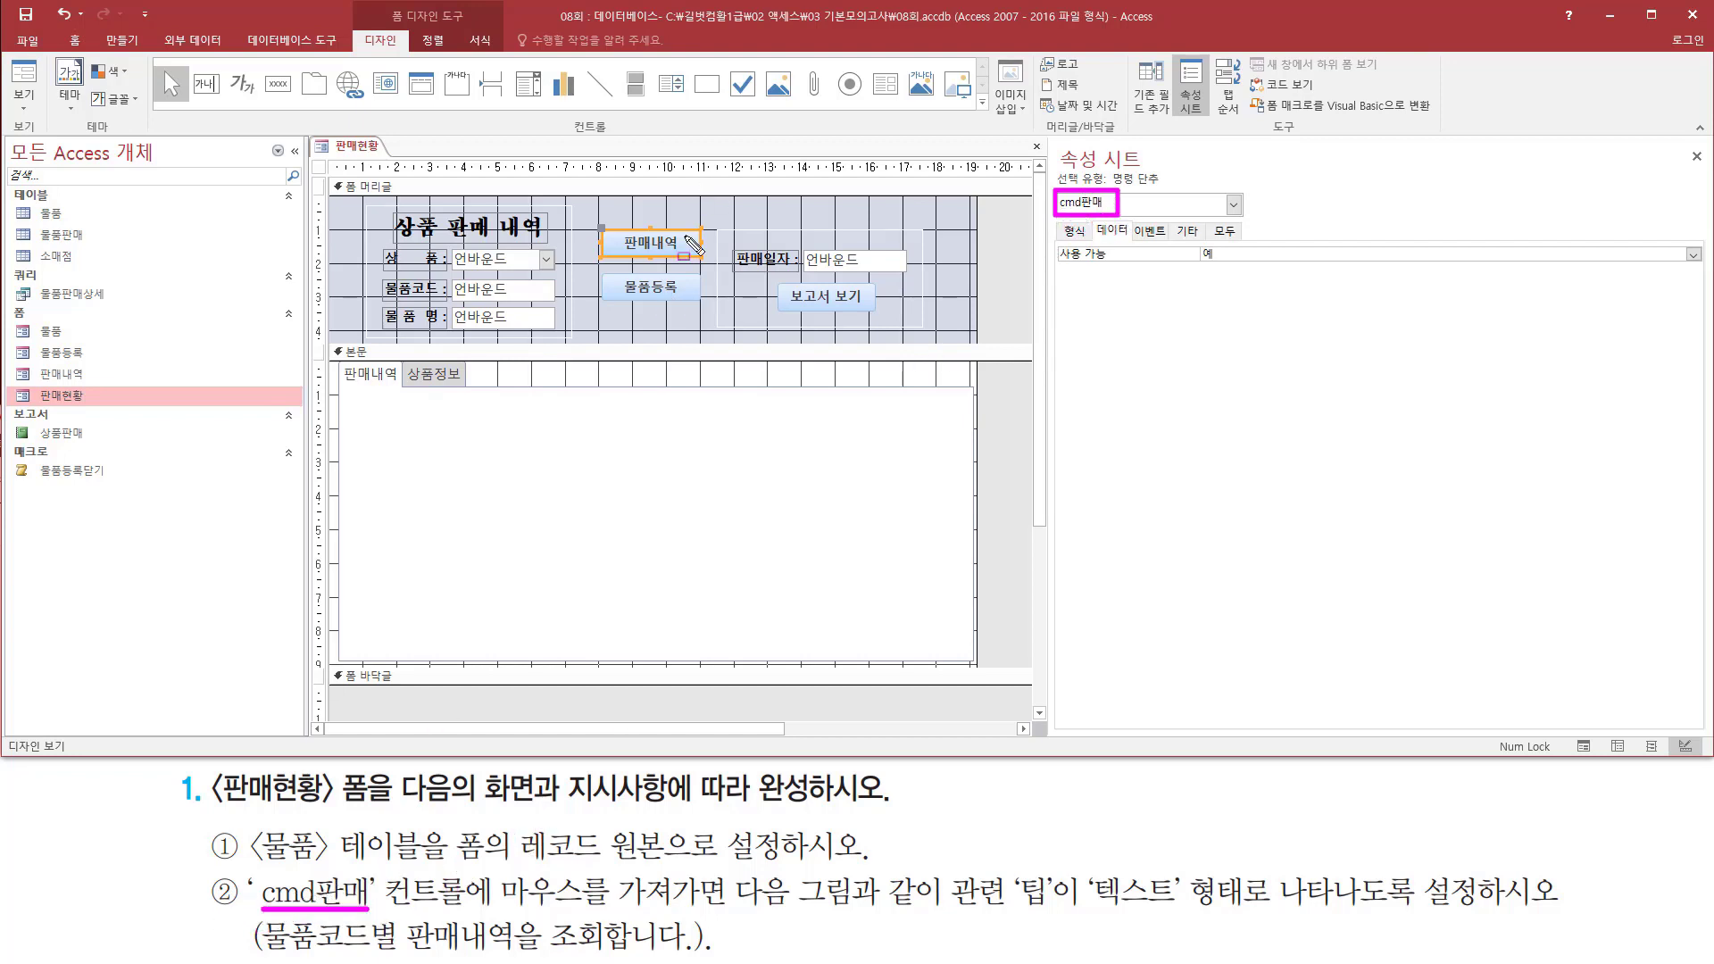
mouse_move(490, 861)
mouse_down()
mouse_move(516, 917)
mouse_move(734, 914)
mouse_up()
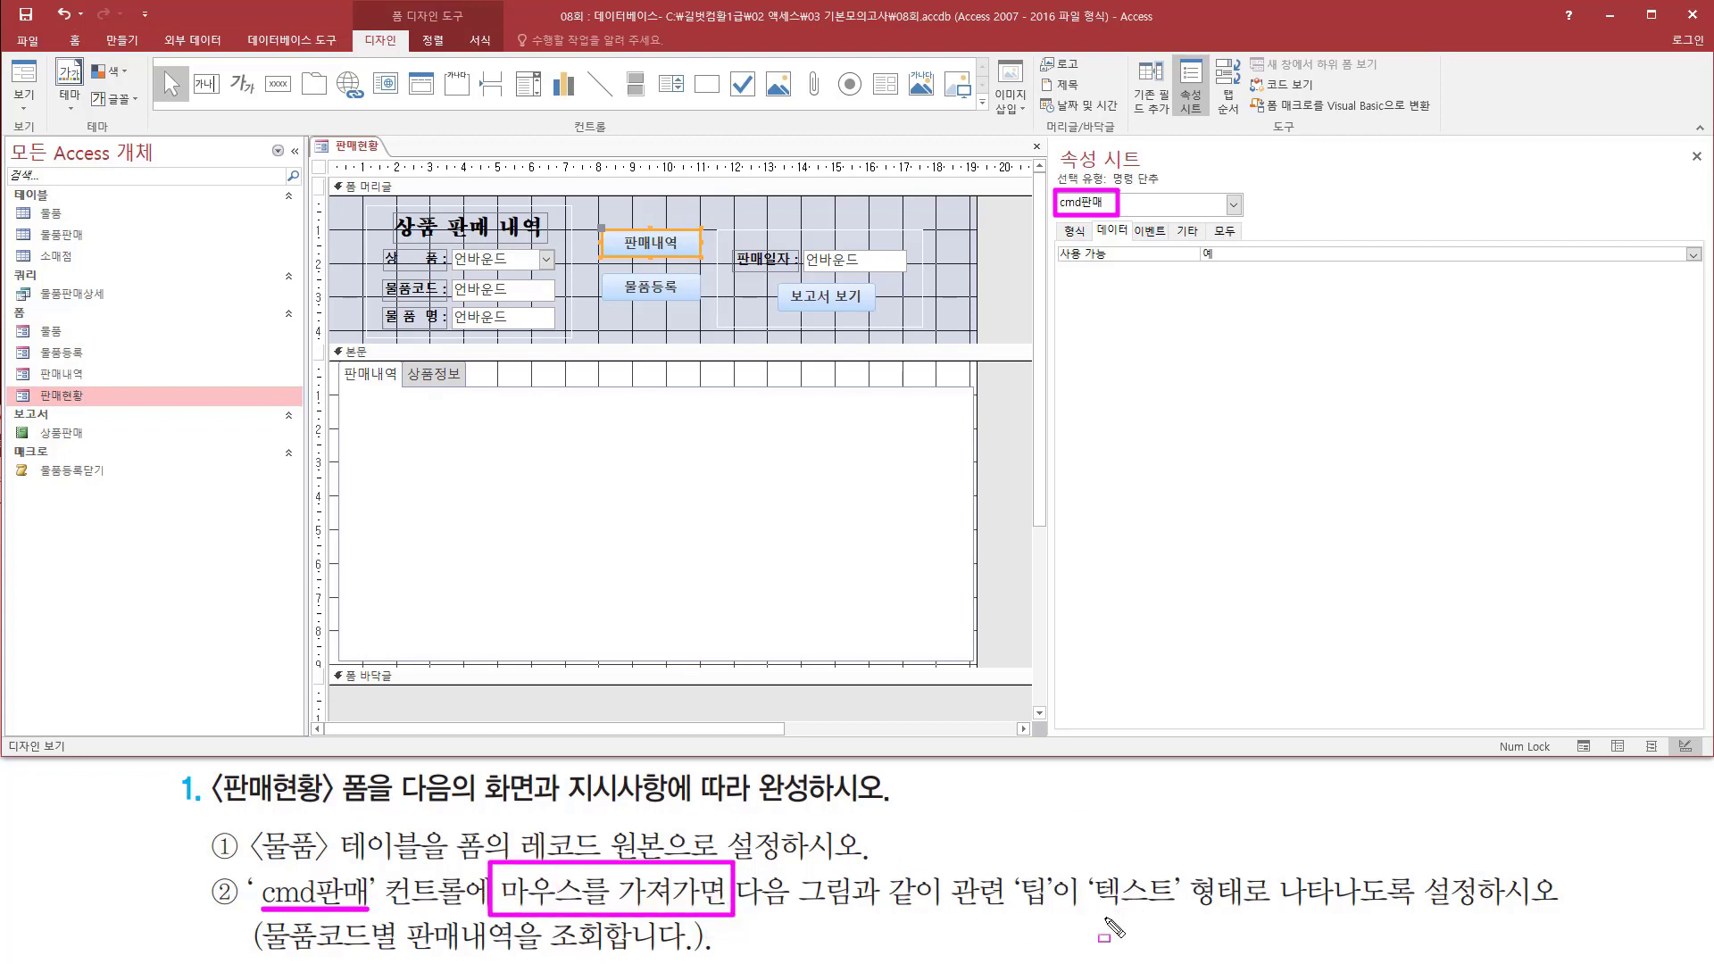
key(Escape)
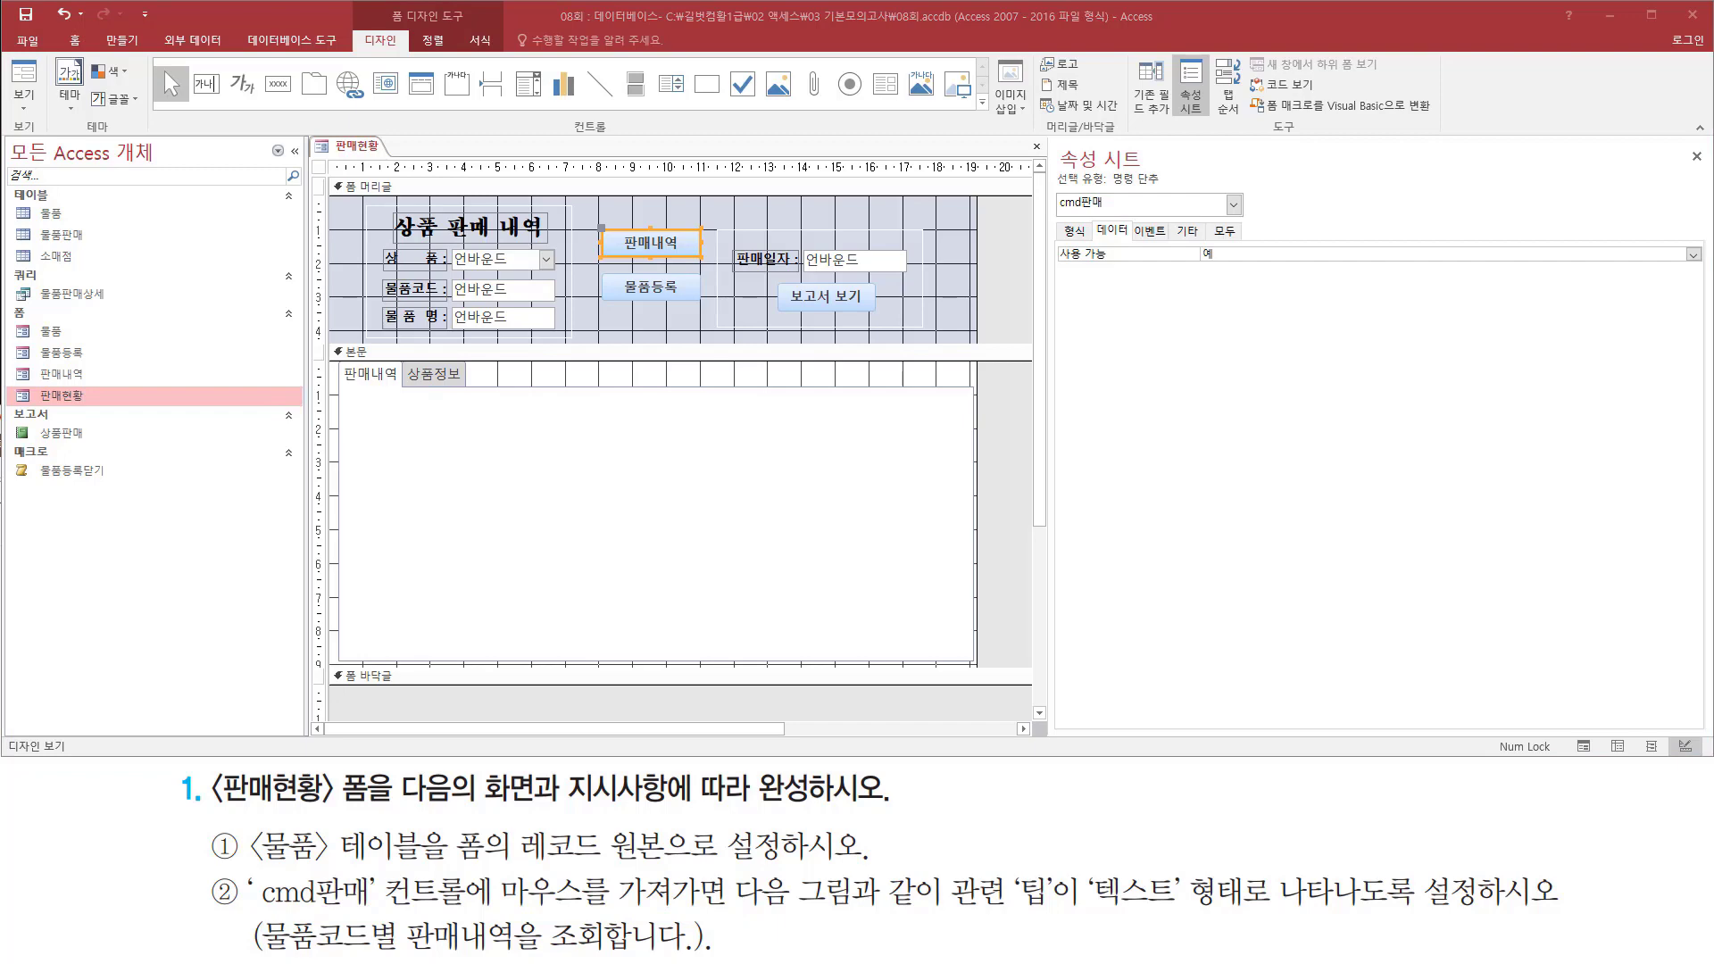
key(alt+Tab)
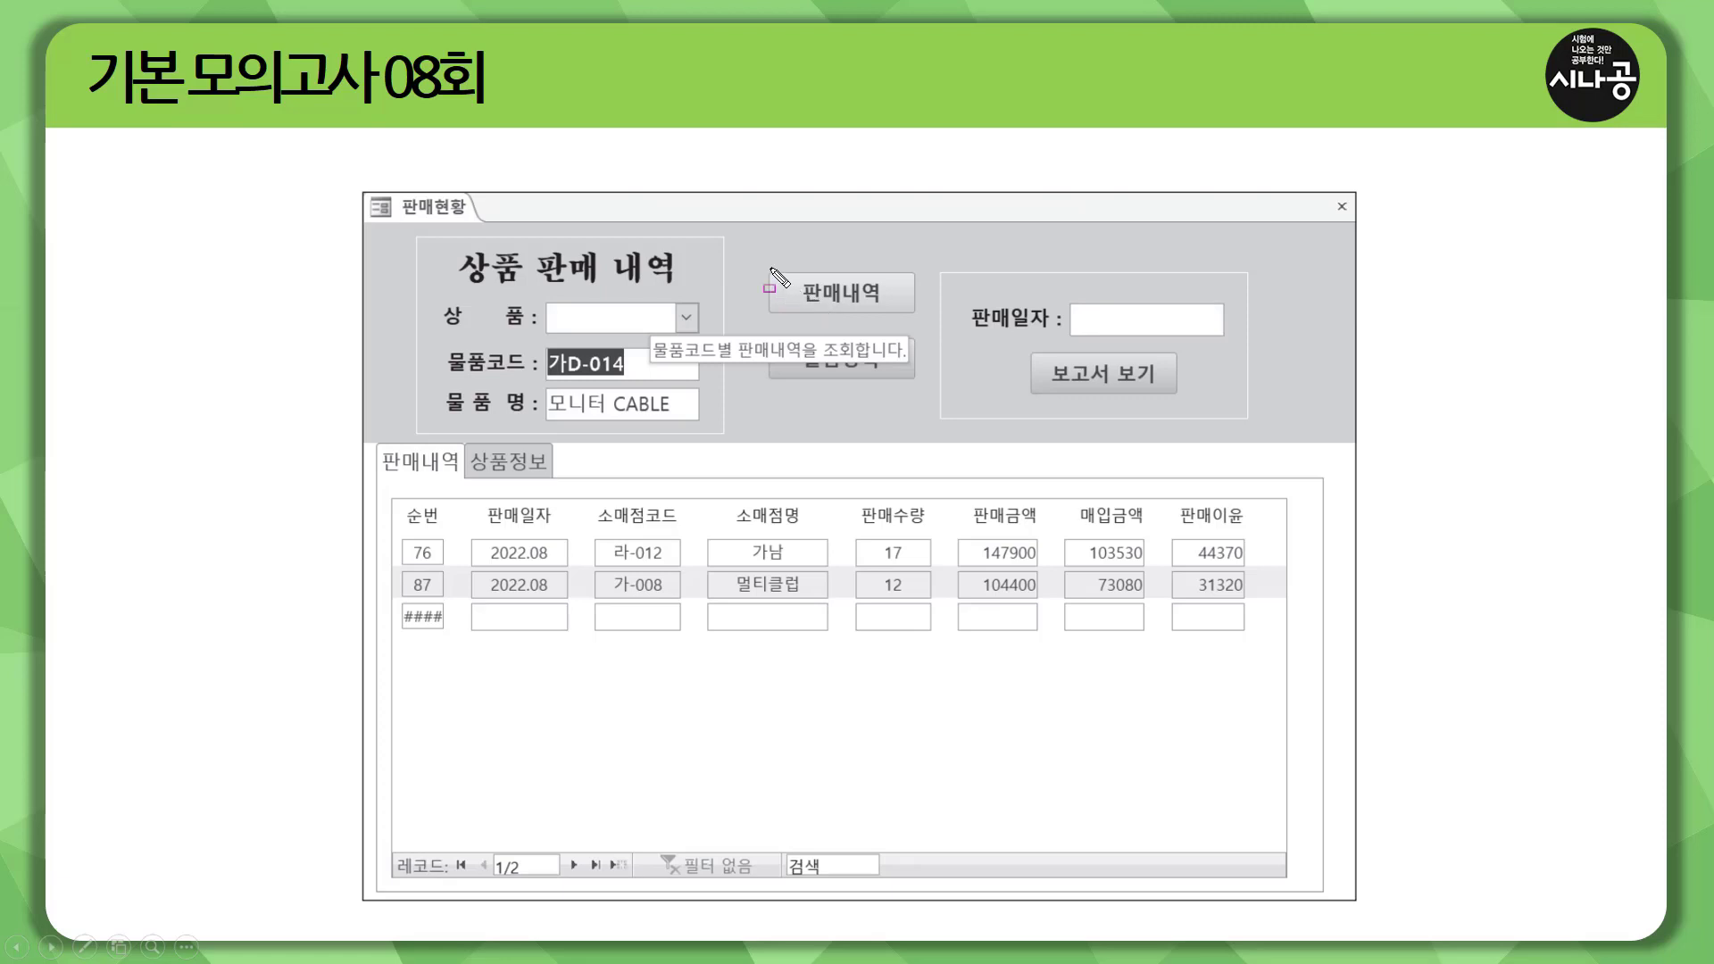
mouse_move(768, 267)
mouse_down()
mouse_move(778, 317)
mouse_move(916, 318)
mouse_up()
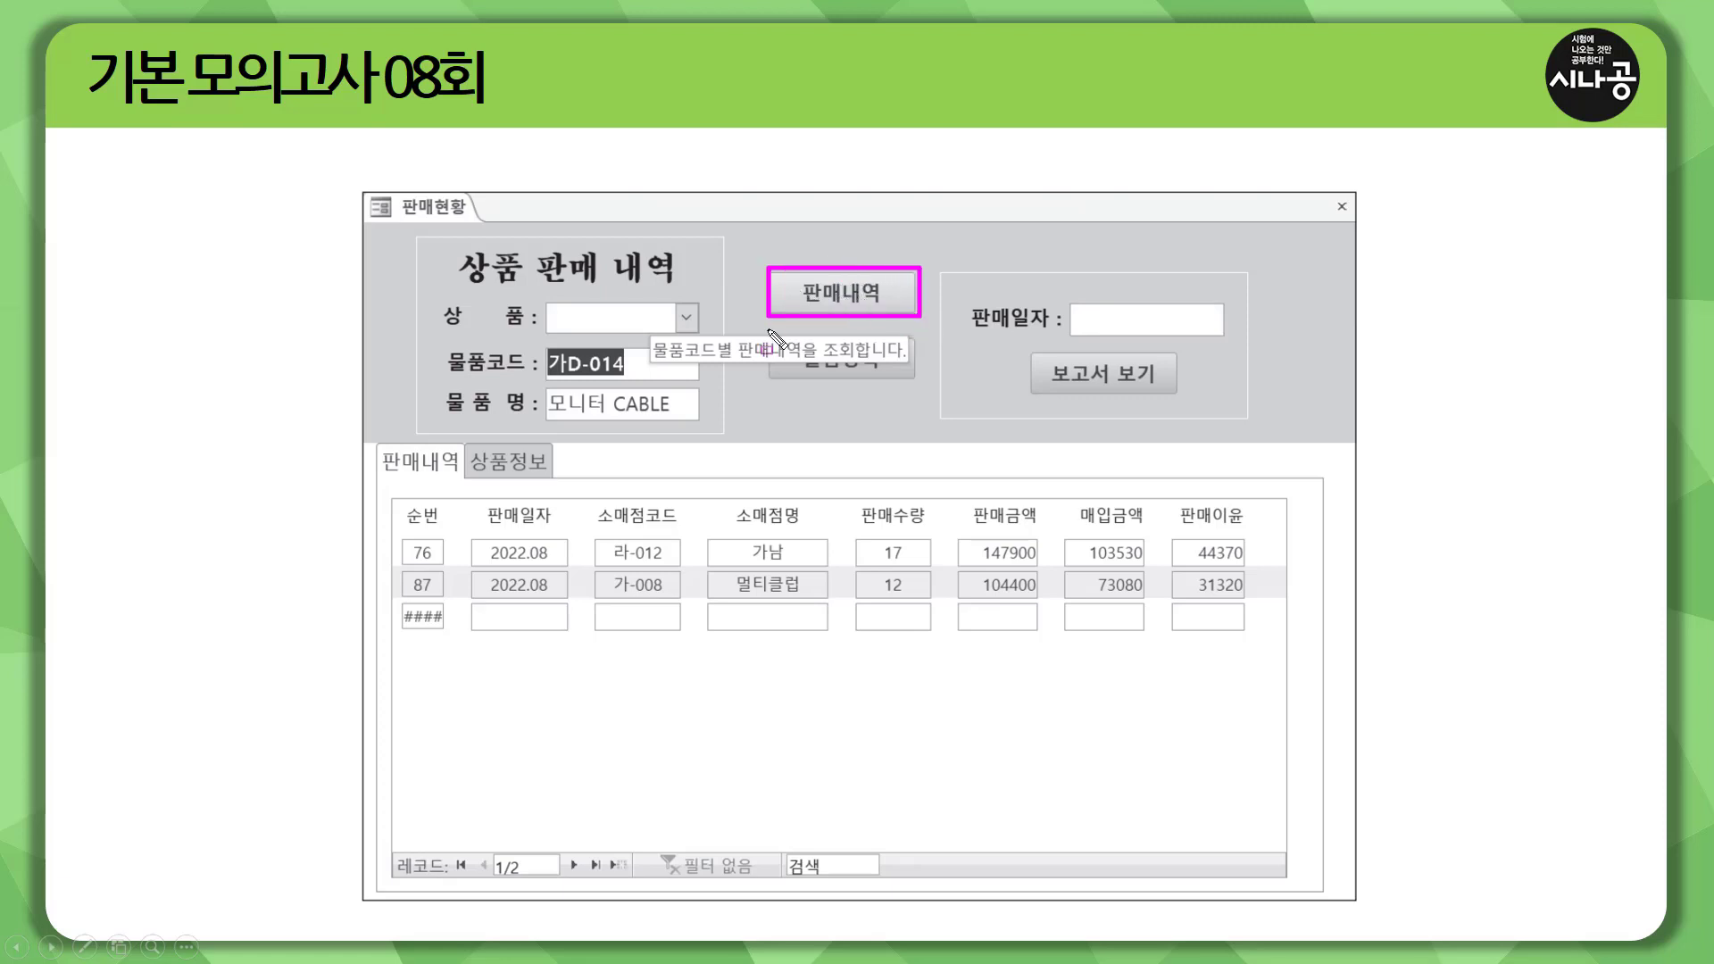
mouse_move(648, 330)
mouse_down()
mouse_move(647, 366)
mouse_move(917, 368)
mouse_up()
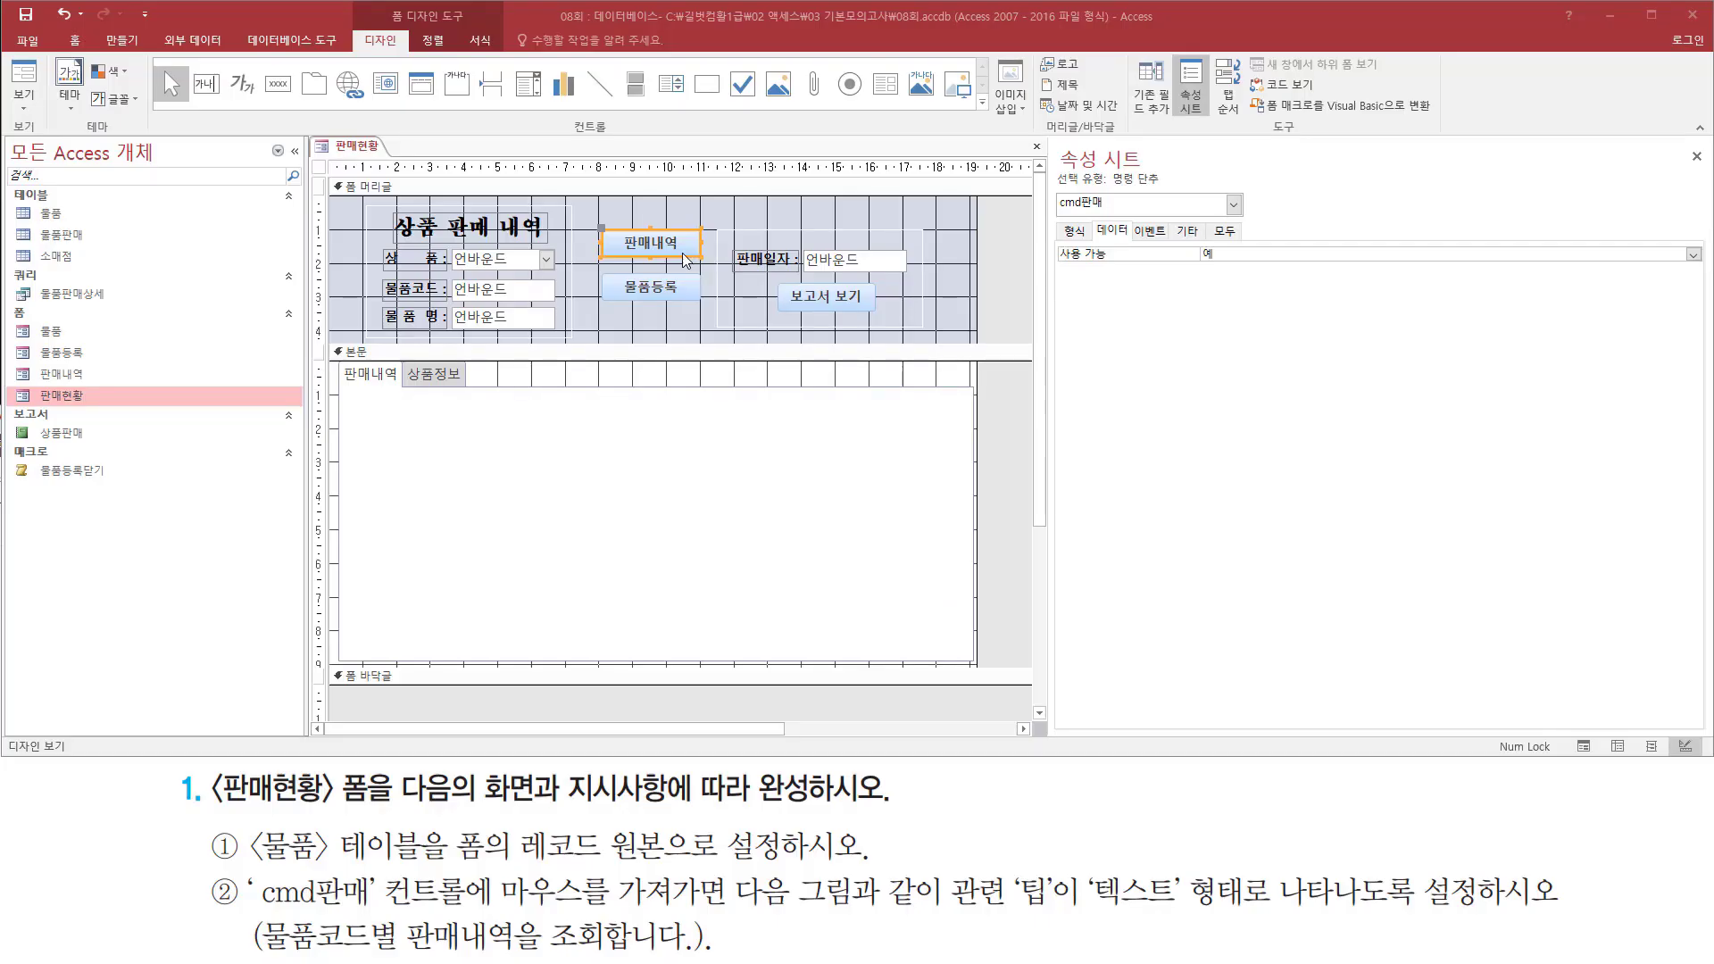
Set the control tip text (컨트롤 팁 텍스트) of the cmd판매 button to "물품코드별 판매내역을 조회합니다.".
click(684, 253)
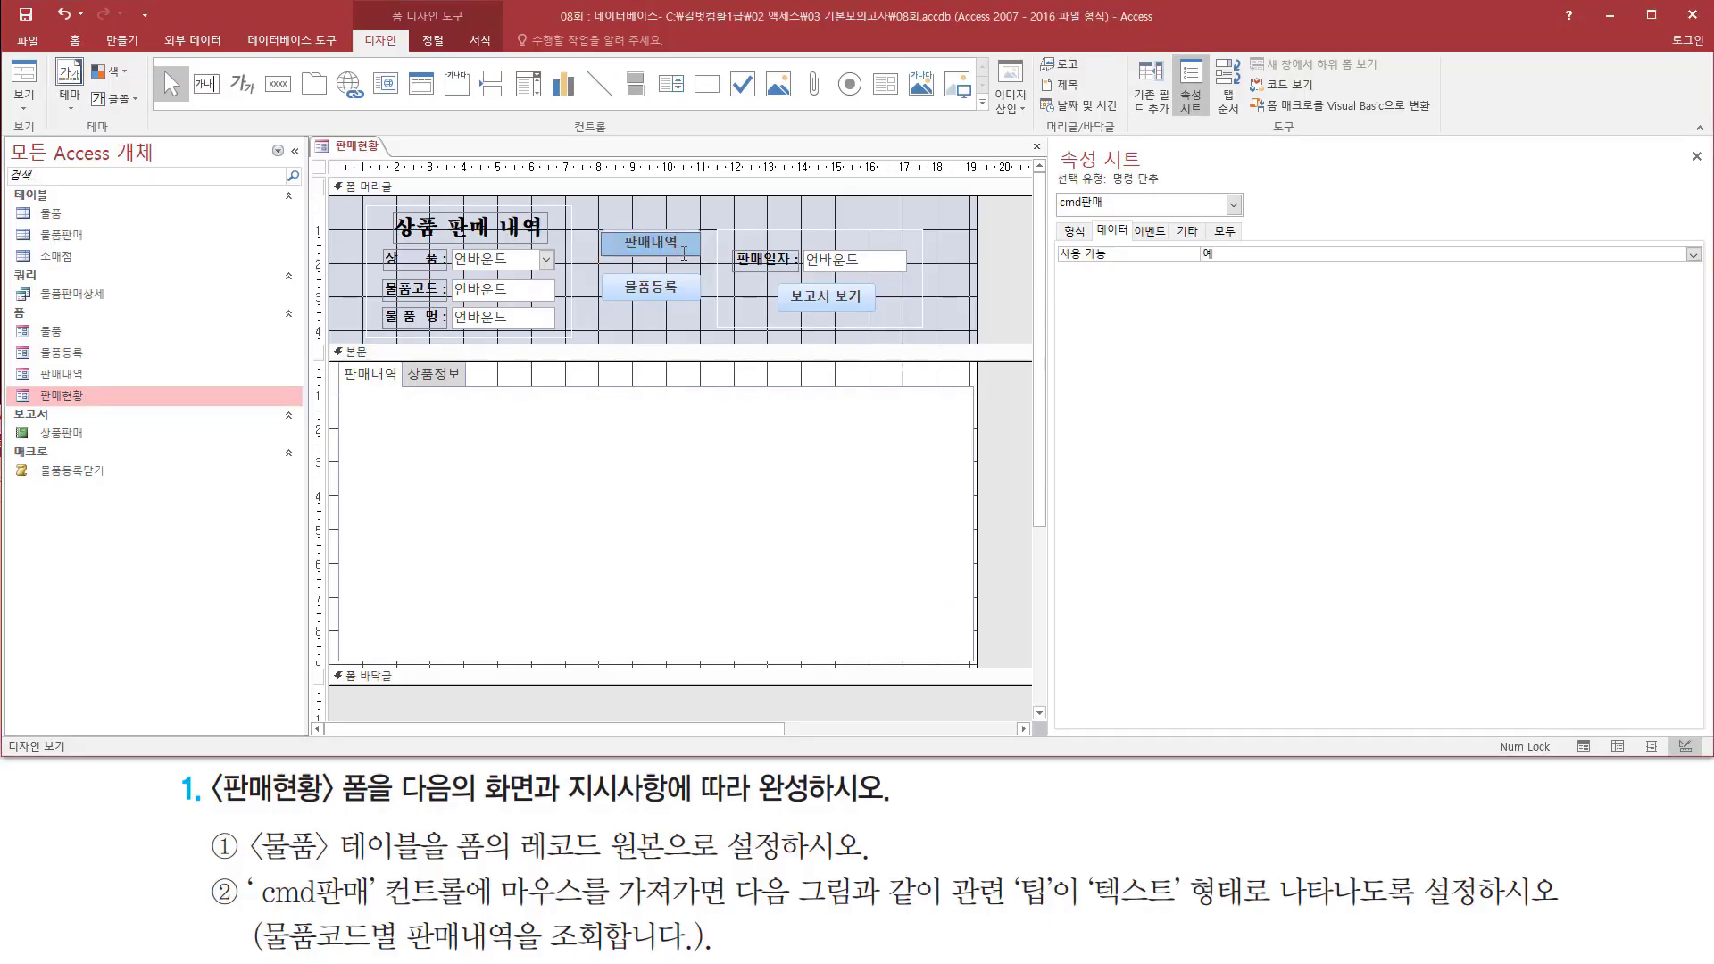
click(681, 259)
click(697, 255)
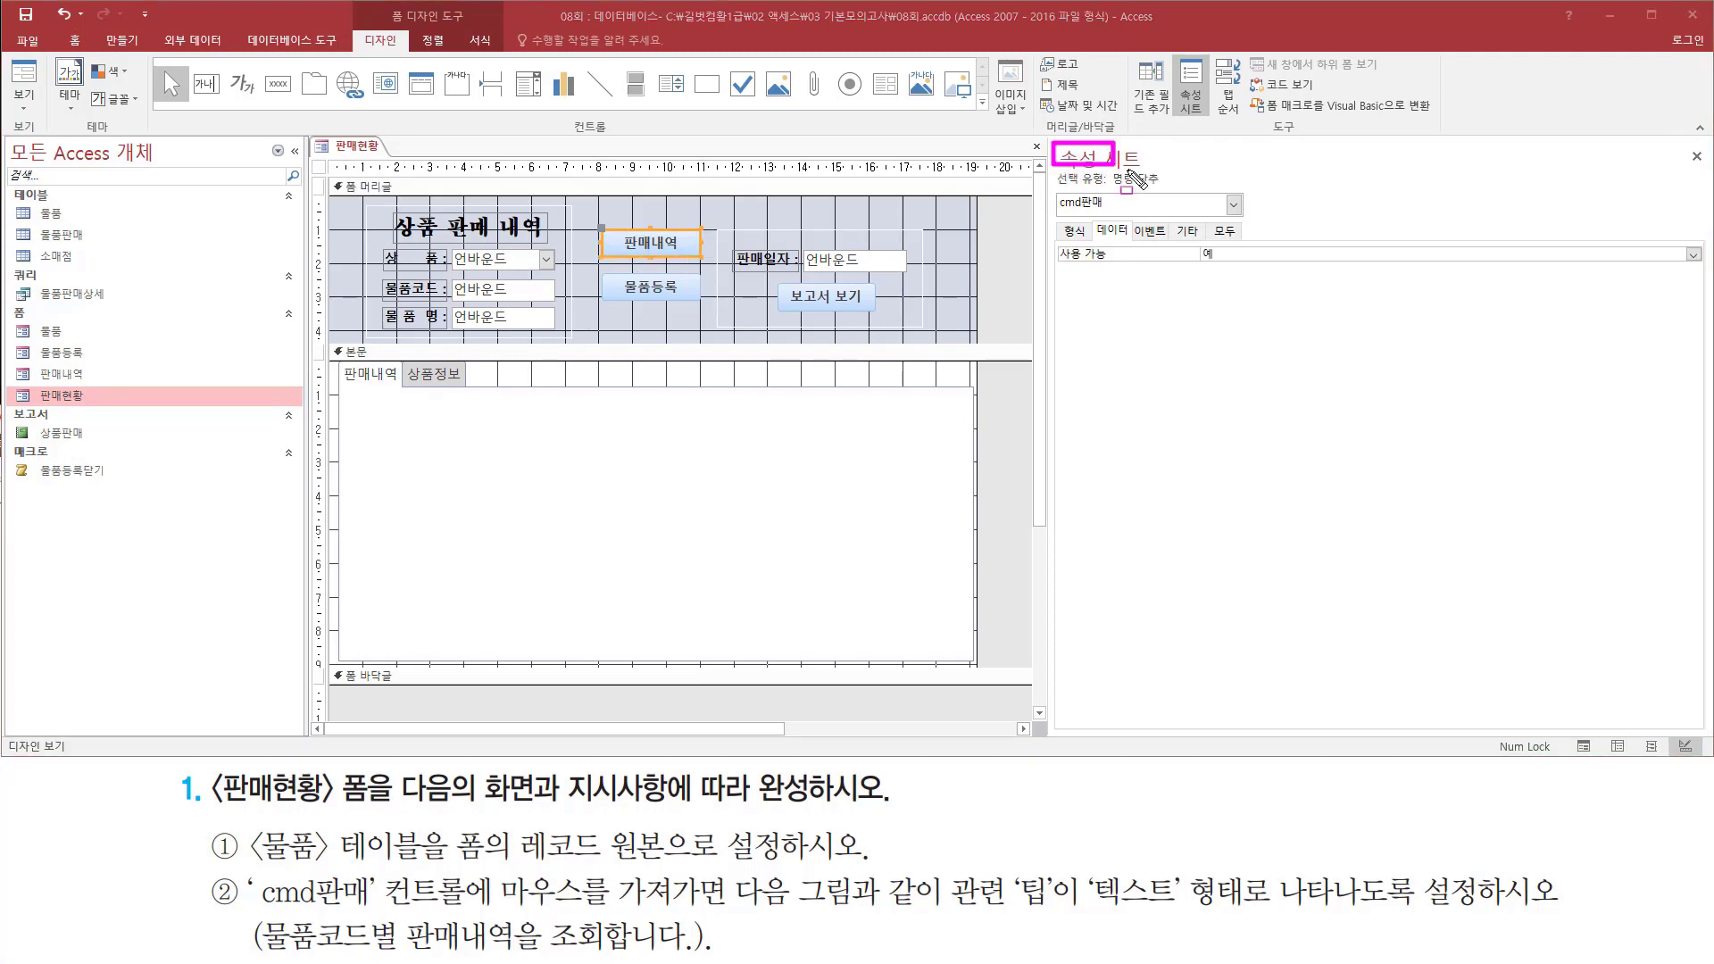
click(1190, 231)
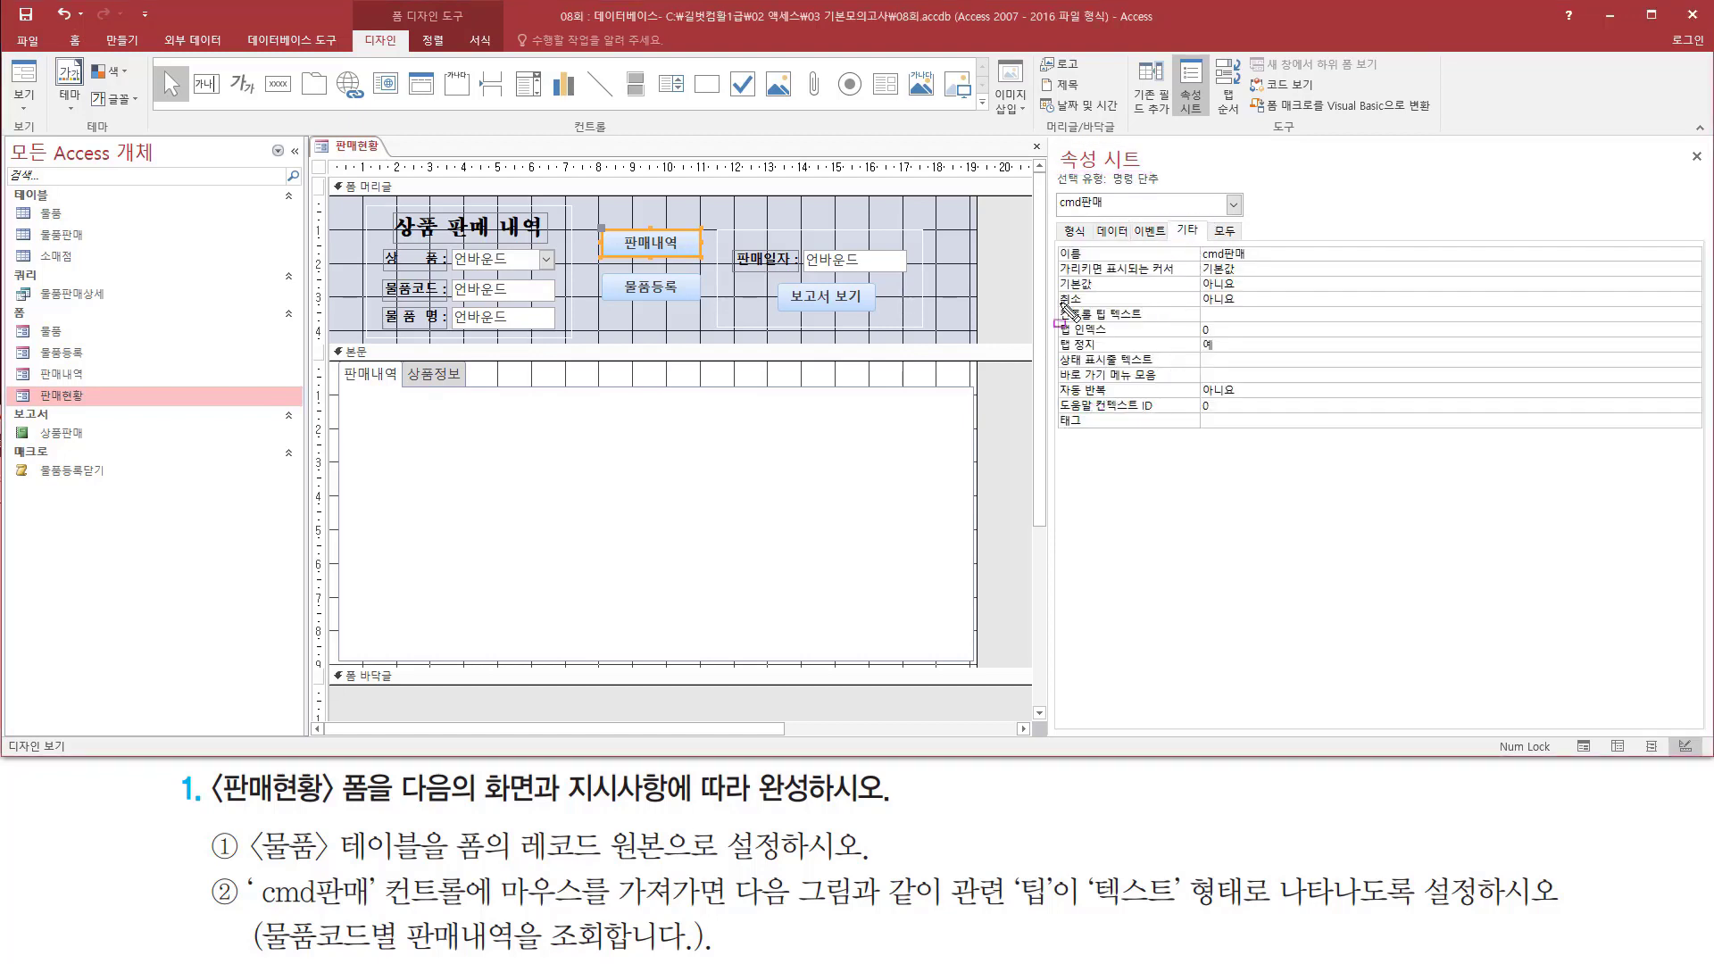
drag(1057, 305, 1165, 327)
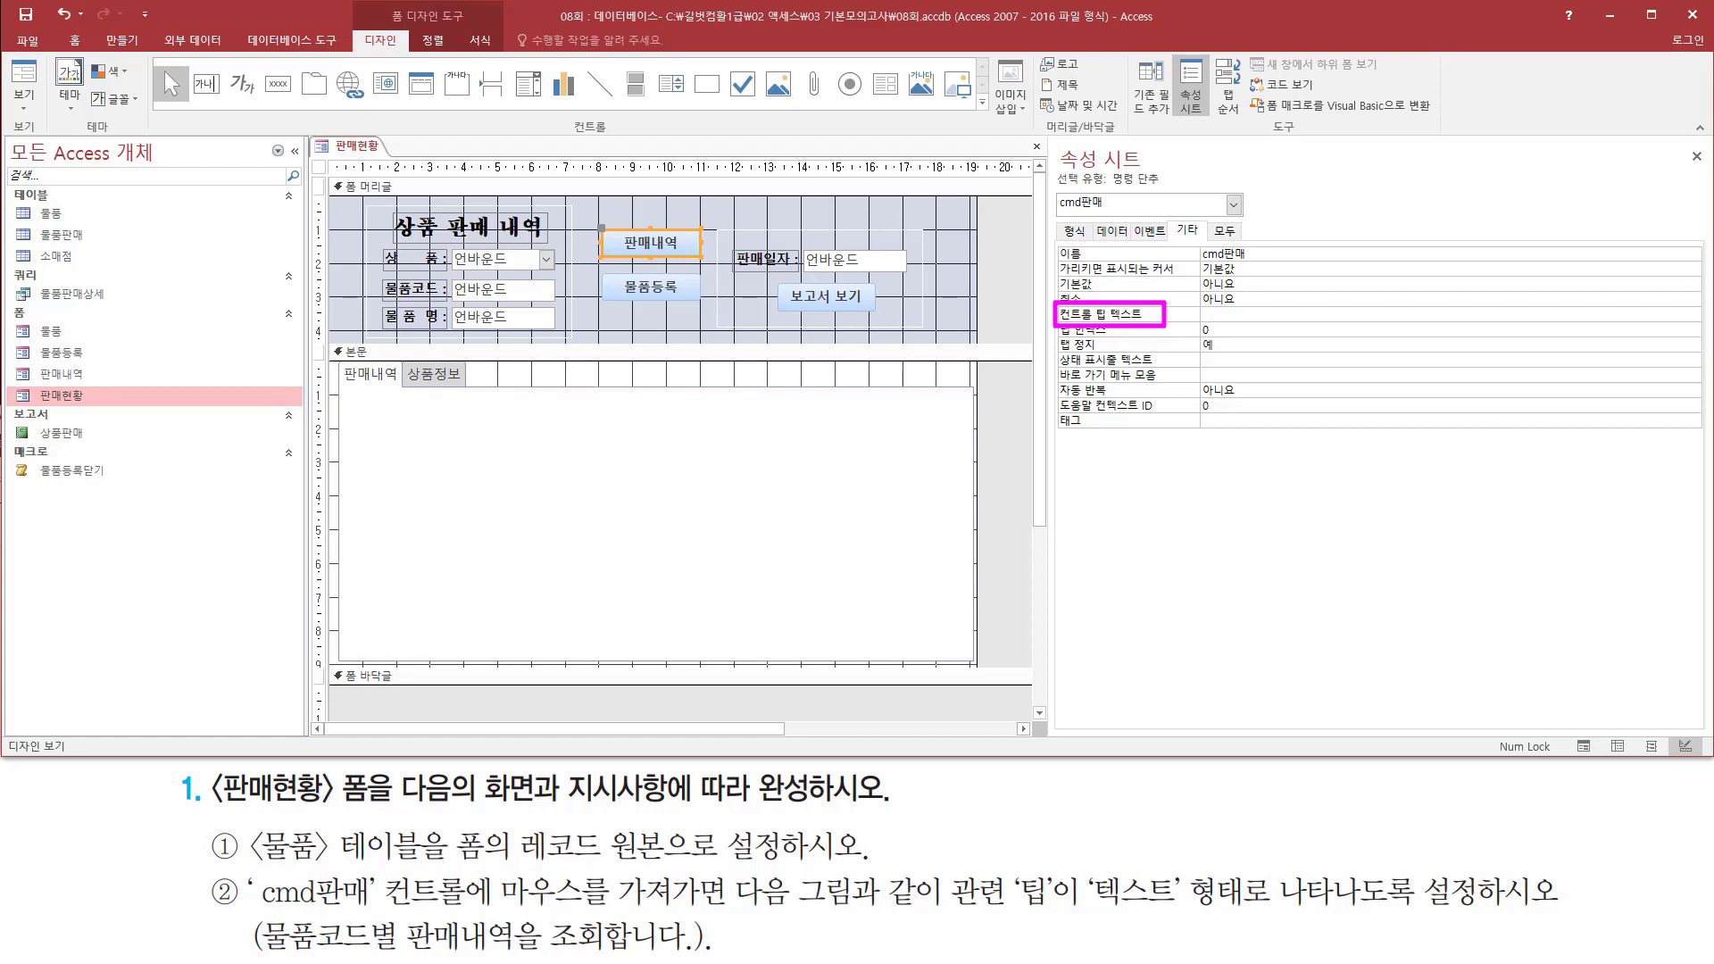
key(Escape)
click(1246, 314)
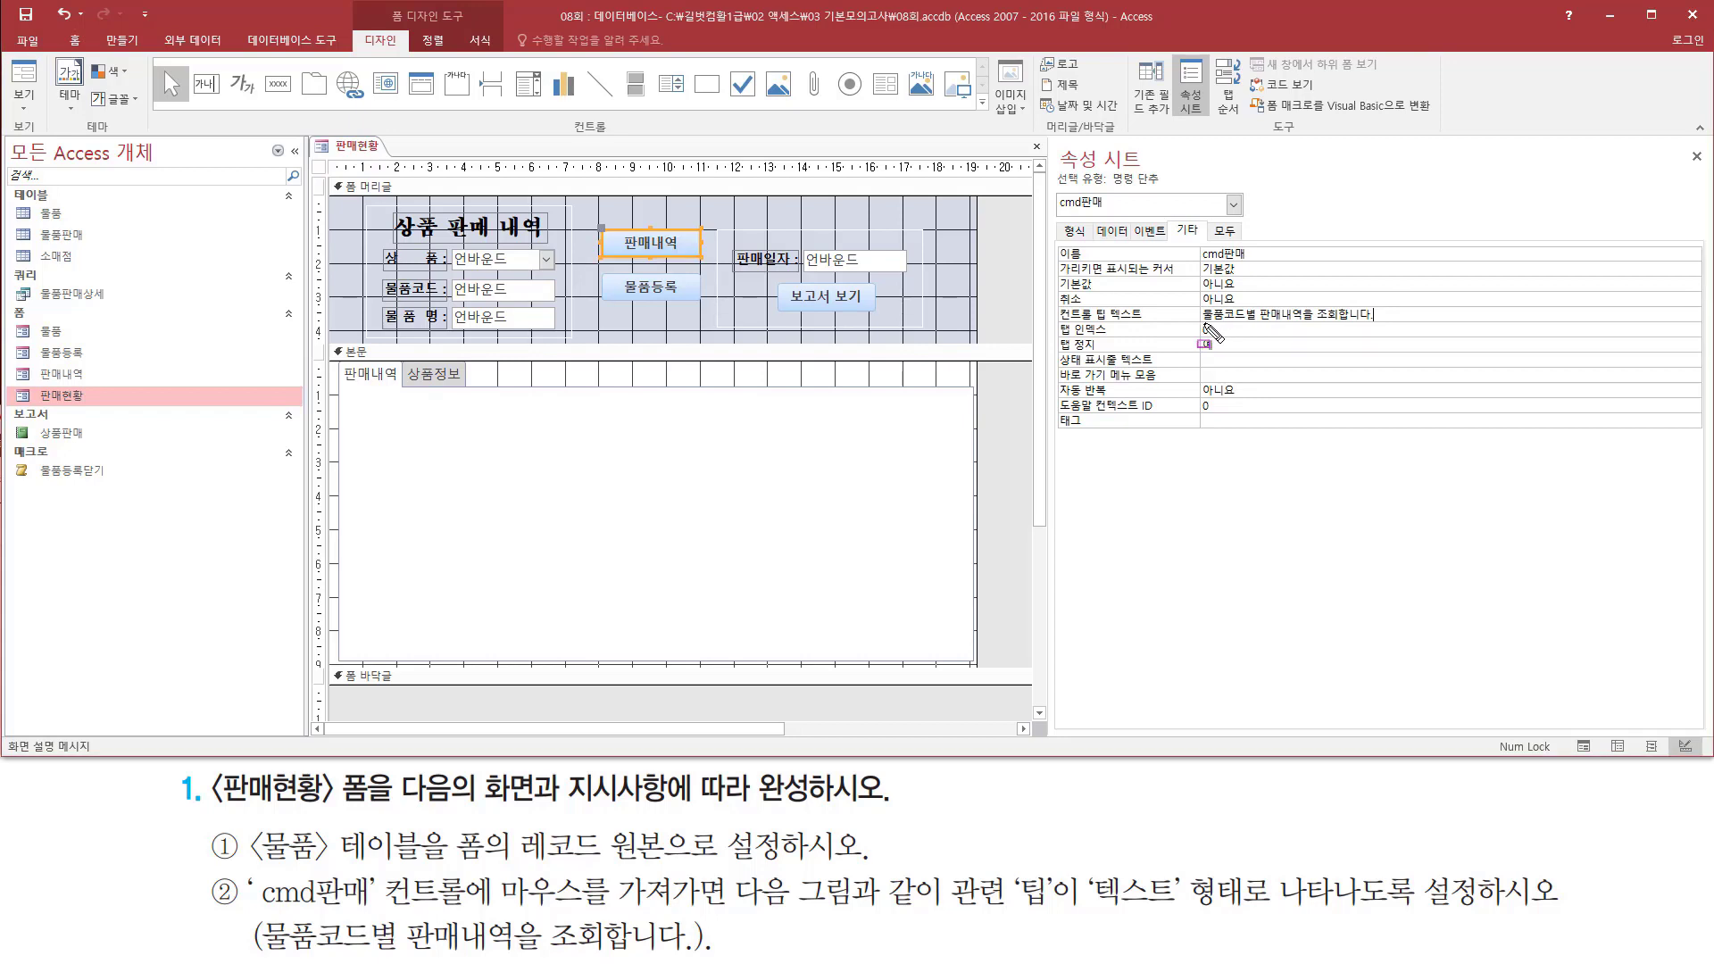
drag(1056, 326, 1386, 325)
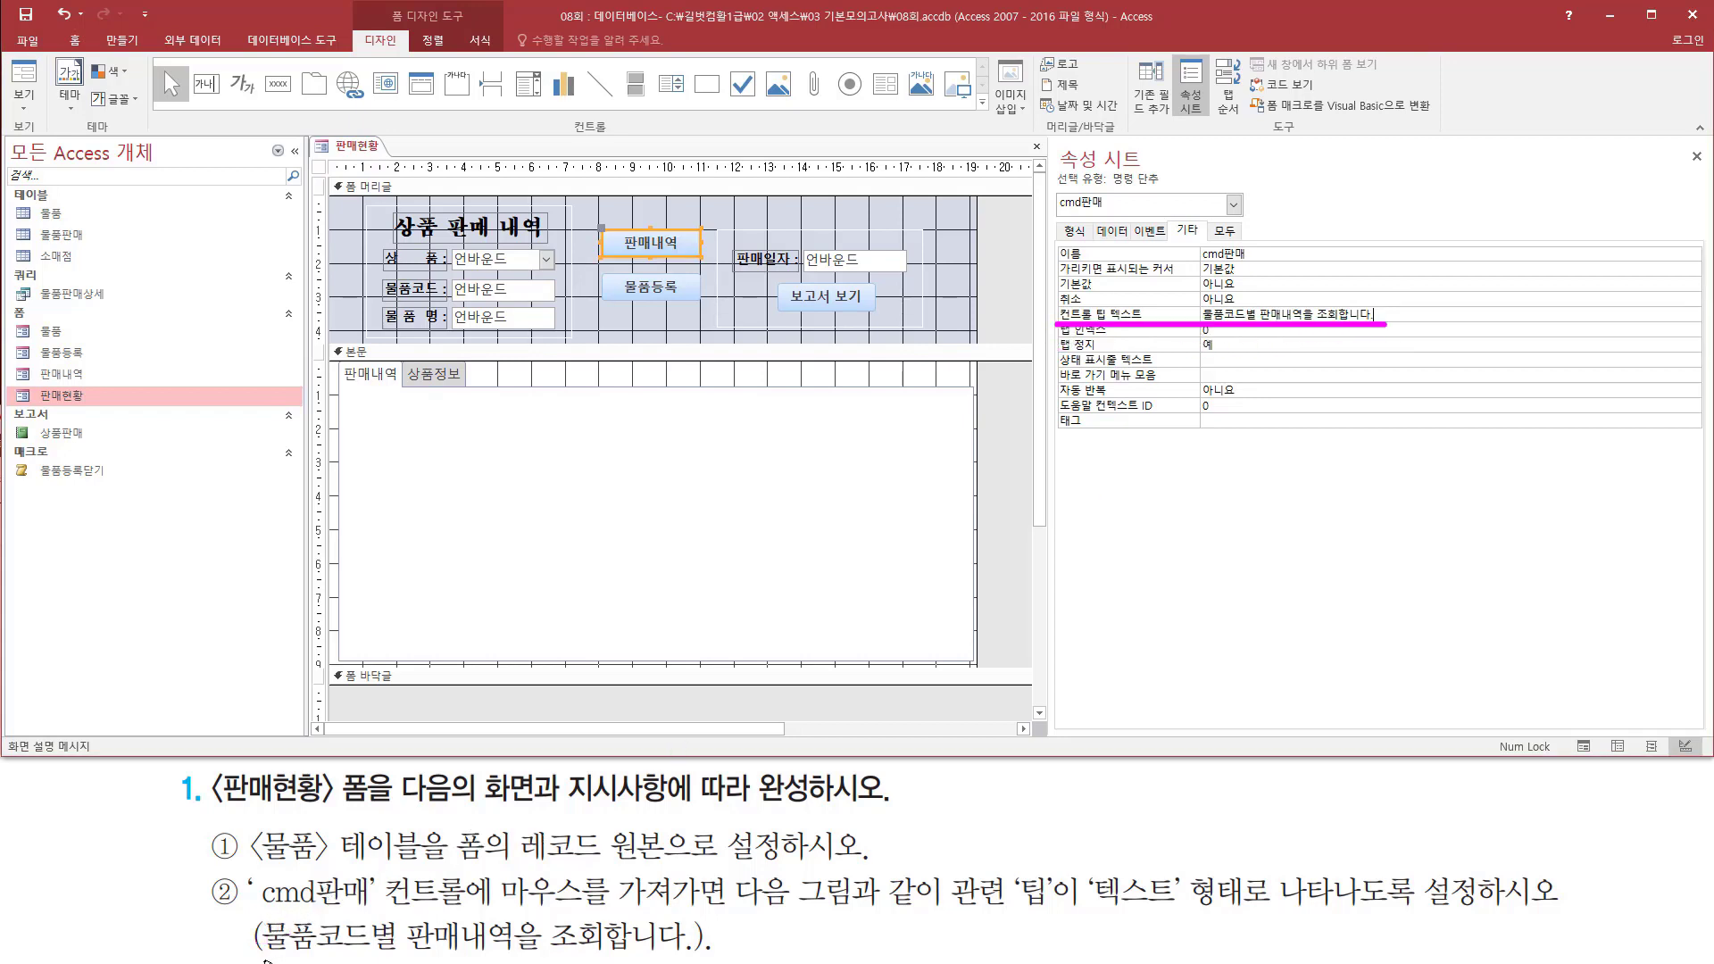
drag(262, 959, 705, 959)
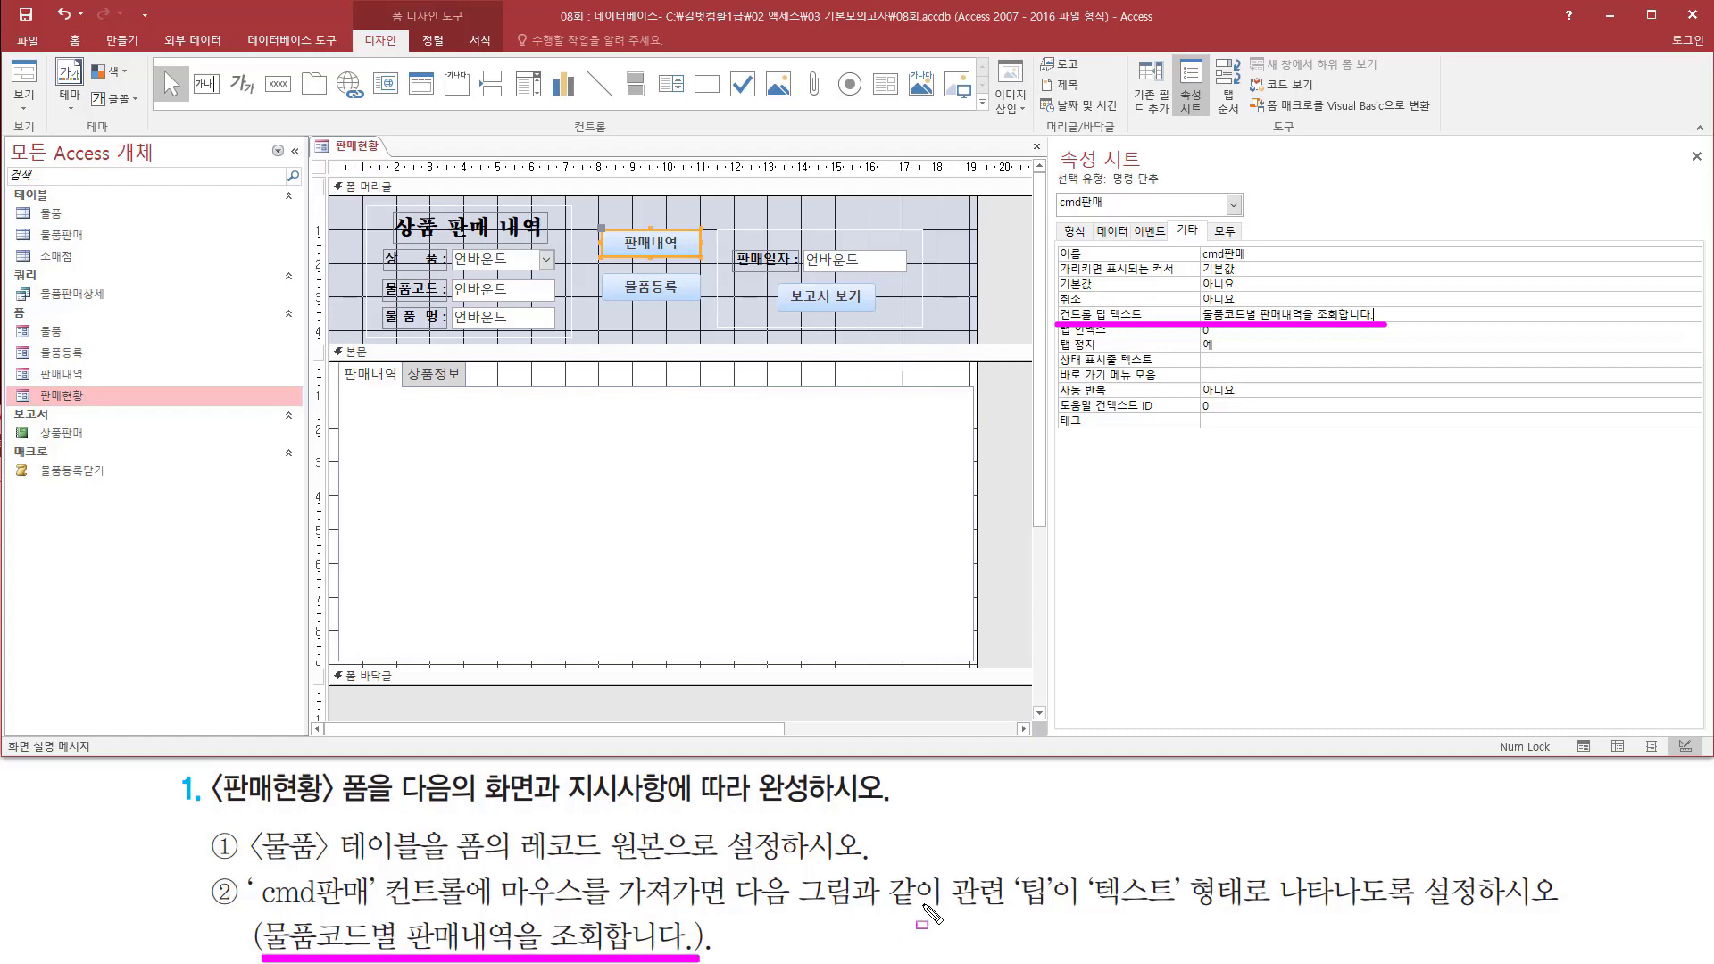
key(Escape)
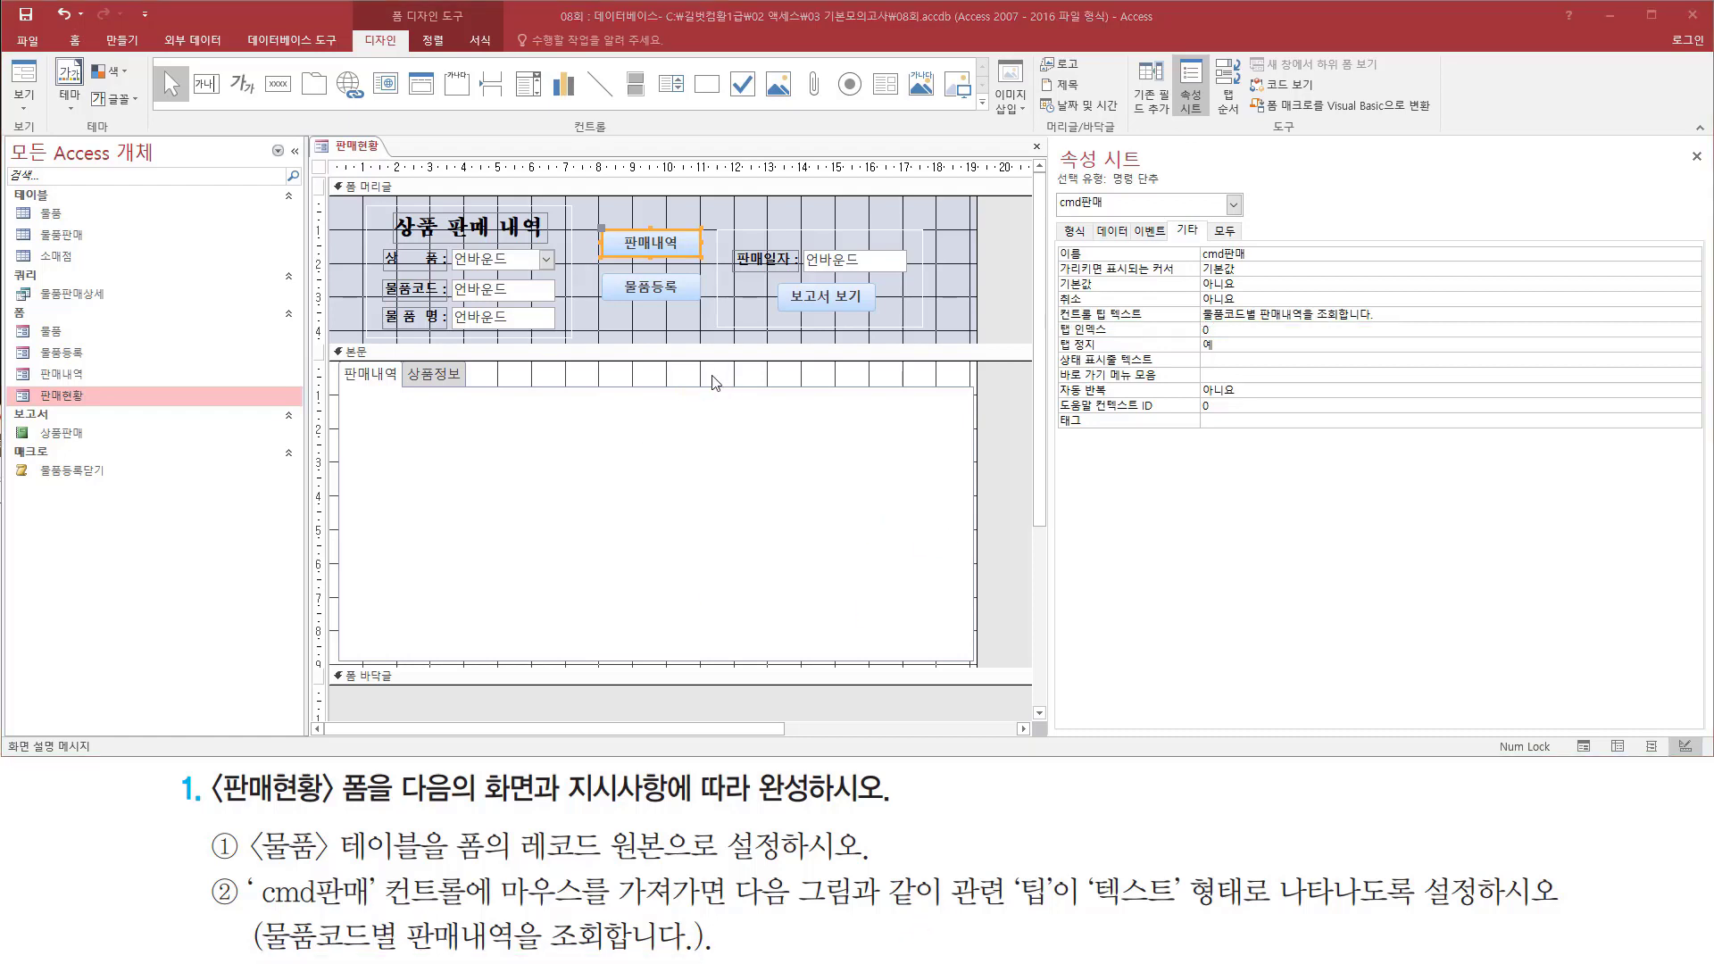
Switch the 판매현황 form to Form view and check the tooltip on the 판매내역 button.
click(1003, 261)
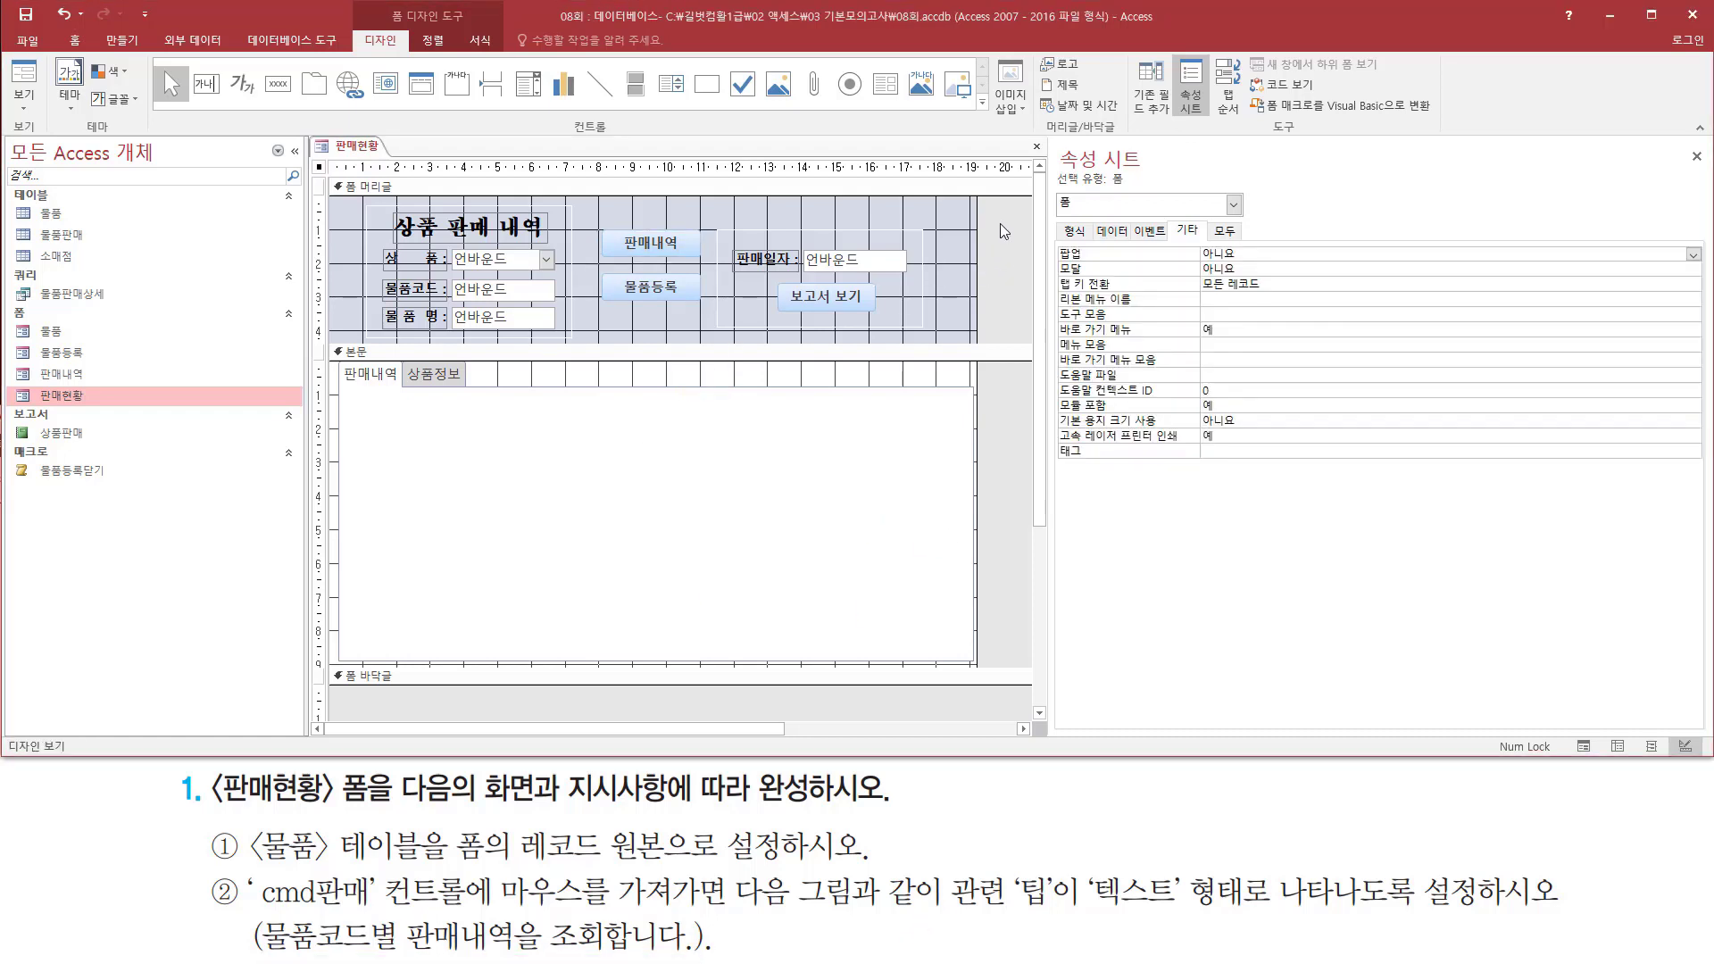
right_click(1000, 223)
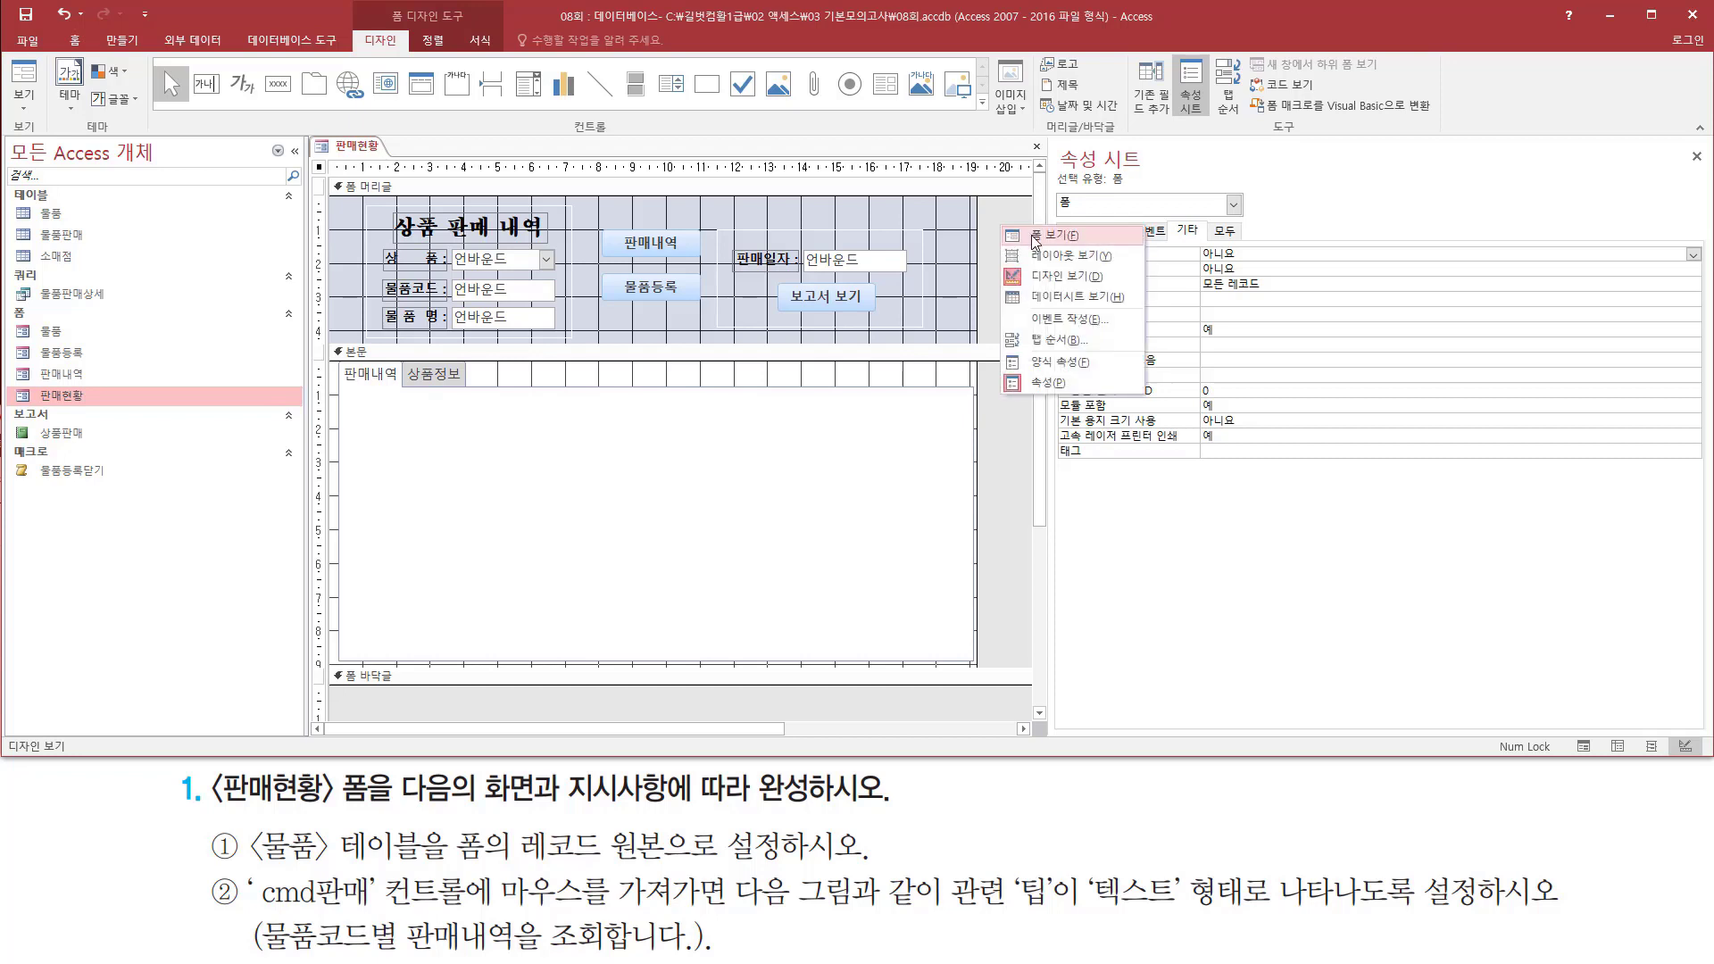
click(1036, 236)
key(ctrl+shift+d)
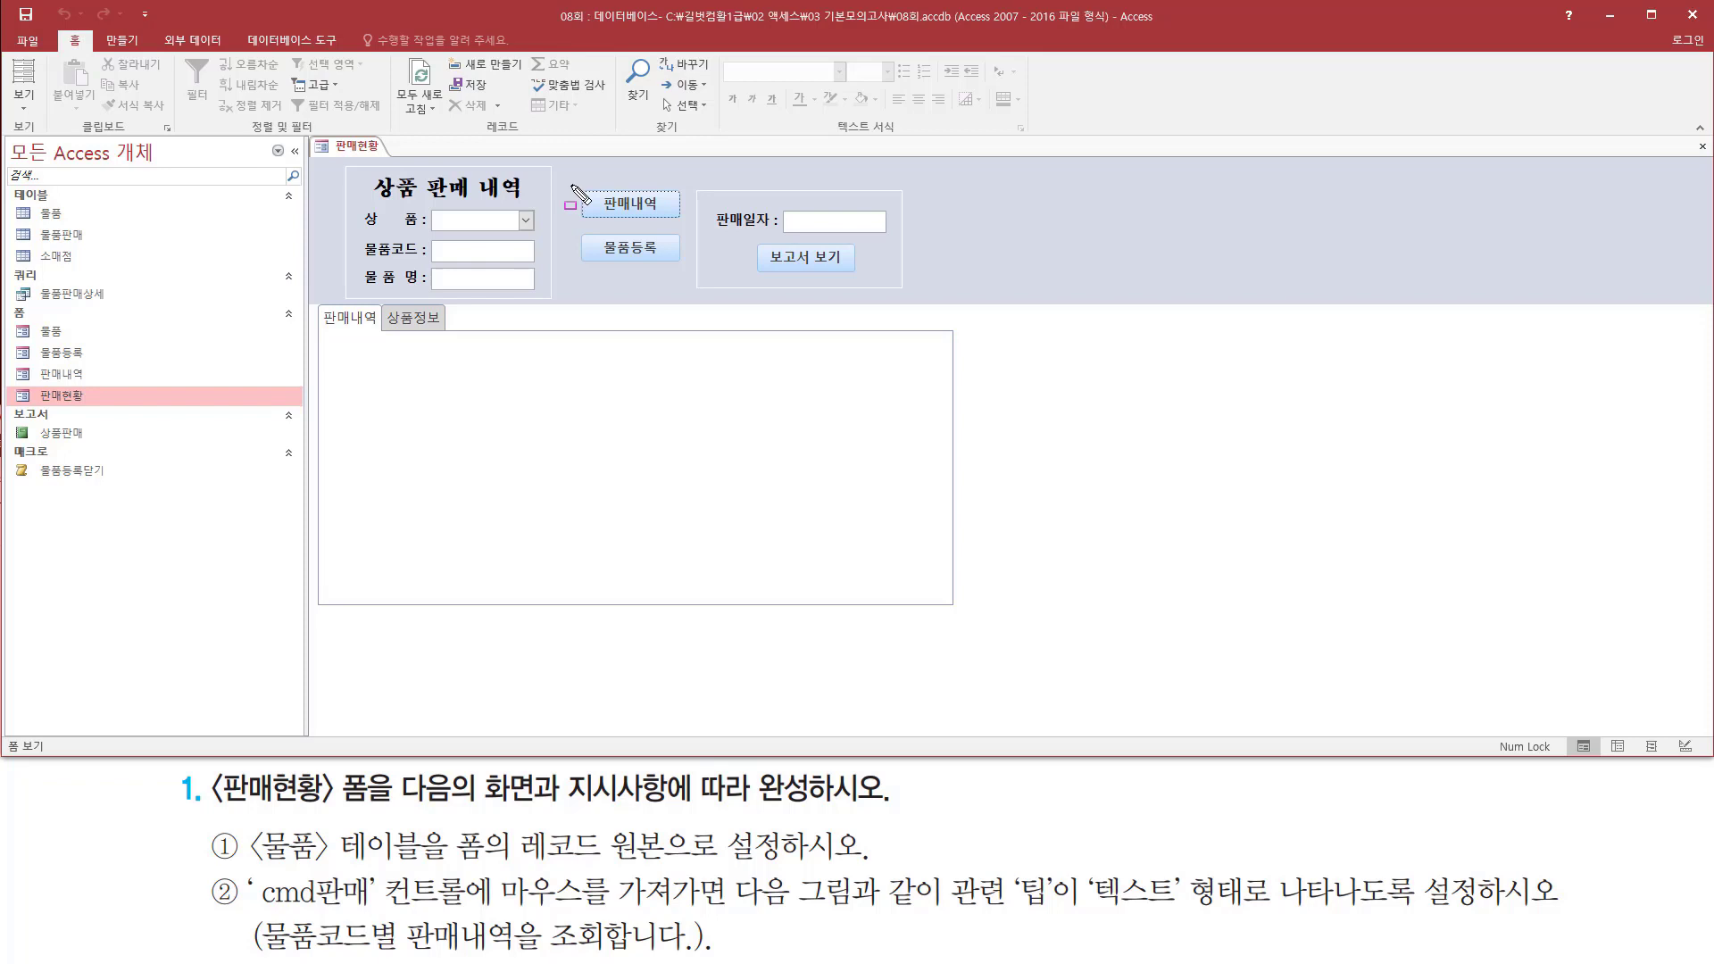
drag(571, 185, 685, 226)
key(Escape)
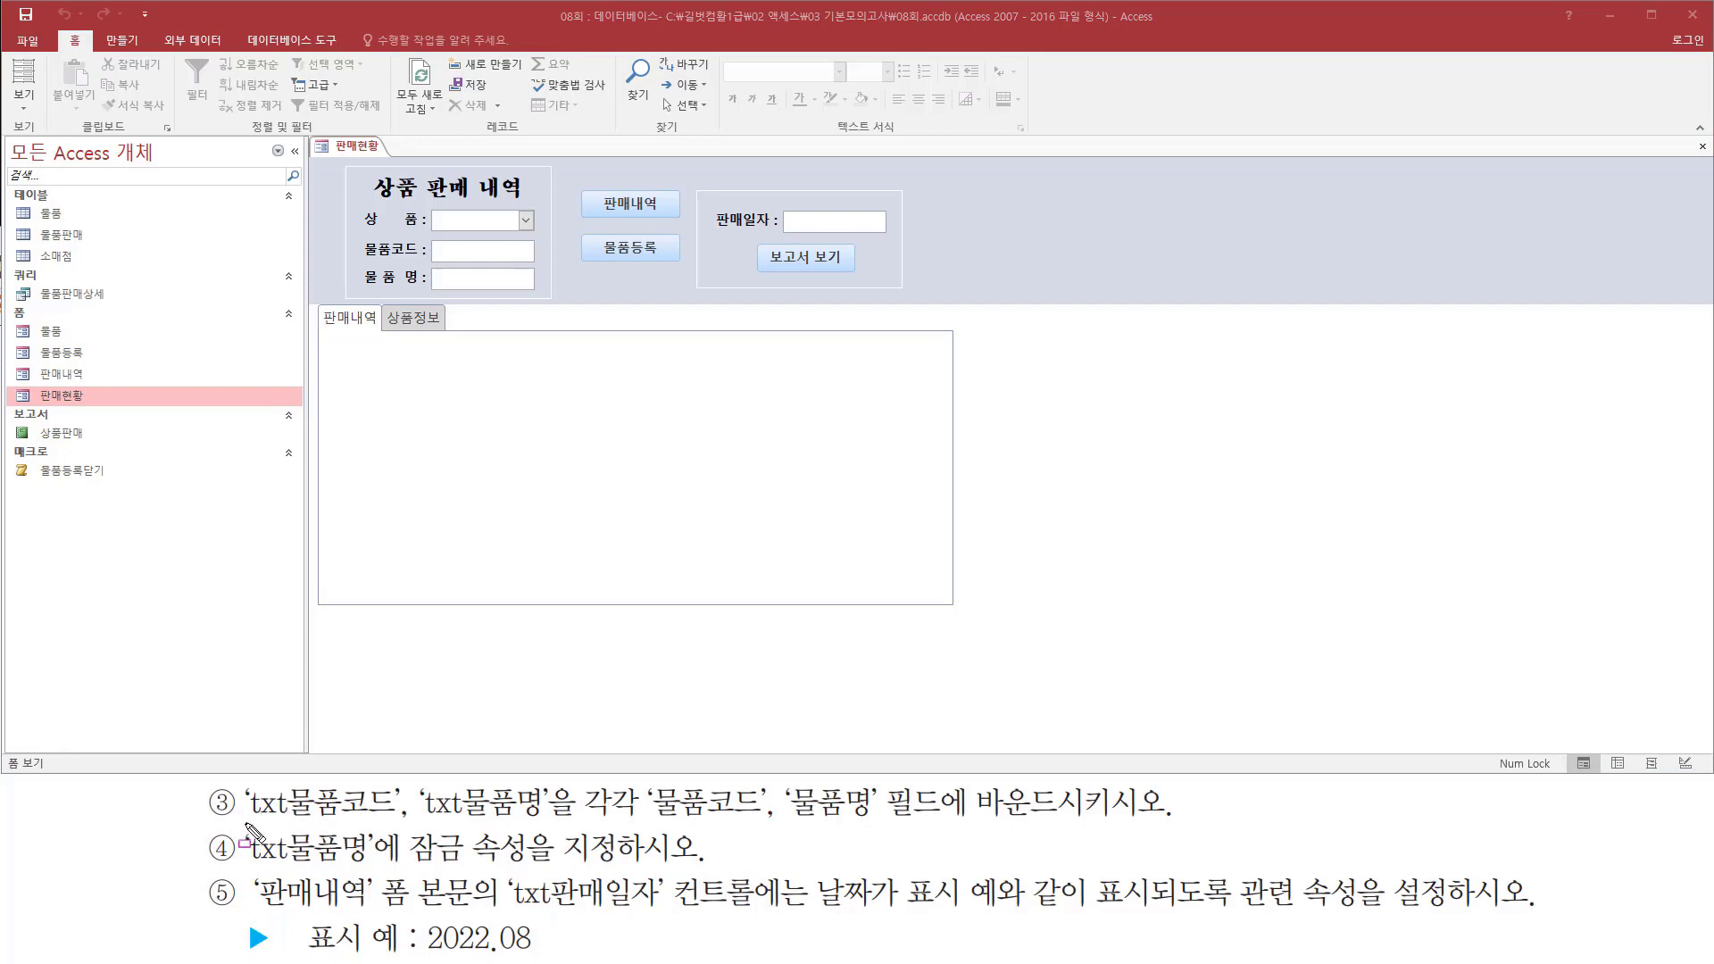
drag(244, 818, 543, 818)
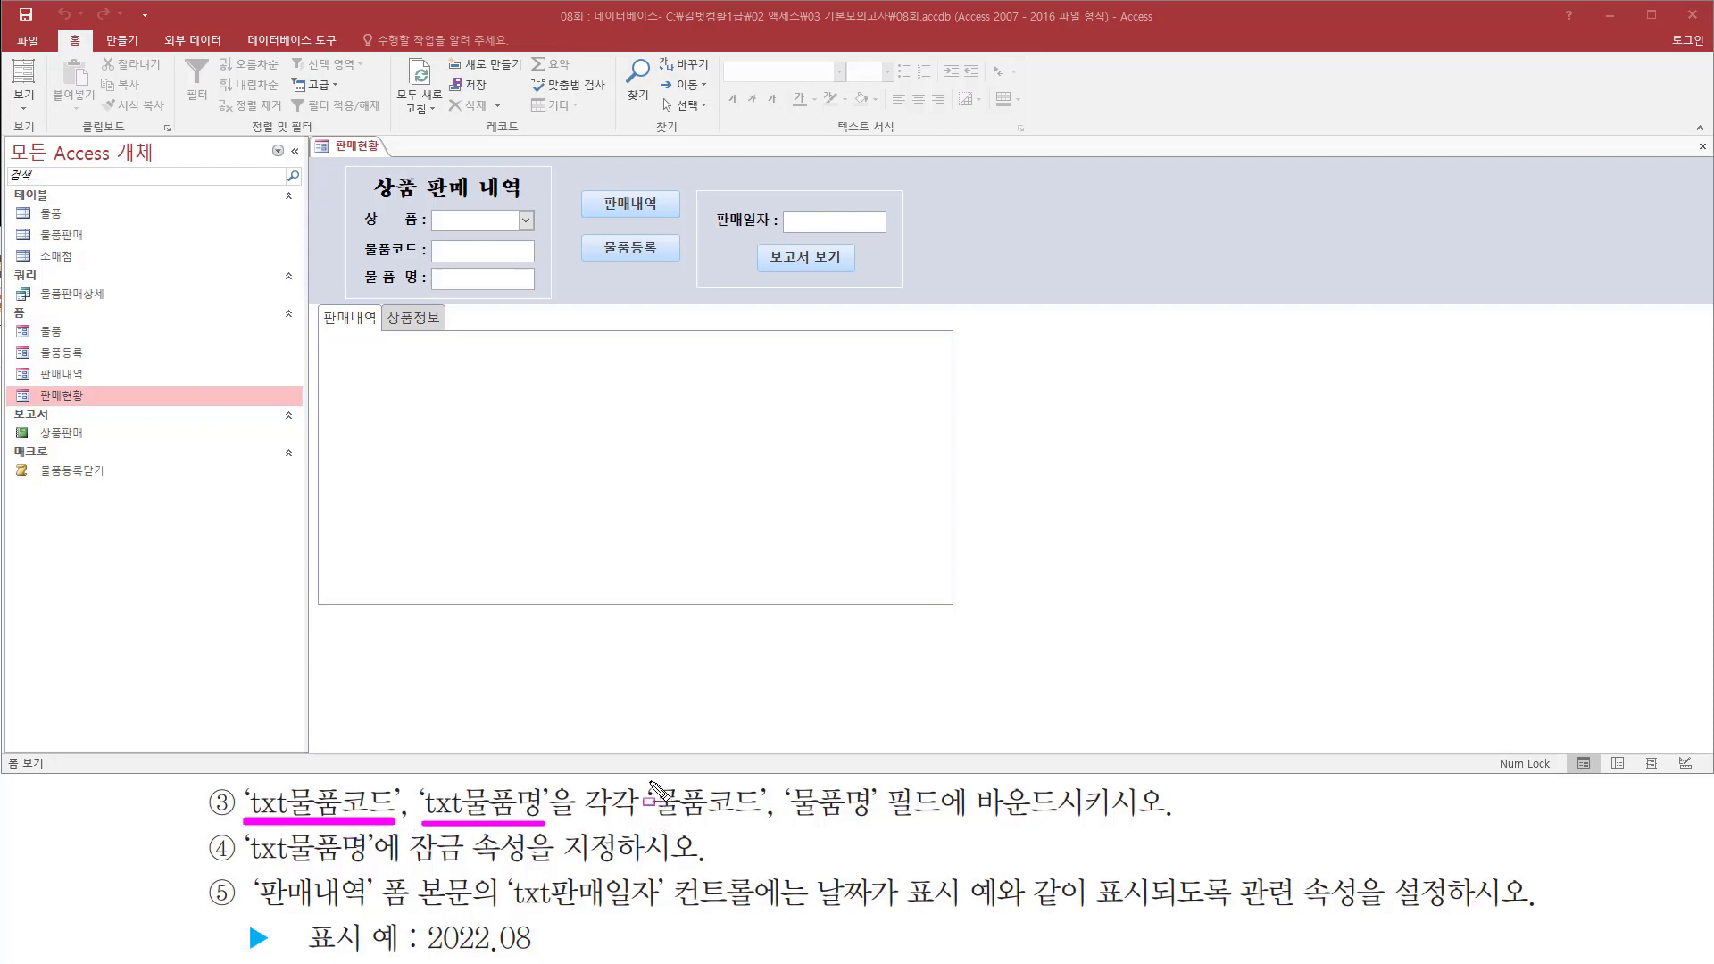
mouse_move(650, 780)
mouse_down()
mouse_move(880, 828)
mouse_move(1068, 824)
mouse_up()
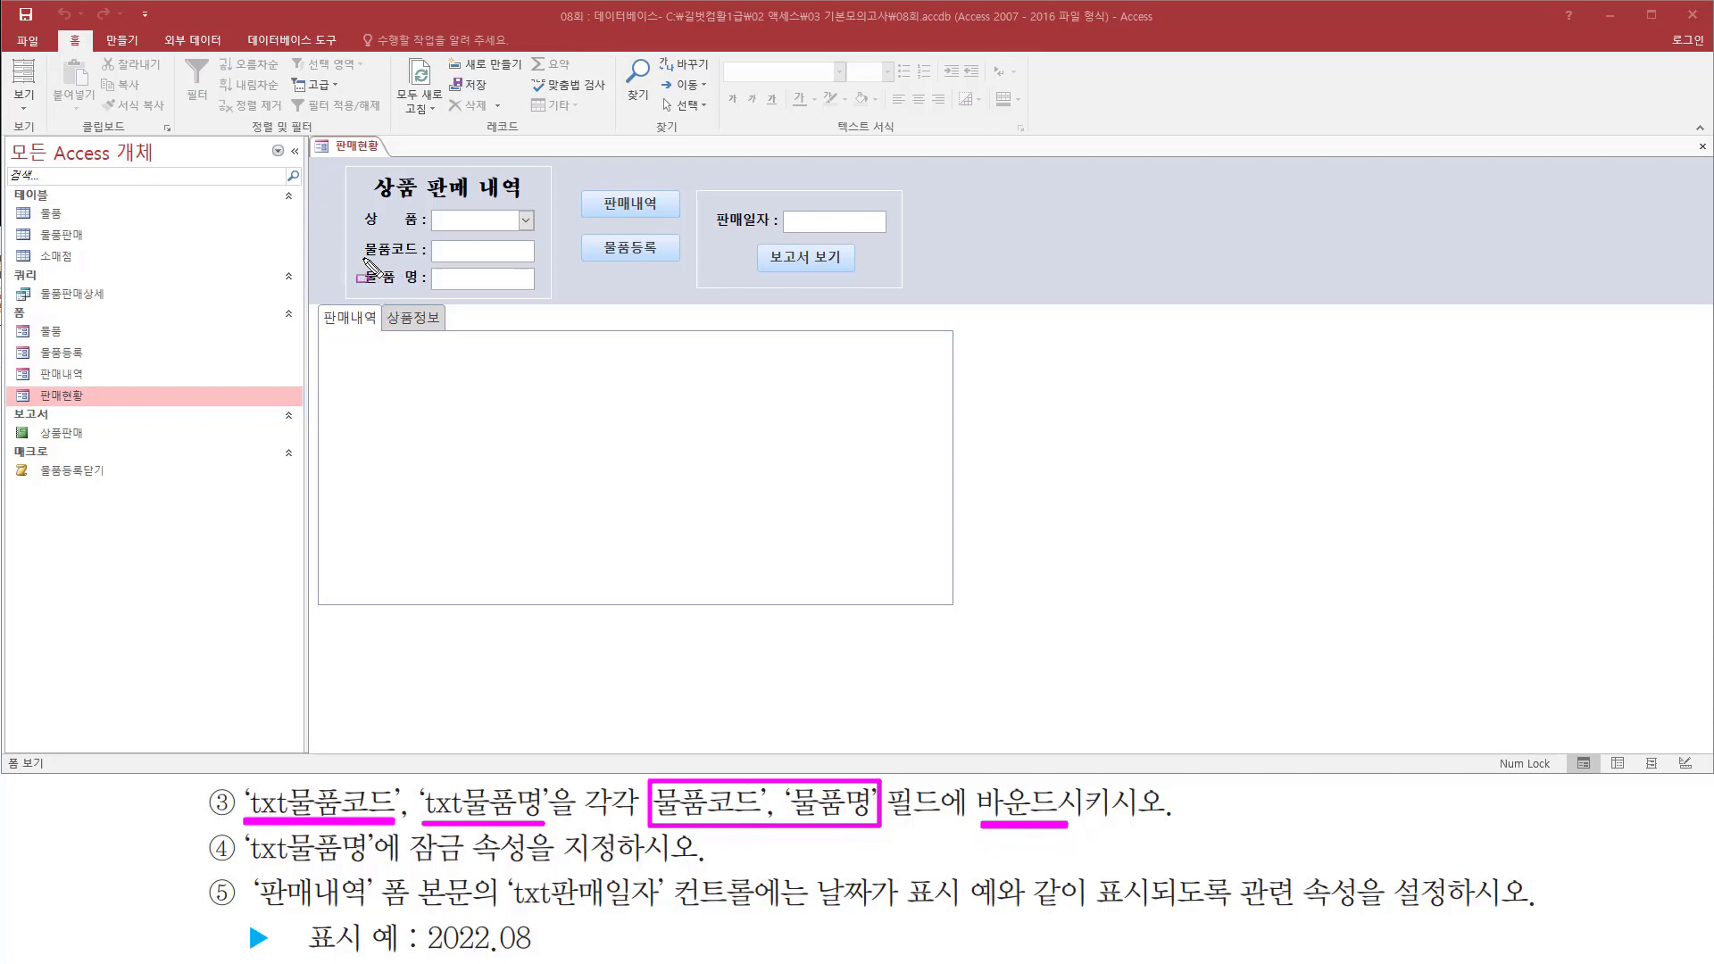
mouse_move(362, 257)
mouse_down()
mouse_move(418, 257)
mouse_move(399, 290)
mouse_move(527, 264)
mouse_move(447, 279)
mouse_move(487, 288)
mouse_up()
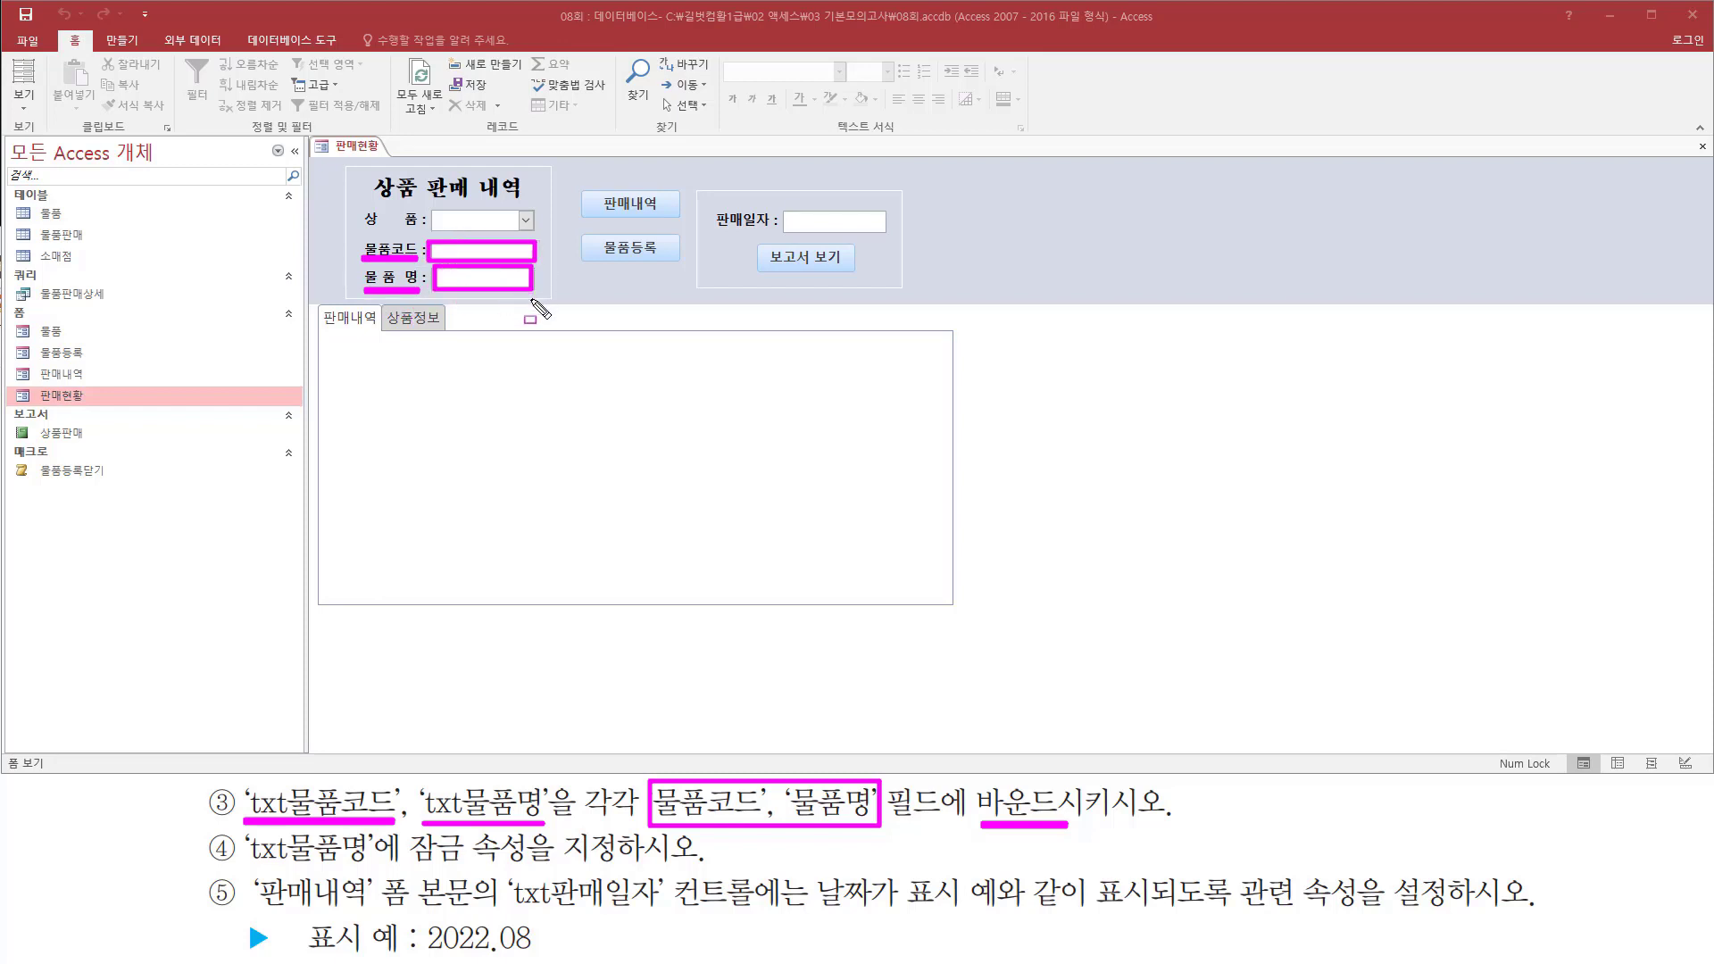
key(Escape)
Return the form to Design view and check the control names of the 물품코드 and 물품명 text boxes in the header.
right_click(575, 282)
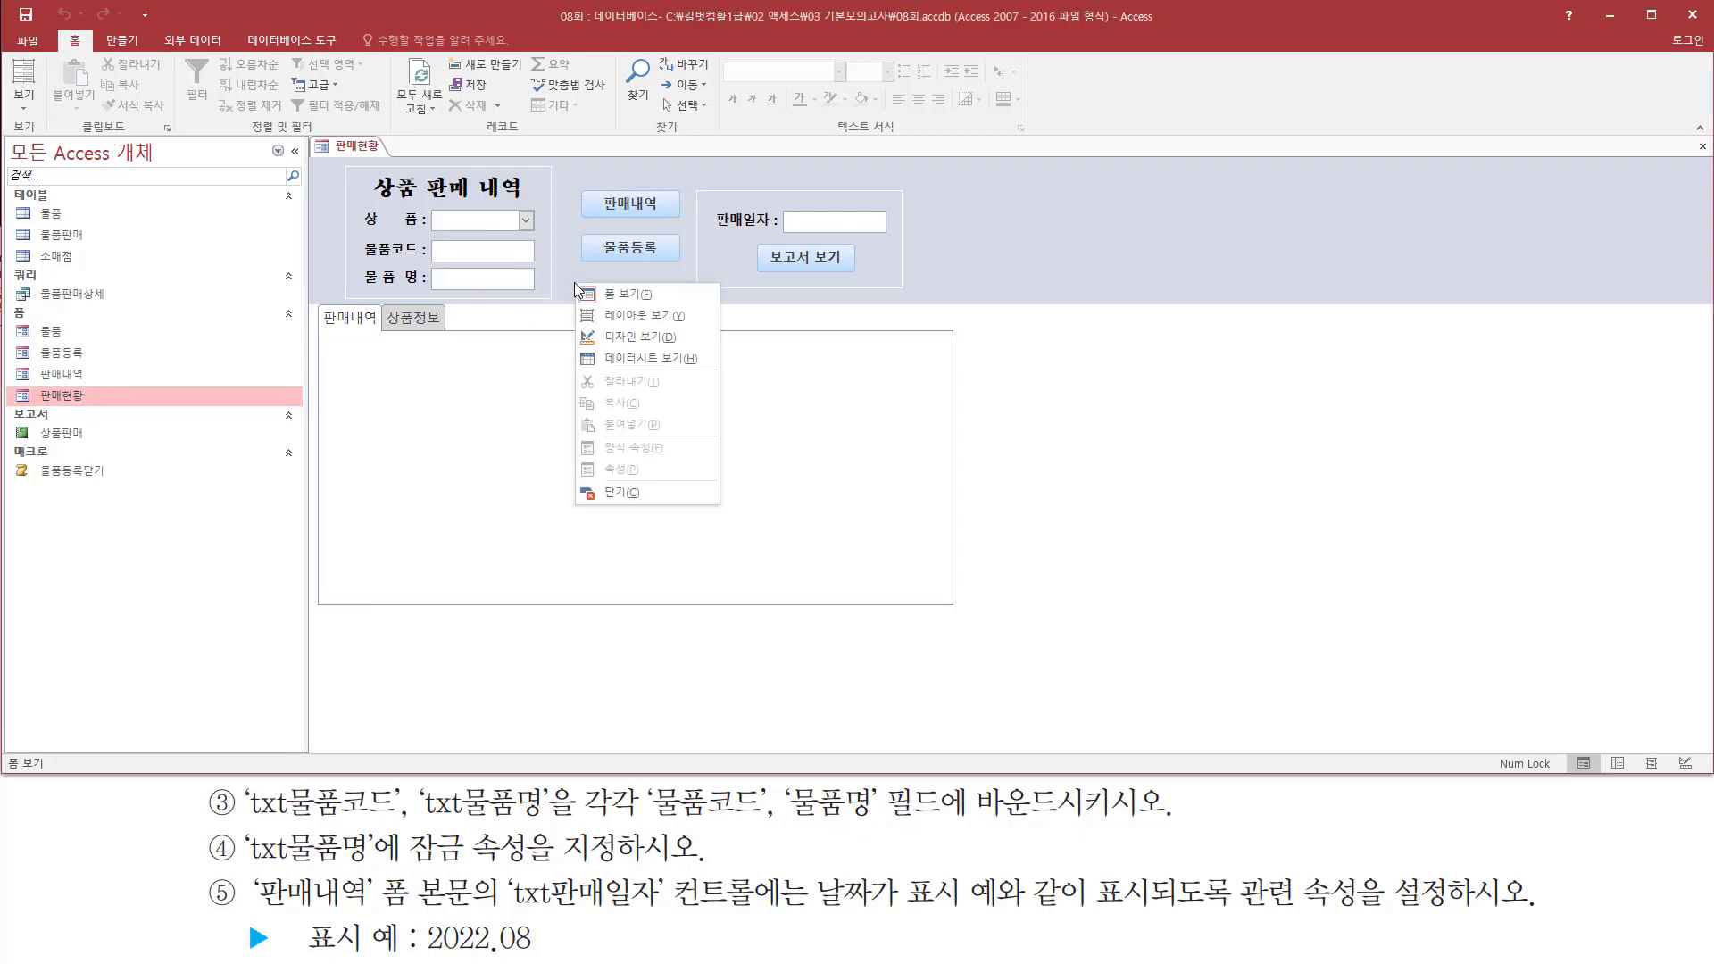
click(626, 338)
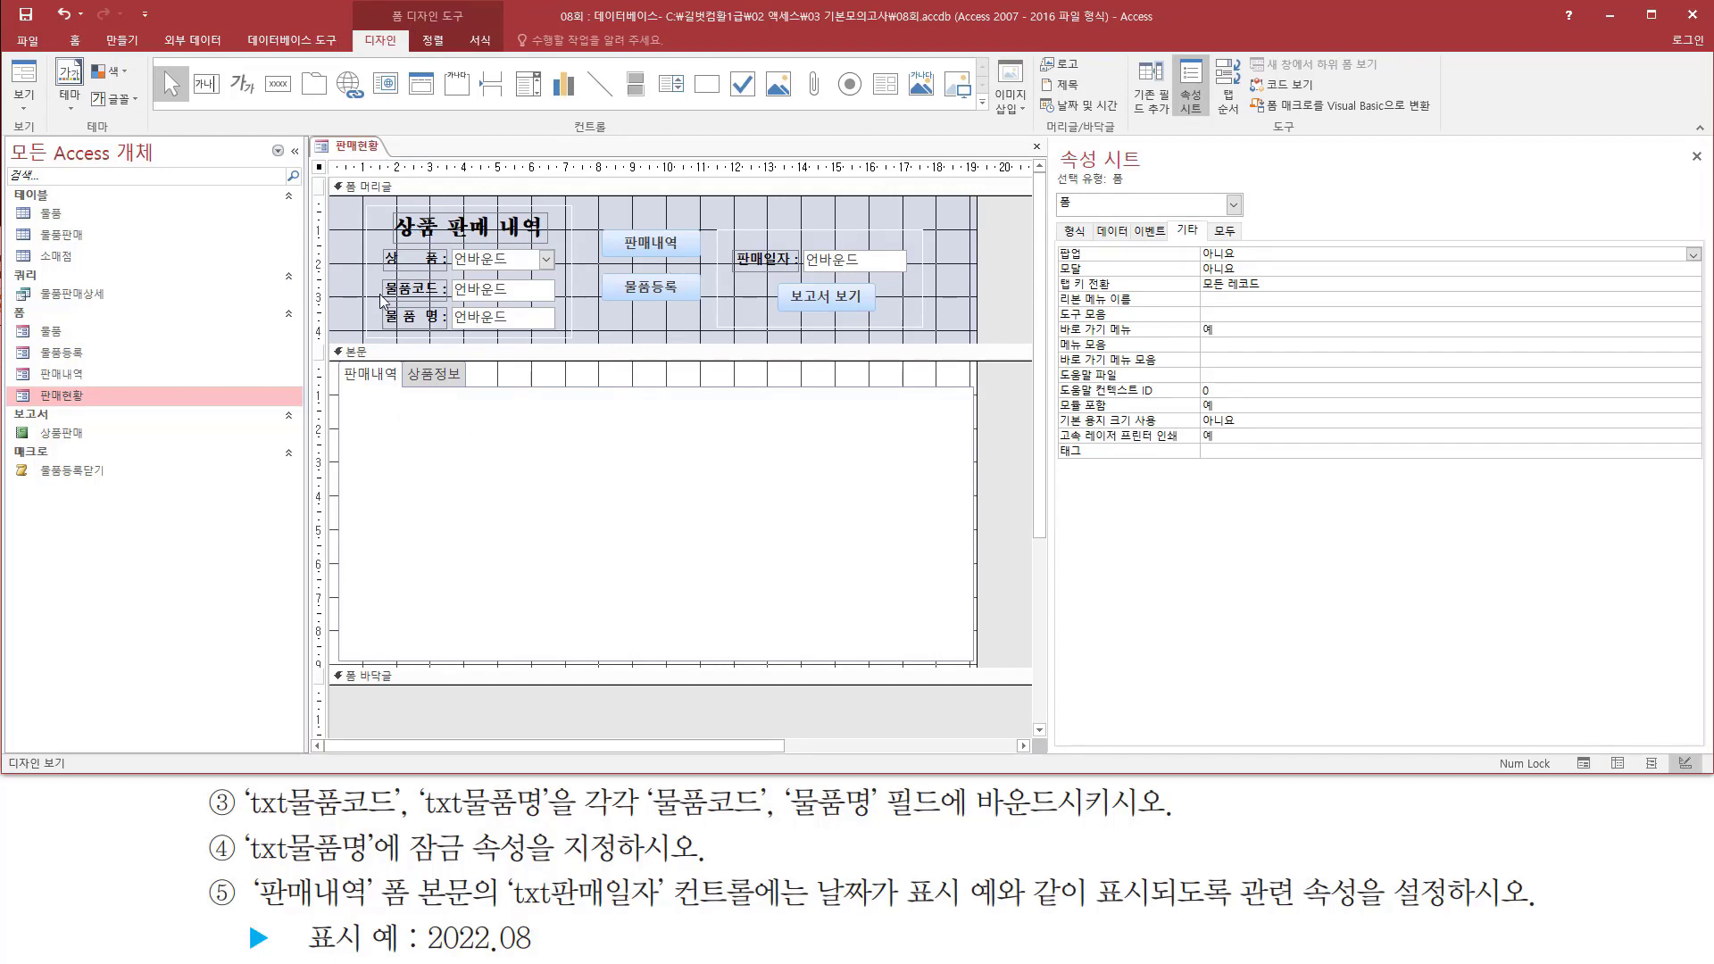
click(498, 290)
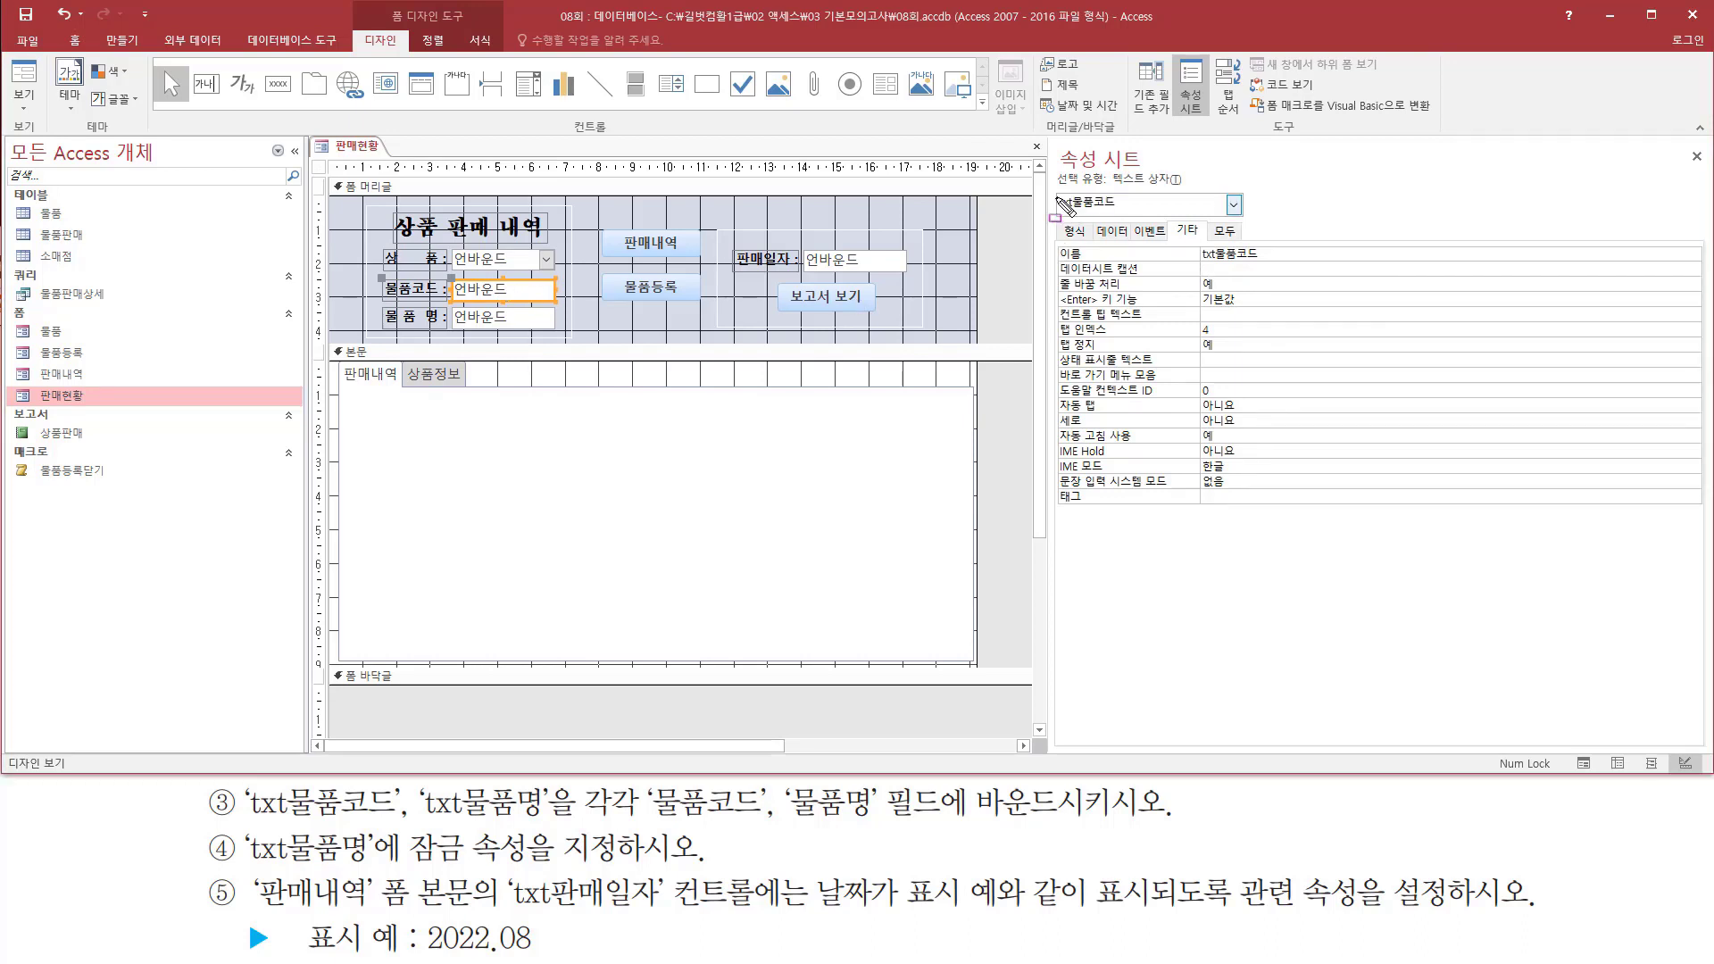
mouse_move(1051, 185)
mouse_down()
mouse_move(1098, 221)
mouse_move(1128, 218)
mouse_up()
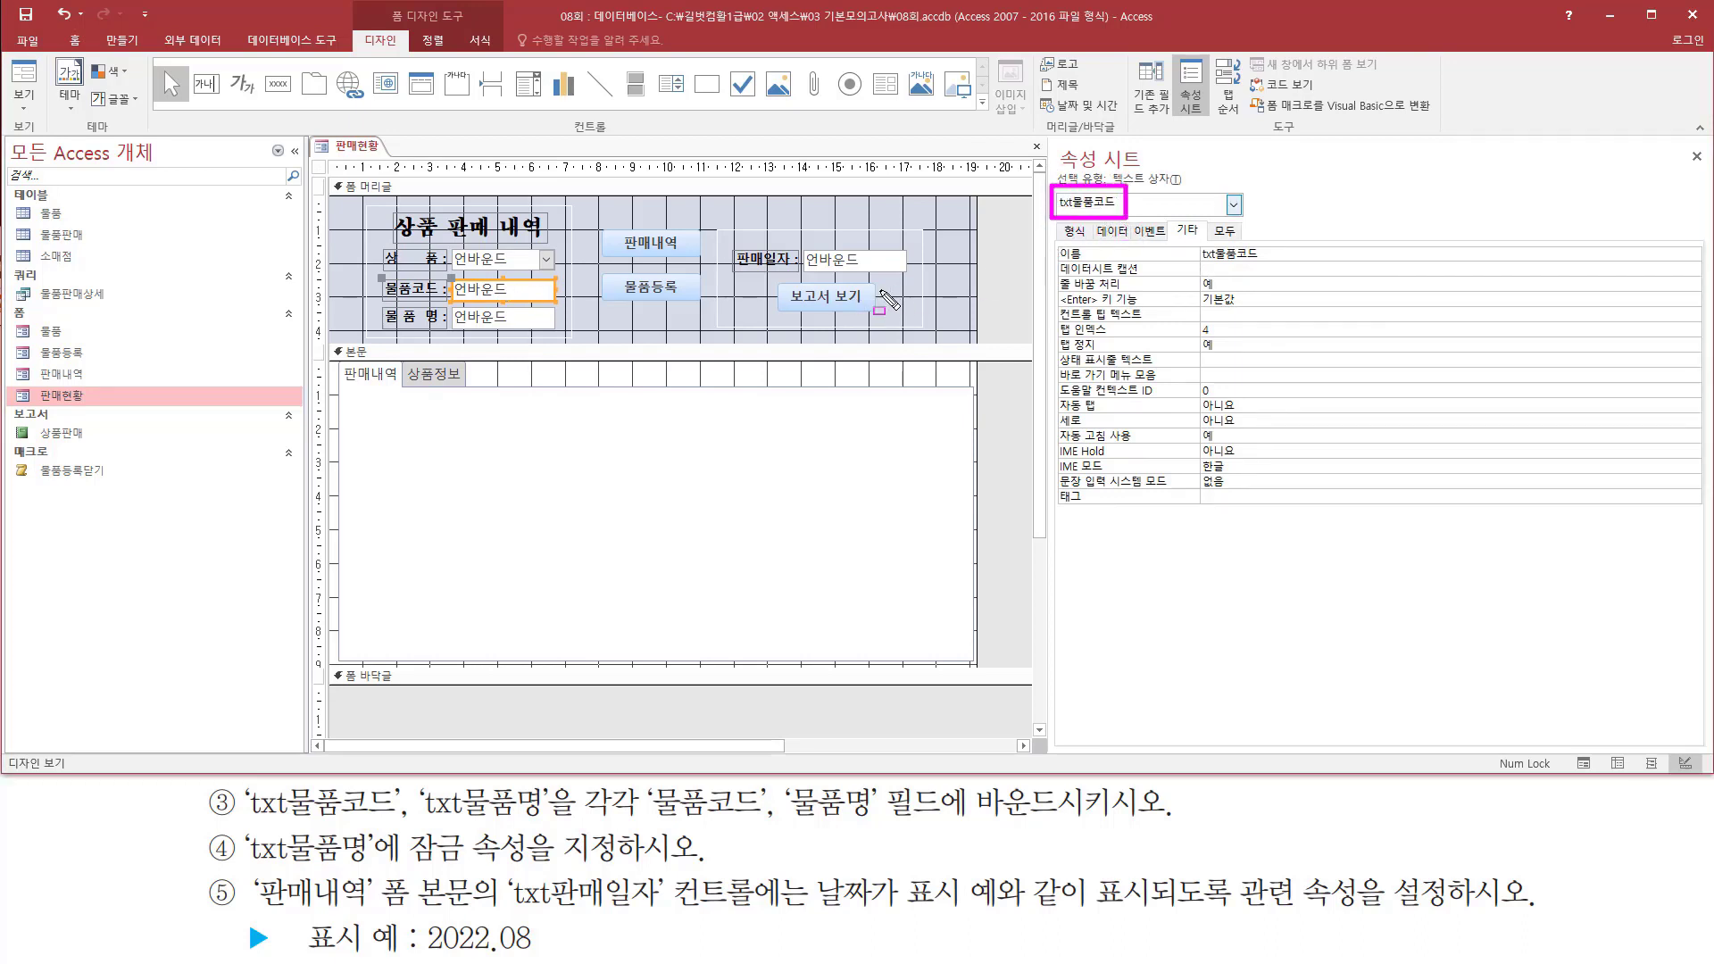
key(Escape)
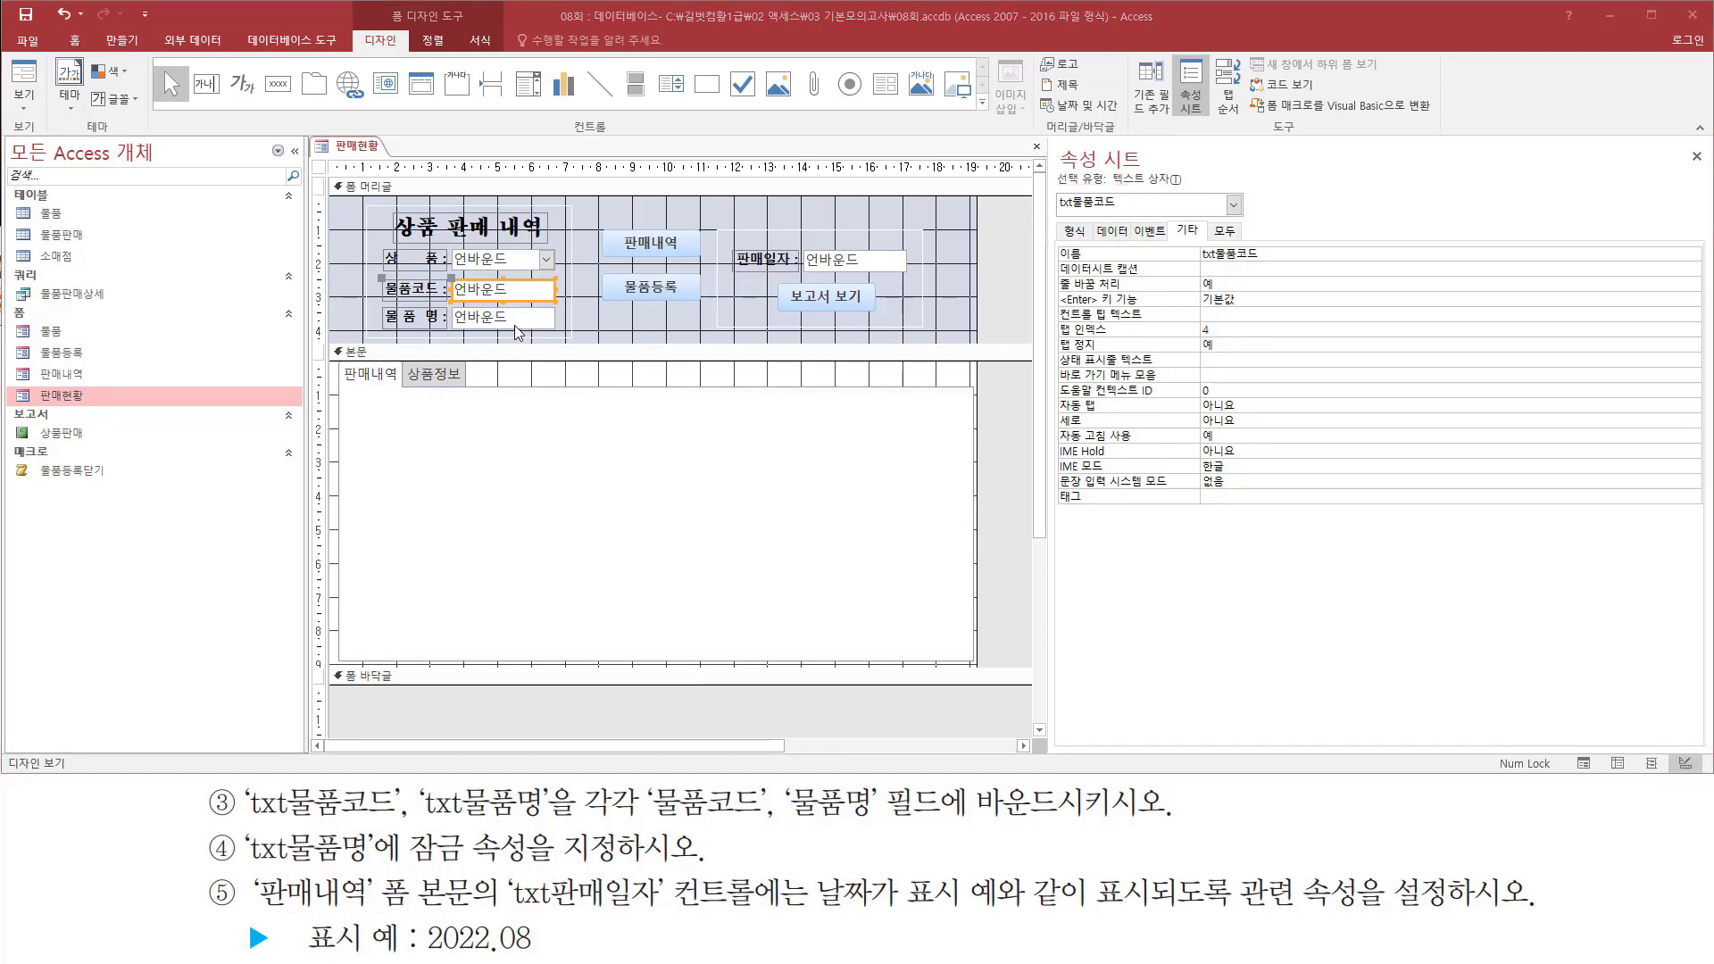
click(517, 323)
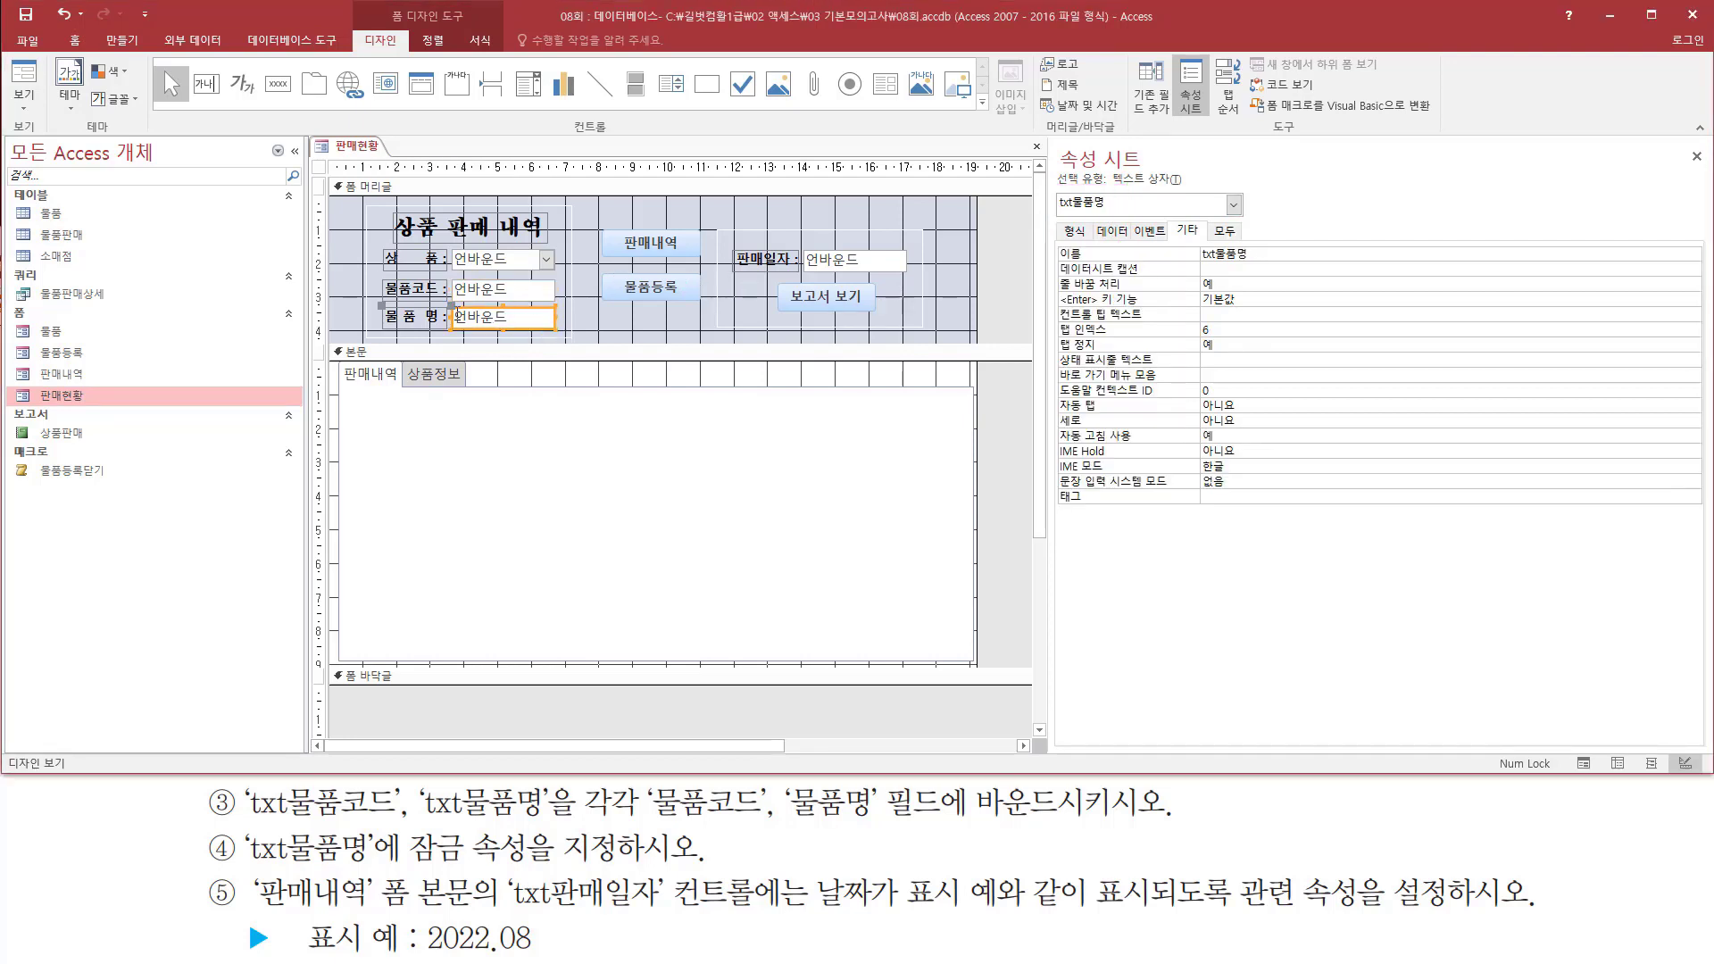
drag(446, 301, 579, 336)
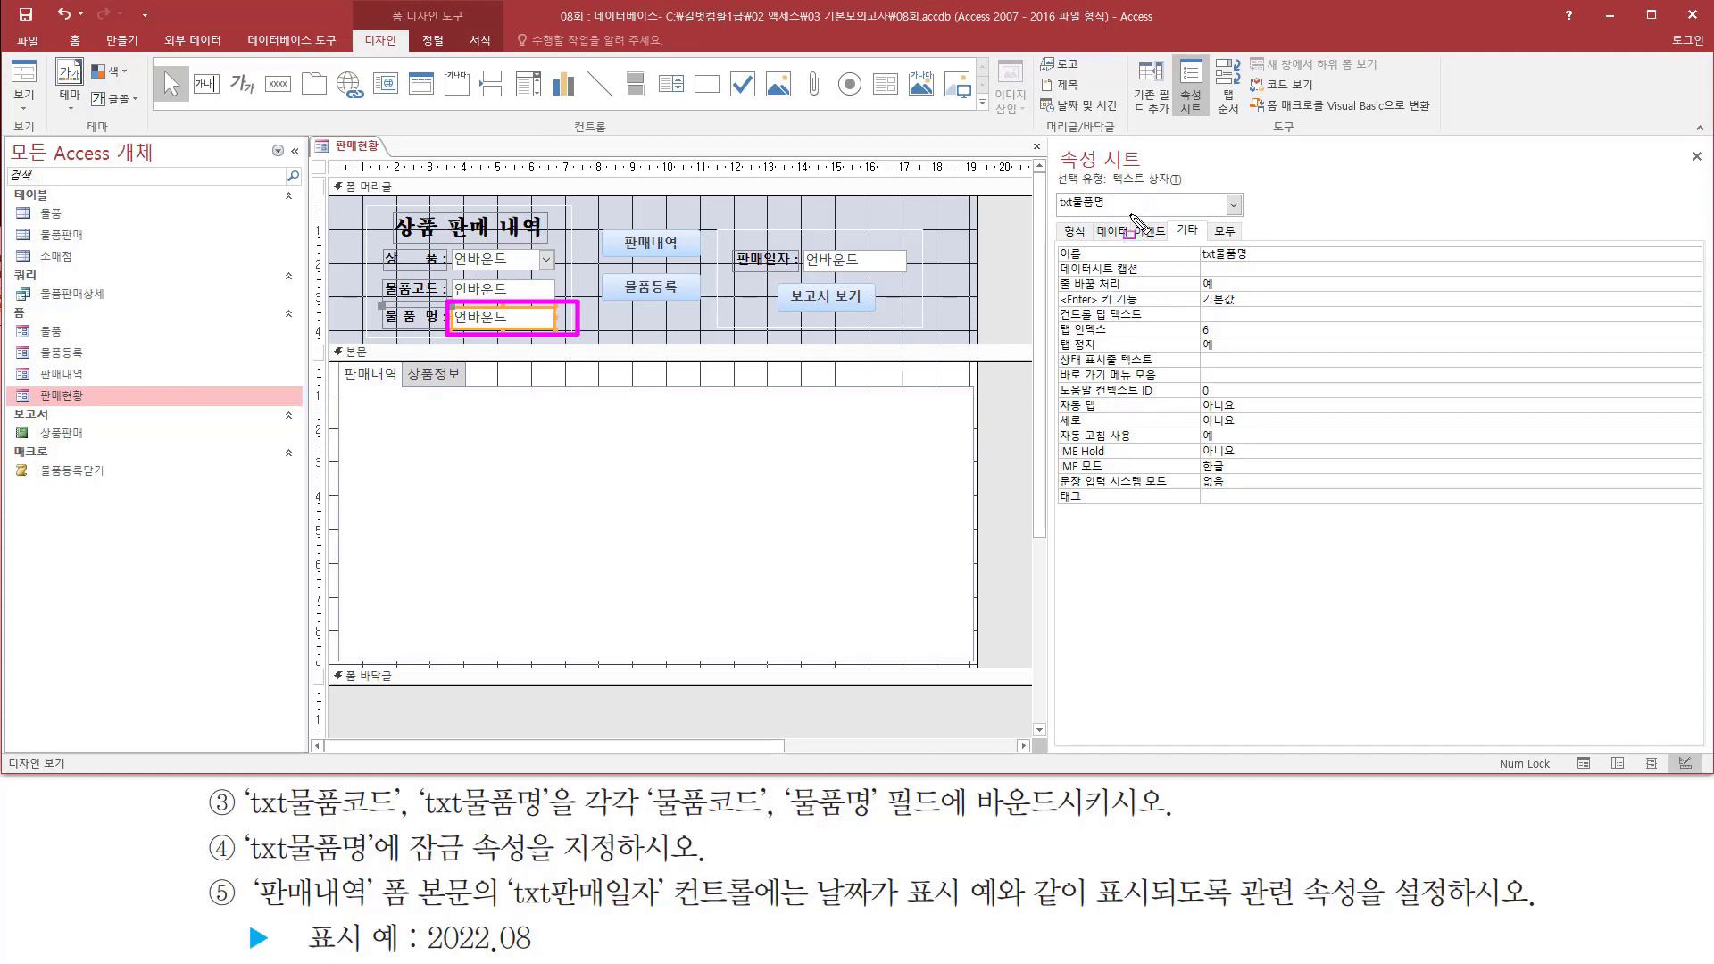
drag(1054, 214, 1124, 214)
drag(656, 821, 877, 823)
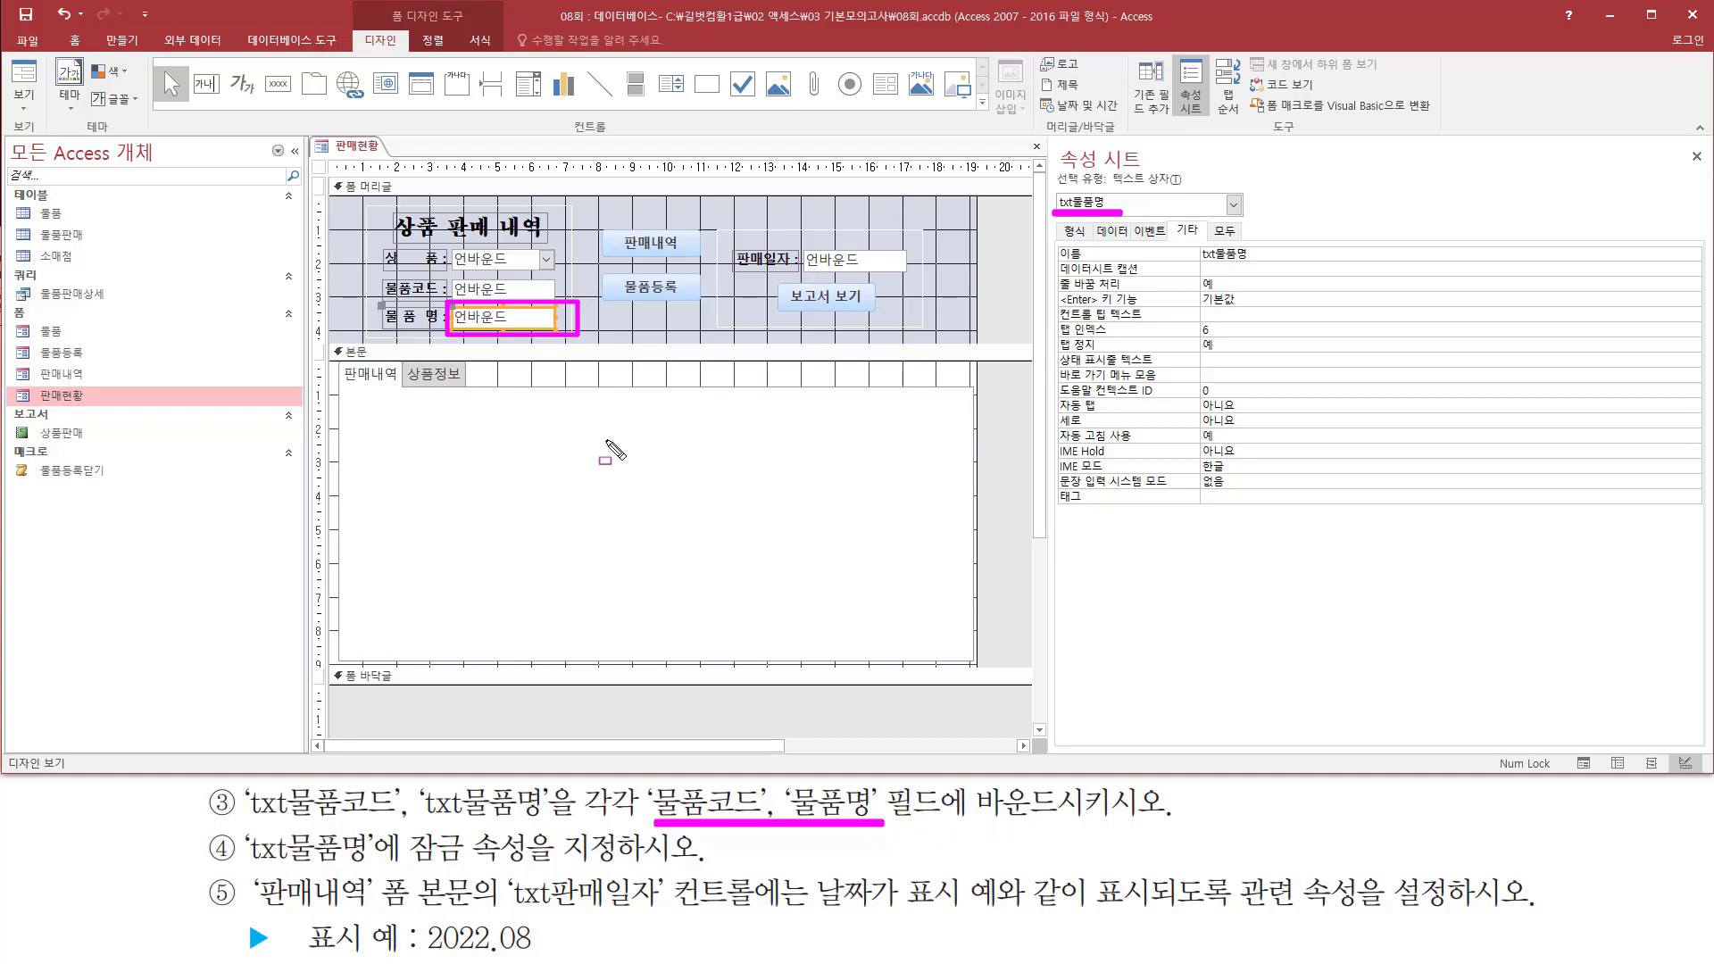
key(Escape)
Bind the txt물품코드 text box to the 물품코드 field through its control source (컨트롤 원본).
click(513, 291)
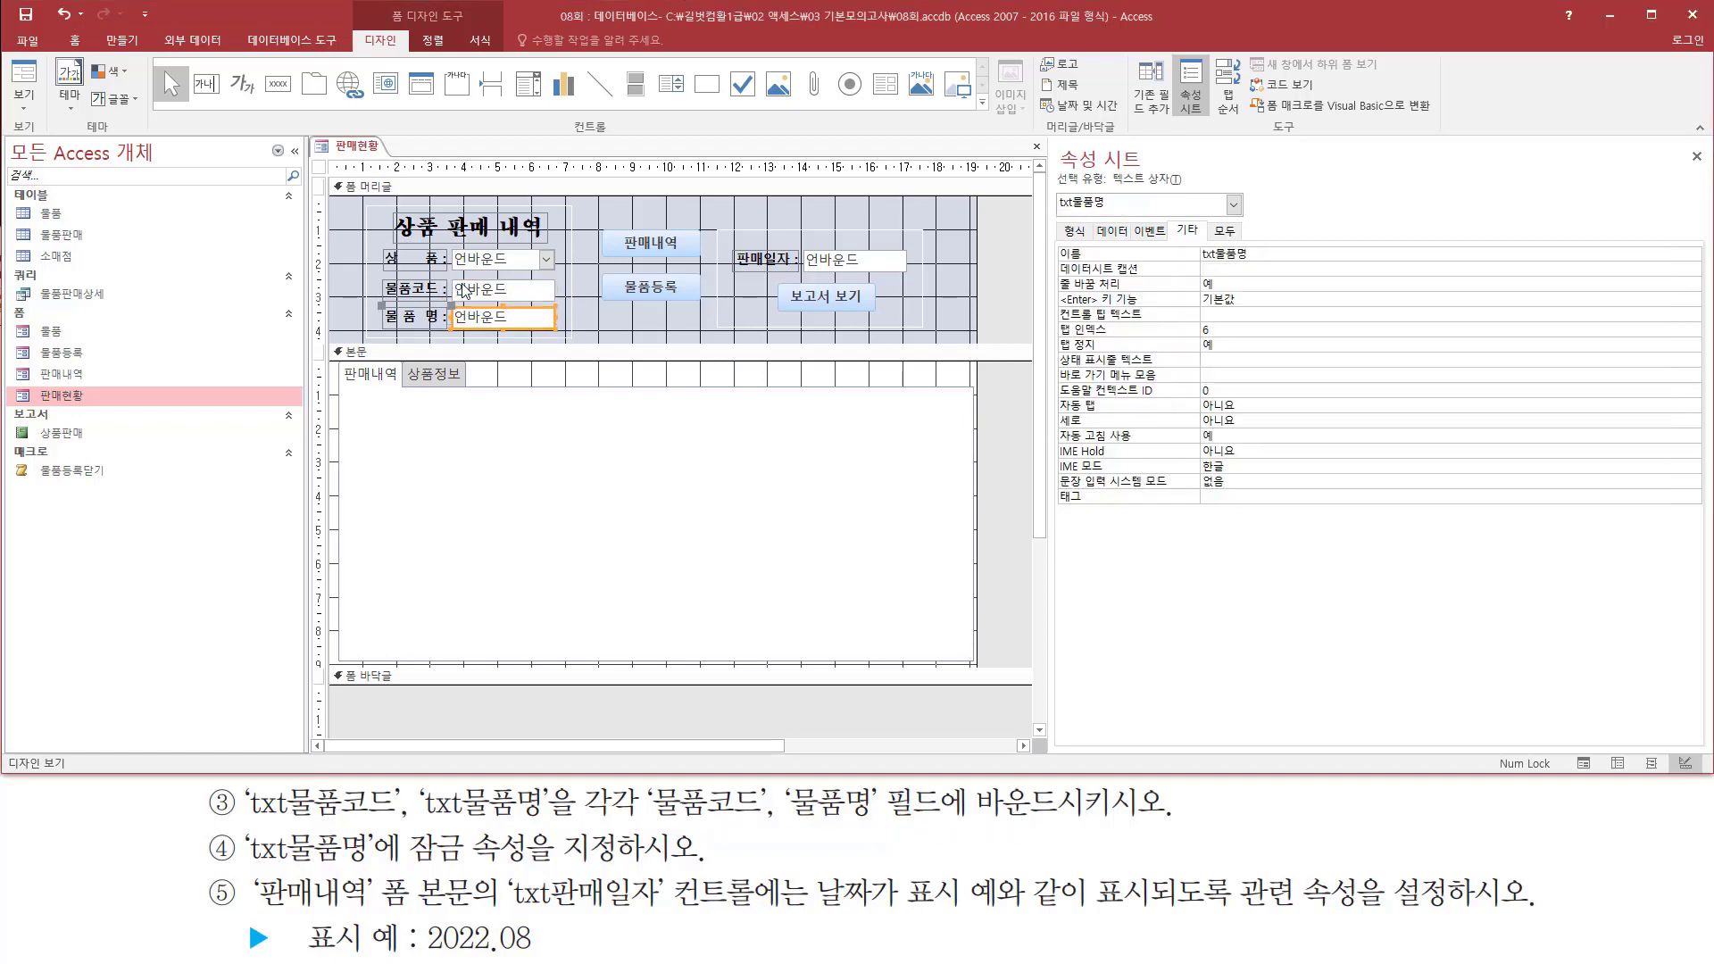
drag(446, 273, 562, 304)
key(Escape)
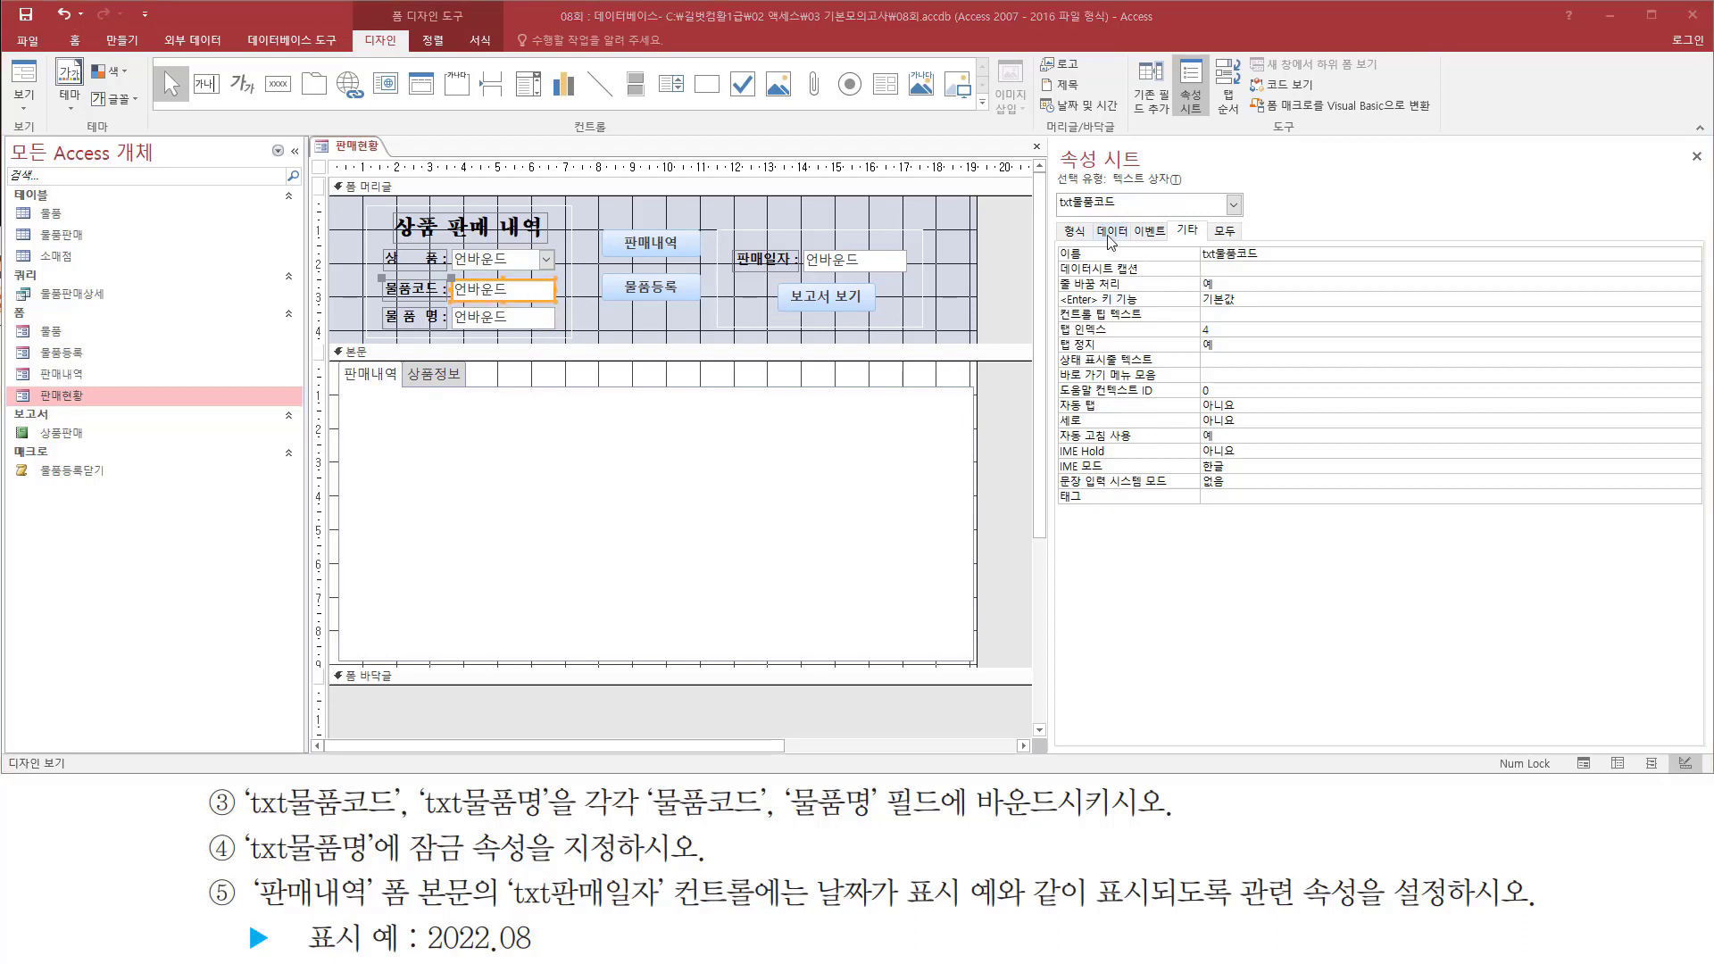
click(1114, 234)
mouse_move(1095, 216)
mouse_down()
mouse_move(1136, 233)
mouse_move(1094, 264)
mouse_move(1148, 265)
mouse_up()
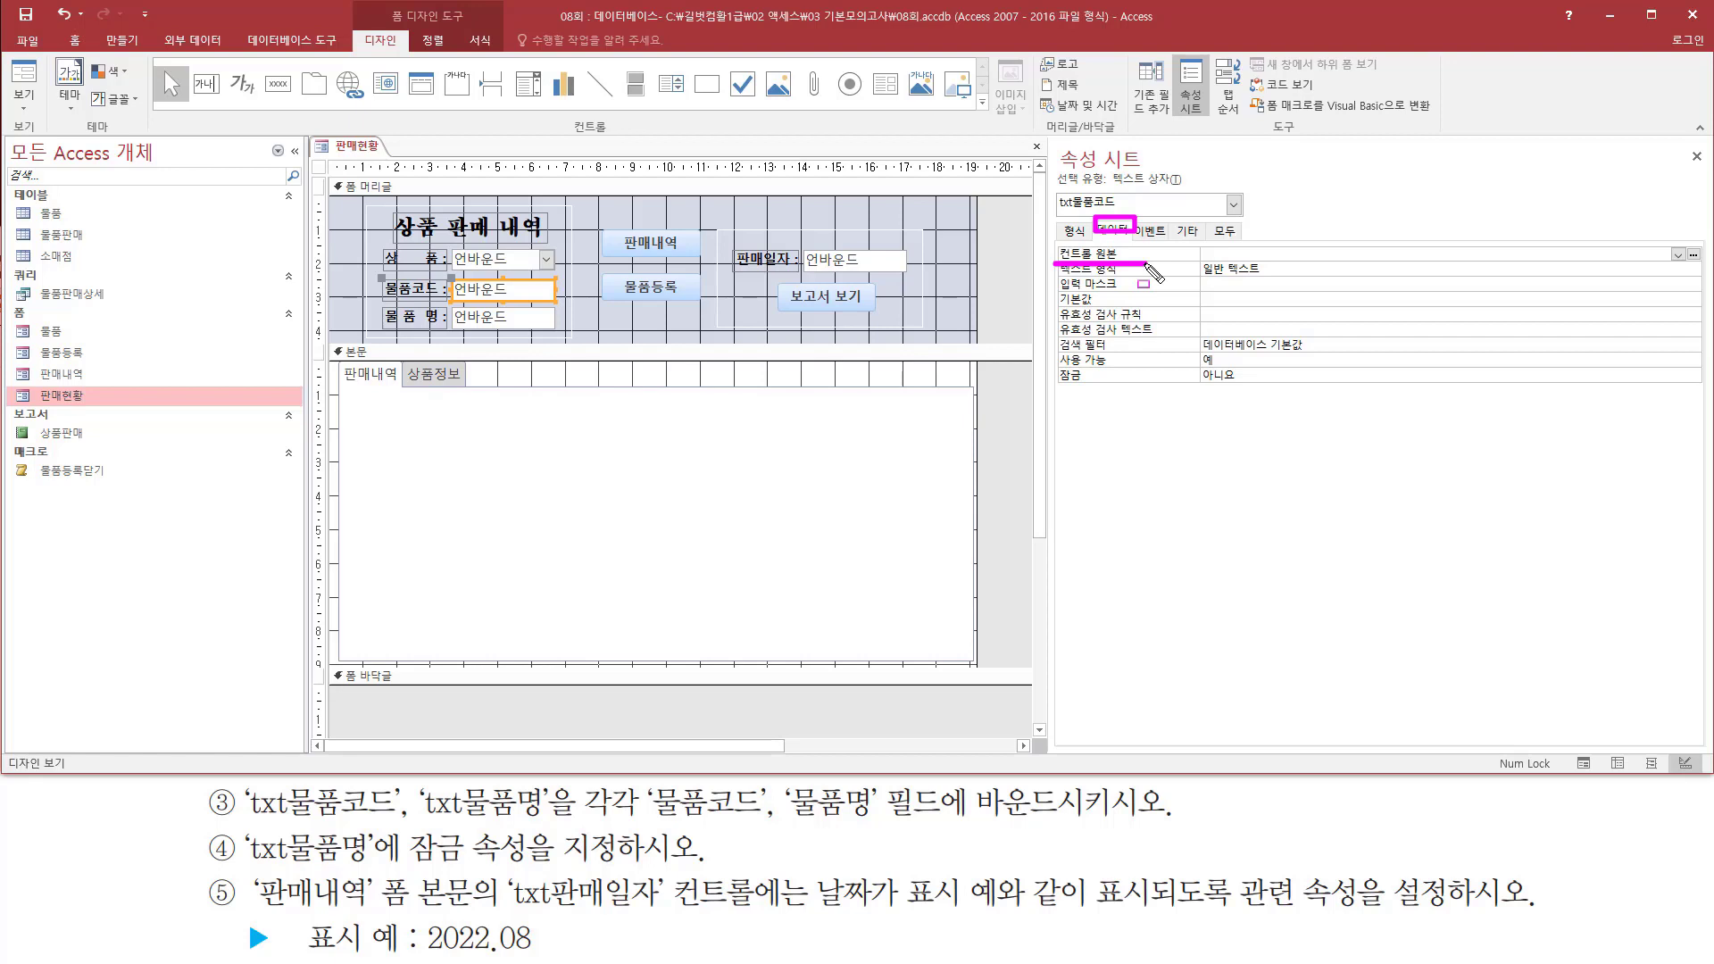
key(Escape)
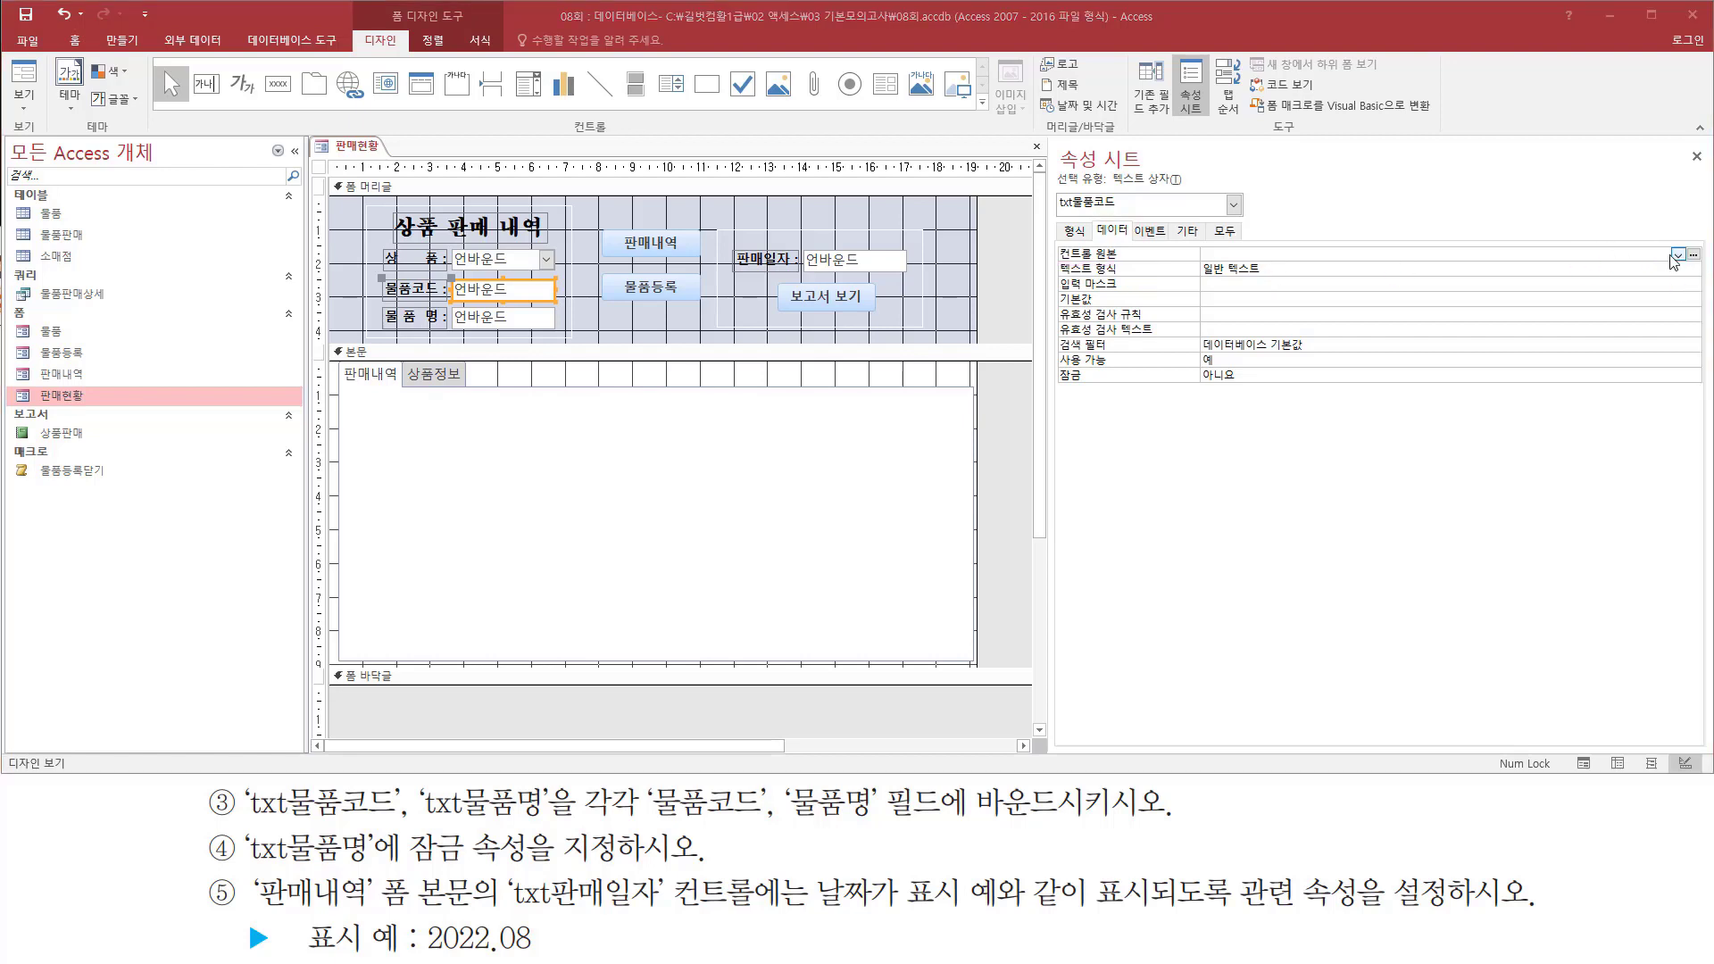
click(1678, 257)
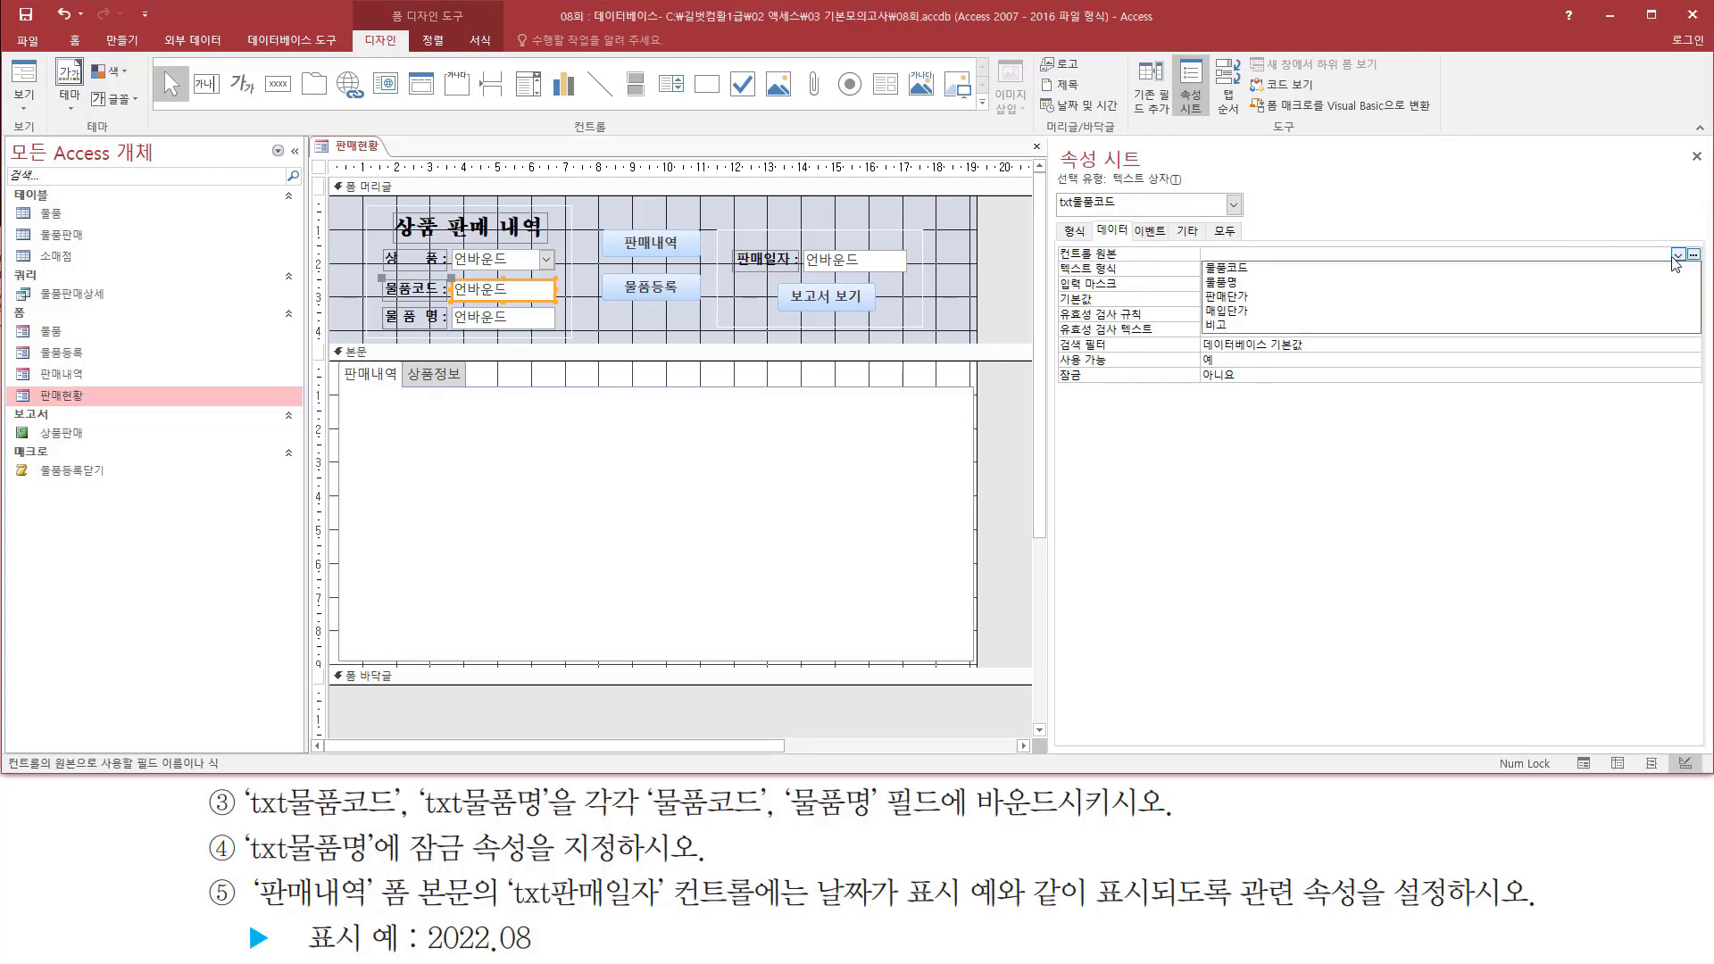
click(1283, 271)
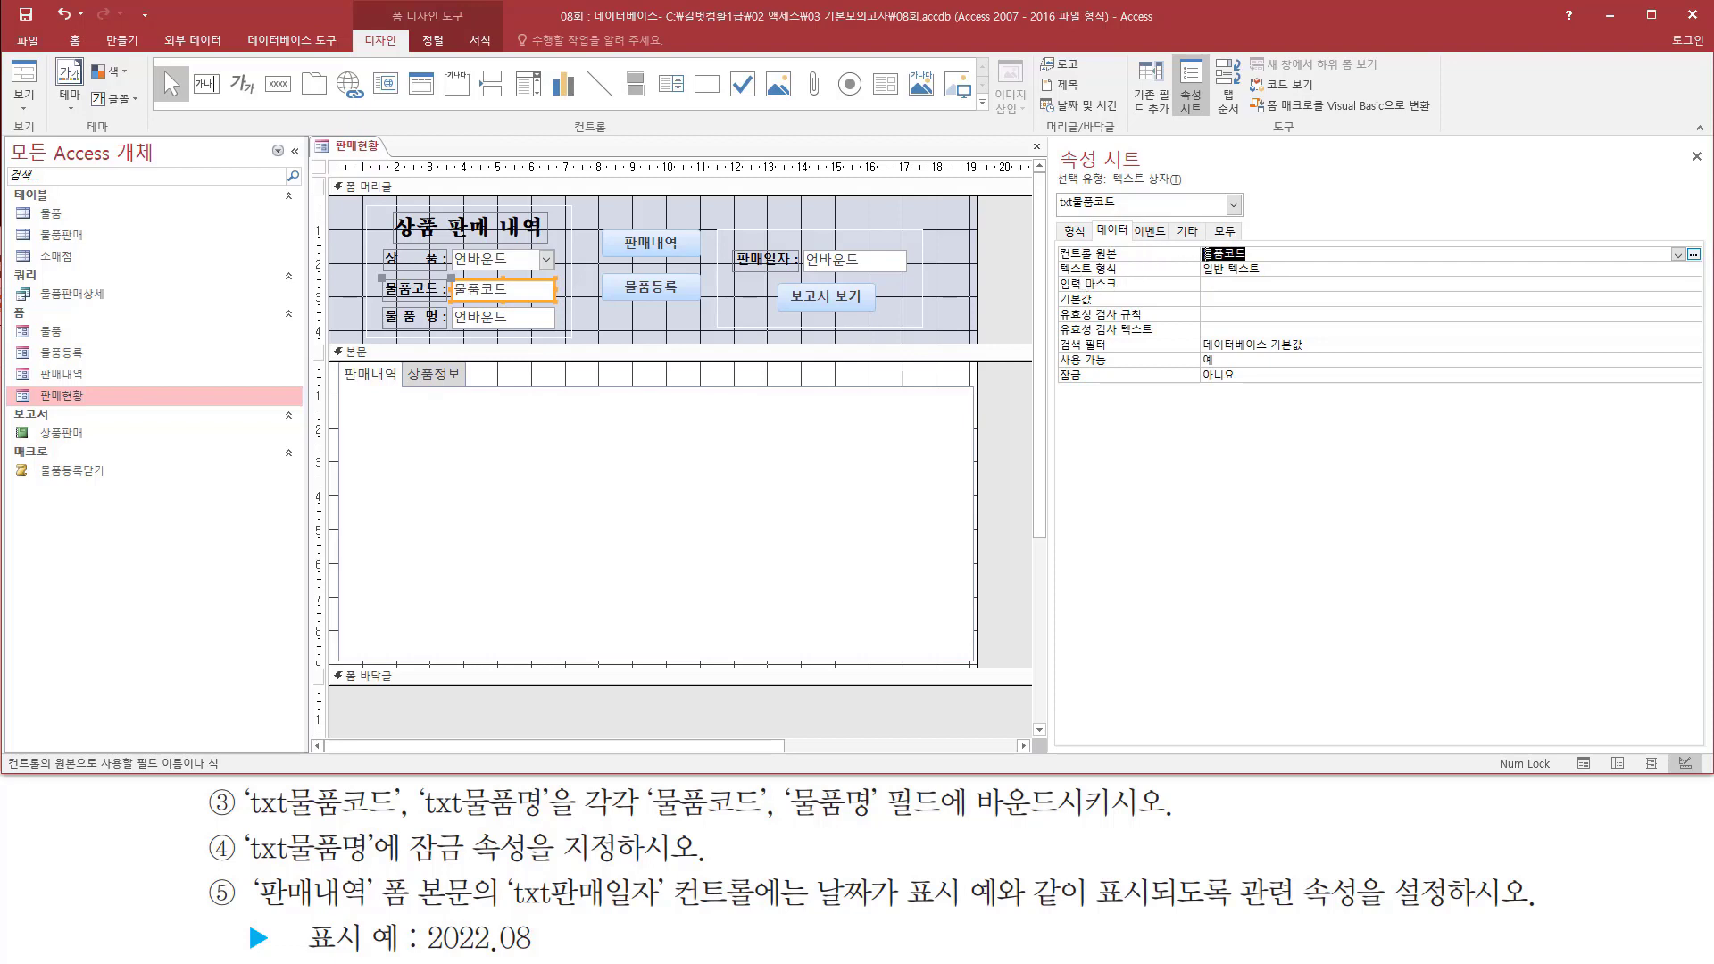
Set the control source (컨트롤 원본) of the txt물품명 text box to the 물품명 field.
click(497, 327)
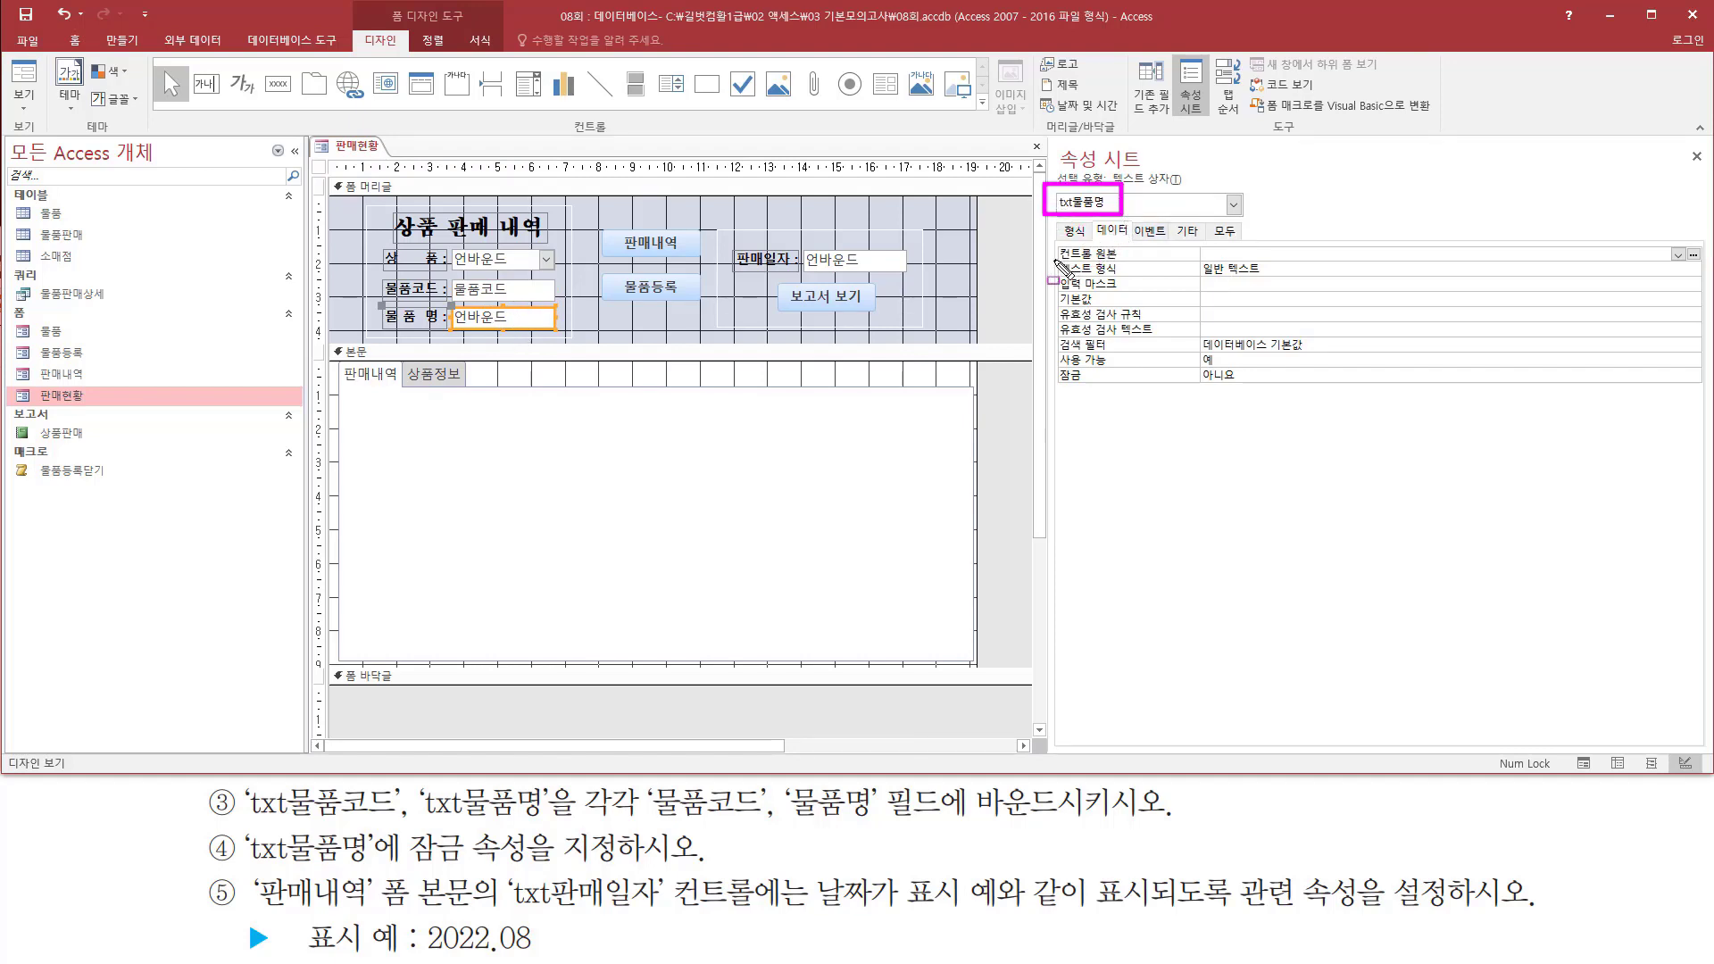
drag(1056, 261, 1129, 260)
drag(1666, 238, 1696, 269)
key(Escape)
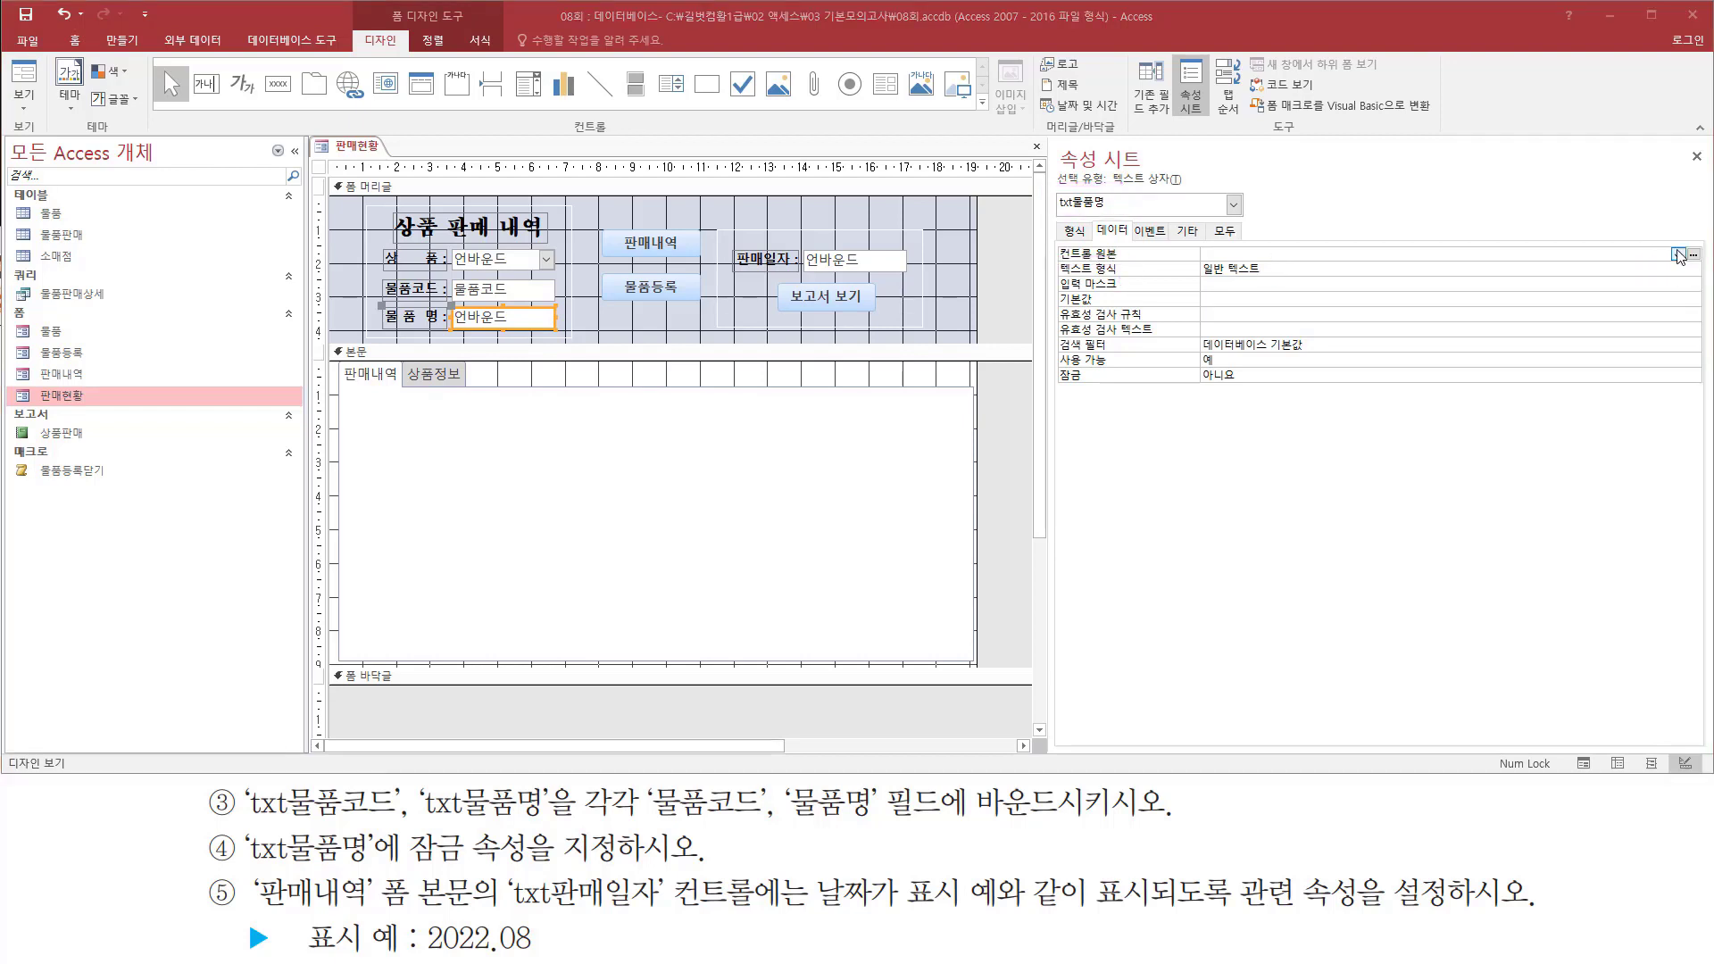
click(1679, 255)
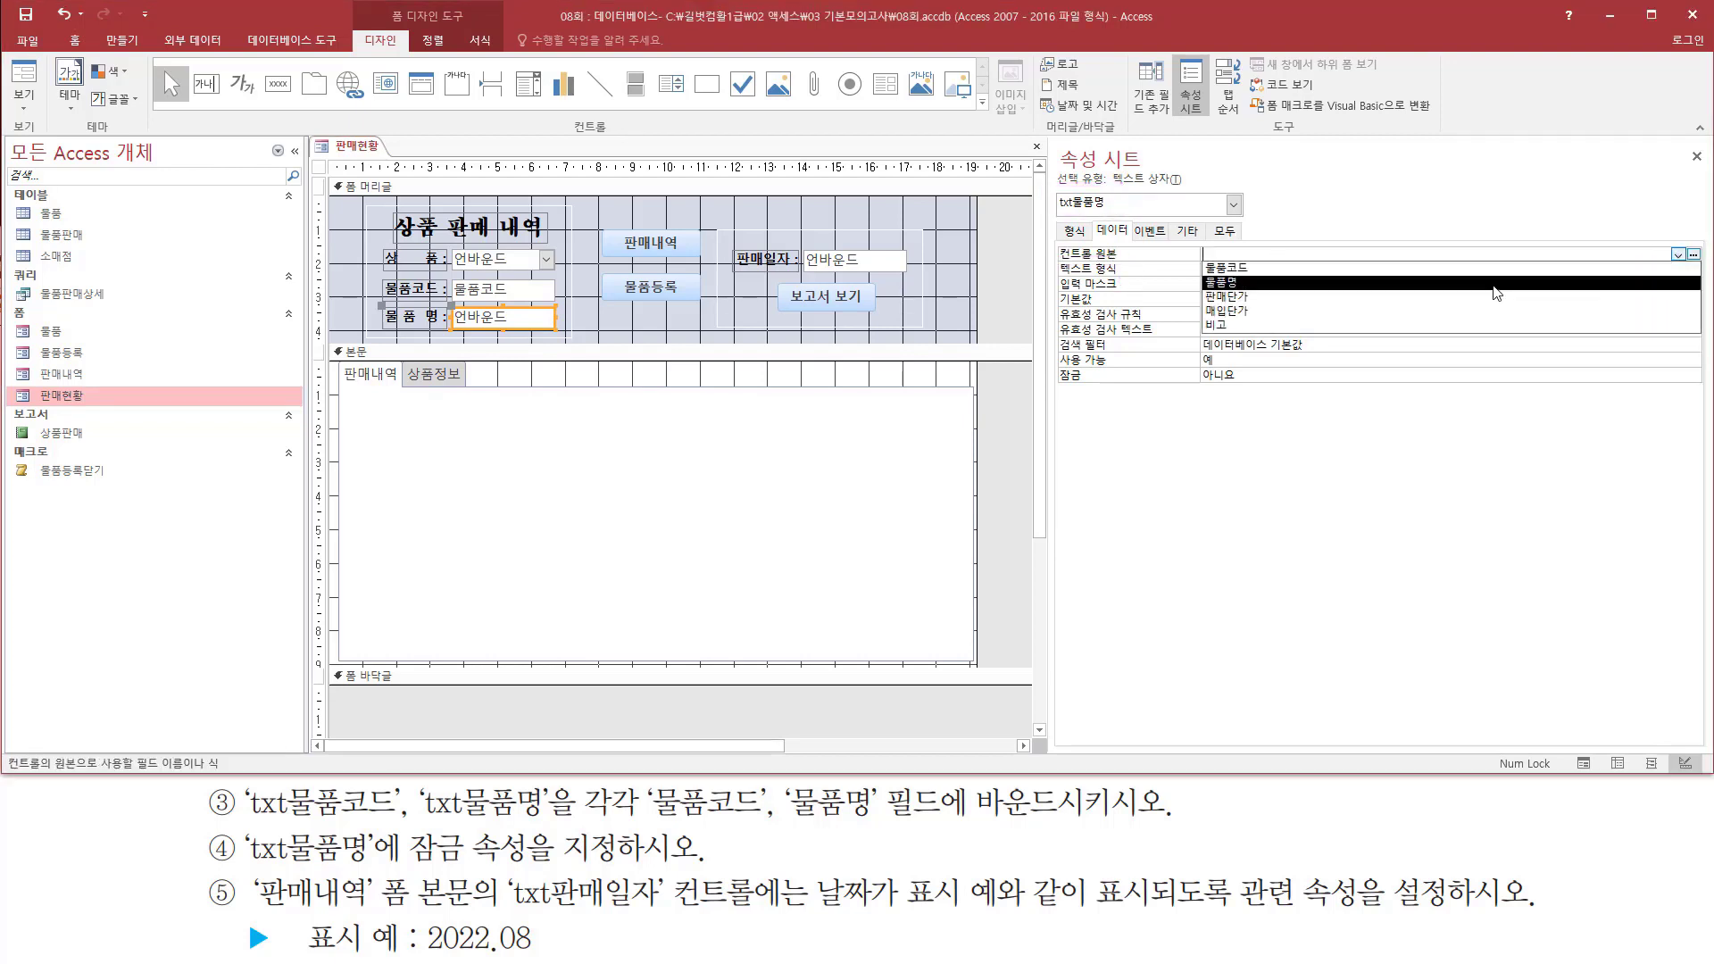
click(1260, 288)
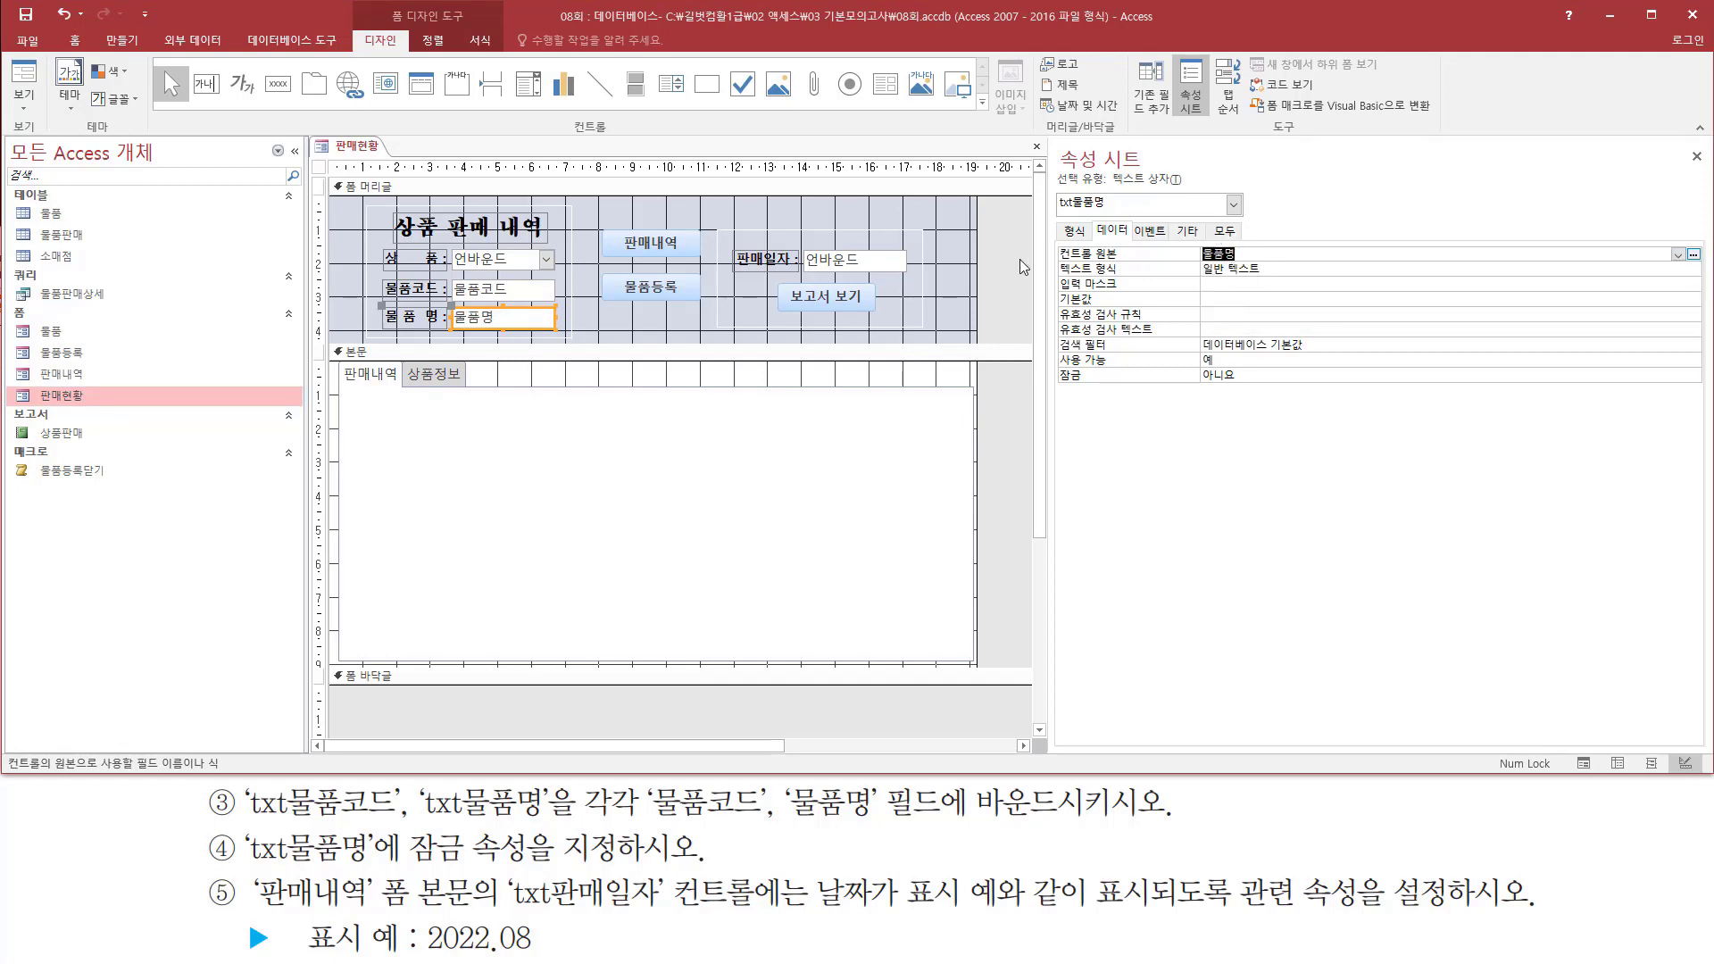
drag(1050, 231, 1279, 264)
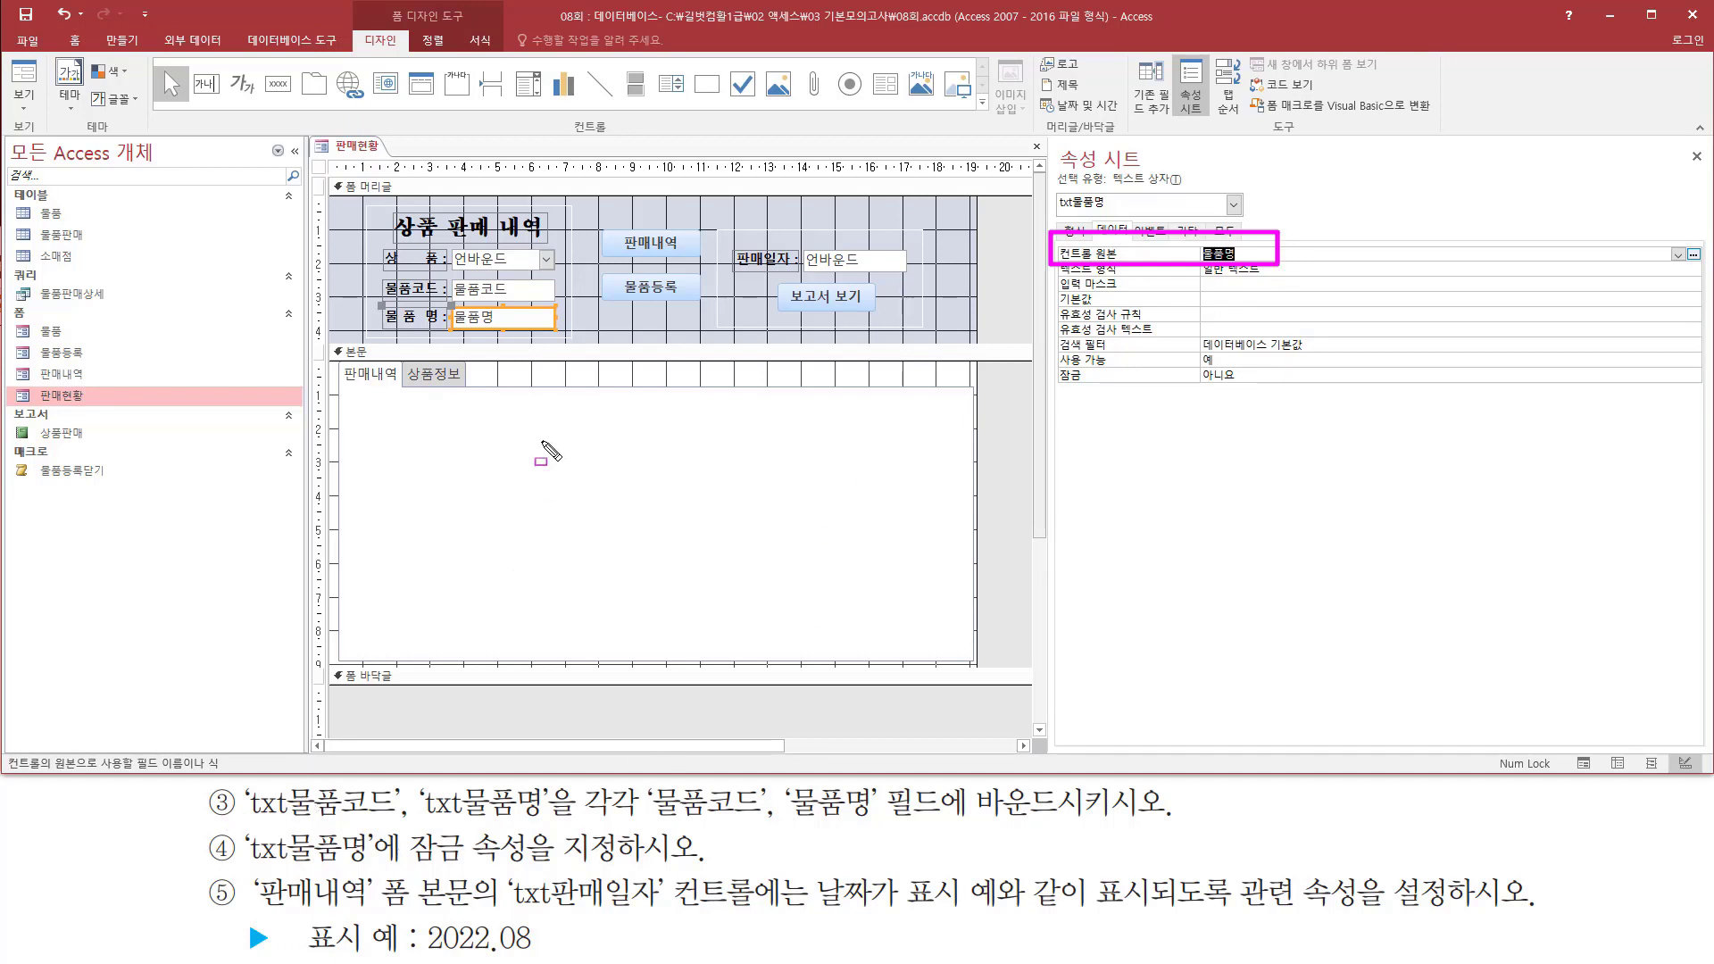
key(Escape)
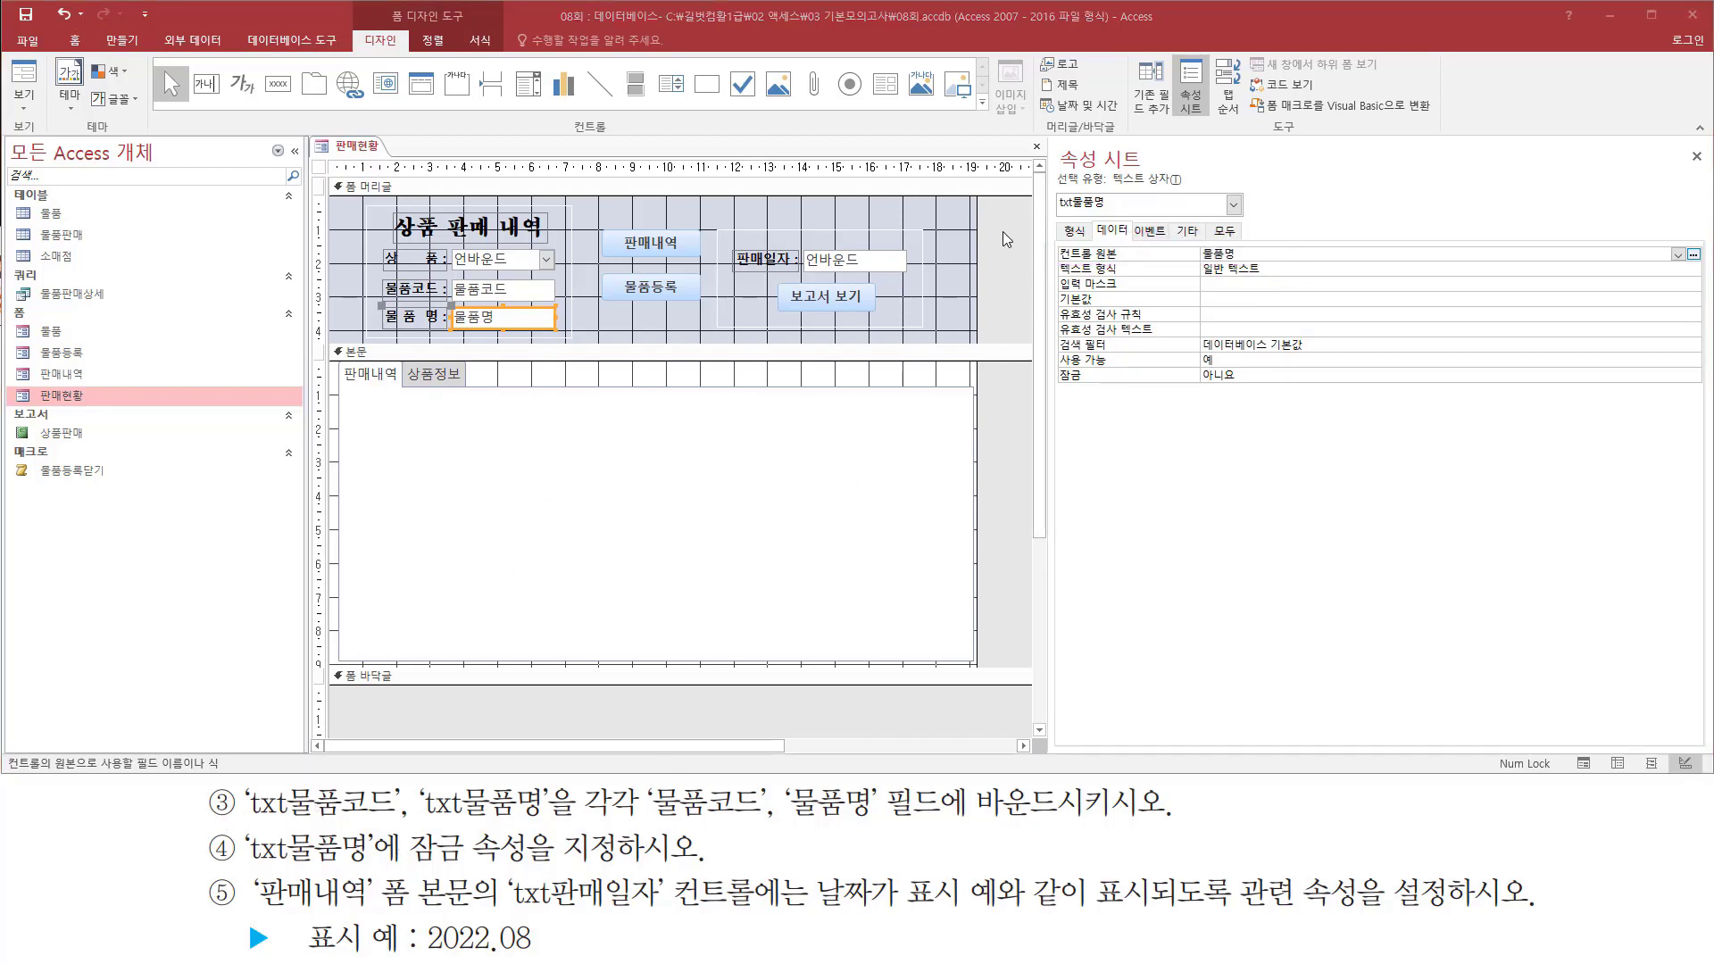
Show the form in Form view and check the data in the 물품코드 and 물품명 text boxes.
right_click(1004, 232)
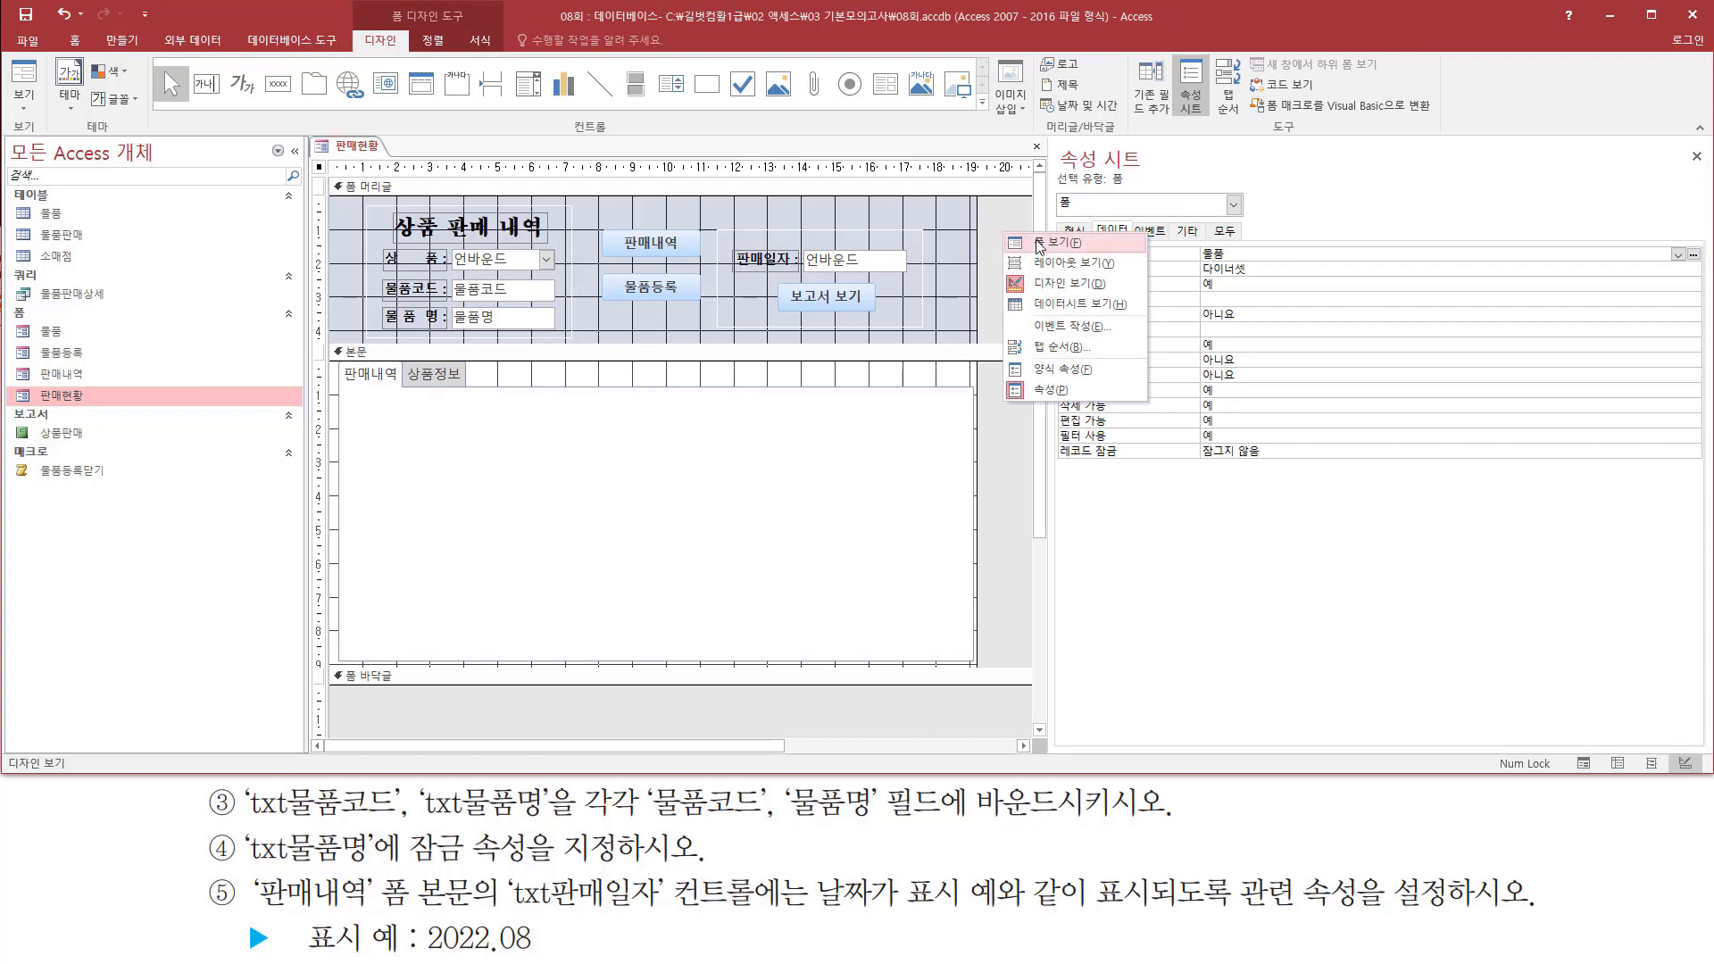
click(1039, 244)
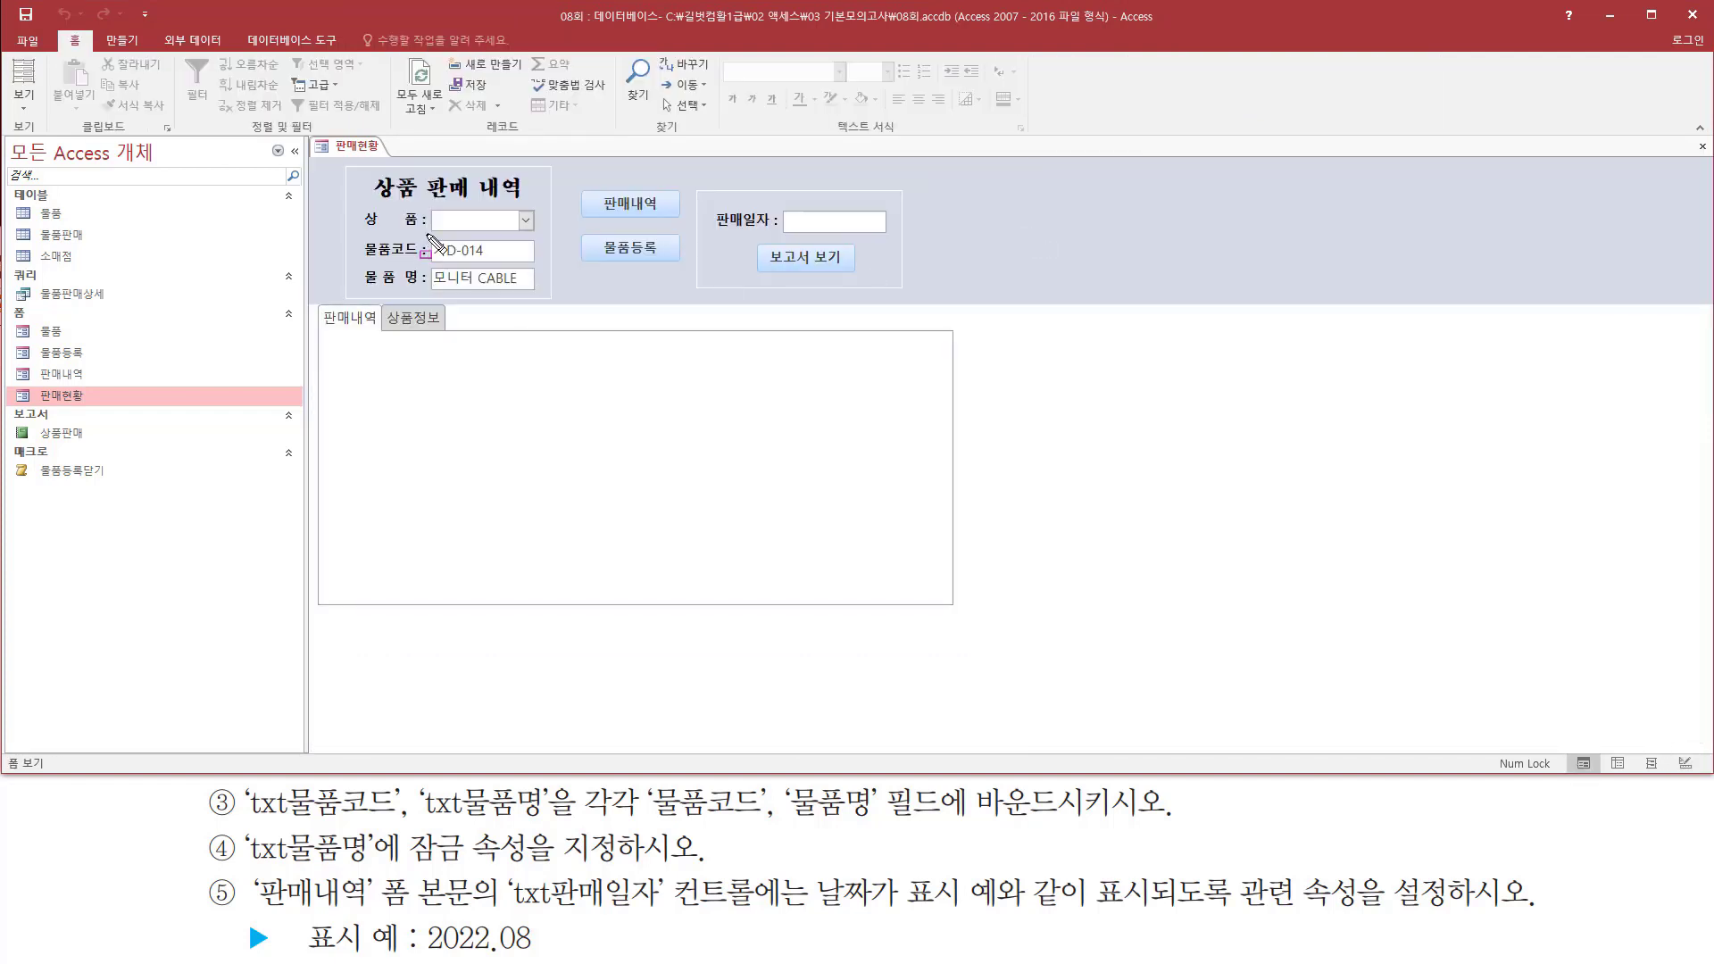
mouse_move(428, 234)
mouse_down()
mouse_move(475, 294)
mouse_move(538, 294)
mouse_up()
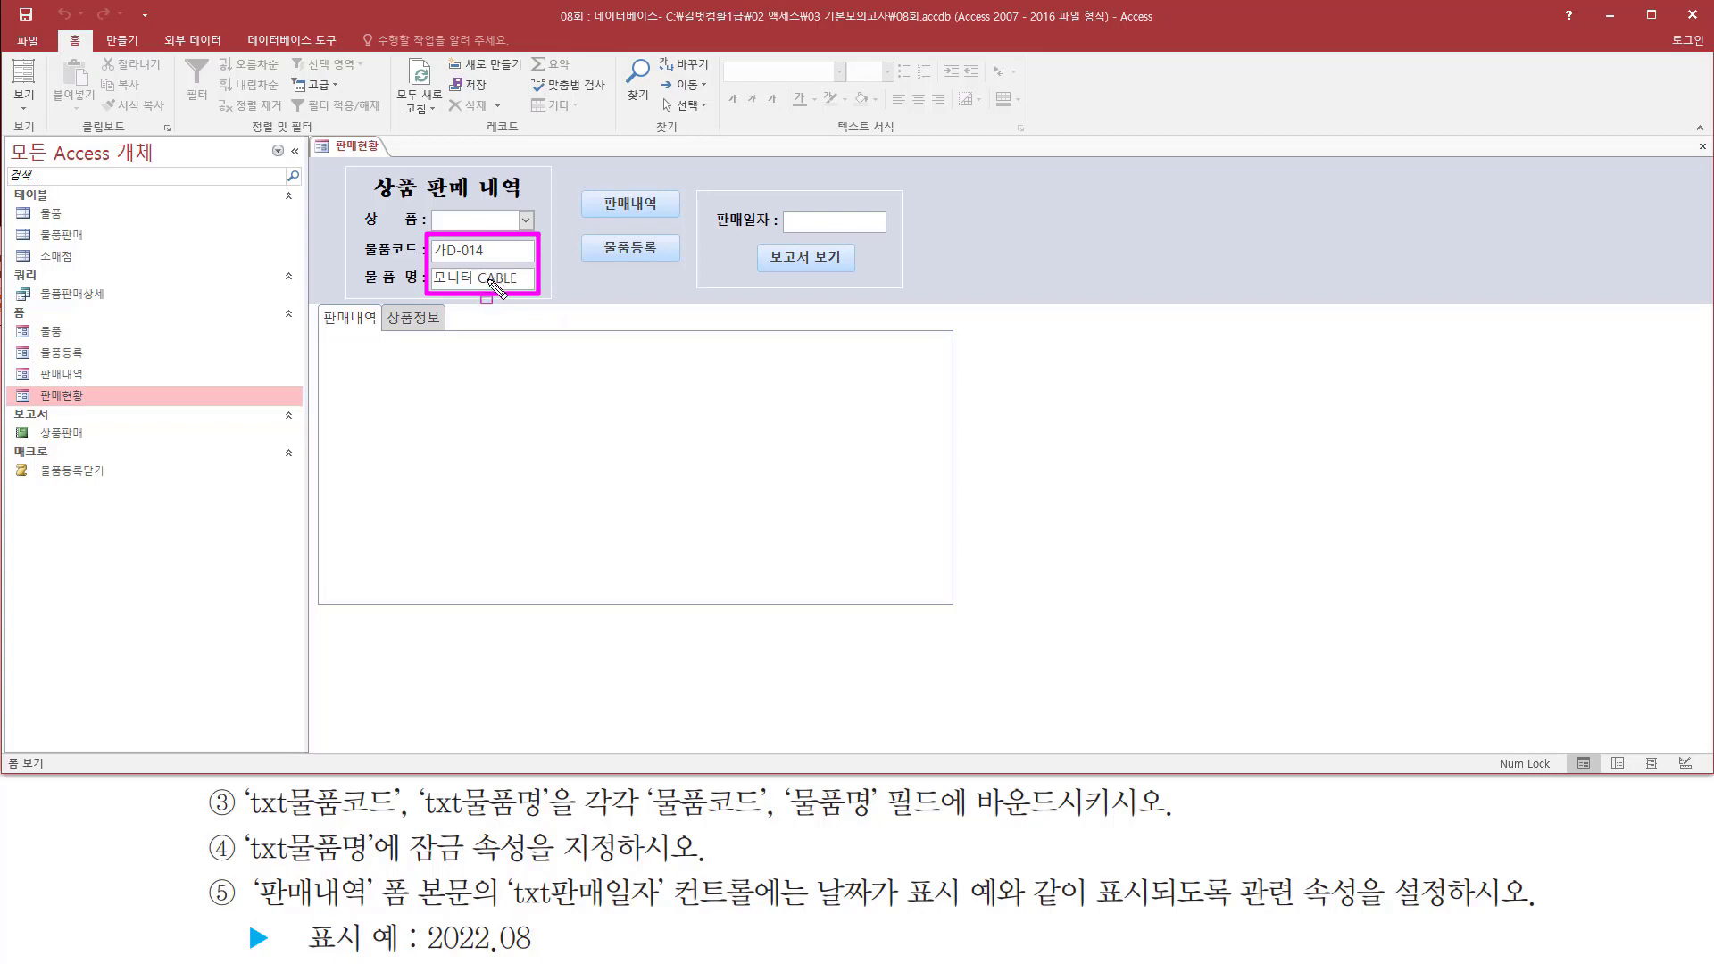
key(Escape)
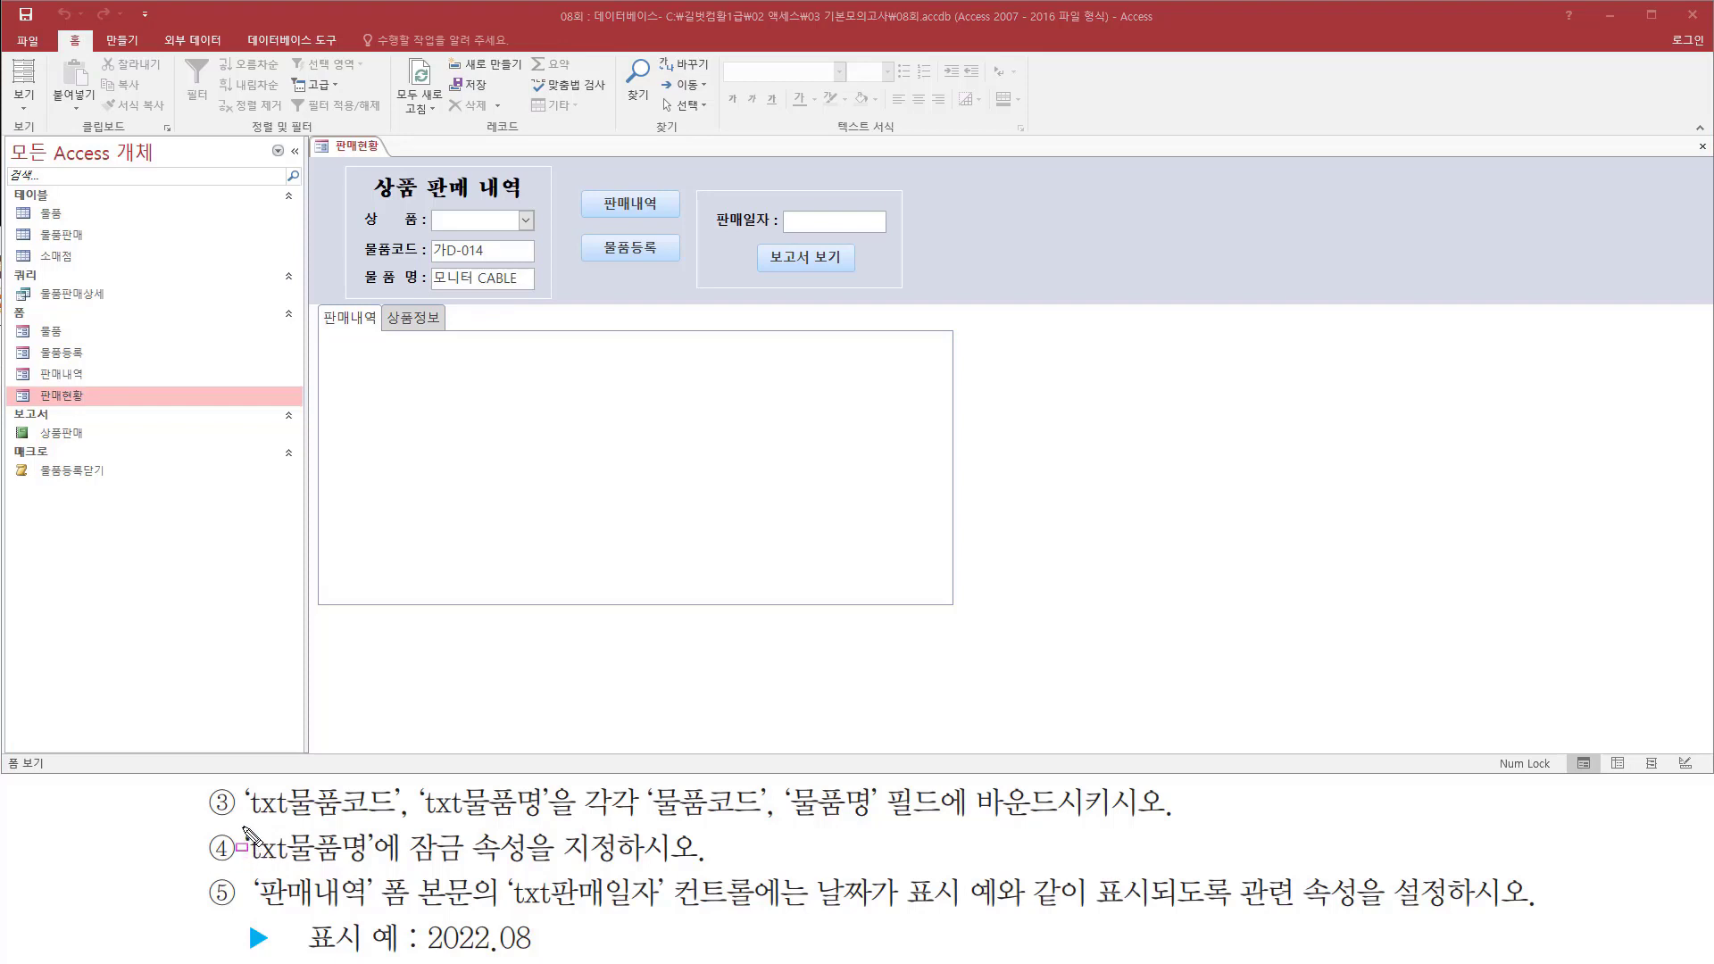
mouse_move(237, 822)
mouse_down()
mouse_move(268, 855)
mouse_move(386, 872)
mouse_up()
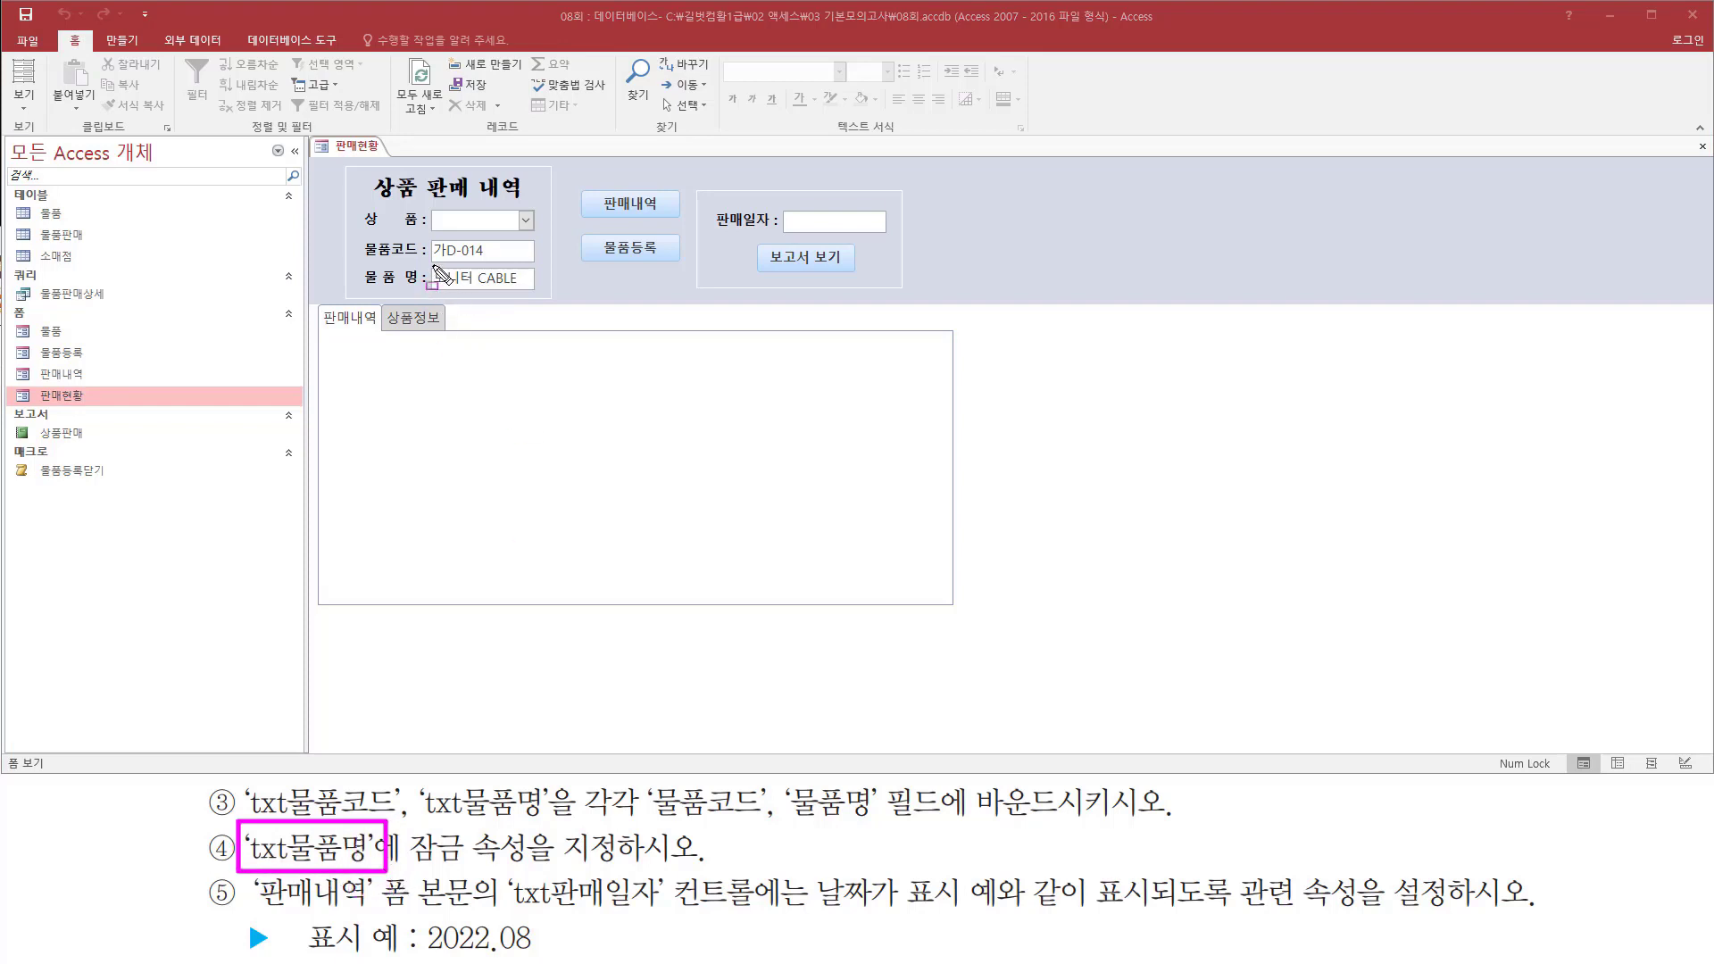
Test editing the 물품명 text box in Form view by deleting and re-entering part of the item name.
drag(433, 264, 537, 291)
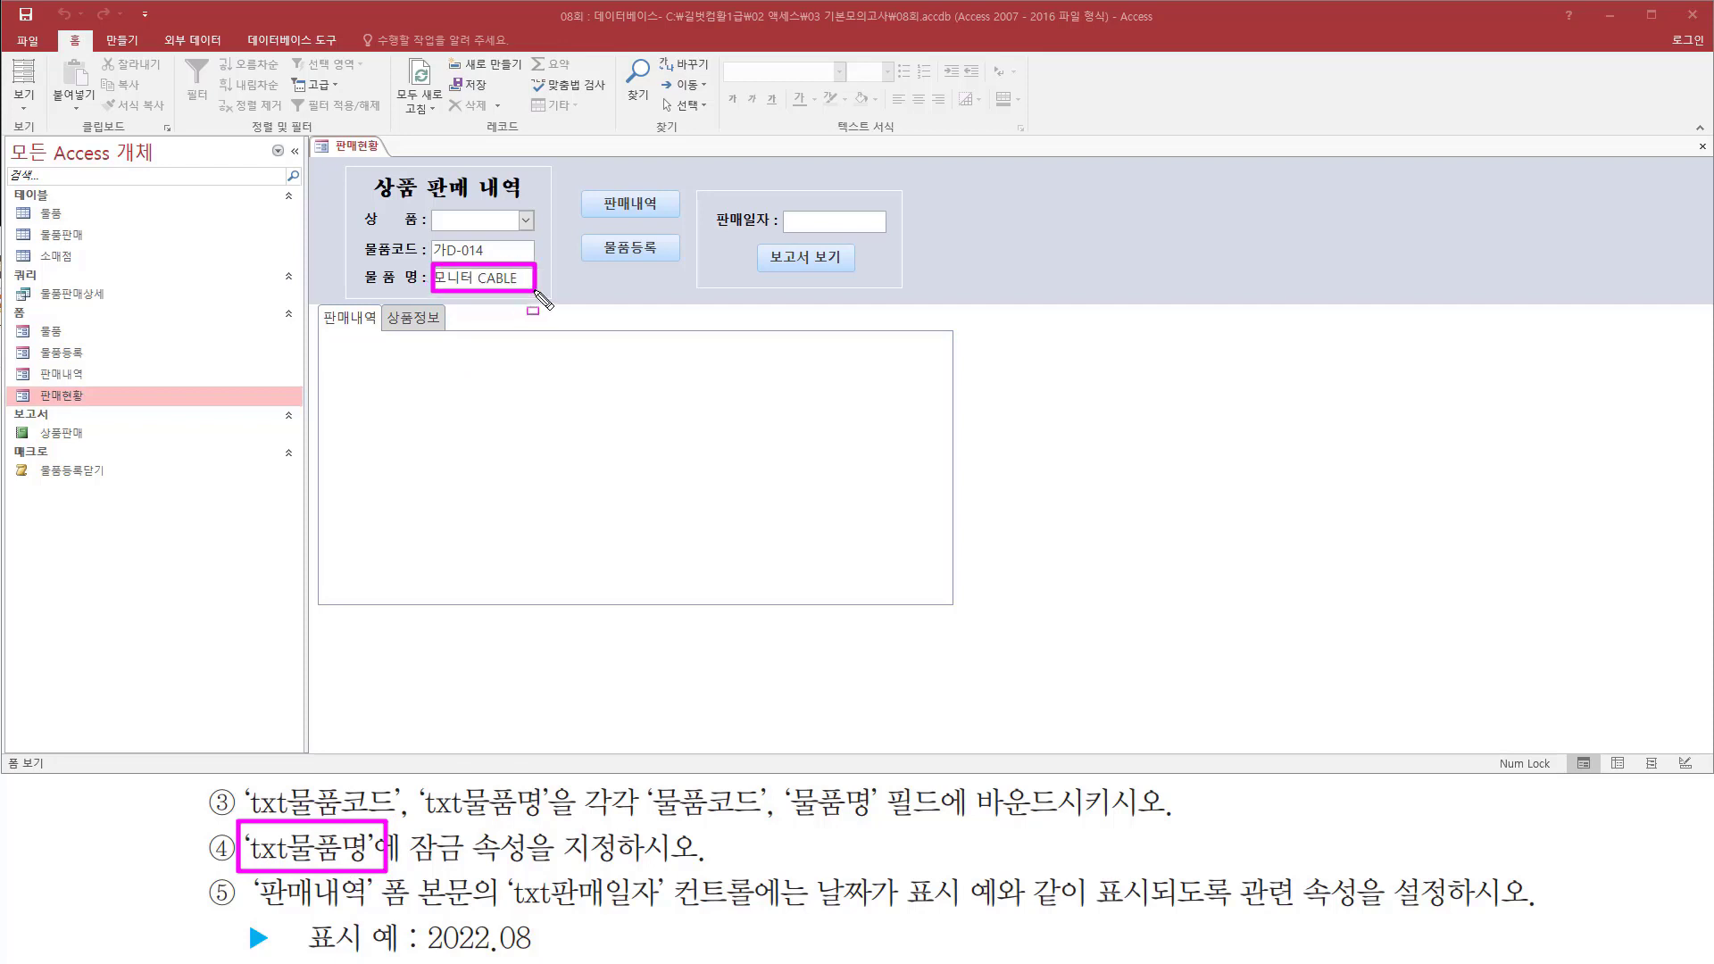
drag(413, 864, 525, 865)
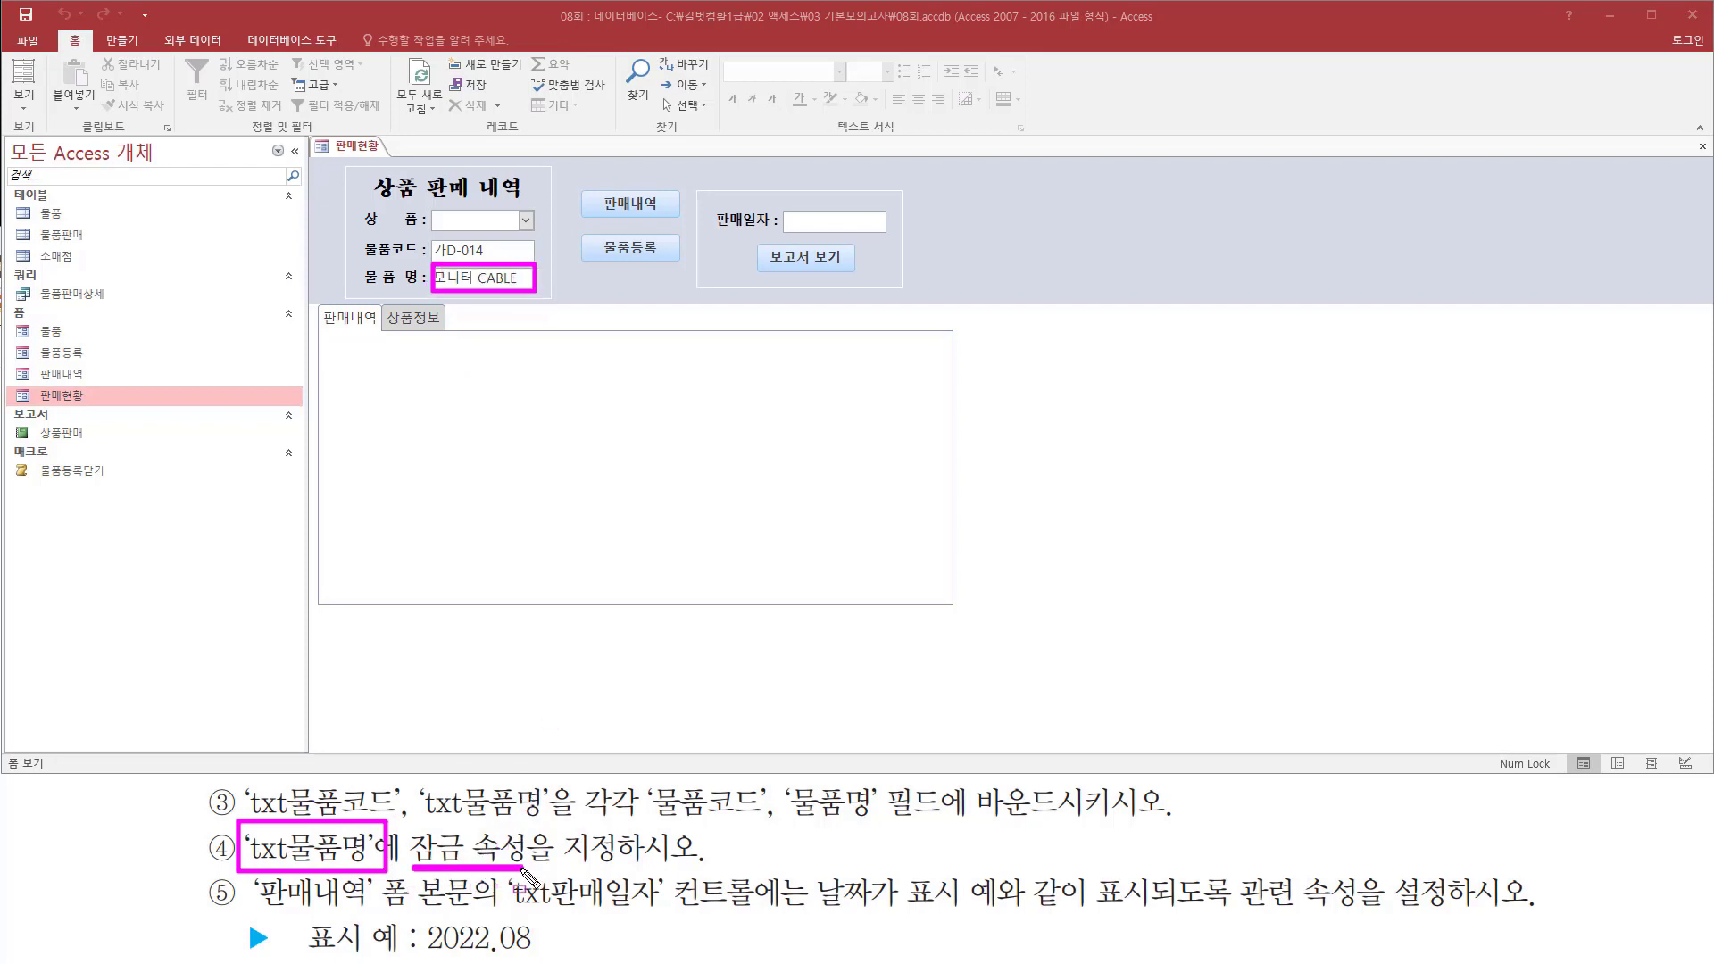
key(Escape)
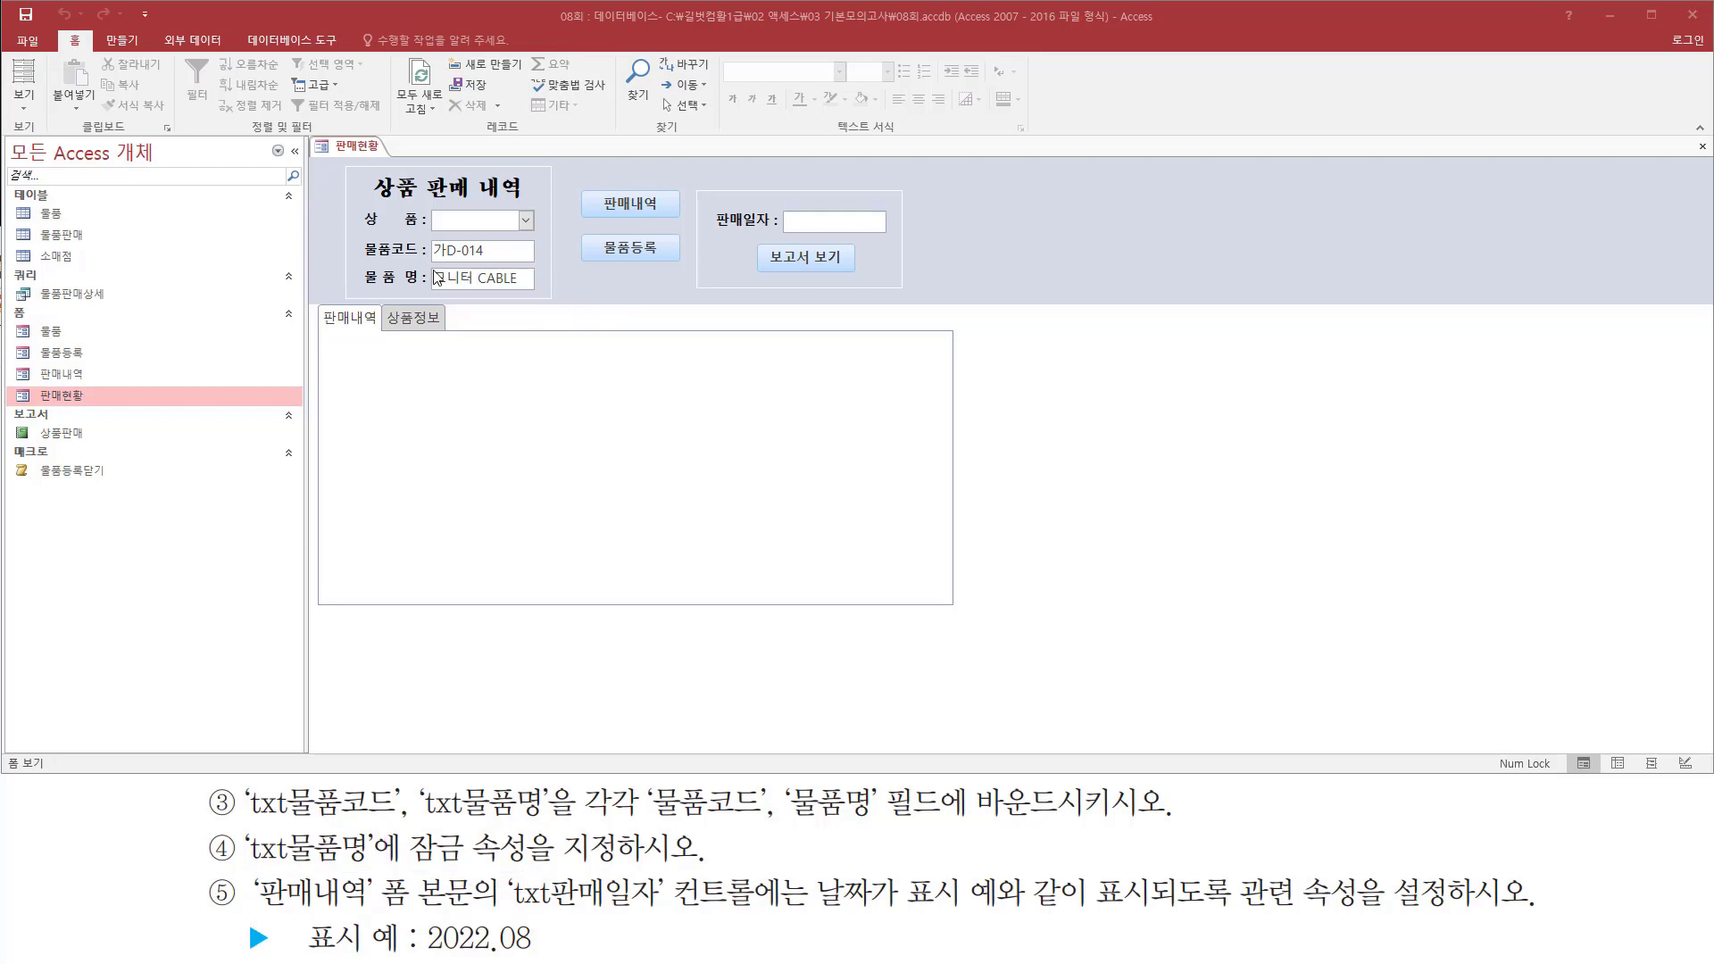
click(476, 282)
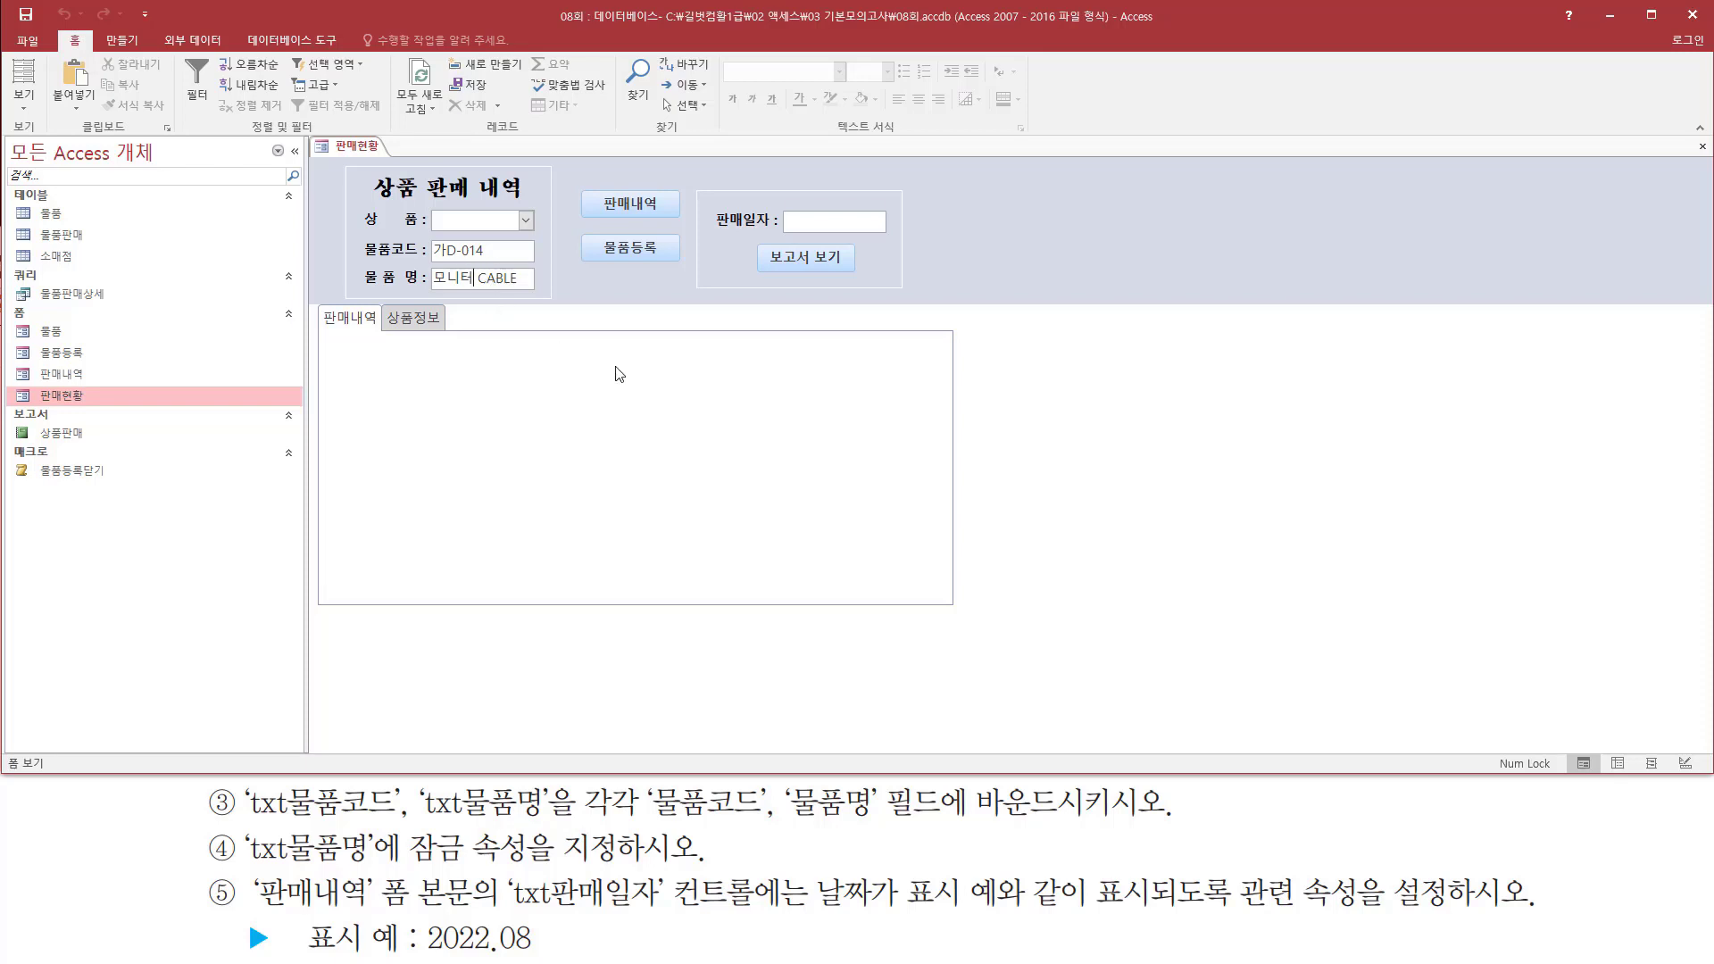
key(BackSpace)
key(BackSpace)
text(니터)
Return the form to Design view and set the lock property (잠금) of the txt물품명 text box to 예.
right_click(613, 289)
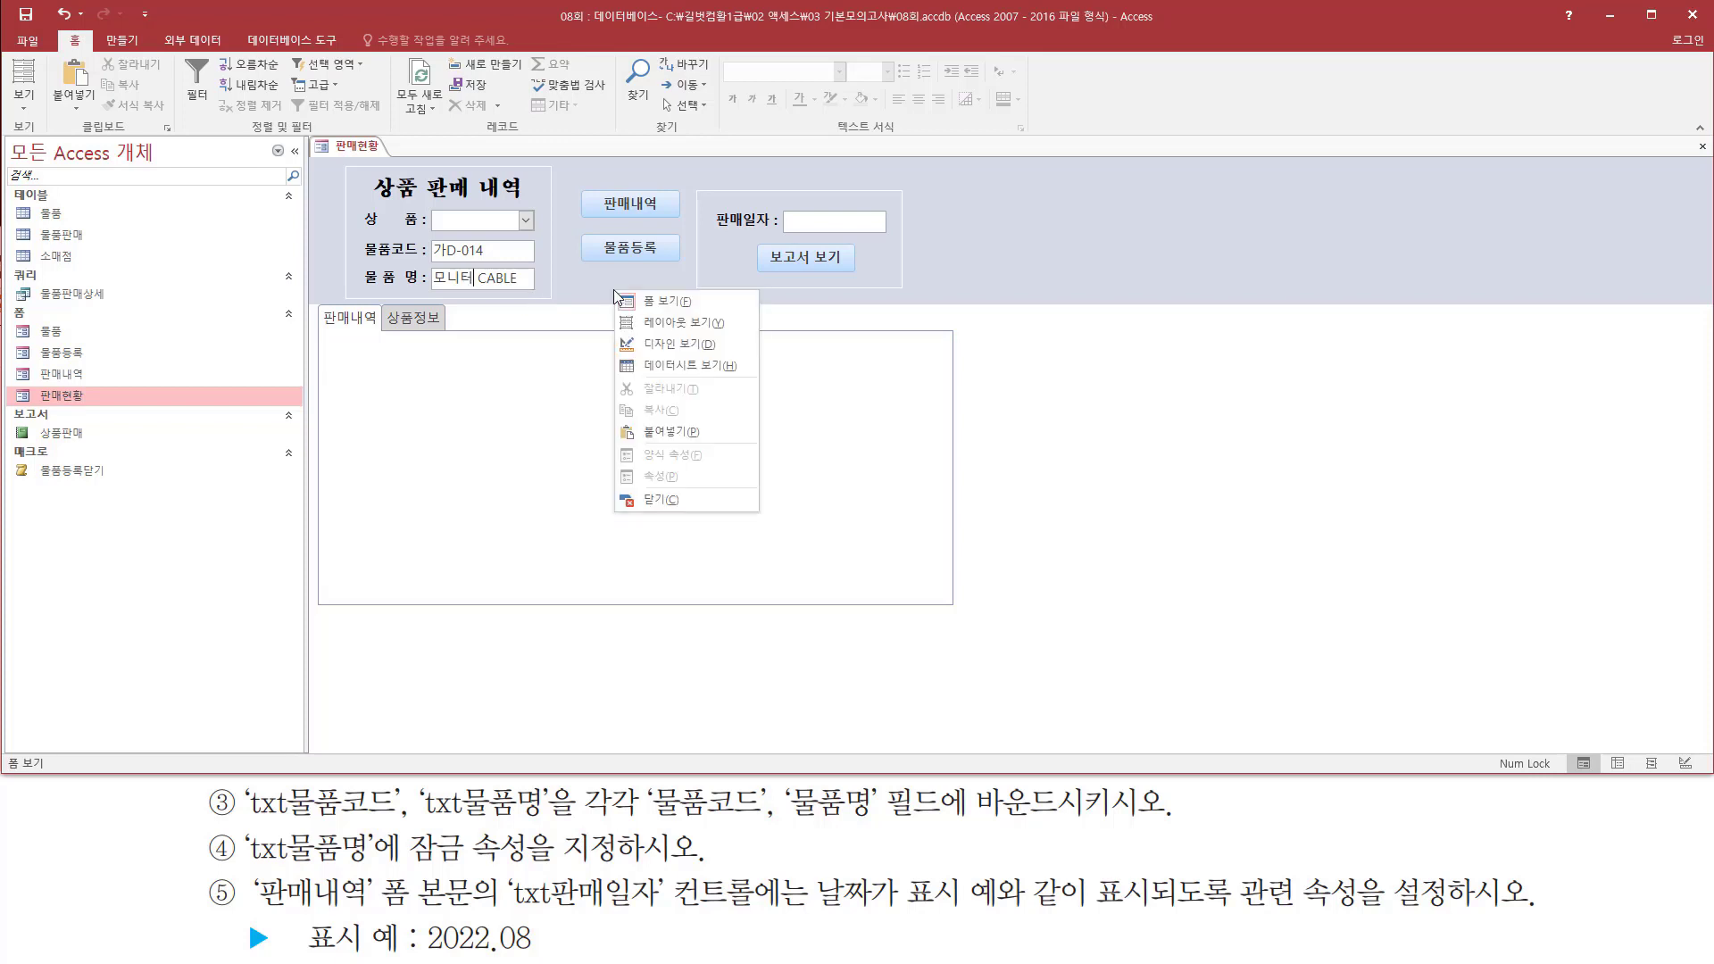
click(671, 344)
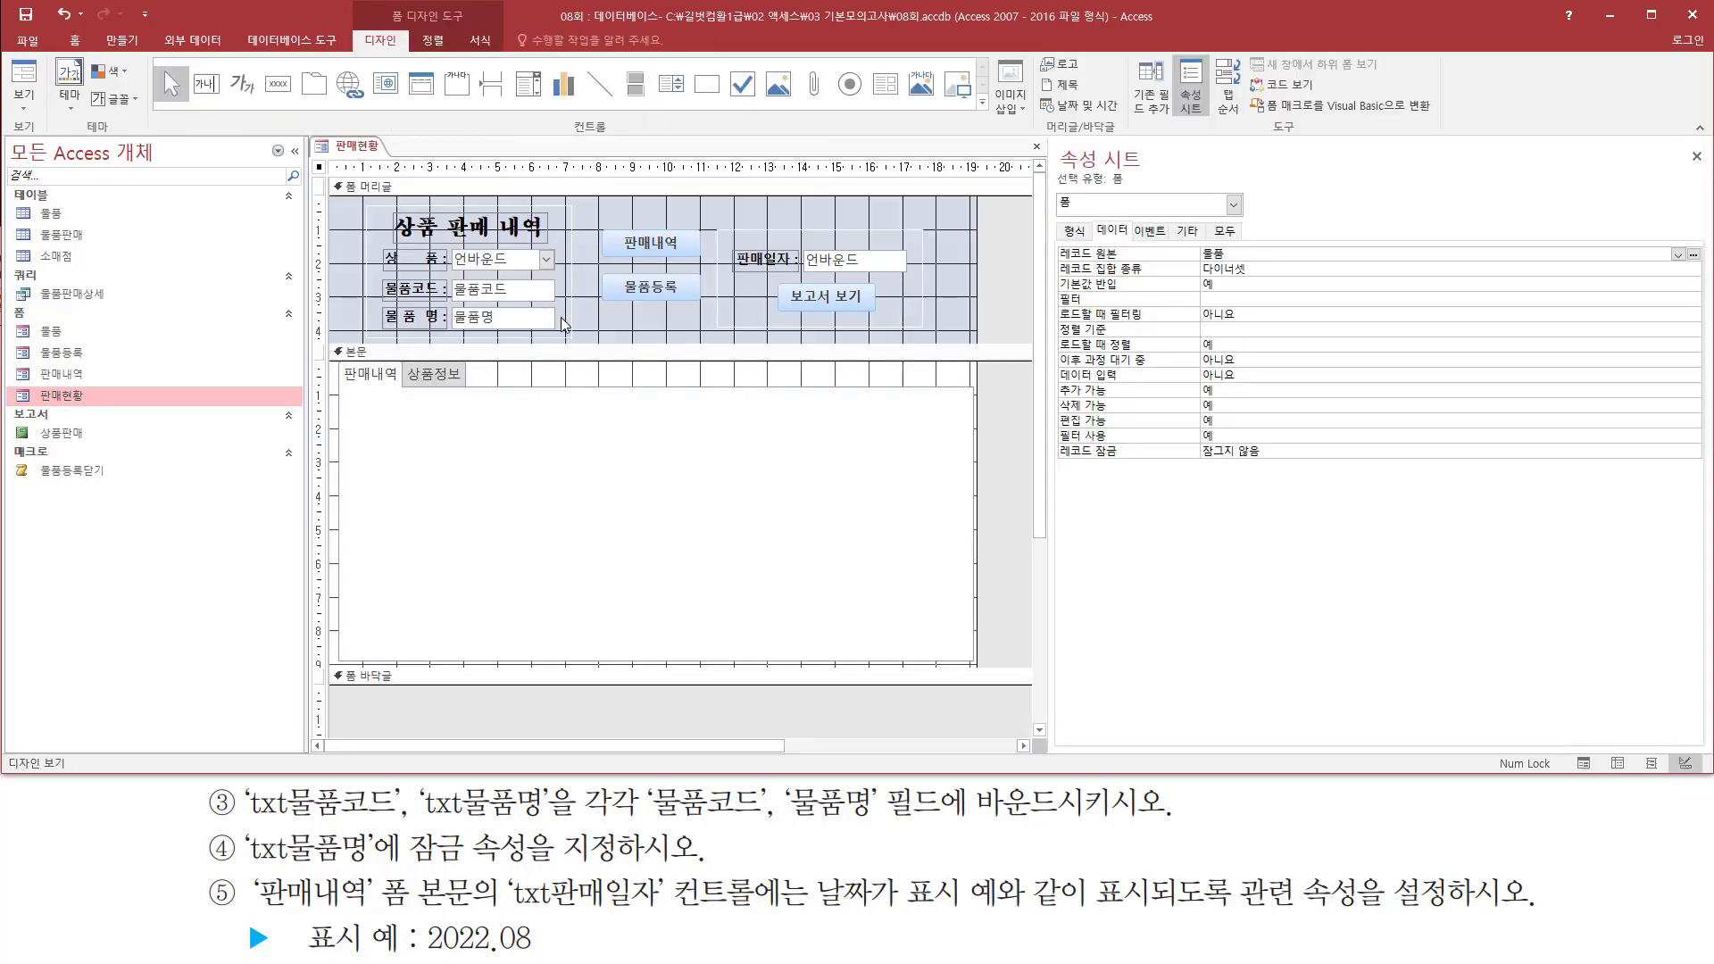
click(526, 326)
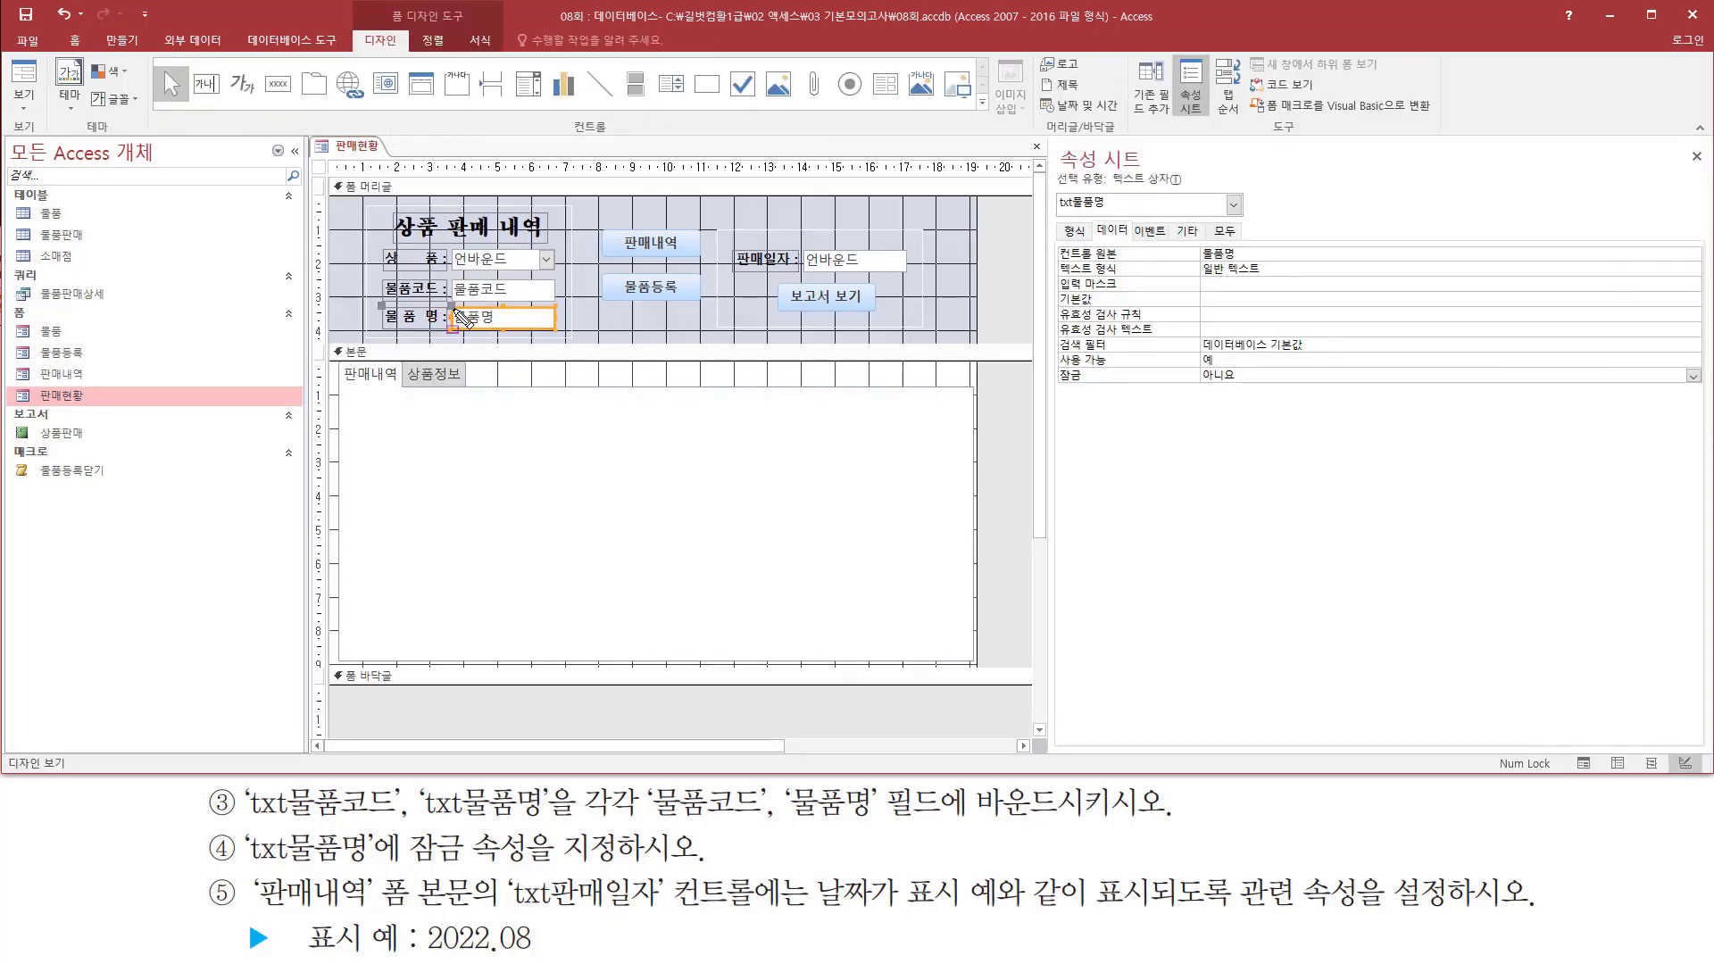
drag(443, 296, 563, 341)
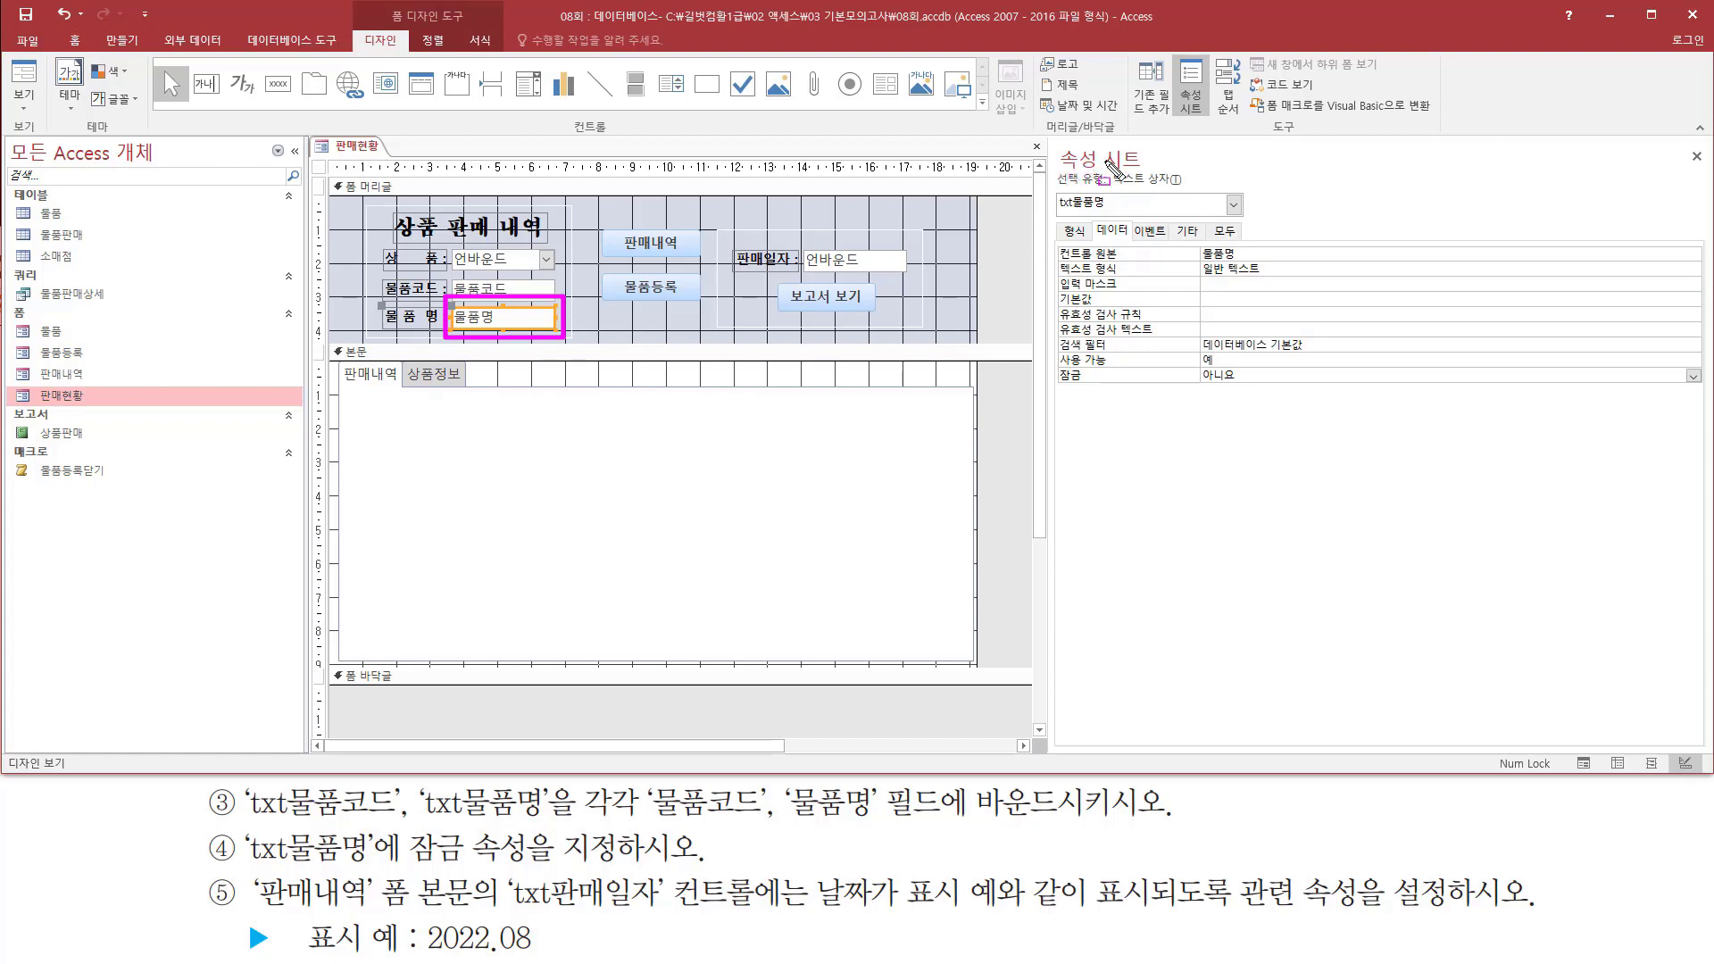
mouse_move(1058, 215)
mouse_down()
mouse_move(1111, 215)
mouse_move(1110, 237)
mouse_move(1130, 238)
mouse_up()
mouse_move(1050, 362)
mouse_down()
mouse_move(1297, 400)
mouse_move(1223, 387)
mouse_move(1238, 389)
mouse_up()
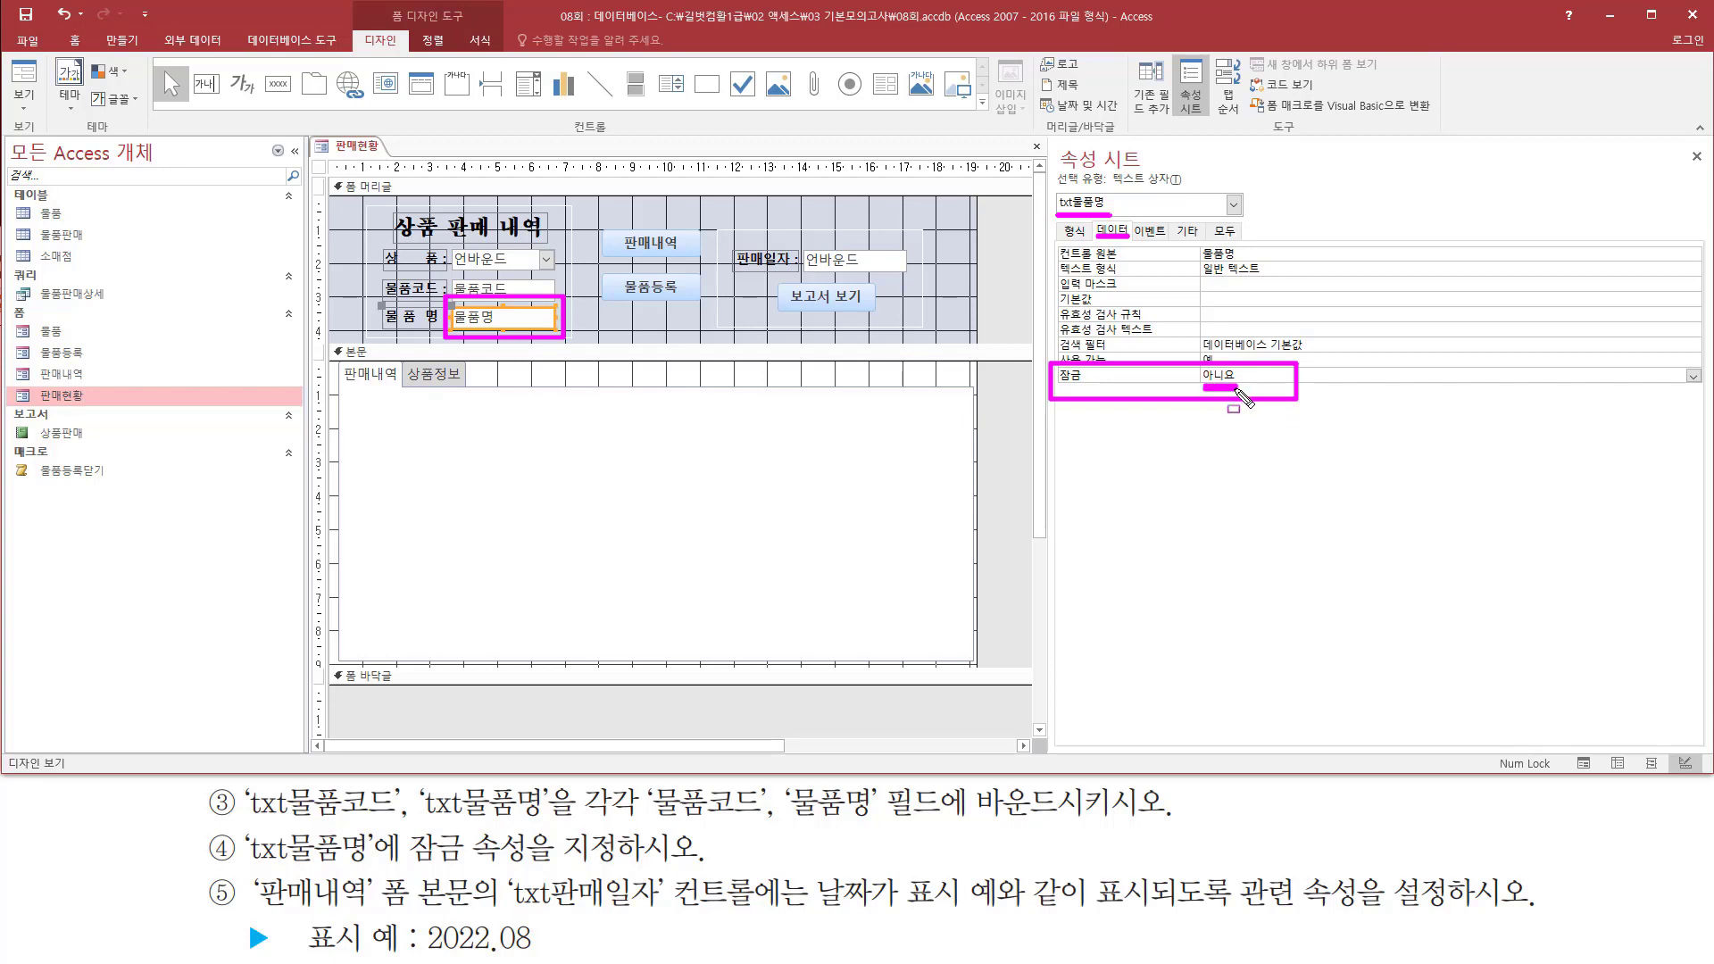
key(Escape)
double_click(1245, 375)
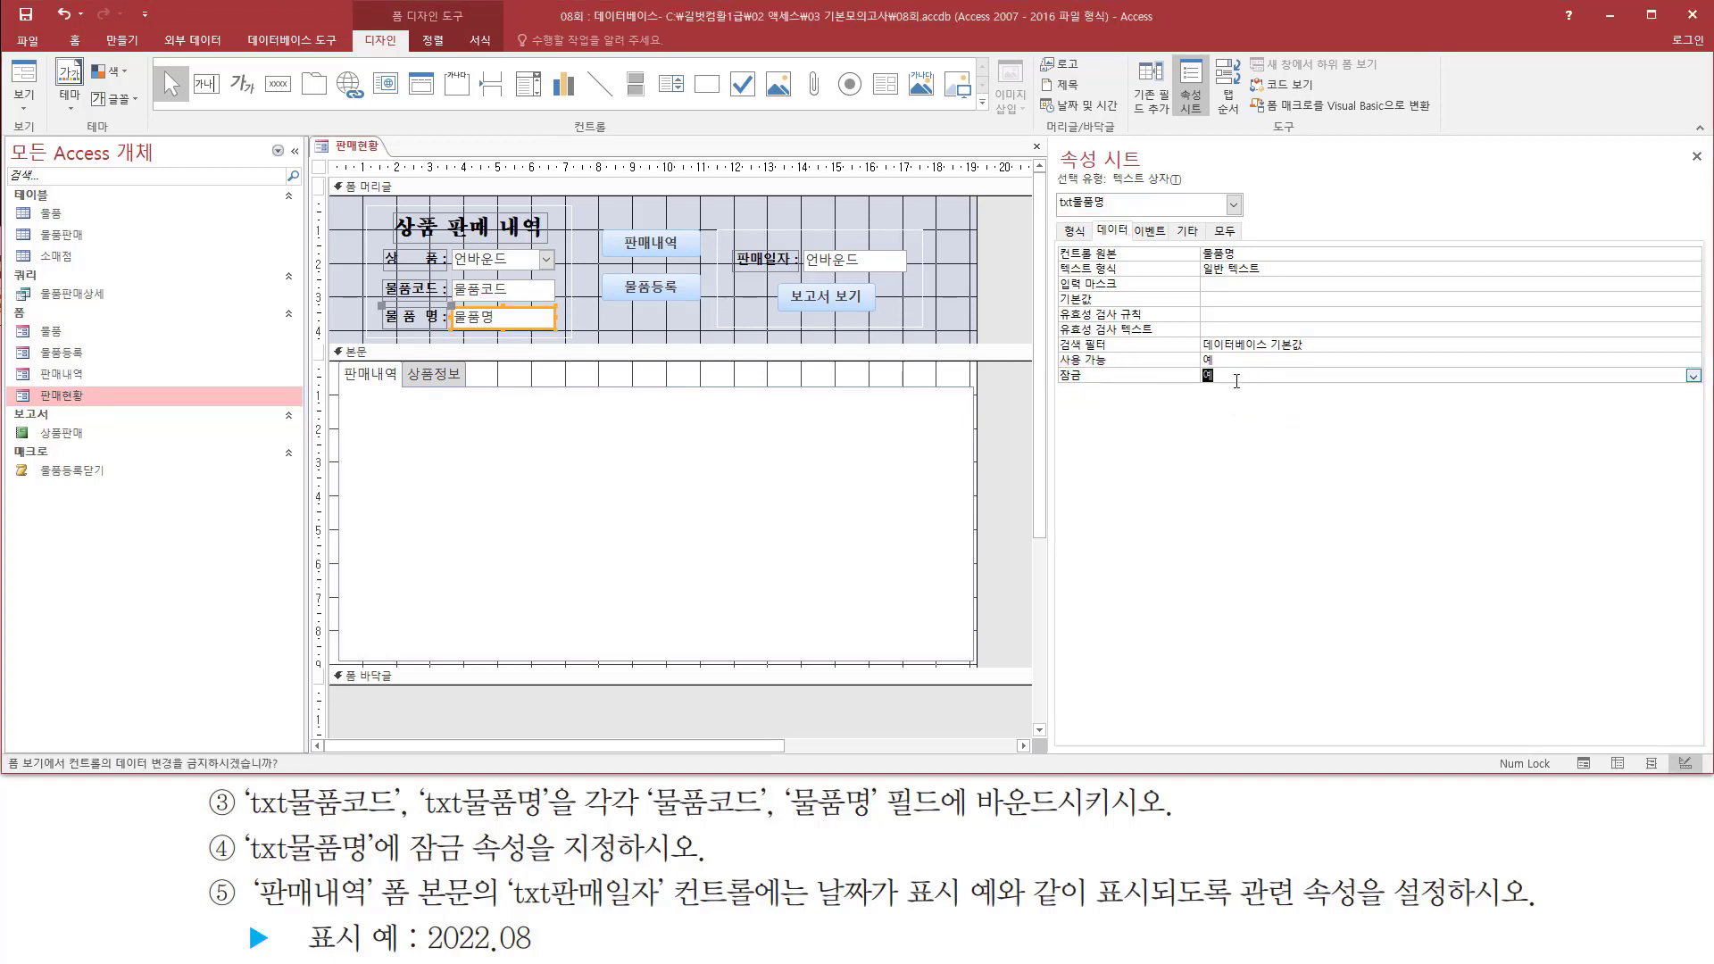
key(ctrl+shift+d)
mouse_move(1185, 389)
mouse_down()
mouse_move(1223, 393)
mouse_move(1226, 368)
mouse_up()
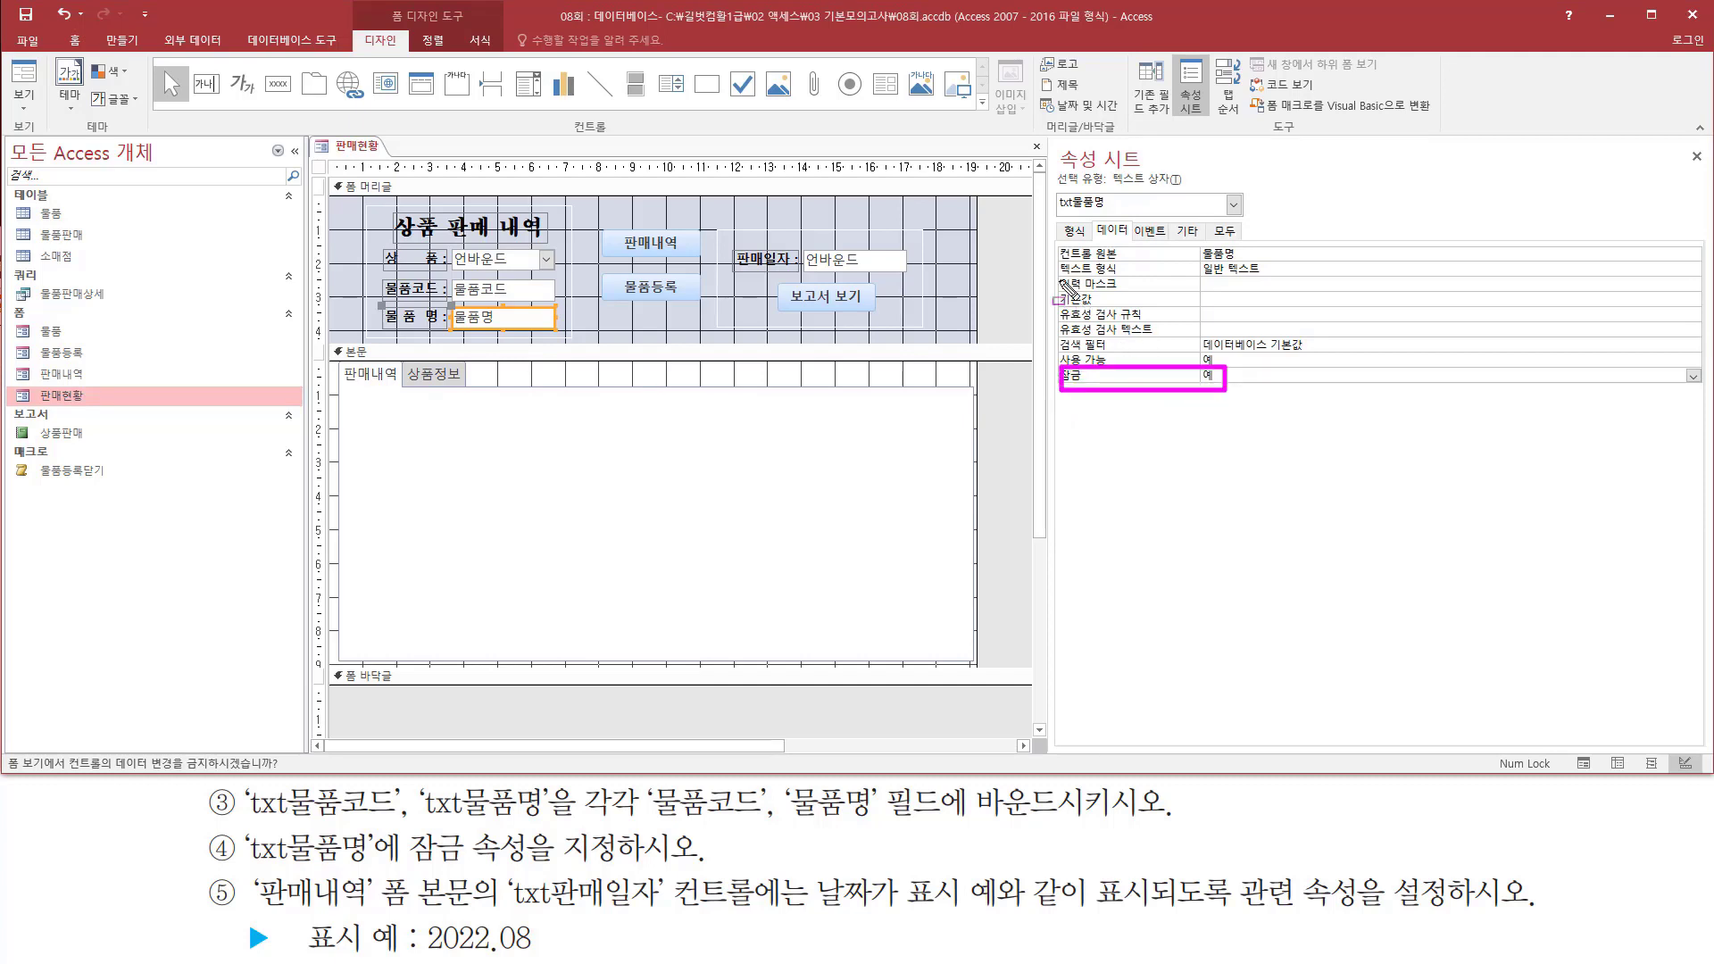
key(Escape)
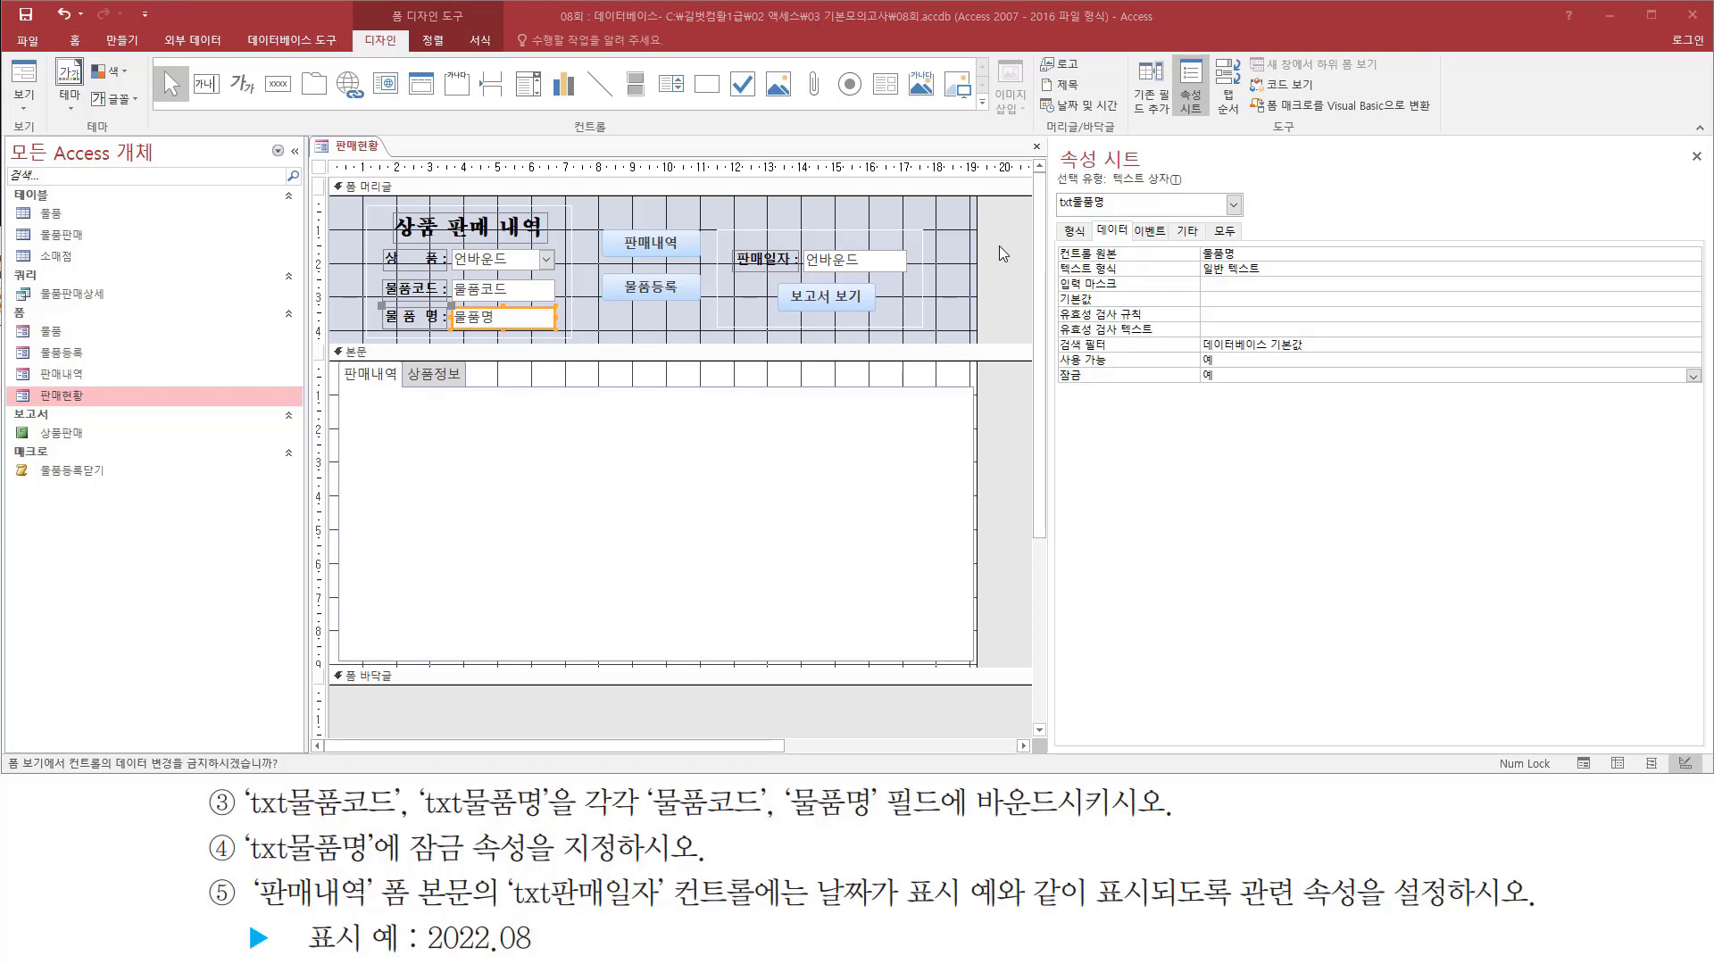
Show the form in Form view and check whether the text in the 물품명 text box can be edited.
right_click(999, 245)
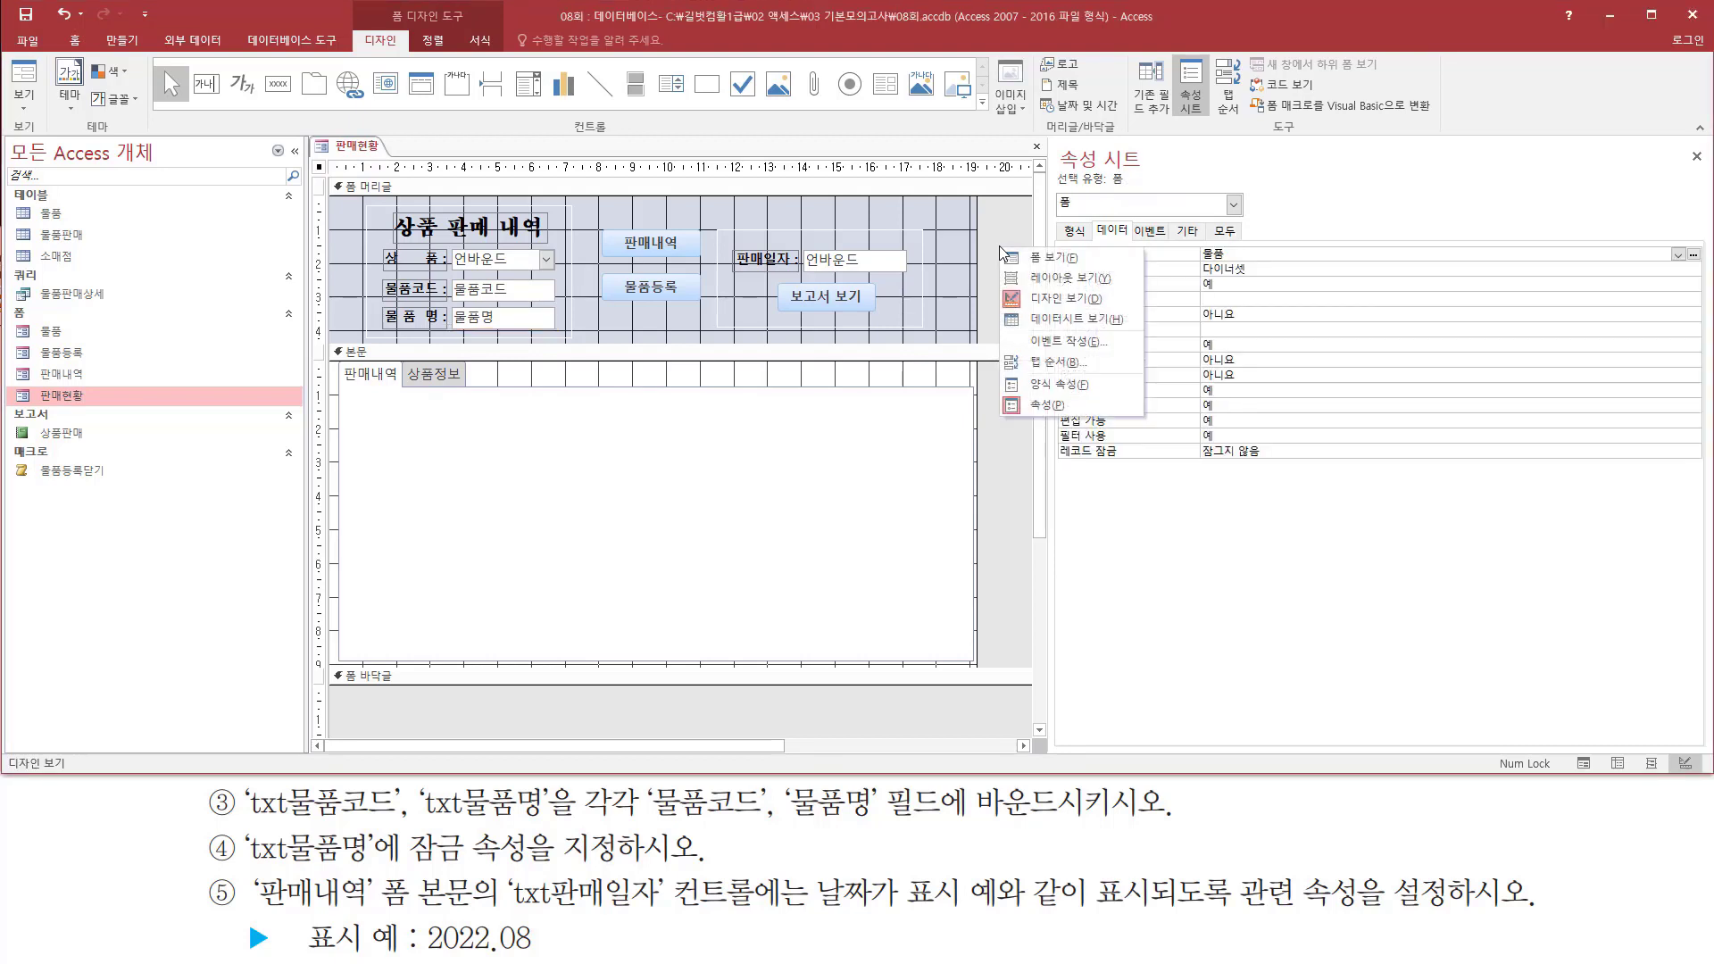
click(1051, 259)
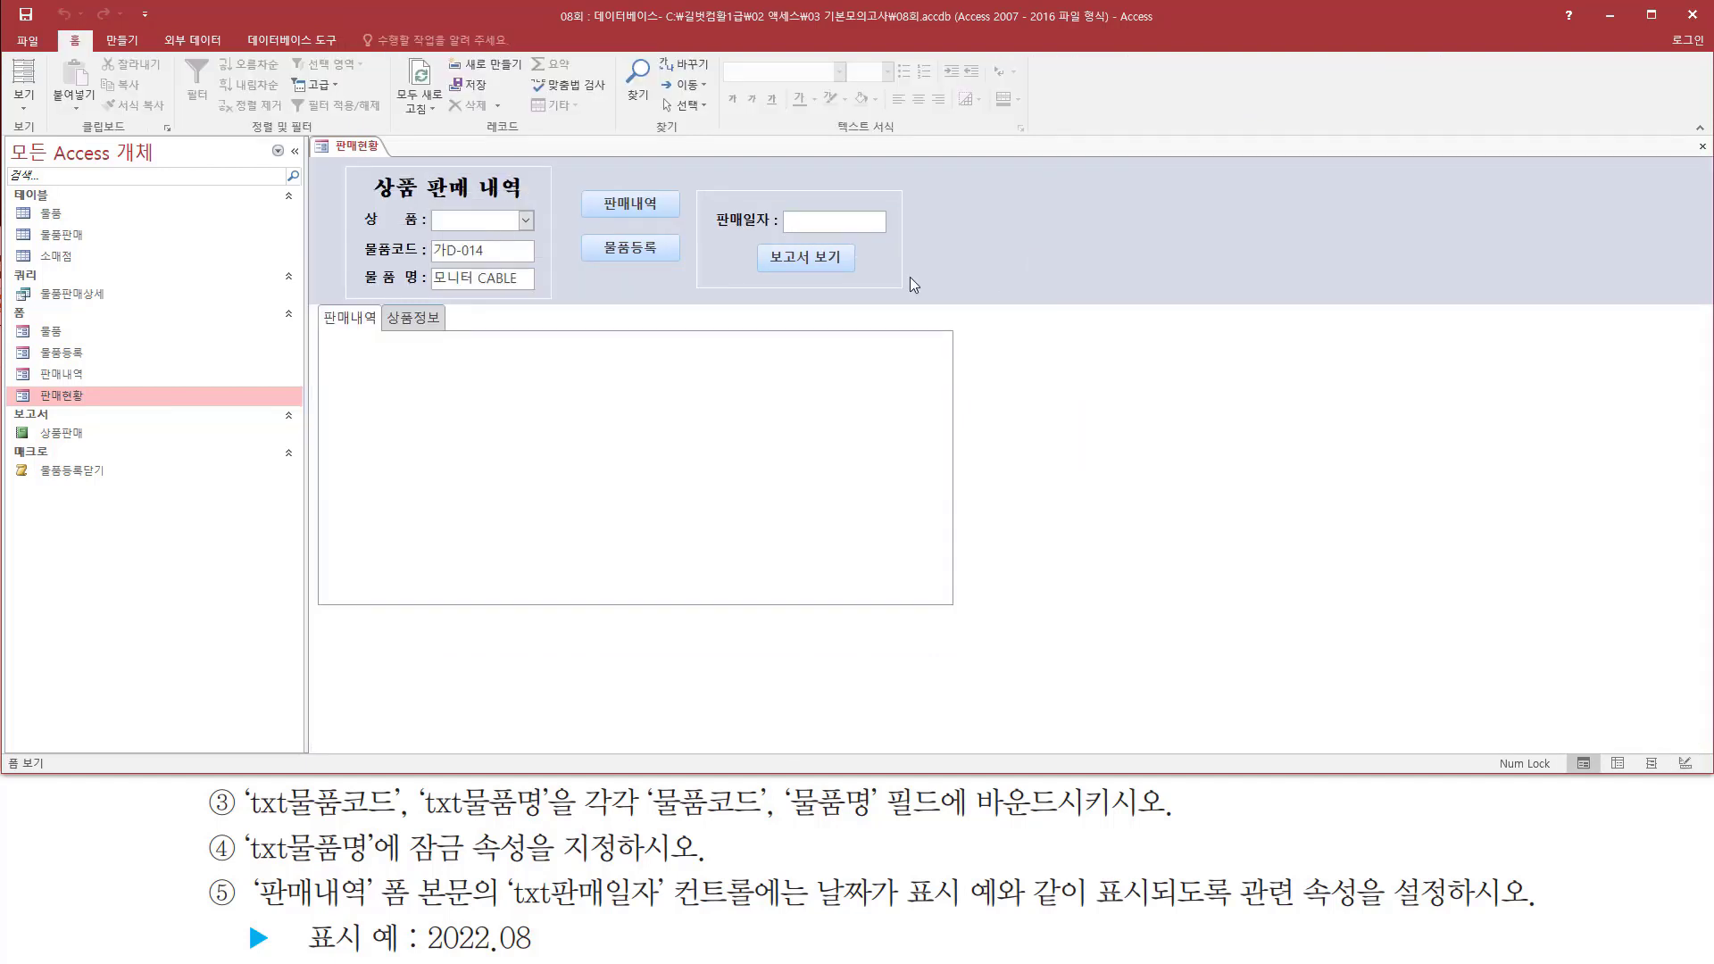
drag(430, 269, 555, 295)
key(Escape)
click(478, 278)
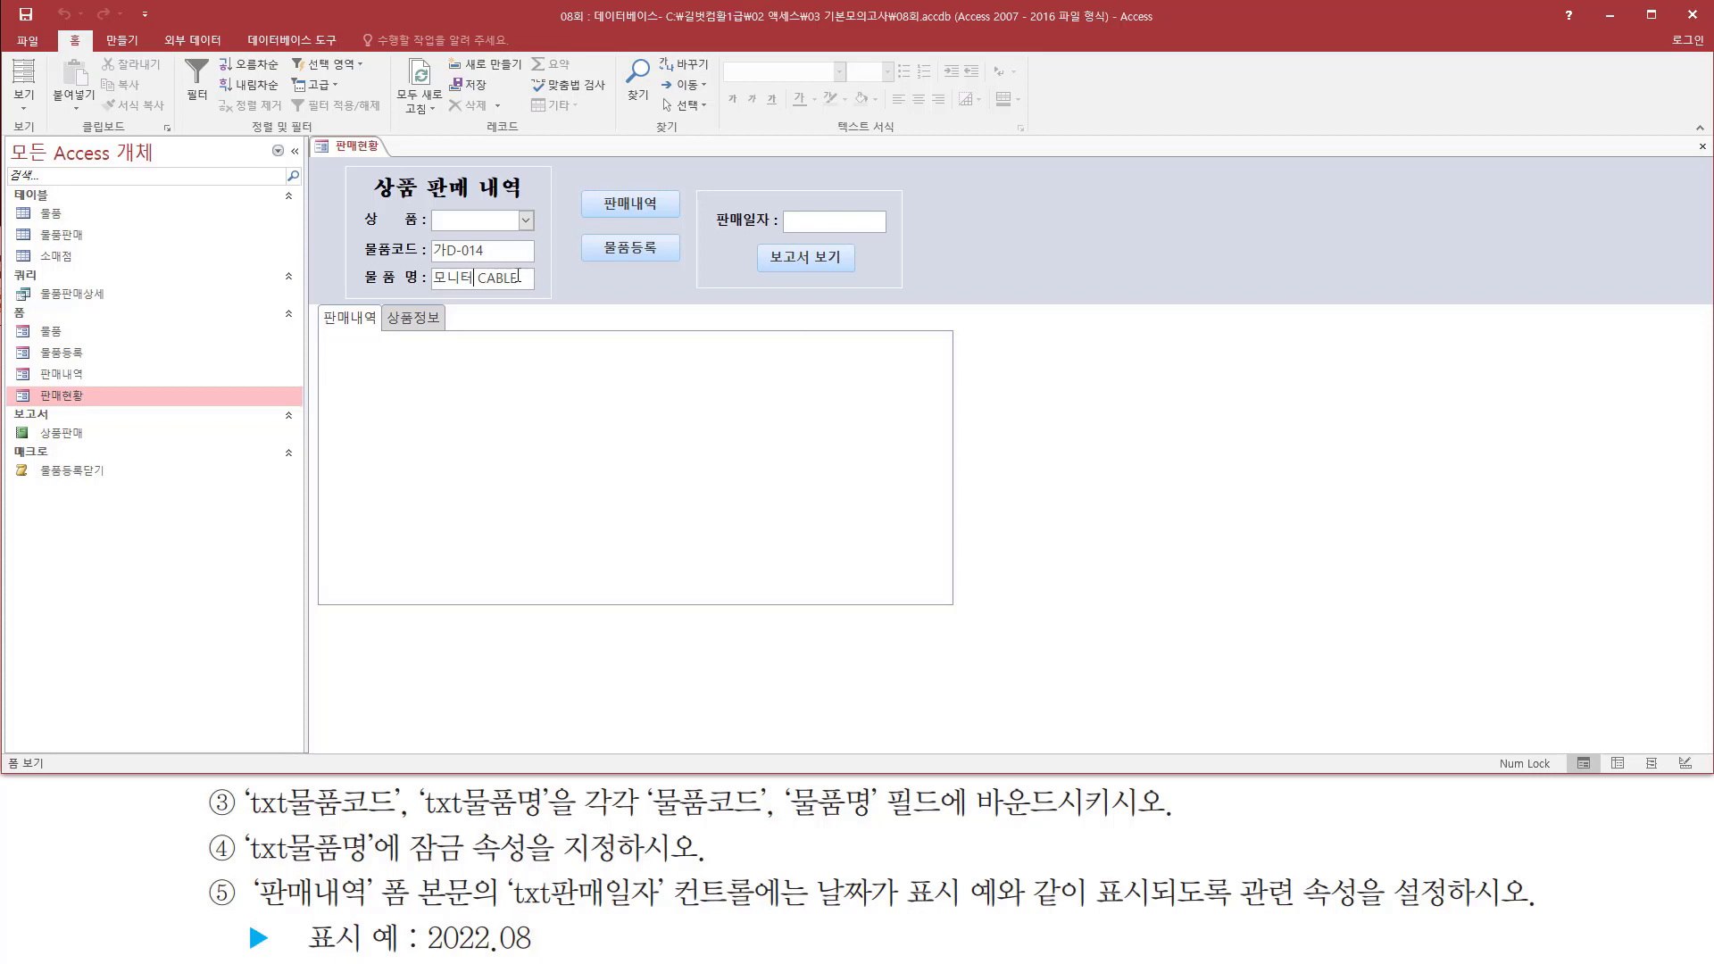
click(519, 278)
Close the 판매현황 form and save its design changes.
click(62, 375)
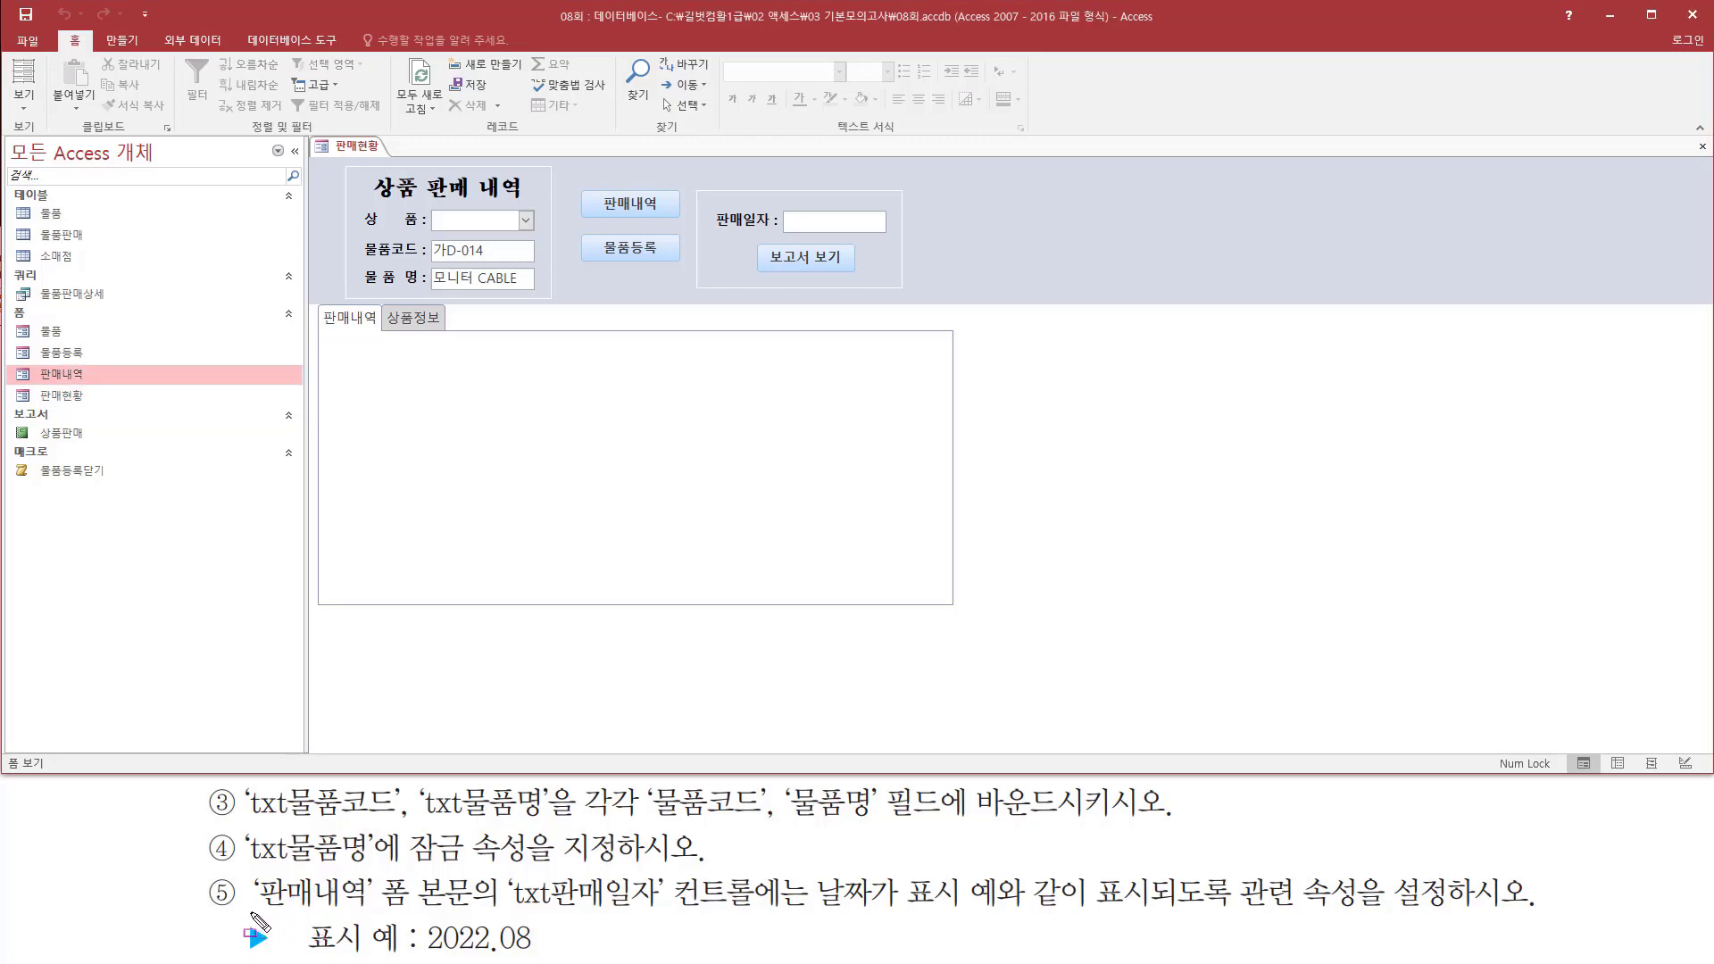
drag(250, 912, 422, 912)
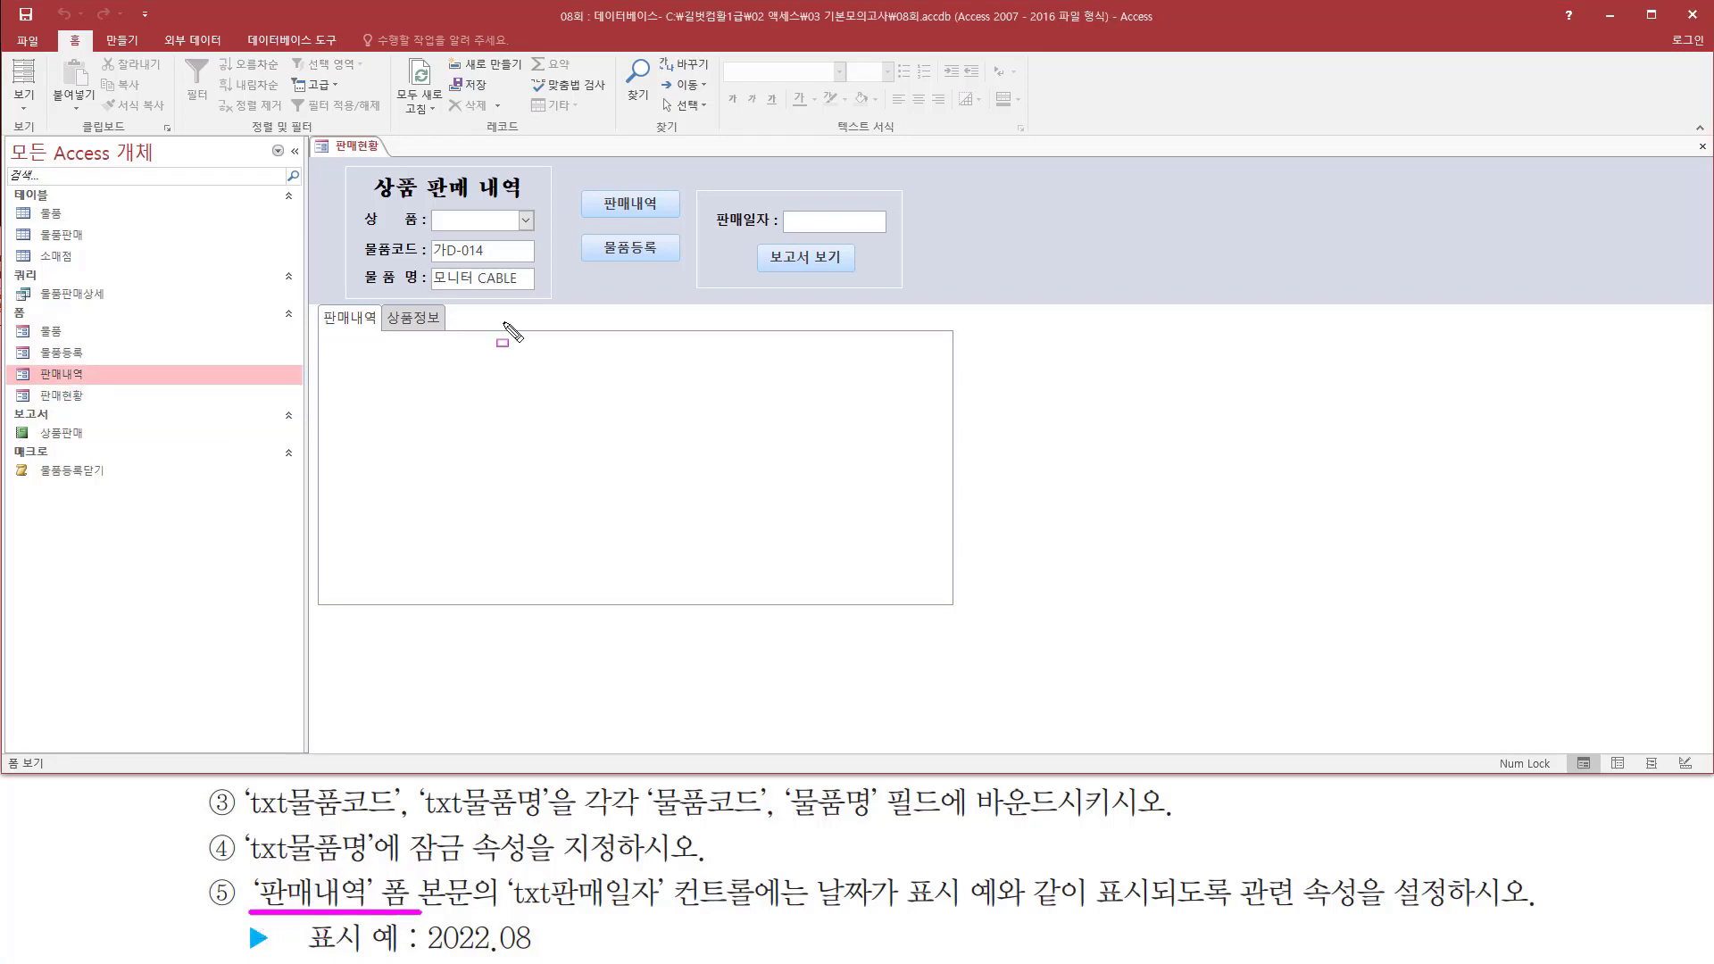
drag(328, 134, 391, 160)
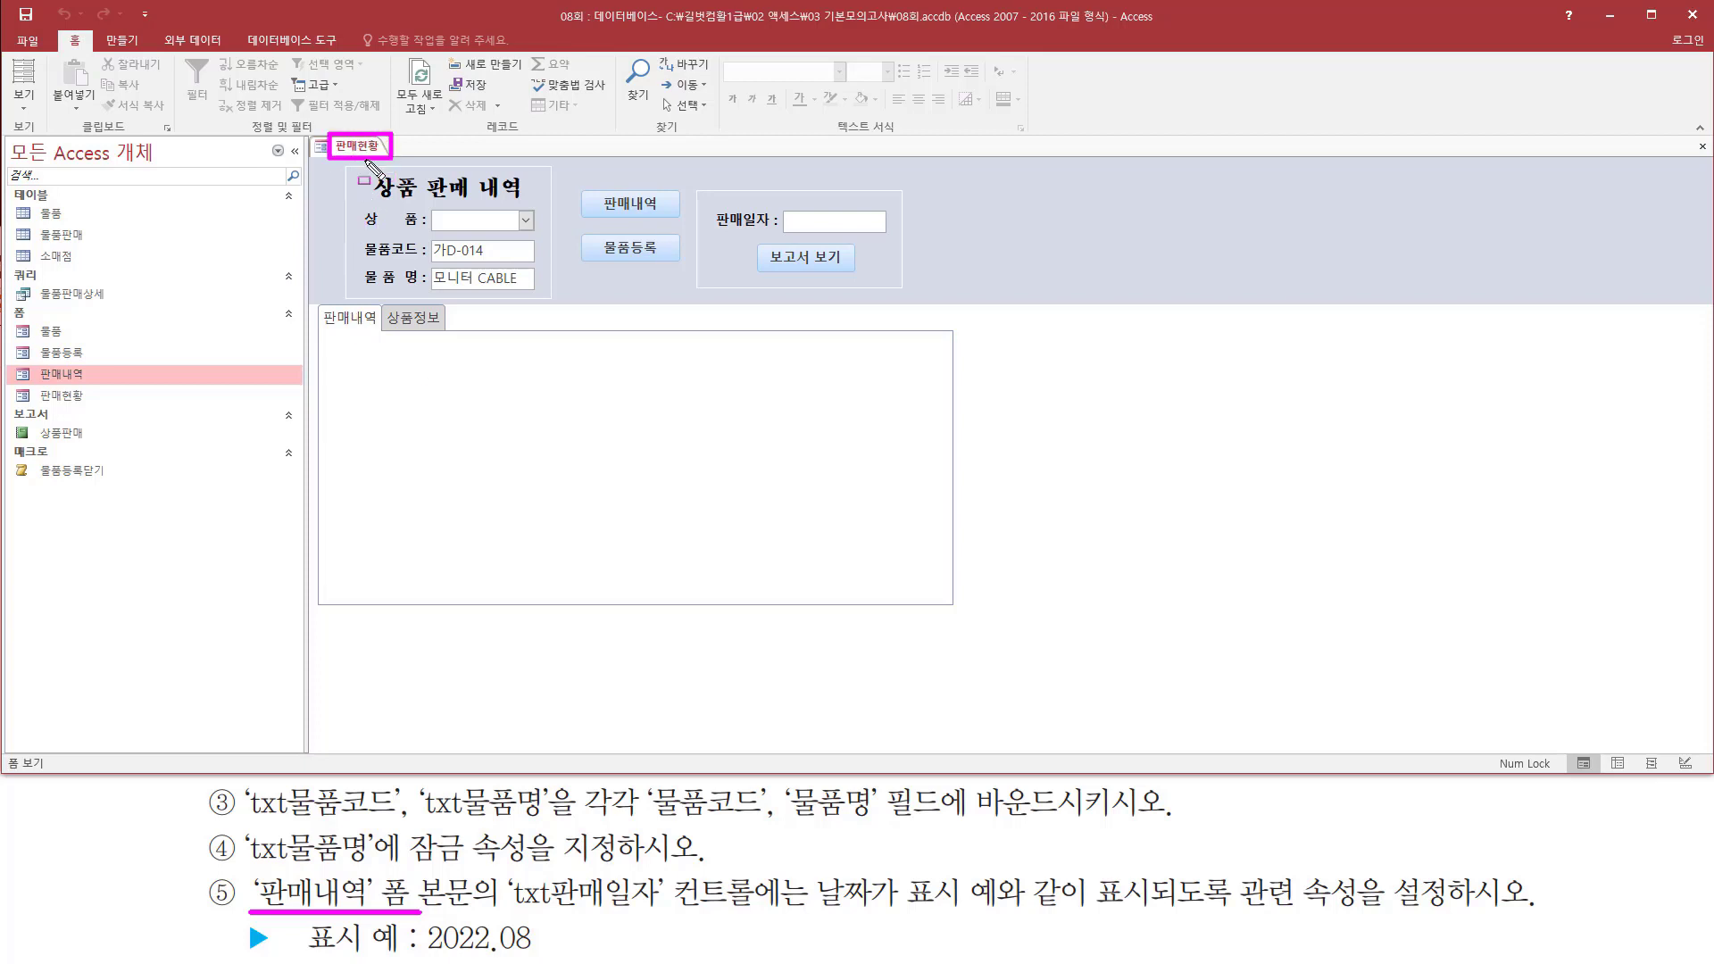
key(Escape)
right_click(365, 147)
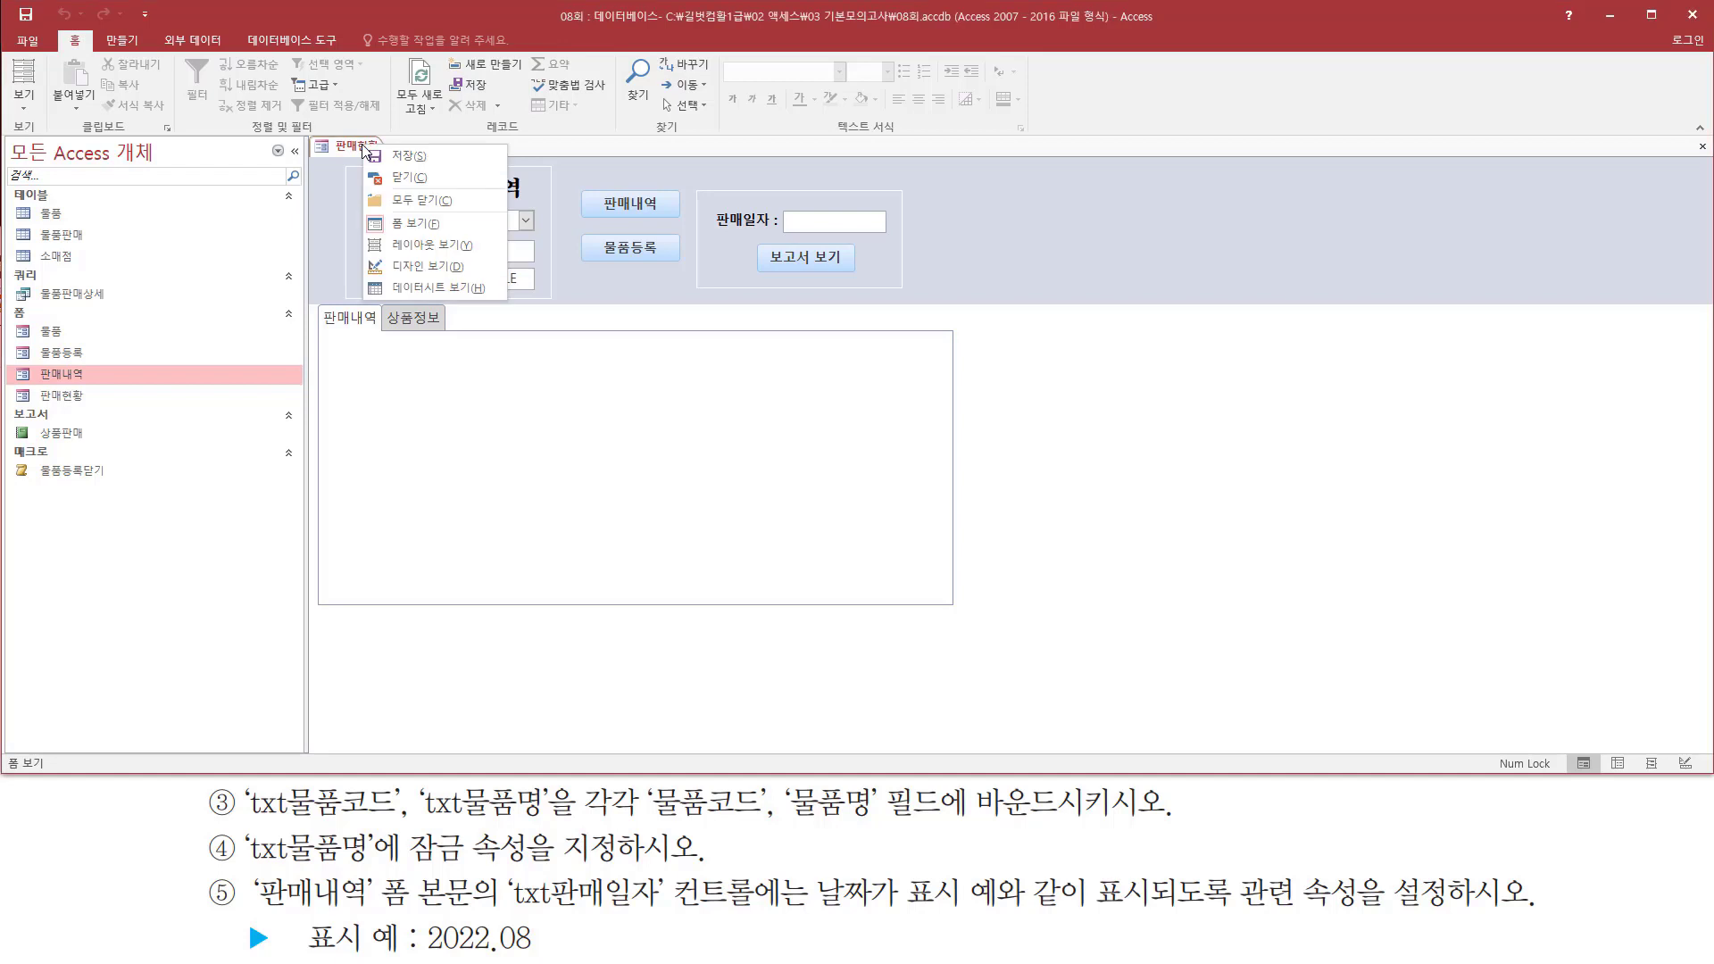
click(397, 177)
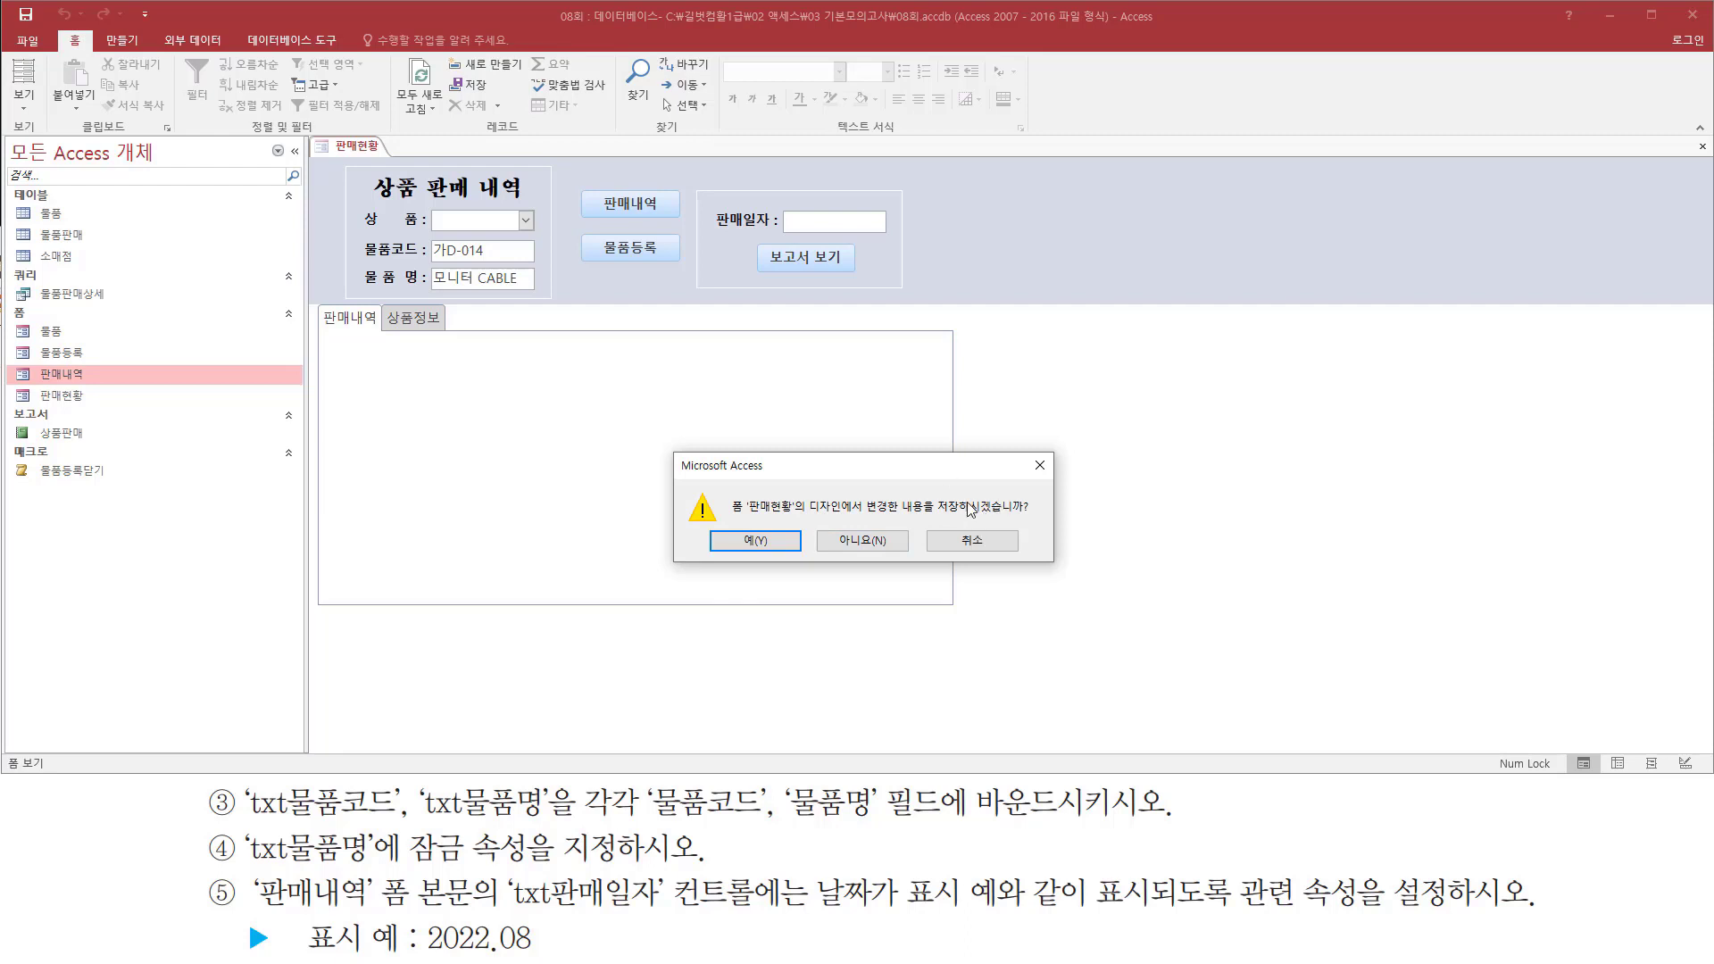
click(755, 541)
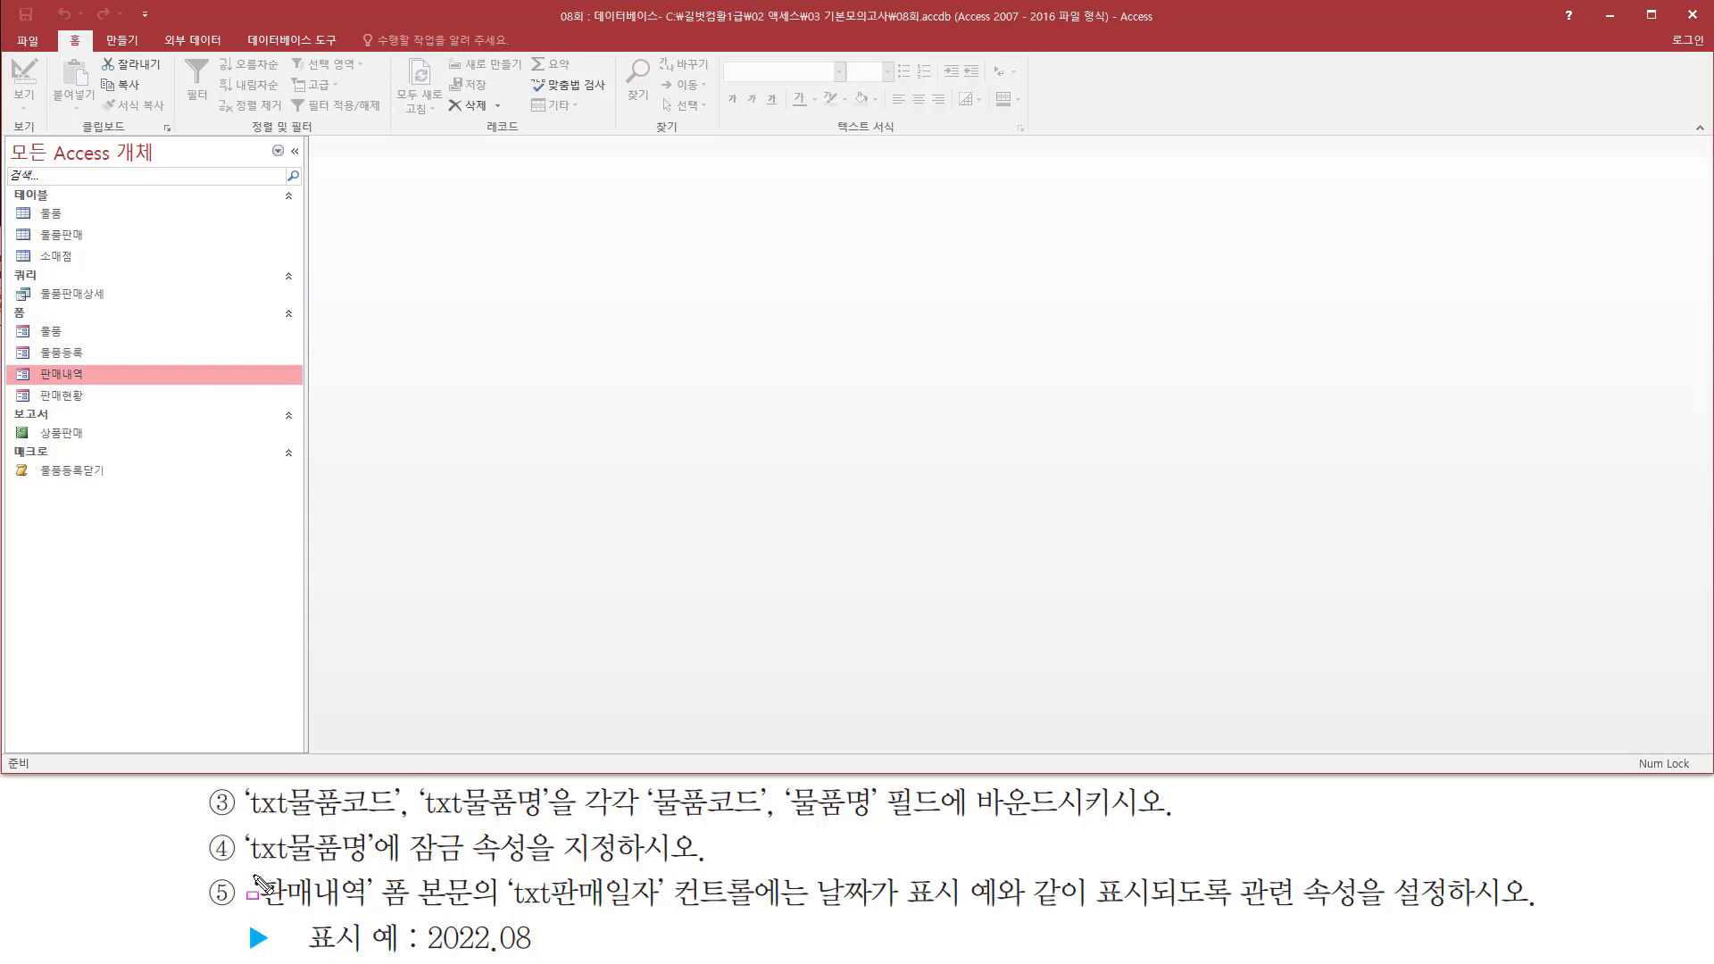
Open the 판매내역 form and compare the dates in the 판매일자 column with the required display format 2022.08.
drag(247, 870, 379, 912)
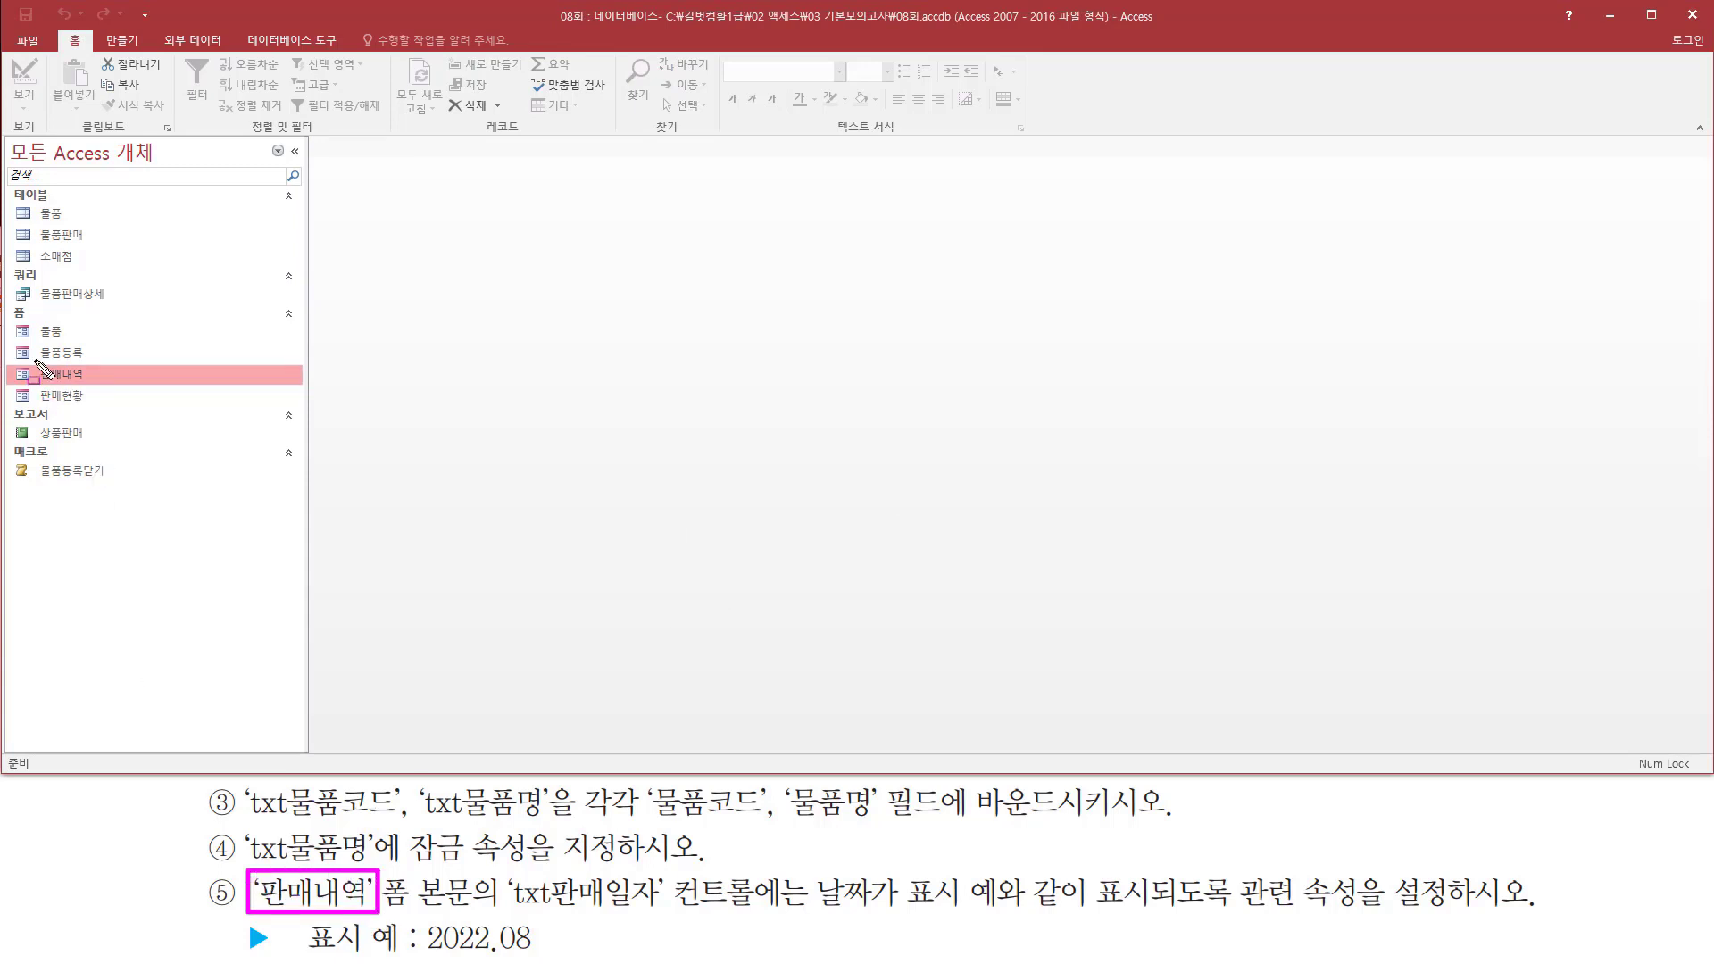
drag(34, 358, 108, 389)
key(Escape)
double_click(84, 377)
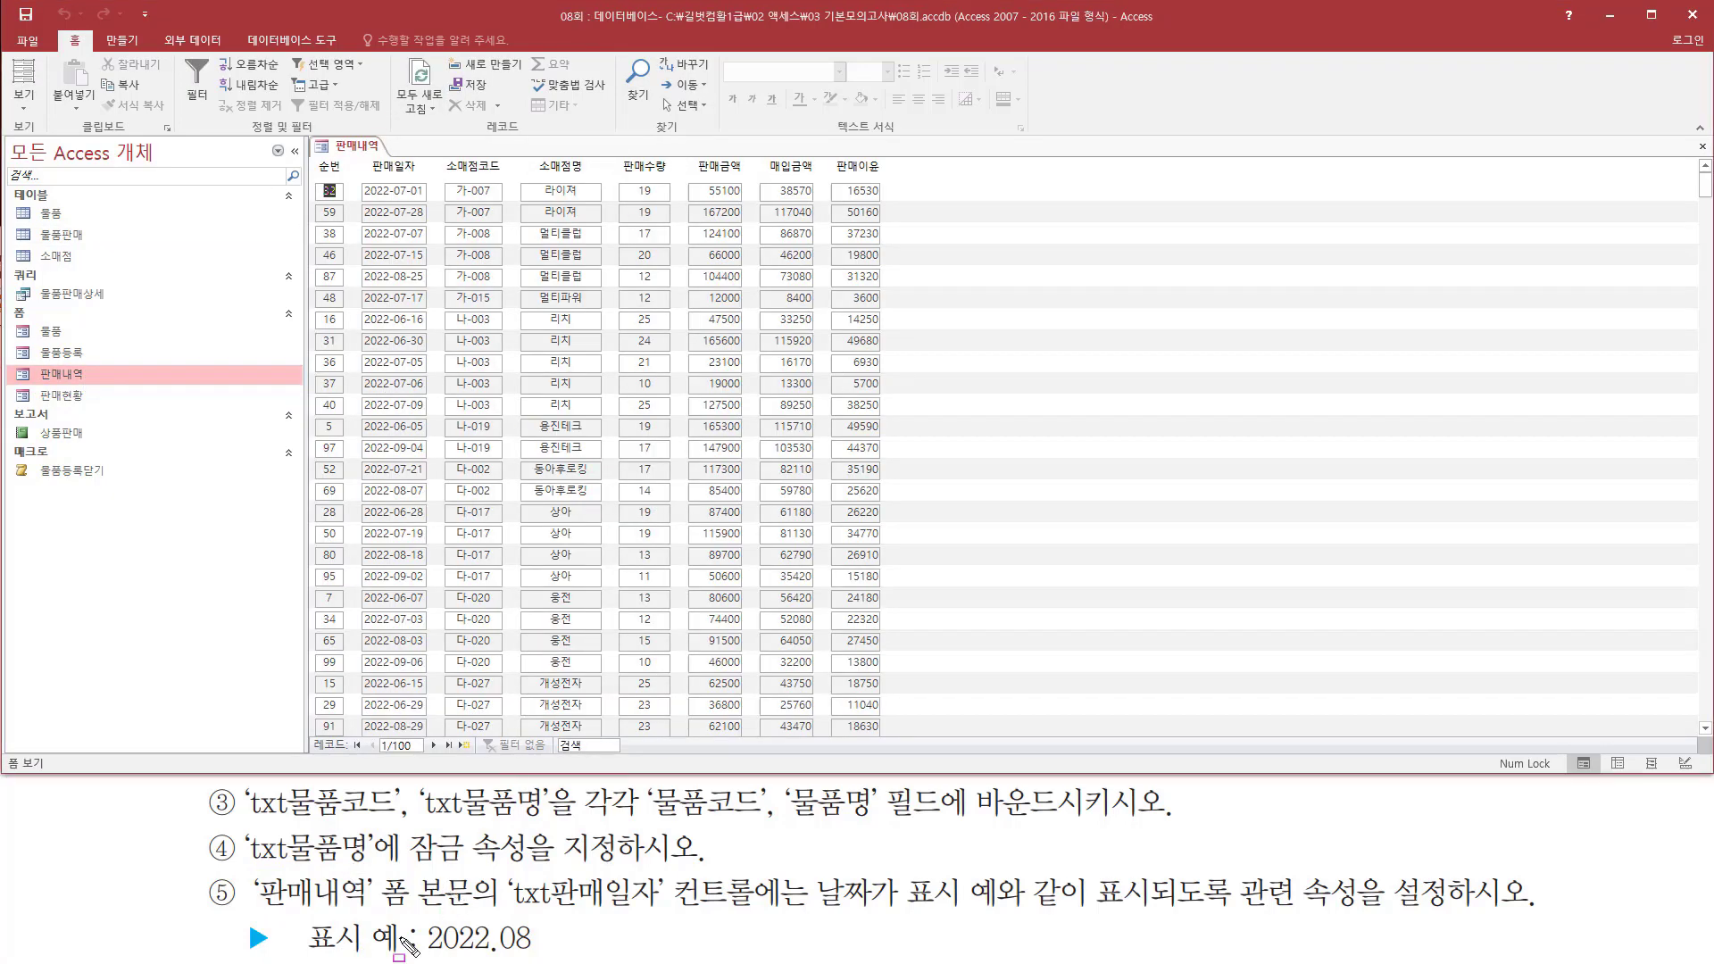
mouse_move(376, 868)
mouse_down()
mouse_move(396, 912)
mouse_move(754, 916)
mouse_up()
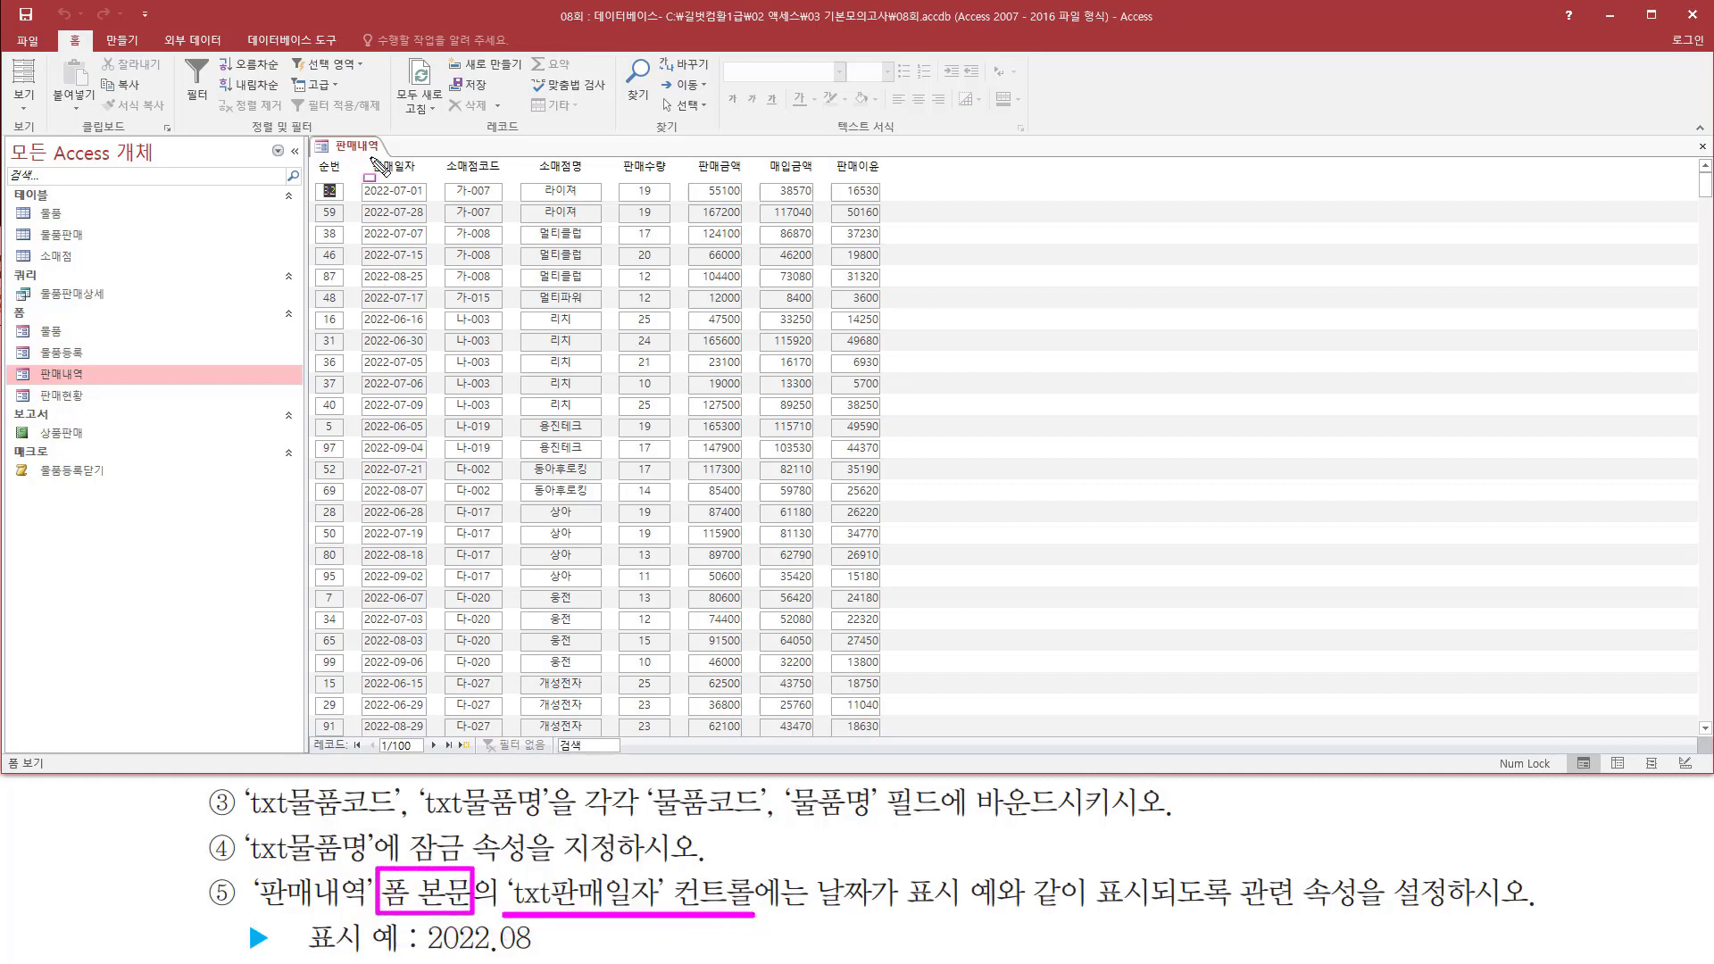
drag(369, 158, 423, 174)
mouse_move(360, 184)
mouse_down()
mouse_move(454, 755)
mouse_move(438, 744)
mouse_up()
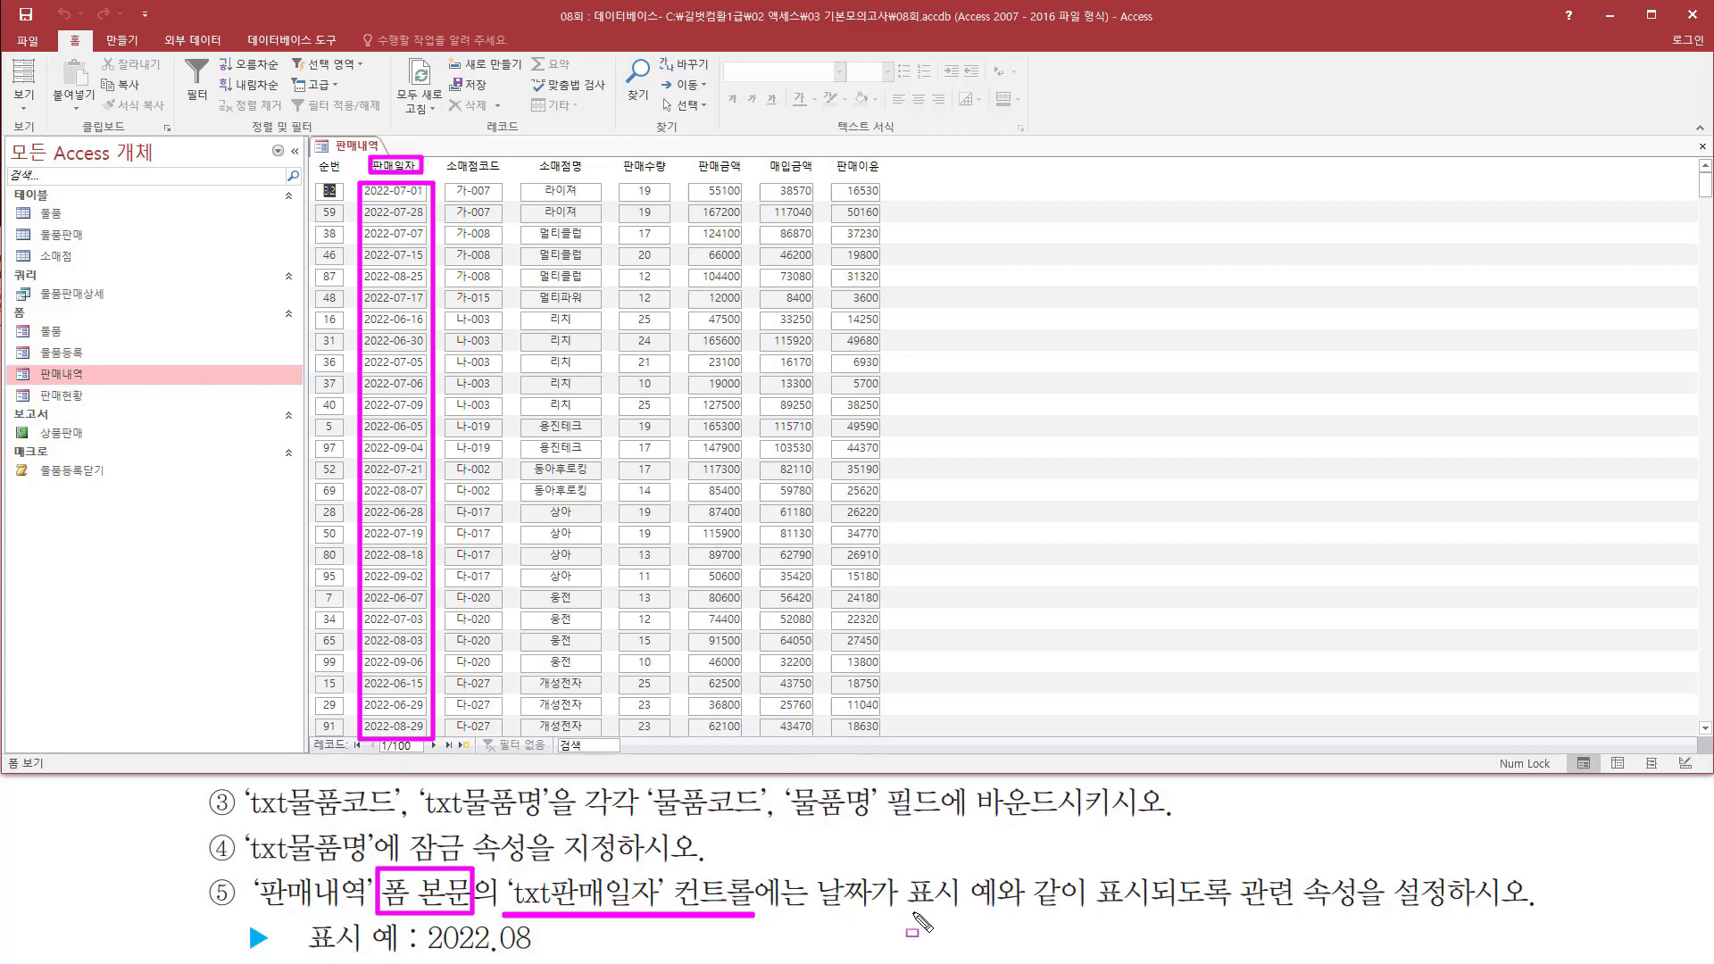
drag(898, 913, 998, 913)
mouse_move(1237, 869)
mouse_down()
mouse_move(1269, 919)
mouse_move(1459, 918)
mouse_up()
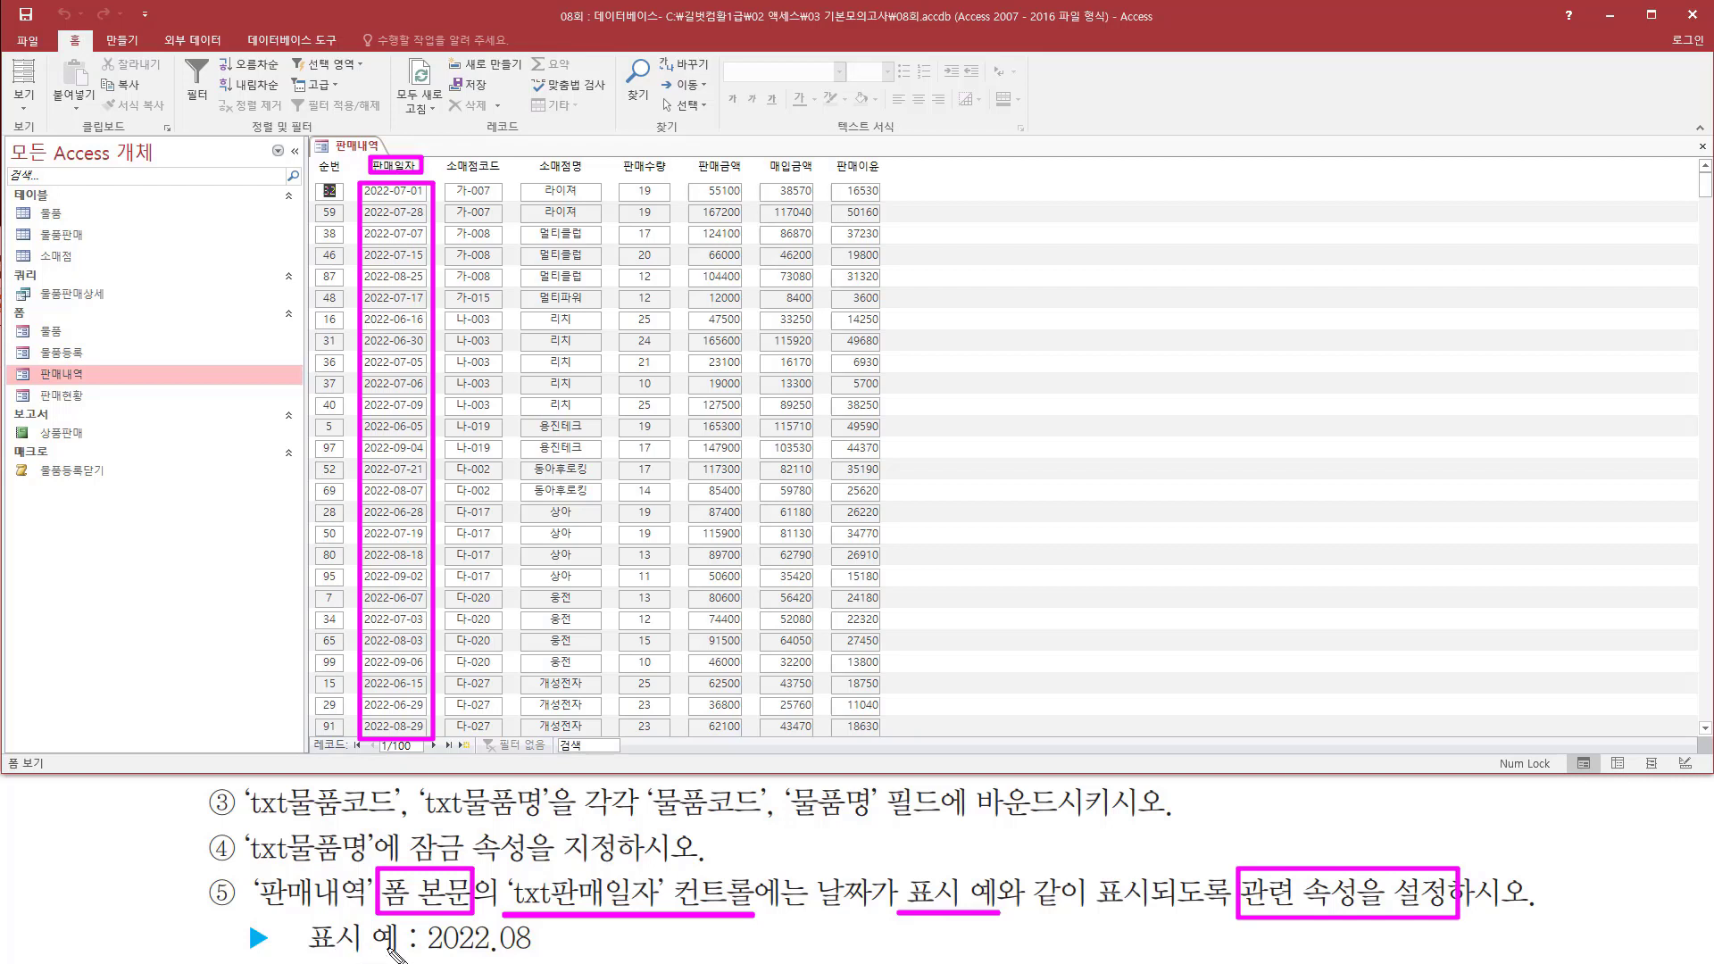
drag(423, 960, 559, 961)
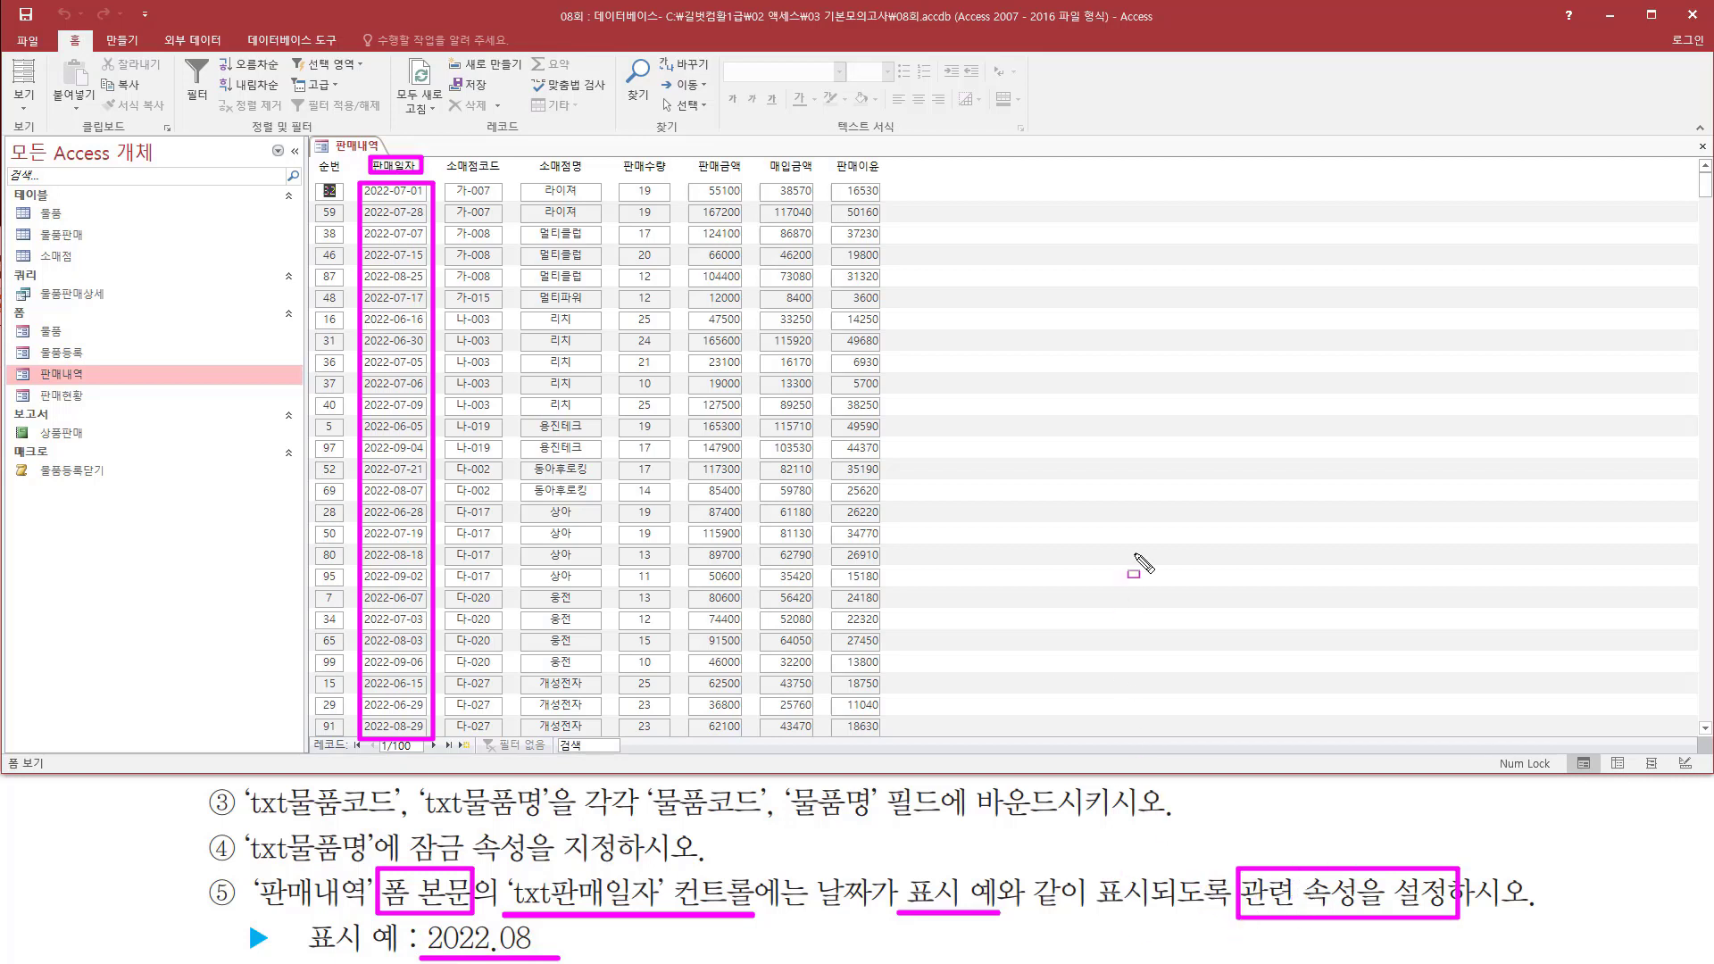
key(Escape)
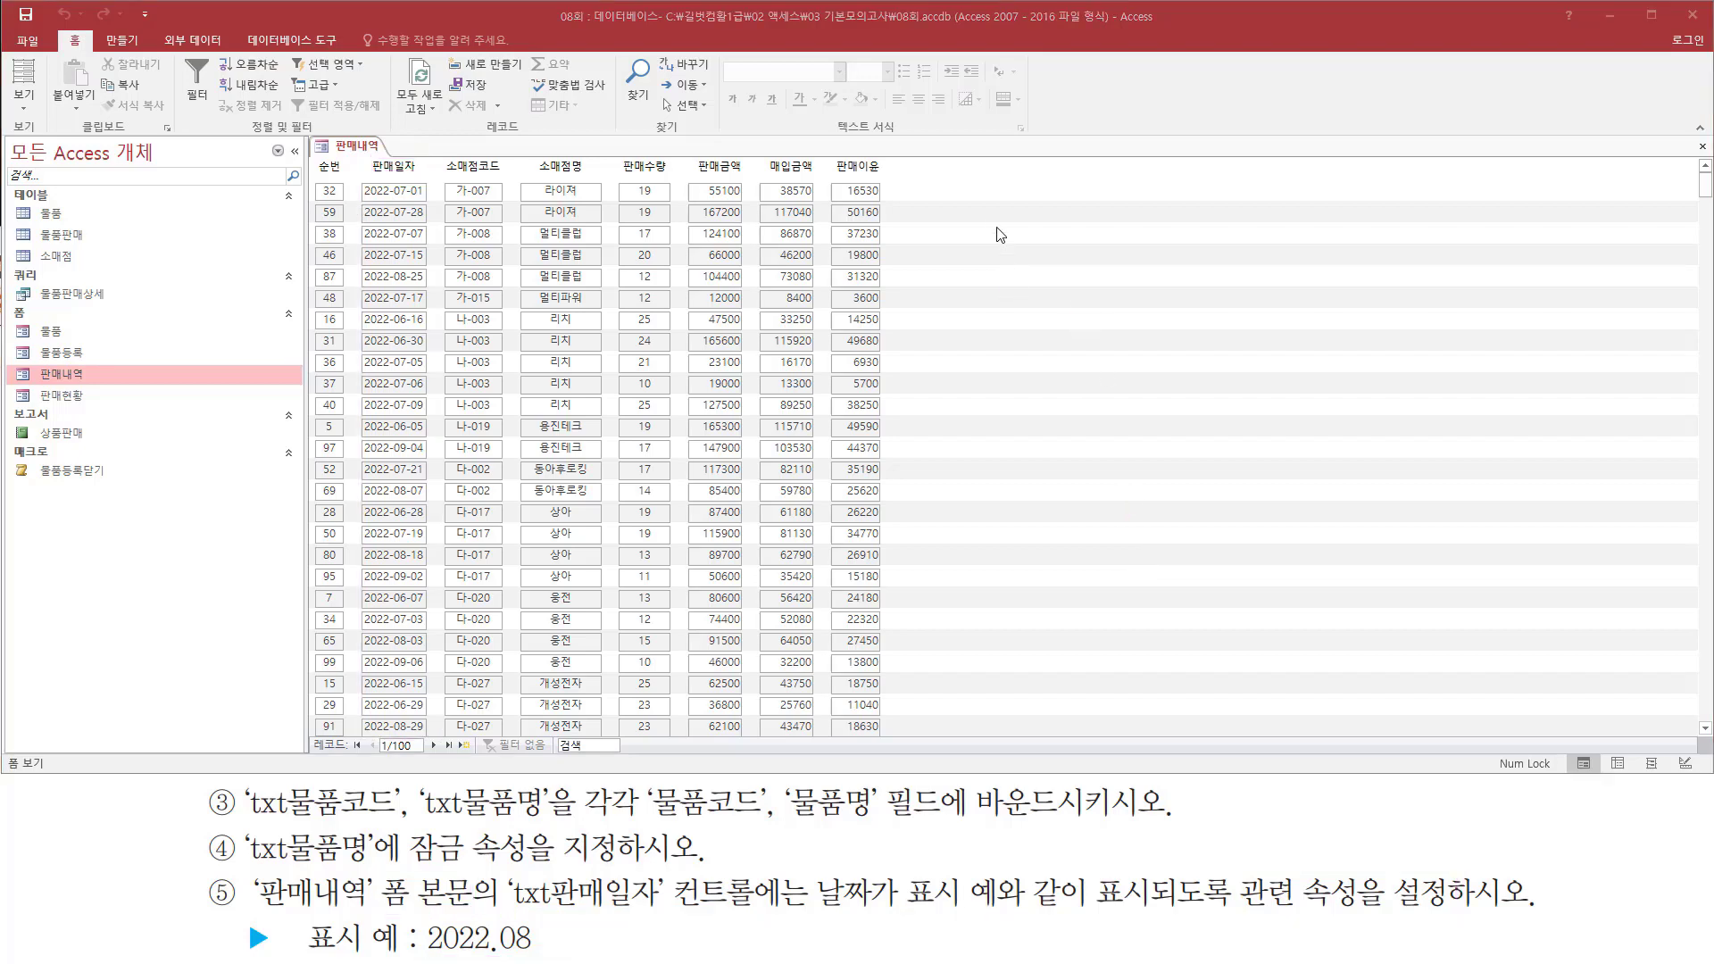
Switch the 판매내역 form to Design view and show the format properties of the txt판매일자 text box in the 본문 section.
right_click(989, 217)
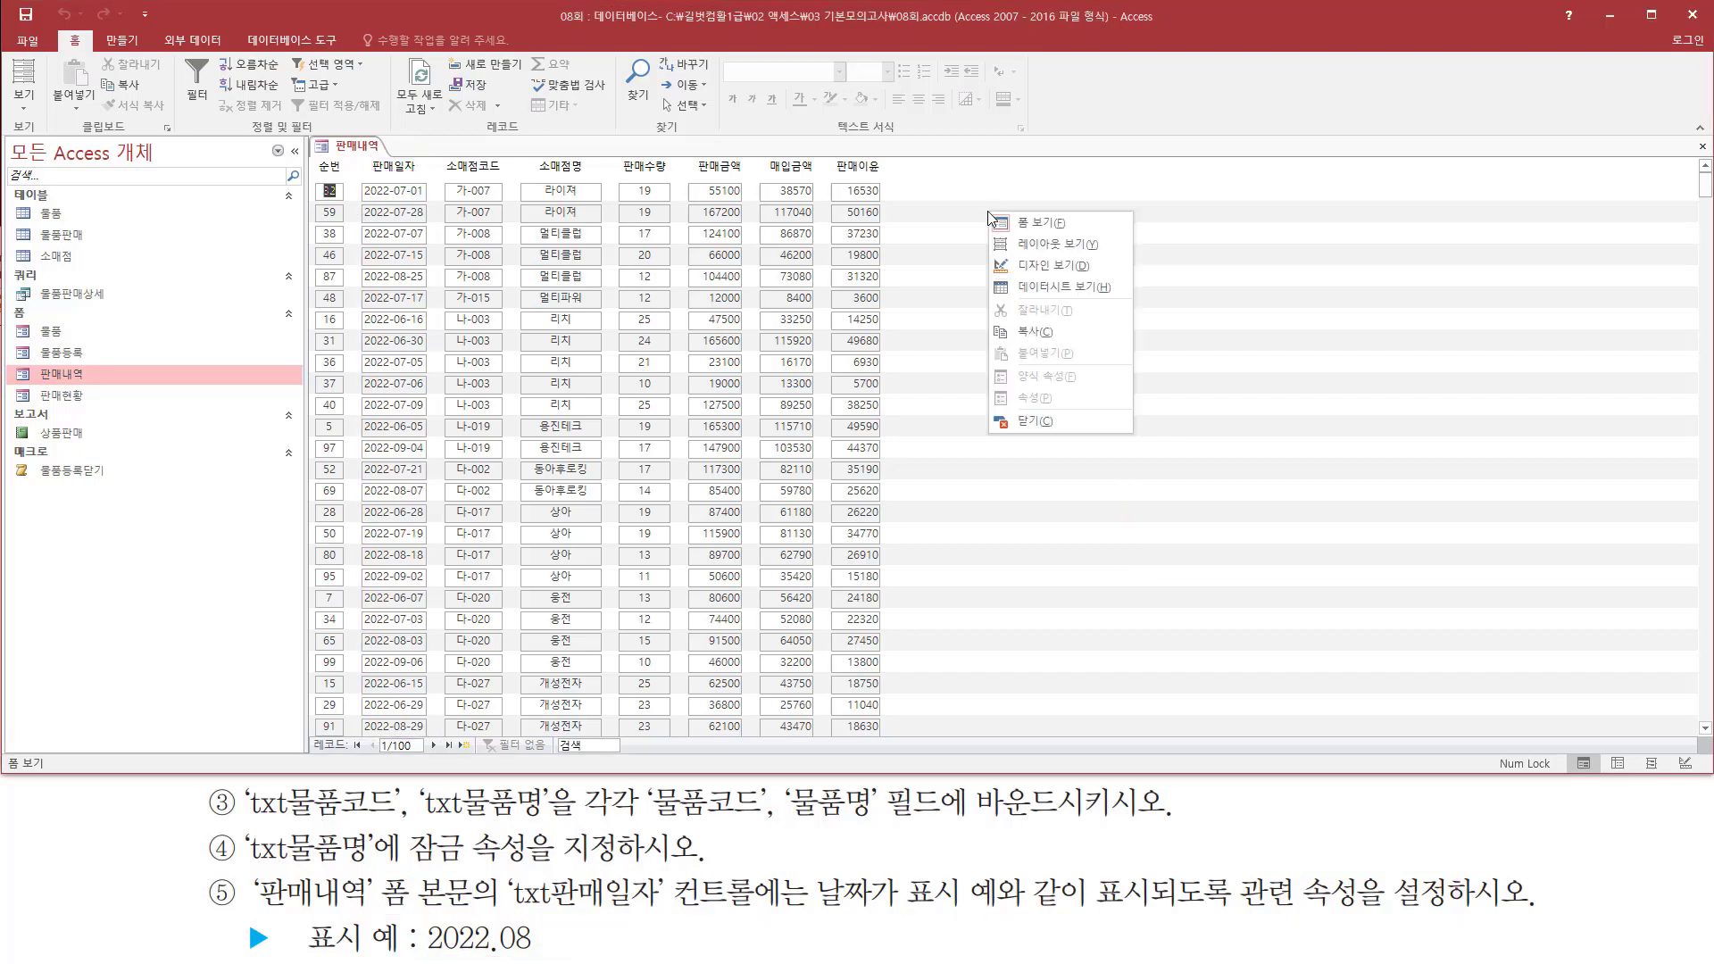
click(1032, 266)
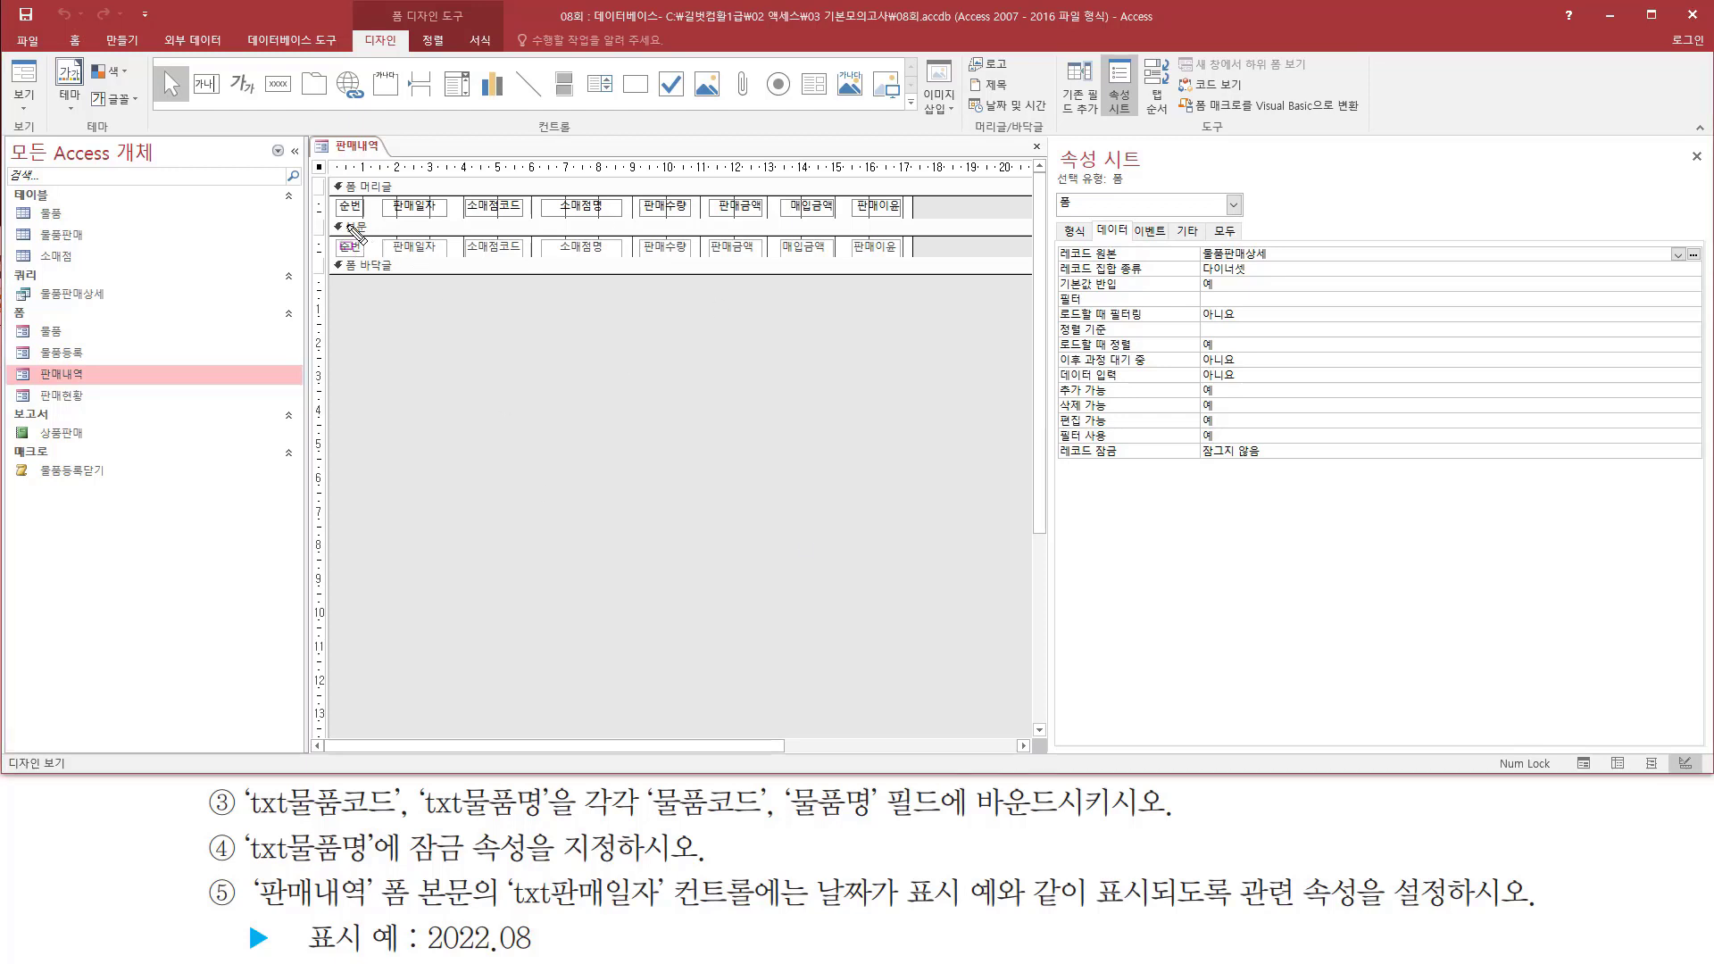
mouse_move(317, 214)
mouse_down()
mouse_move(689, 268)
mouse_move(918, 264)
mouse_up()
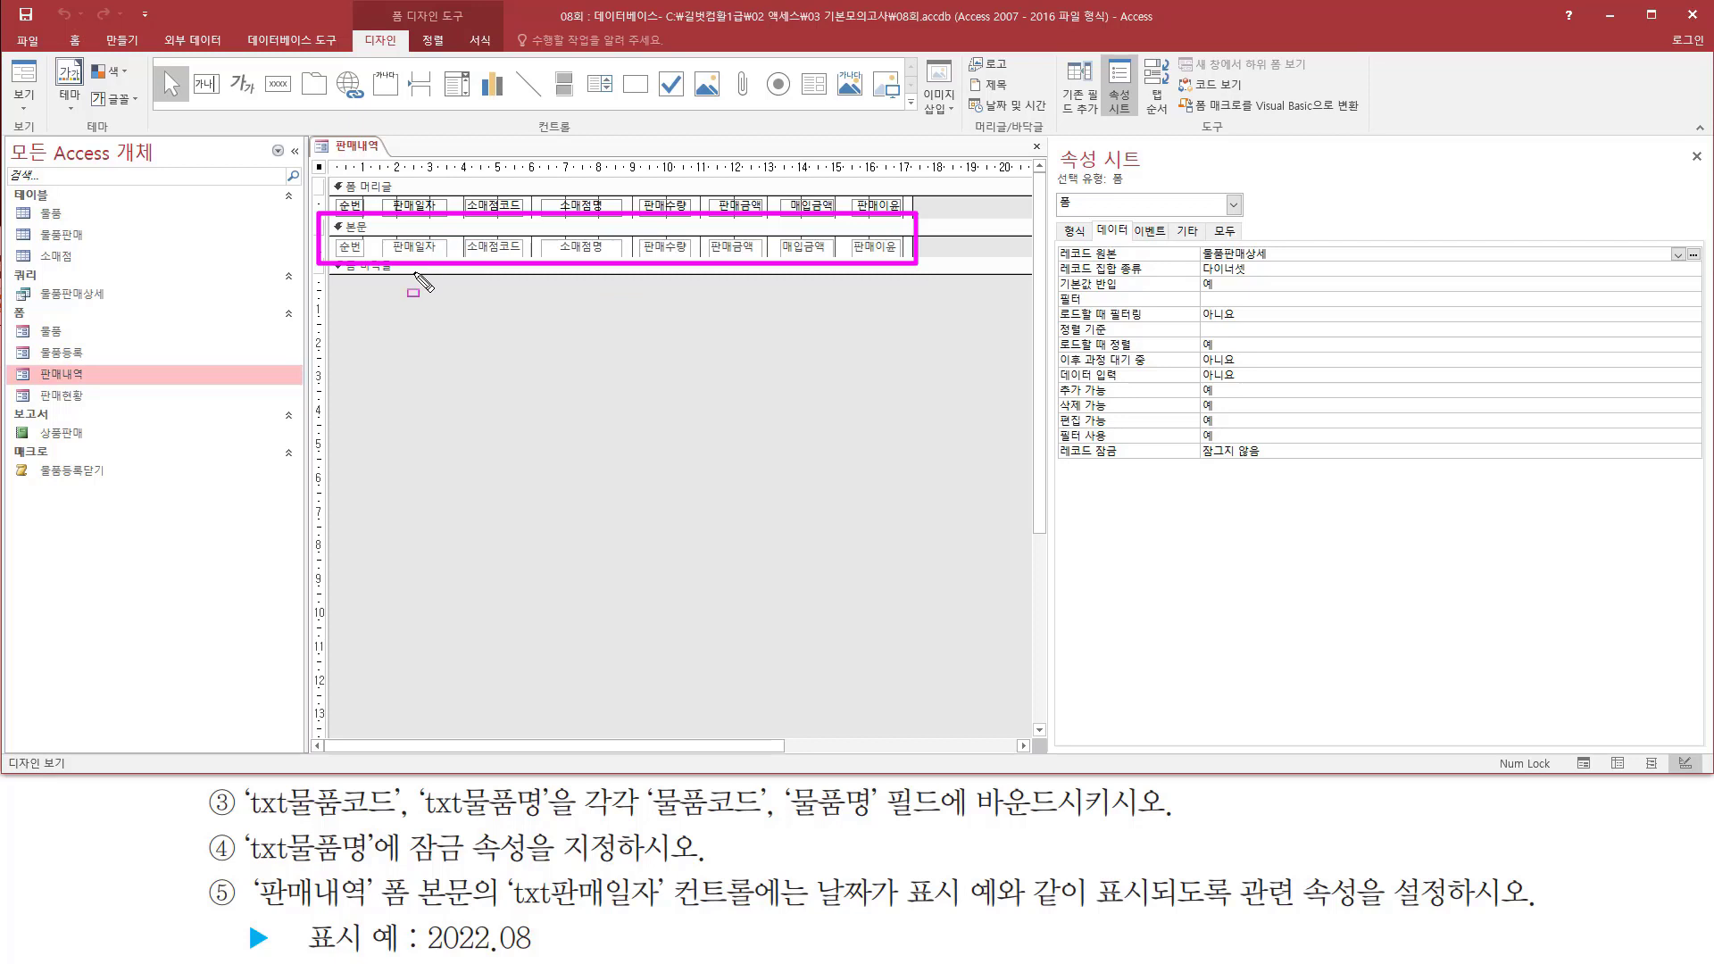
drag(379, 233, 452, 261)
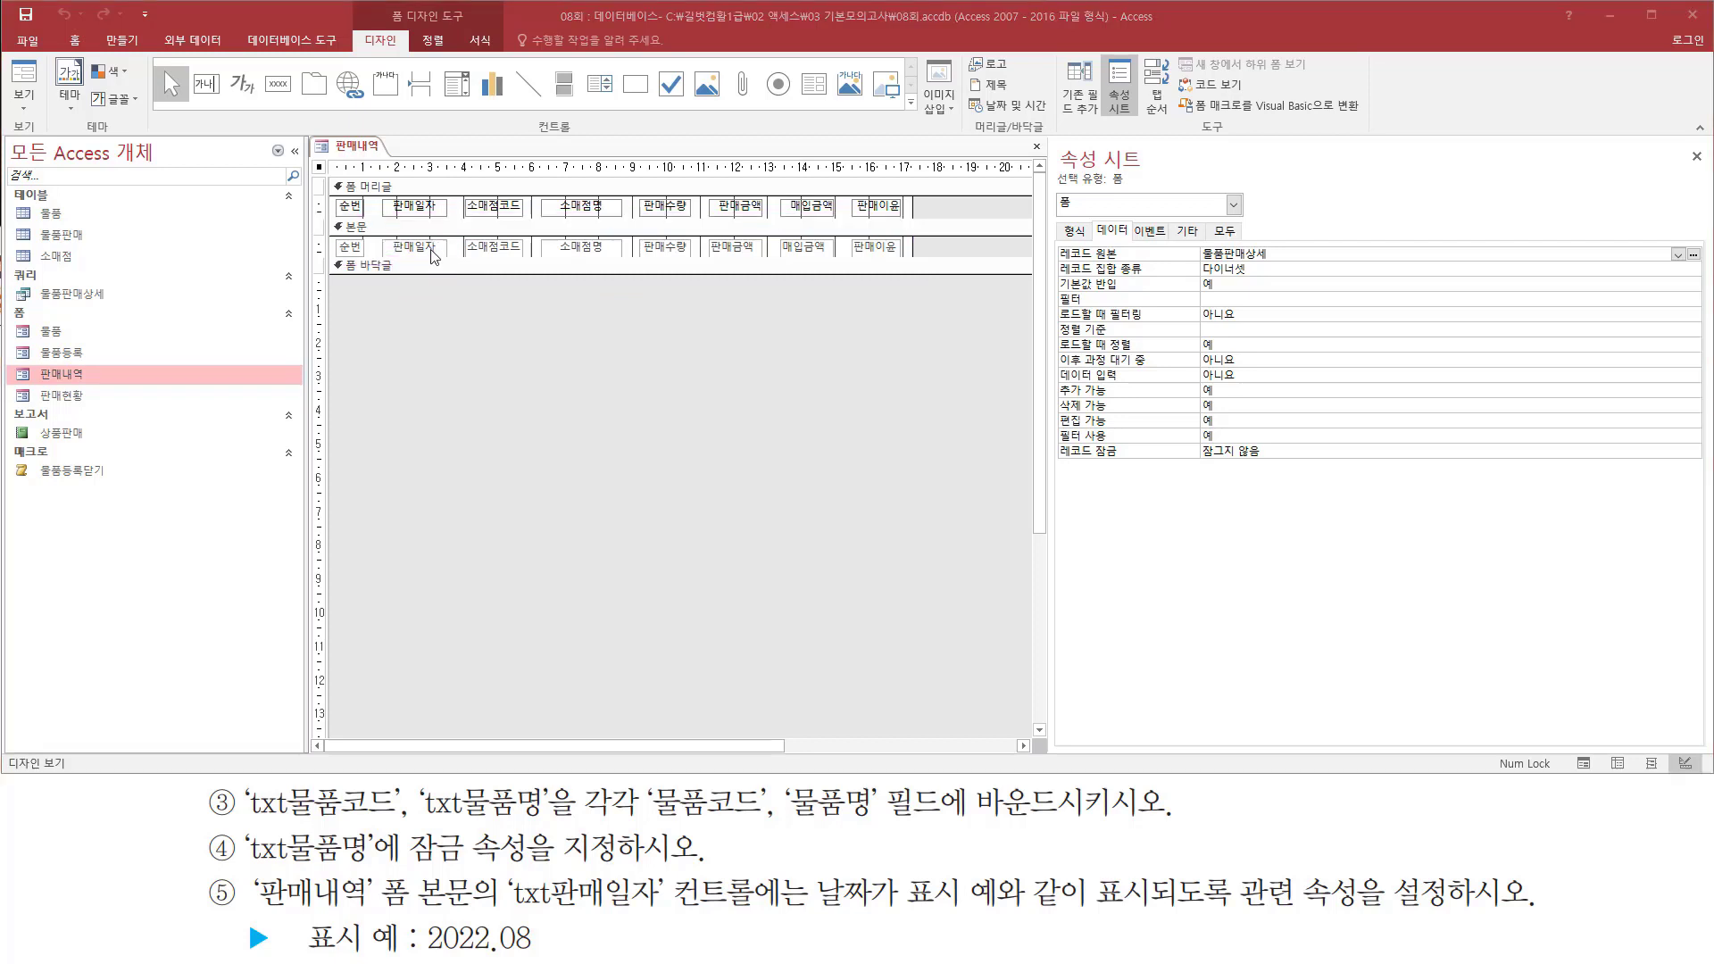
click(435, 250)
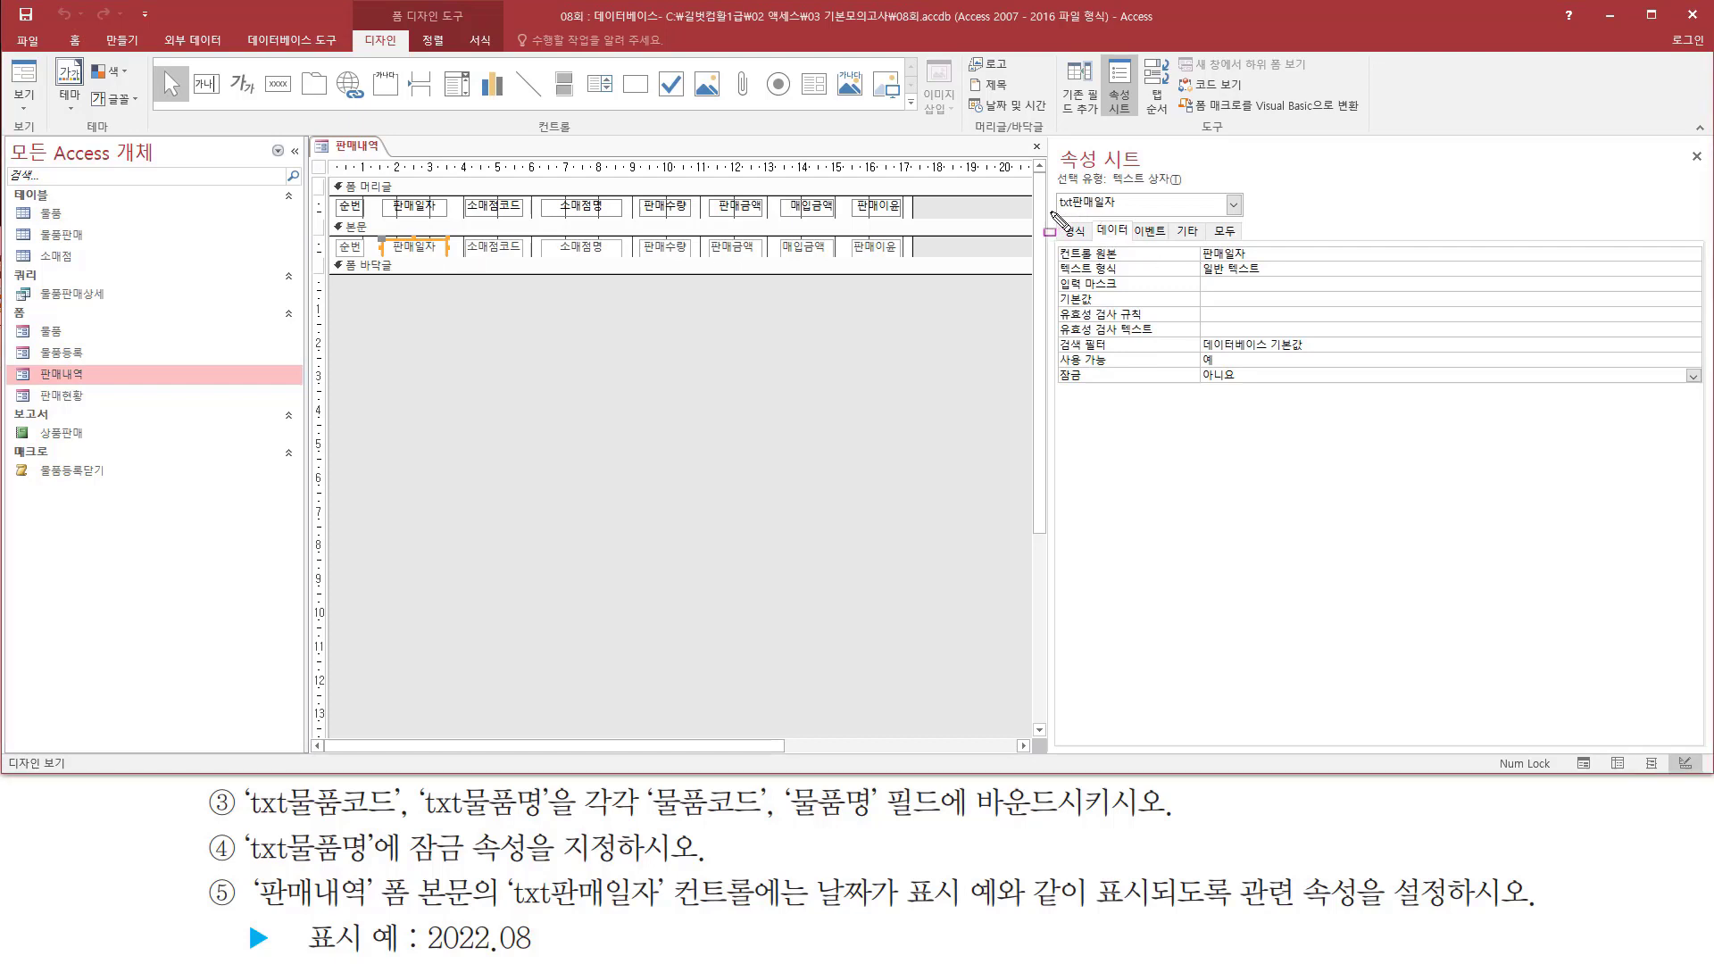
drag(1049, 212, 1127, 212)
drag(1056, 223, 1094, 242)
key(Escape)
click(1080, 236)
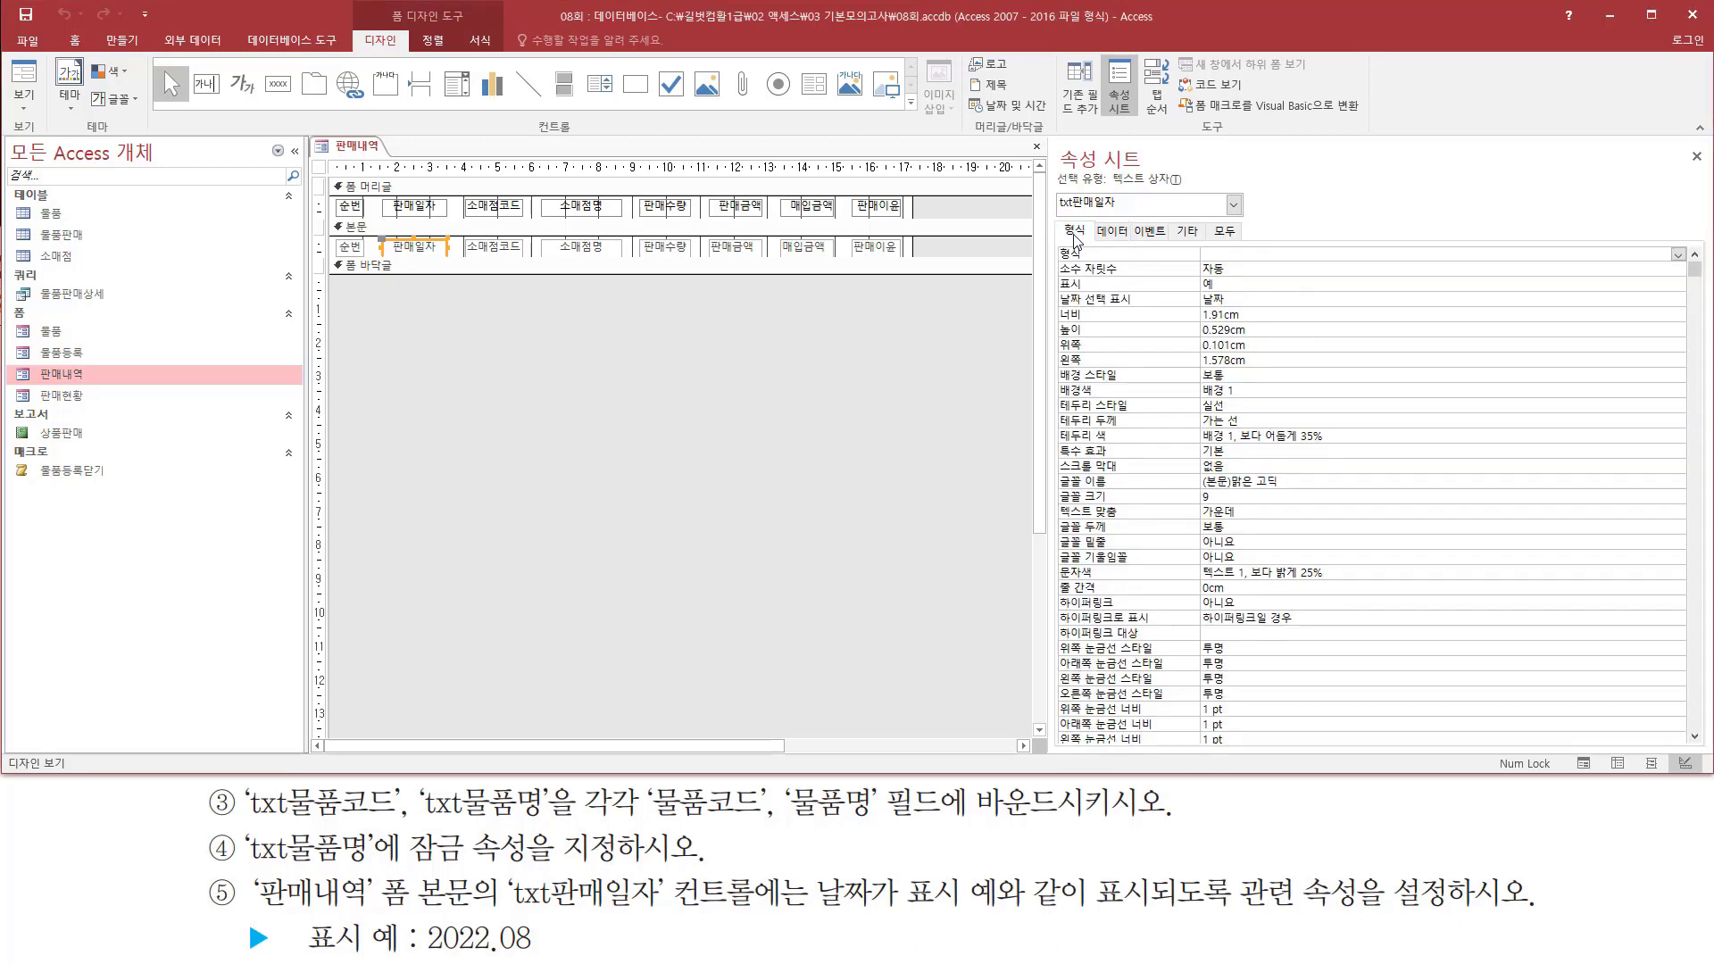
mouse_move(1048, 234)
mouse_down()
mouse_move(1071, 255)
mouse_move(1340, 262)
mouse_up()
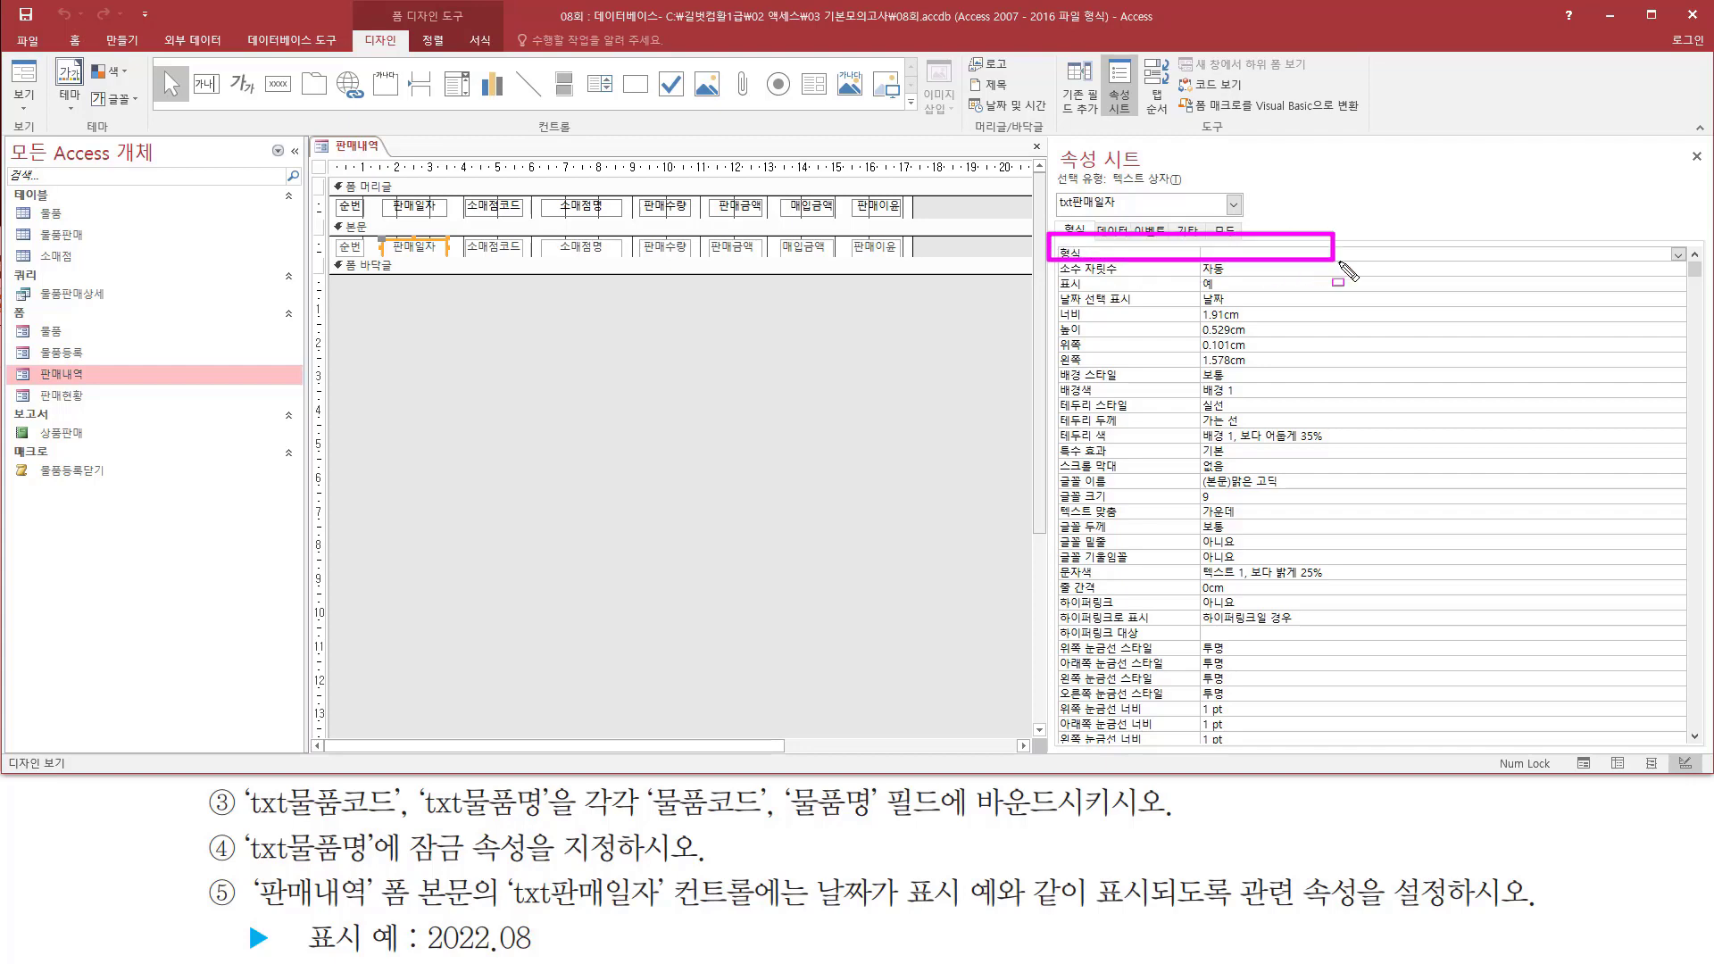
key(Escape)
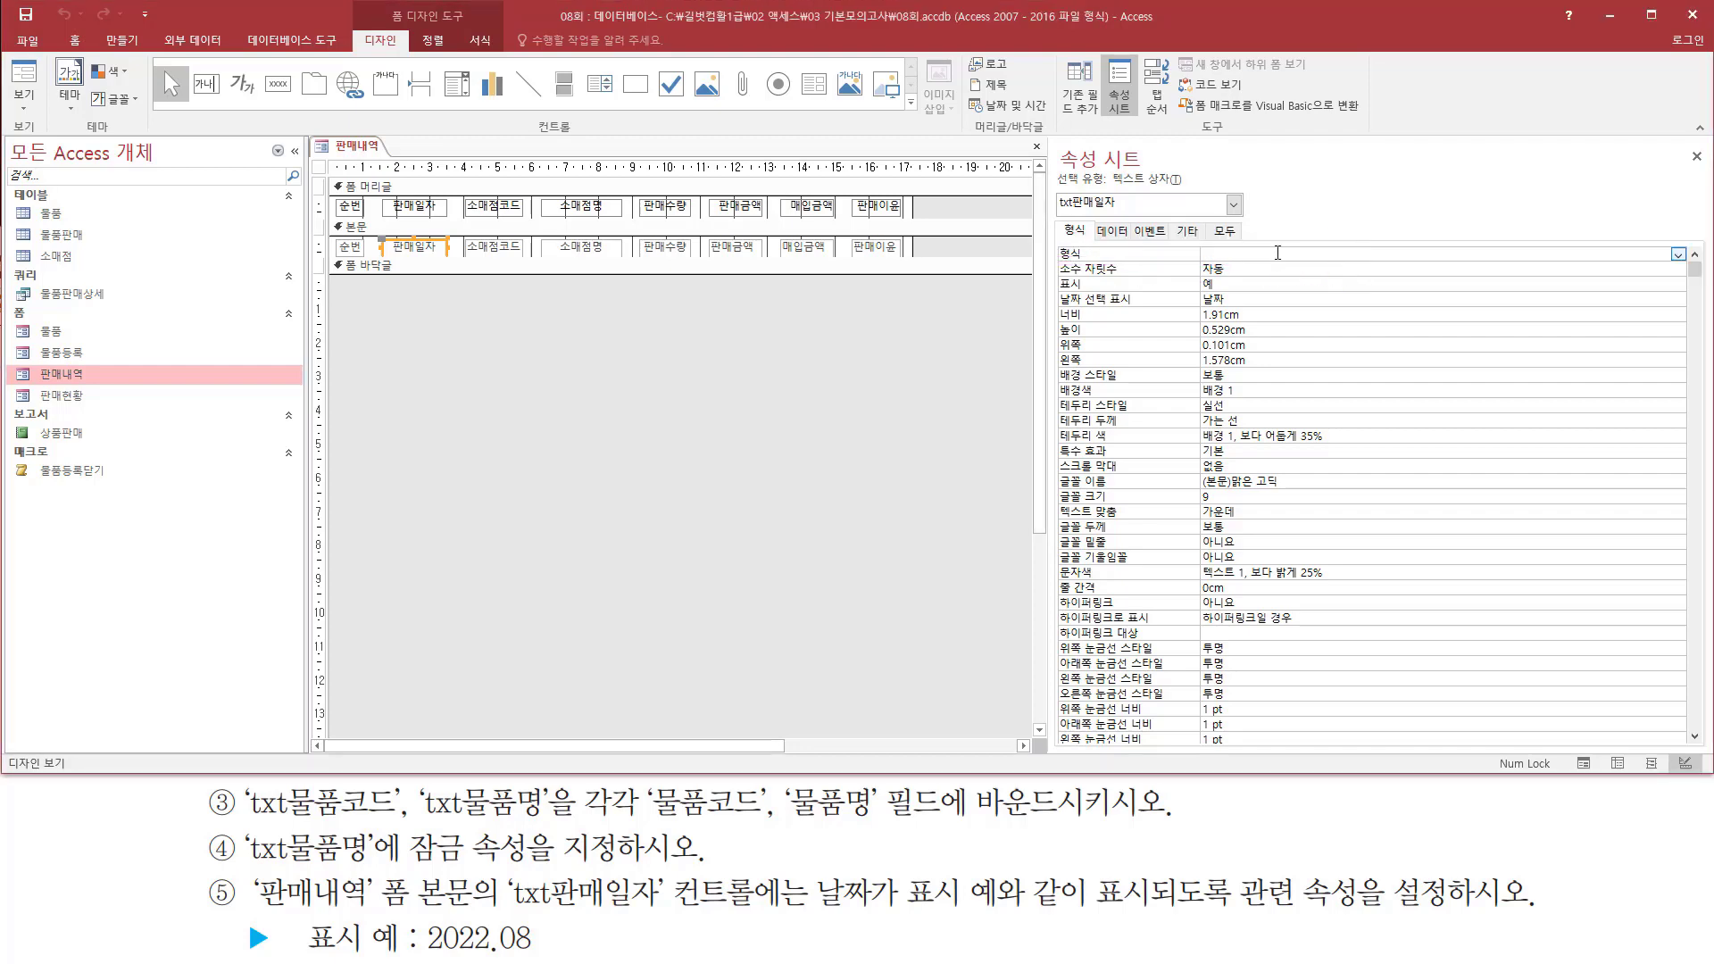
Write the format code yyyy.mm in the memo note and copy it into the format property (형식) of txt판매일자.
click(1275, 252)
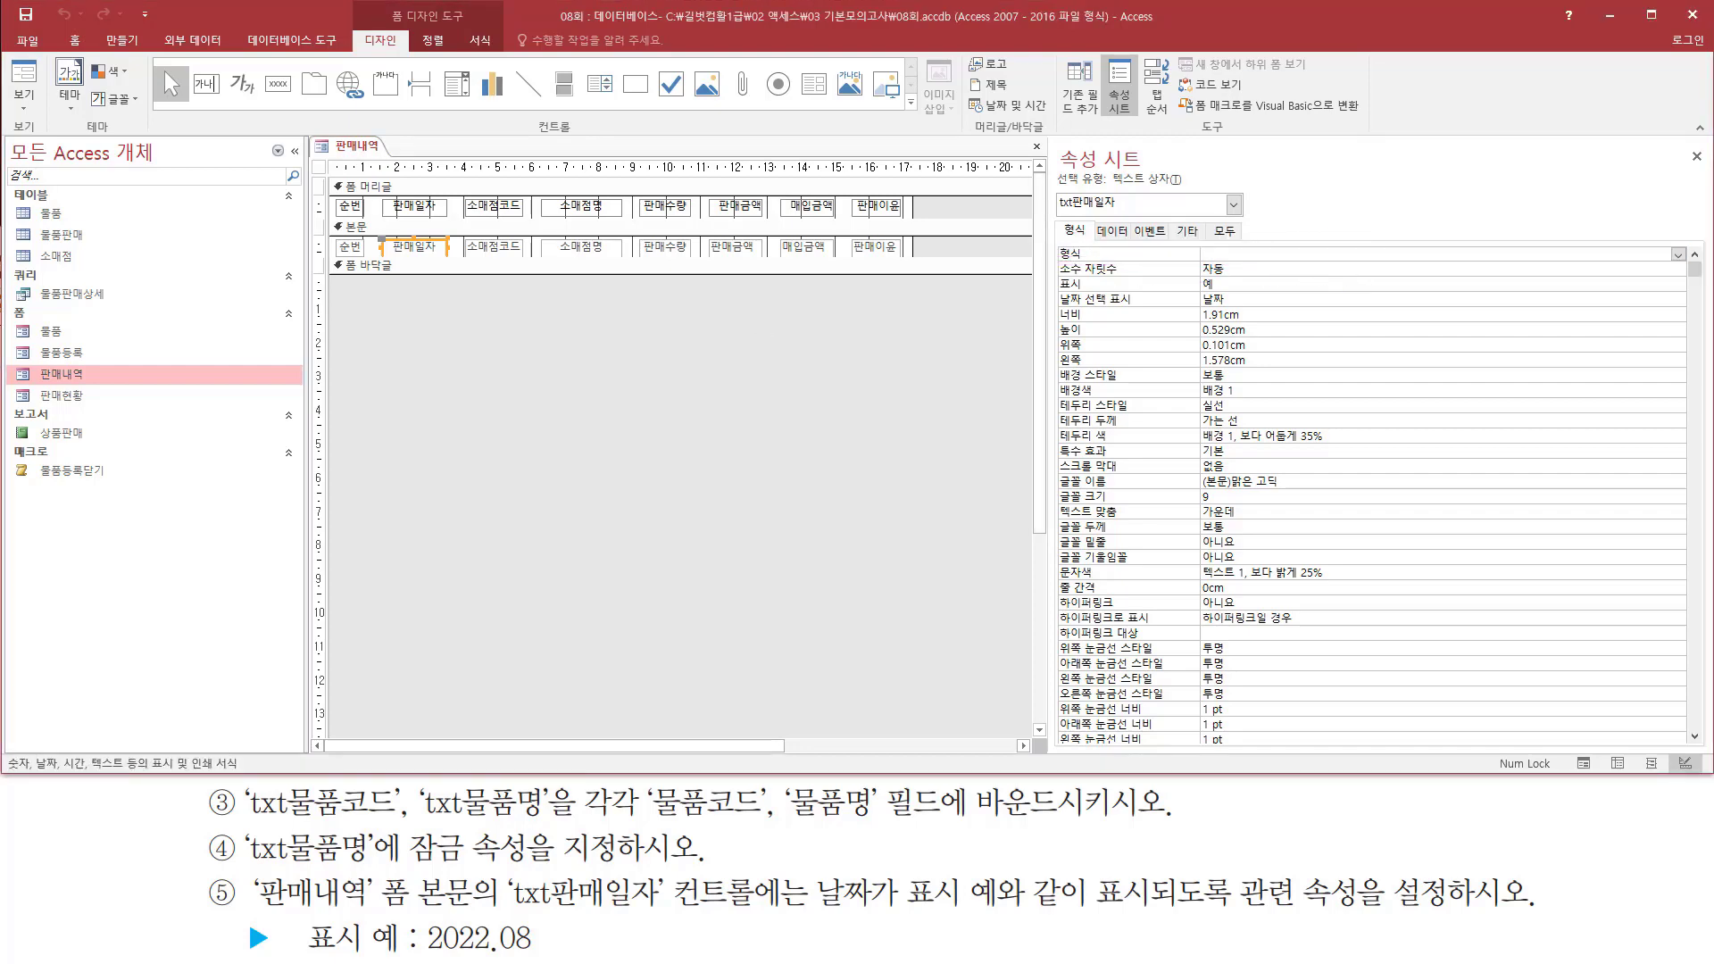
key(alt+Tab)
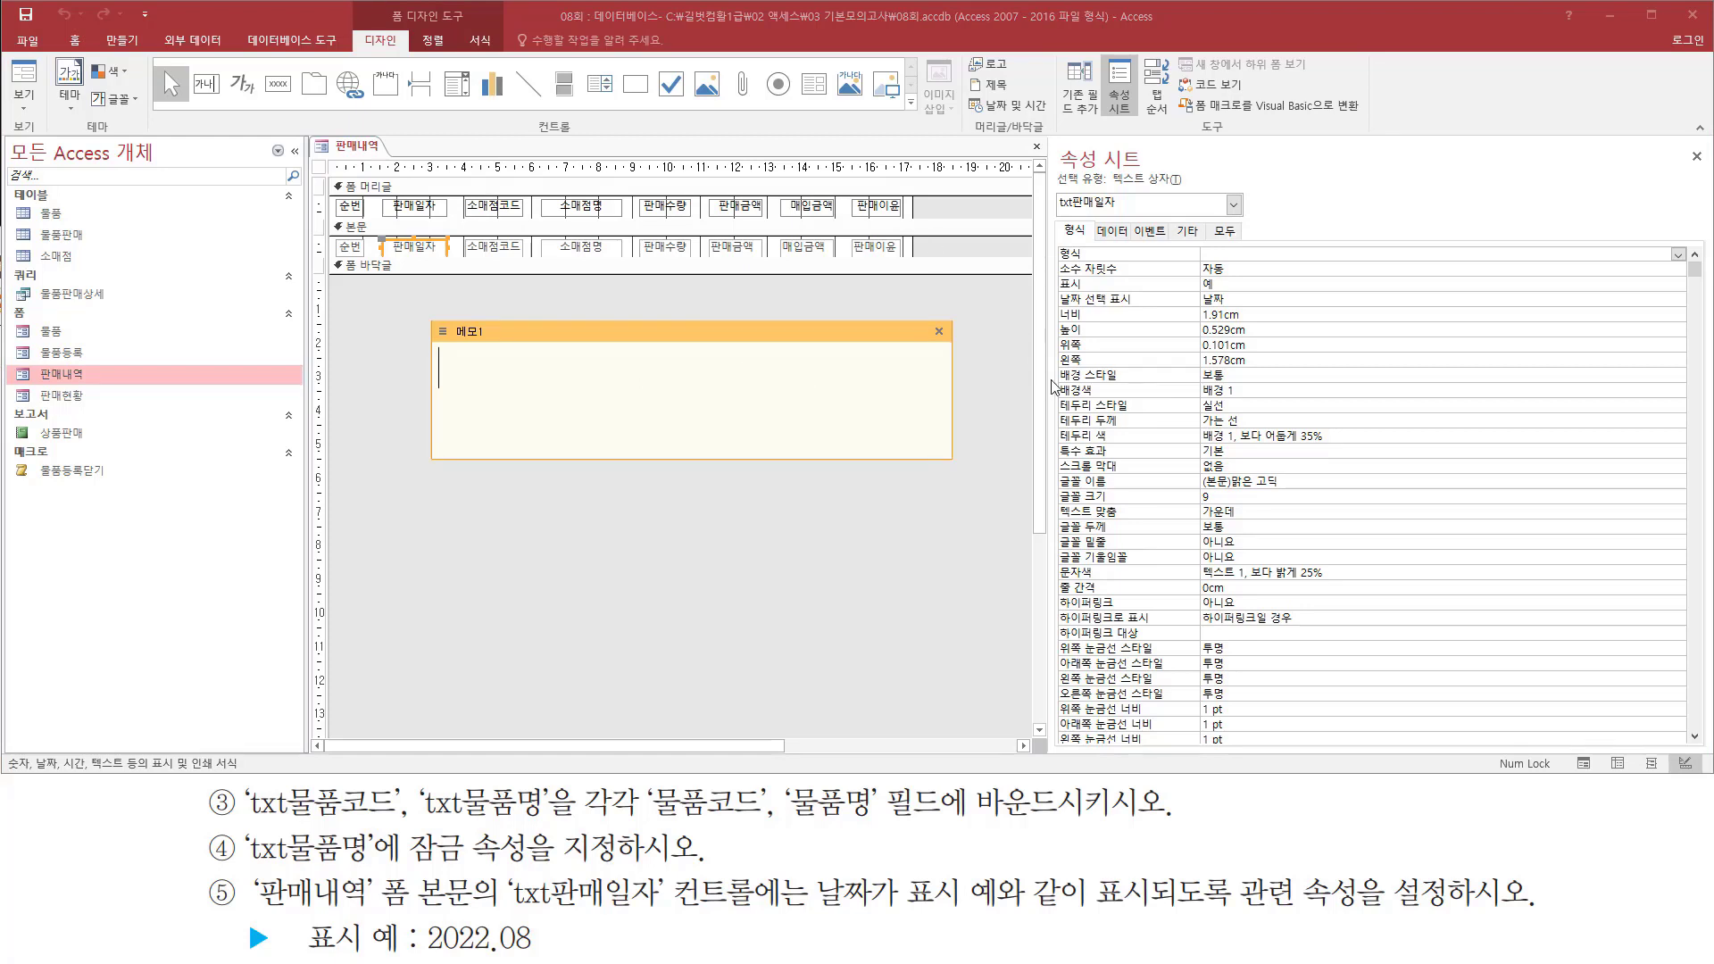
text(ㅛ)
key(BackSpace)
text(yyyy)
text(.mm)
key(ctrl+a)
key(ctrl+c)
click(675, 382)
click(1247, 255)
key(ctrl+v)
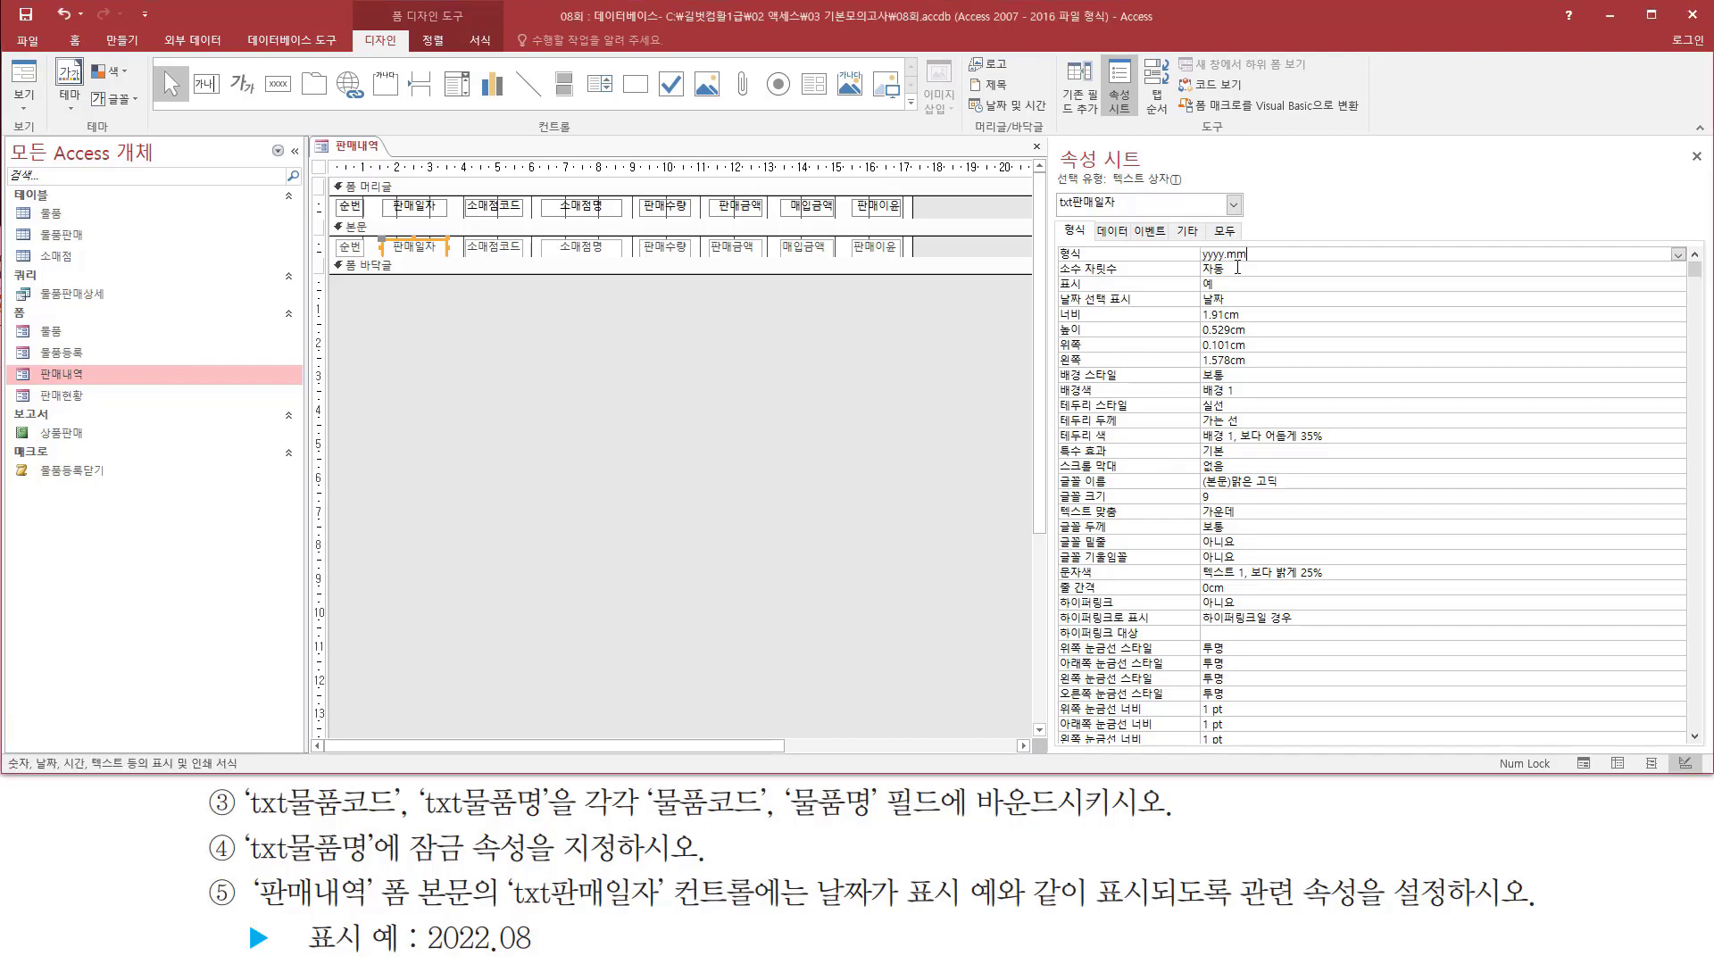
mouse_move(1191, 271)
mouse_down()
mouse_move(1244, 270)
mouse_move(1192, 234)
mouse_up()
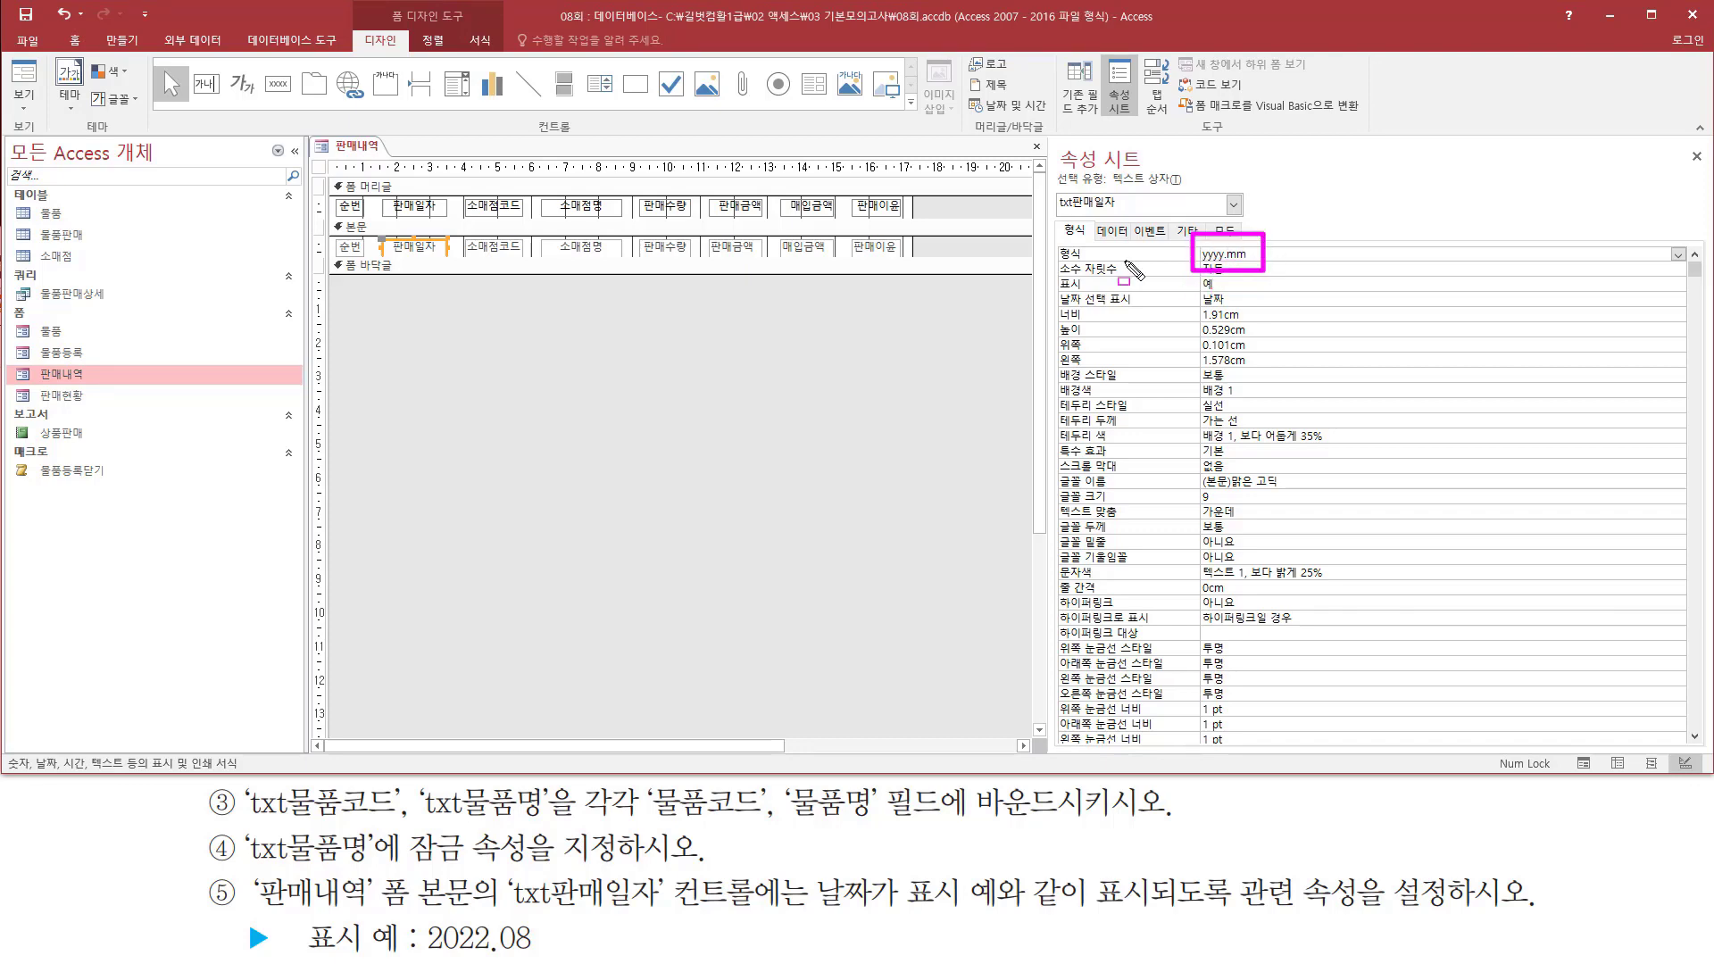
drag(1050, 262, 1082, 260)
key(Escape)
Show the 판매내역 form in Form view and check the date format in the 판매일자 column.
click(469, 317)
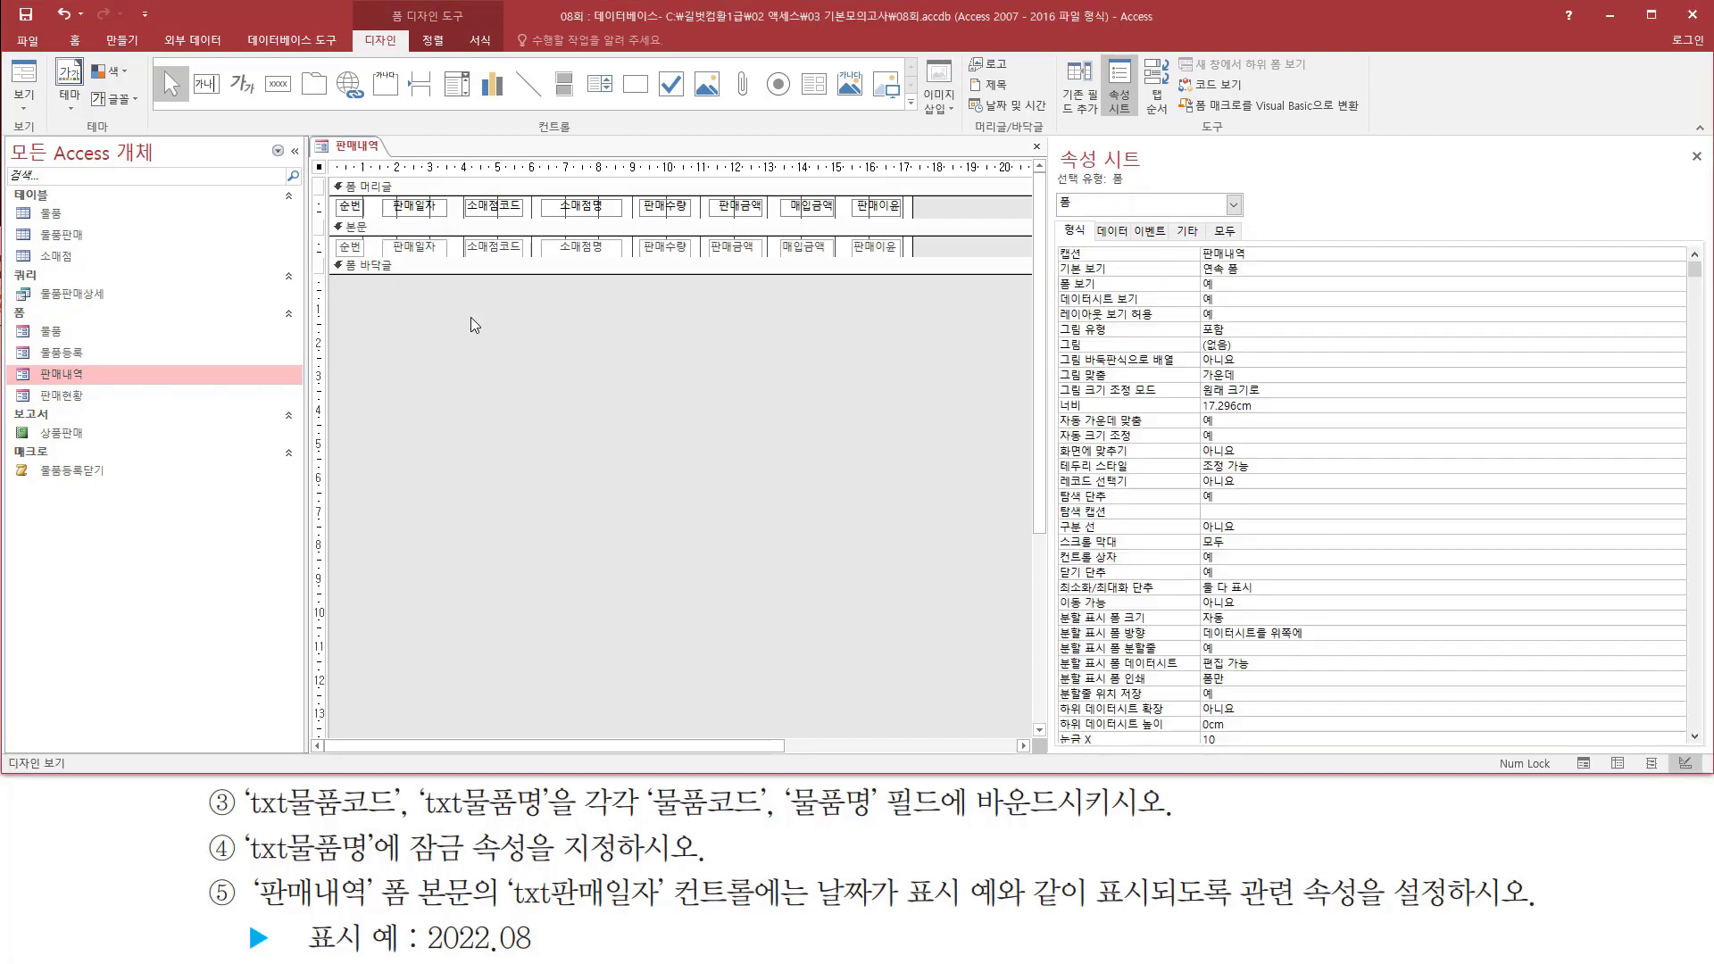
right_click(470, 318)
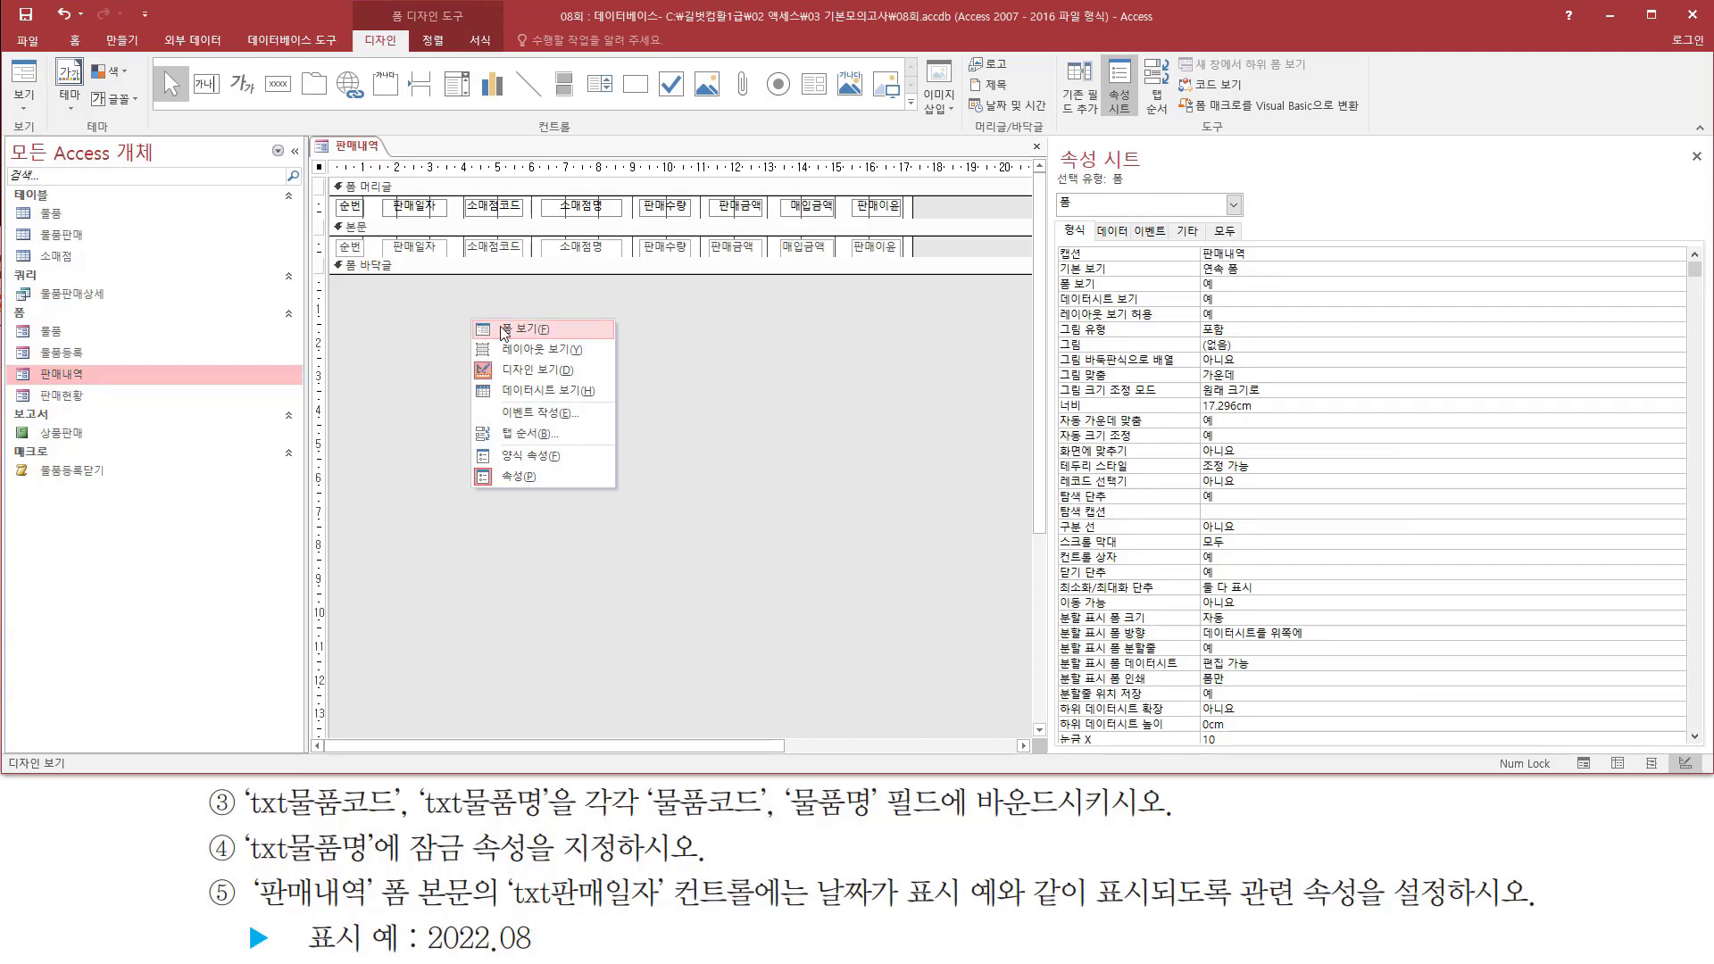
click(505, 331)
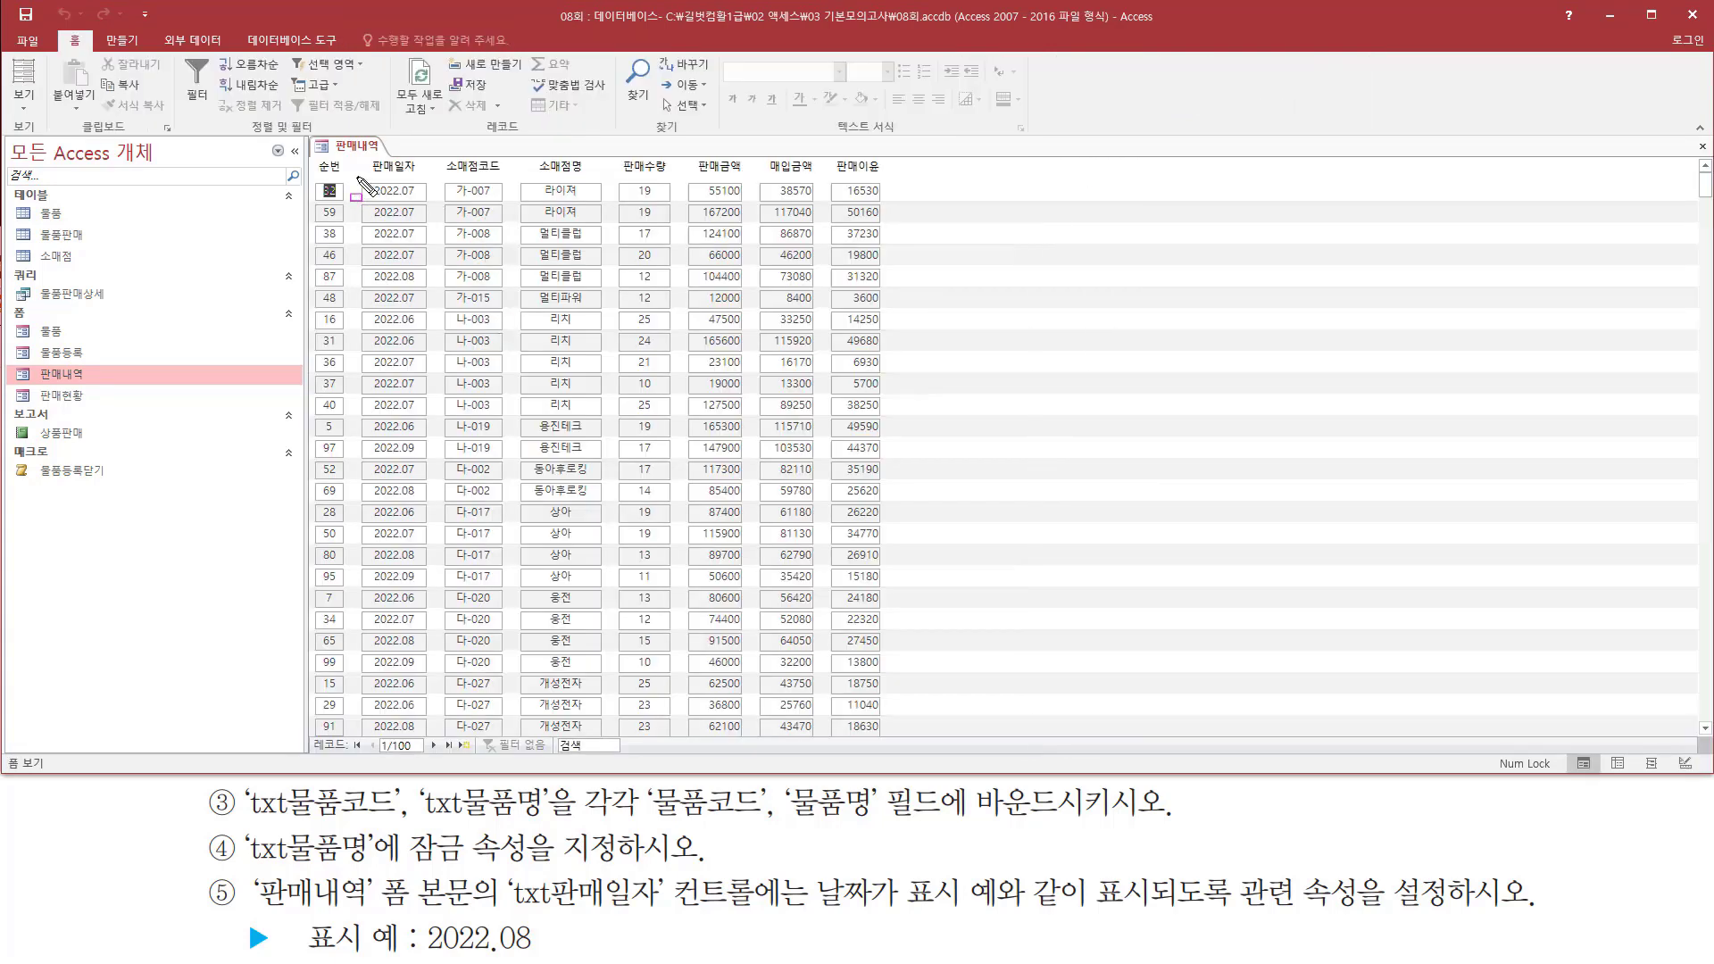
drag(358, 177, 432, 730)
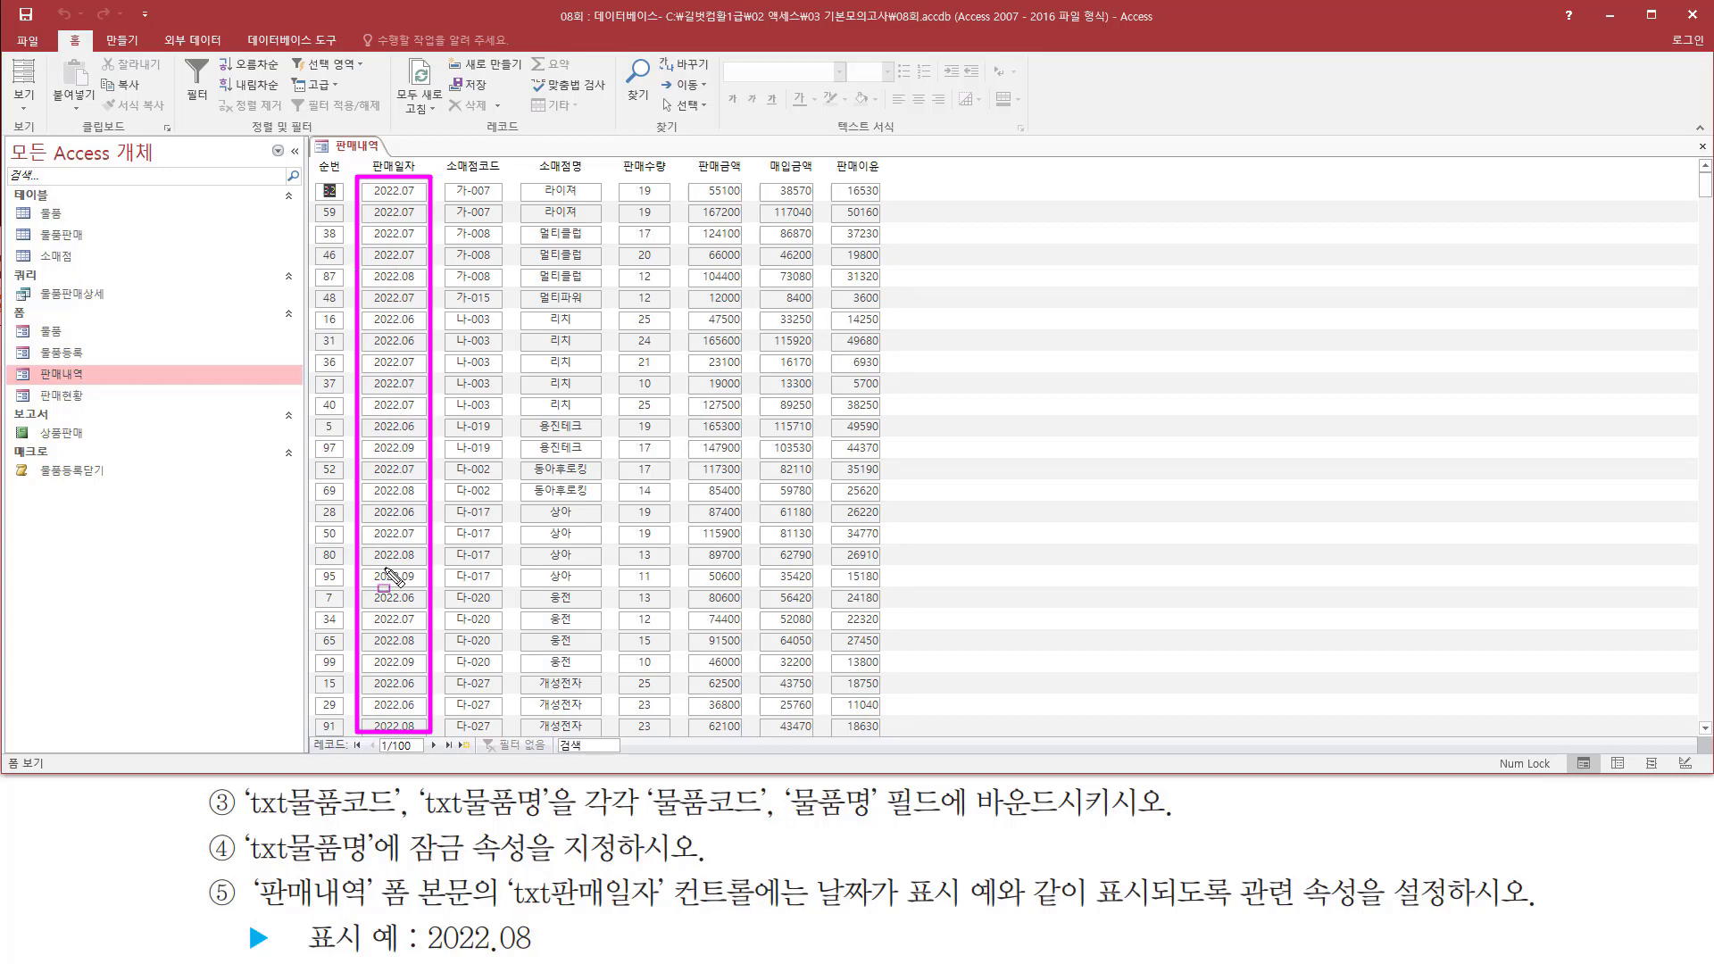
key(Escape)
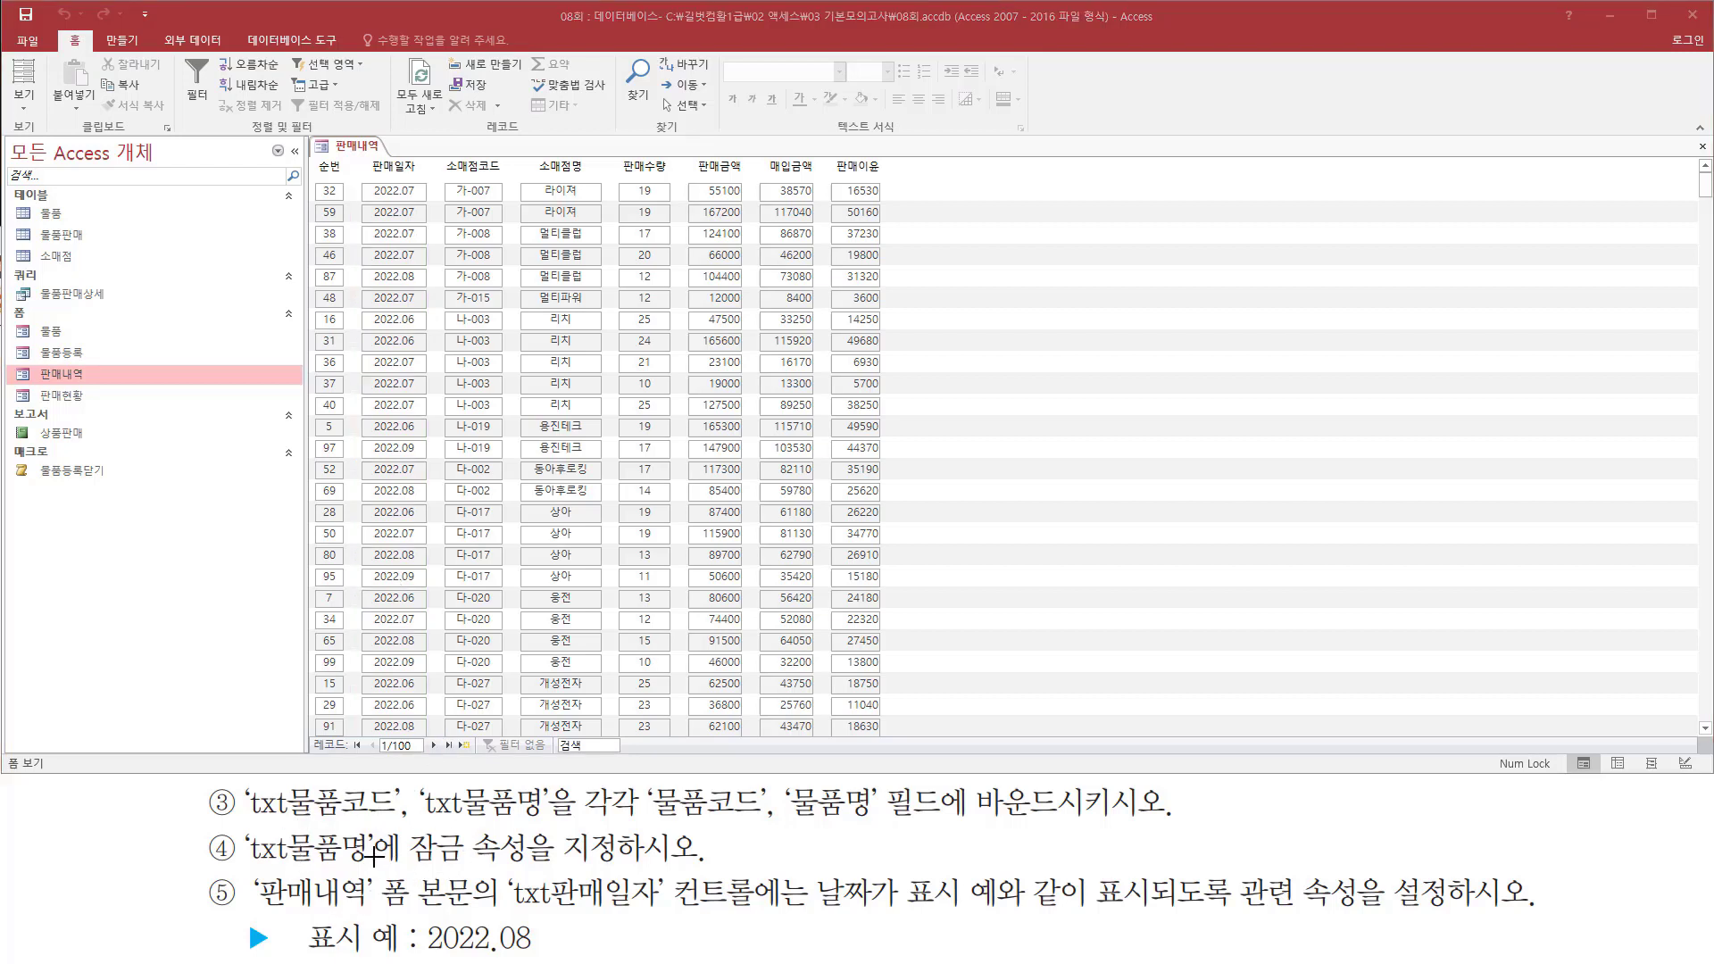
Close the 판매내역 form and save its design changes.
right_click(354, 156)
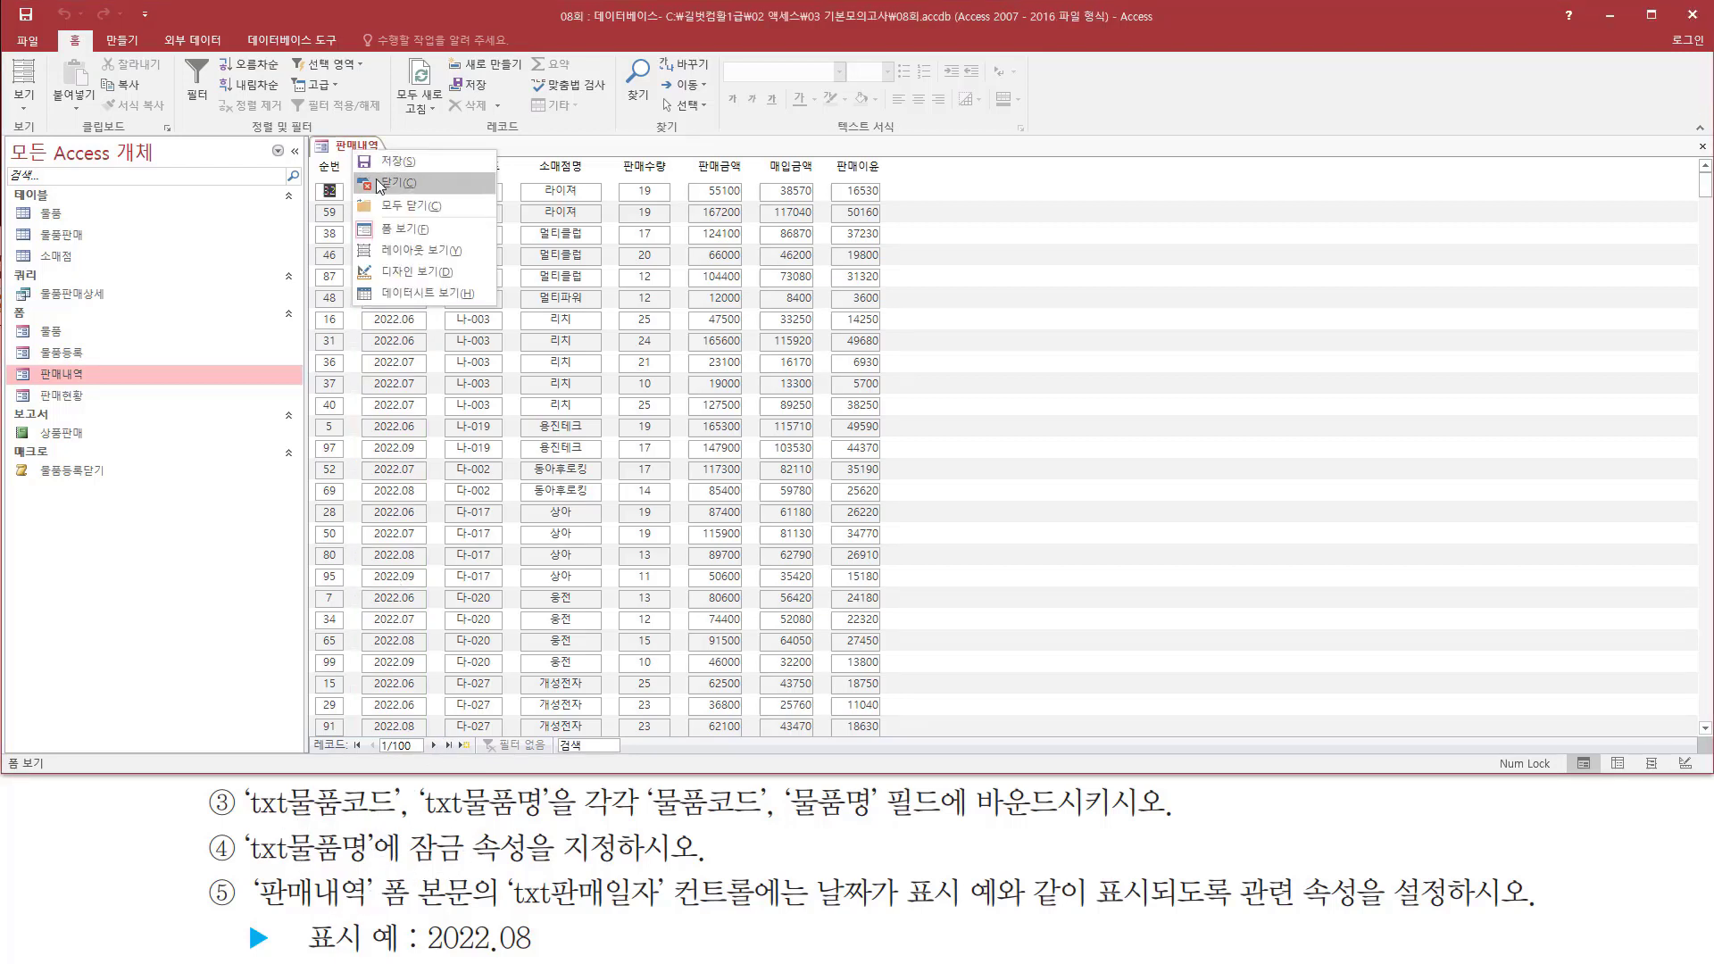
click(384, 185)
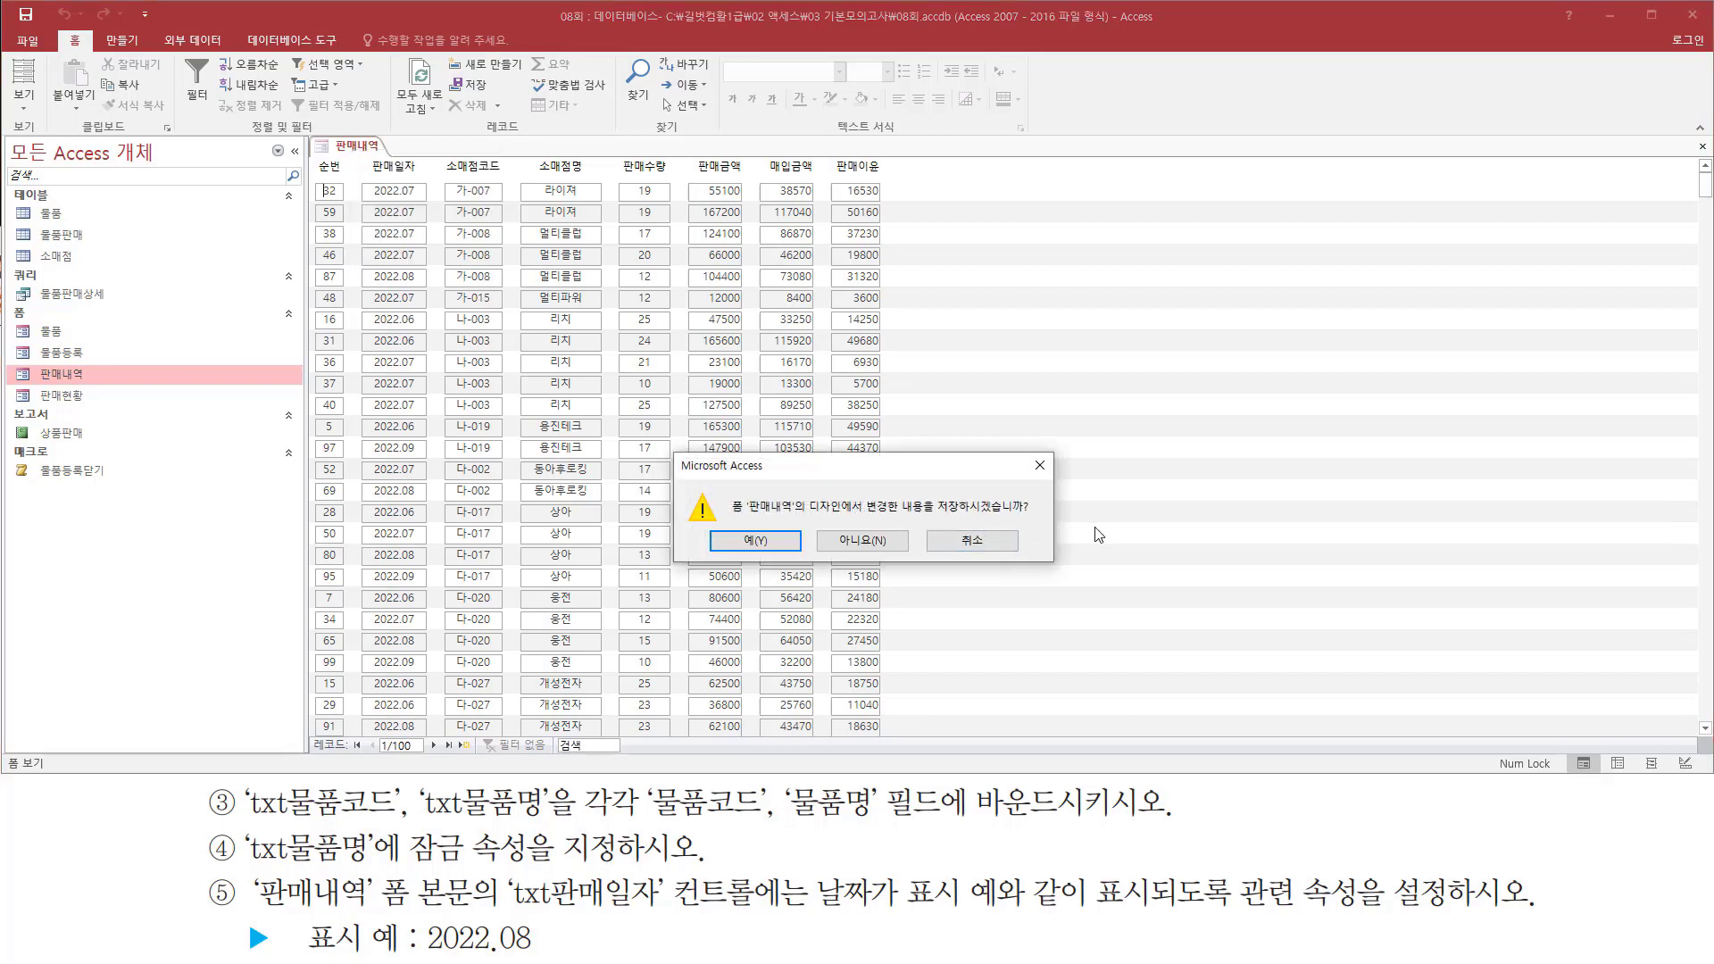
click(761, 545)
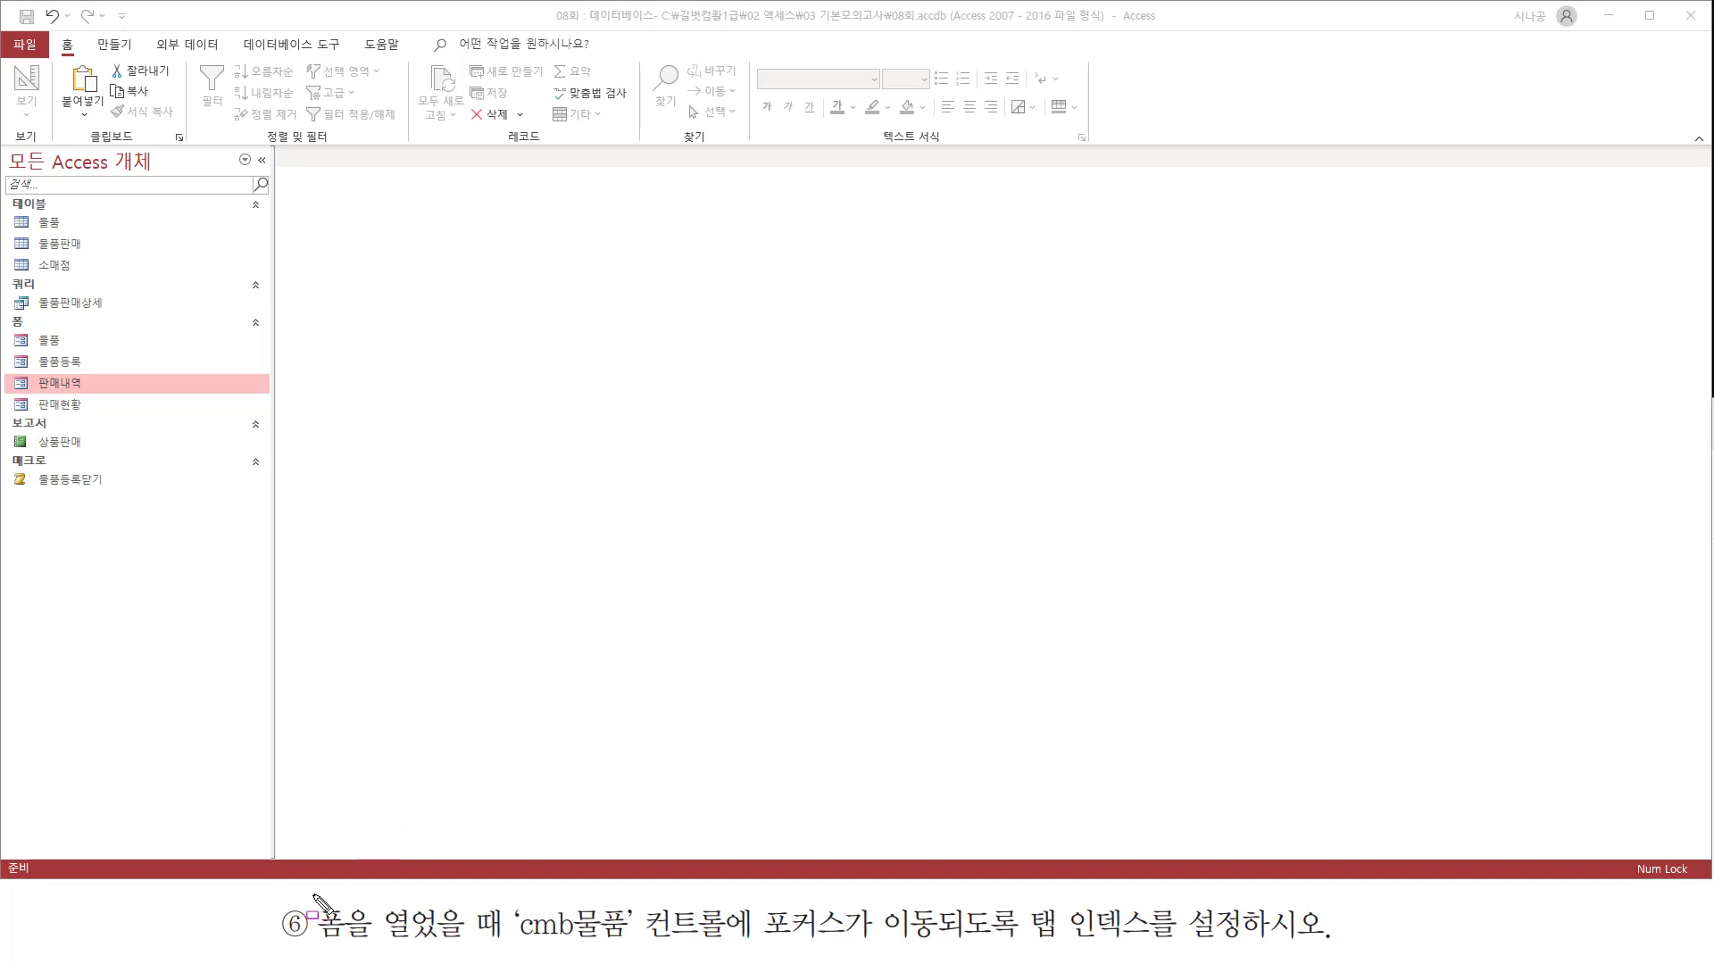
Read the tab index instruction for cmb물품, open the 판매현황 form and check which control receives the focus.
mouse_move(312, 895)
mouse_down()
mouse_move(454, 957)
mouse_move(1159, 945)
mouse_up()
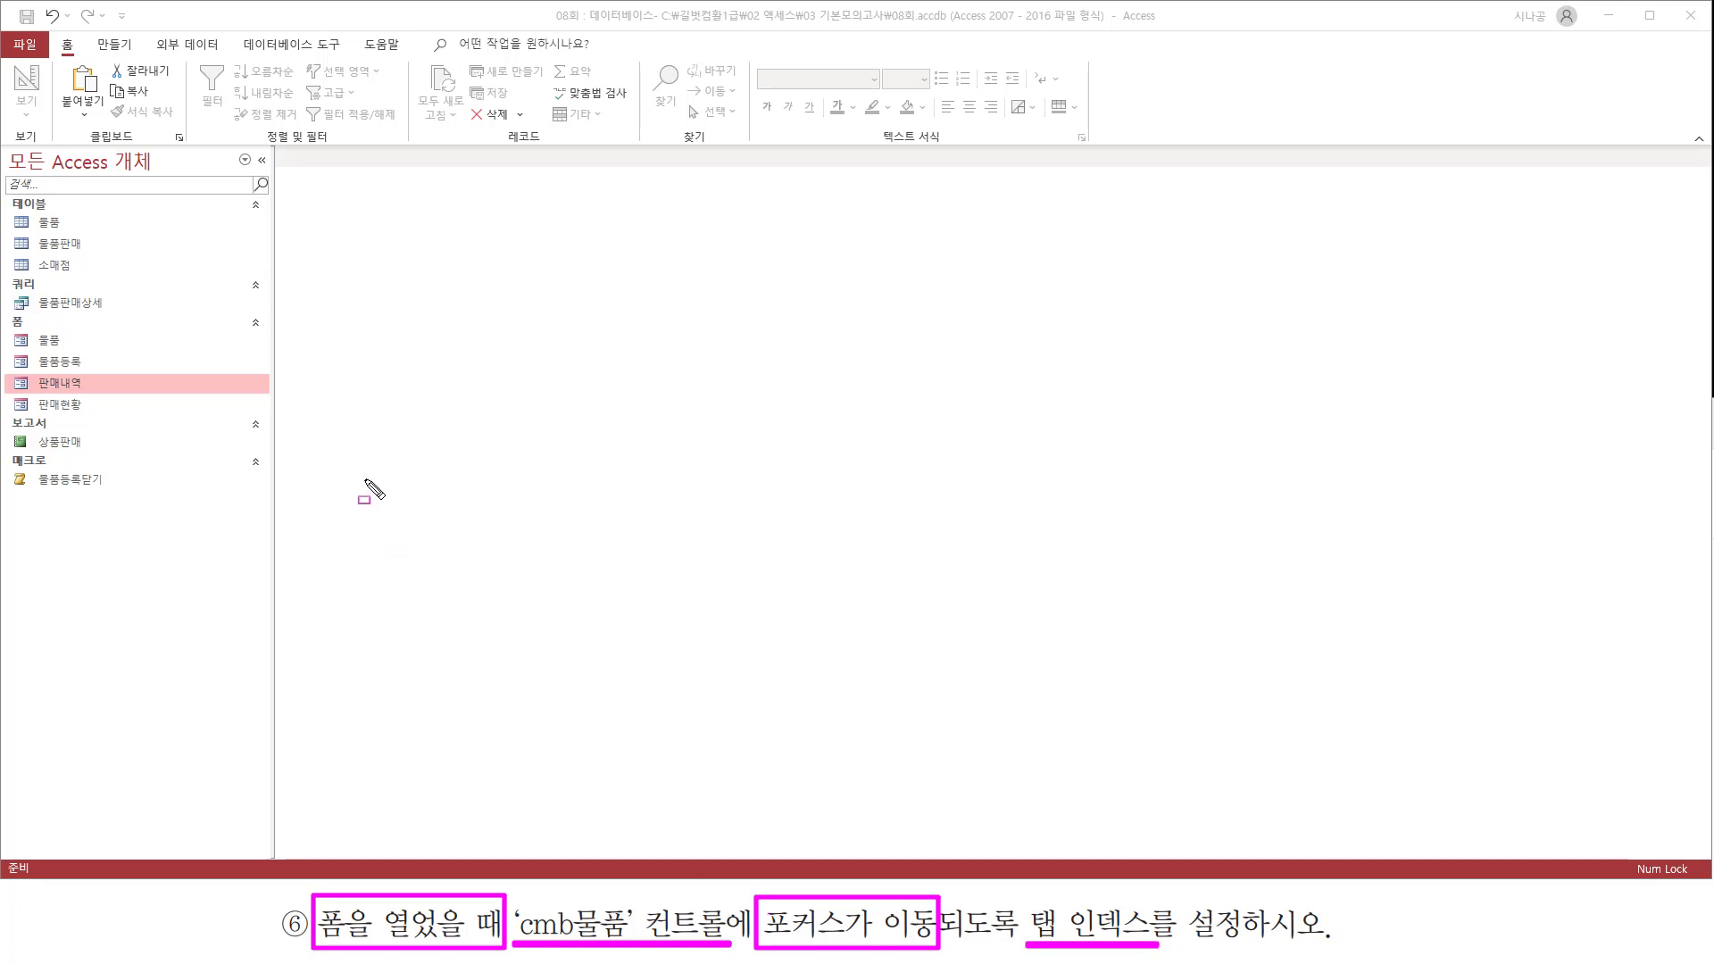
key(Escape)
click(81, 407)
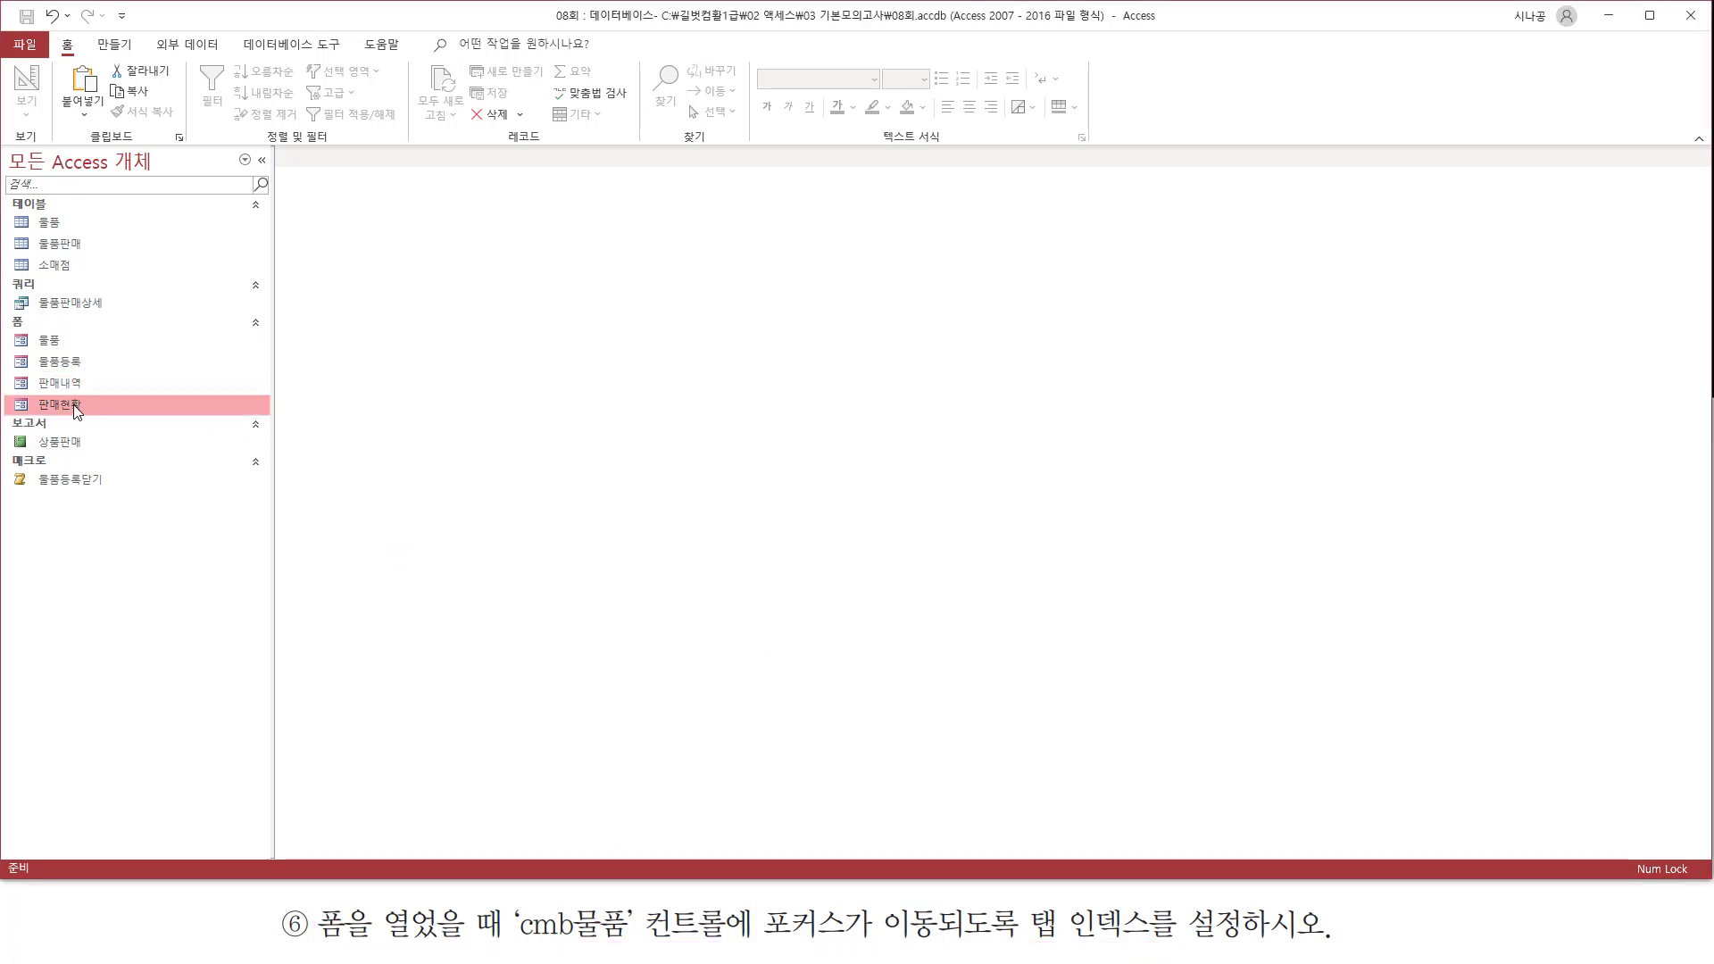
double_click(73, 404)
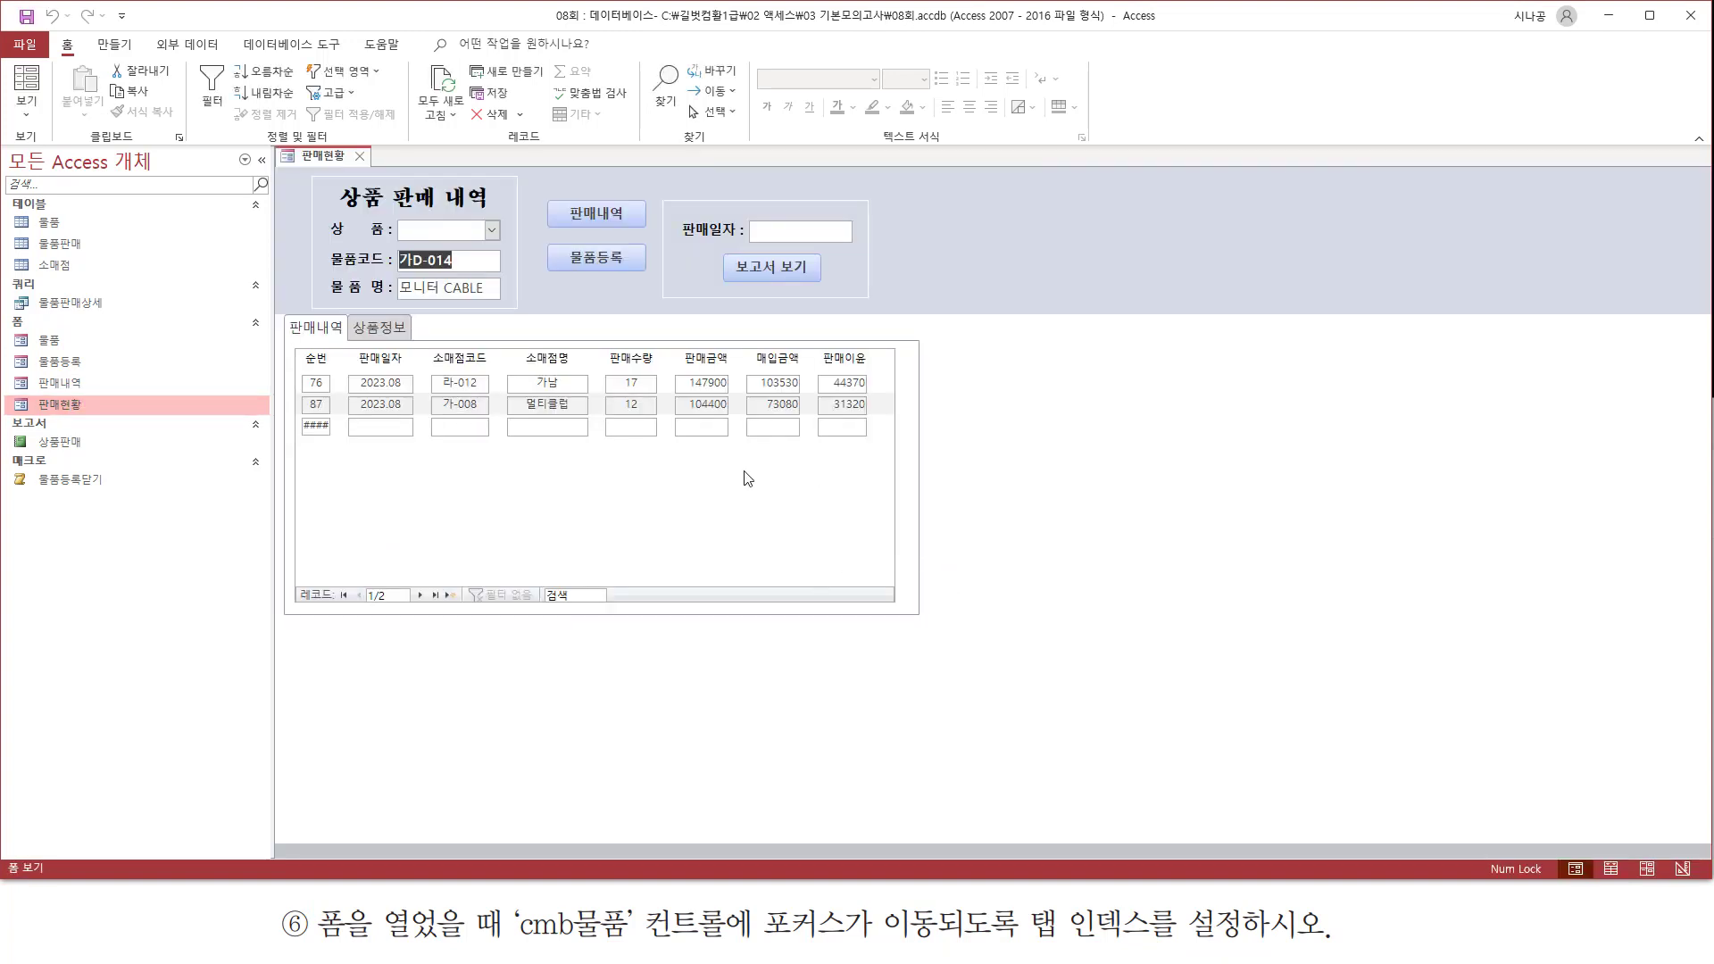
key(Tab)
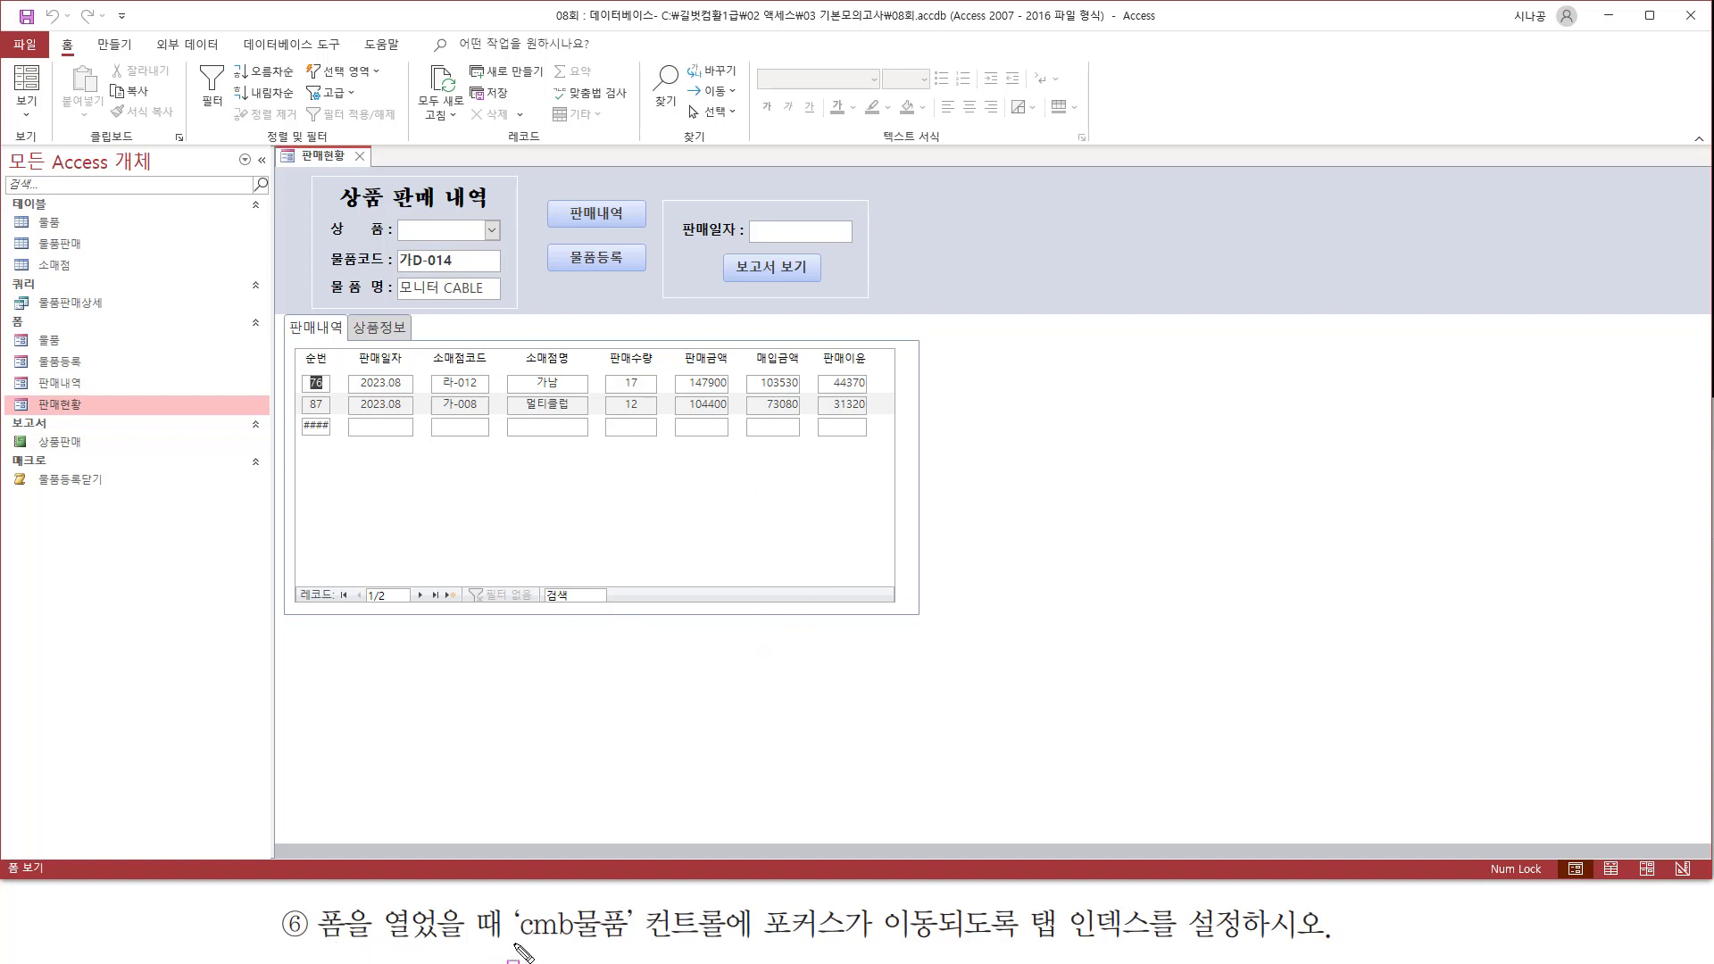
mouse_move(515, 943)
mouse_down()
mouse_move(956, 950)
mouse_move(938, 950)
mouse_up()
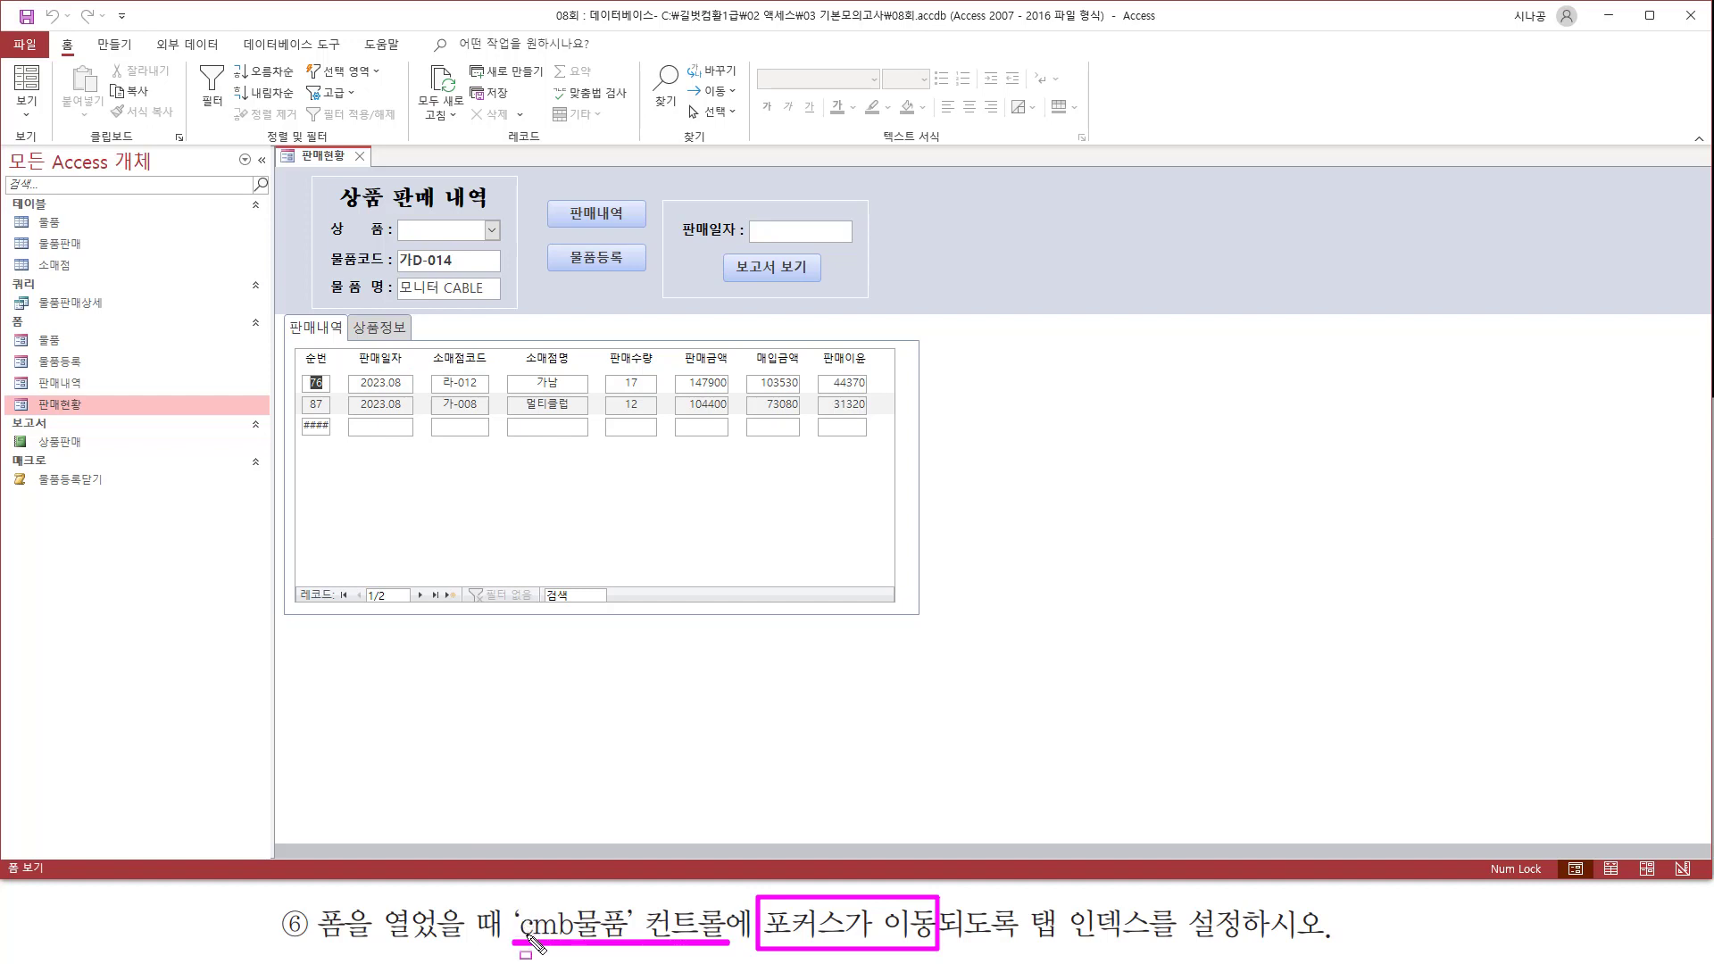
drag(516, 909, 578, 939)
mouse_move(394, 233)
mouse_down()
mouse_move(506, 241)
mouse_move(506, 219)
mouse_up()
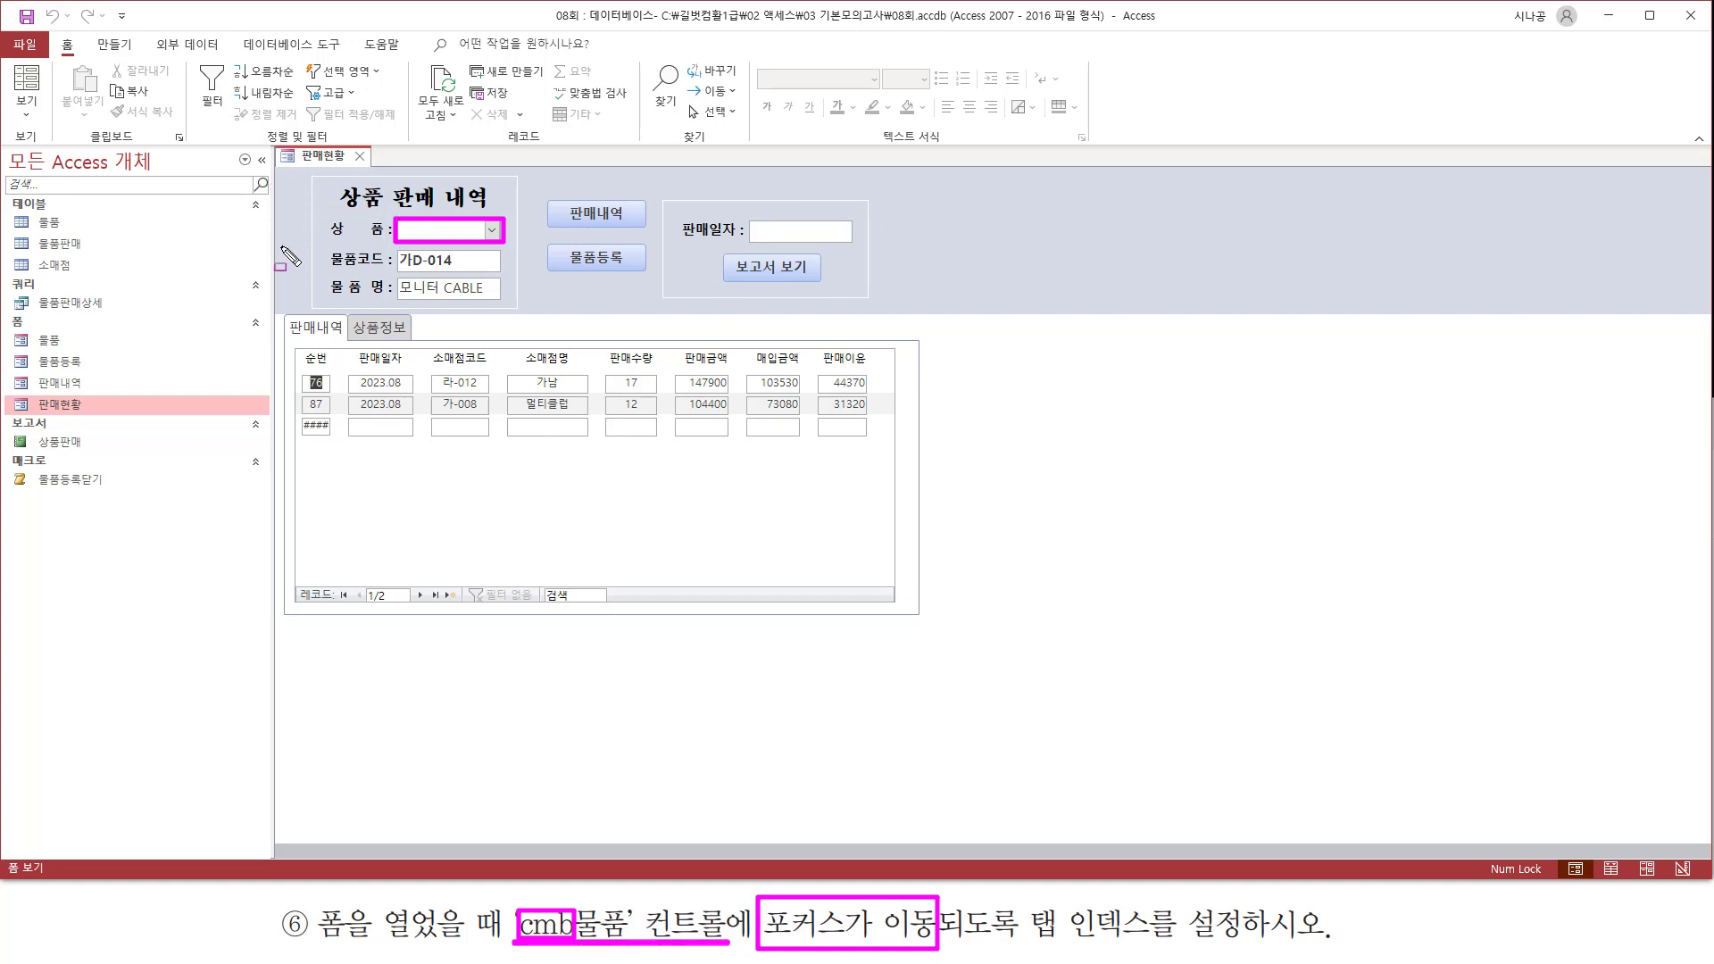
key(Escape)
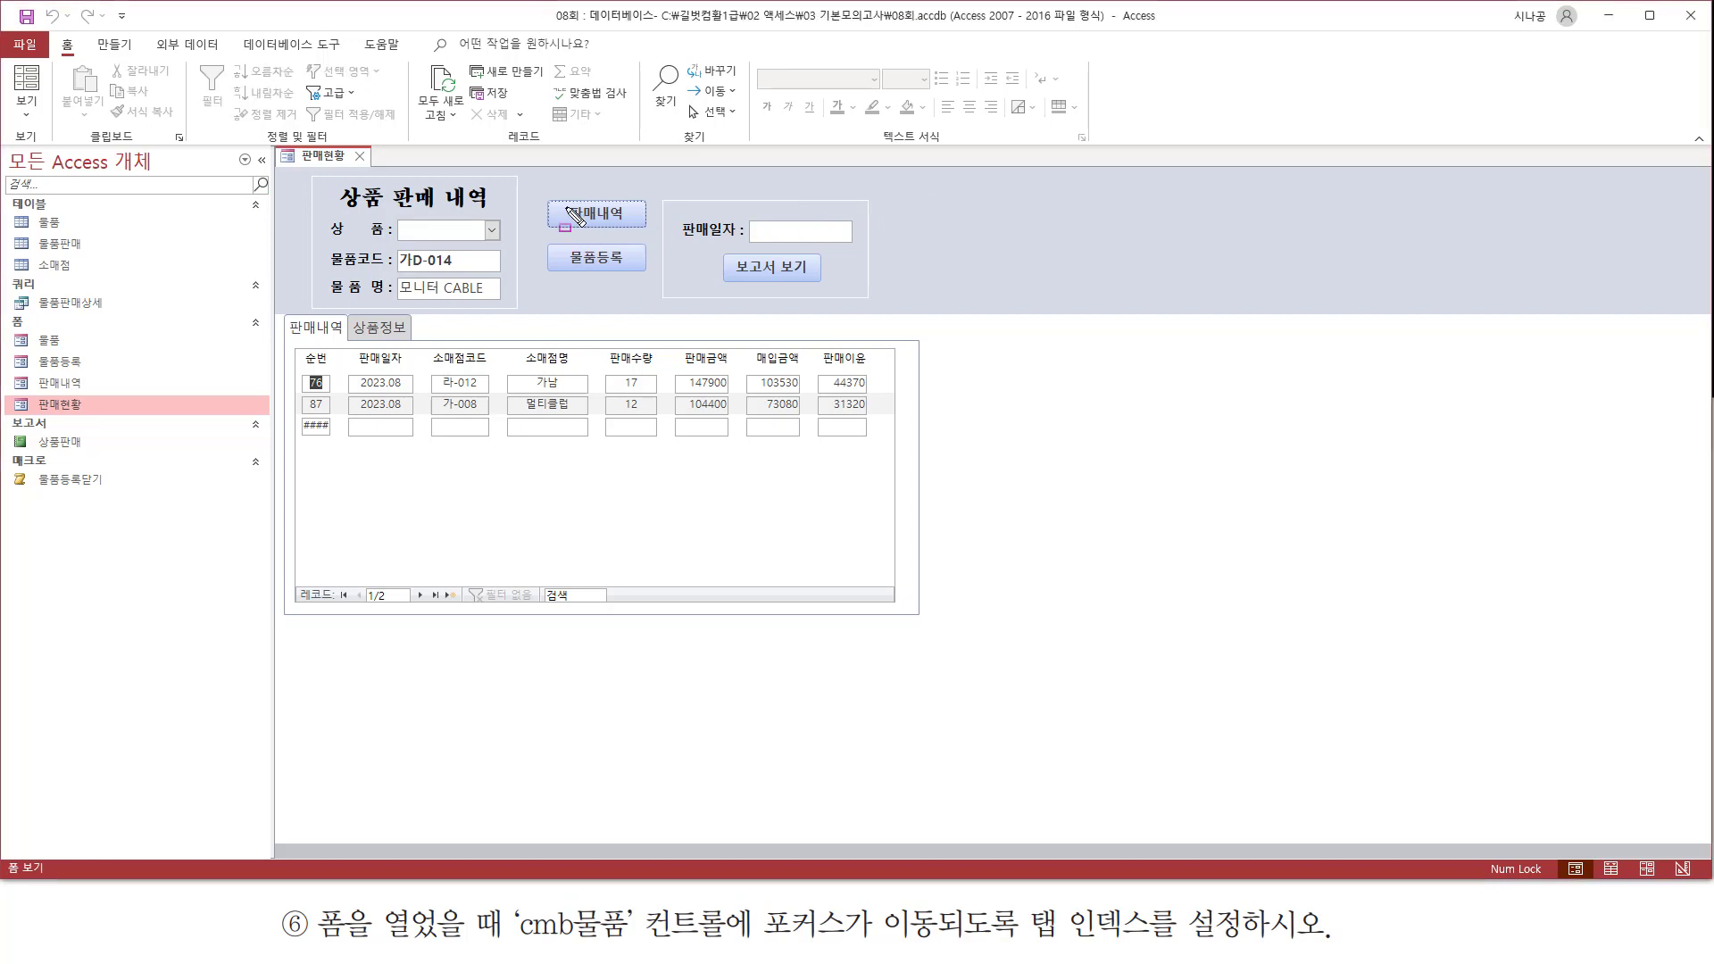
mouse_move(540, 189)
mouse_down()
mouse_move(555, 253)
mouse_move(653, 236)
mouse_up()
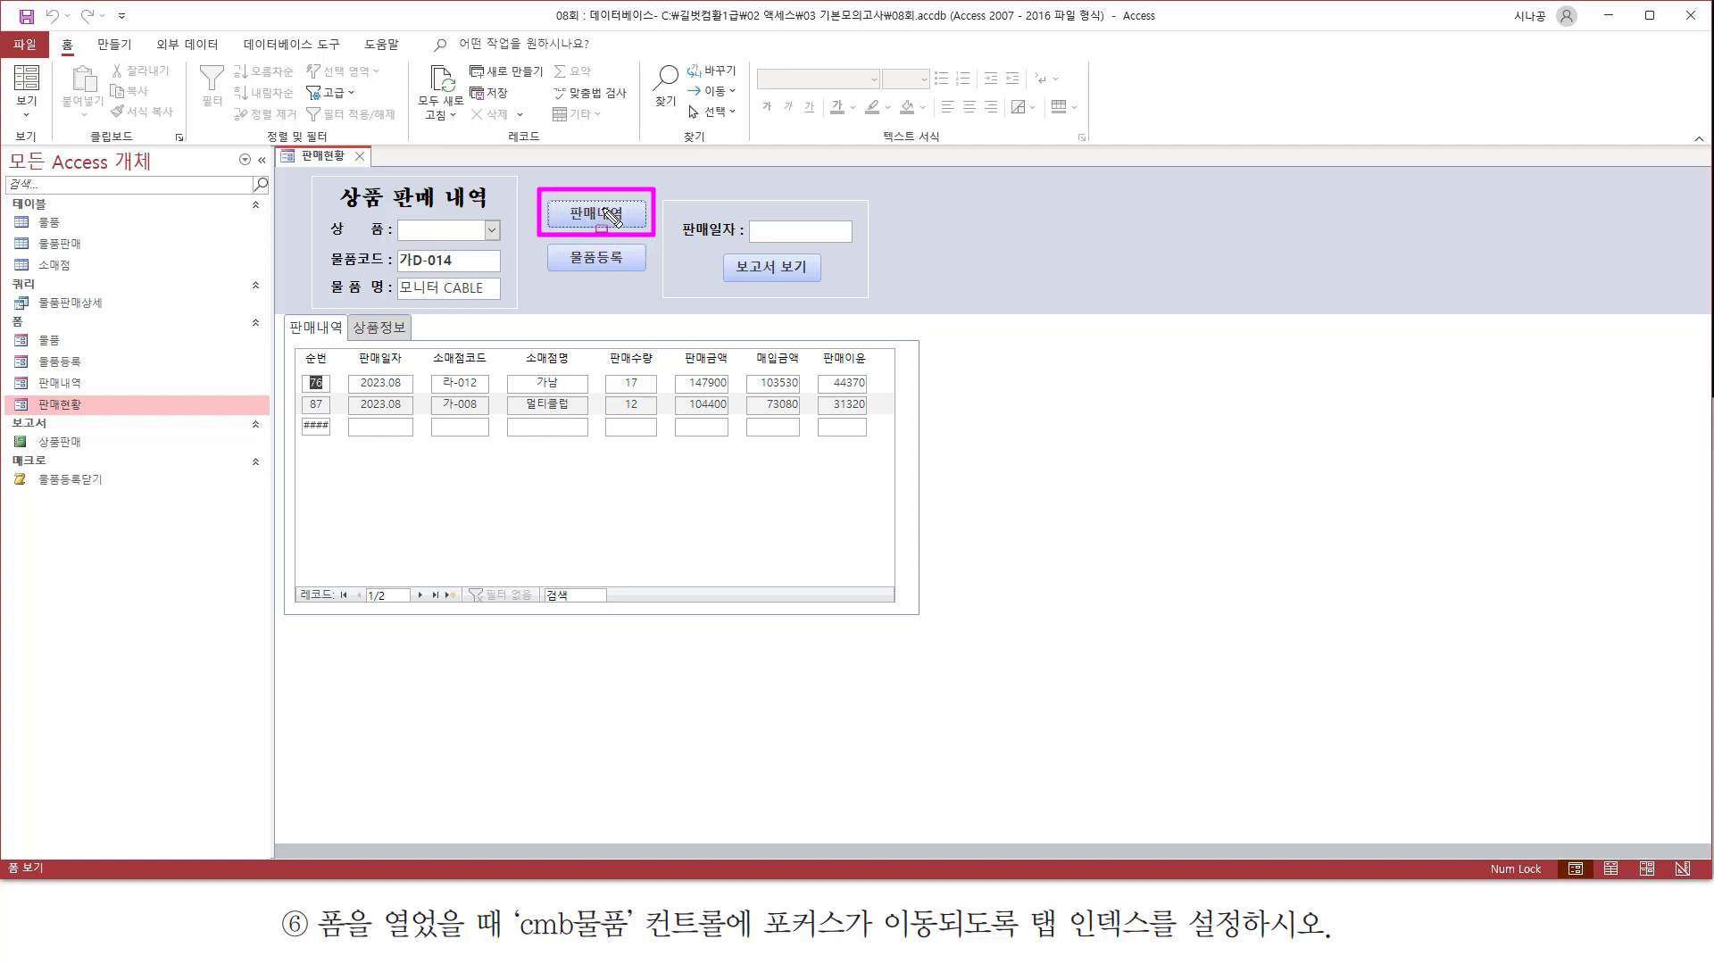
key(Escape)
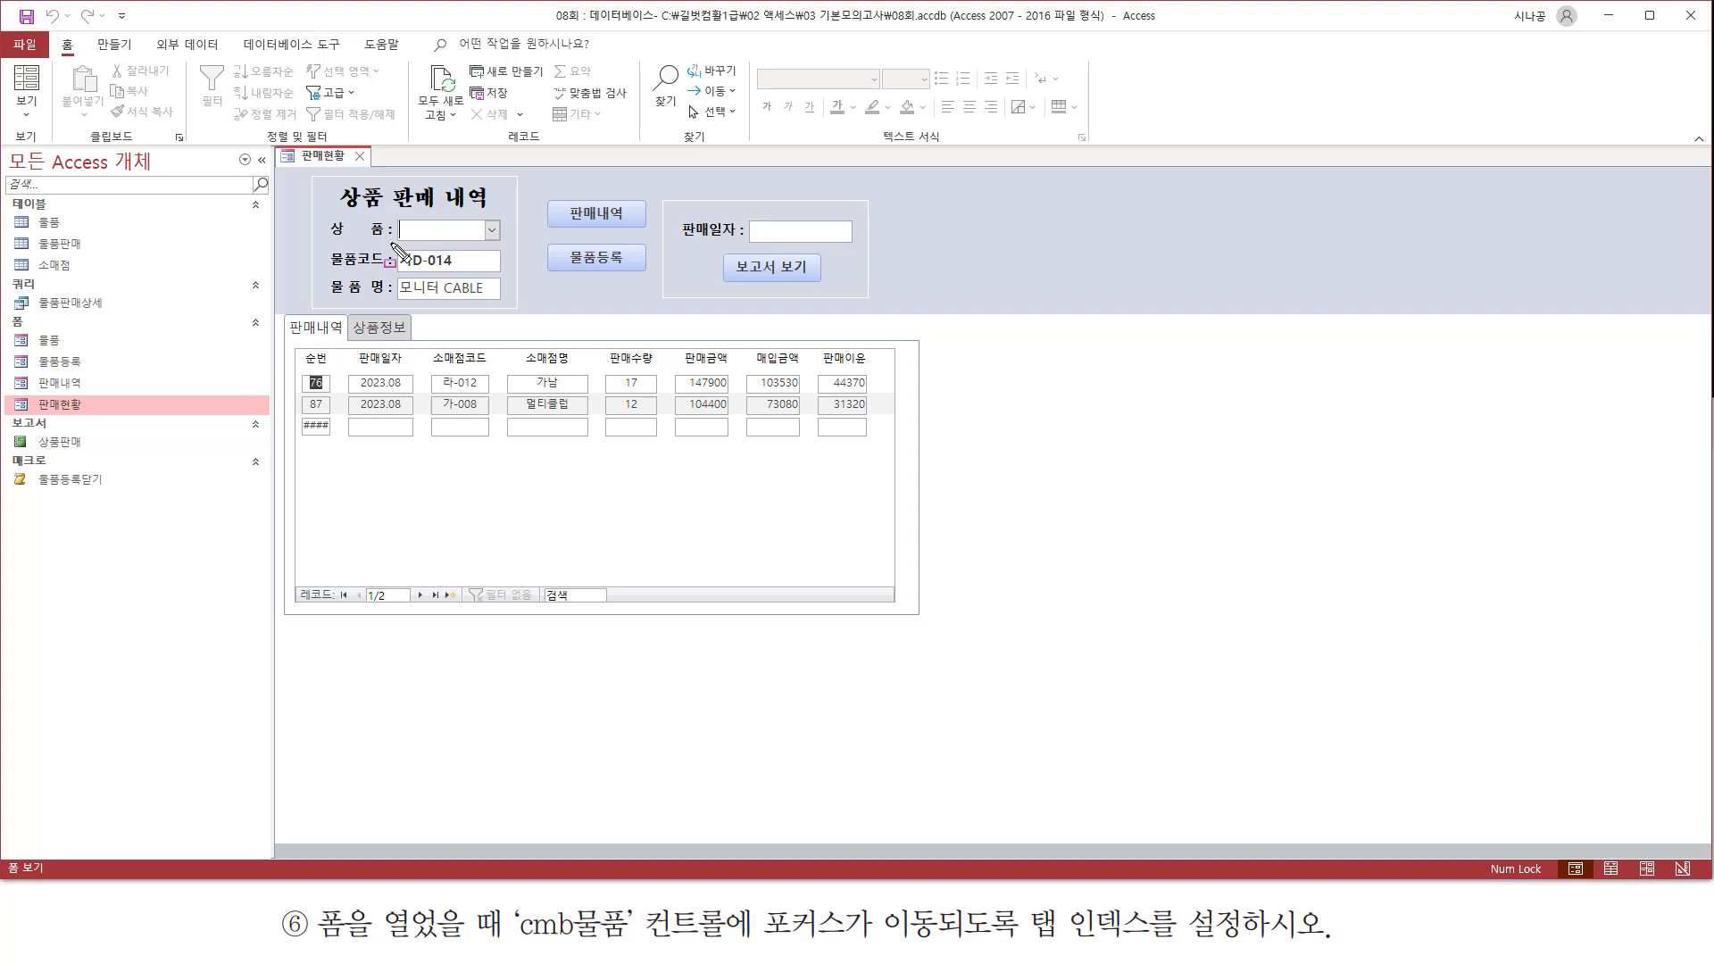
drag(388, 242, 510, 242)
mouse_move(399, 214)
mouse_down()
mouse_move(392, 239)
mouse_move(404, 211)
mouse_up()
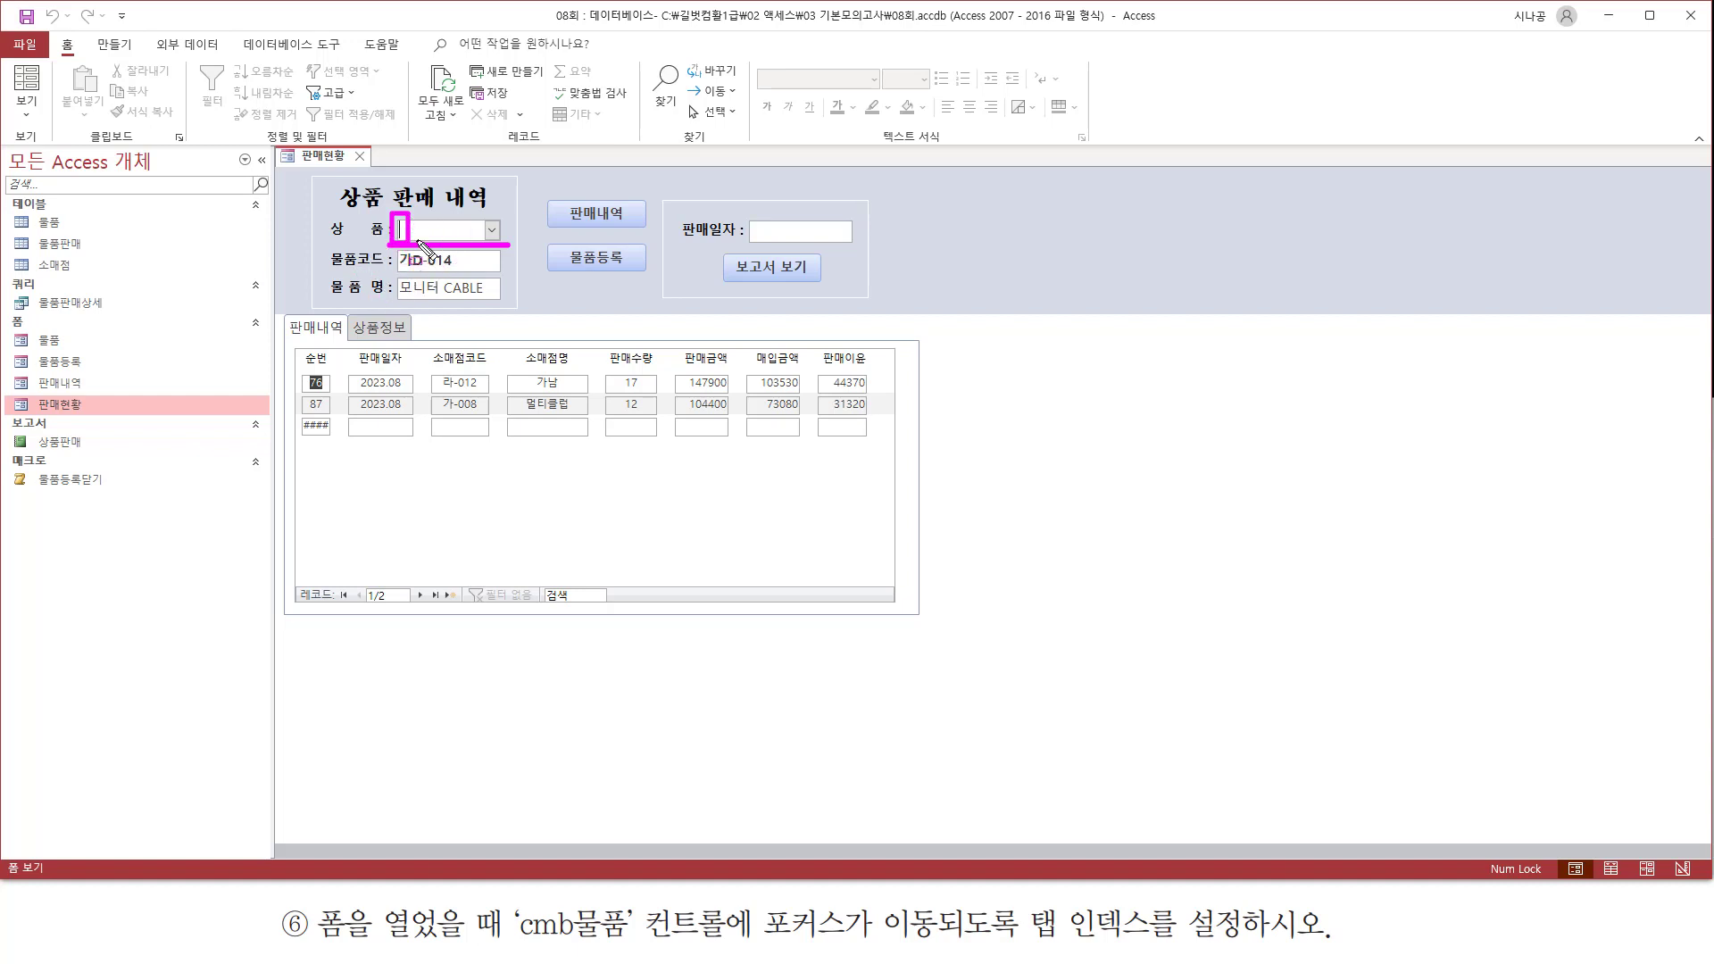
key(Escape)
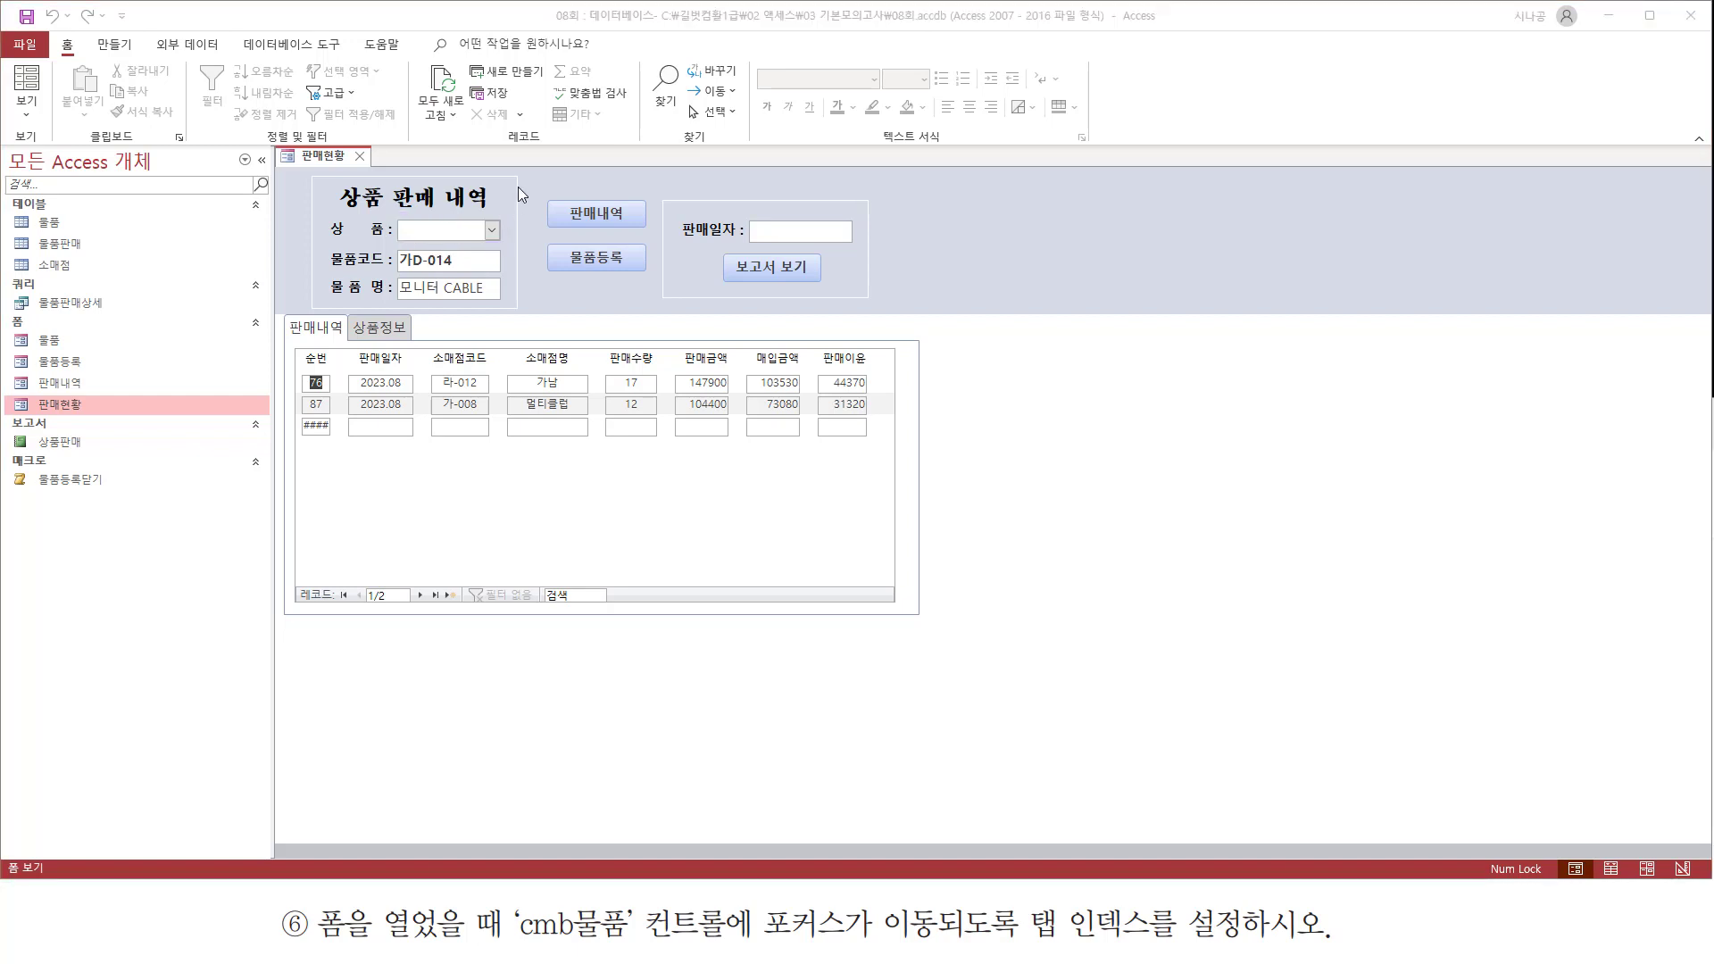
Switch the 판매현황 form to Design view.
click(329, 165)
right_click(329, 165)
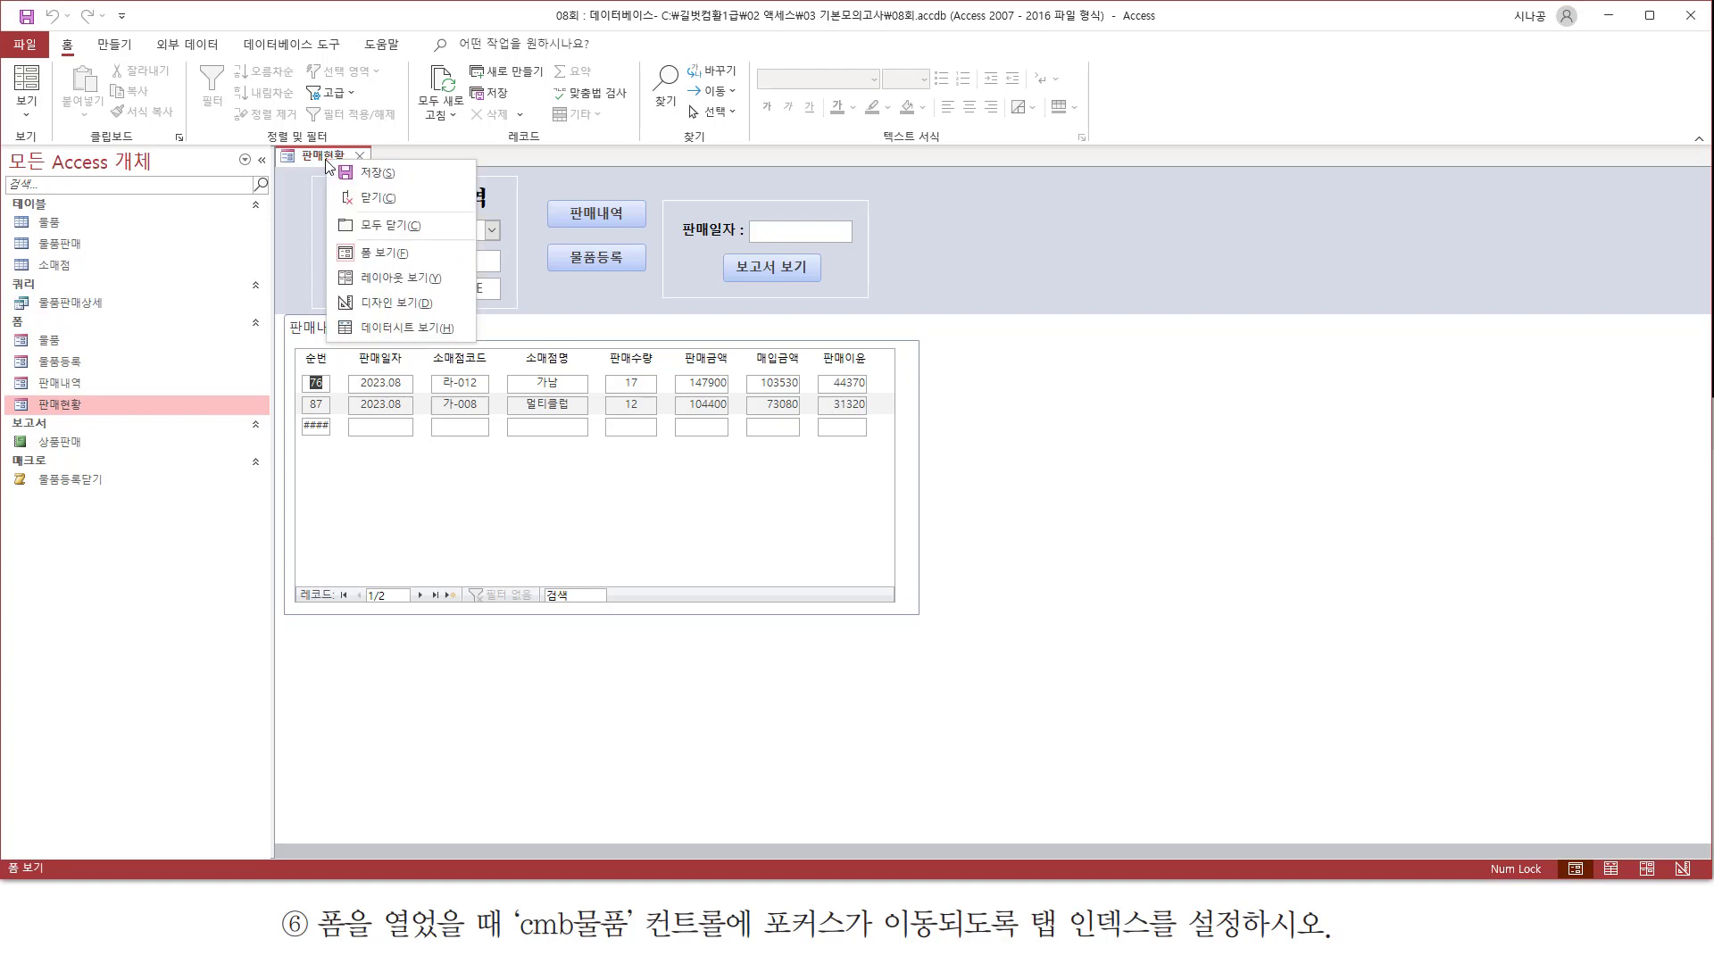
click(383, 305)
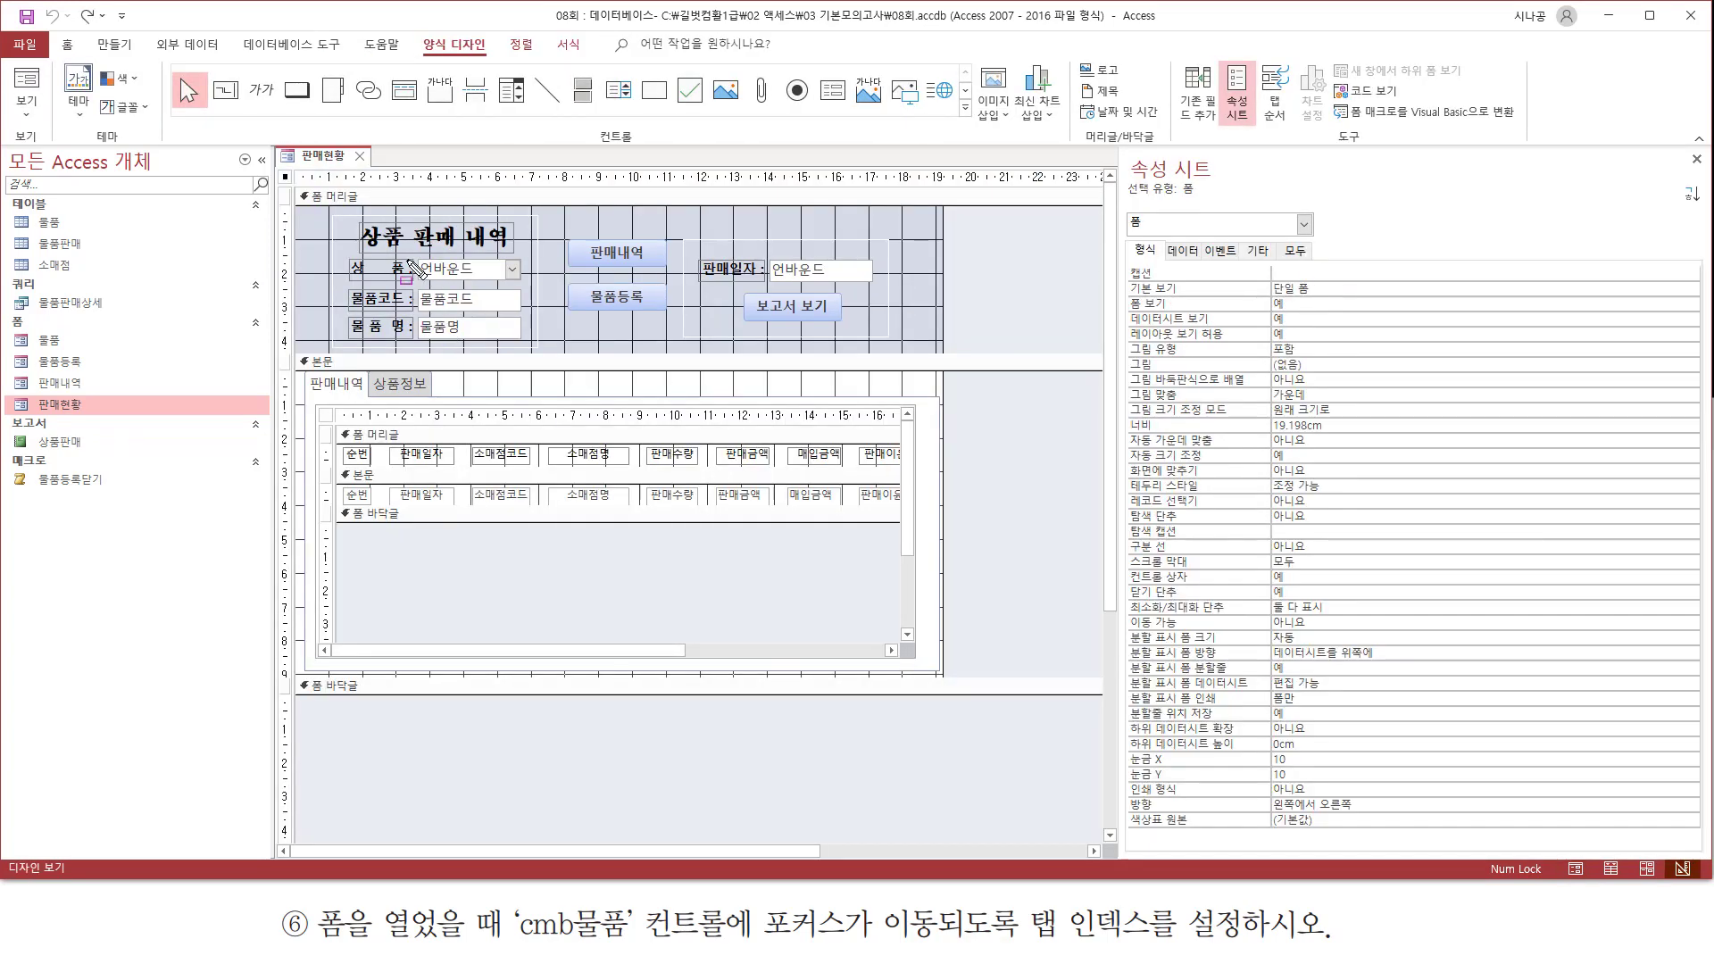
Set the tab index (탭 인덱스) of the cmb물품 combo box to 0.
click(508, 269)
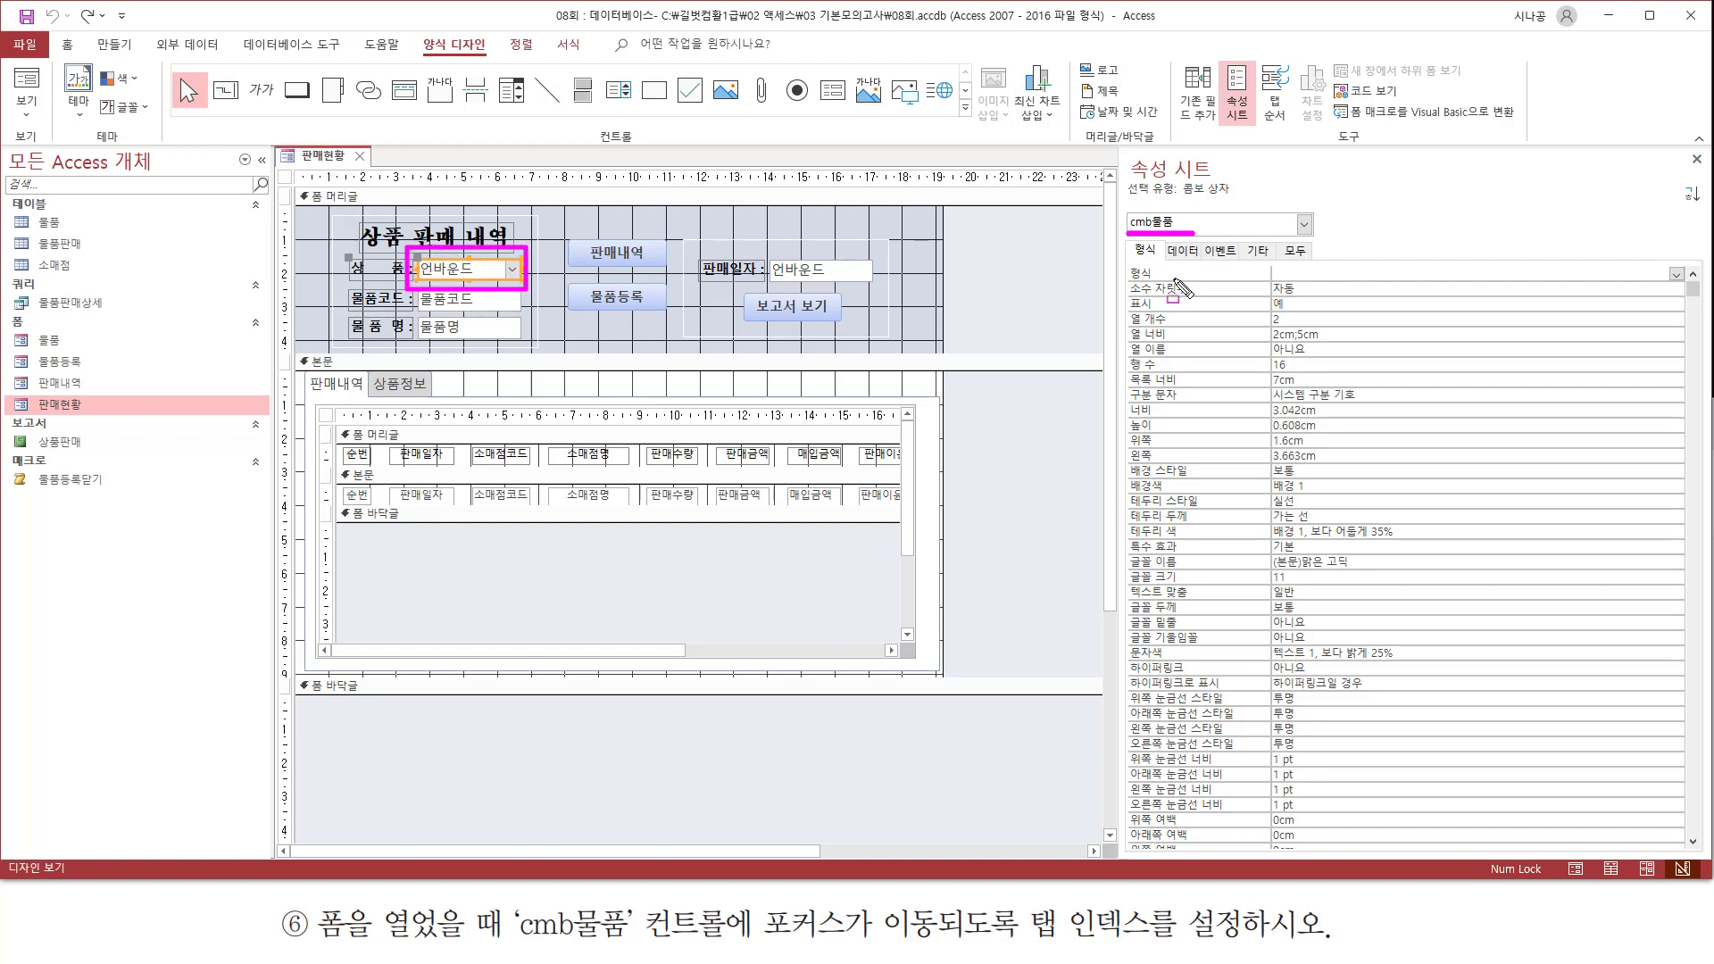
drag(503, 939, 634, 940)
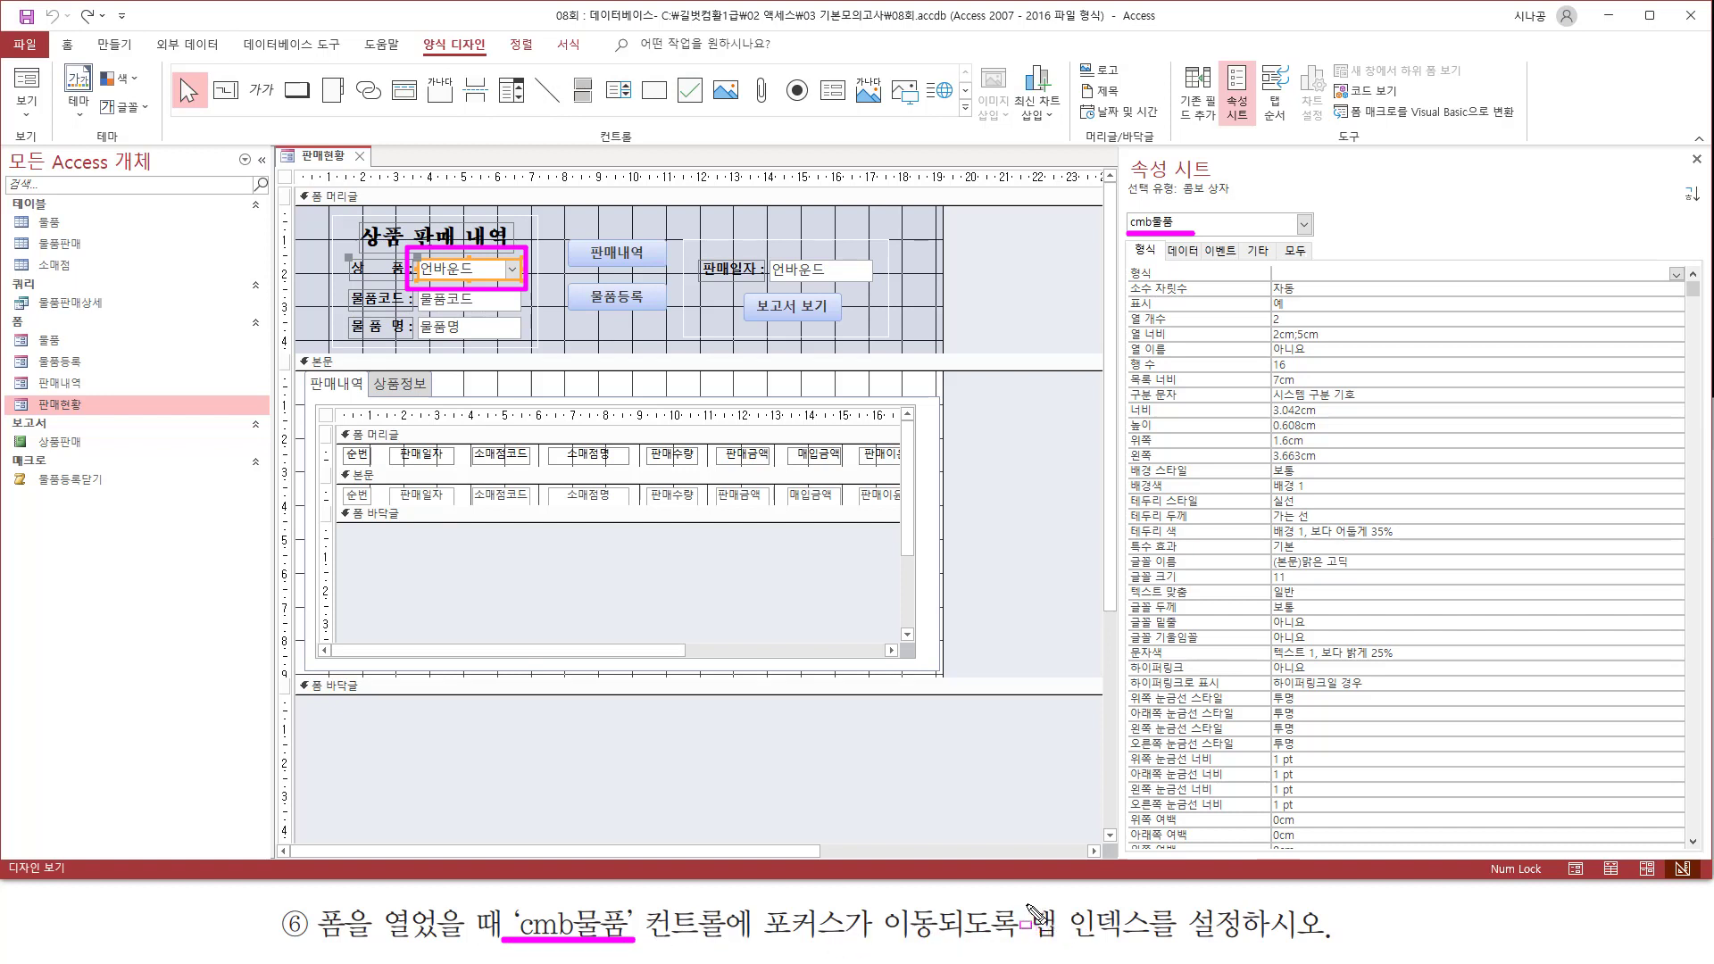
mouse_move(1025, 898)
mouse_down()
mouse_move(1045, 948)
mouse_move(1152, 943)
mouse_up()
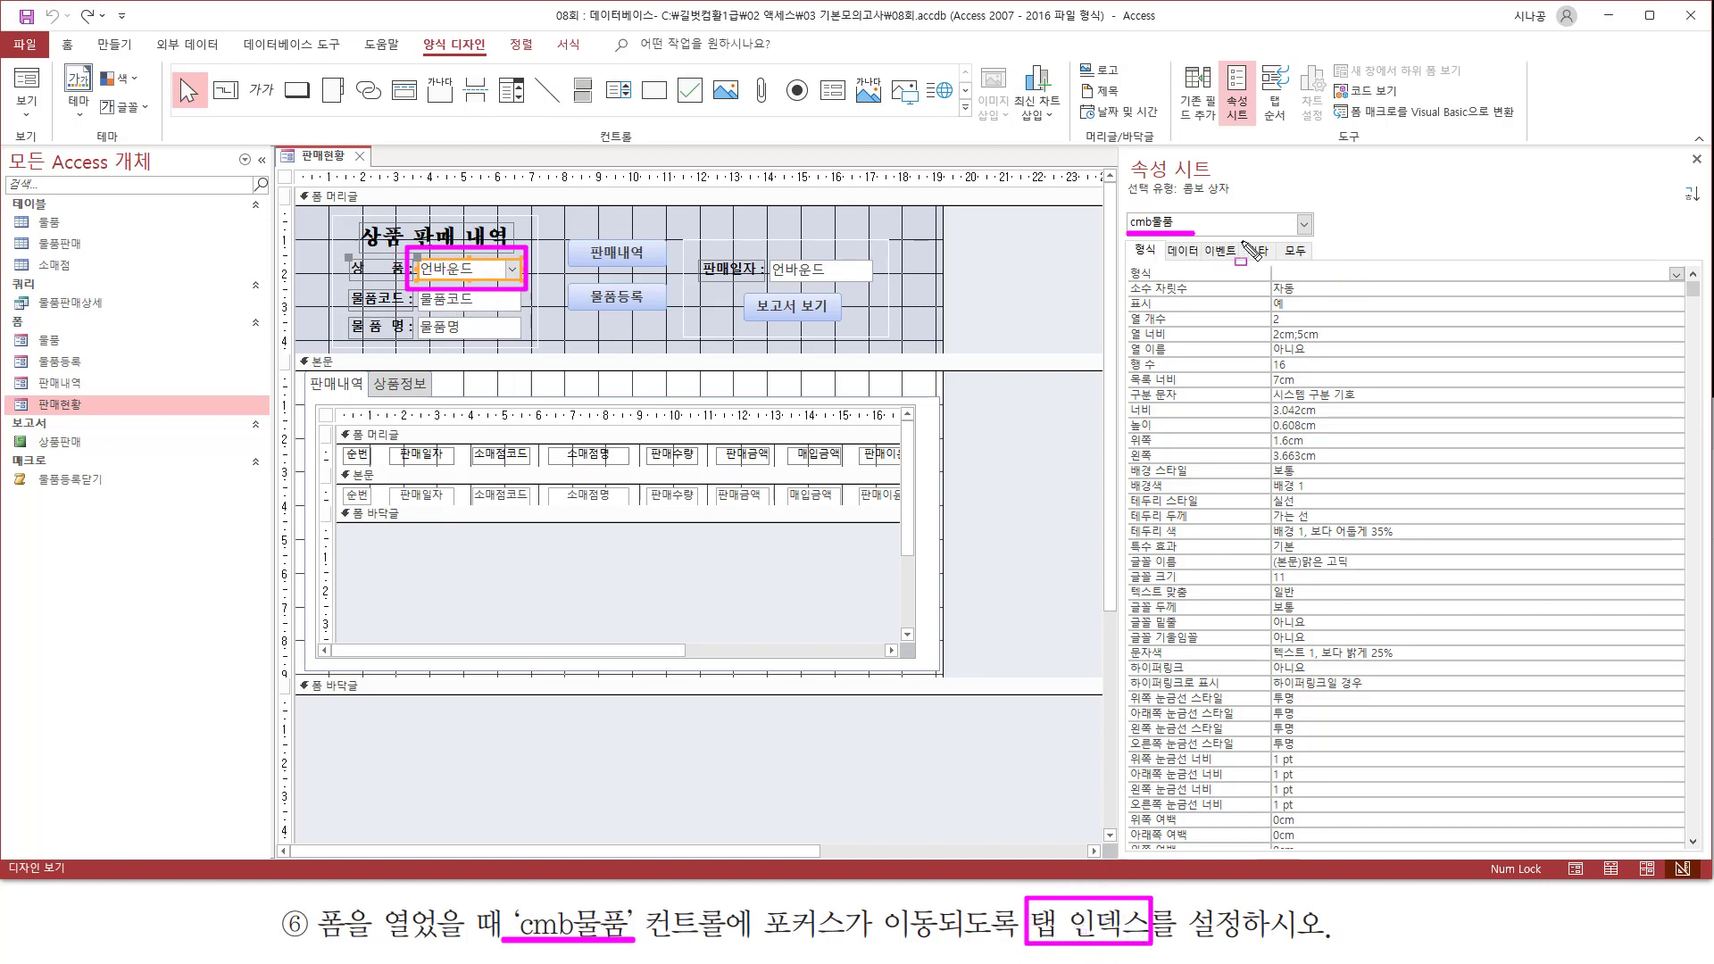
drag(1238, 237, 1278, 263)
key(Escape)
click(1261, 252)
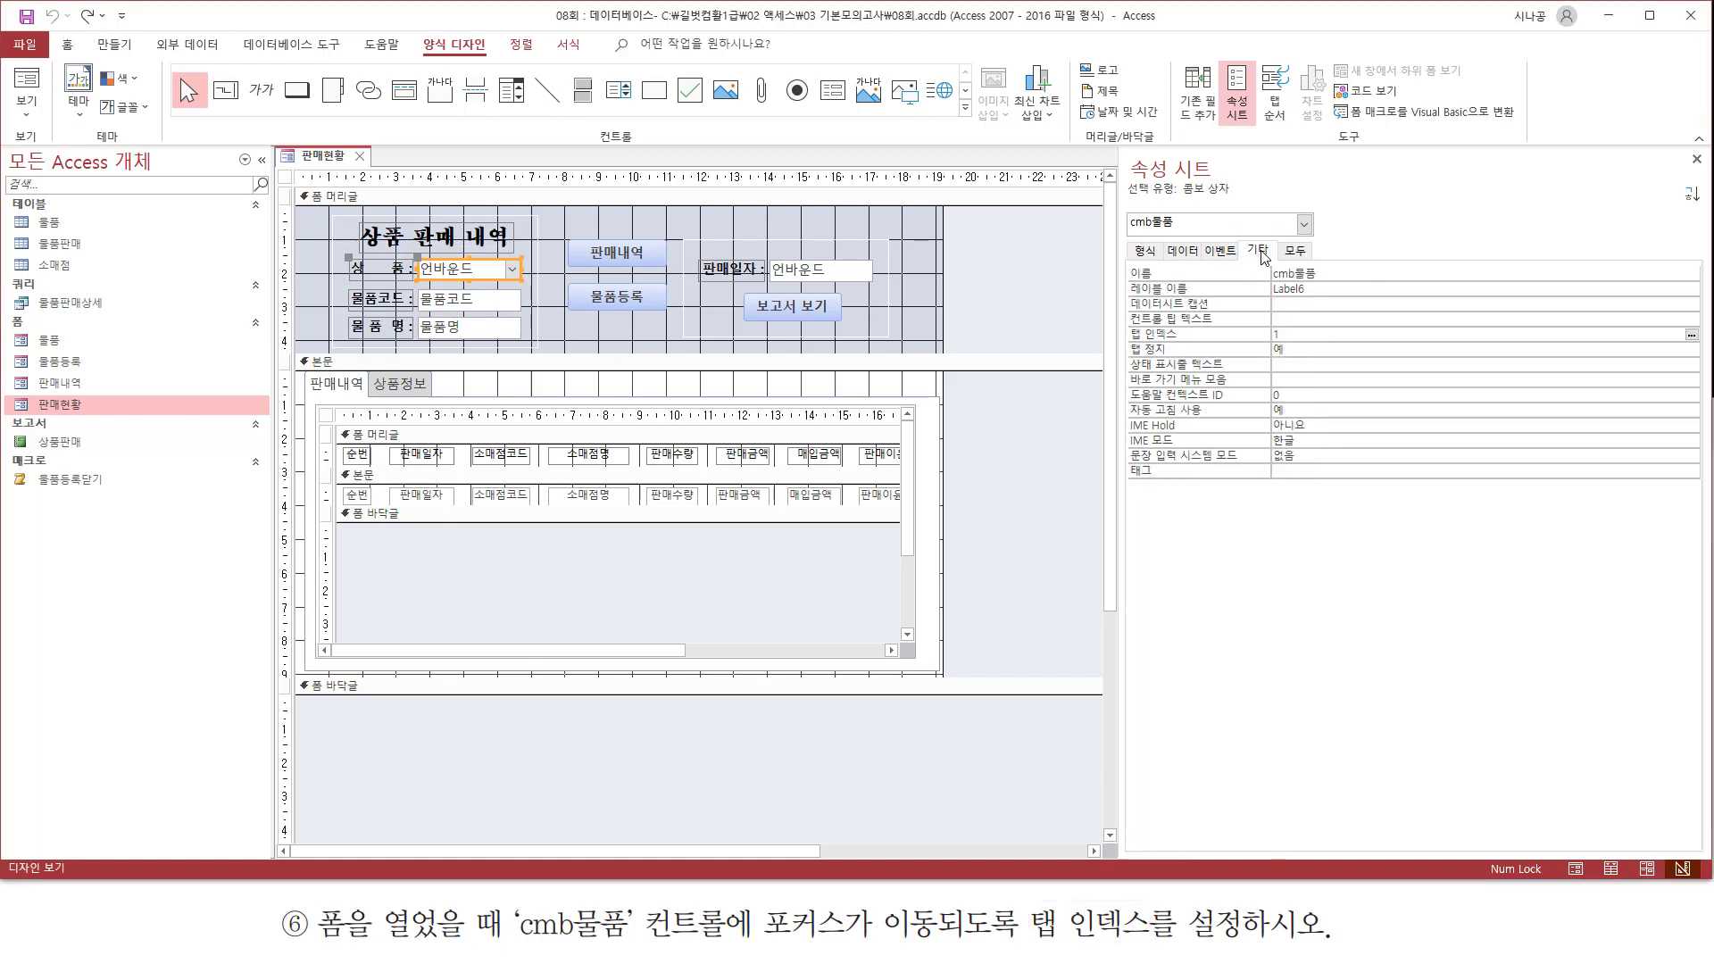
key(ctrl+2)
mouse_move(1124, 345)
mouse_down()
mouse_move(1329, 346)
mouse_move(1332, 326)
mouse_up()
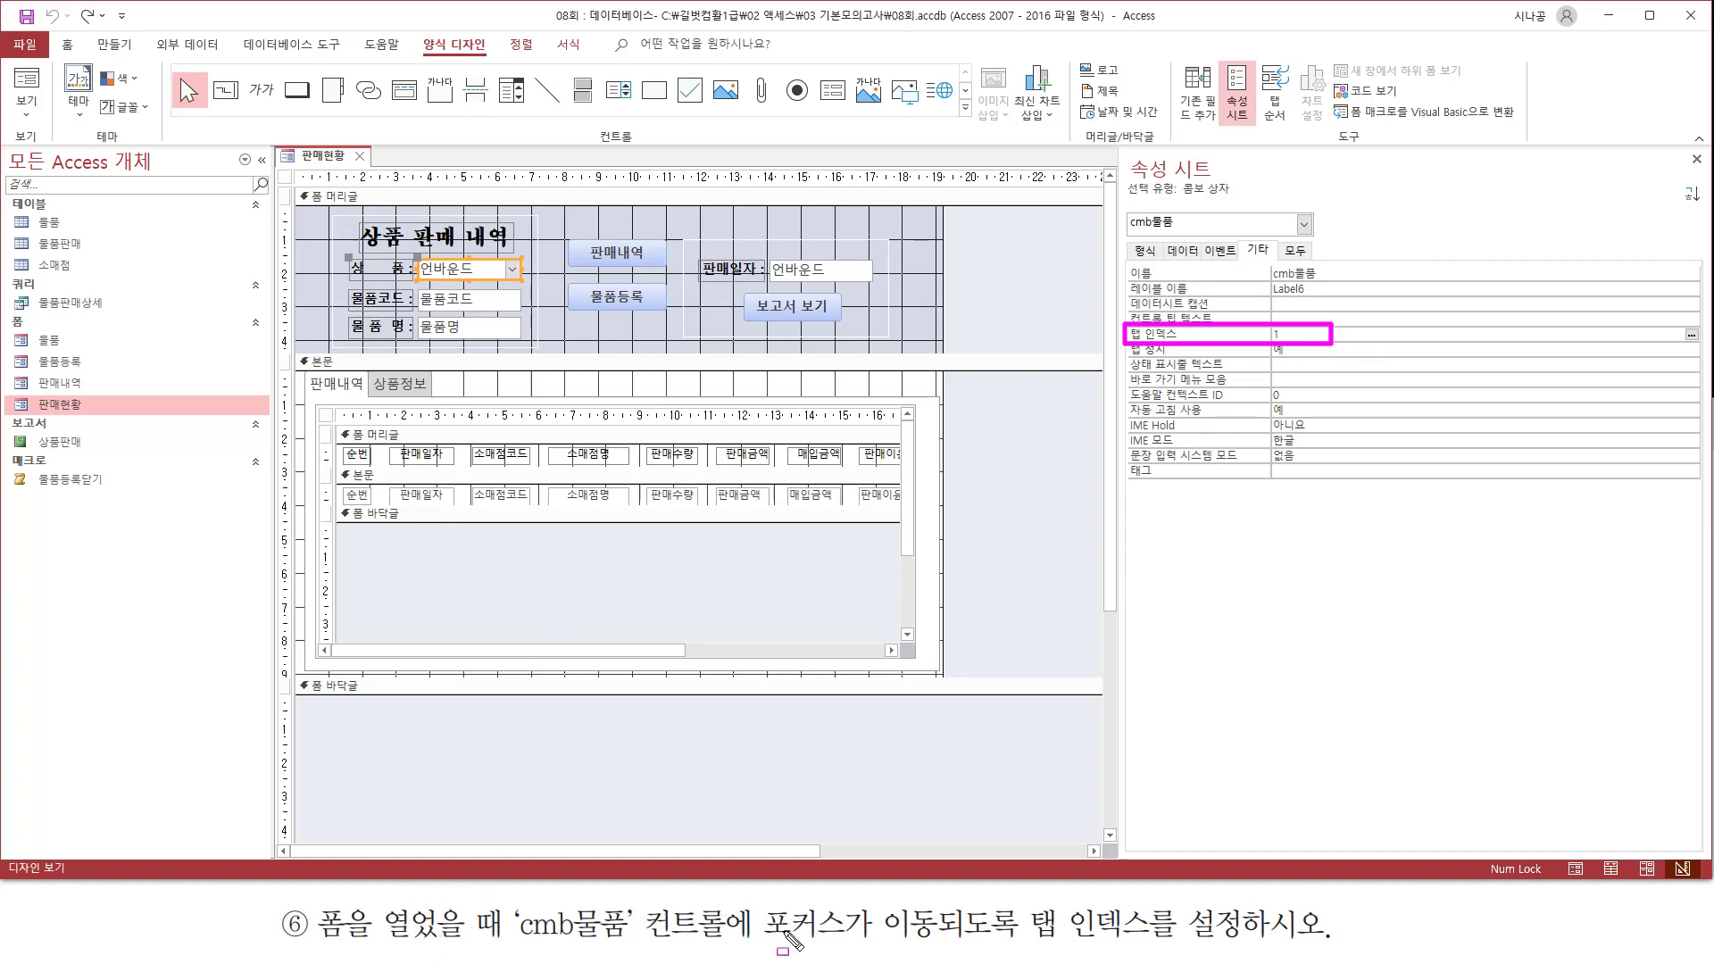
drag(508, 903, 631, 944)
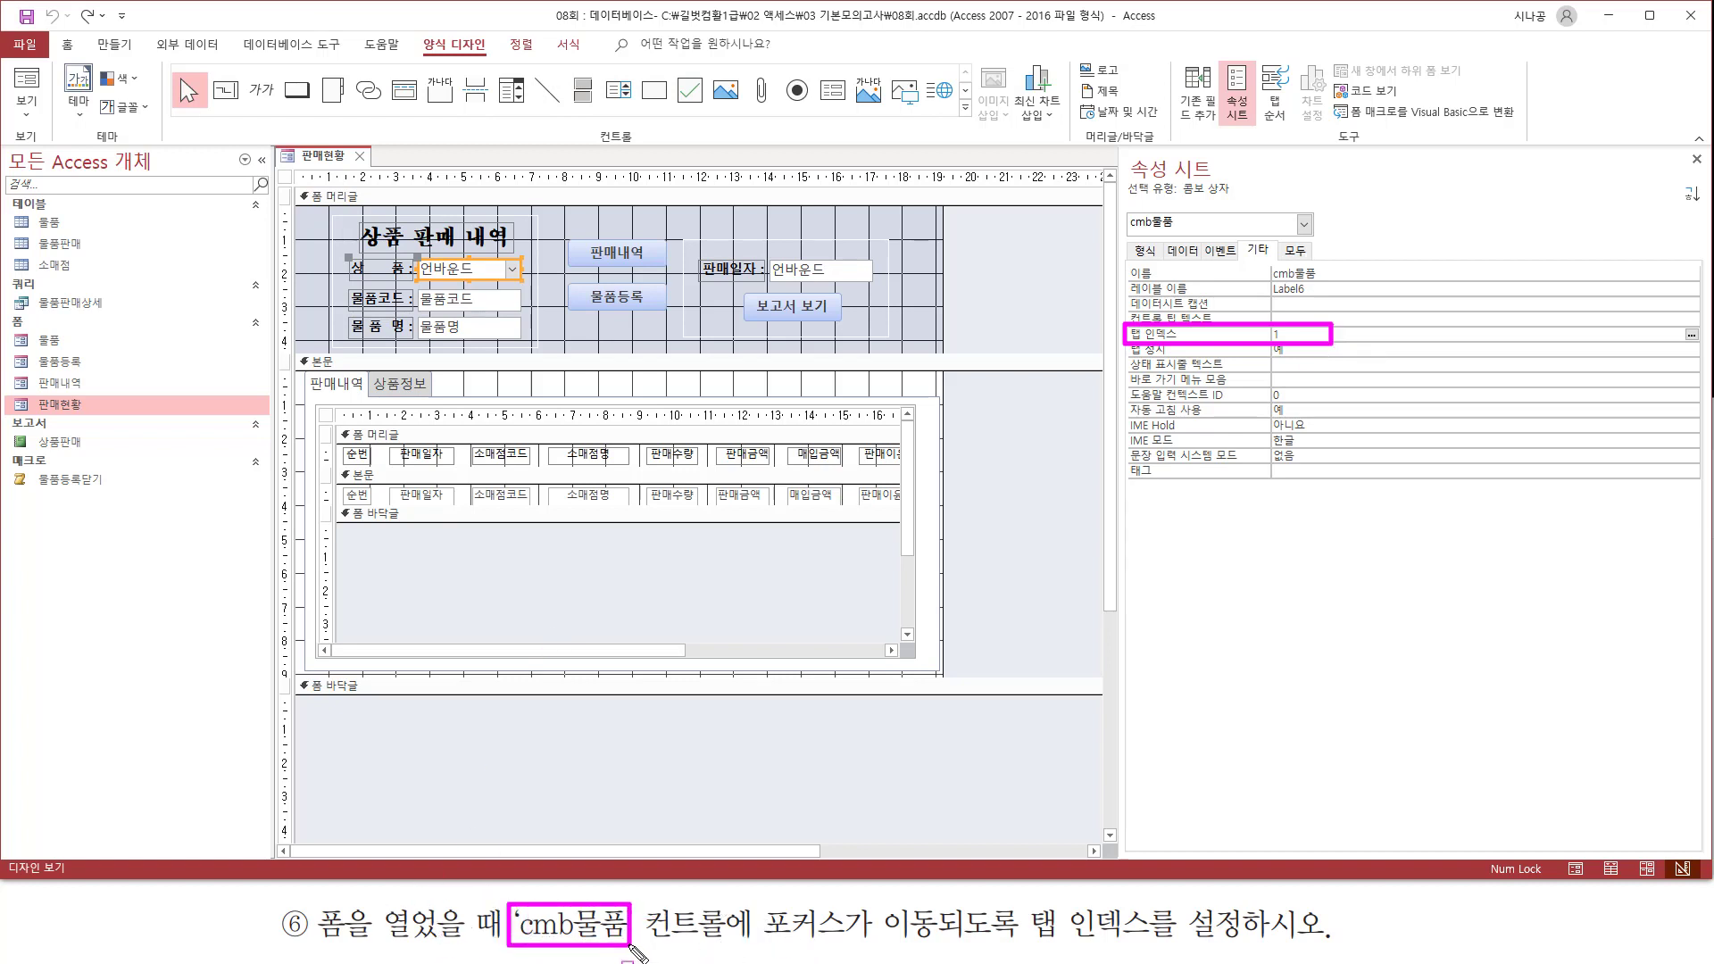
drag(740, 942, 976, 942)
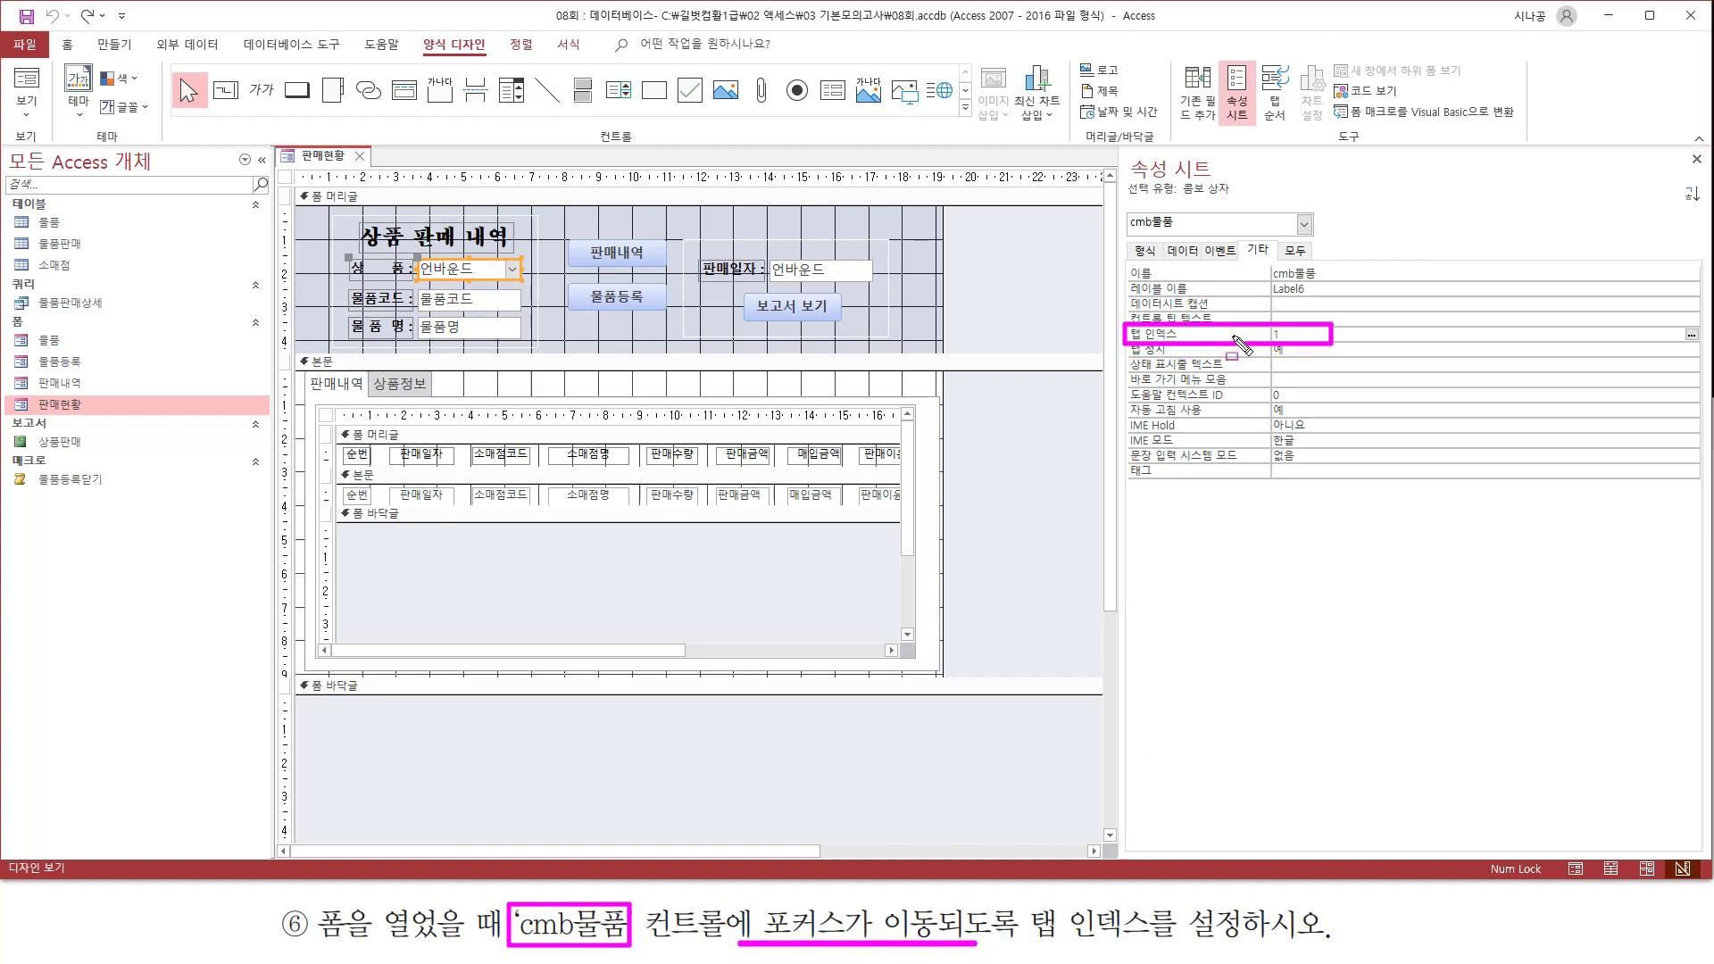
key(Escape)
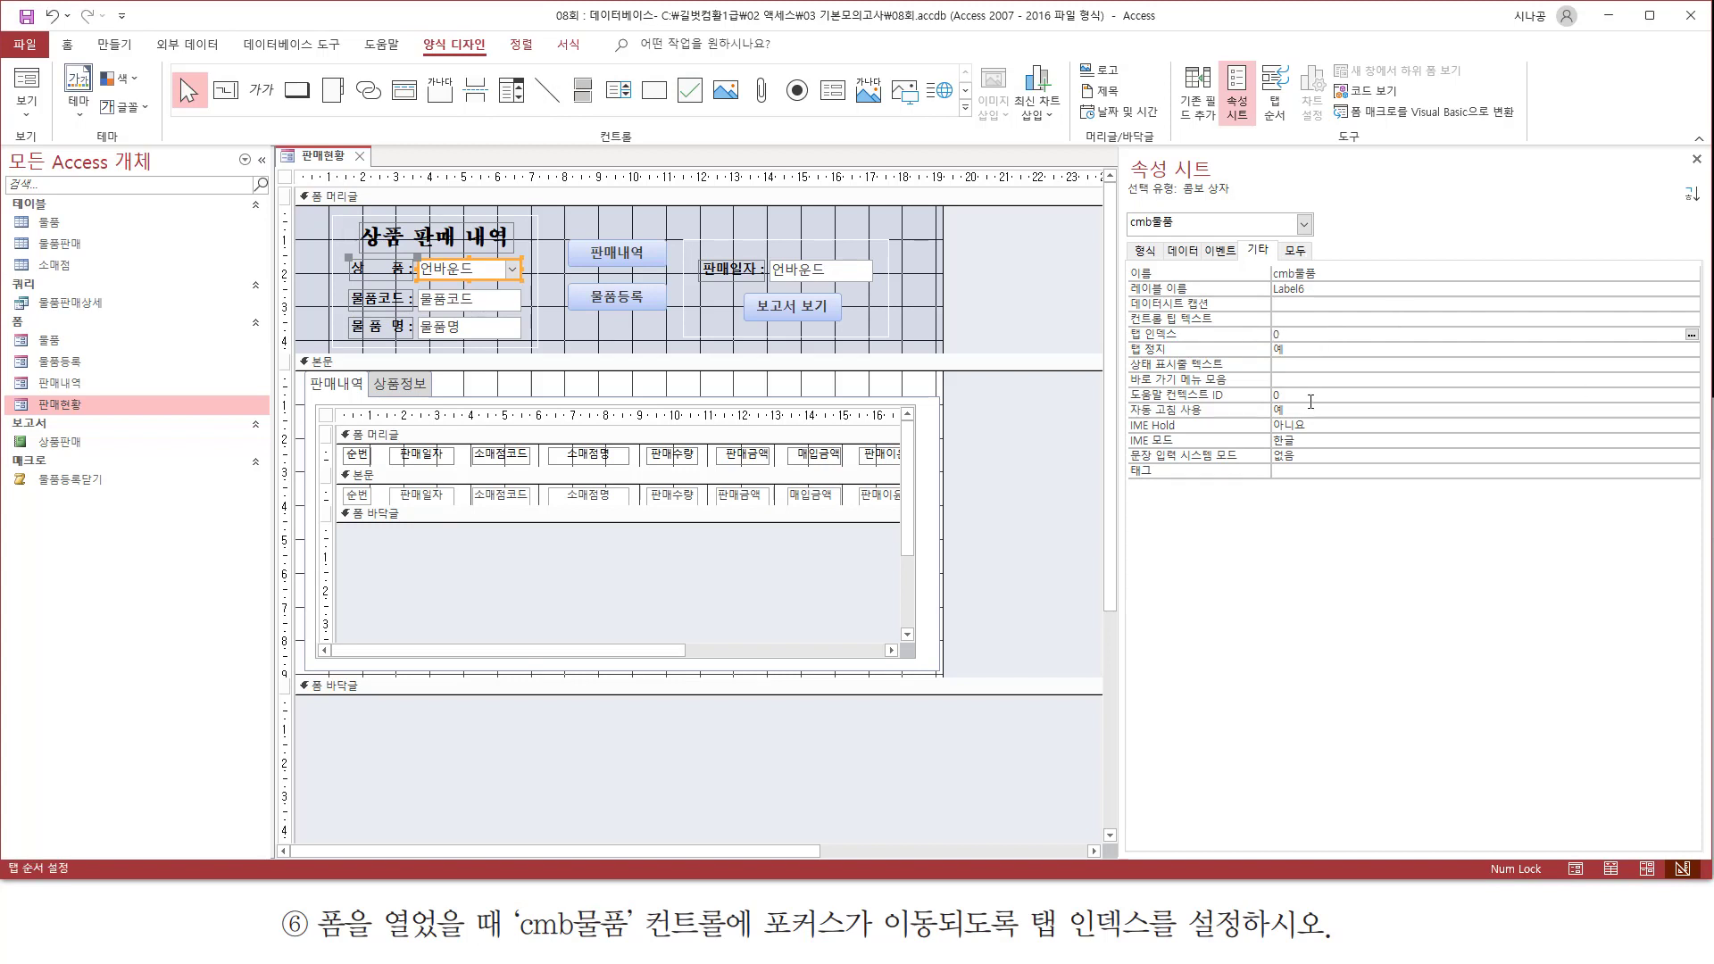
Show the 판매현황 form in Form view and check the focus on the 상품 combo box in the form header.
right_click(326, 162)
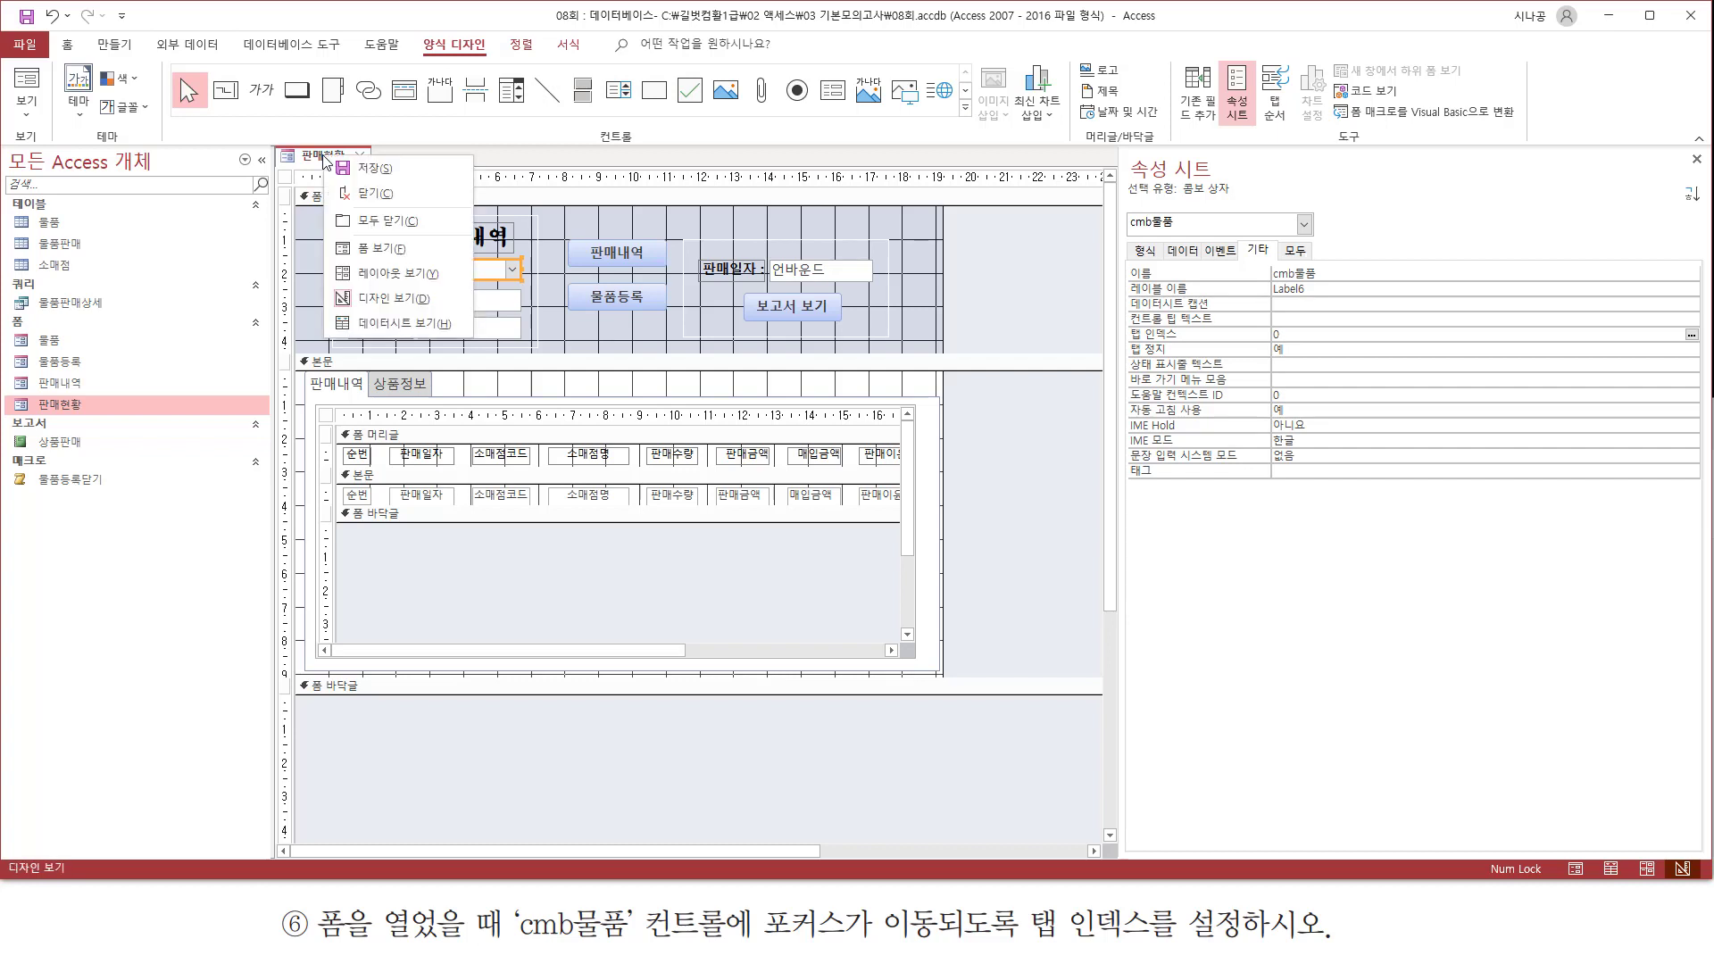
click(364, 251)
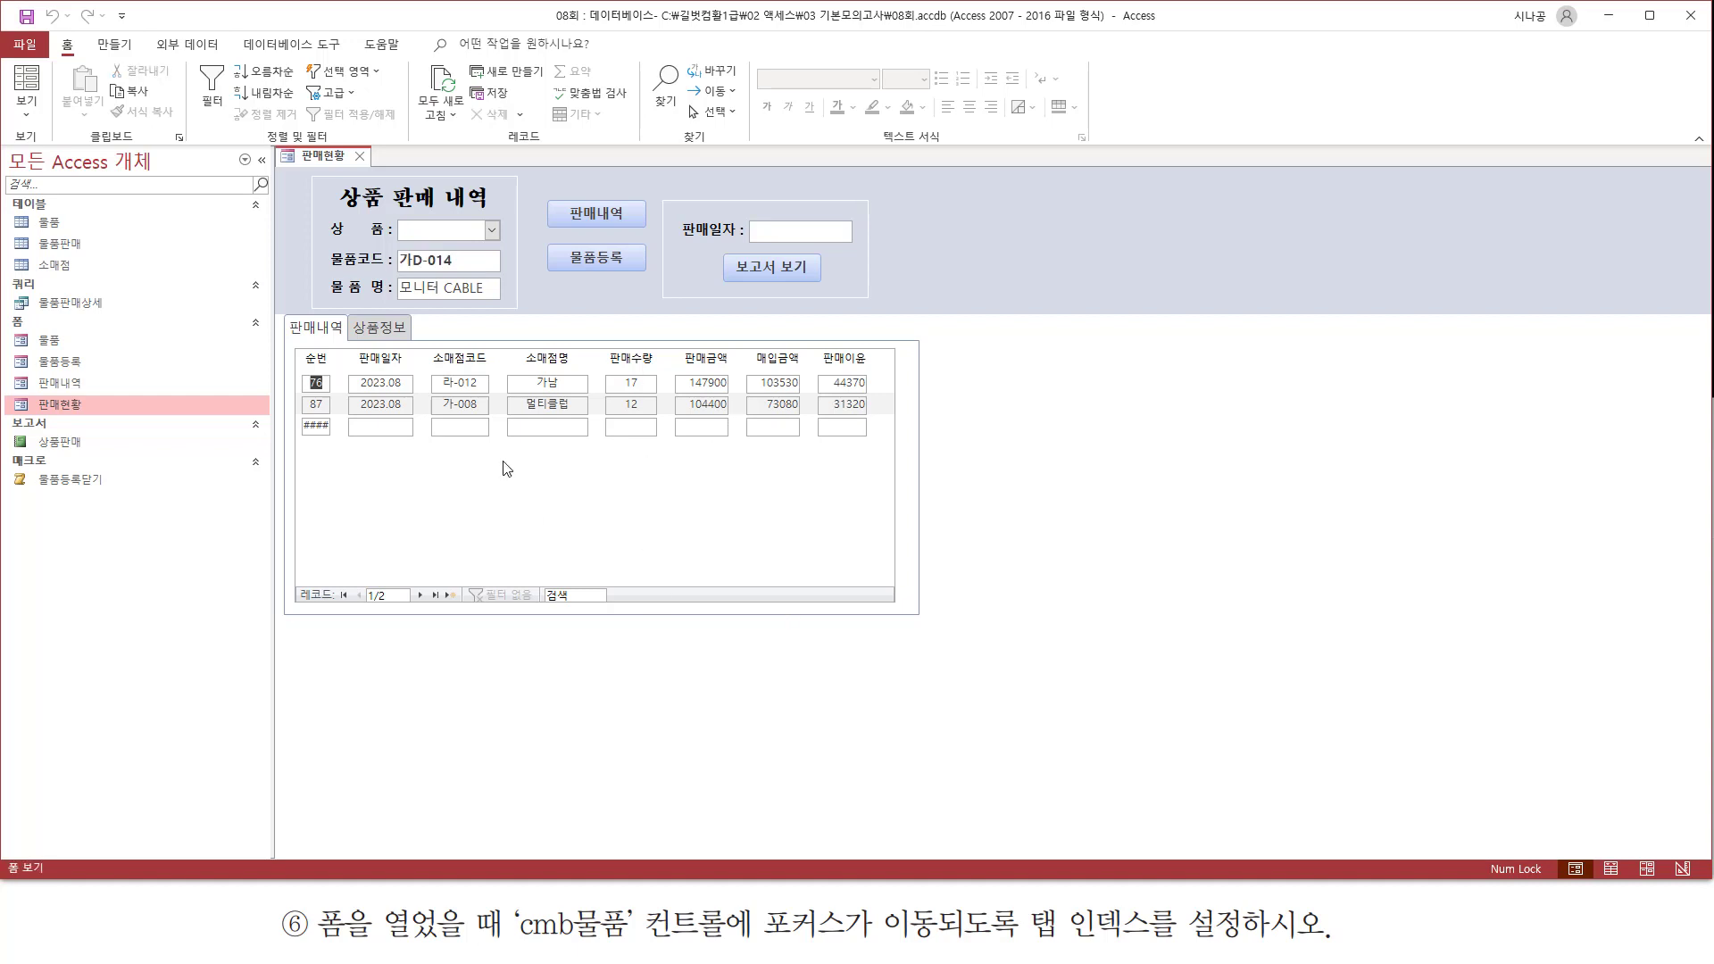
drag(280, 315, 968, 625)
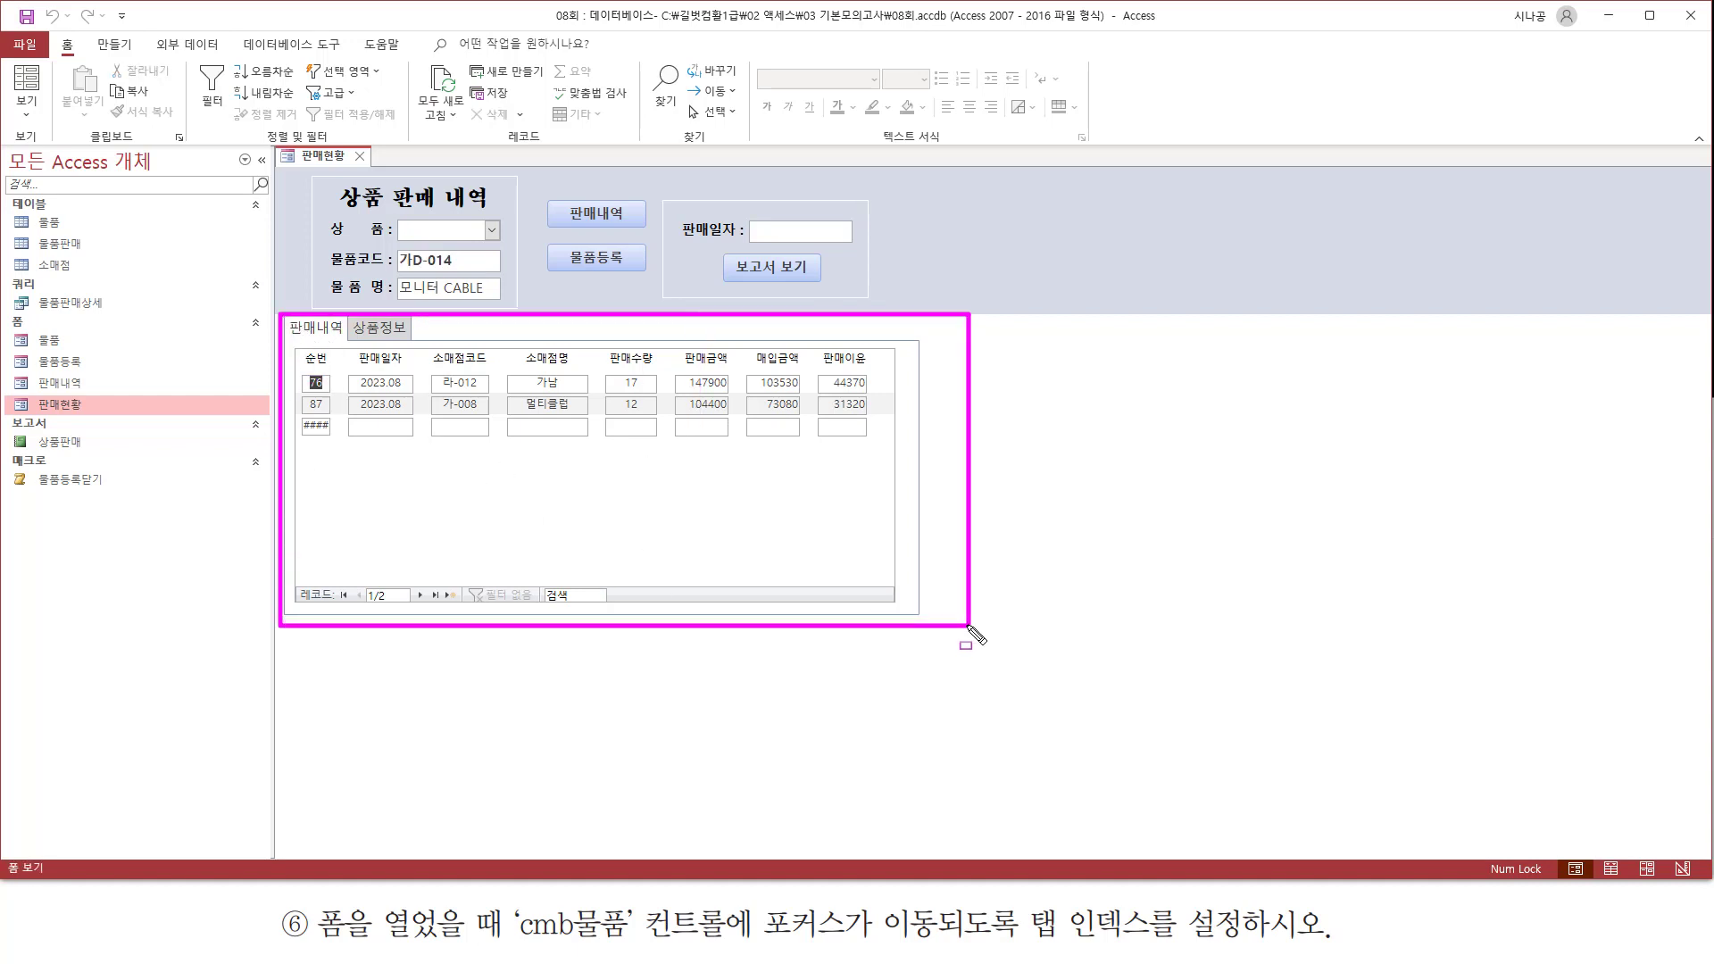
key(Escape)
mouse_move(277, 169)
mouse_down()
mouse_move(518, 295)
mouse_move(1001, 343)
mouse_move(983, 311)
mouse_up()
key(Escape)
click(919, 195)
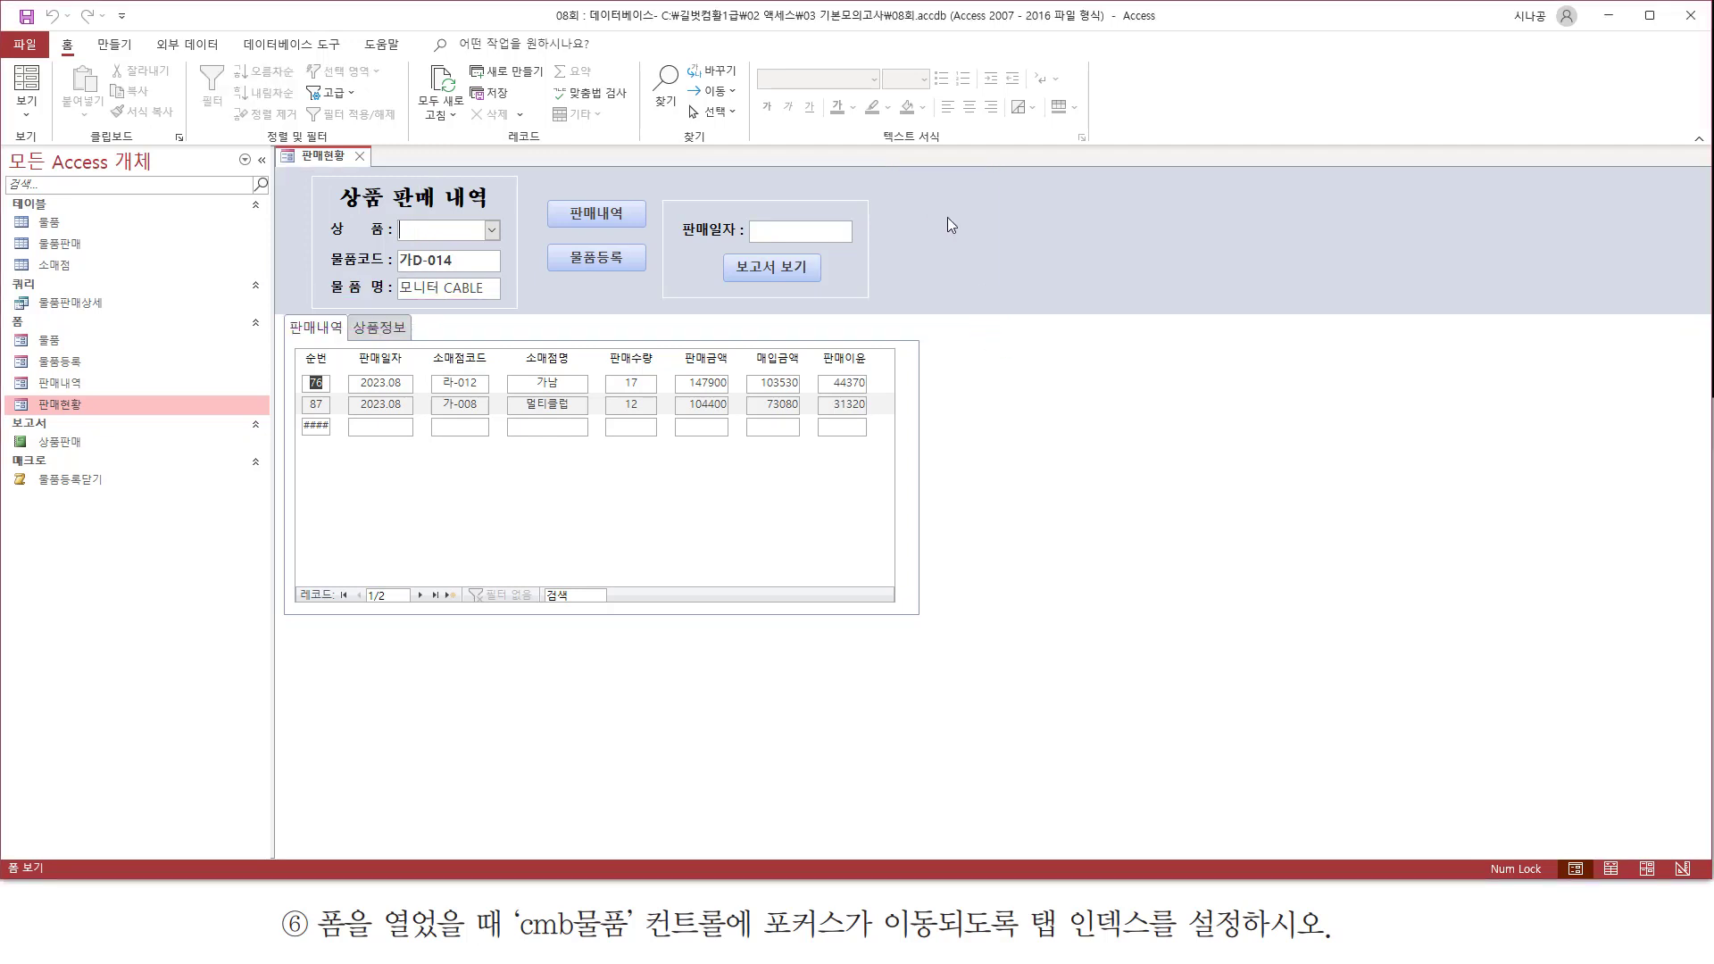
key(ctrl+2)
drag(544, 233, 655, 234)
mouse_move(390, 212)
mouse_down()
mouse_move(409, 248)
mouse_move(504, 249)
mouse_up()
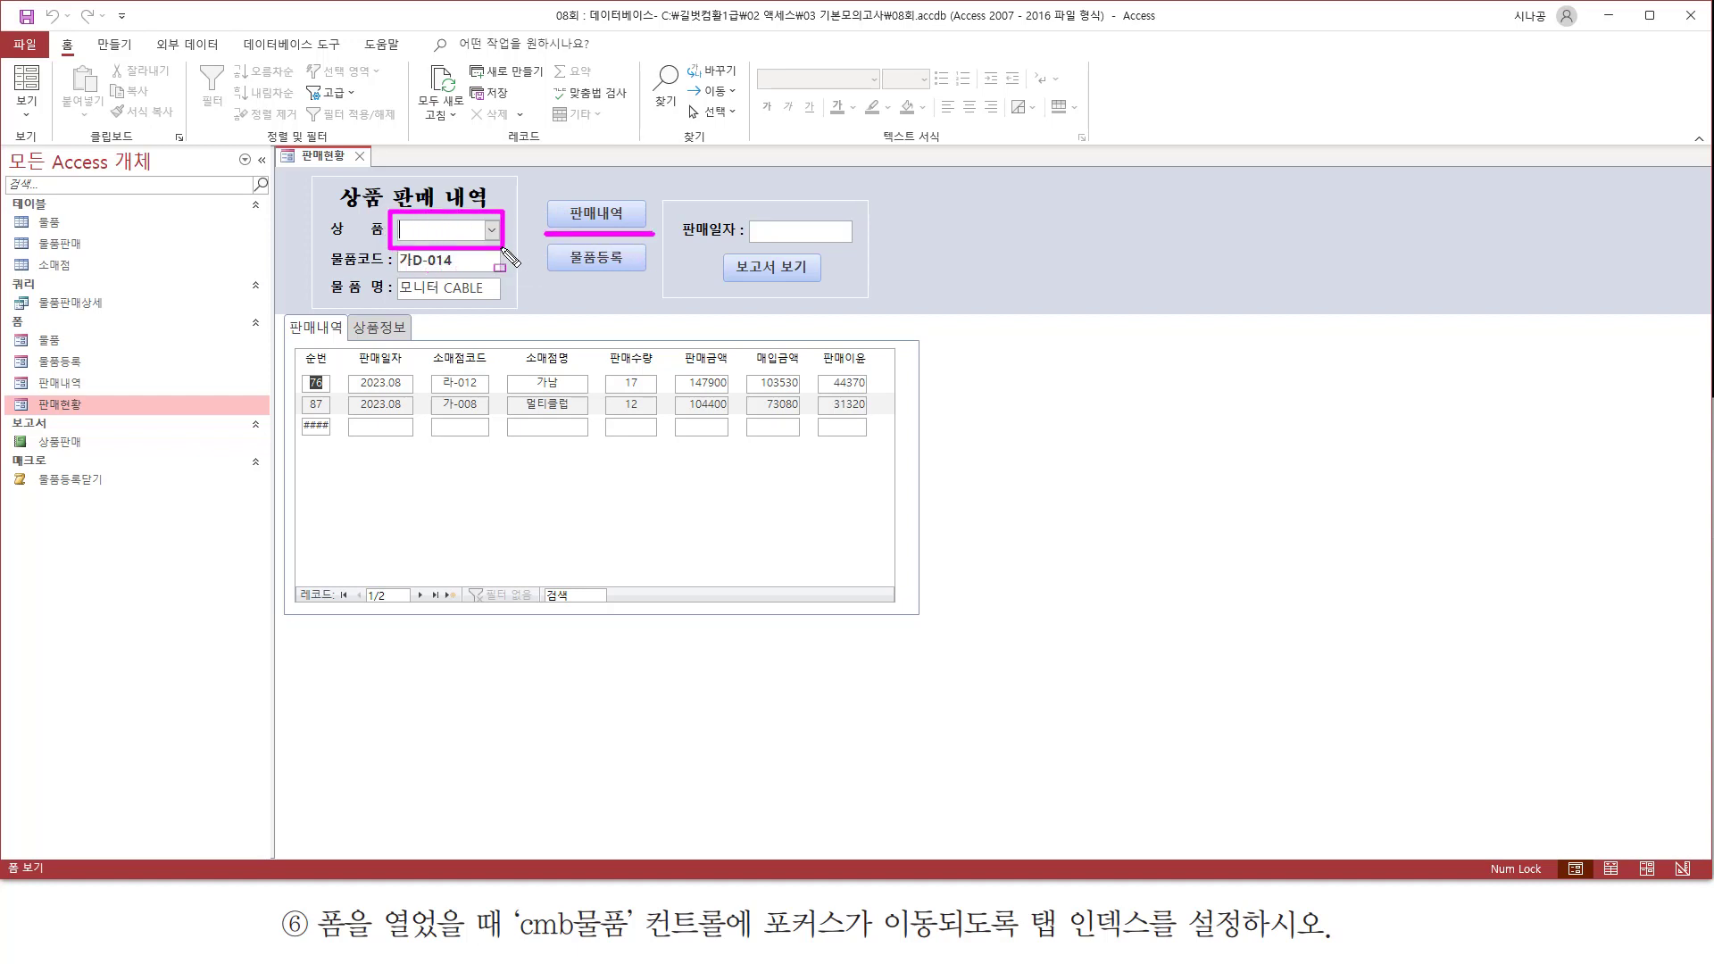
key(Escape)
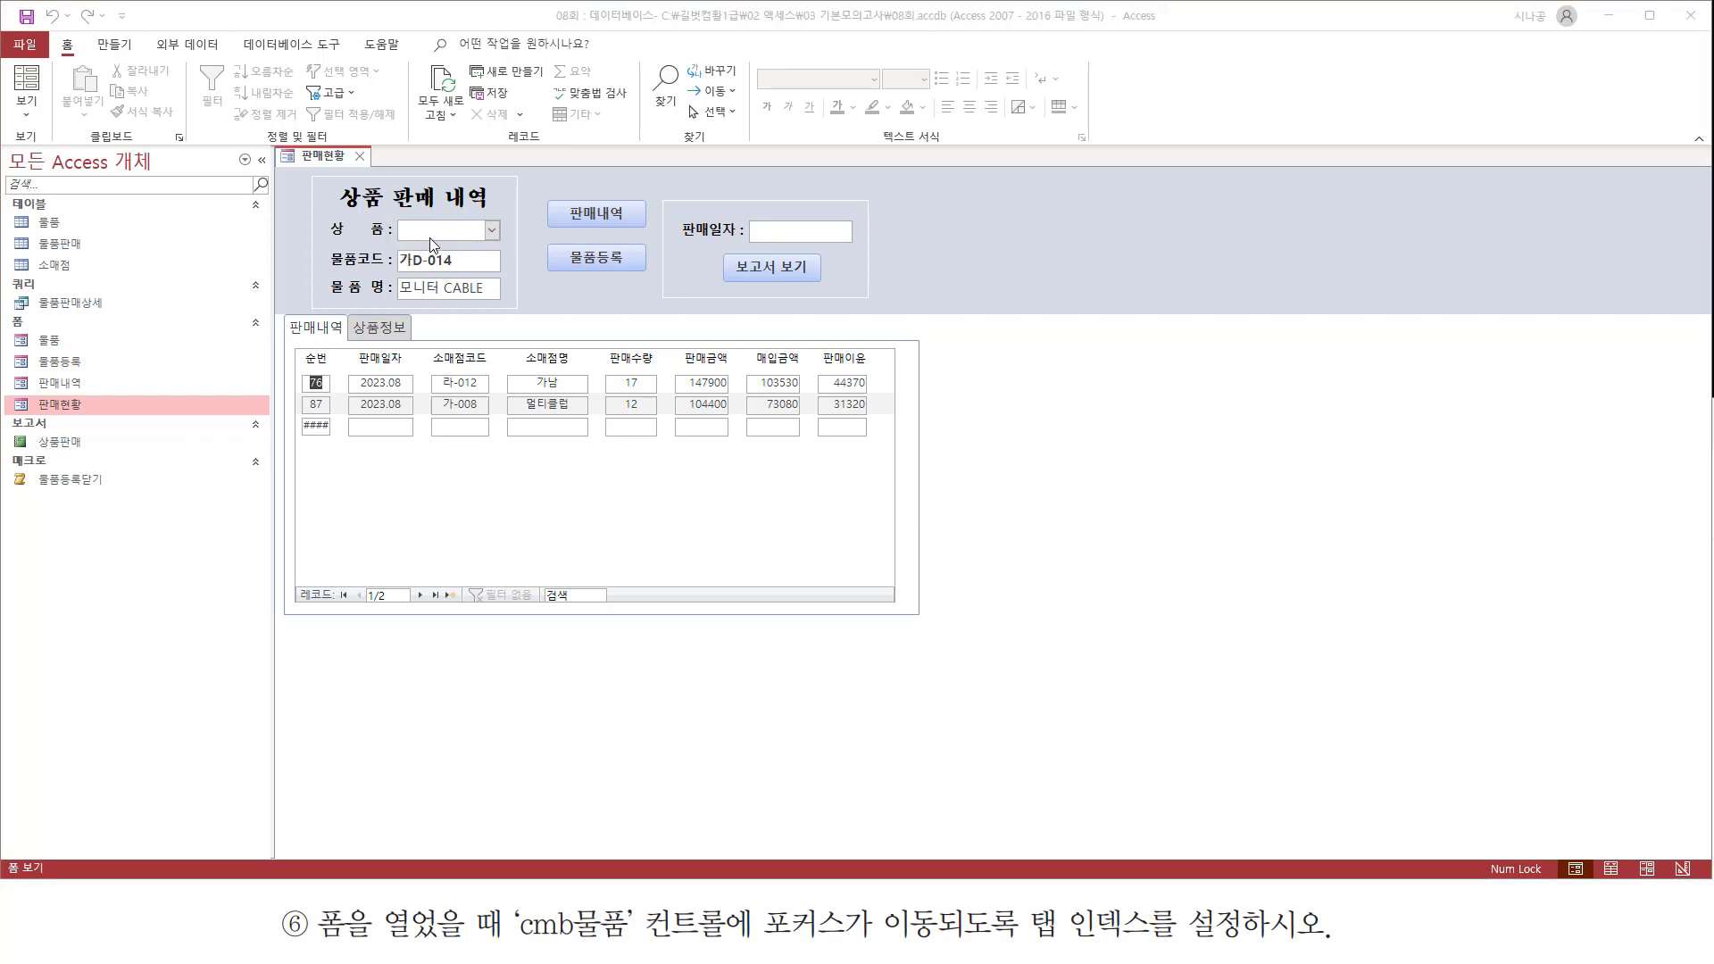
click(431, 230)
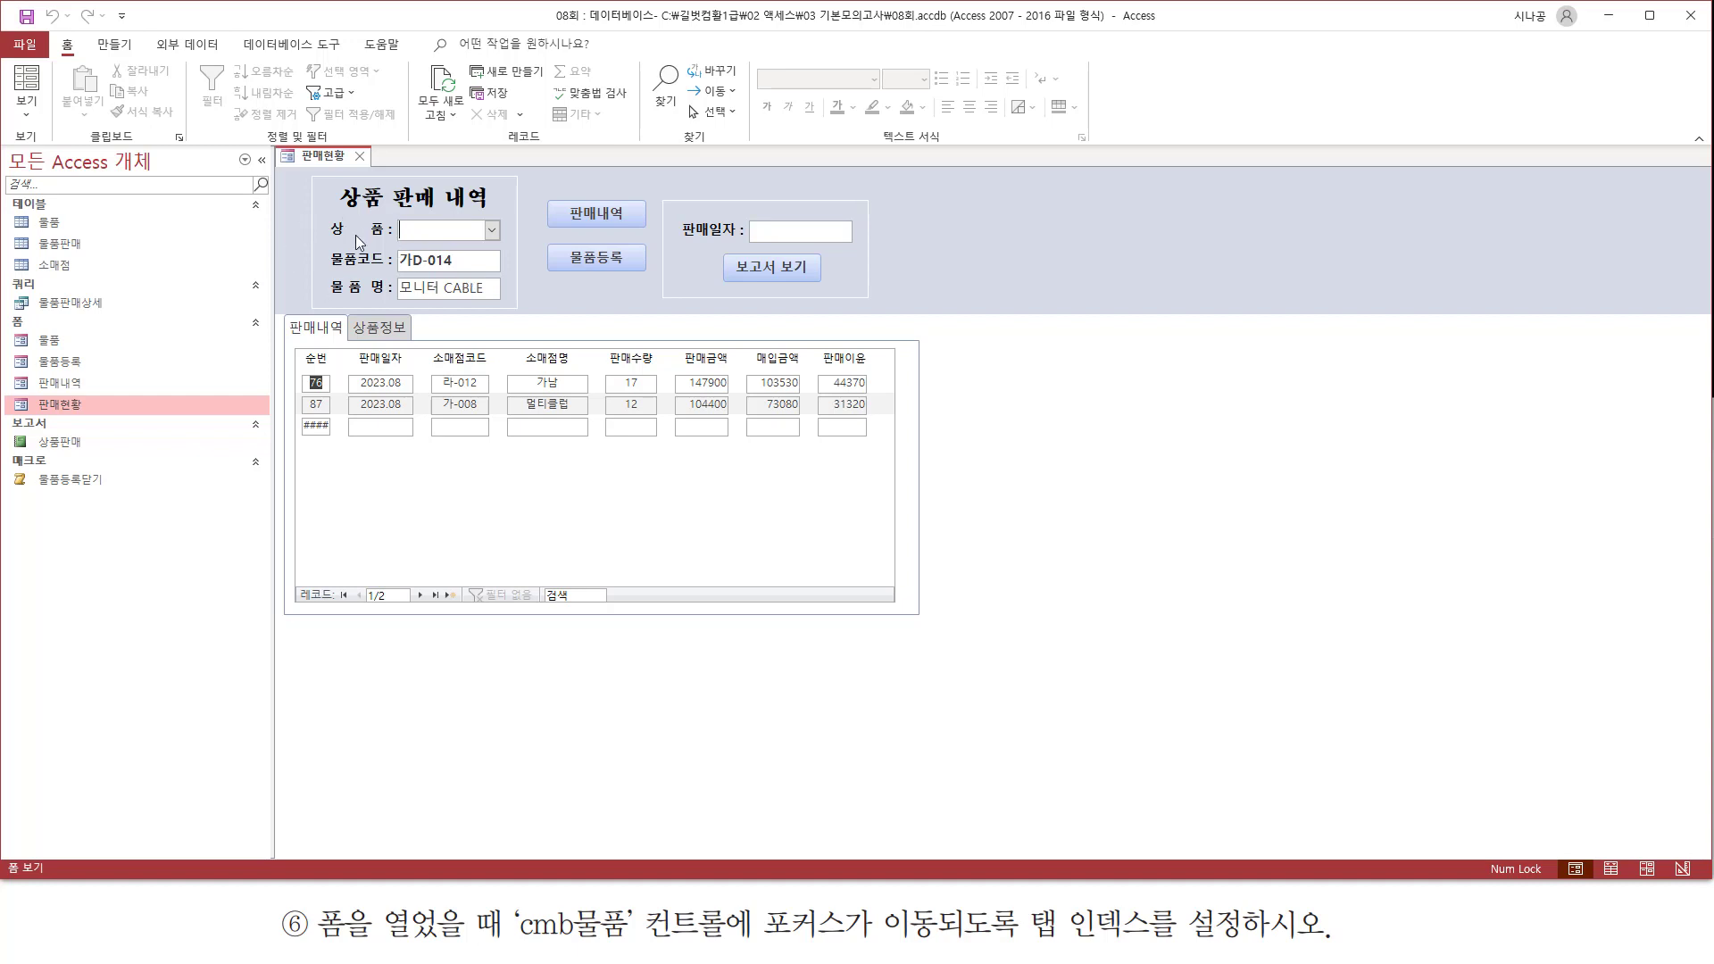
Close the 판매현황 form and save its design changes.
key(ctrl+2)
drag(348, 144, 372, 166)
key(Escape)
click(359, 155)
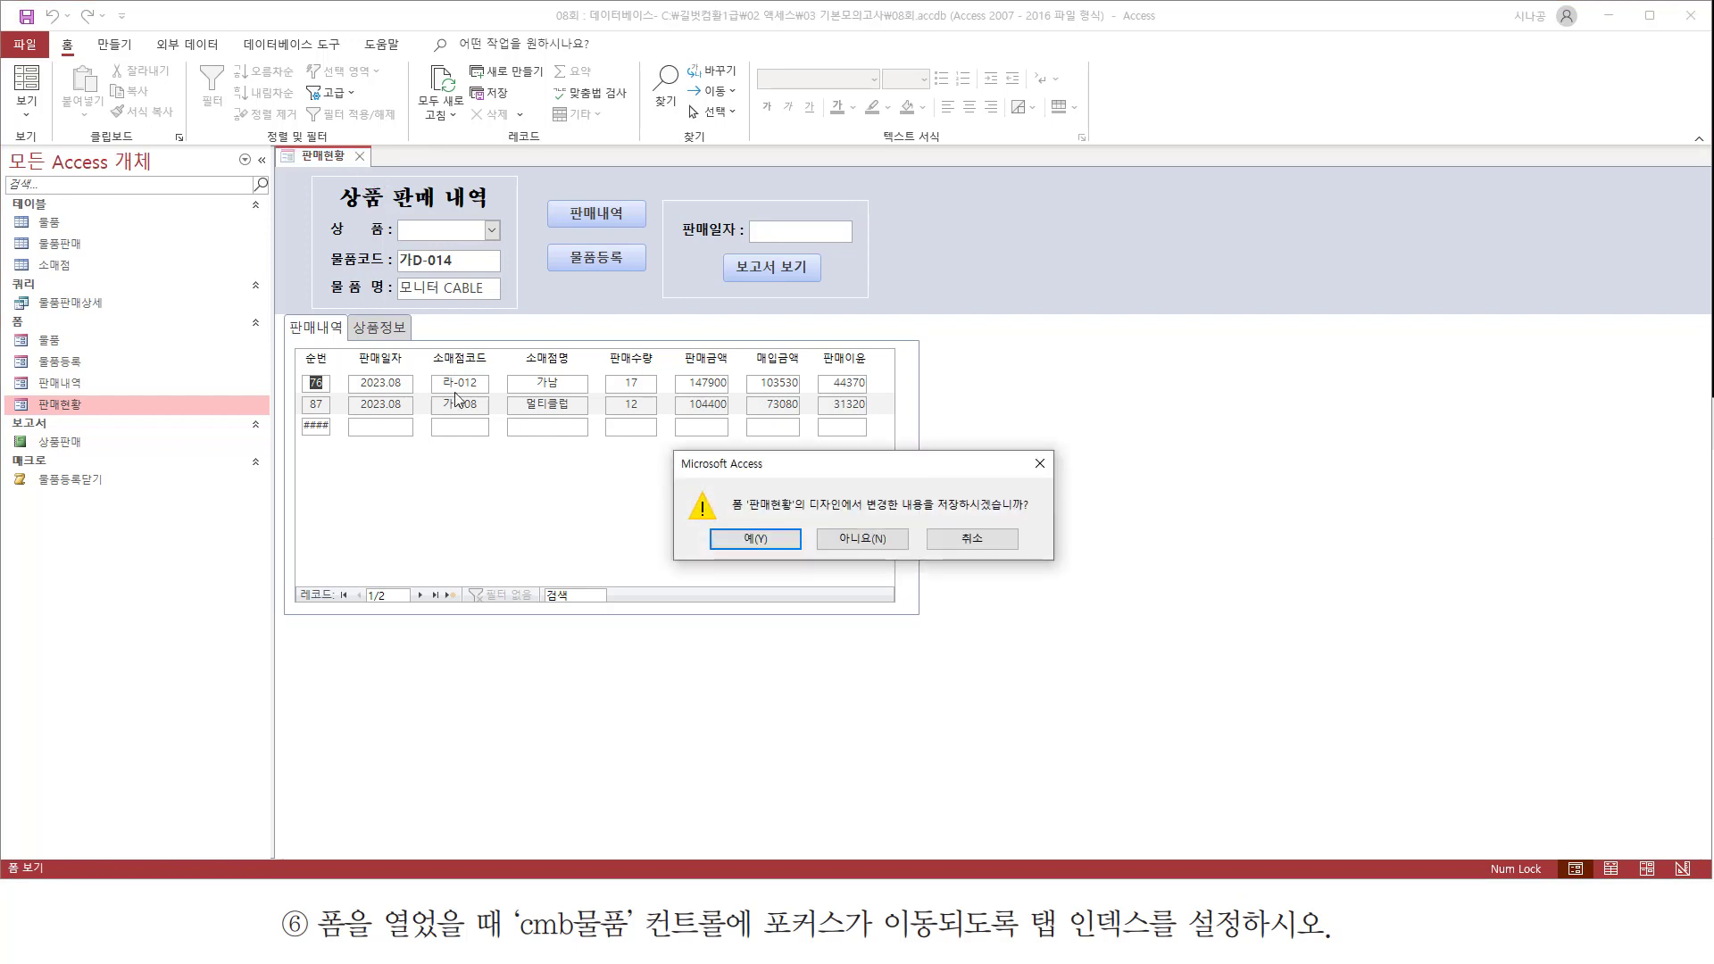
key(ctrl+2)
drag(929, 518, 1041, 517)
drag(769, 542, 801, 556)
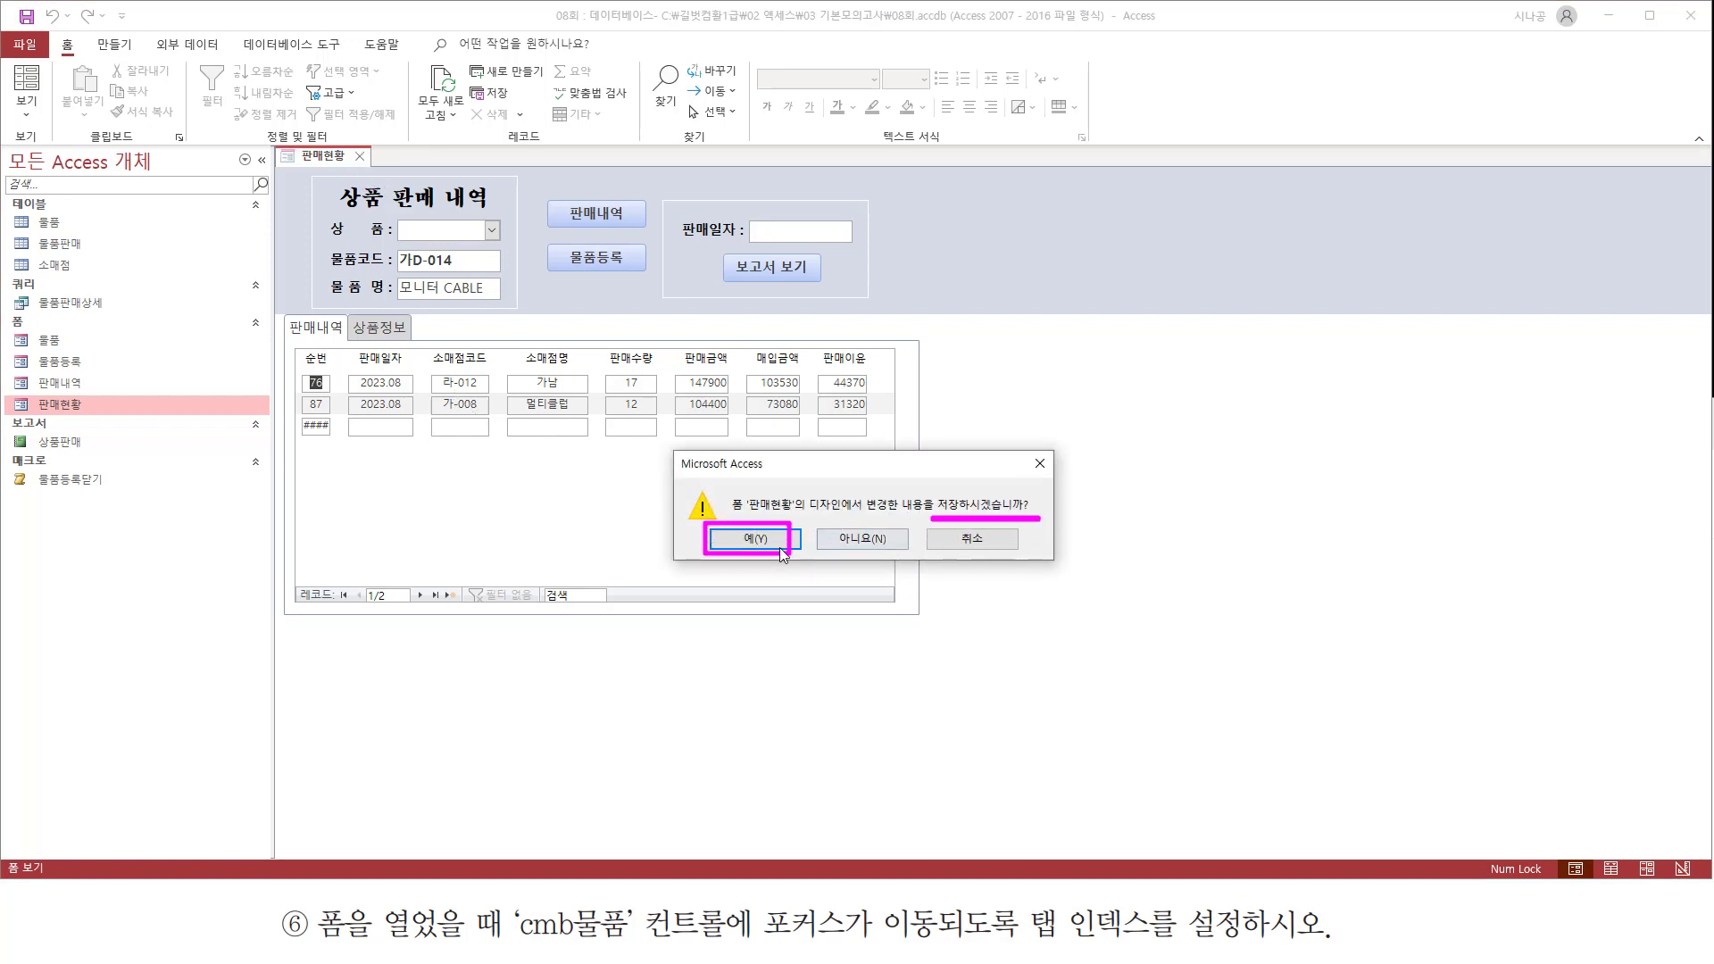
key(Escape)
click(756, 539)
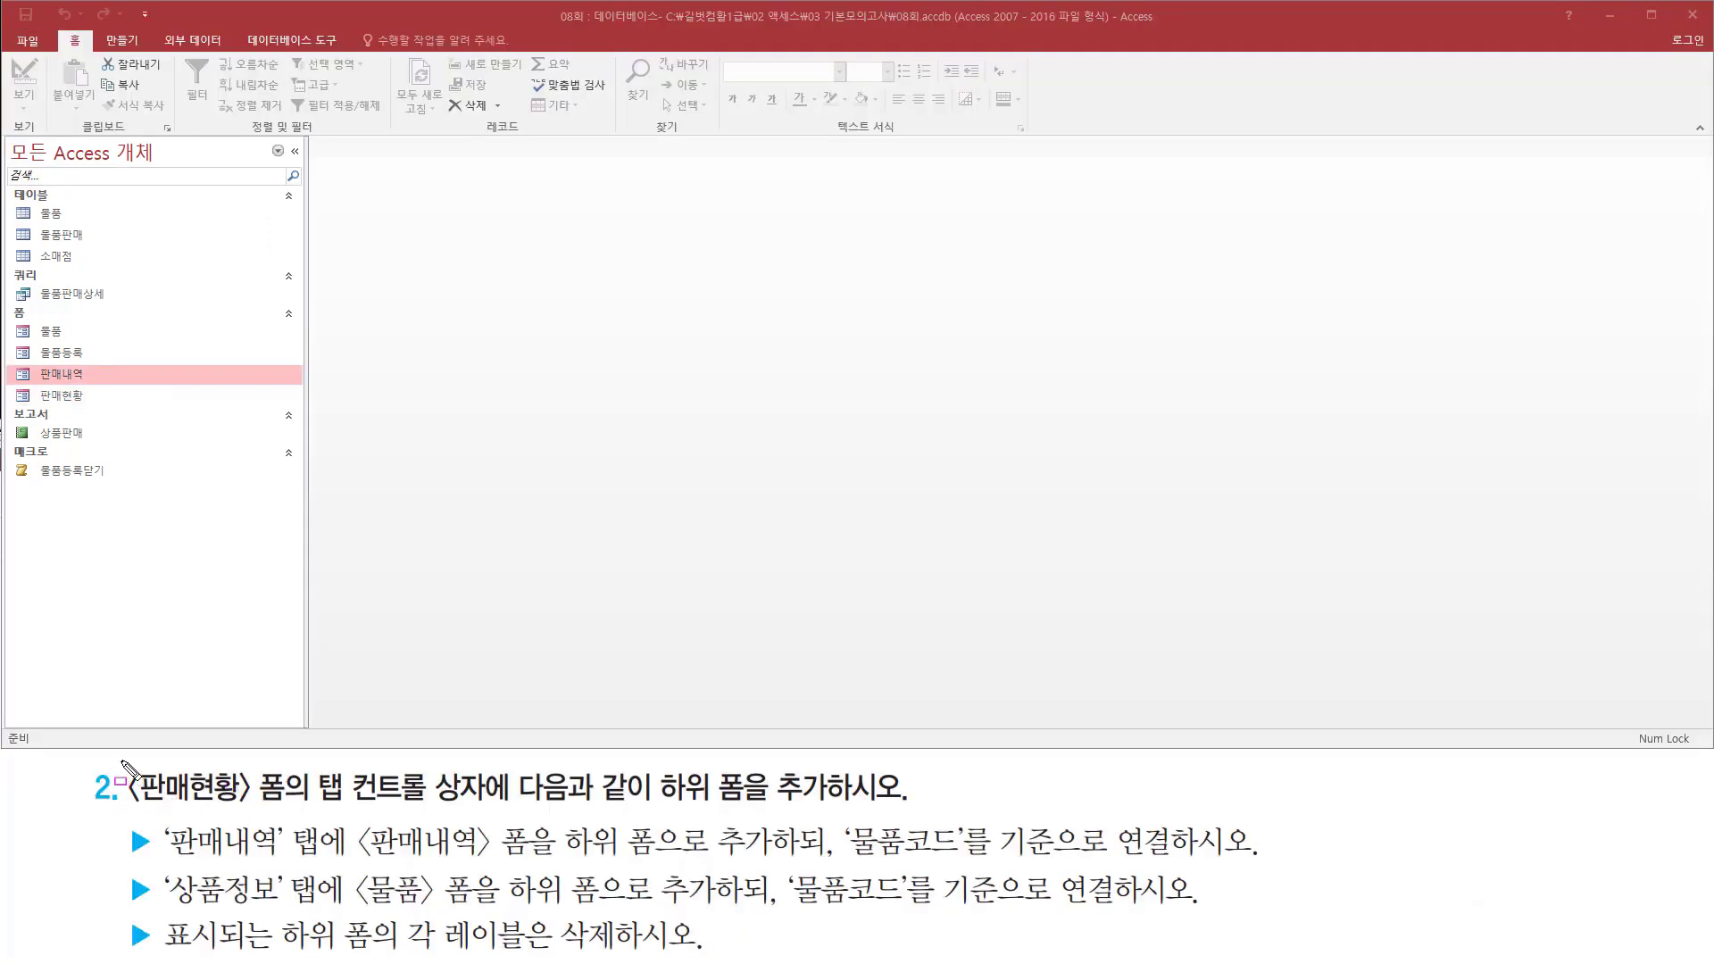
Read the task about adding subforms to the tab control and open the 판매현황 form.
mouse_move(122, 763)
mouse_down()
mouse_move(150, 808)
mouse_move(284, 823)
mouse_move(474, 808)
mouse_up()
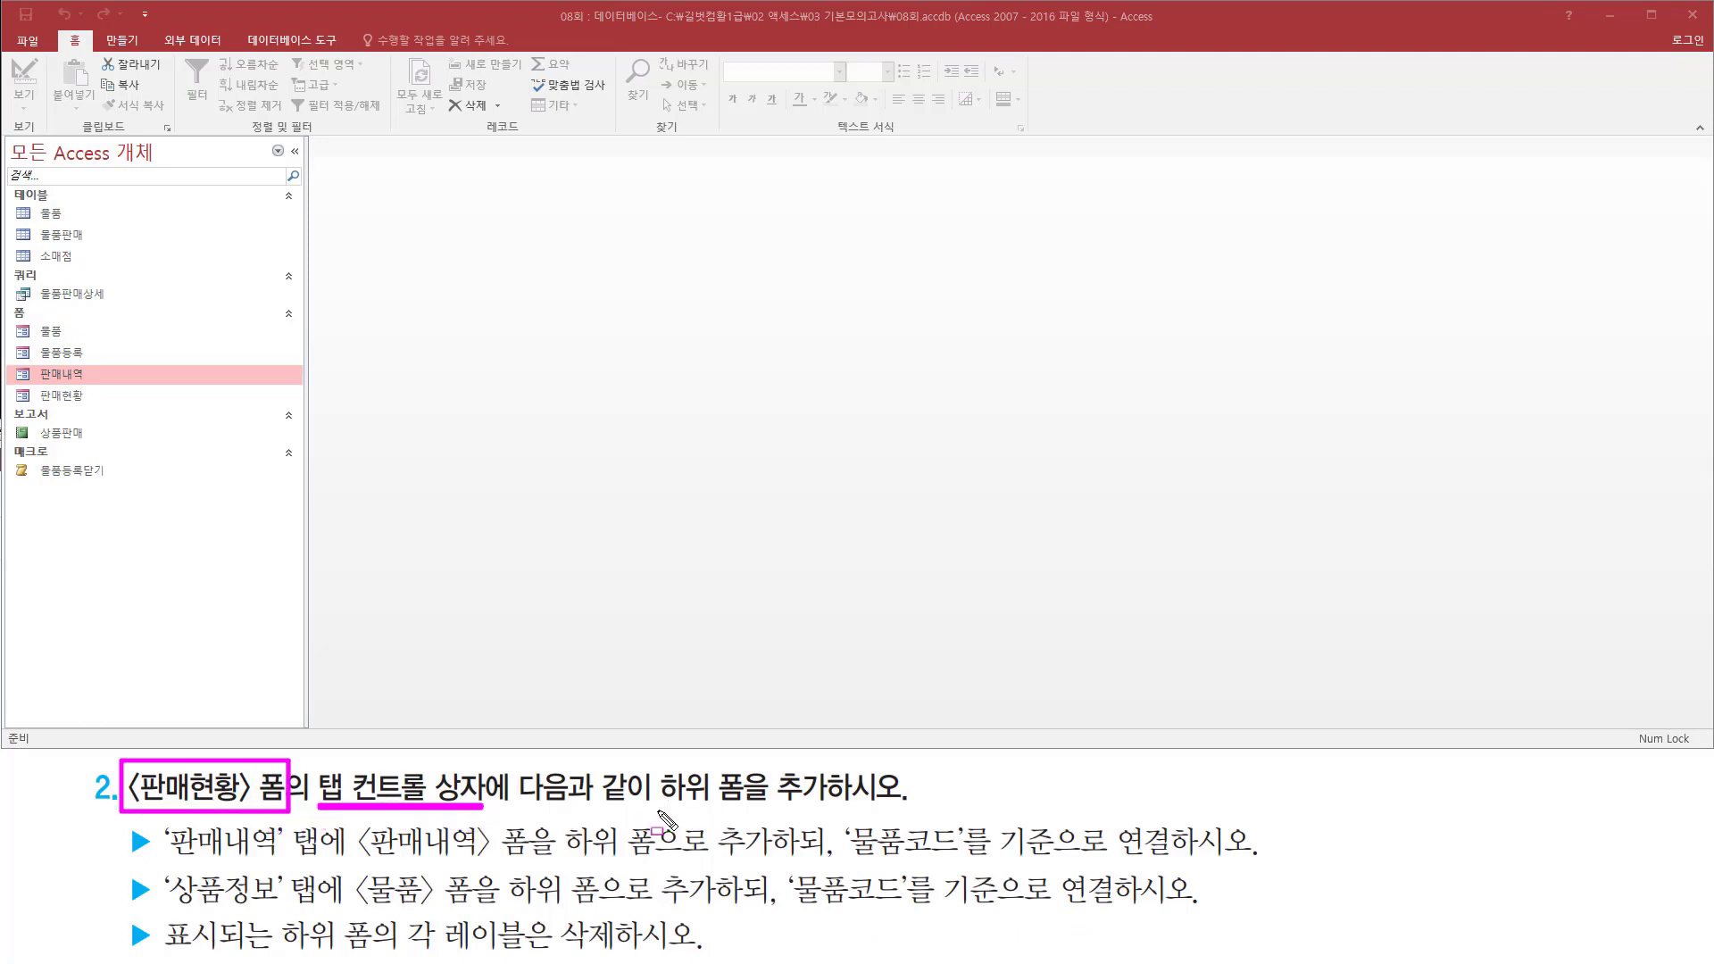
drag(655, 811, 765, 813)
drag(14, 389, 123, 411)
key(Escape)
click(83, 405)
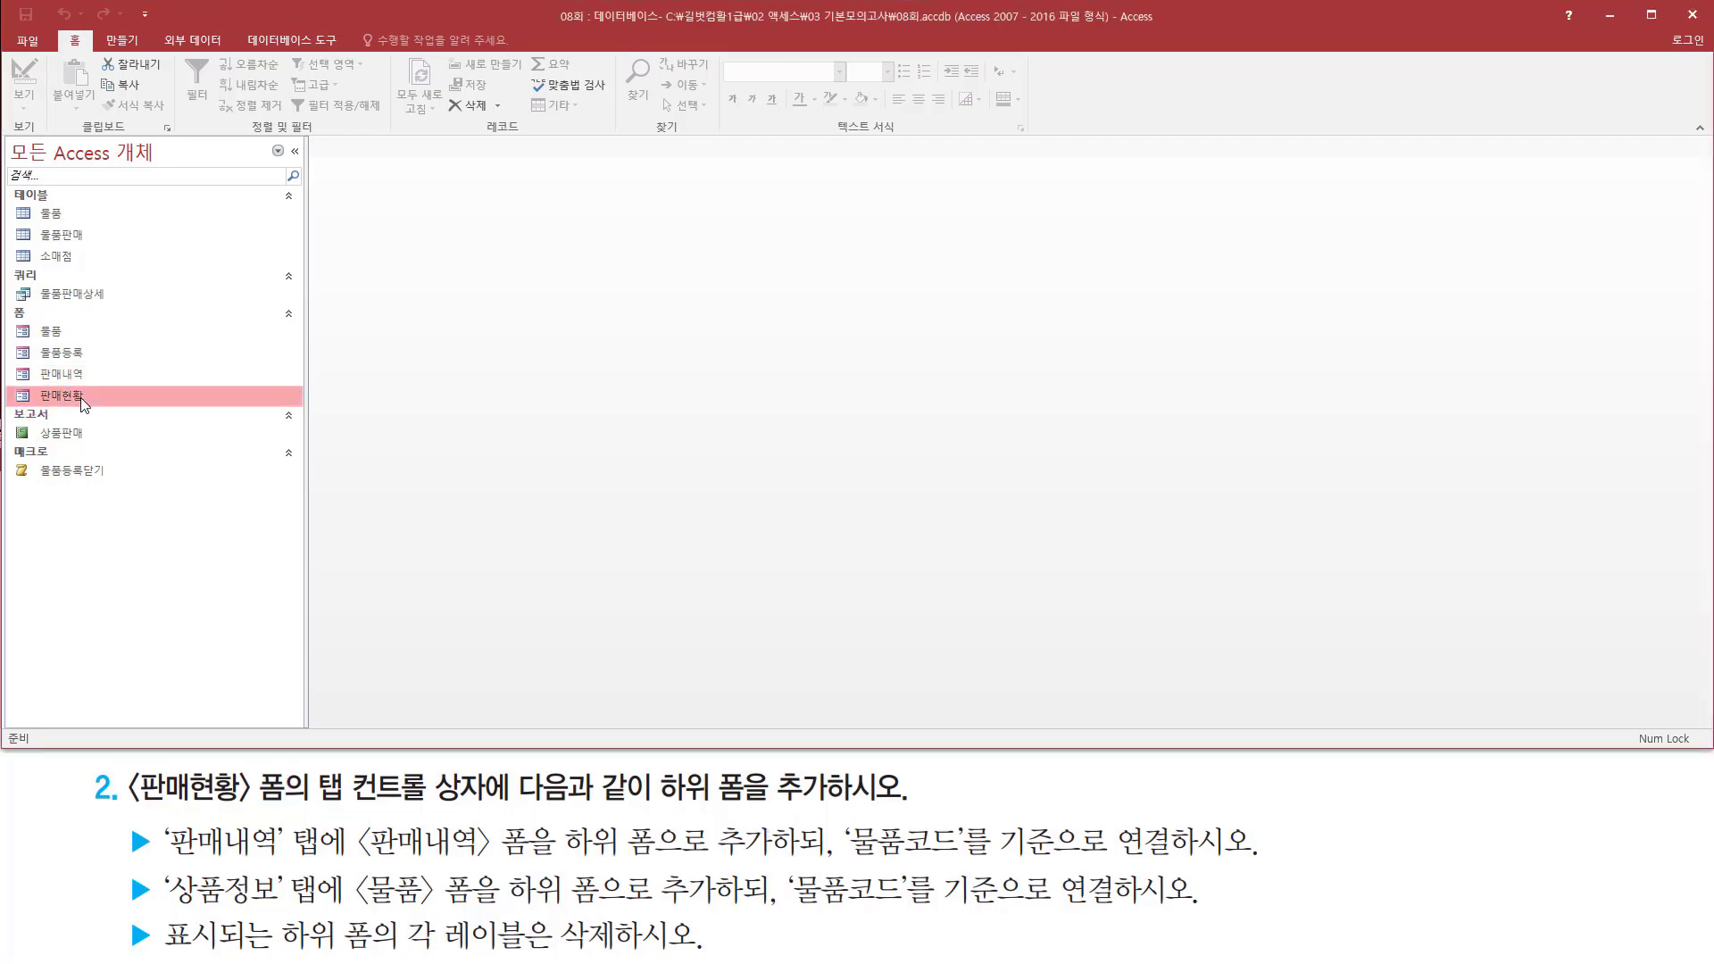
double_click(79, 396)
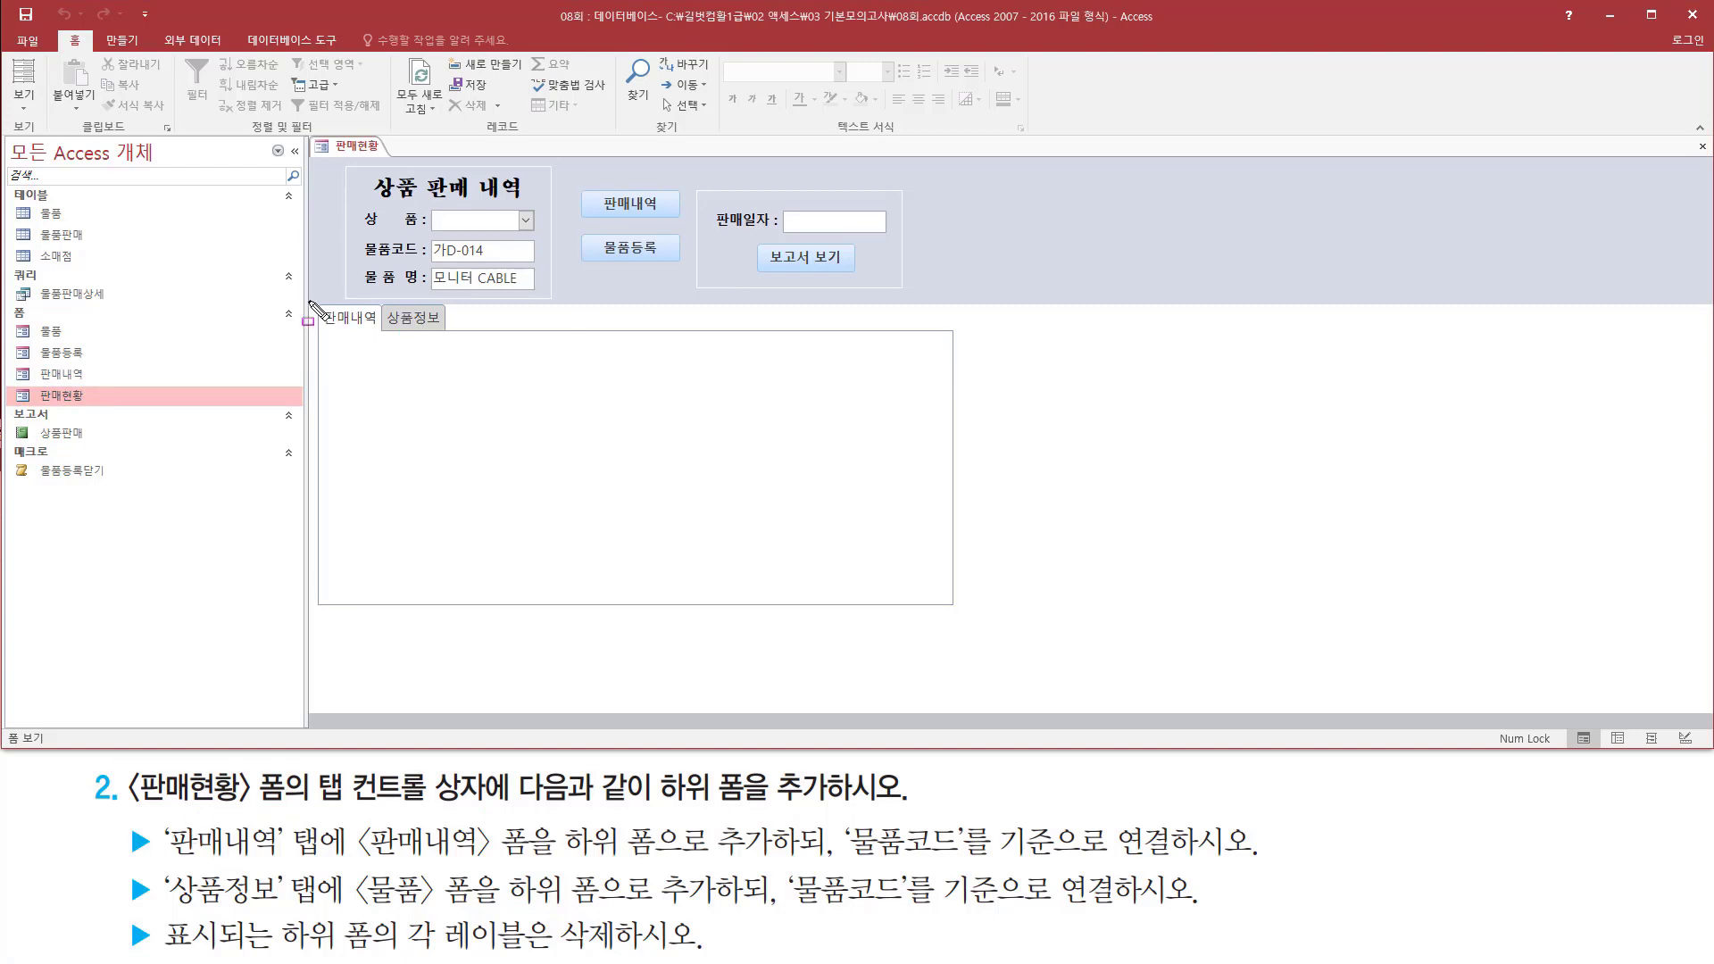
Examine the 판매내역 and 상품정보 tabs and read which subforms, link field and label deletions the task requires.
mouse_move(310, 302)
mouse_down()
mouse_move(956, 599)
mouse_move(959, 622)
mouse_up()
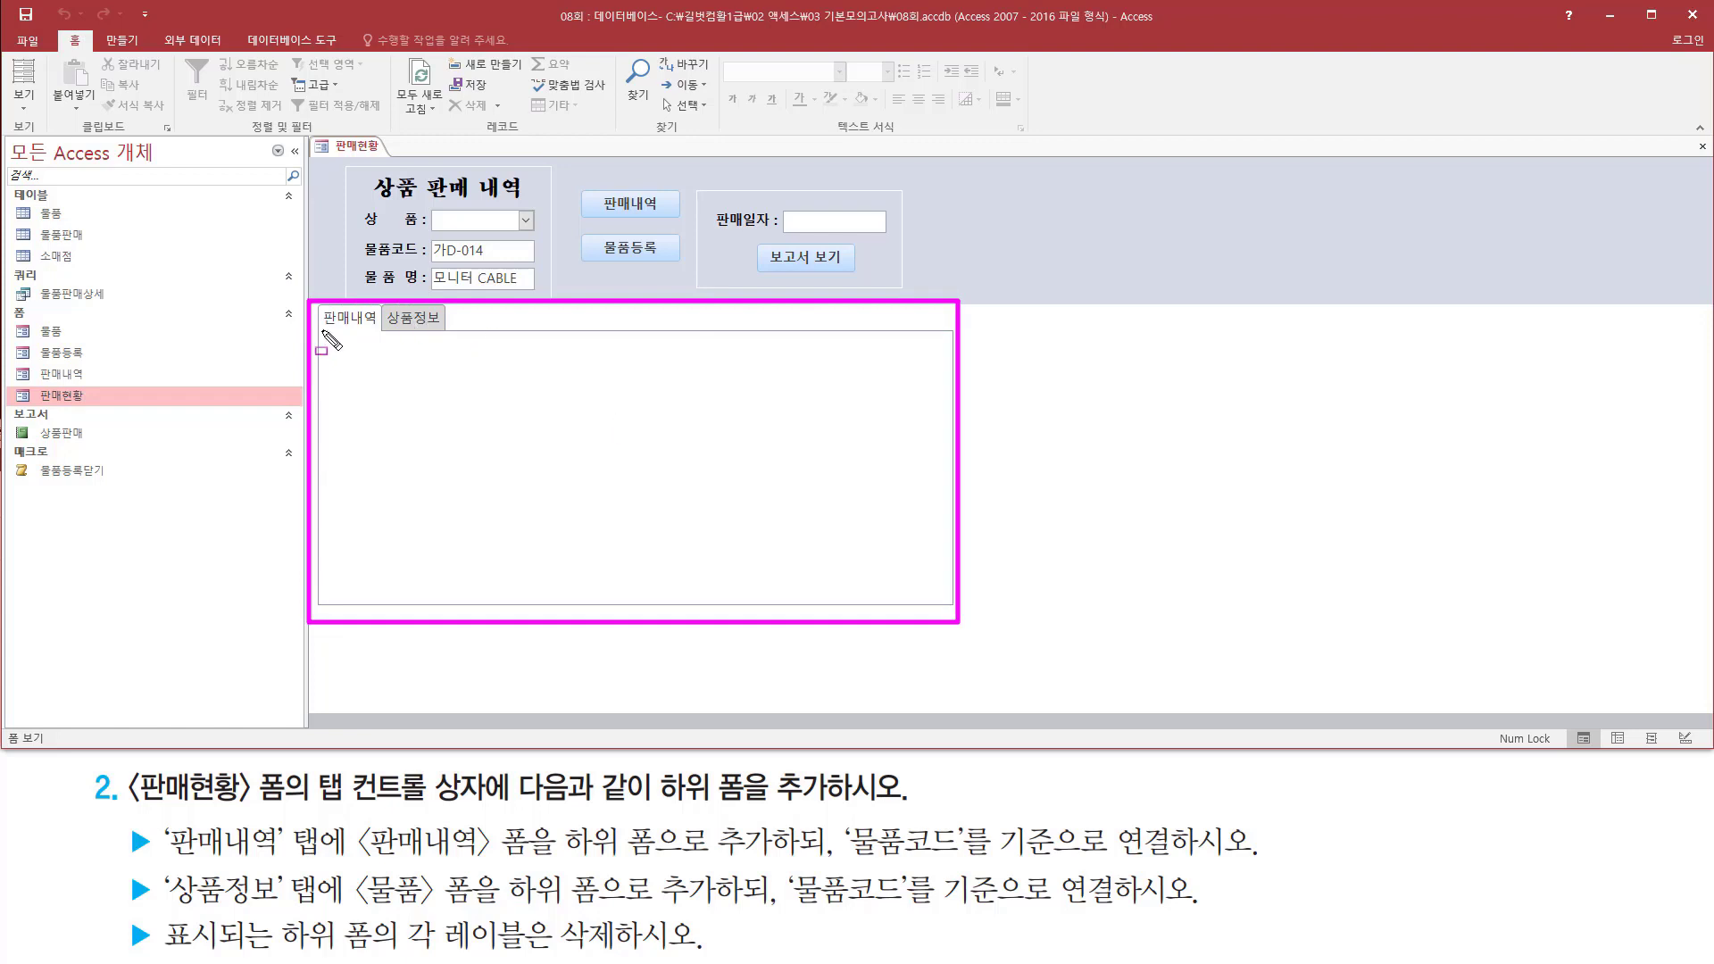
drag(321, 330, 374, 331)
drag(387, 328, 441, 330)
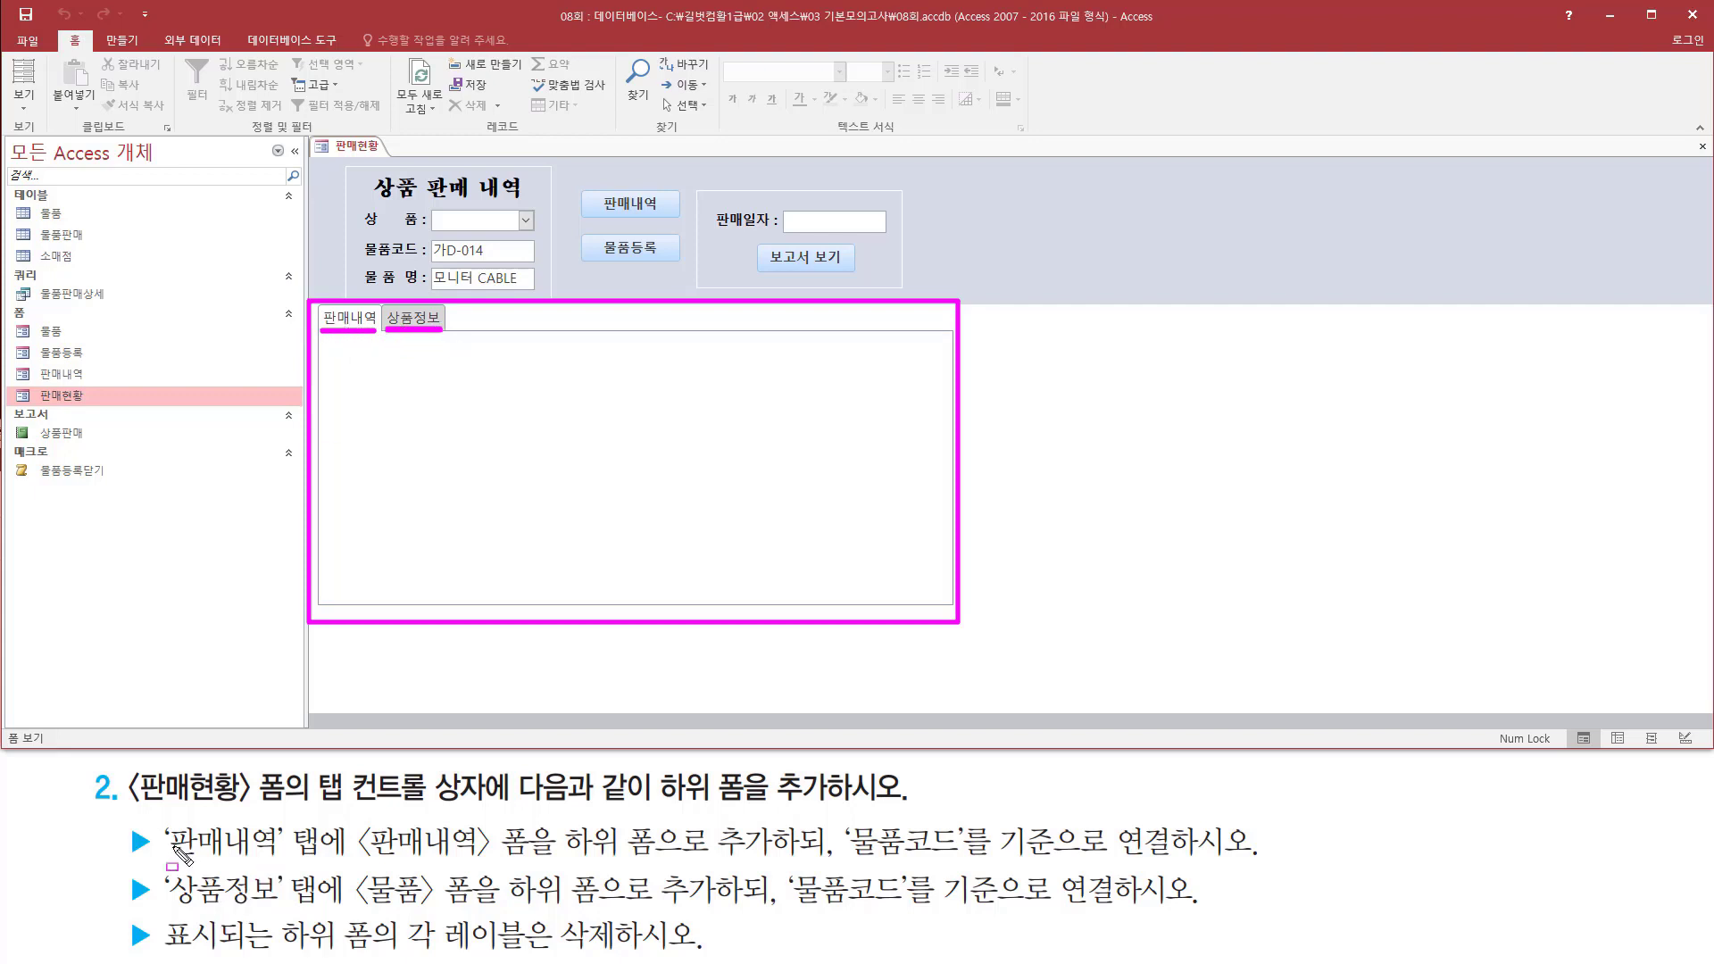
mouse_move(166, 858)
mouse_down()
mouse_move(338, 860)
mouse_move(357, 844)
mouse_move(777, 861)
mouse_up()
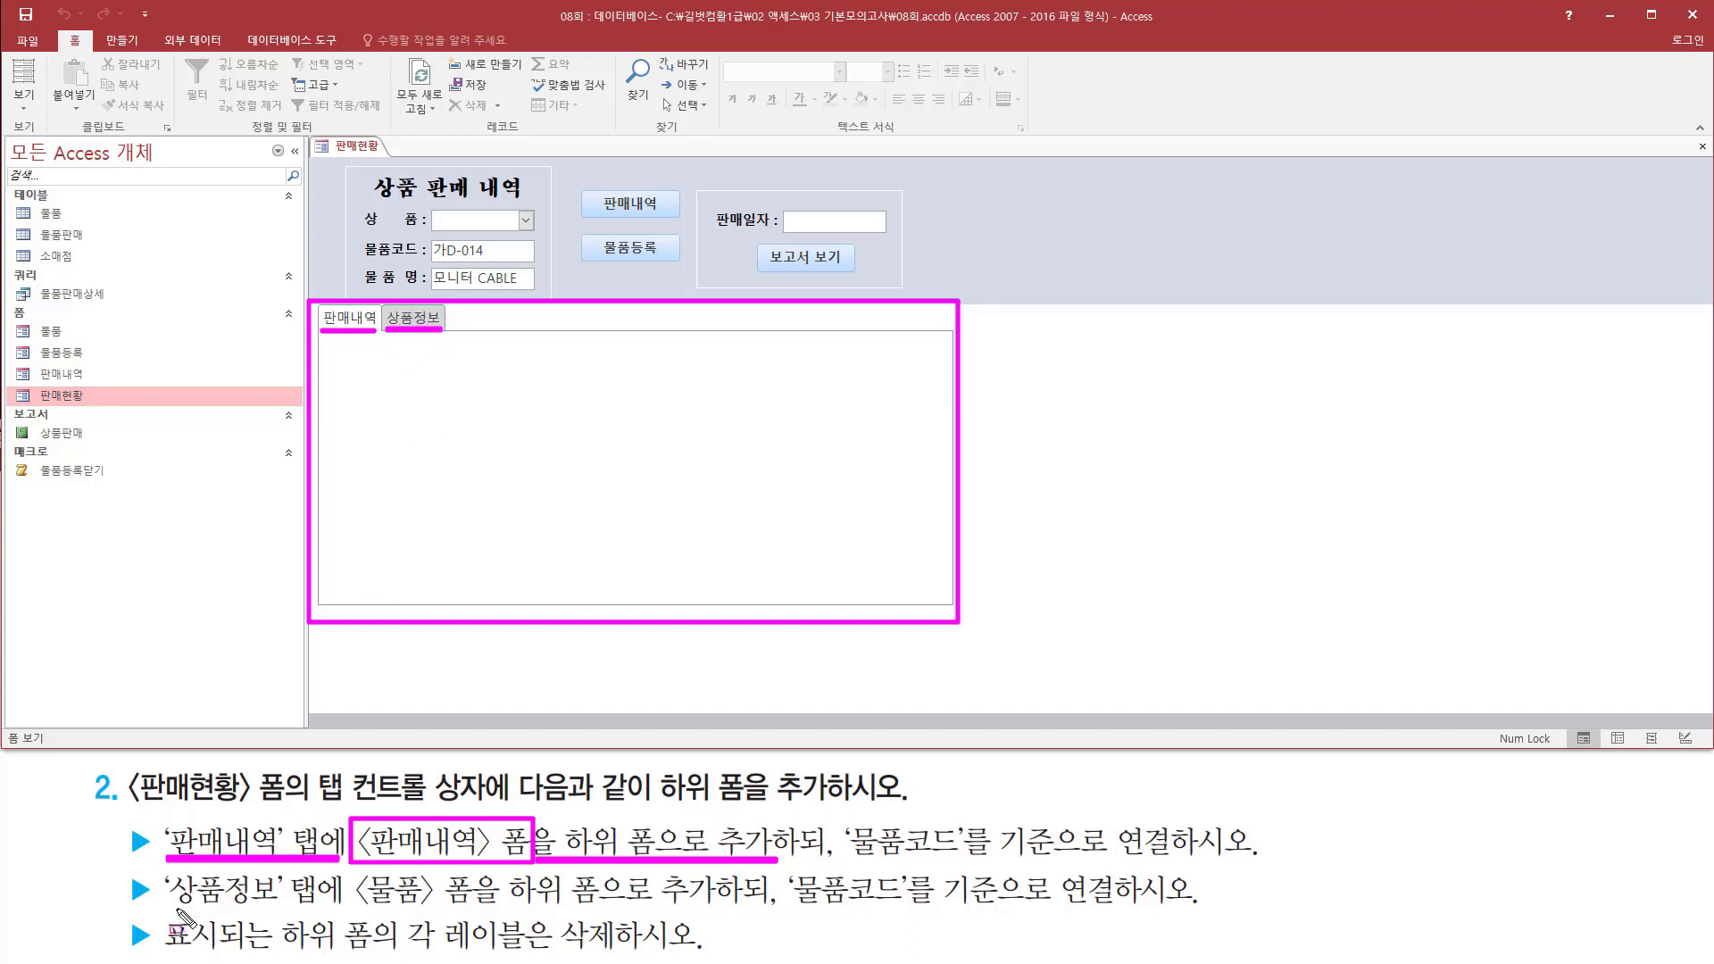
mouse_move(165, 924)
mouse_down()
mouse_move(342, 923)
mouse_move(500, 870)
mouse_move(500, 912)
mouse_move(718, 910)
mouse_up()
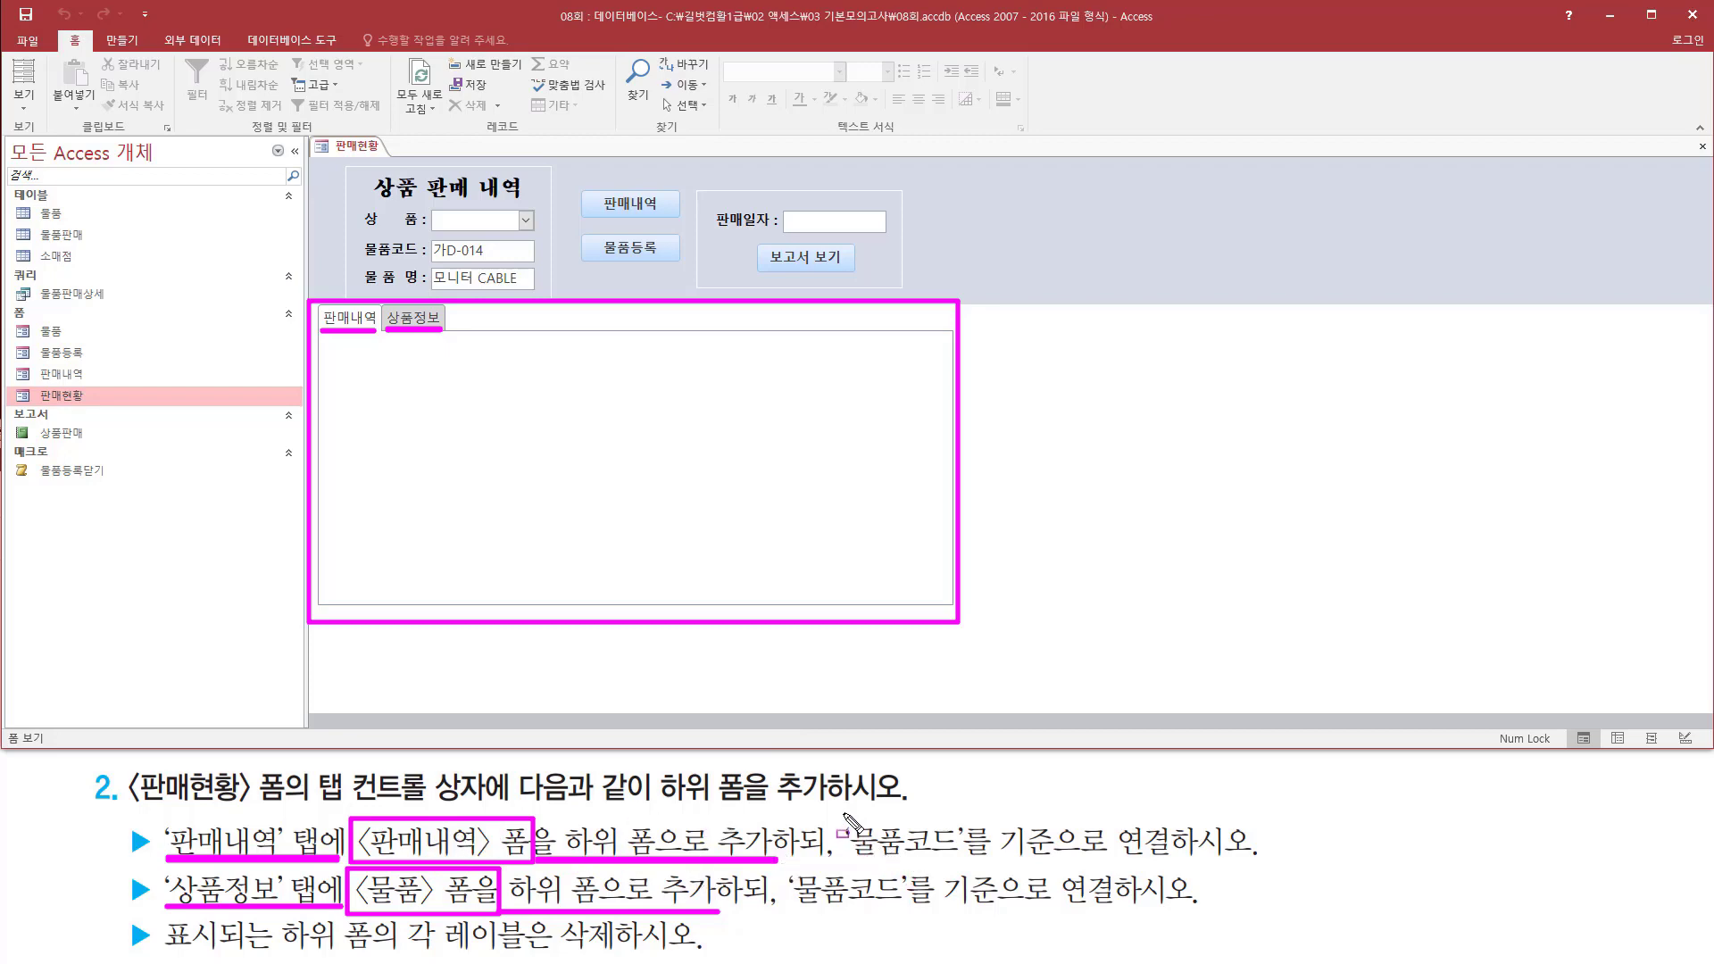
mouse_move(842, 813)
mouse_down()
mouse_move(857, 859)
mouse_move(1175, 863)
mouse_up()
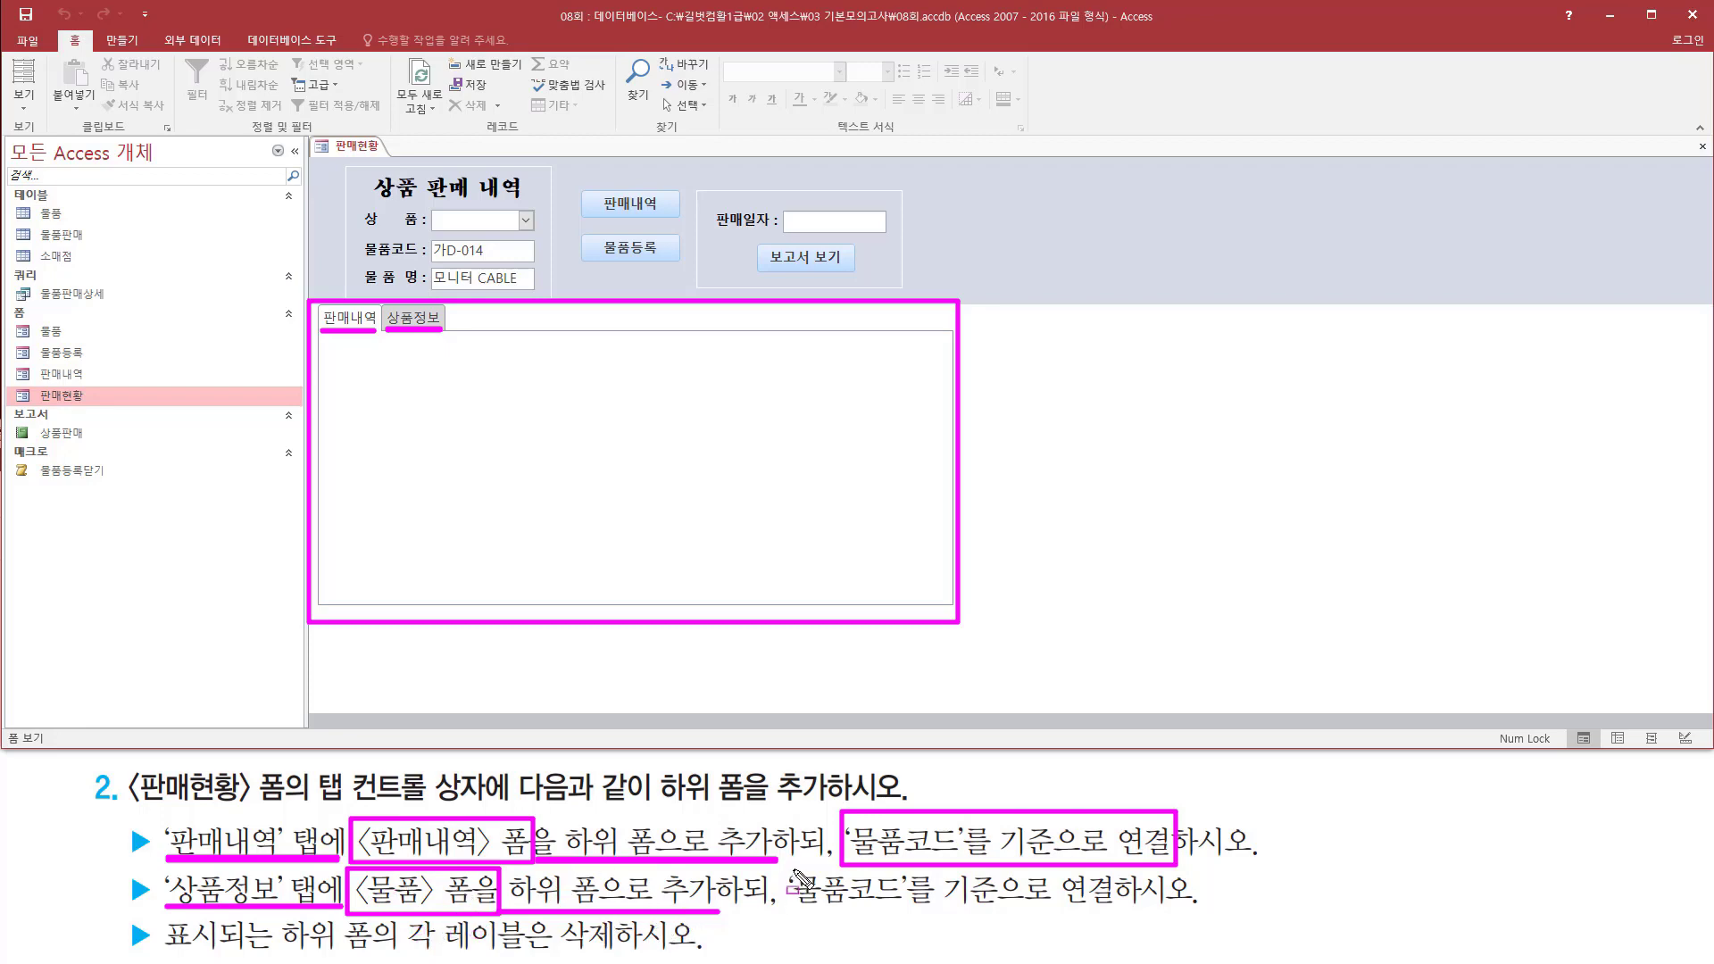
mouse_move(791, 868)
mouse_down()
mouse_move(863, 920)
mouse_move(1131, 919)
mouse_up()
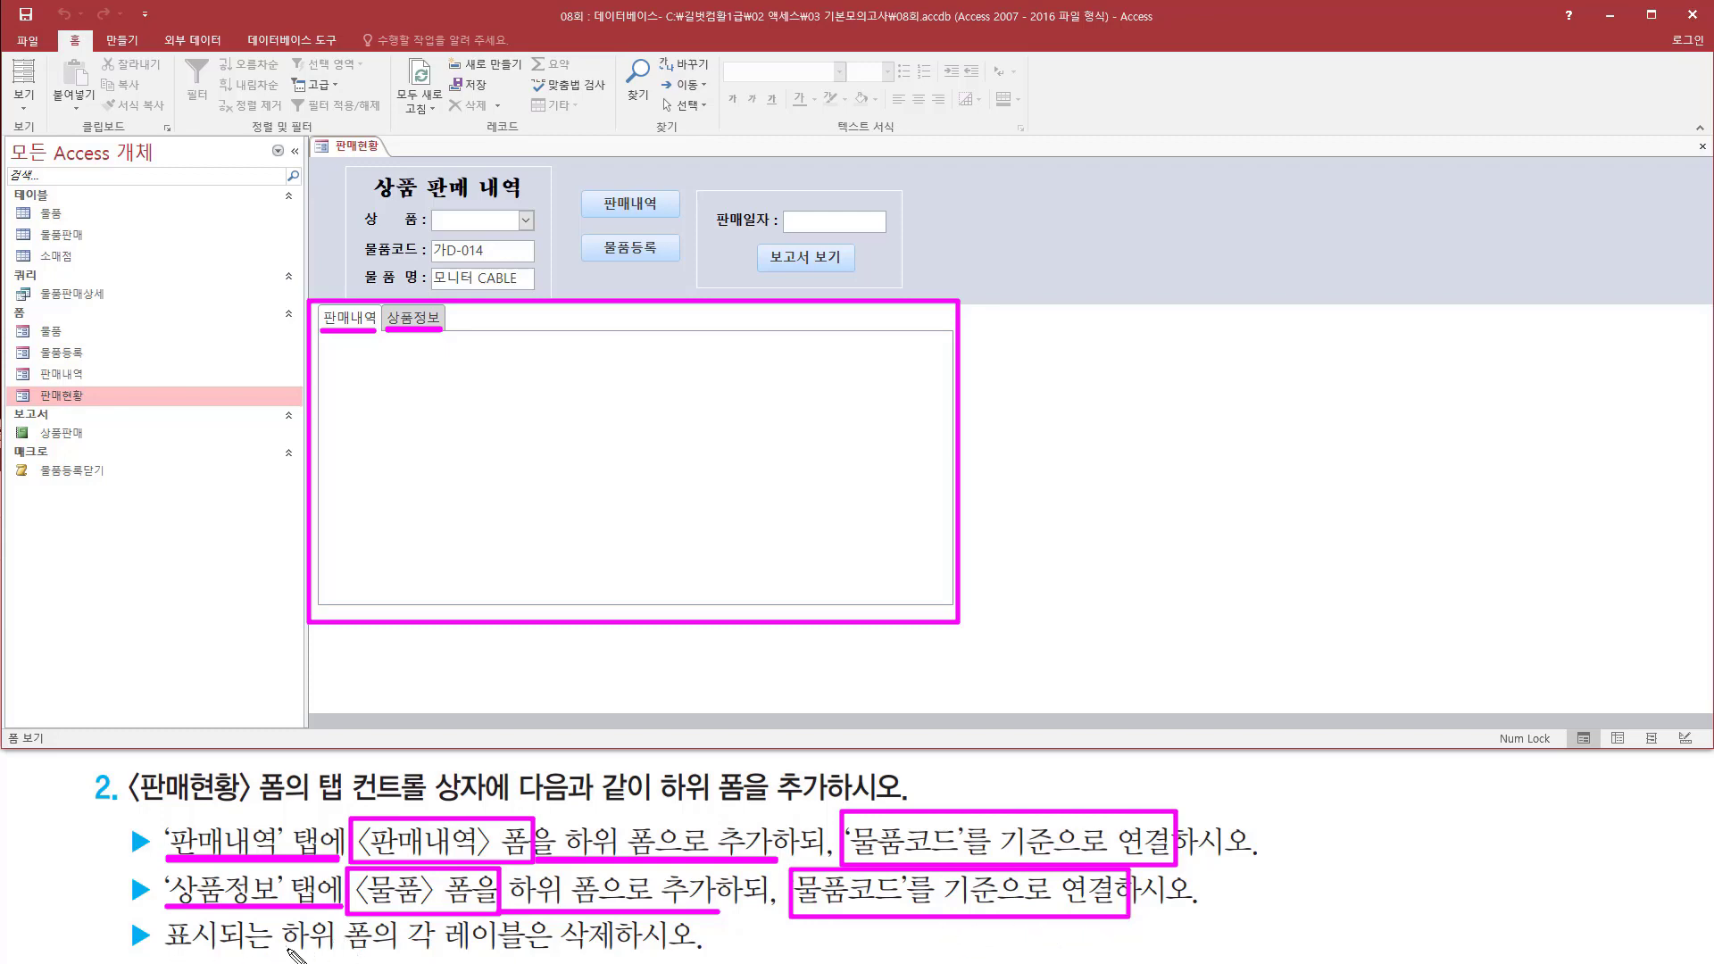
drag(397, 951, 702, 954)
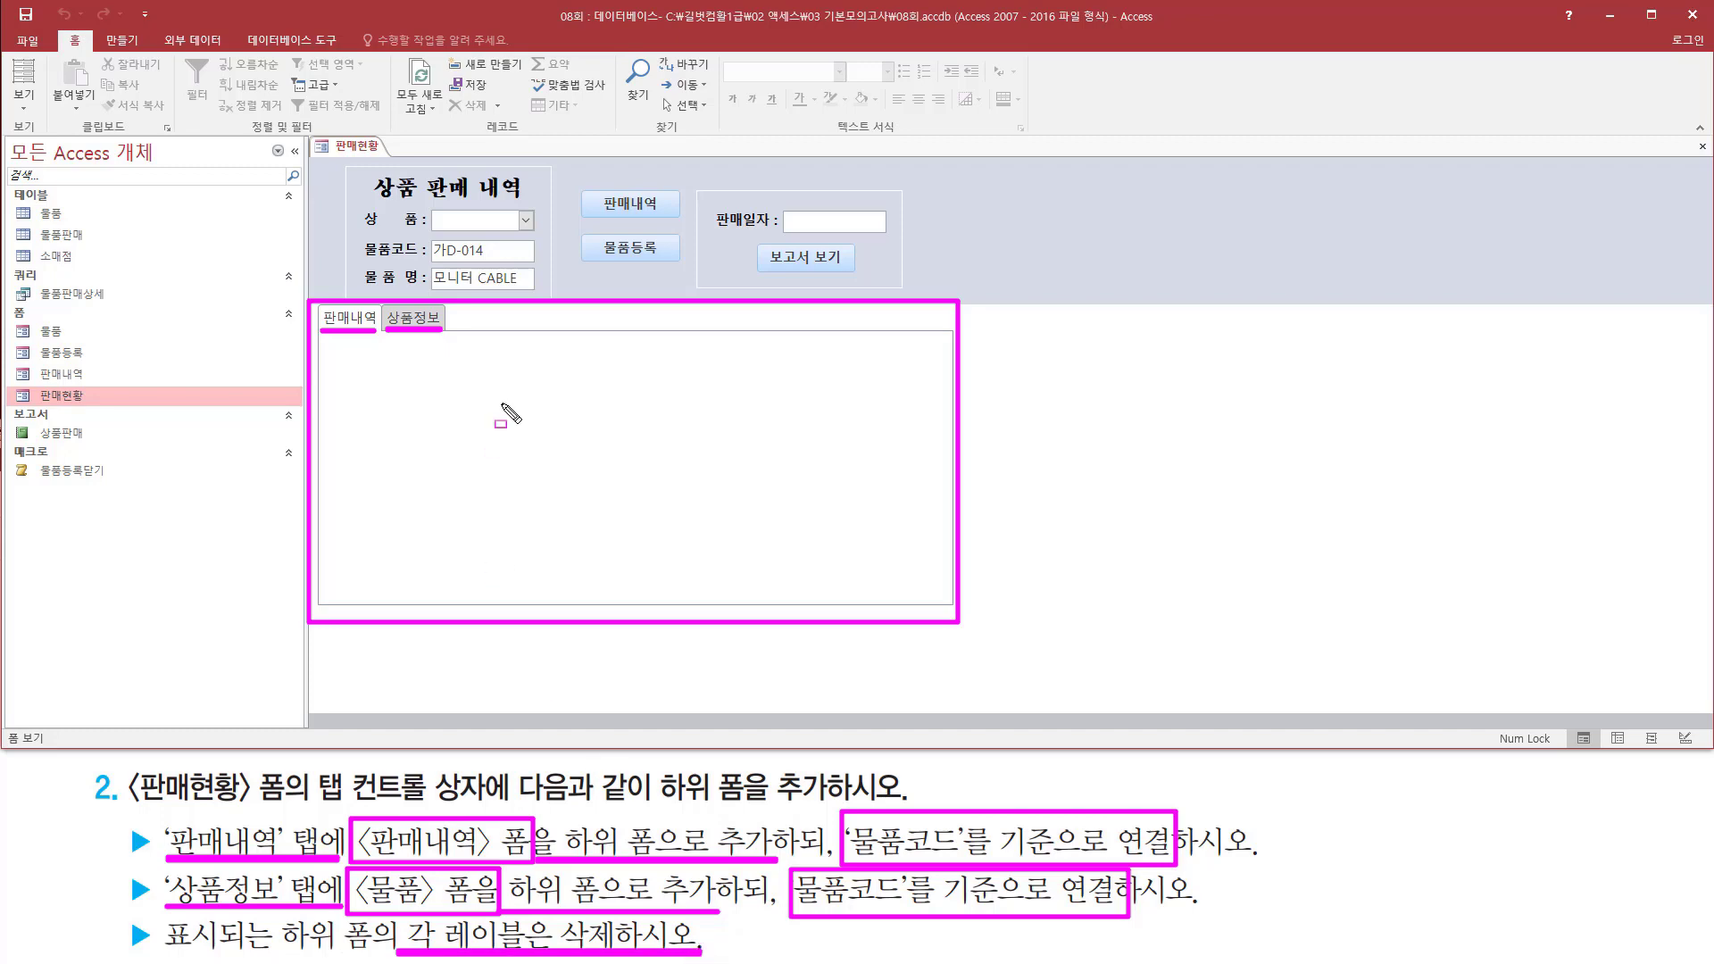
key(Escape)
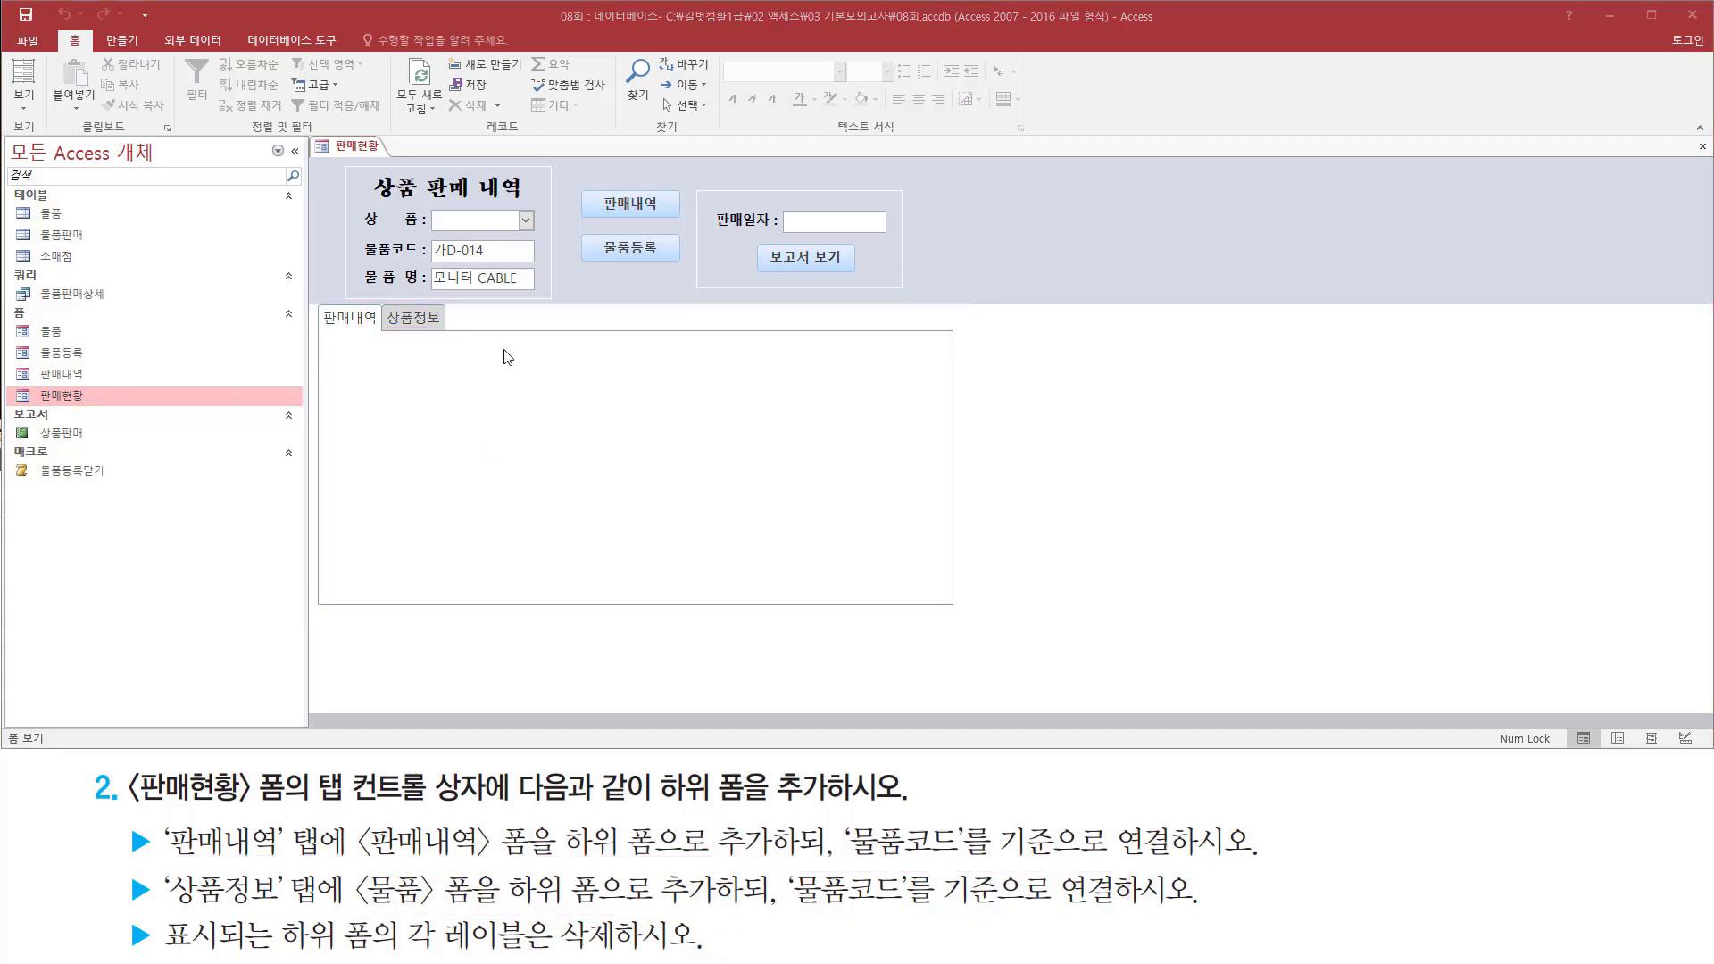
Switch the 판매현황 form to Design view and locate the subform control for the 판매내역 tab.
right_click(963, 321)
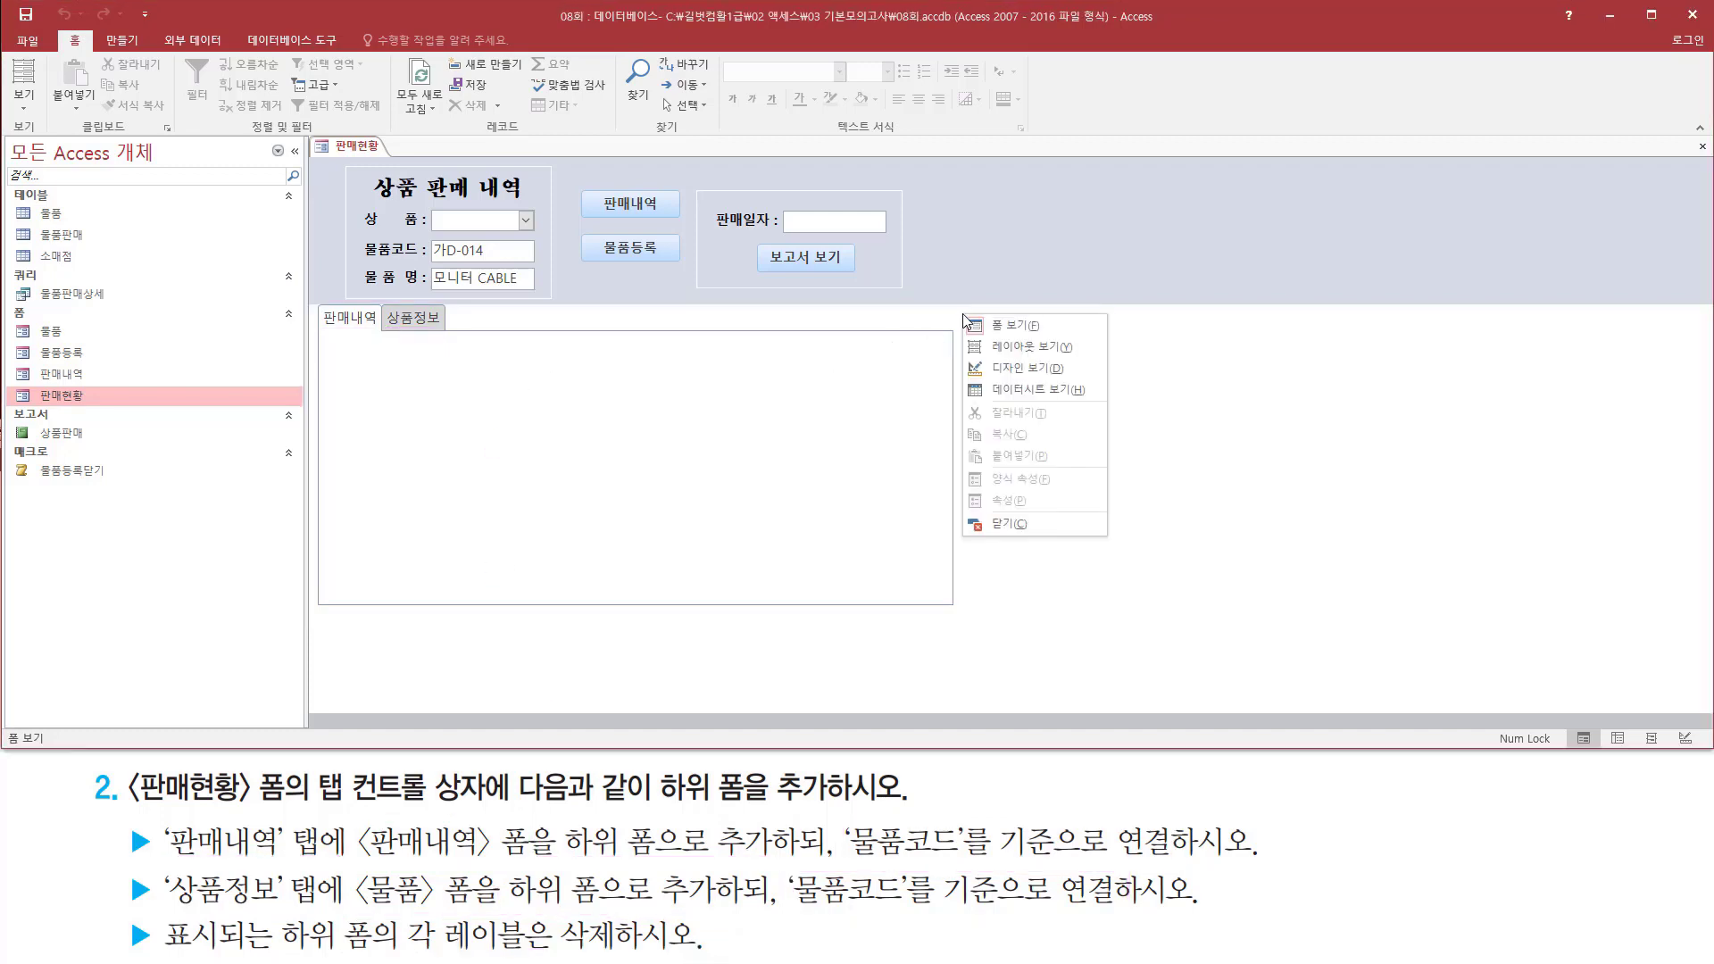
click(1022, 364)
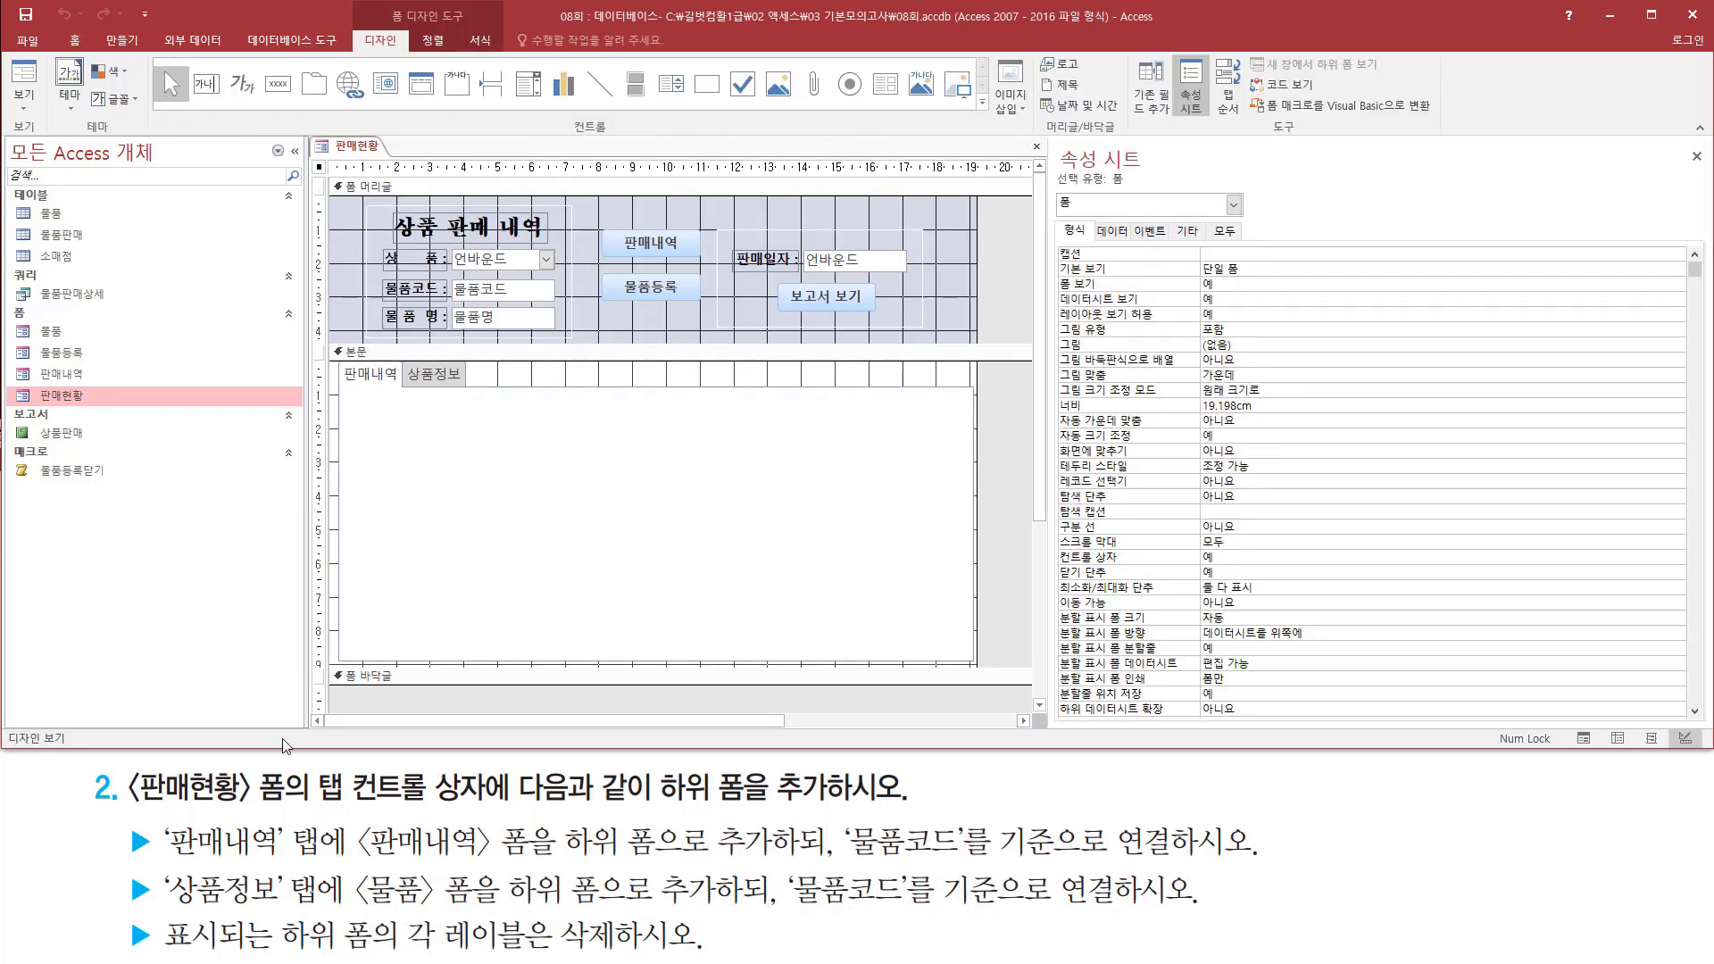
key(ctrl+2)
drag(340, 385, 396, 386)
drag(377, 2, 480, 25)
drag(364, 49, 397, 49)
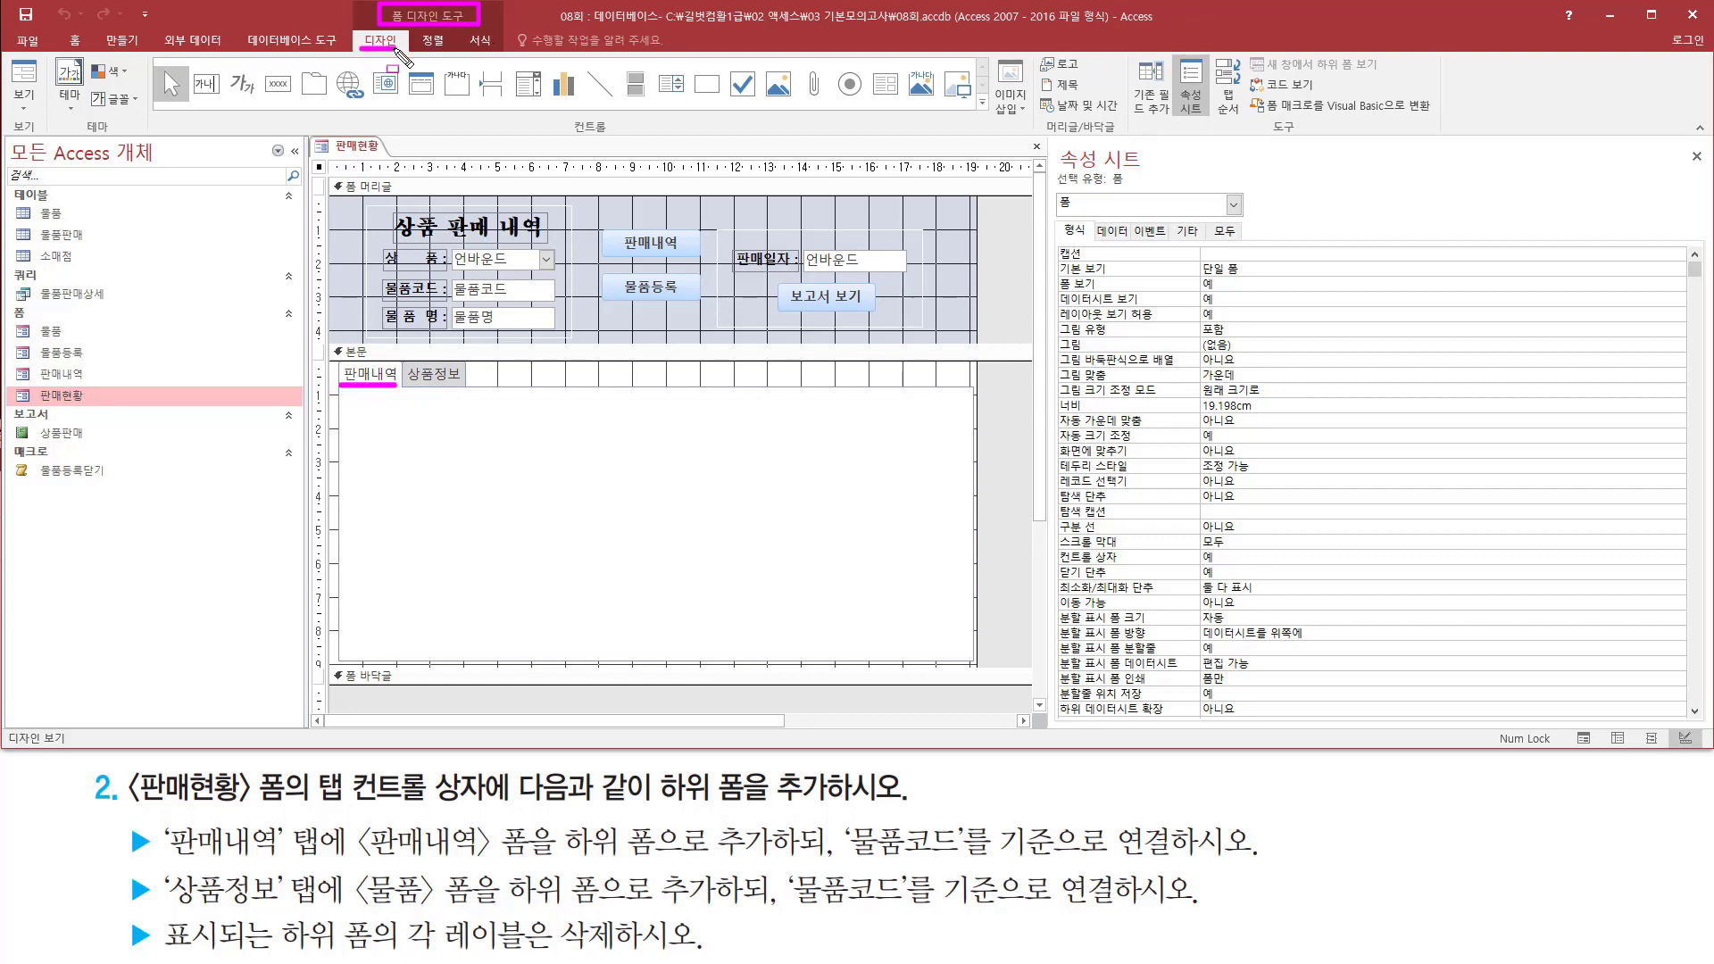
drag(562, 138, 615, 139)
drag(871, 60, 904, 105)
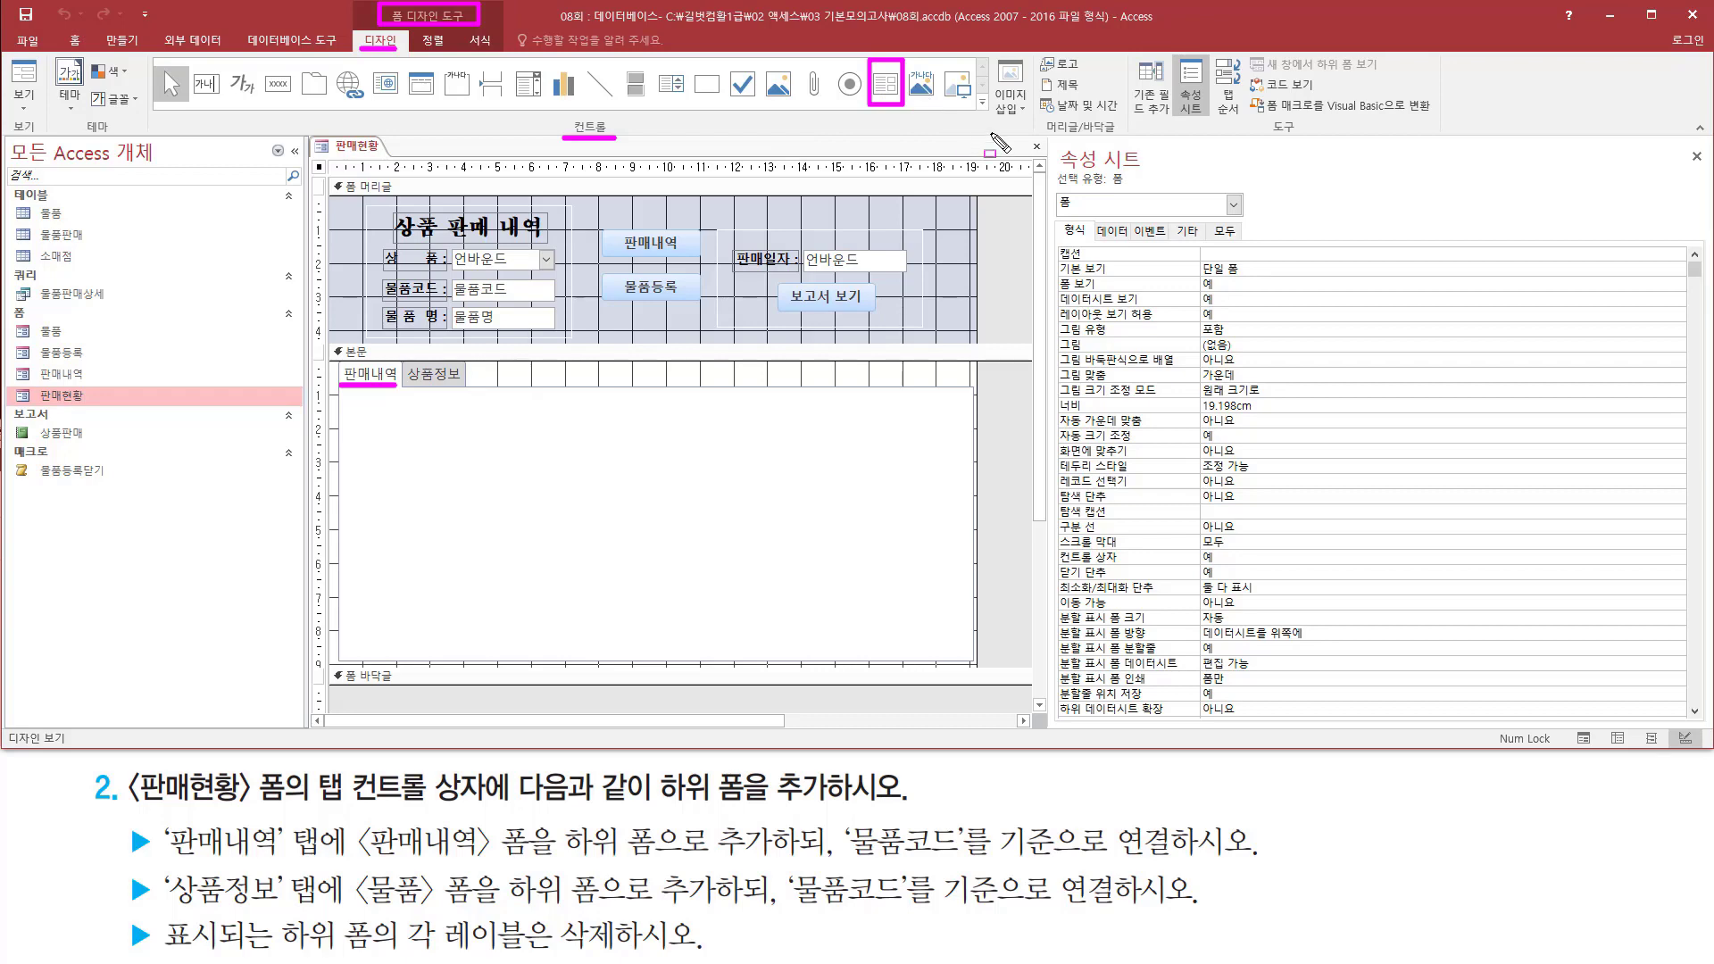
Check among the extra options of the form controls that the use of control wizards is turned on.
drag(974, 90, 994, 116)
key(Escape)
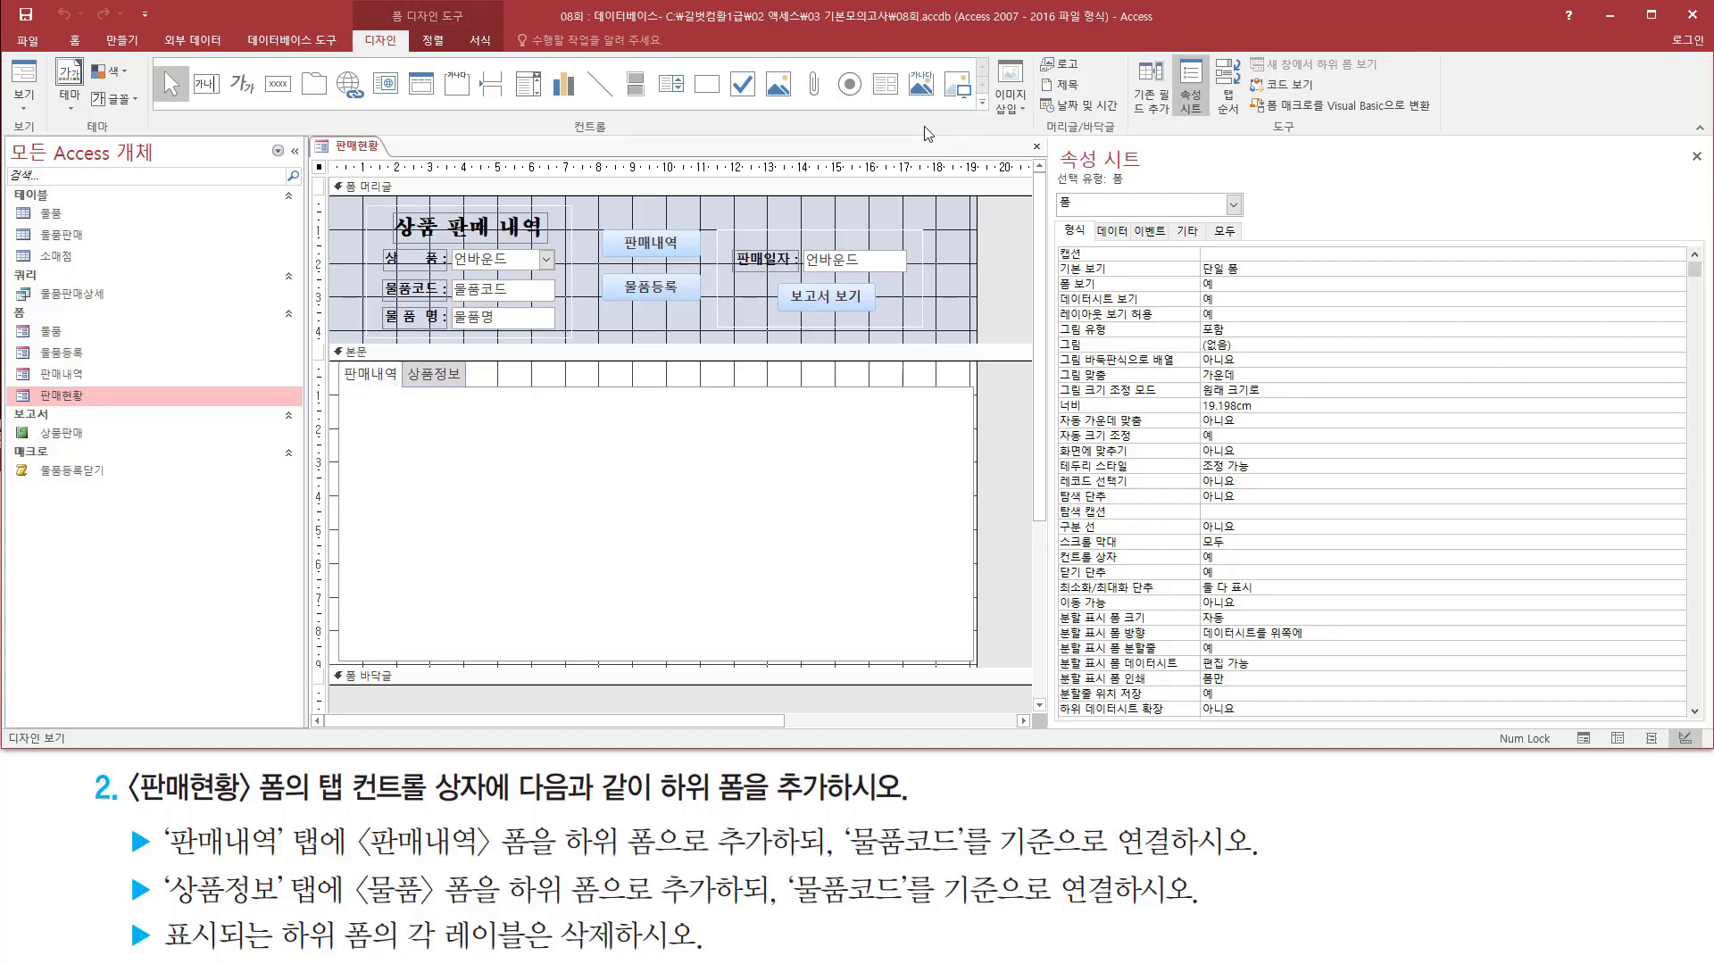
click(983, 105)
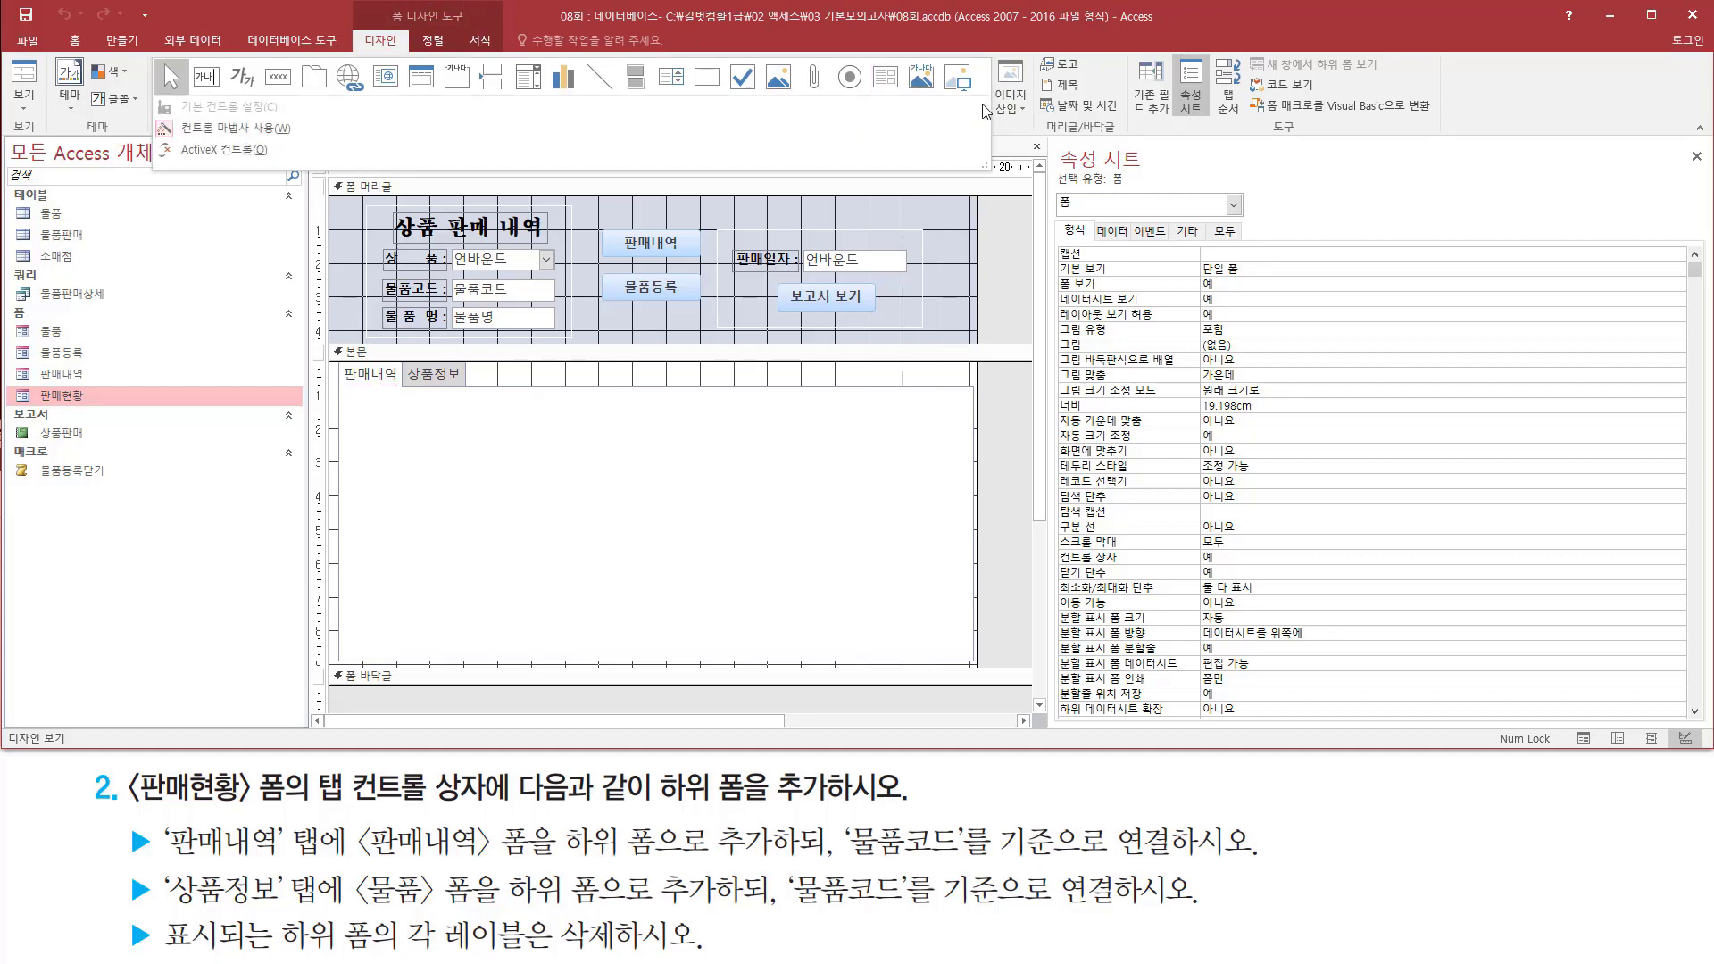
key(ctrl+2)
drag(183, 135, 290, 135)
drag(146, 114, 186, 143)
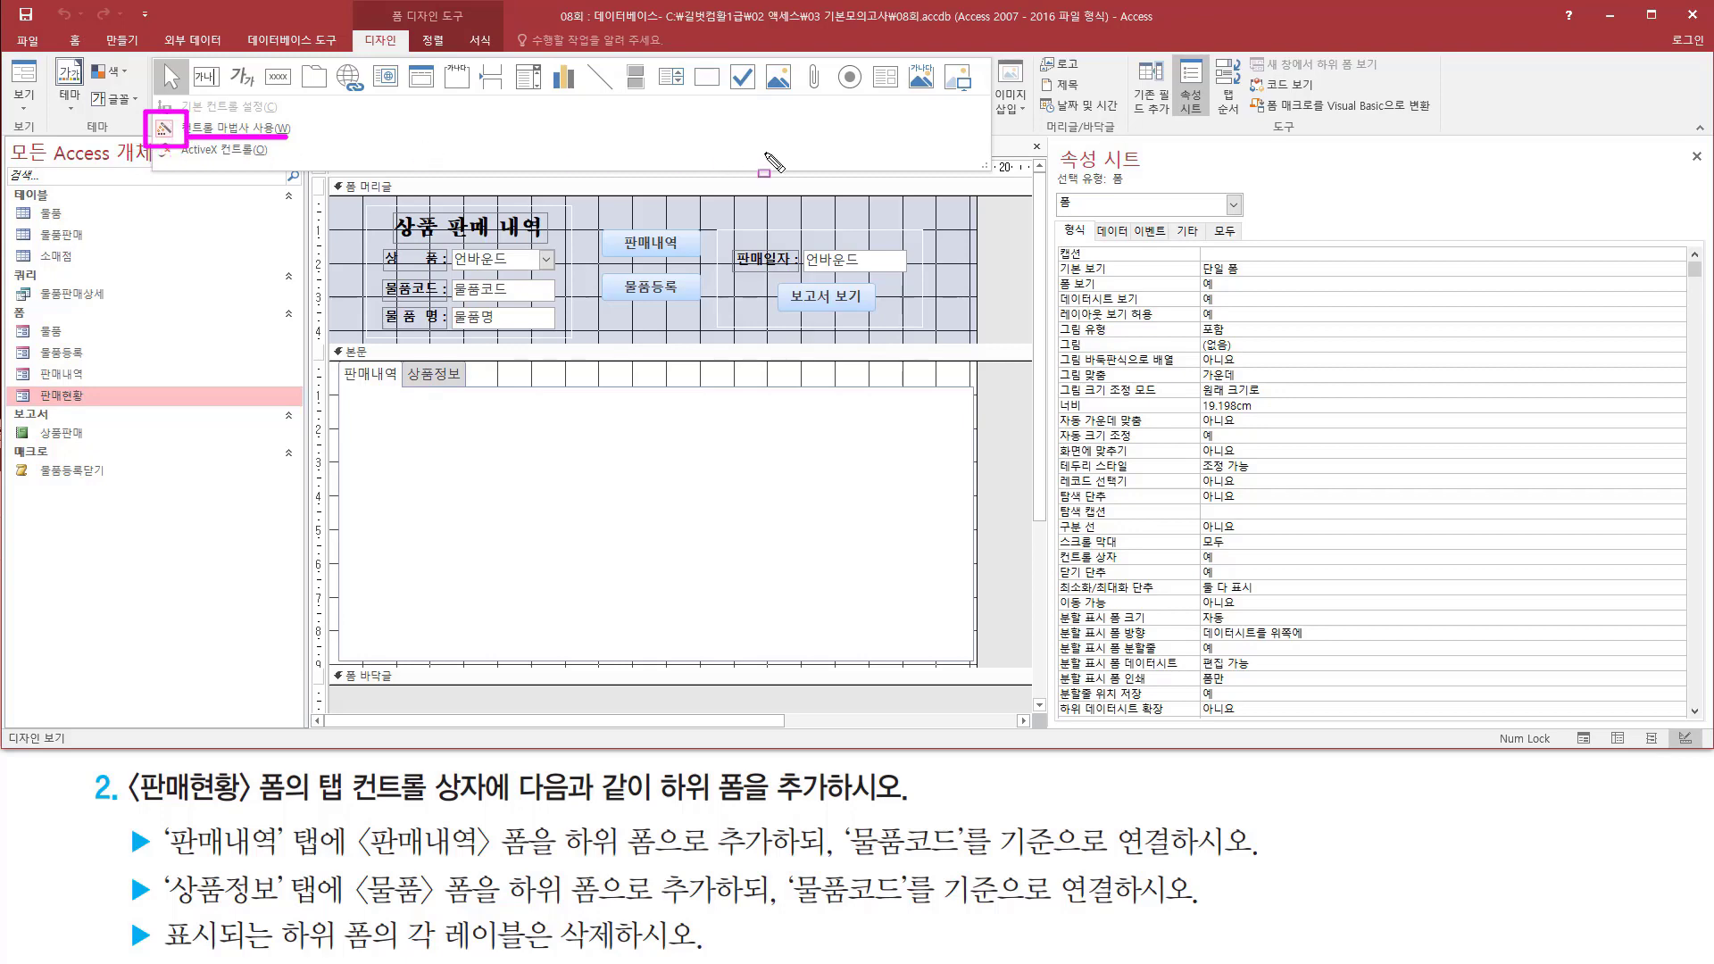
key(Escape)
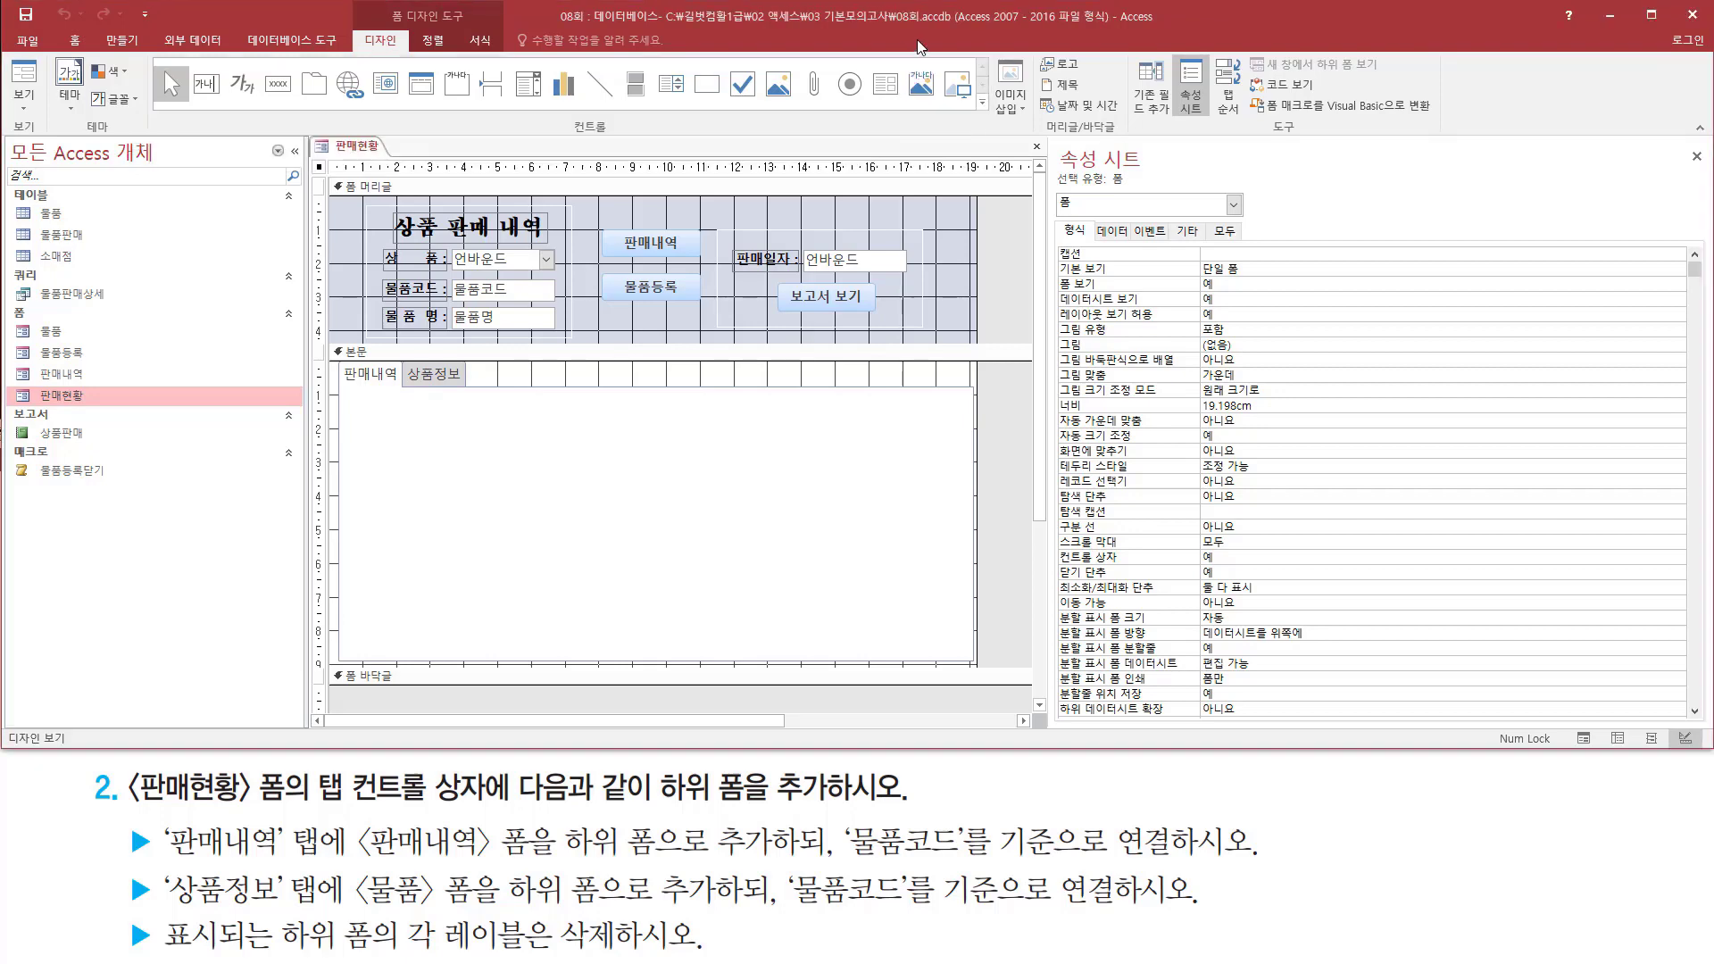
Draw a subform control about 18.2 cm wide and 7.5 cm high on the 판매내역 page of the tab control.
click(889, 97)
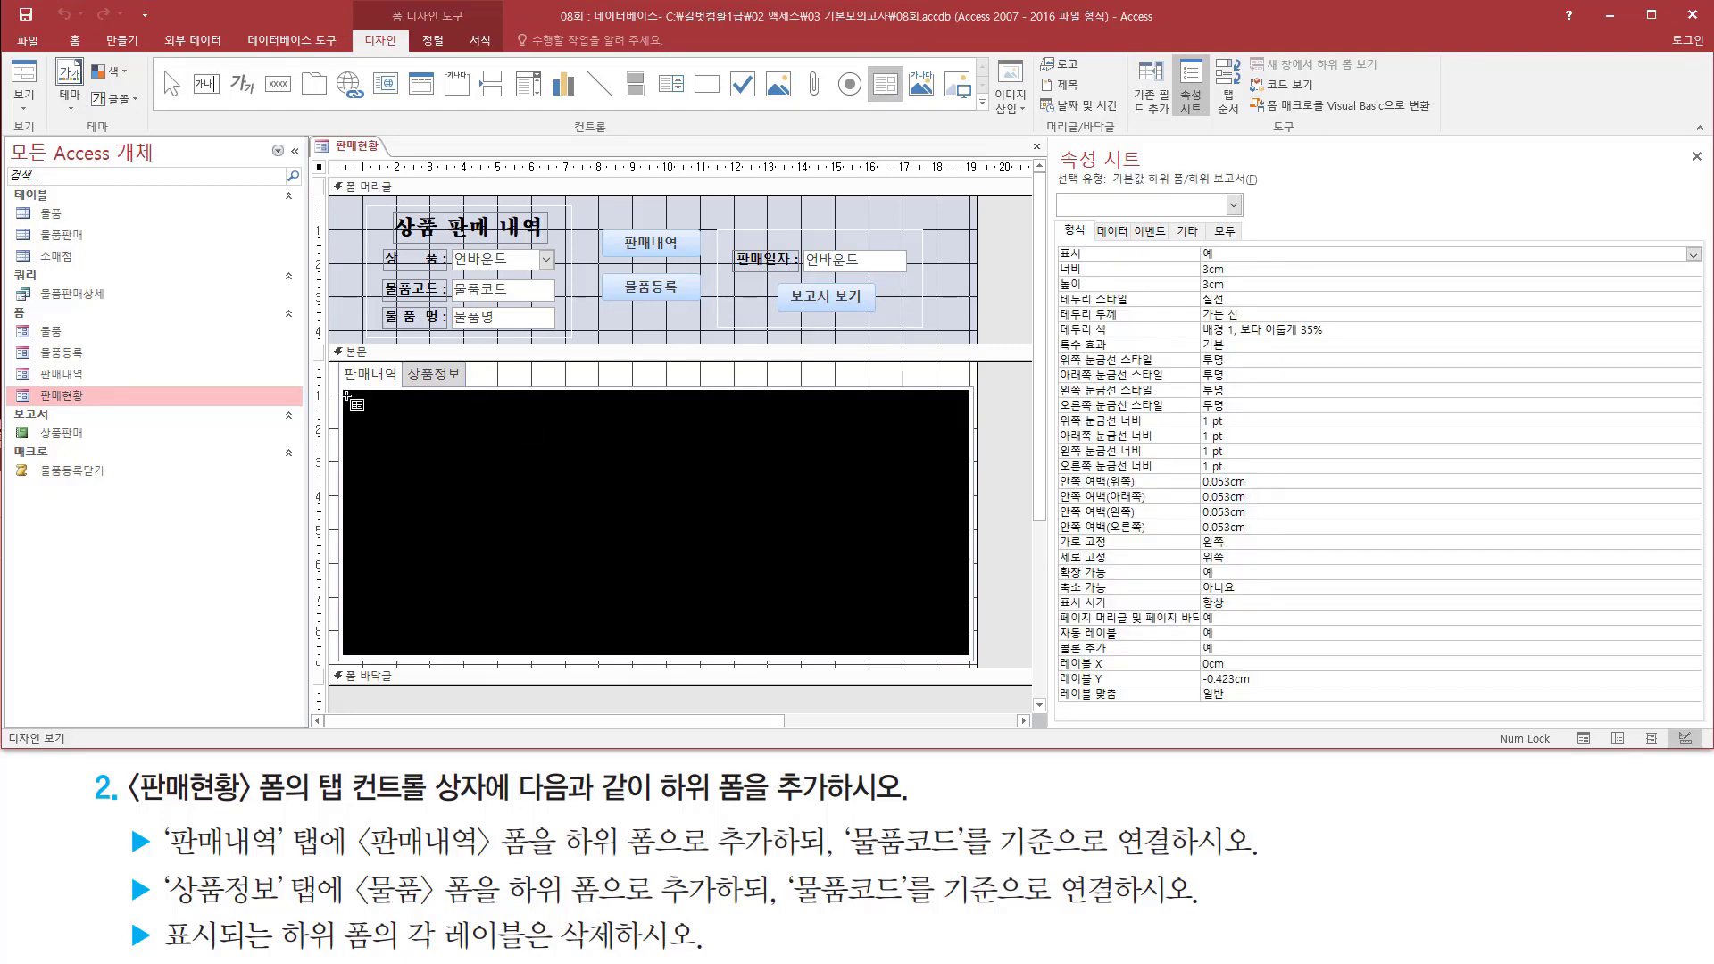
drag(347, 395, 961, 653)
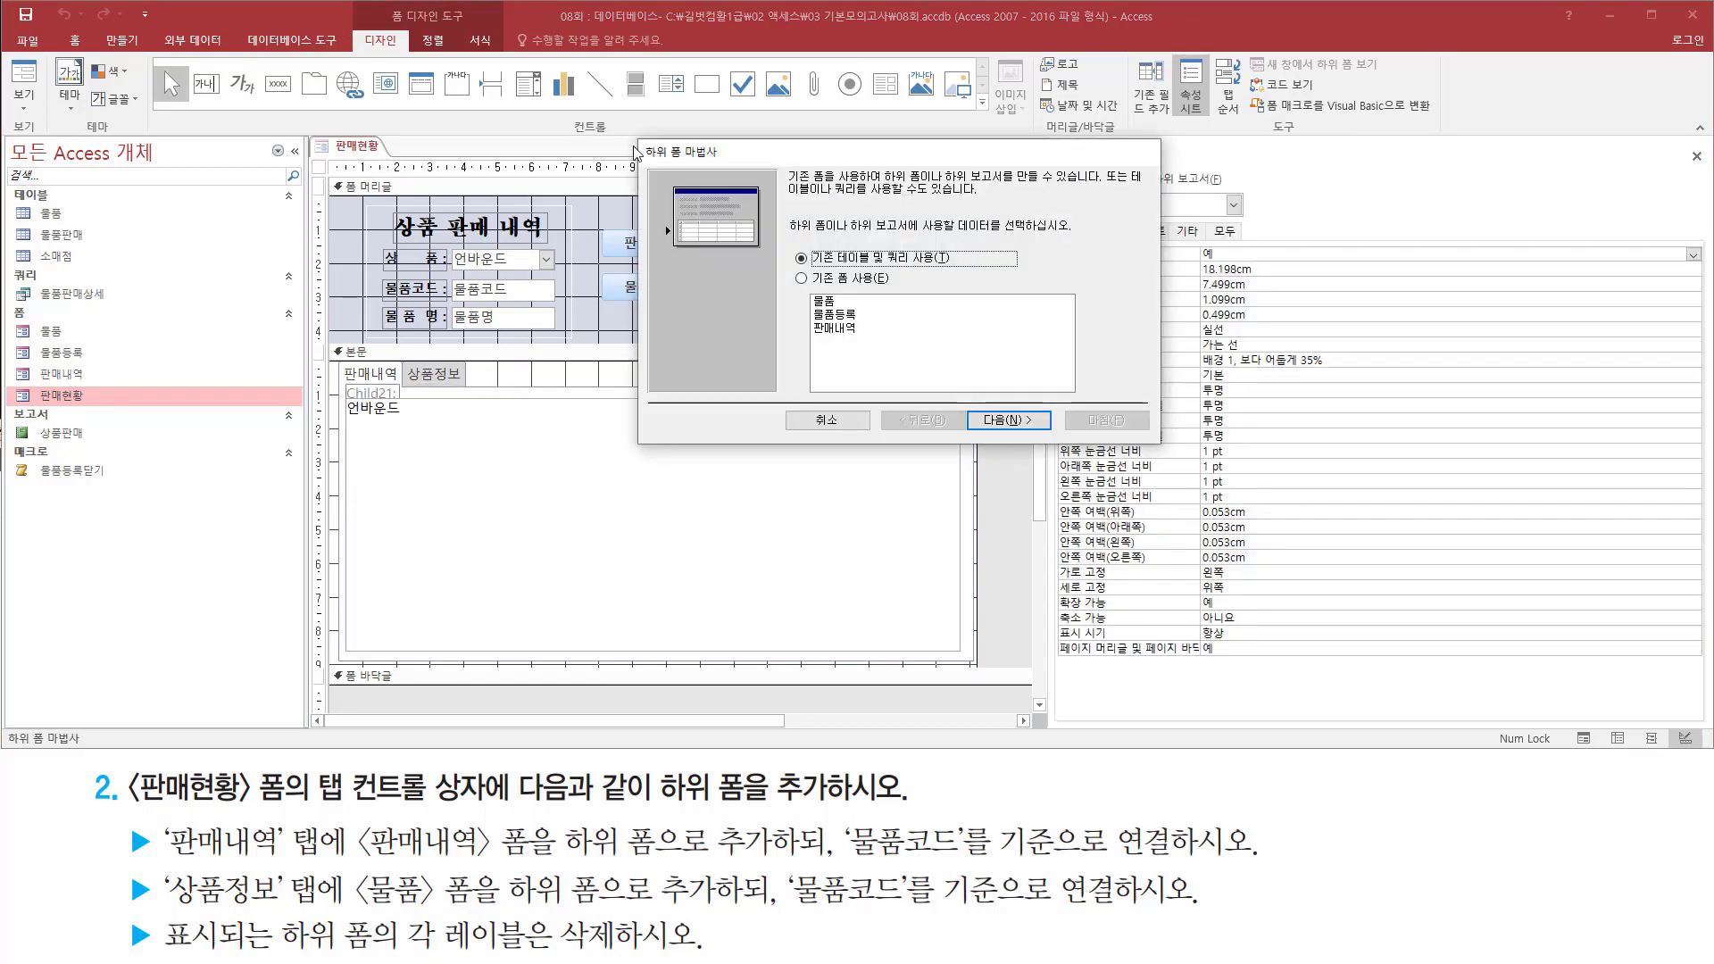
drag(634, 135, 1161, 447)
drag(340, 362, 399, 390)
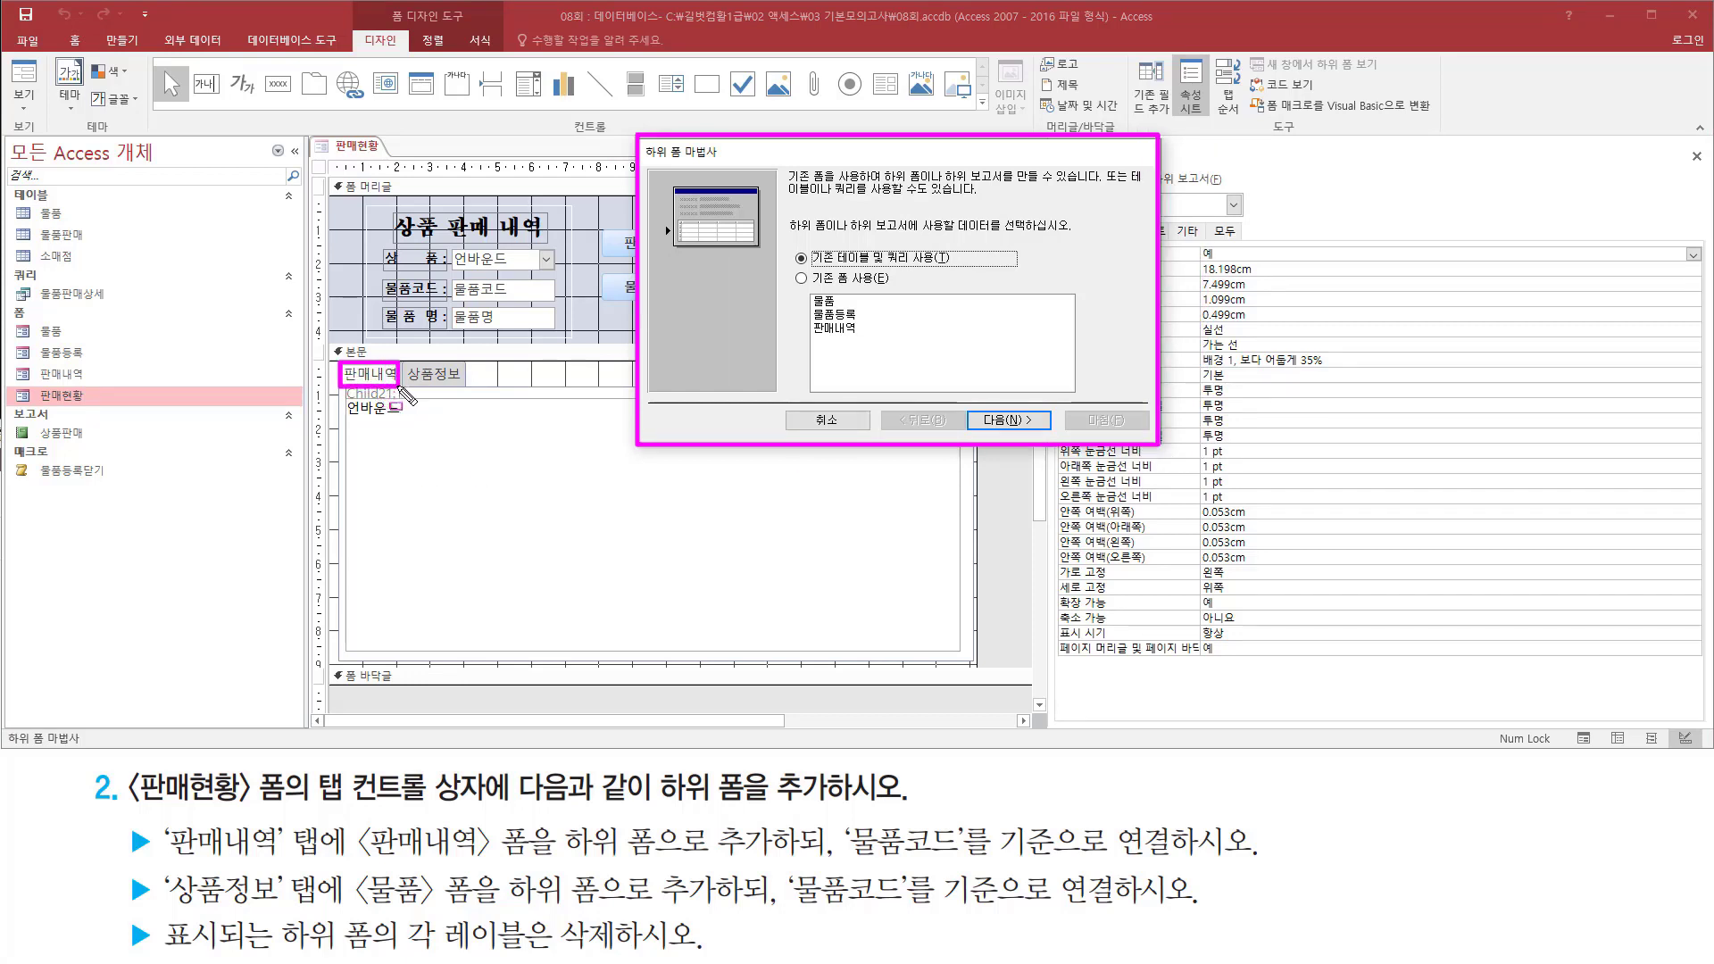
mouse_move(163, 863)
mouse_down()
mouse_move(339, 863)
mouse_move(358, 835)
mouse_move(365, 850)
mouse_move(561, 871)
mouse_up()
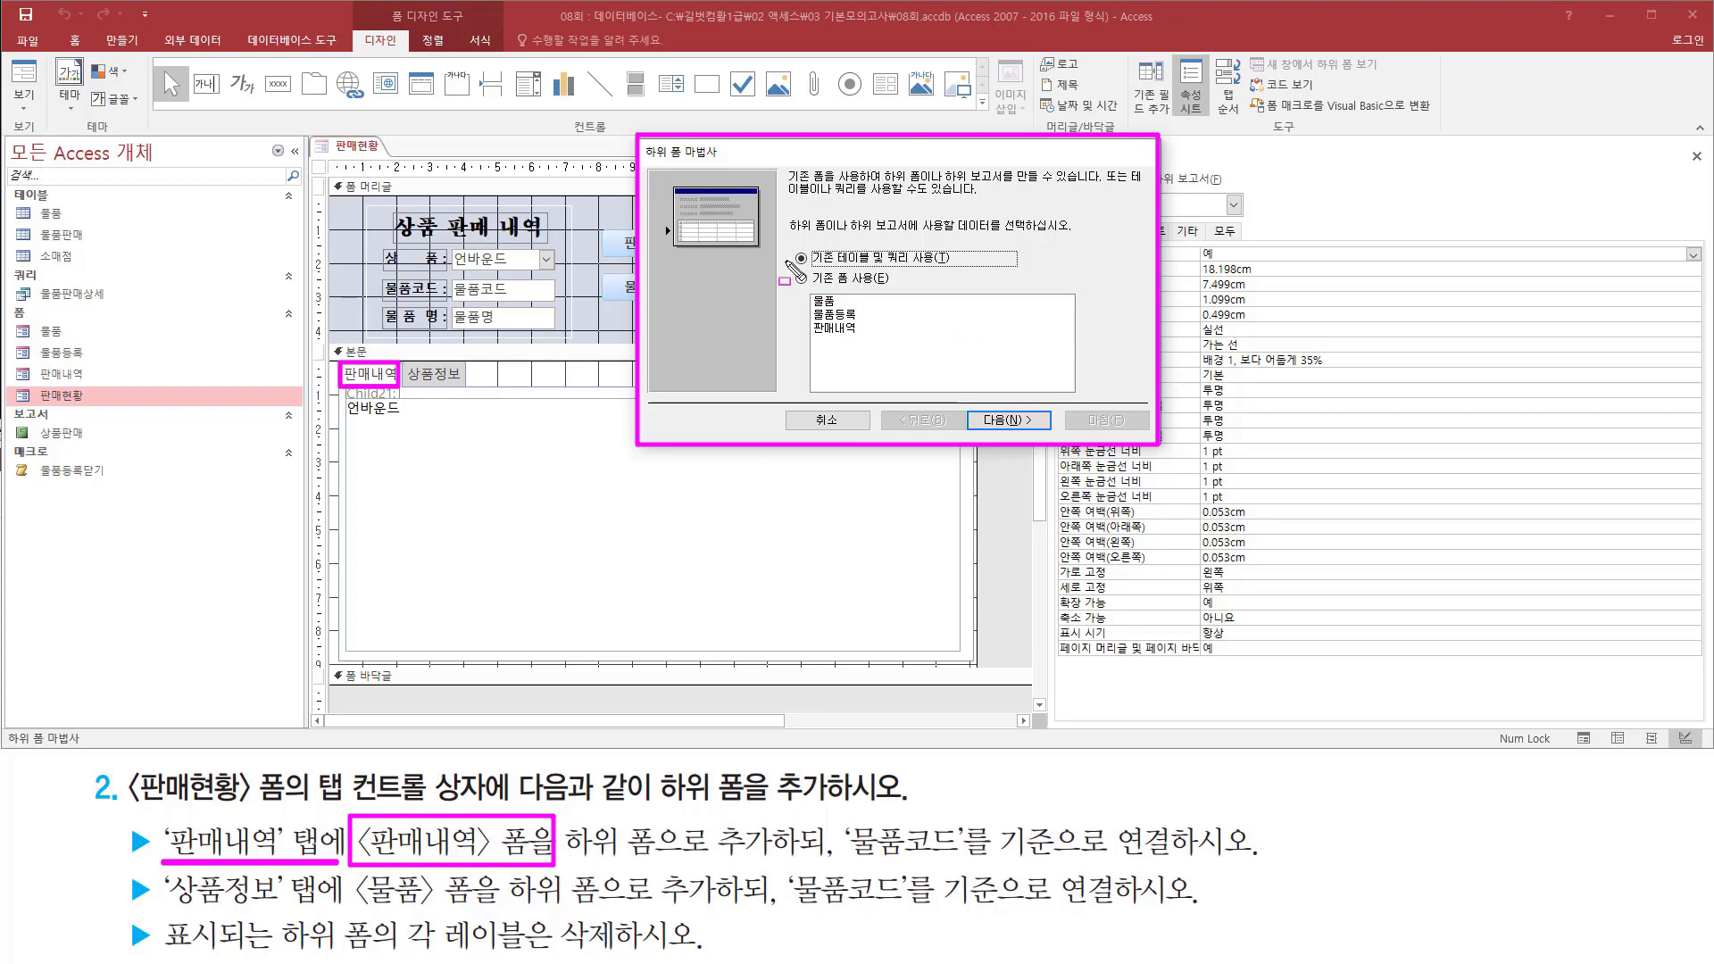
Base the new subform on an existing form and choose the 판매내역 form as its source.
drag(787, 267, 892, 286)
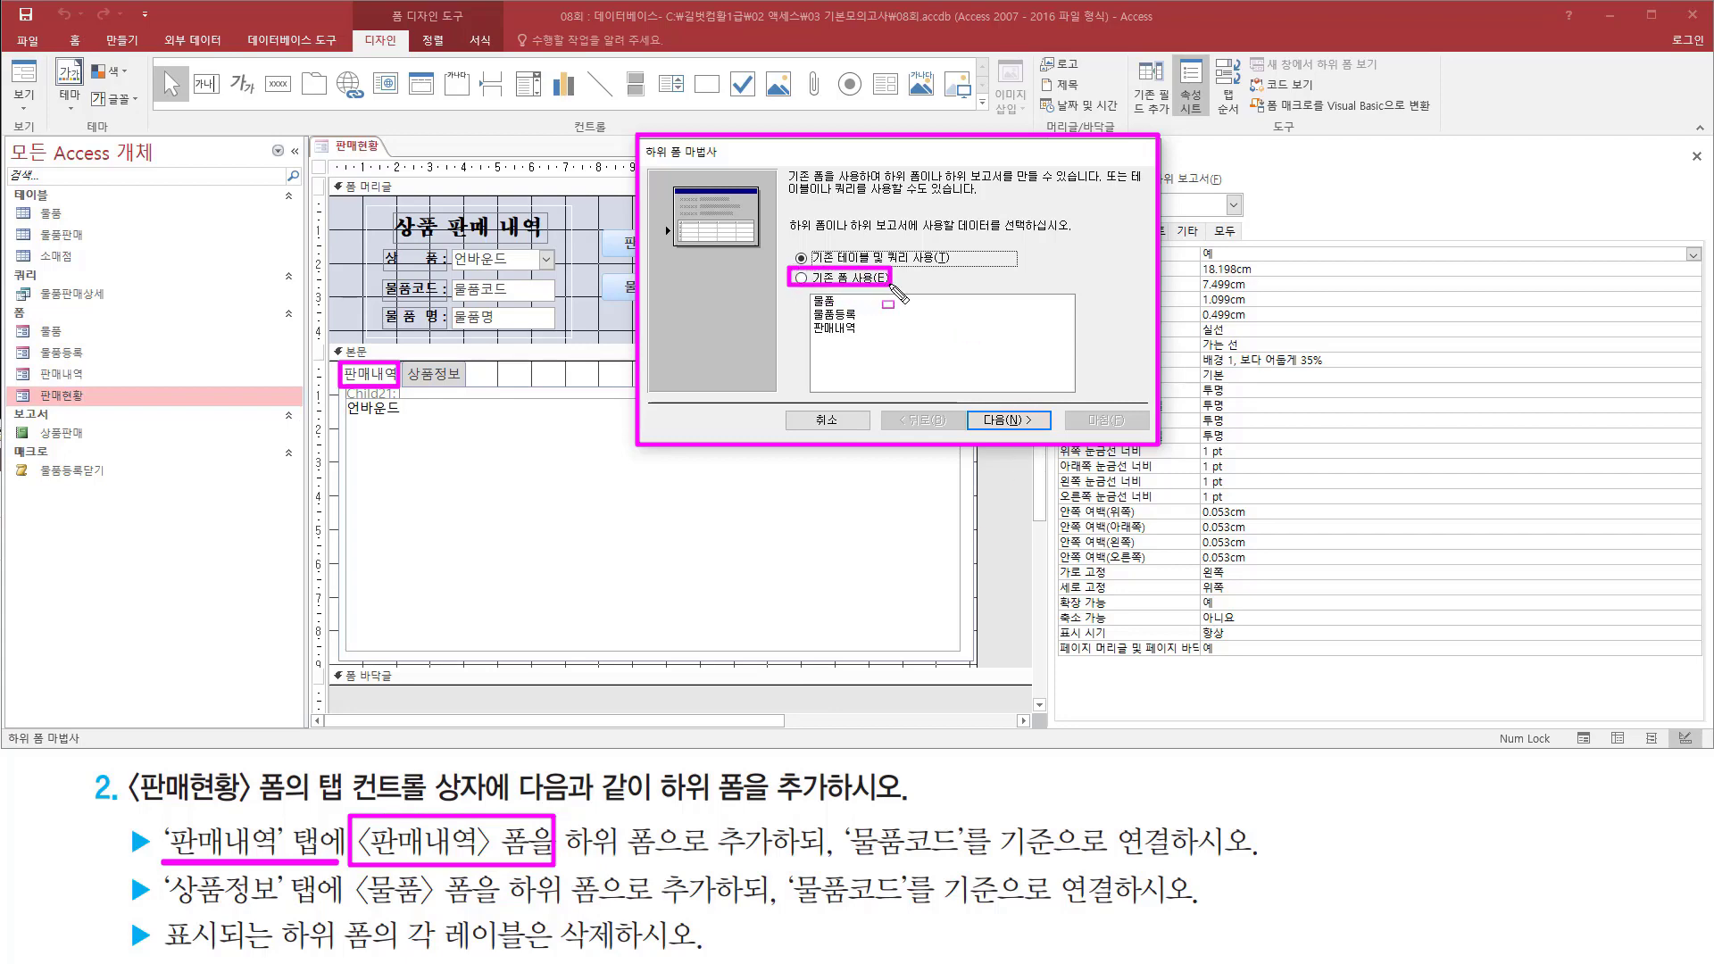
click(830, 279)
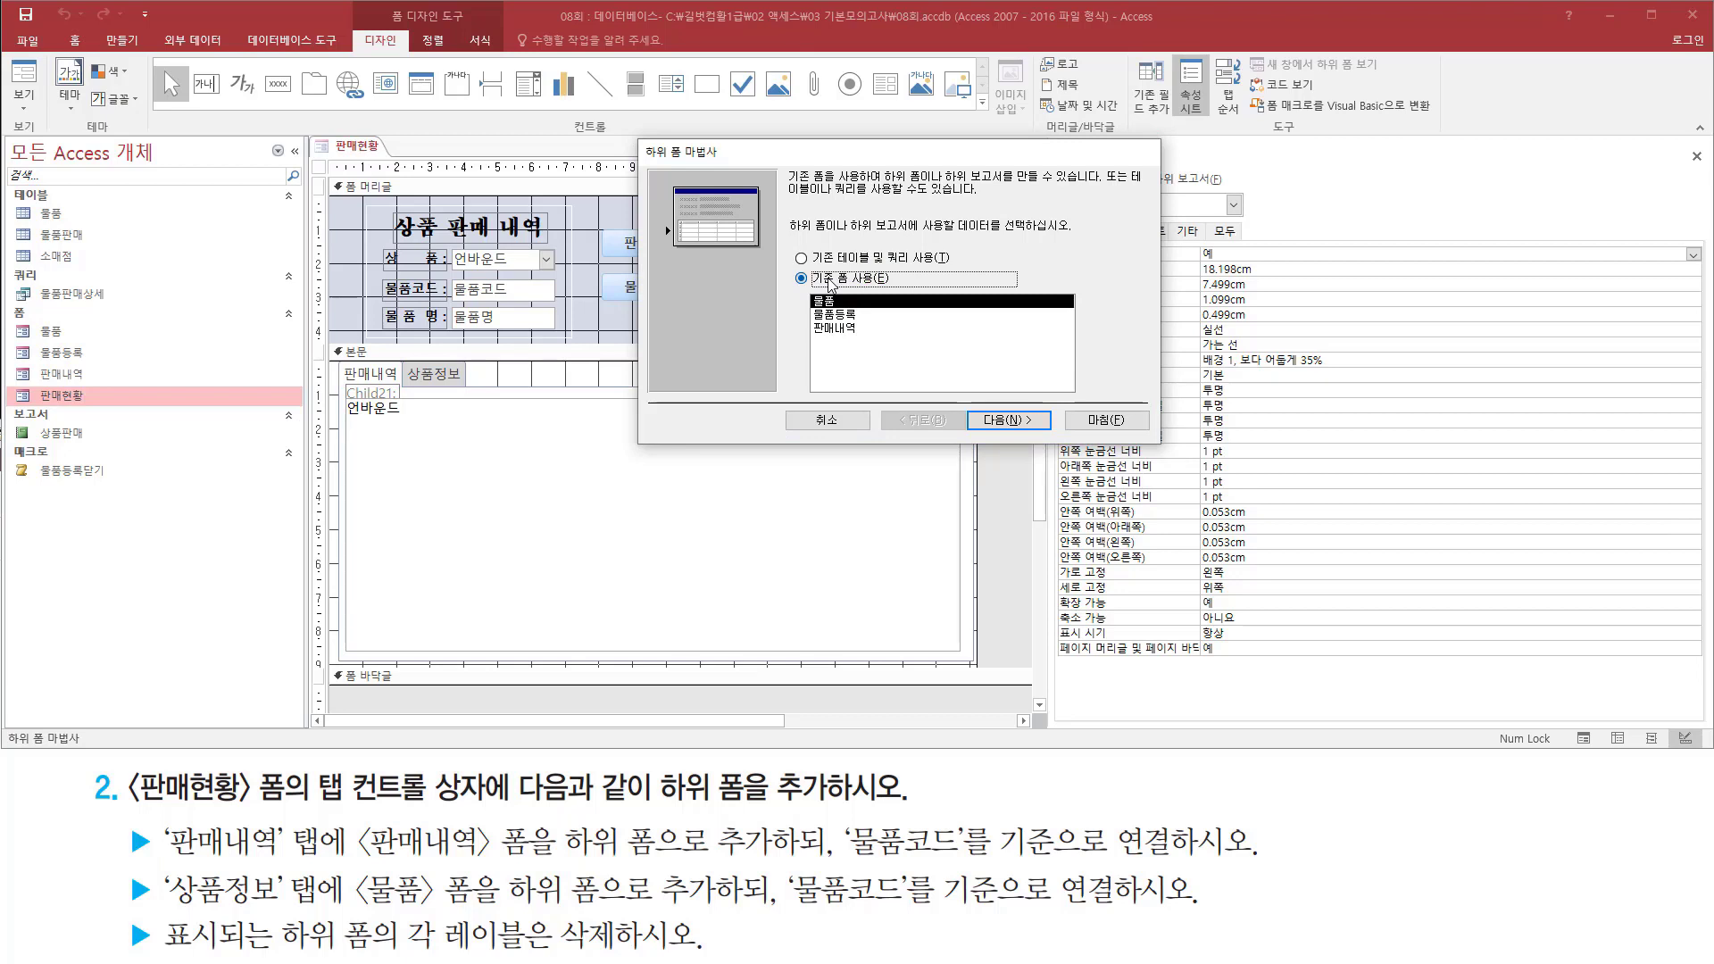
click(852, 328)
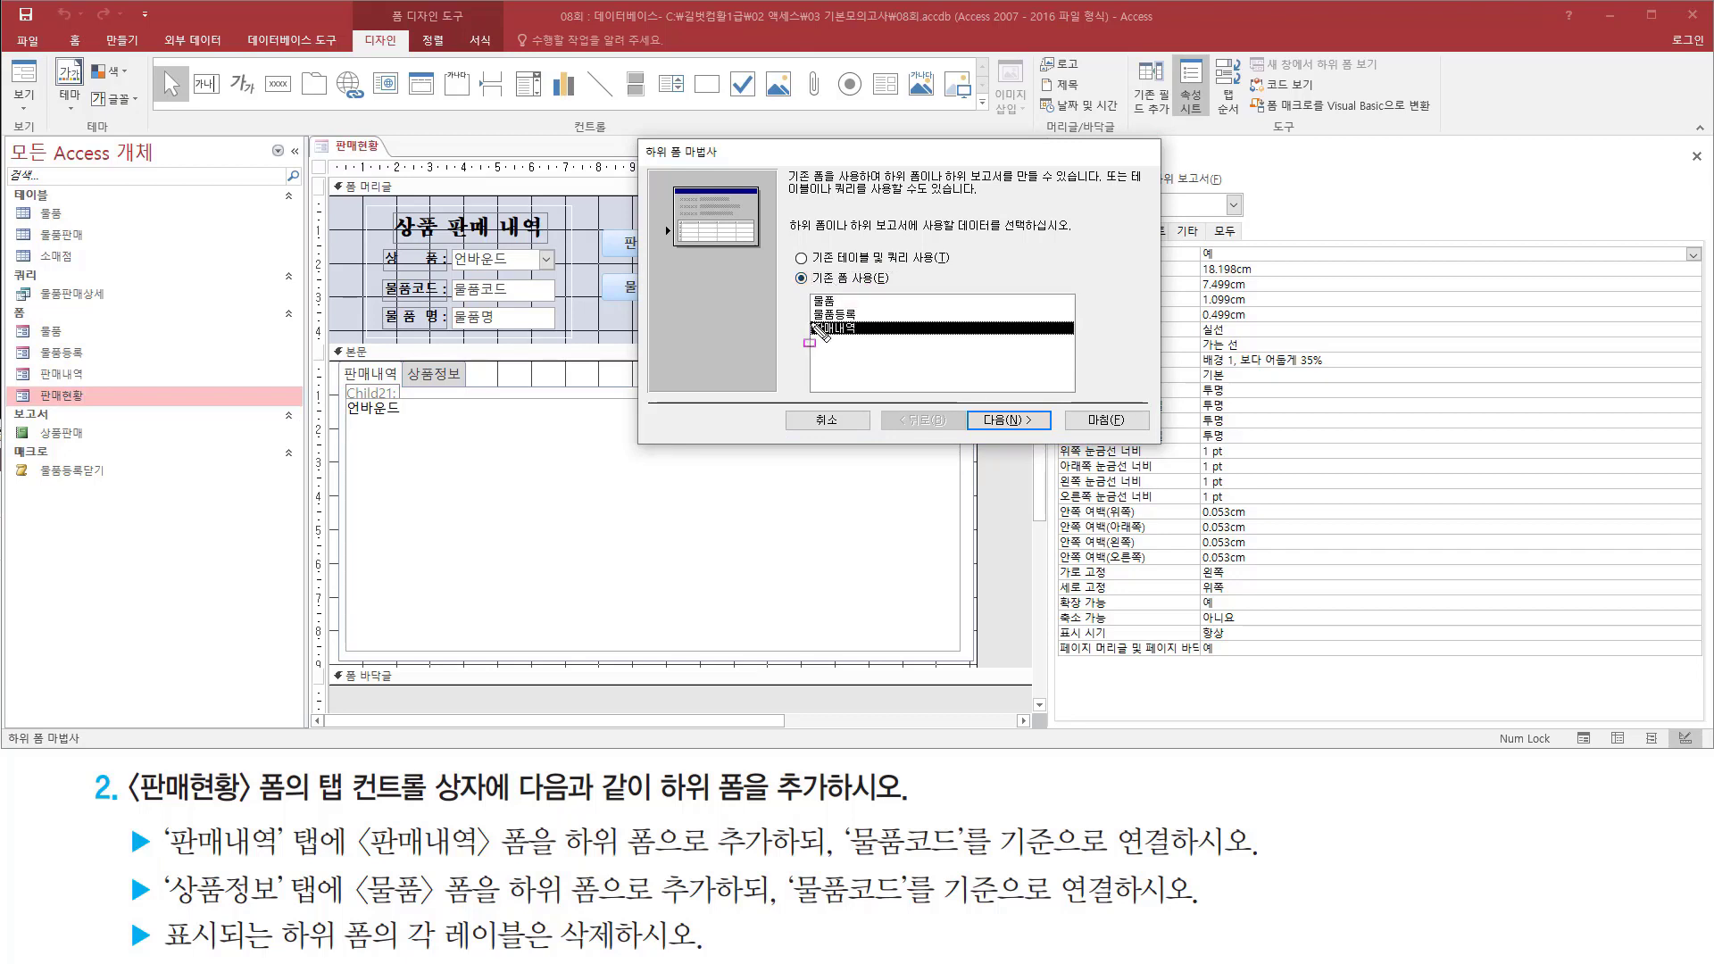
drag(805, 315, 869, 340)
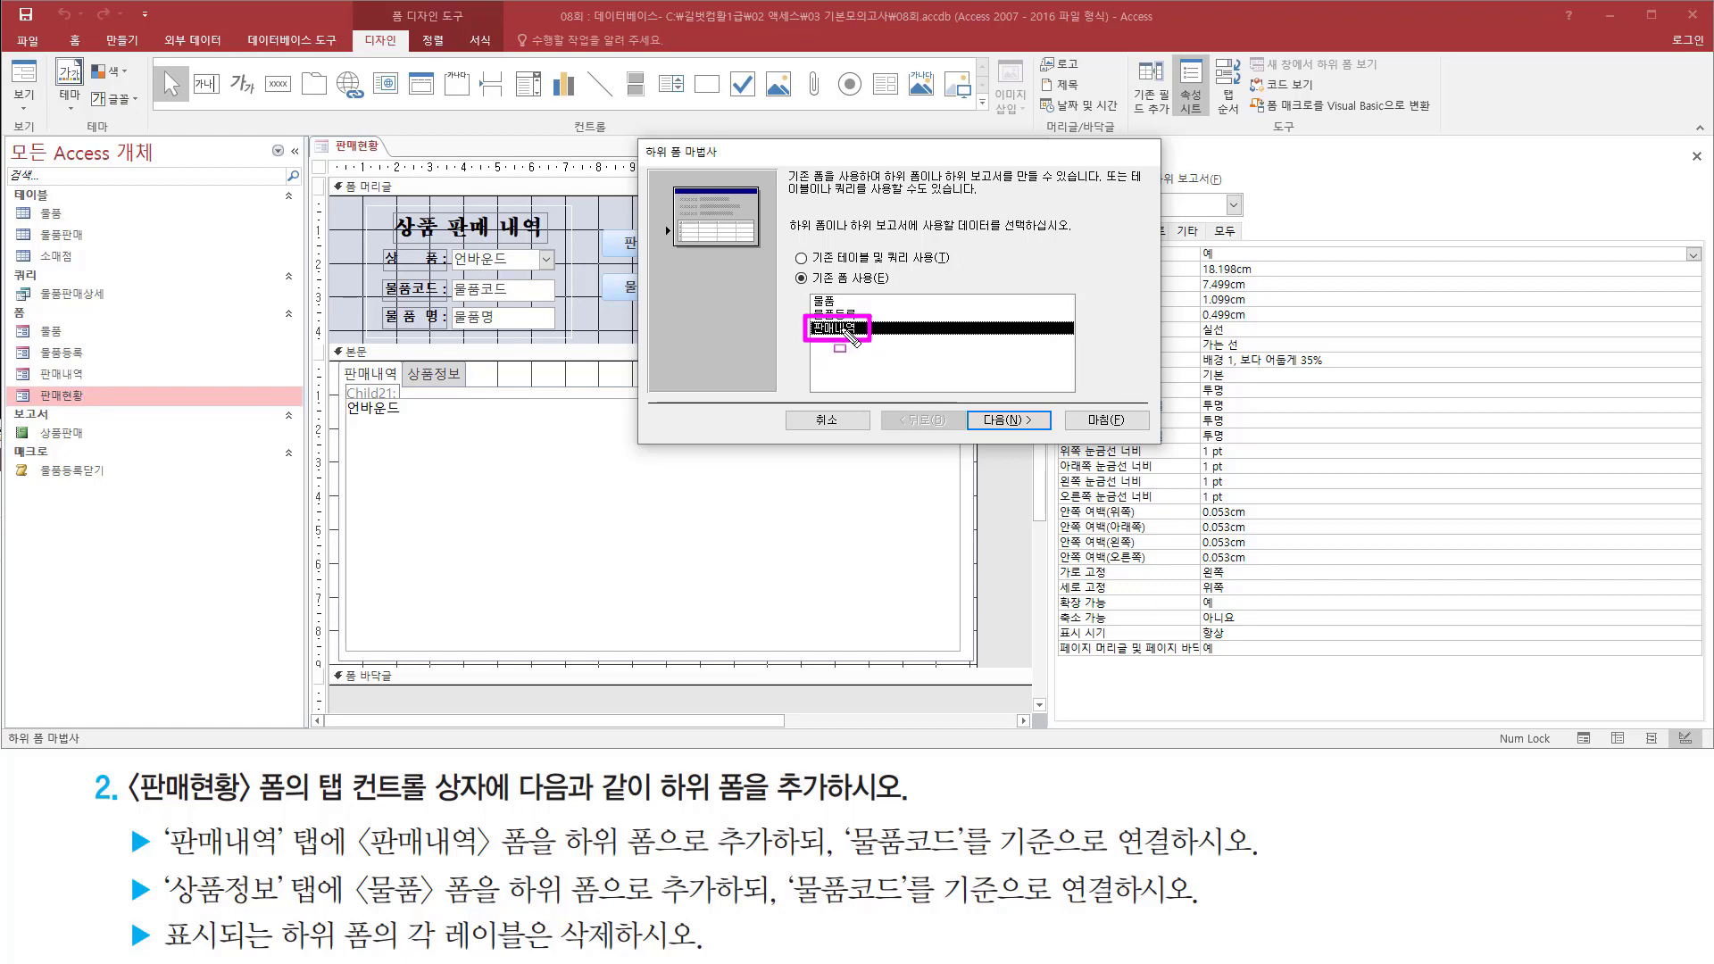
drag(954, 397, 1057, 440)
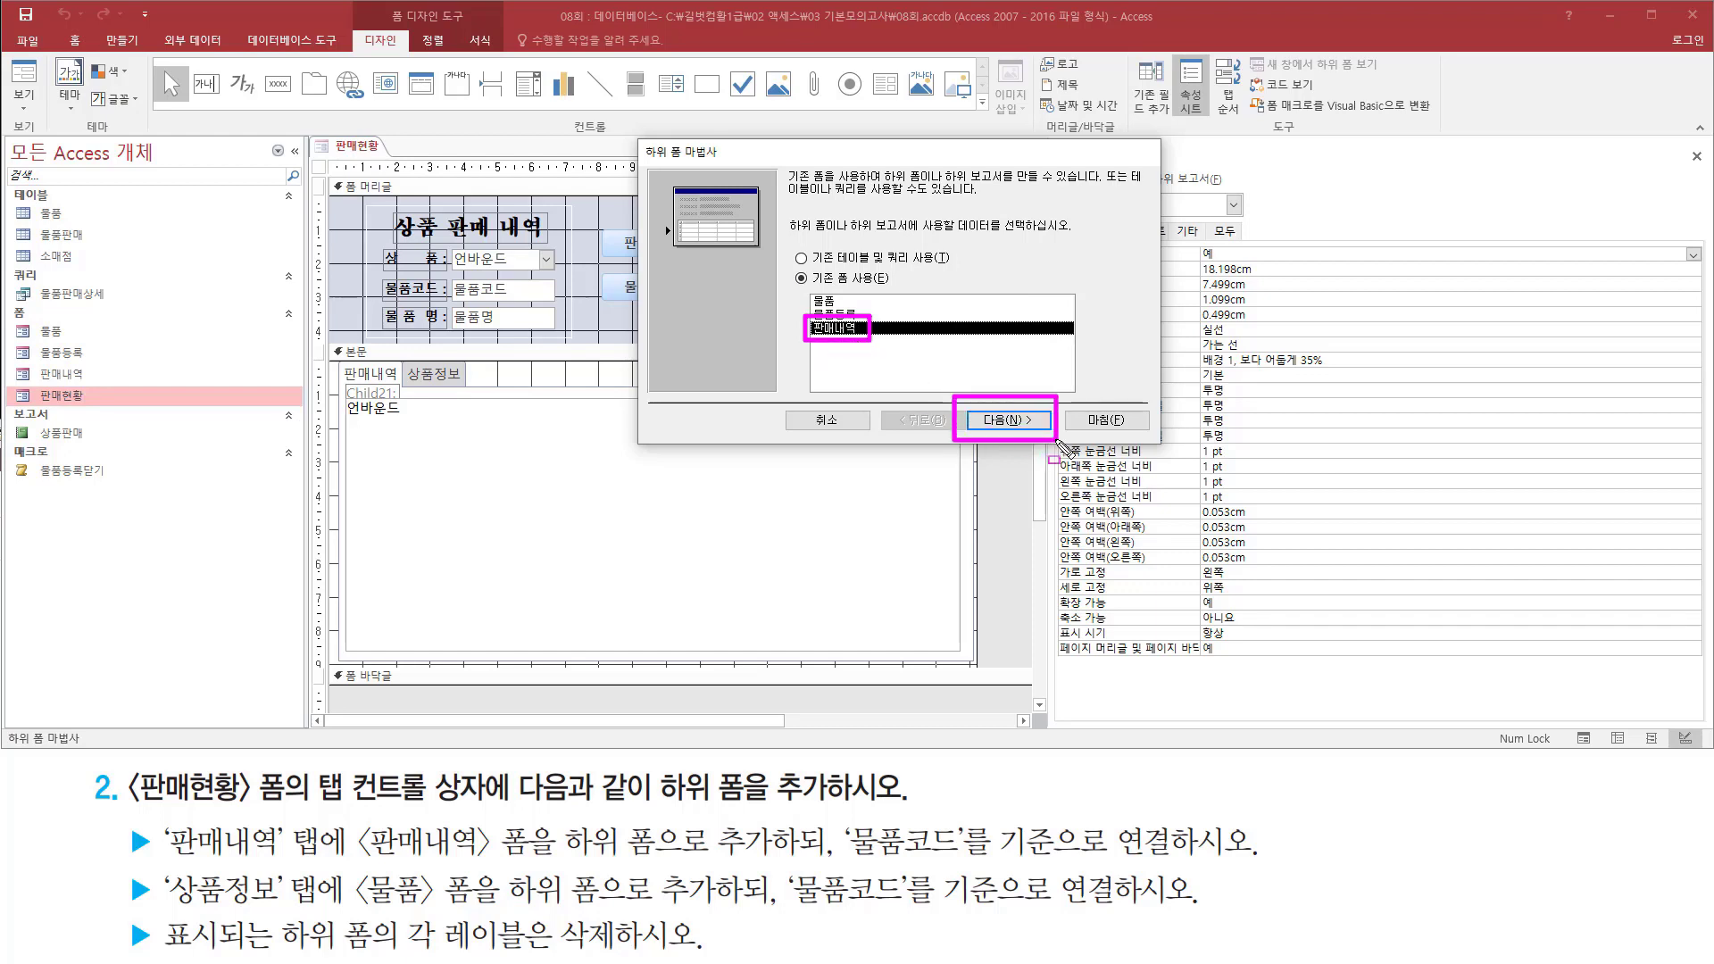
click(1009, 419)
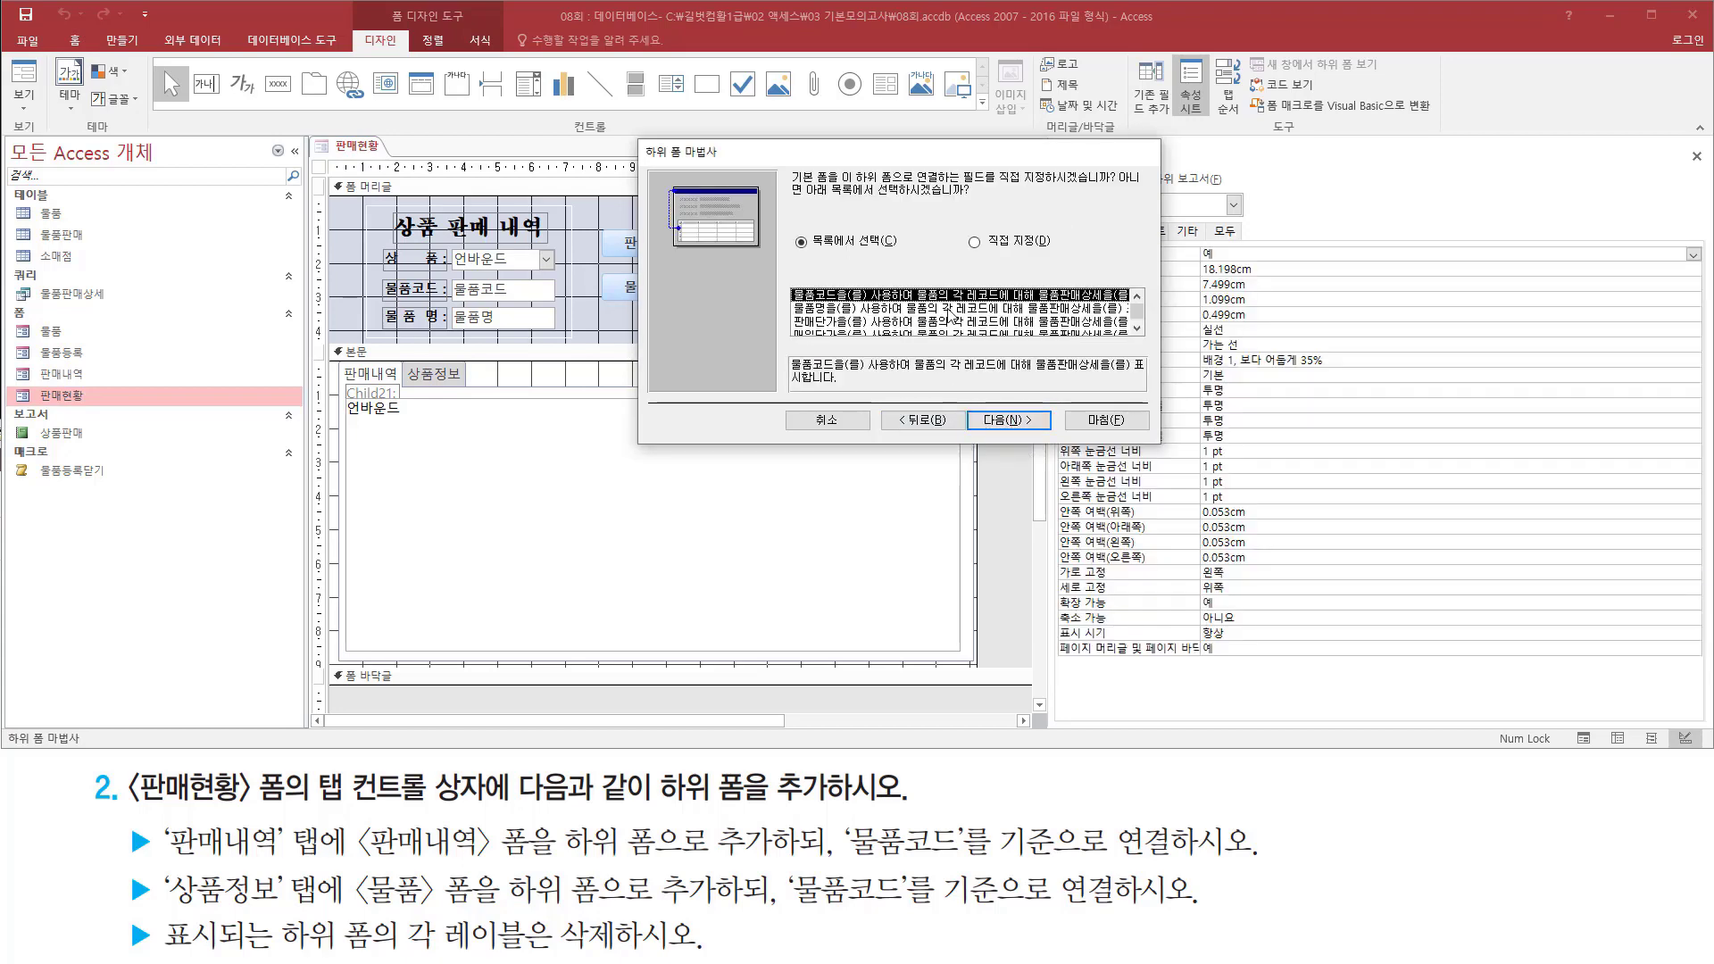
Link the 판매내역 subform to the main form on 물품코드, using the suggested list of links.
mouse_move(788, 161)
mouse_down()
mouse_move(826, 181)
mouse_move(1106, 185)
mouse_up()
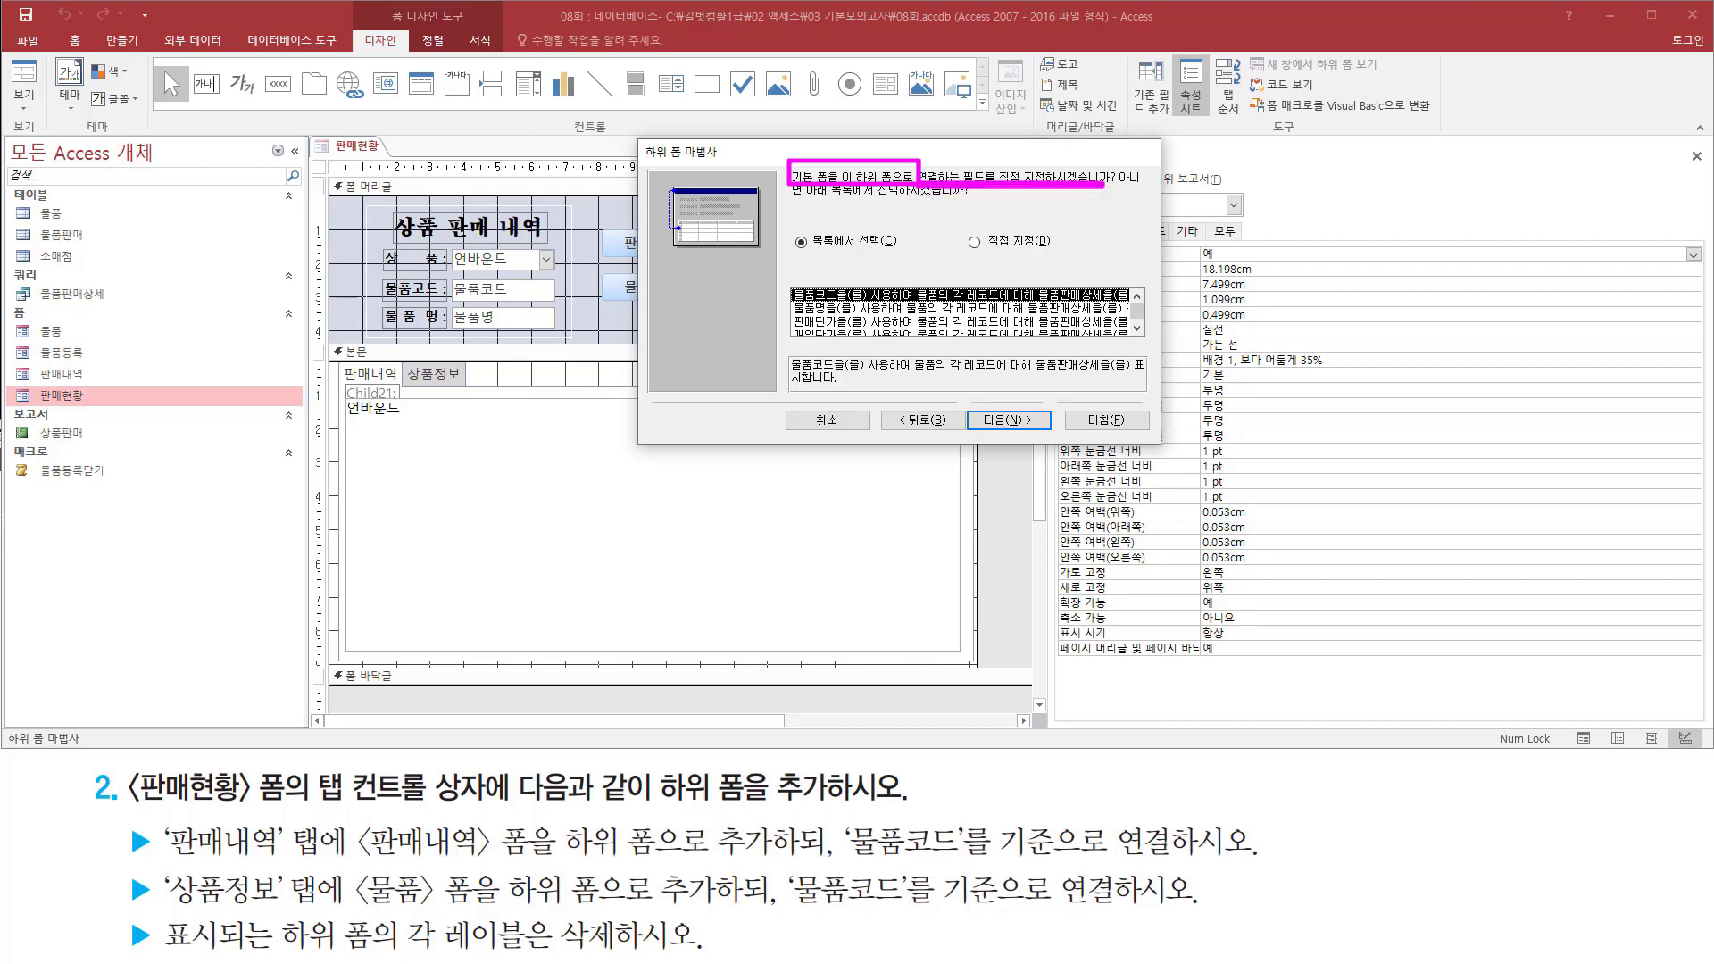
mouse_move(853, 819)
mouse_down()
mouse_move(888, 859)
mouse_move(1181, 864)
mouse_up()
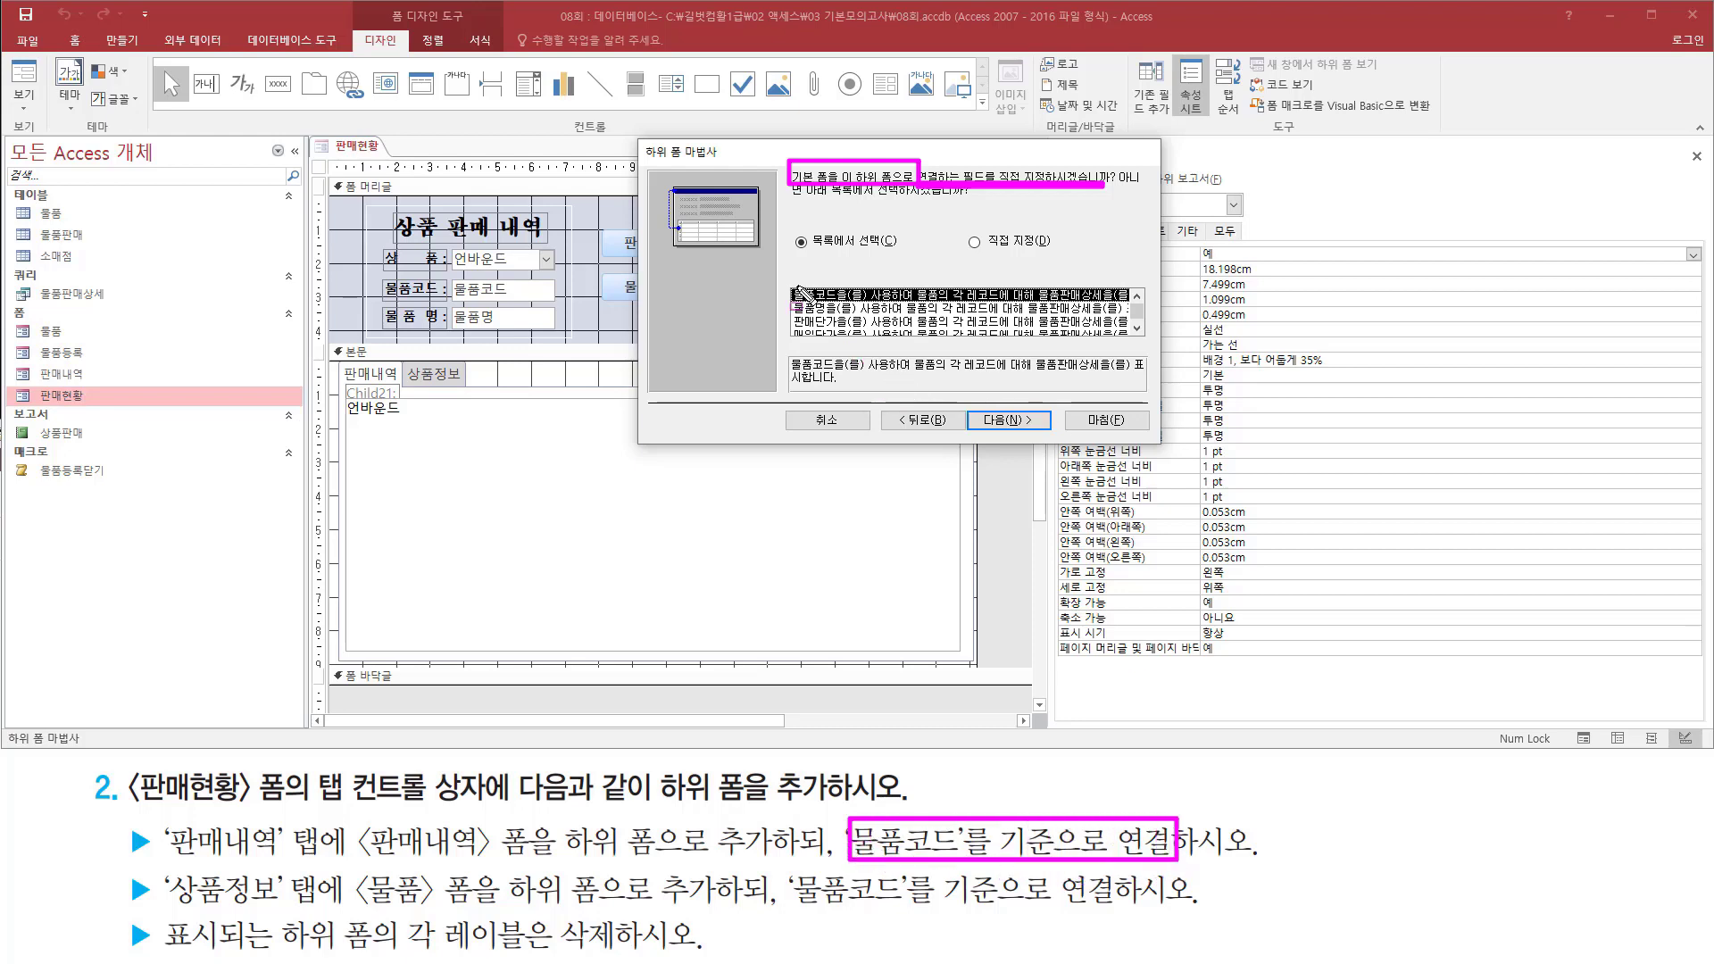
mouse_move(784, 282)
mouse_down()
mouse_move(848, 308)
mouse_move(915, 307)
mouse_up()
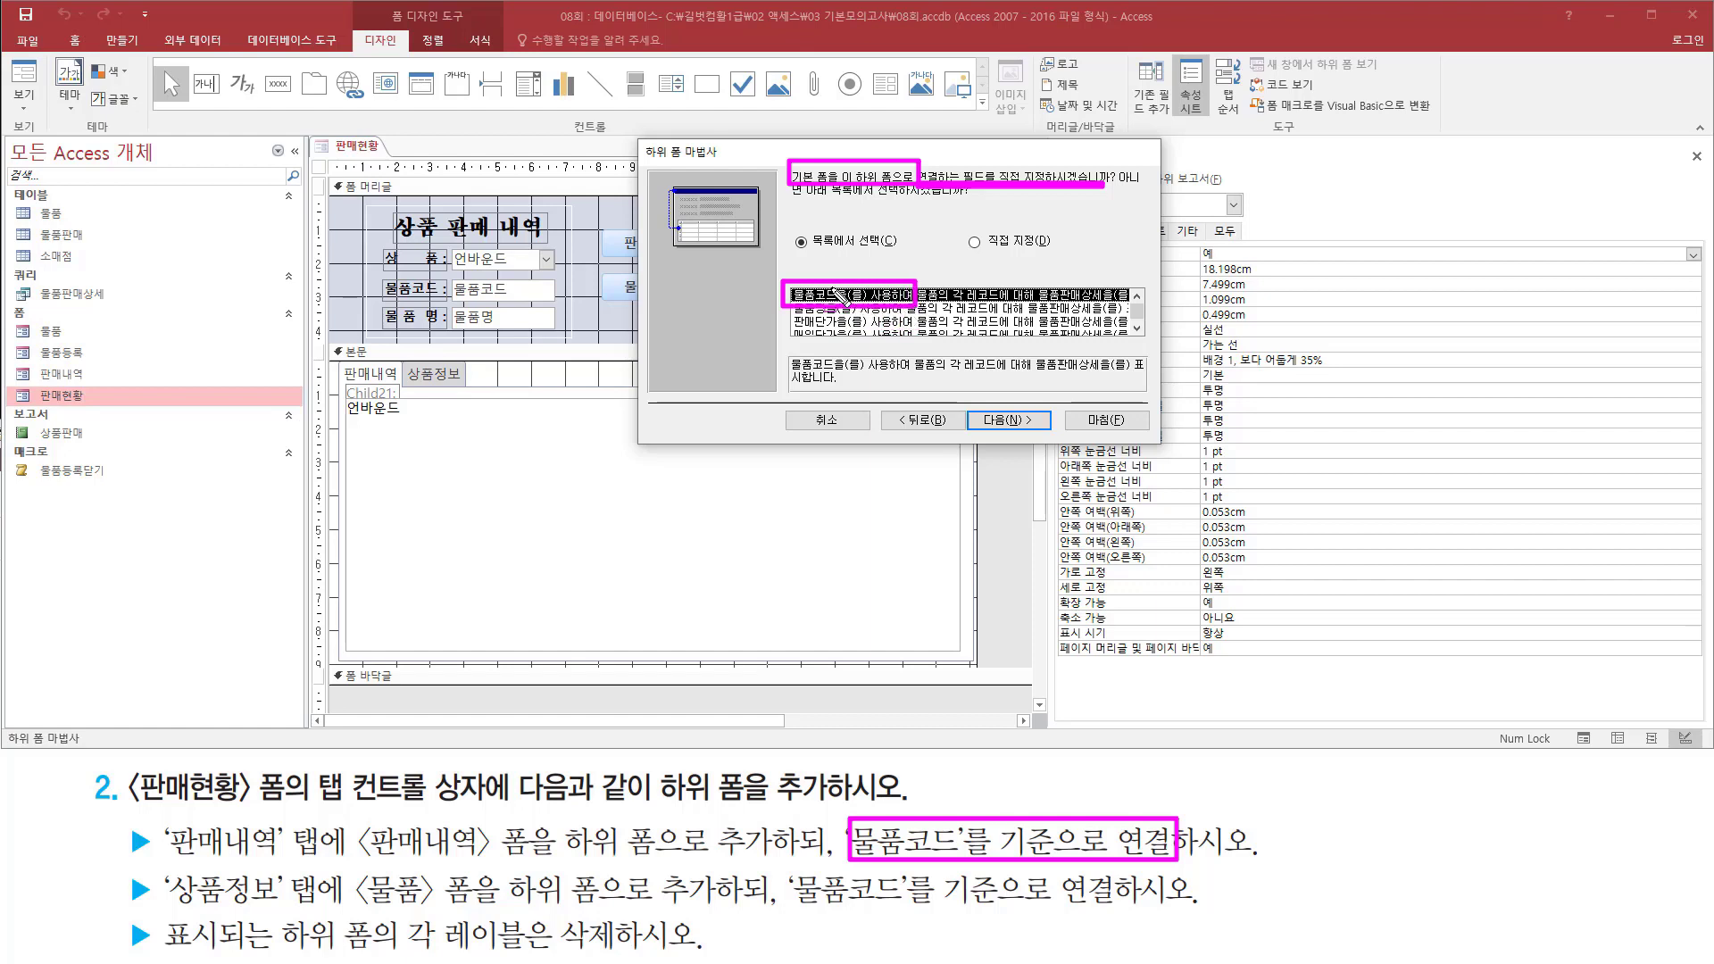
key(Escape)
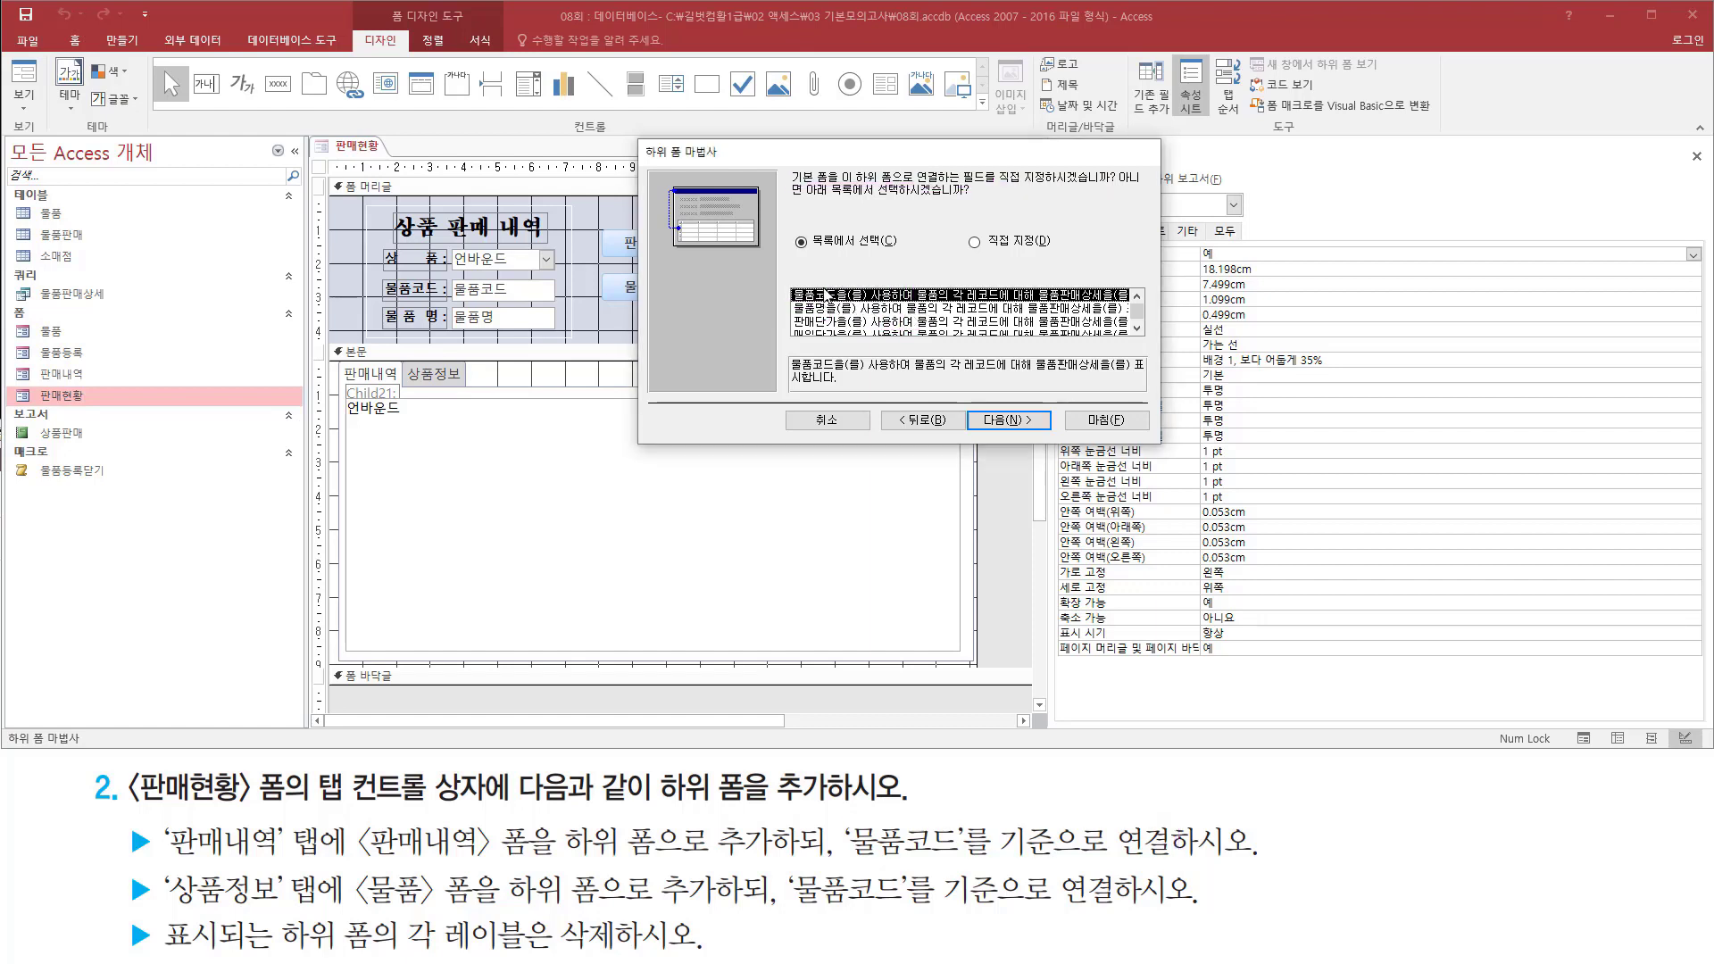
click(1006, 422)
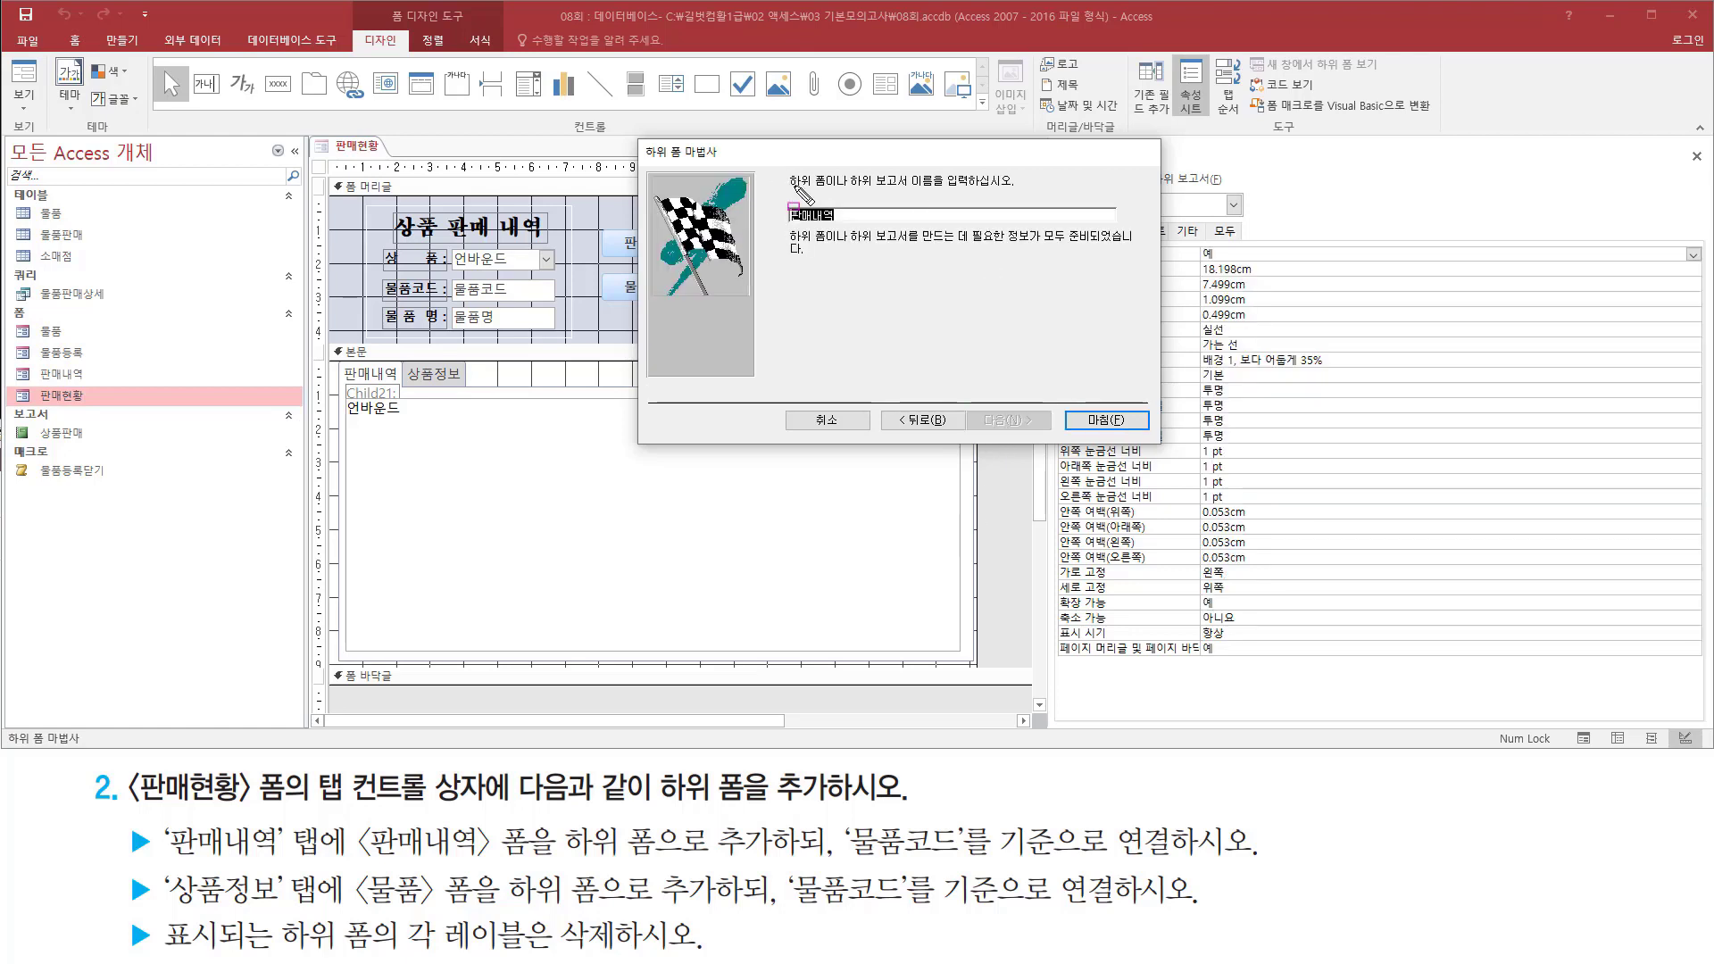
Keep 판매내역 as the subform's name and finish the subform wizard.
drag(782, 194, 1024, 195)
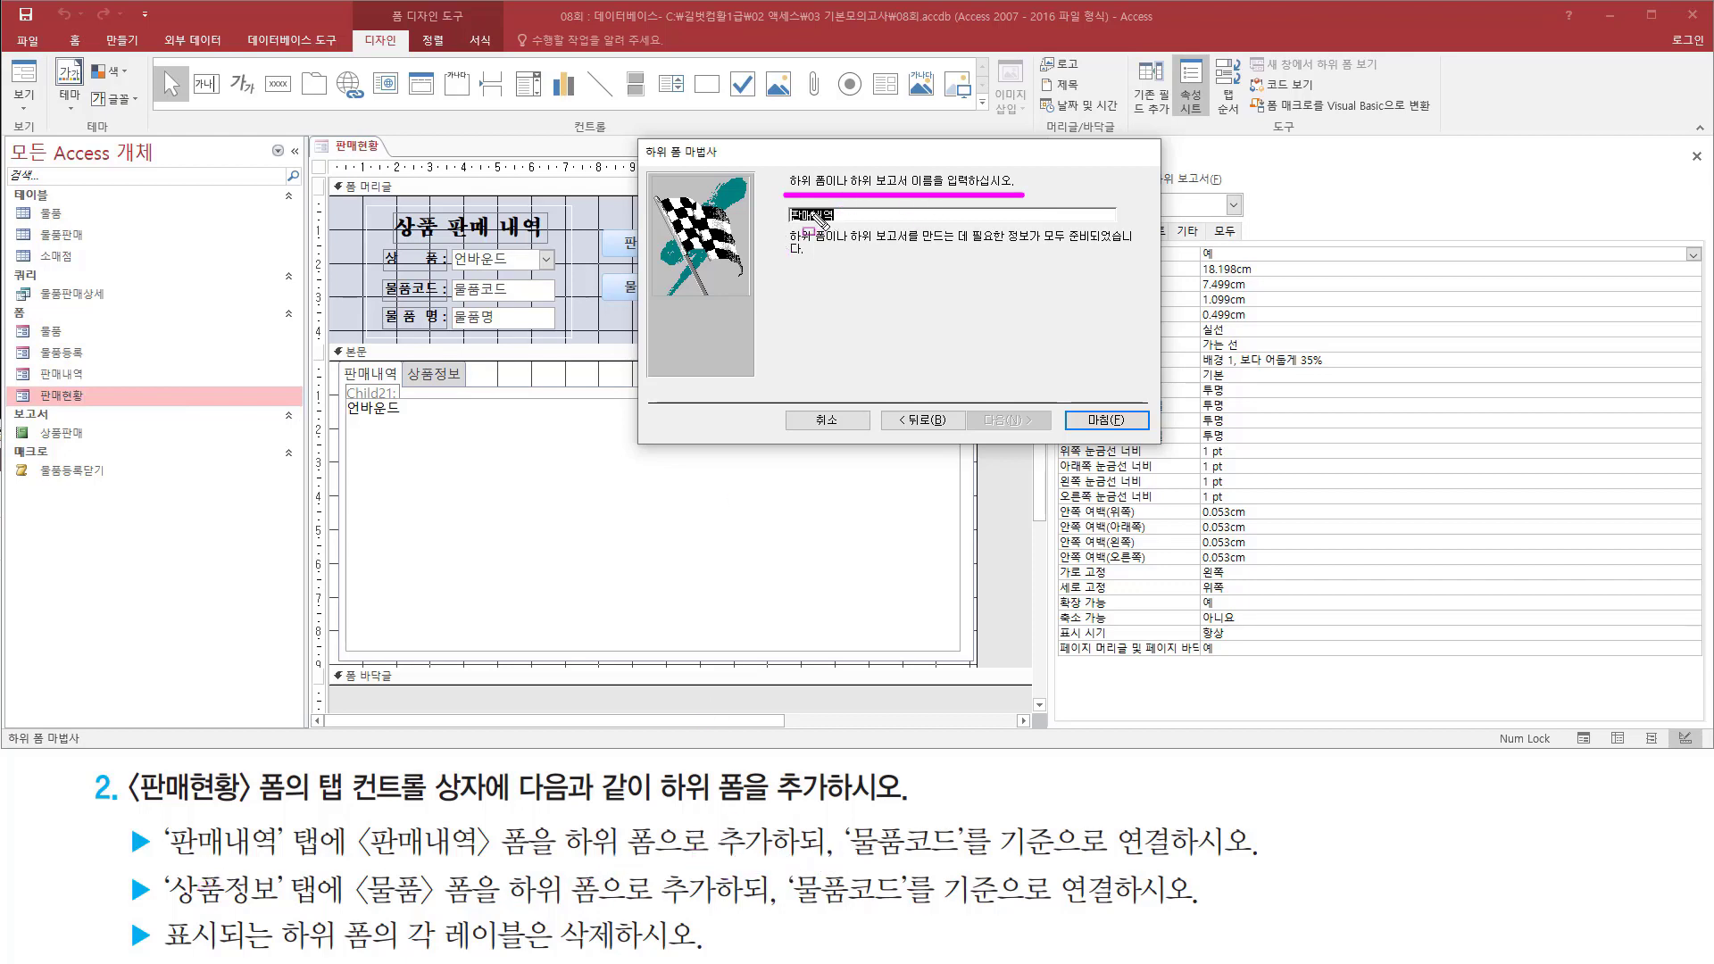
drag(785, 199, 854, 229)
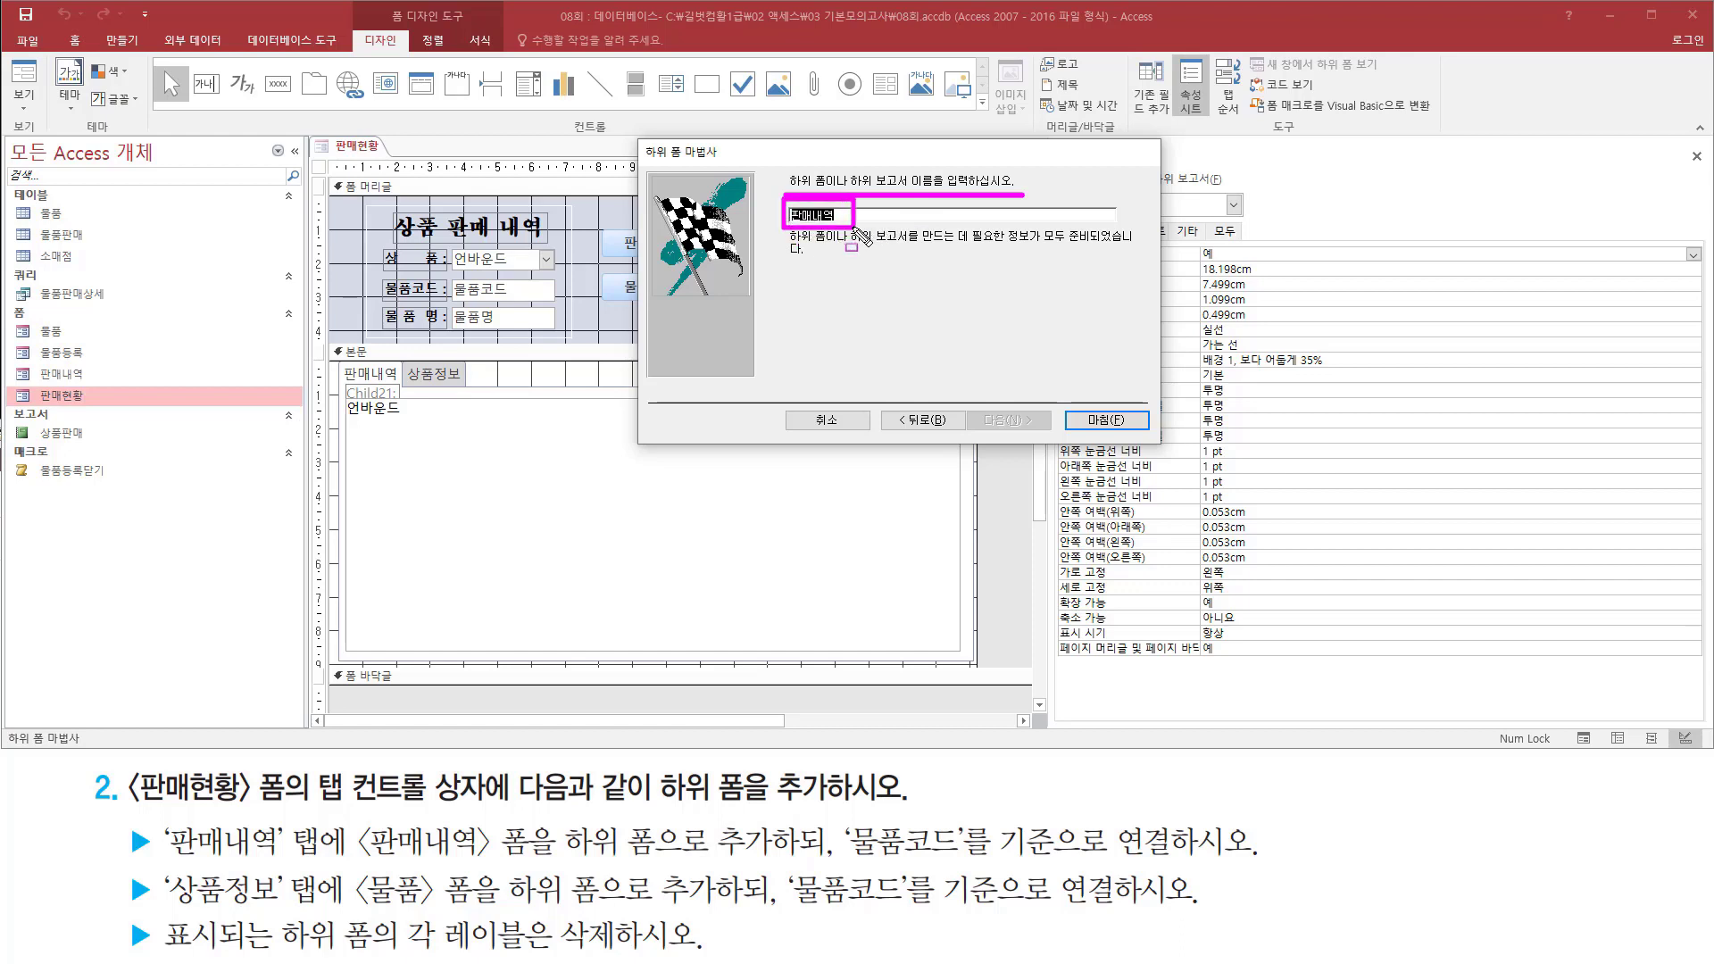
mouse_move(1076, 404)
mouse_down()
mouse_move(1097, 444)
mouse_move(1147, 438)
mouse_up()
key(Escape)
click(1104, 420)
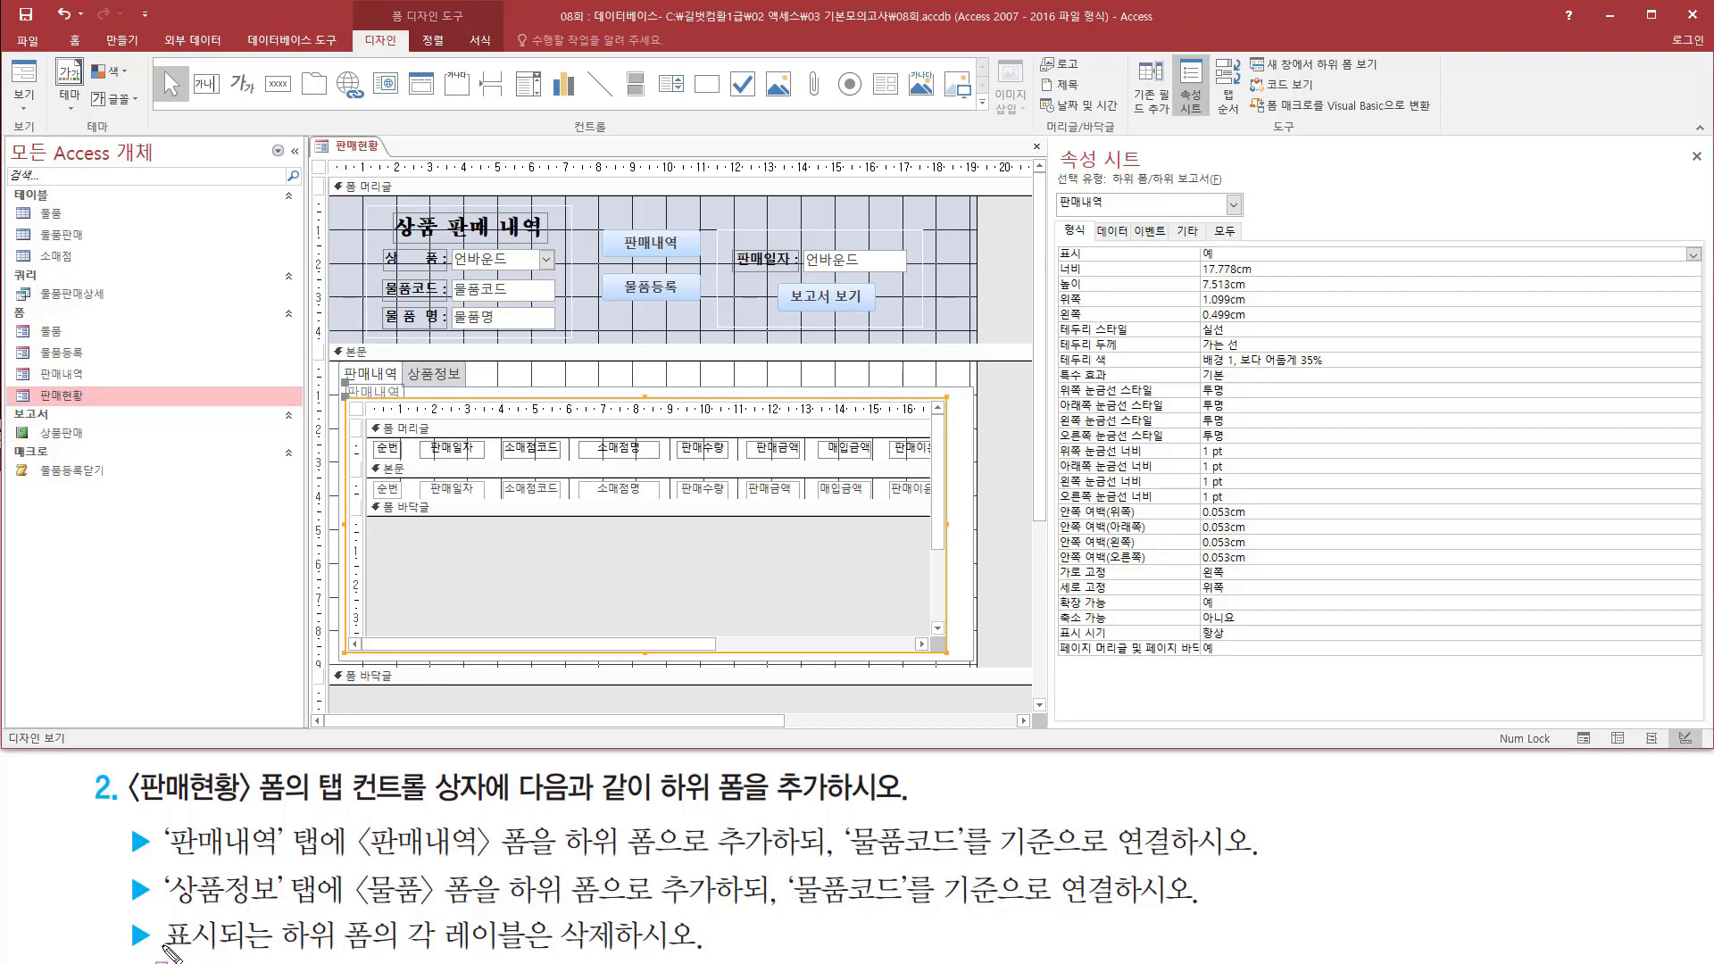
Delete the label attached above the 판매내역 subform.
drag(285, 952, 702, 954)
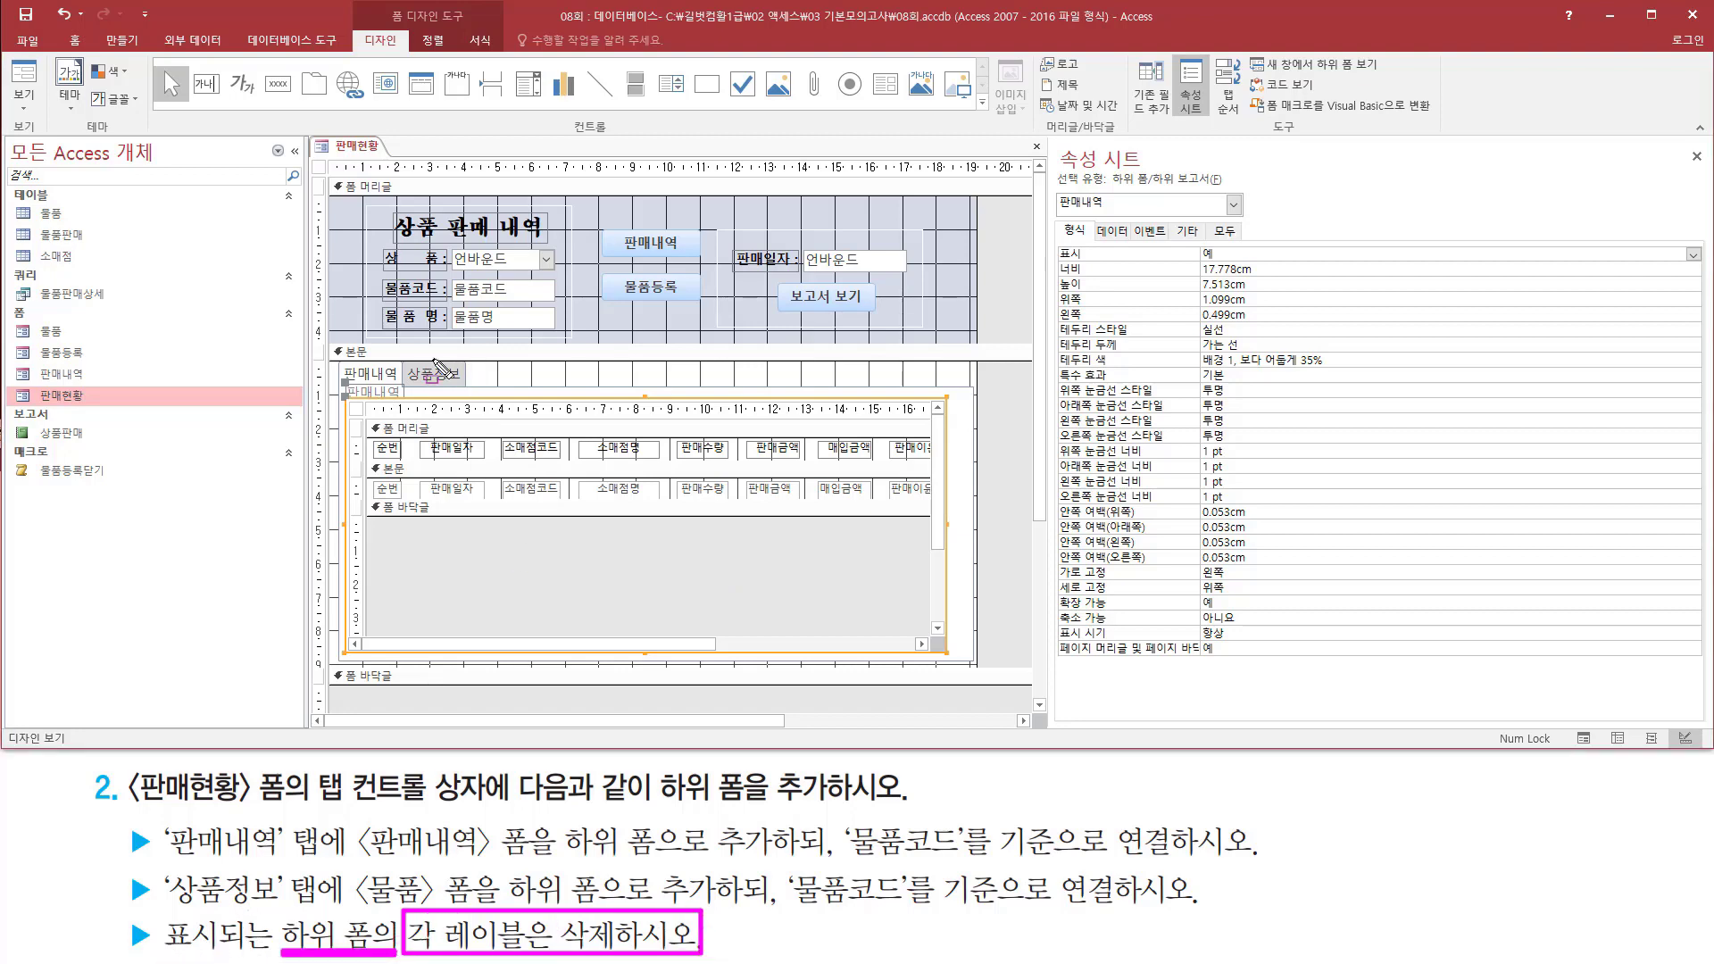
mouse_move(349, 403)
mouse_down()
mouse_move(746, 618)
mouse_move(945, 652)
mouse_up()
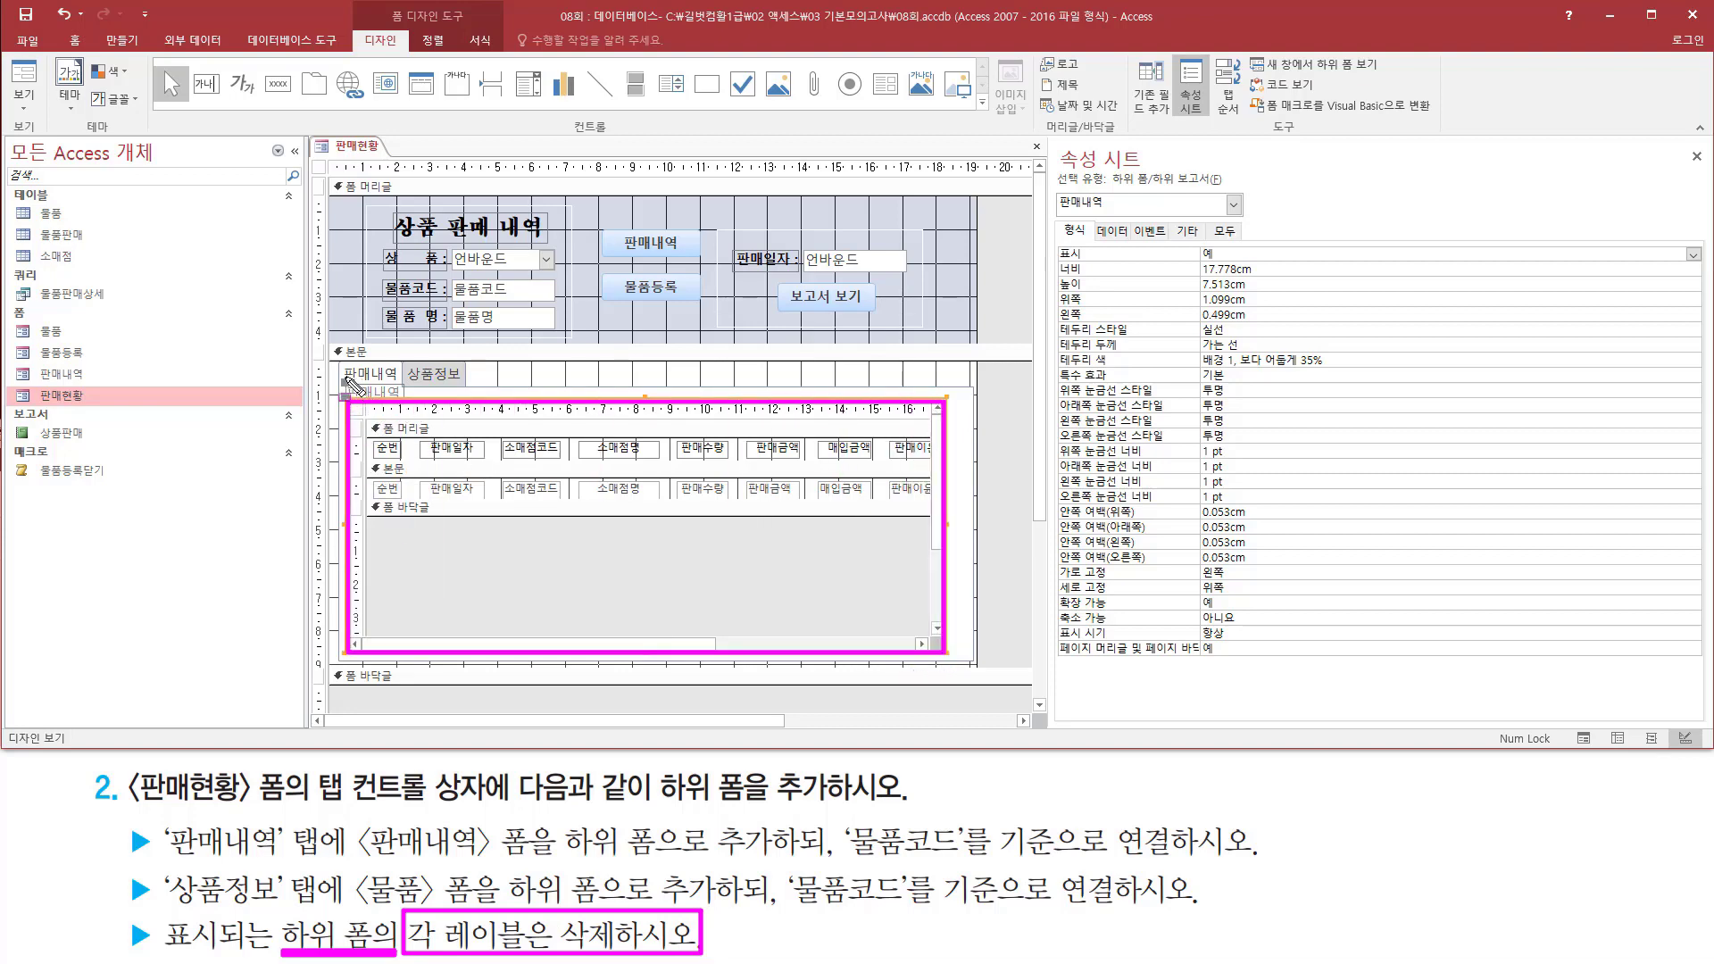
drag(343, 374, 405, 407)
key(Escape)
click(382, 394)
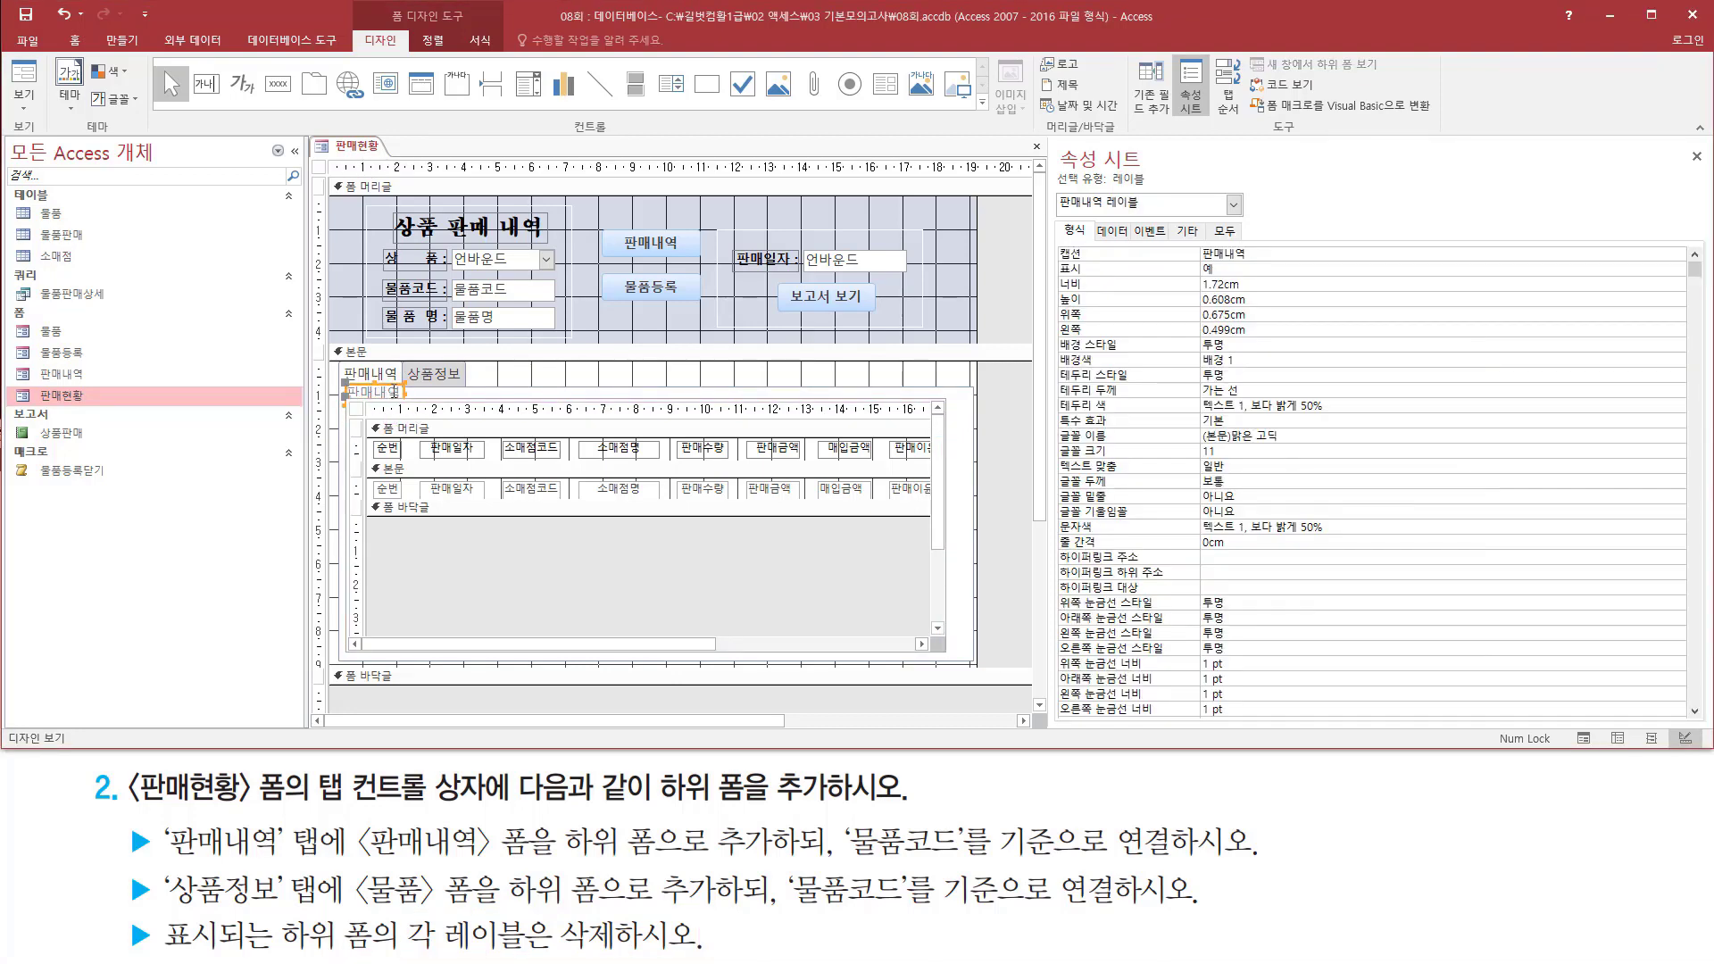
key(Delete)
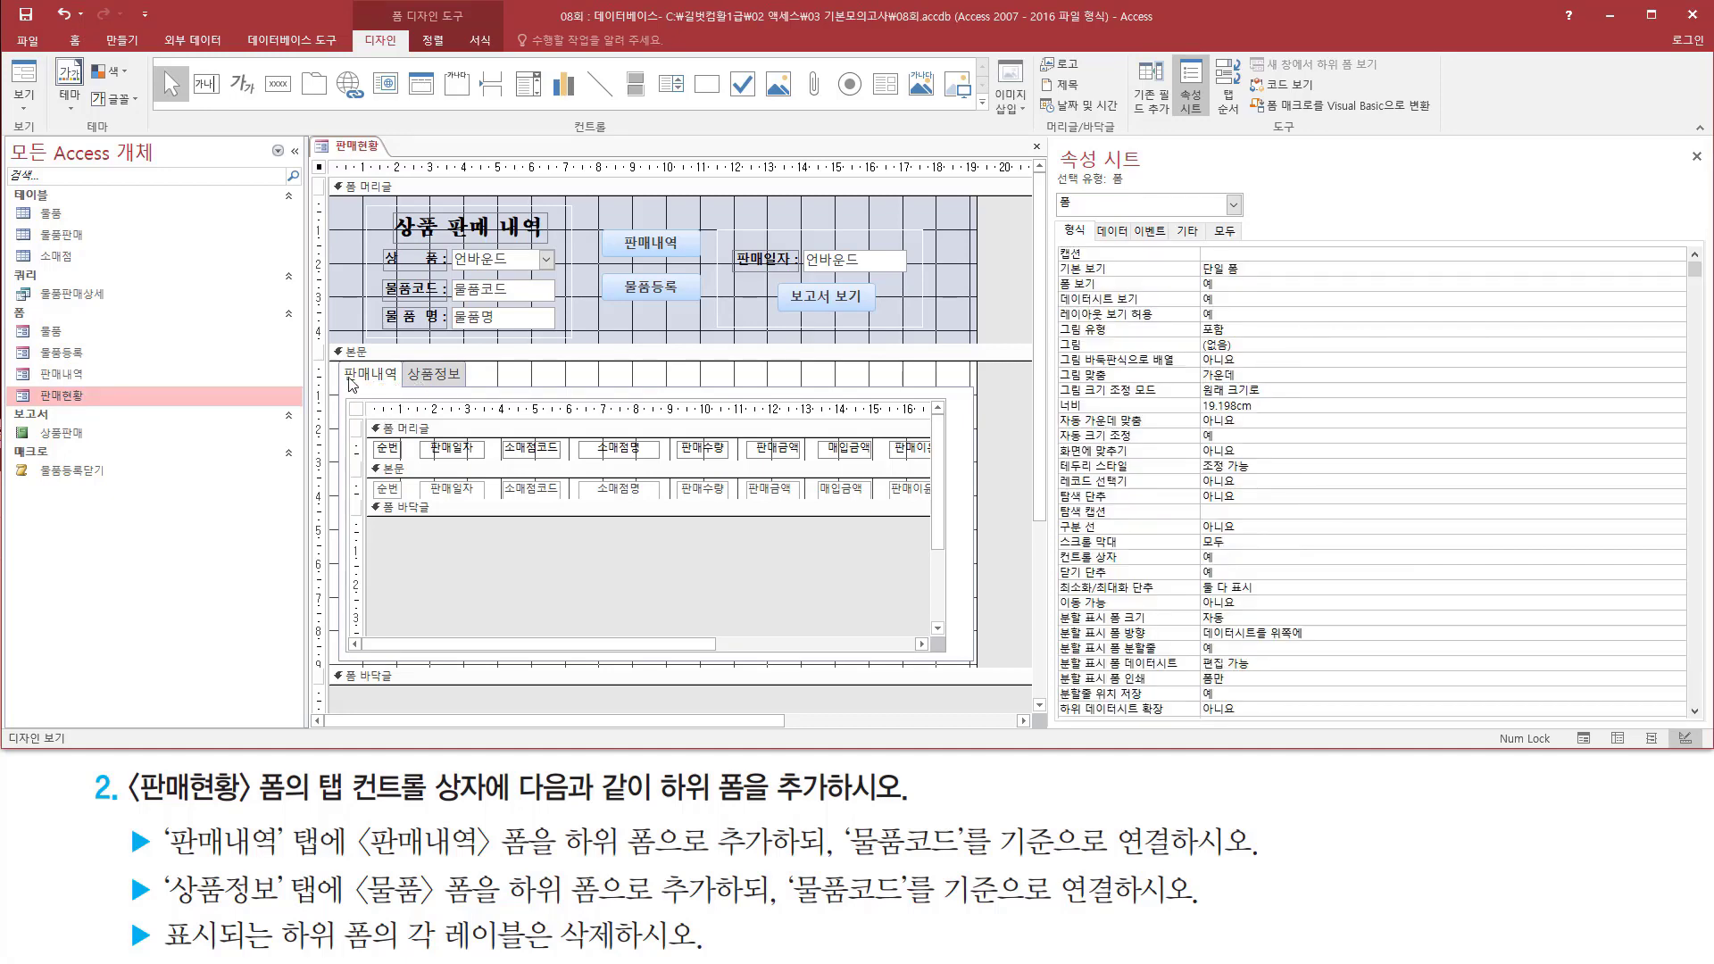
Bring the 상품정보 page of the tab control to the front and select it.
drag(334, 351, 404, 390)
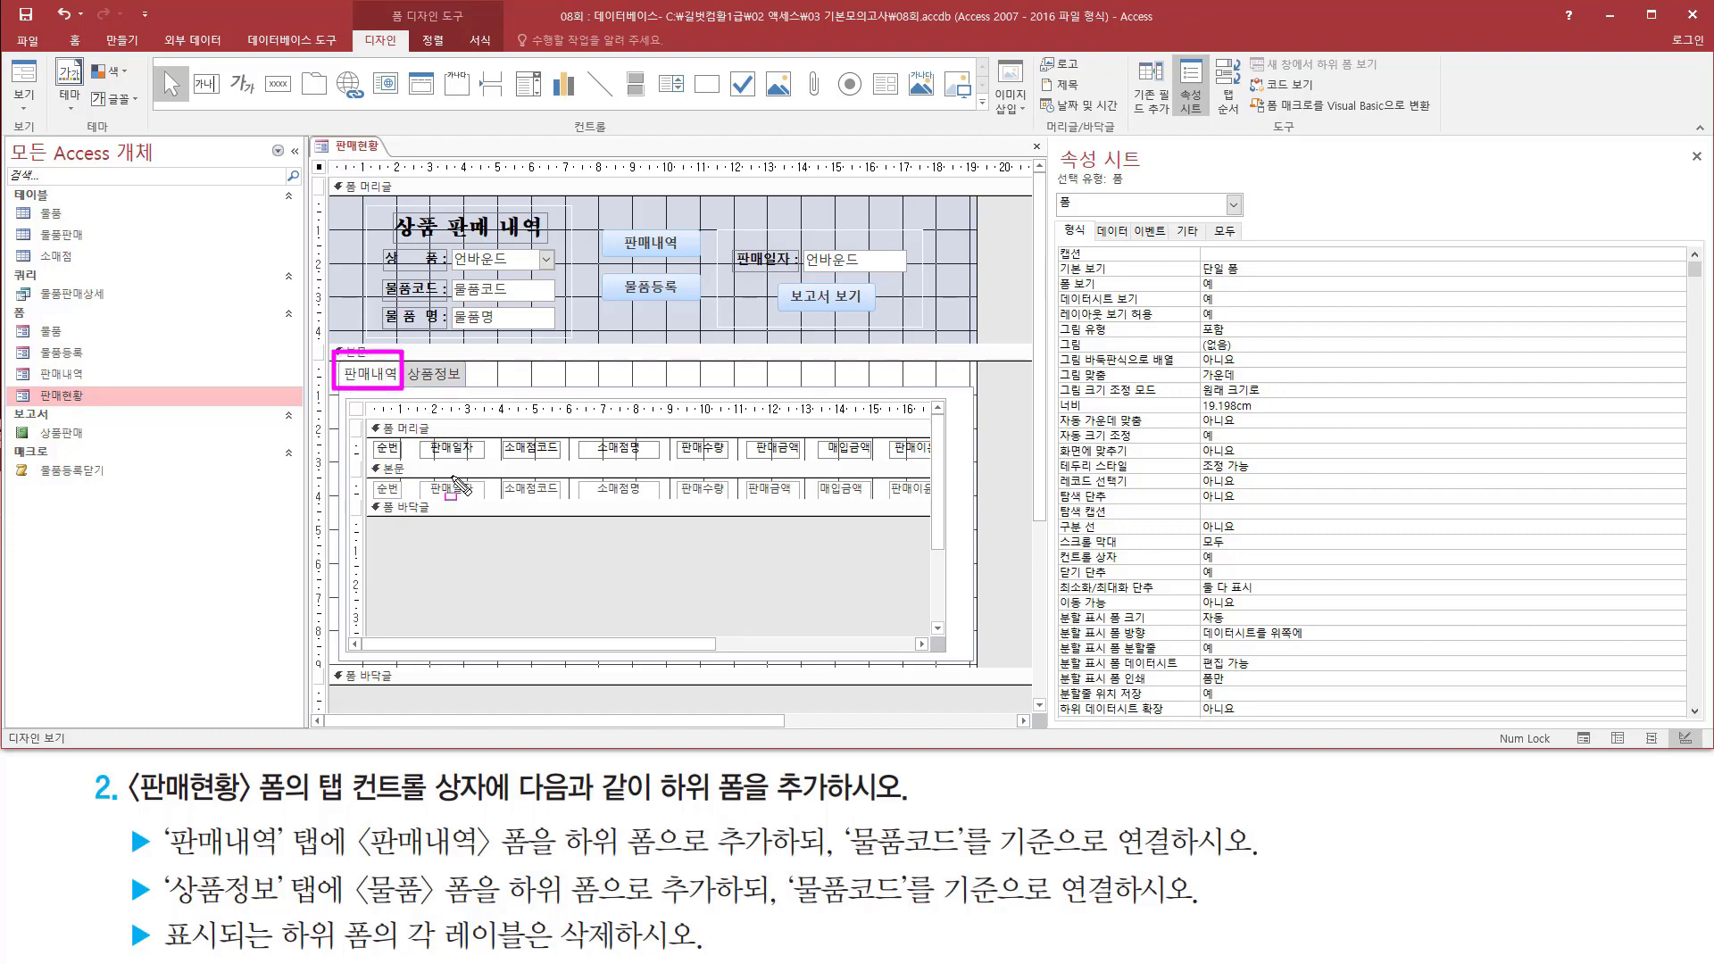
drag(407, 390, 466, 389)
key(Escape)
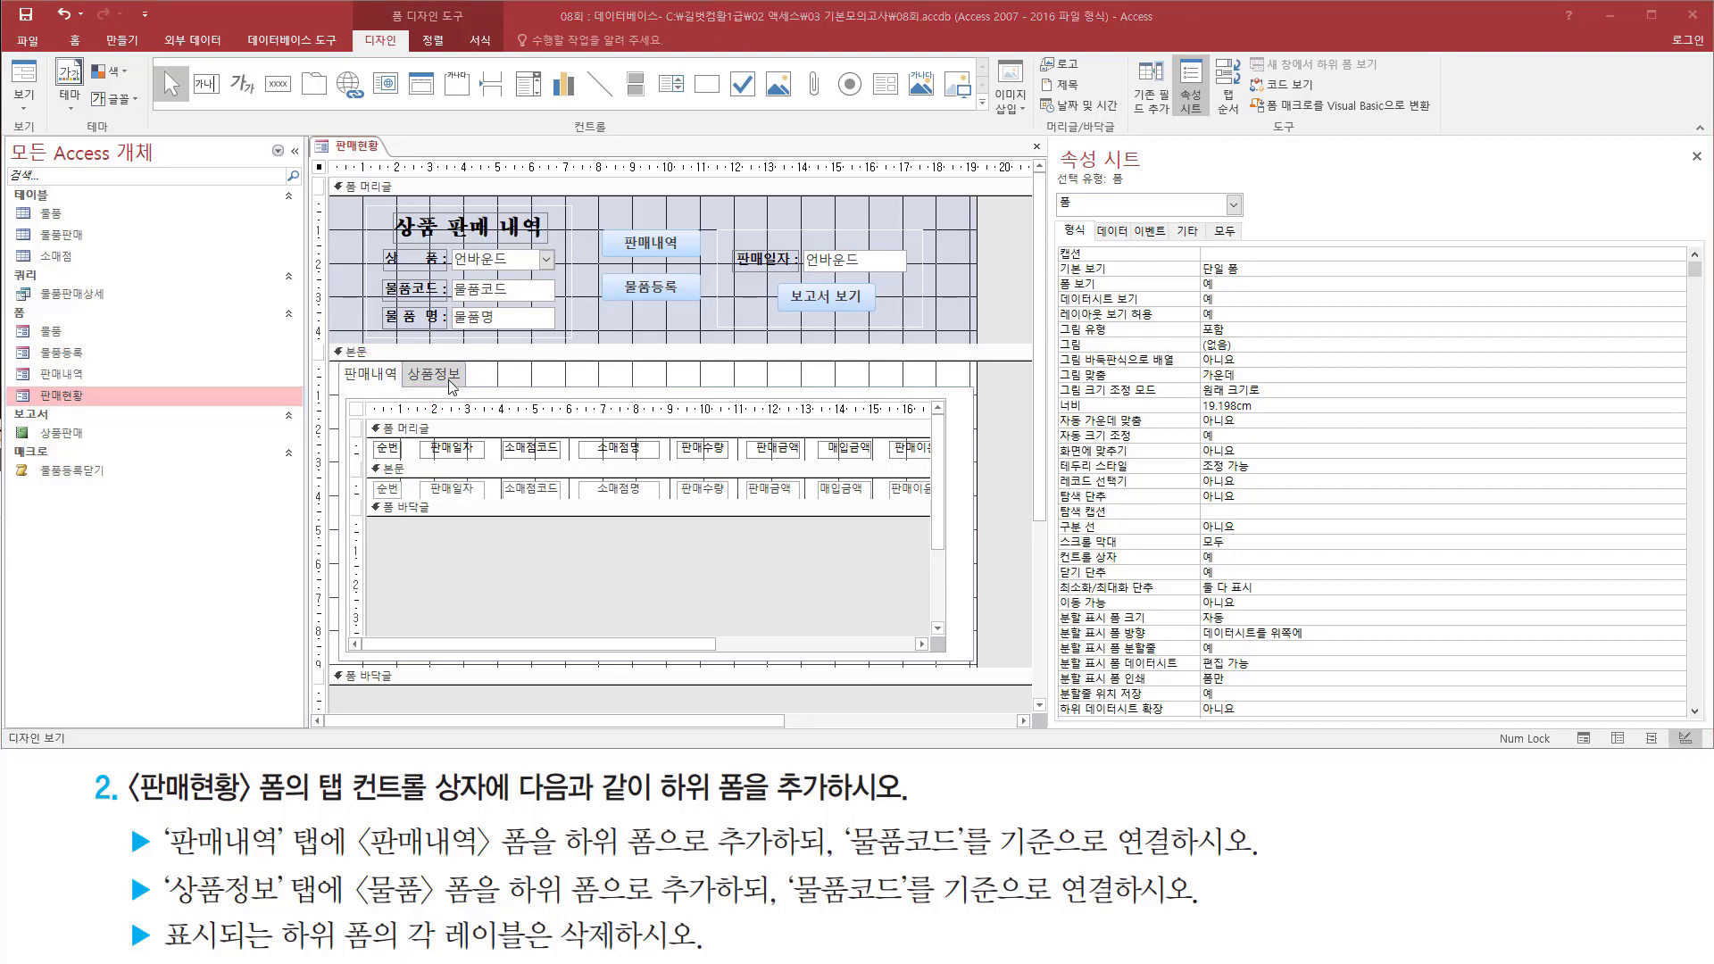
click(449, 384)
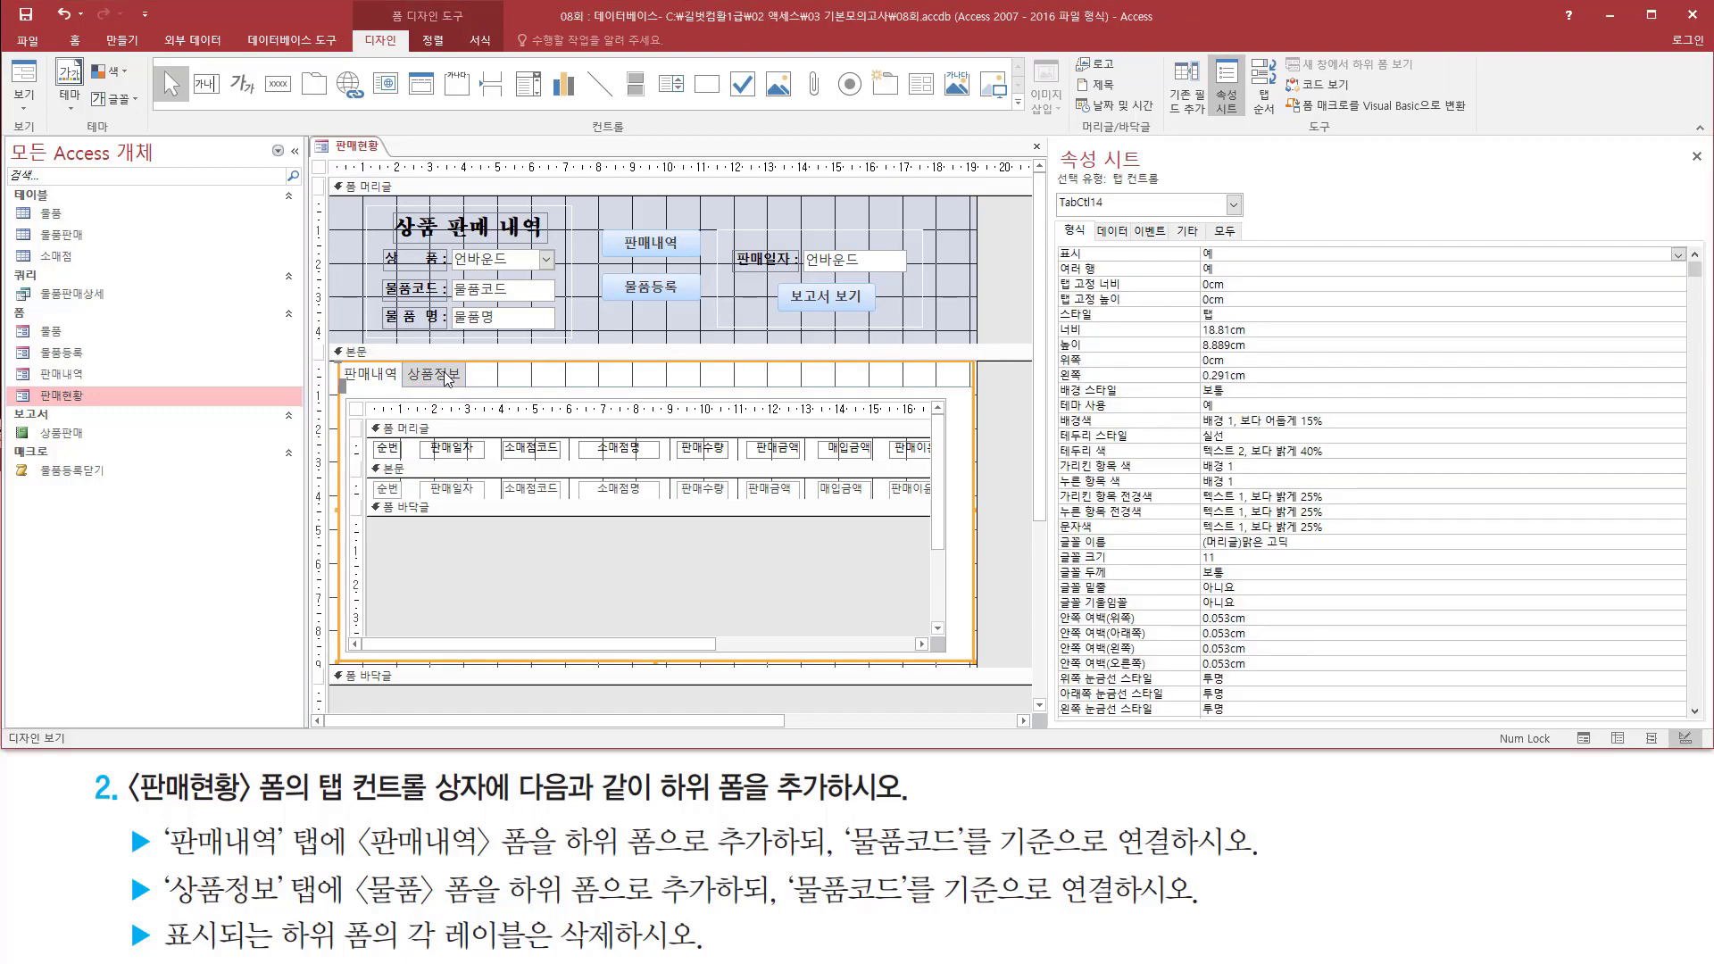
click(446, 377)
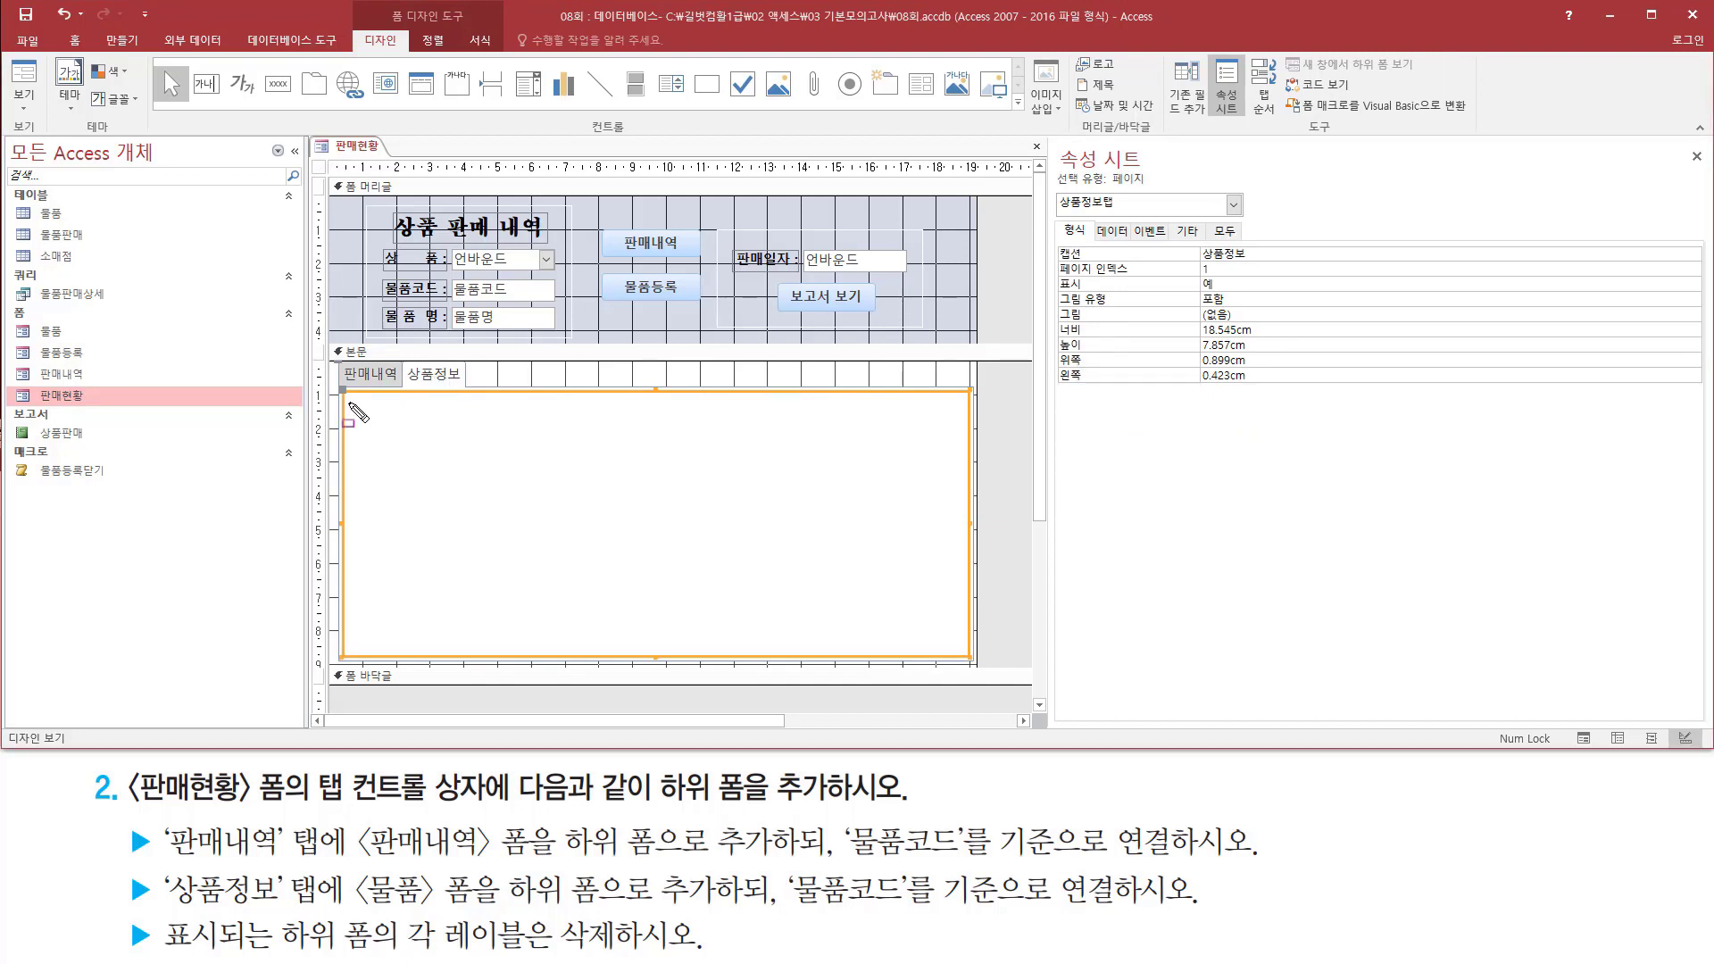
mouse_move(346, 393)
mouse_down()
mouse_move(879, 645)
mouse_move(971, 652)
mouse_up()
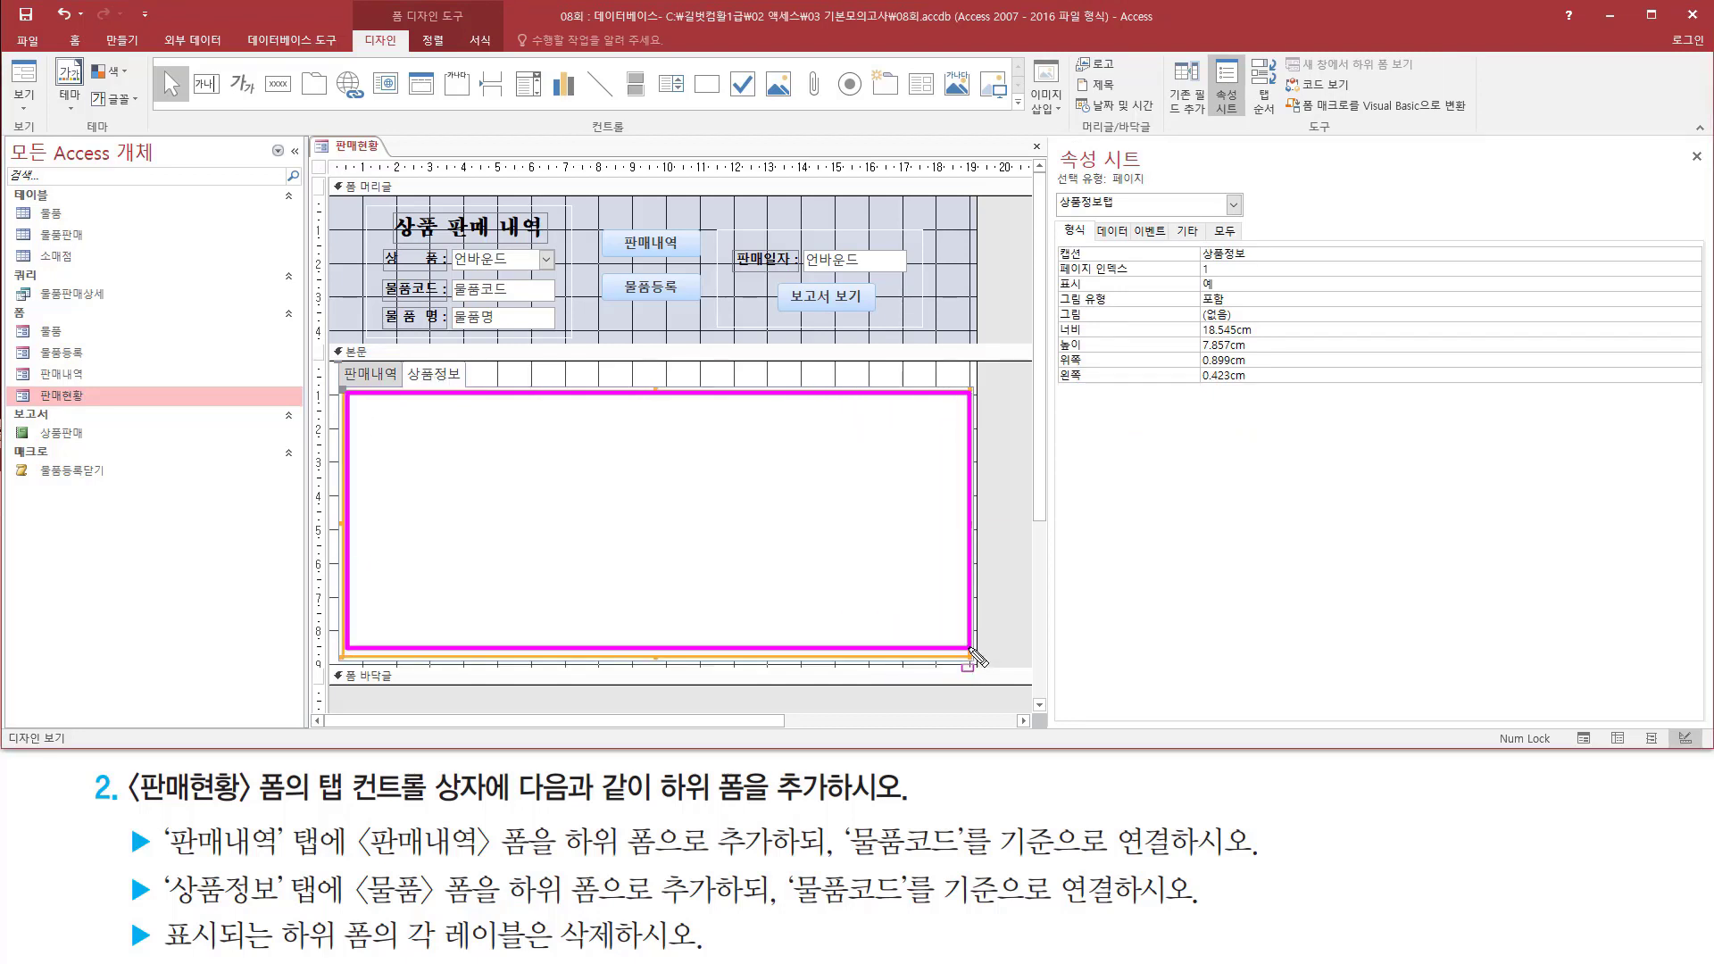
key(Escape)
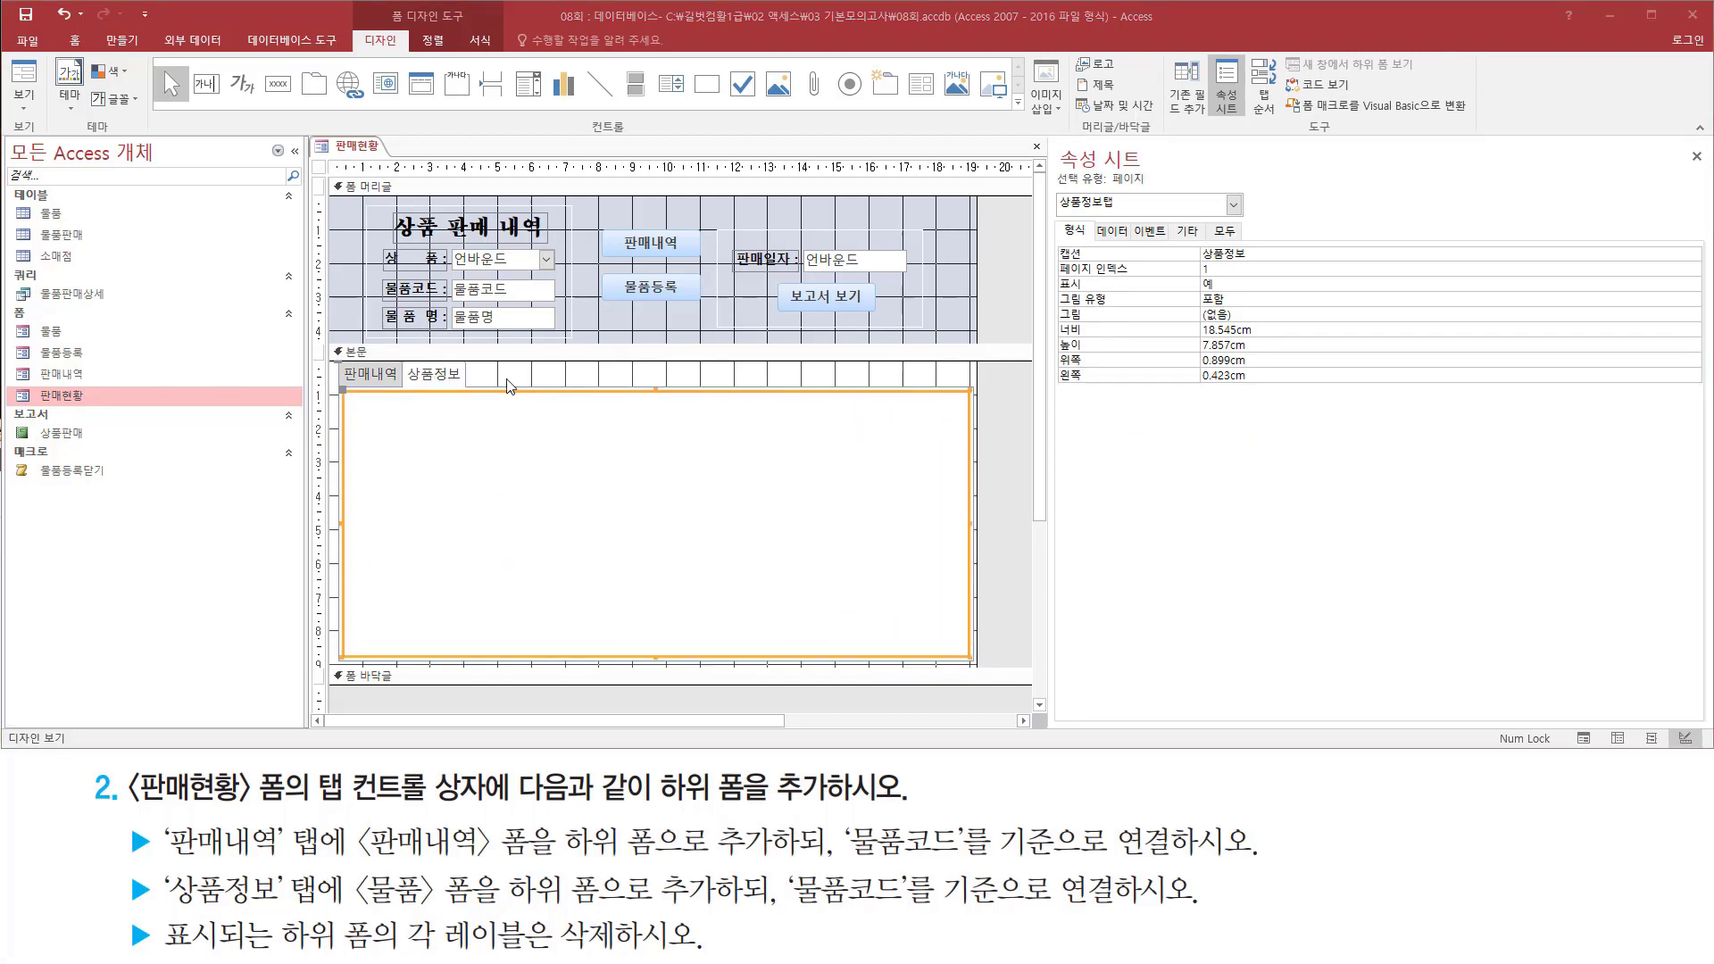
Draw a subform control about 18.2 cm wide and 7.4 cm high on the 상품정보 page of the tab control.
drag(905, 60, 941, 114)
key(Escape)
click(920, 86)
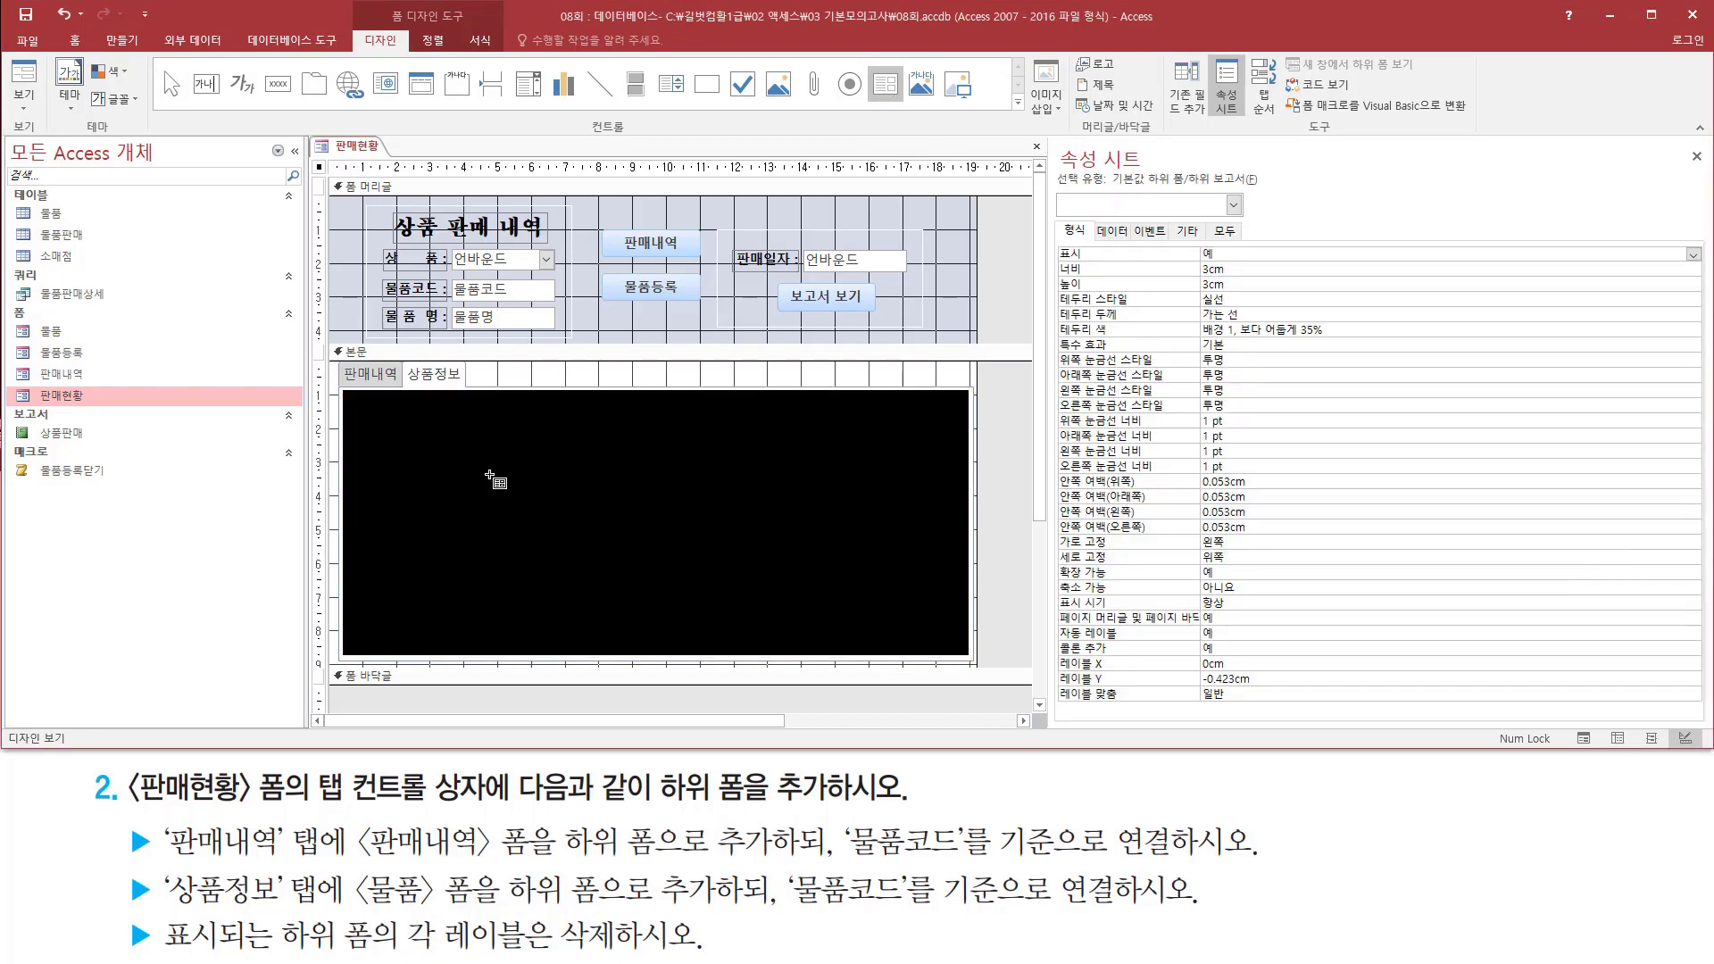
drag(350, 402, 964, 651)
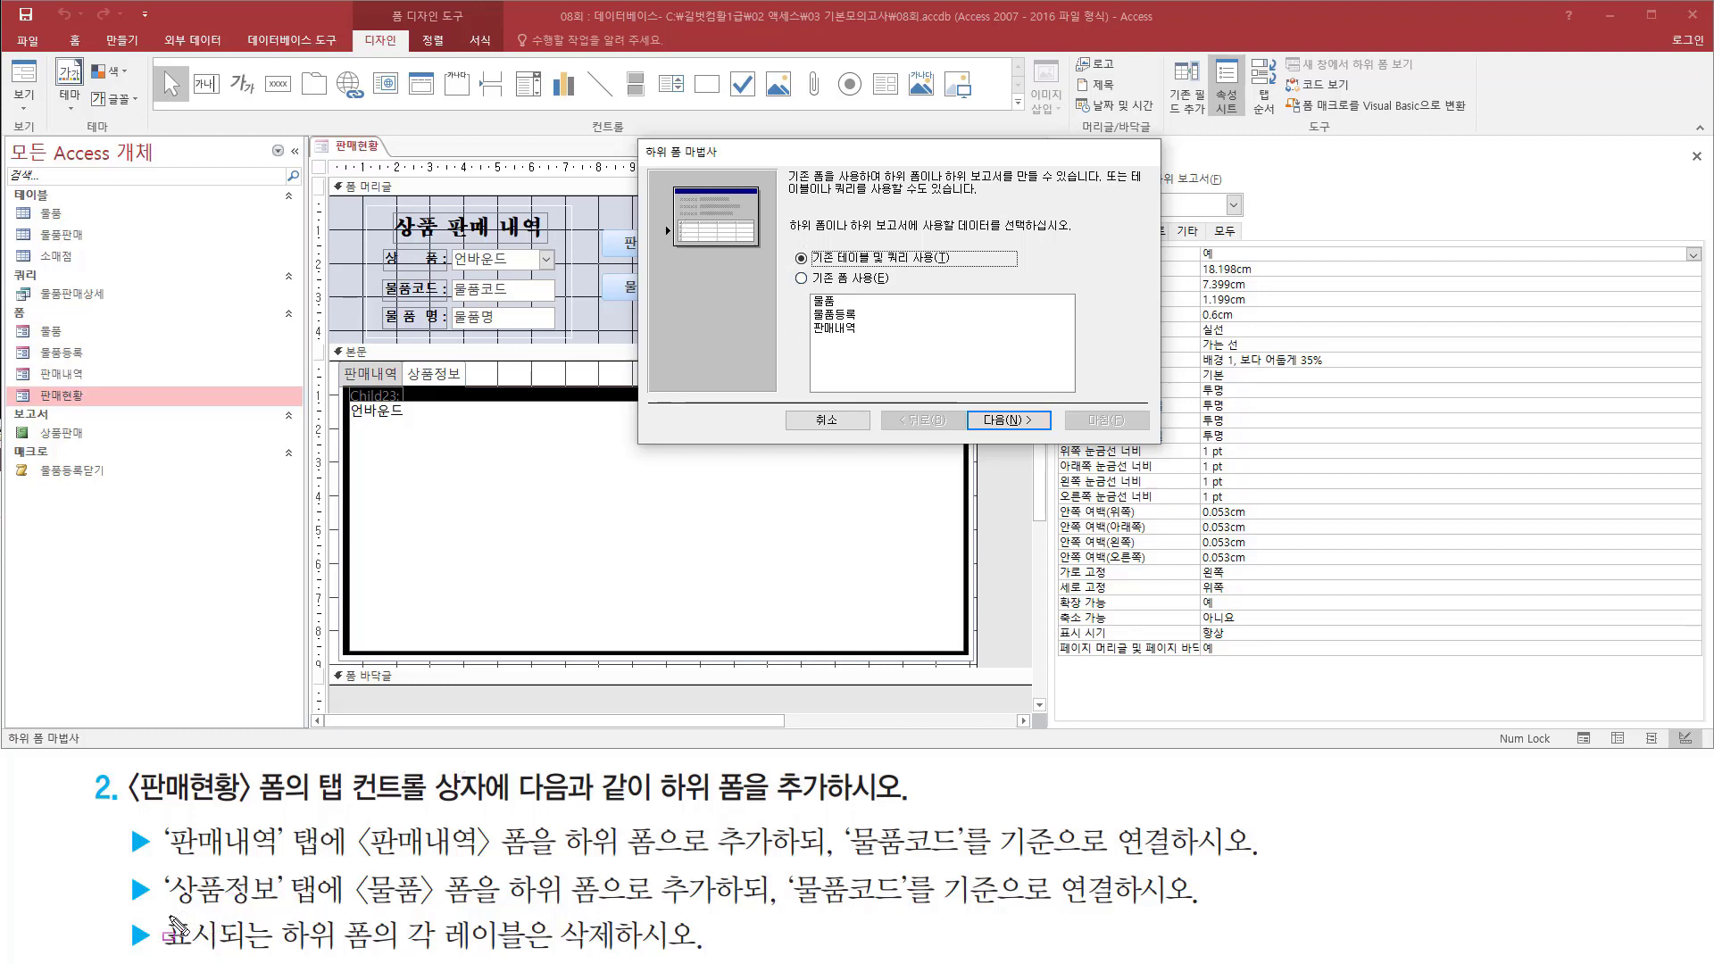
mouse_move(172, 919)
mouse_down()
mouse_move(386, 898)
mouse_move(705, 906)
mouse_up()
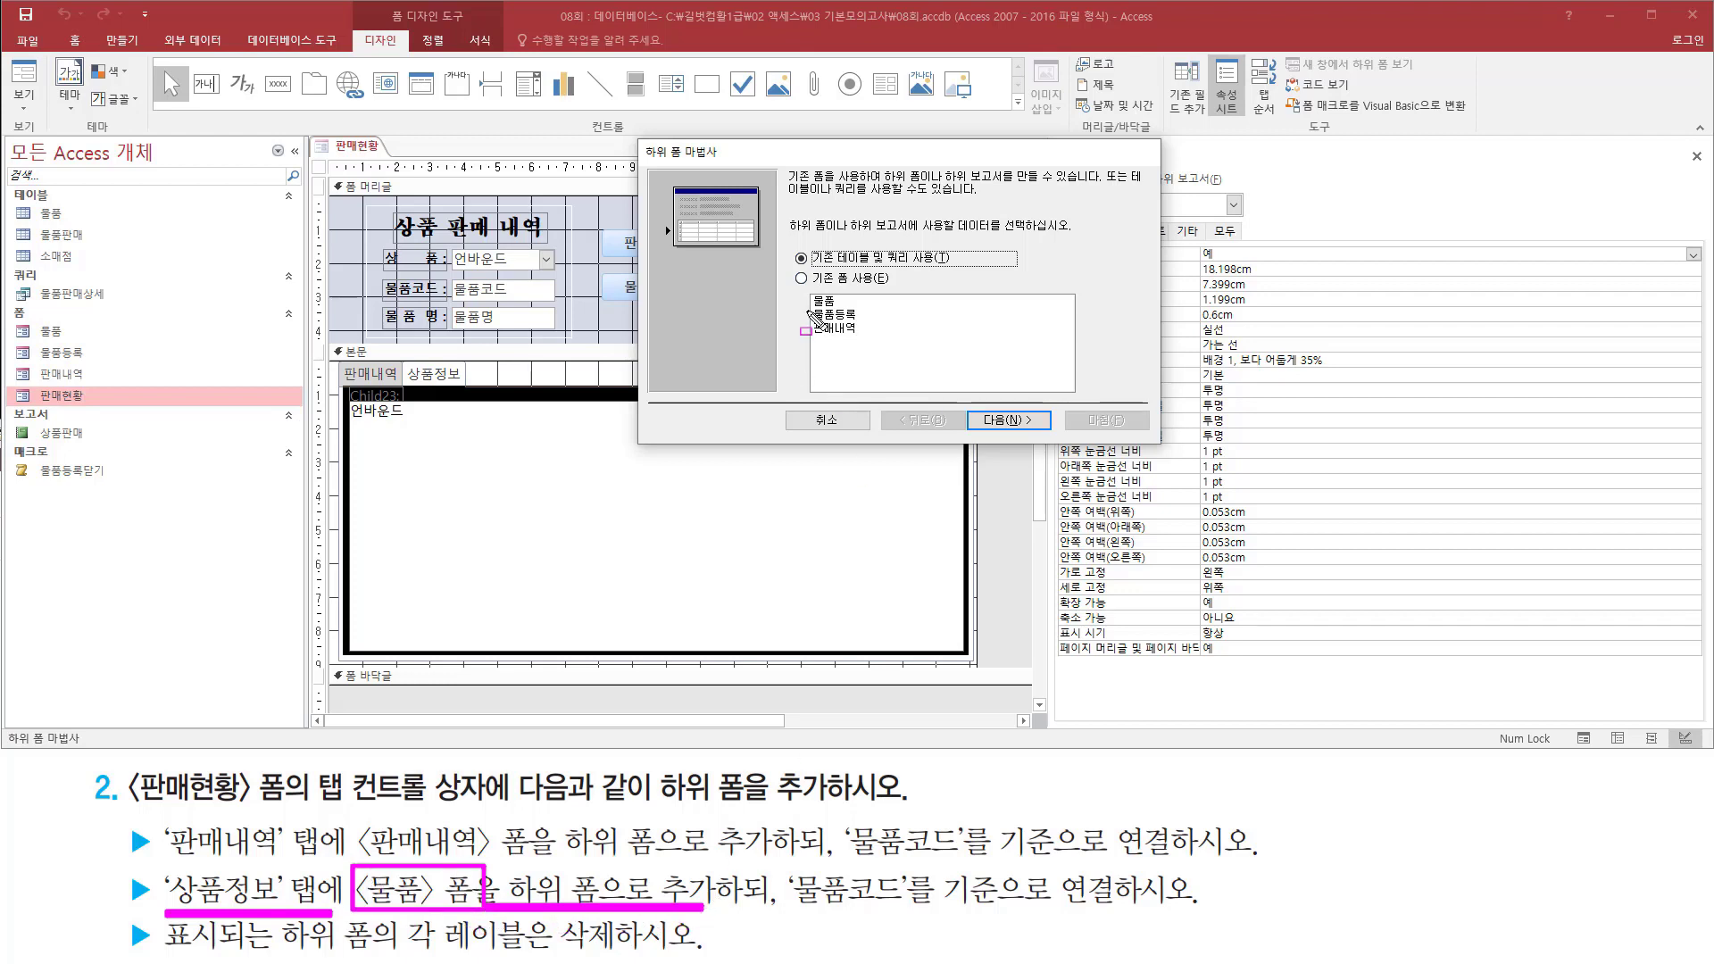
Base the new subform on the existing 물품 form in the subform wizard and continue to the linking options.
drag(798, 267, 889, 291)
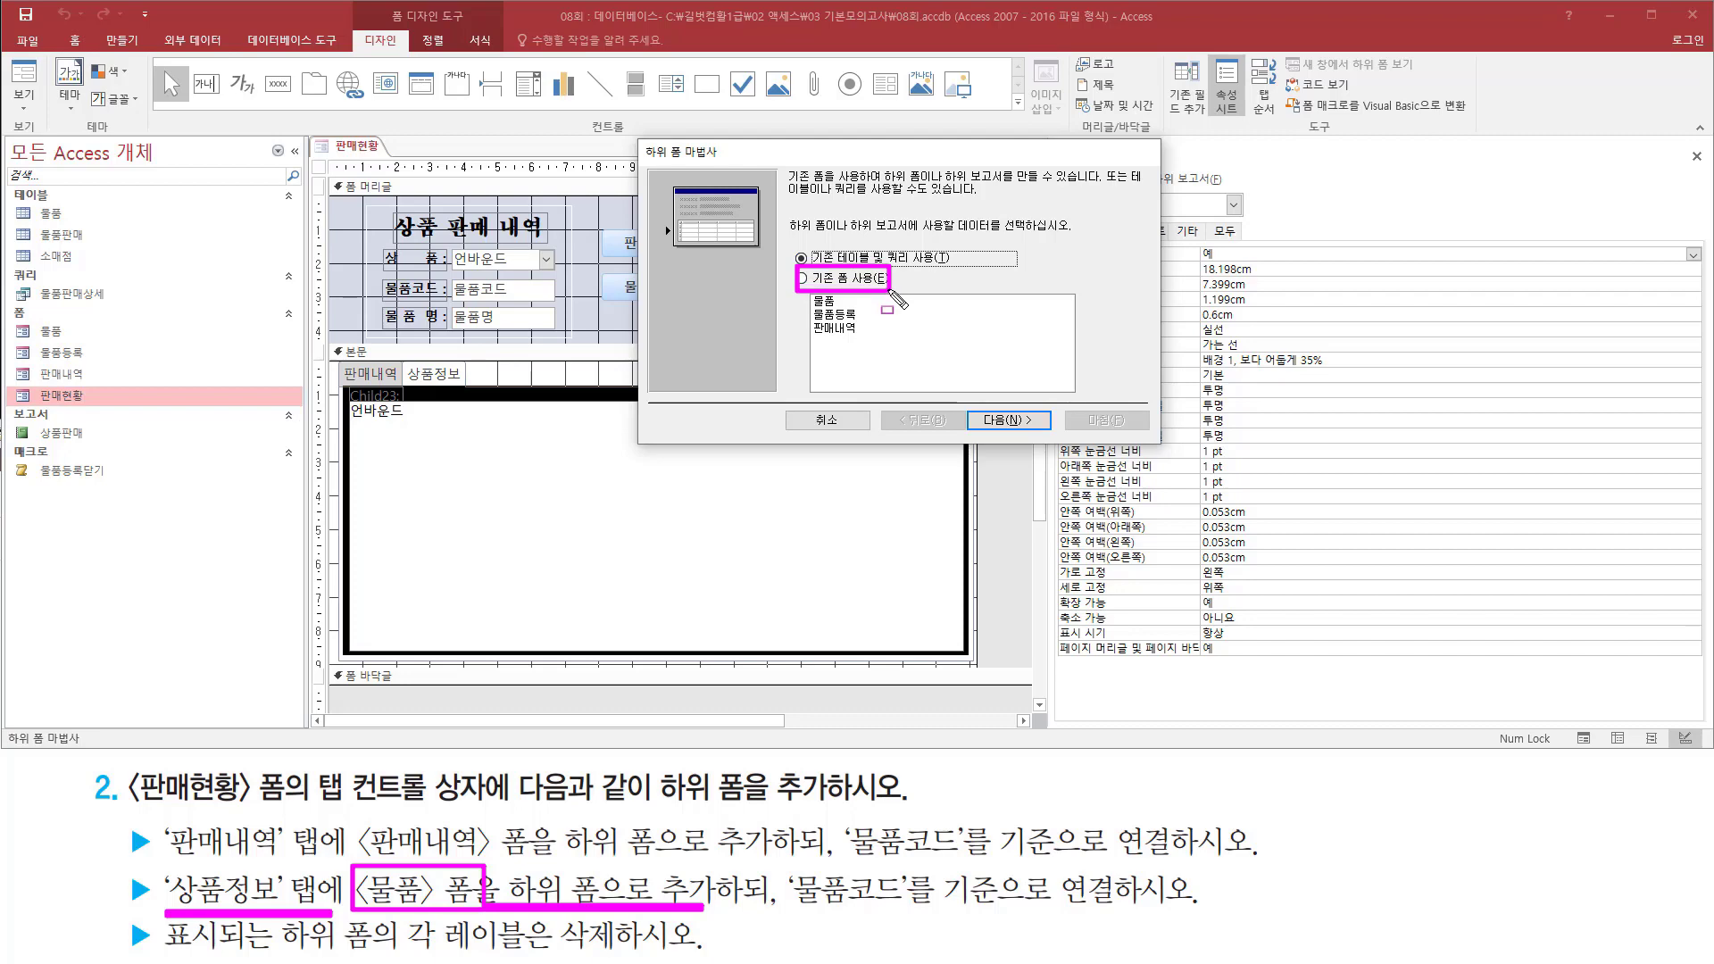
key(Escape)
click(863, 279)
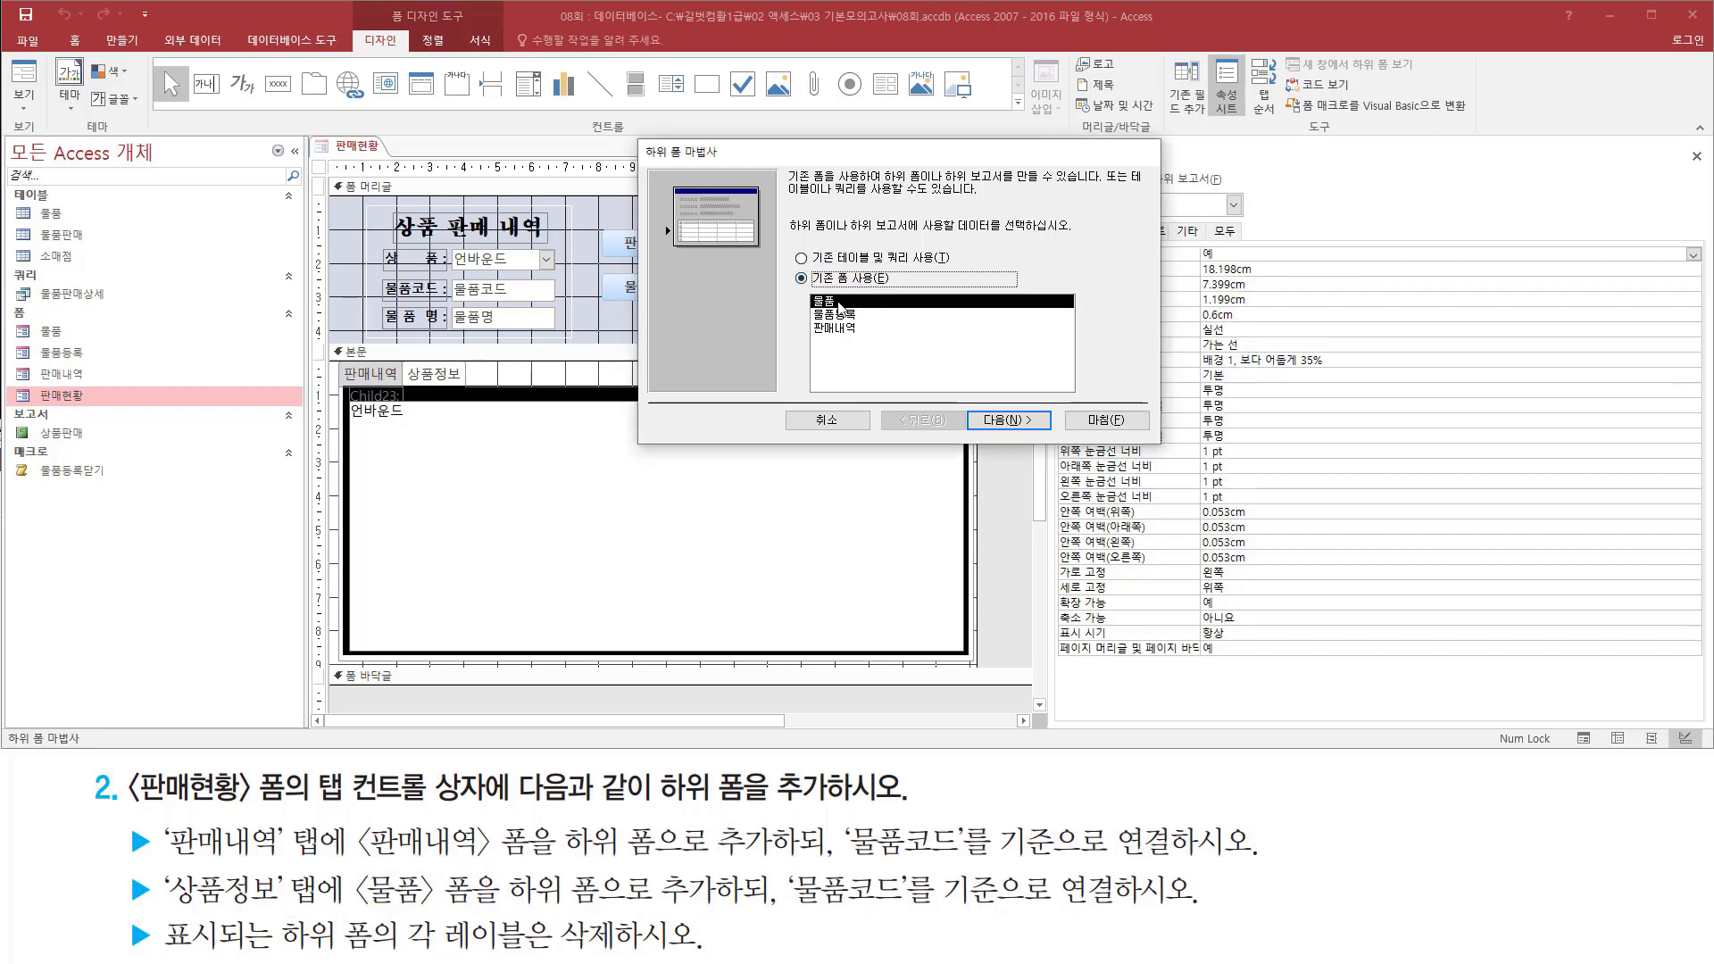
drag(802, 289, 856, 311)
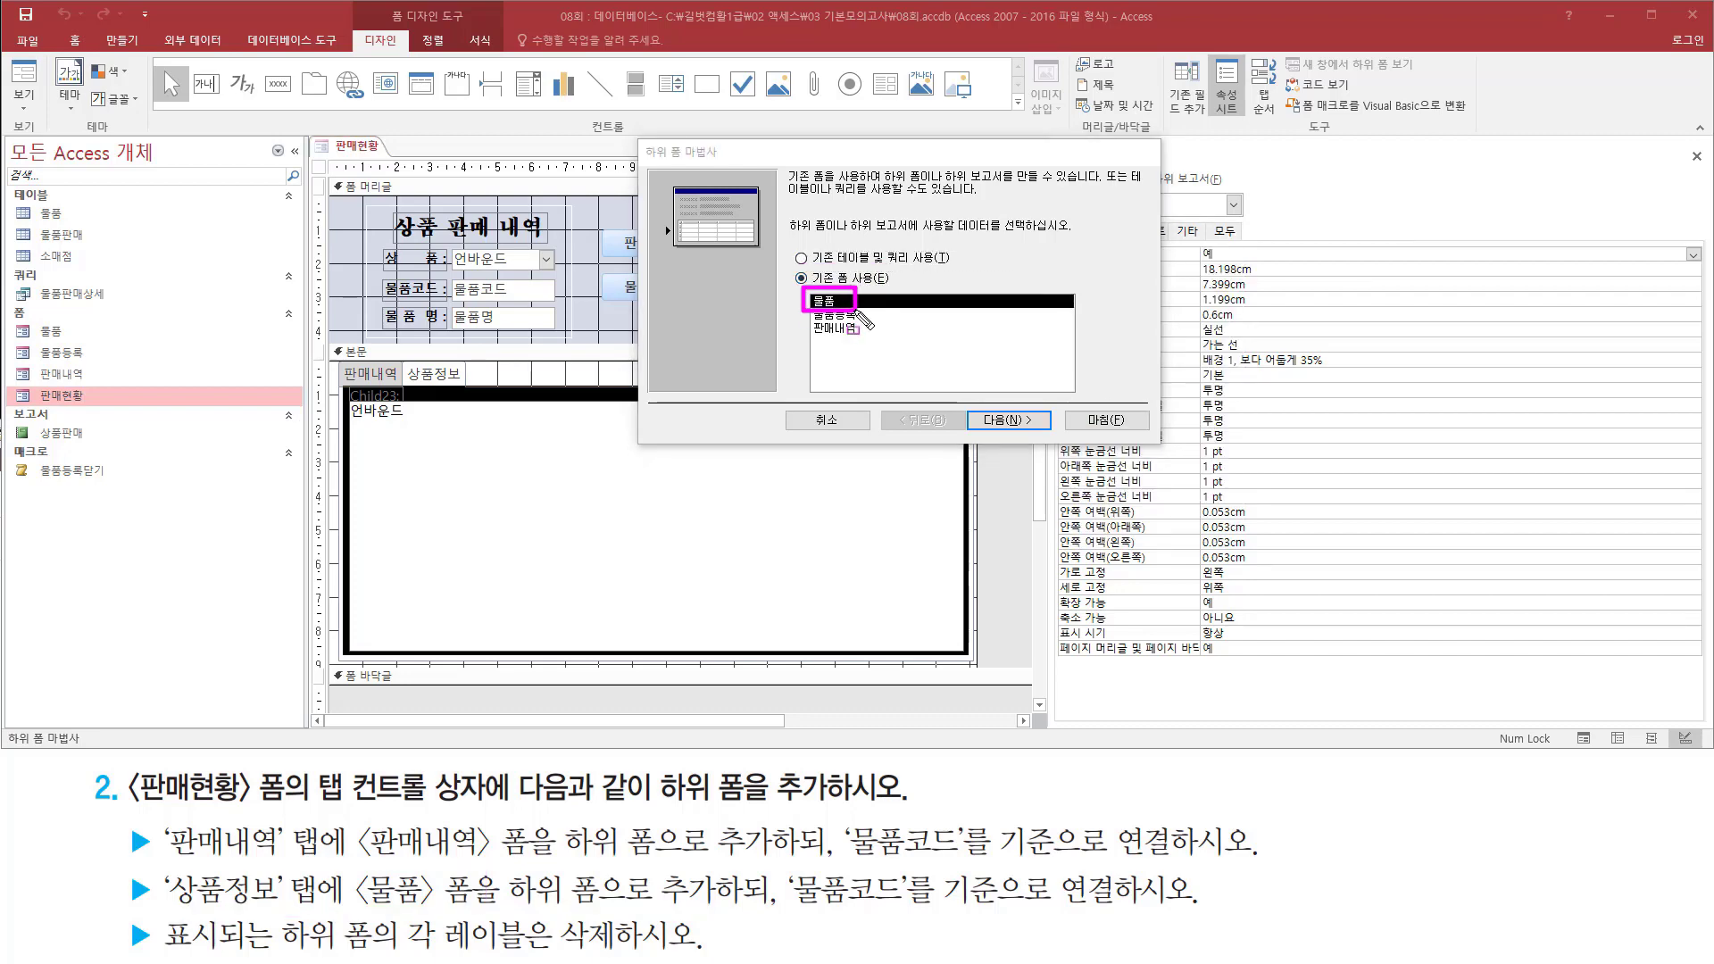
drag(972, 400, 1048, 439)
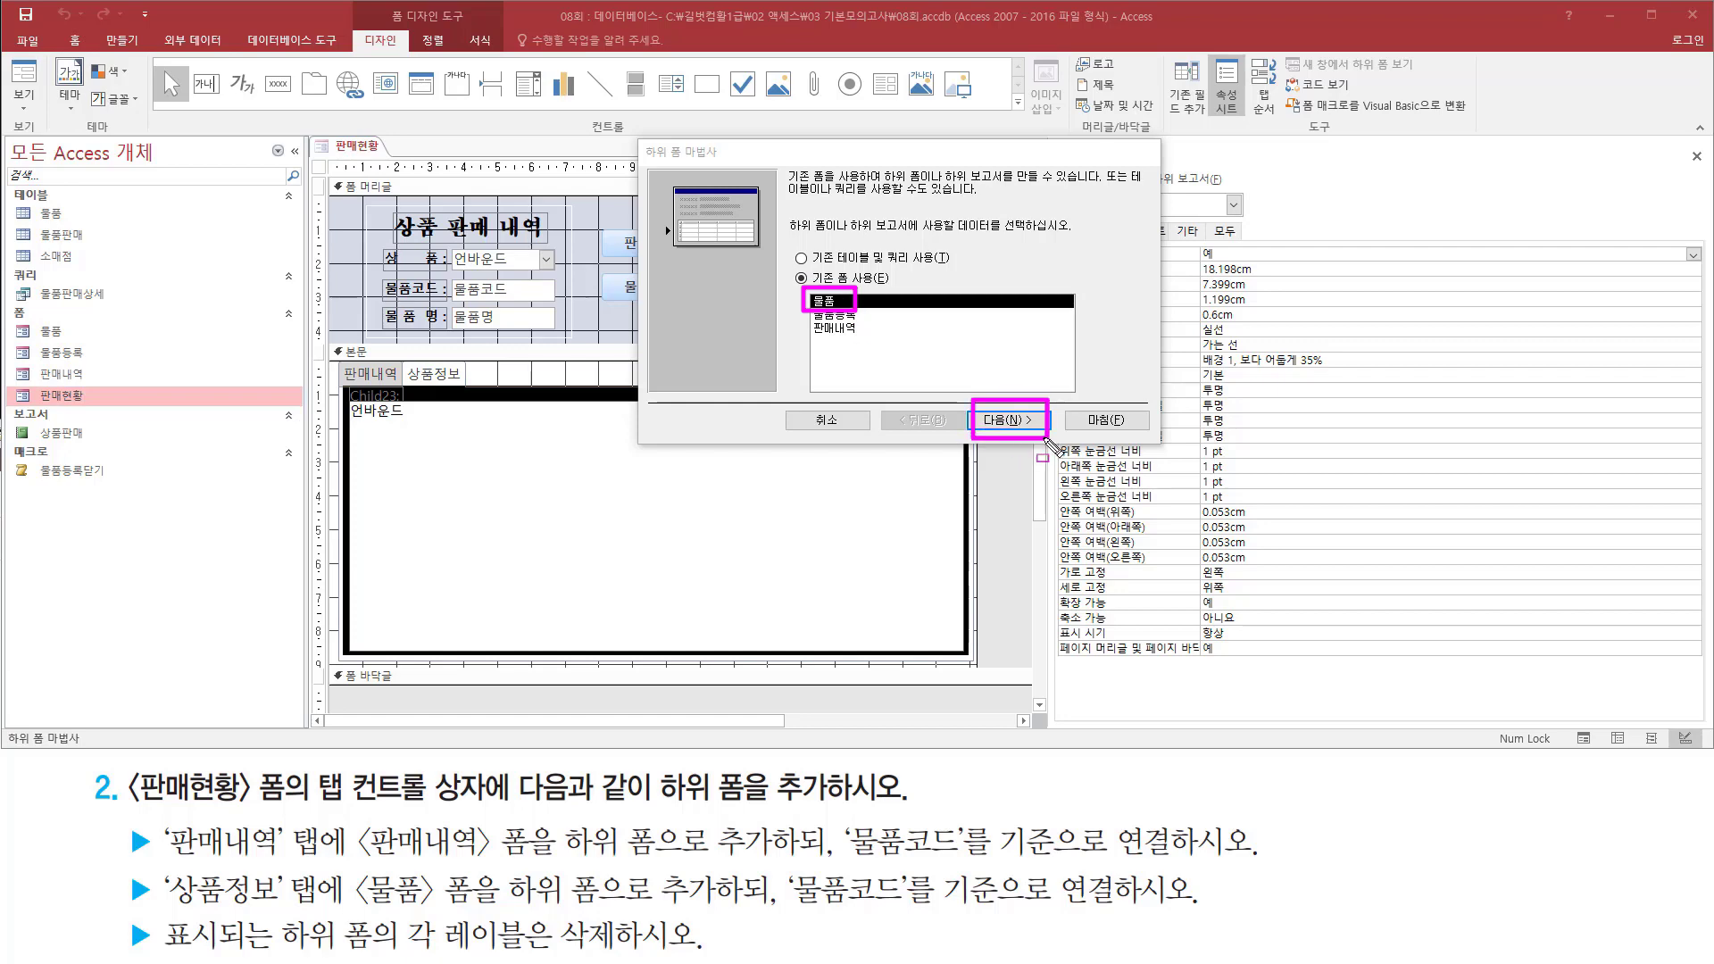
key(Escape)
click(1006, 422)
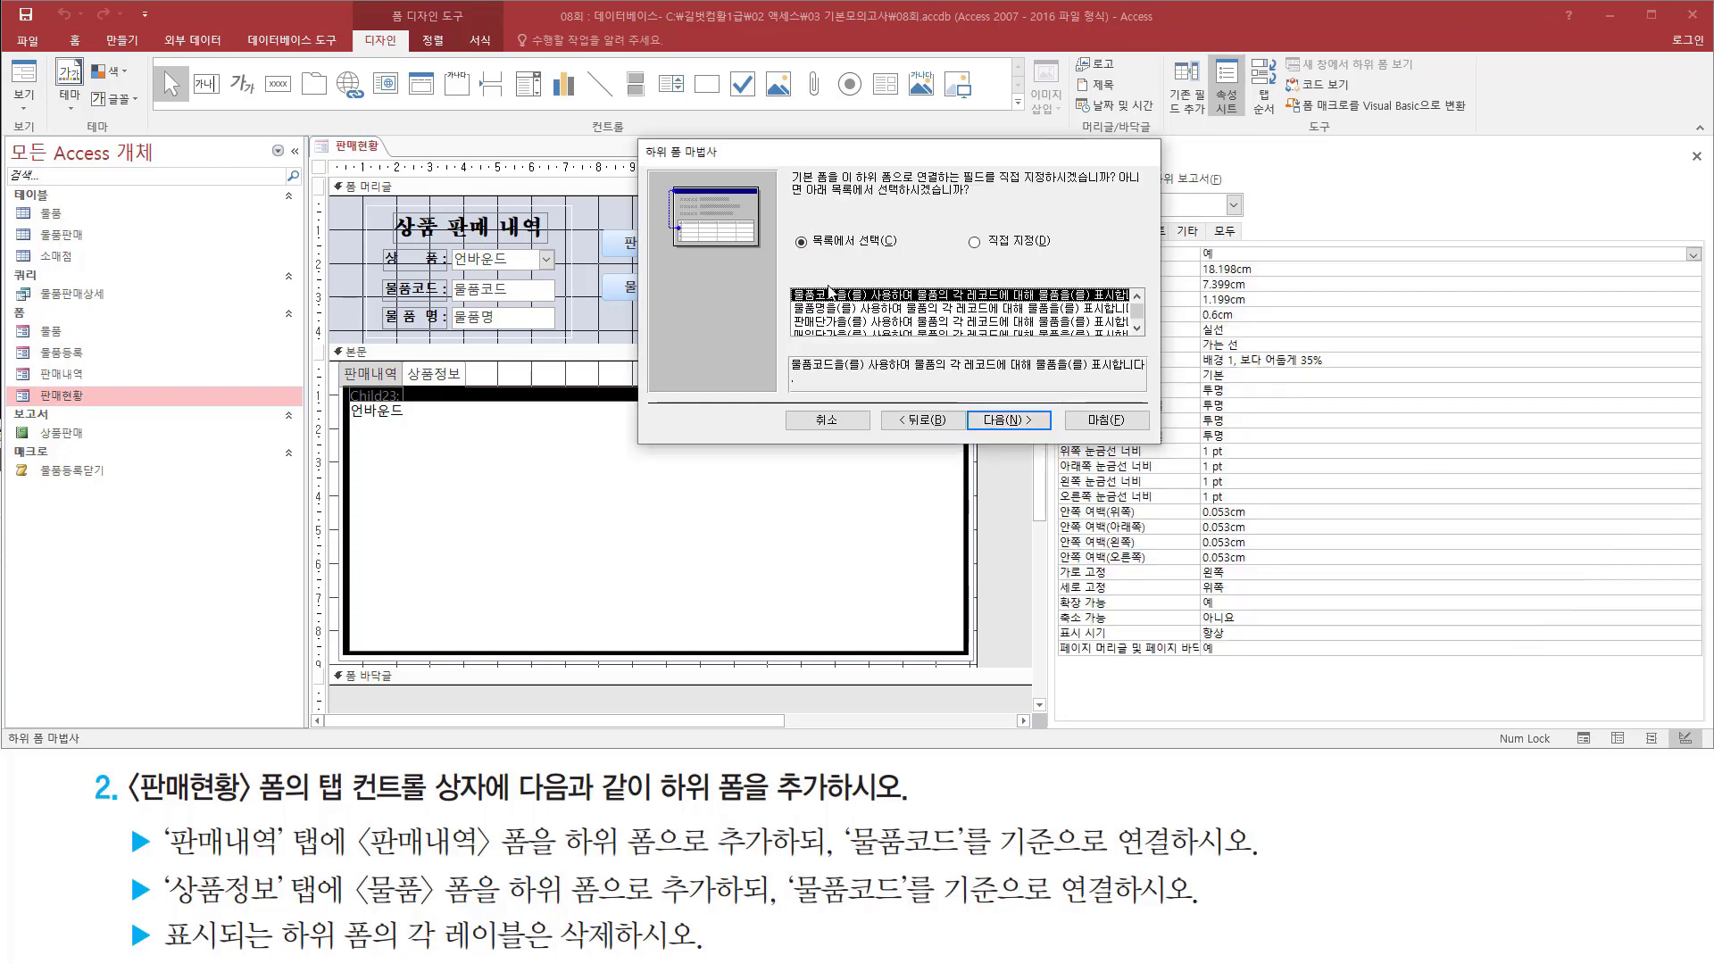
Link the 물품 subform to the main form on 물품코드 by accepting that entry in the list of suggested links.
drag(790, 186, 1108, 187)
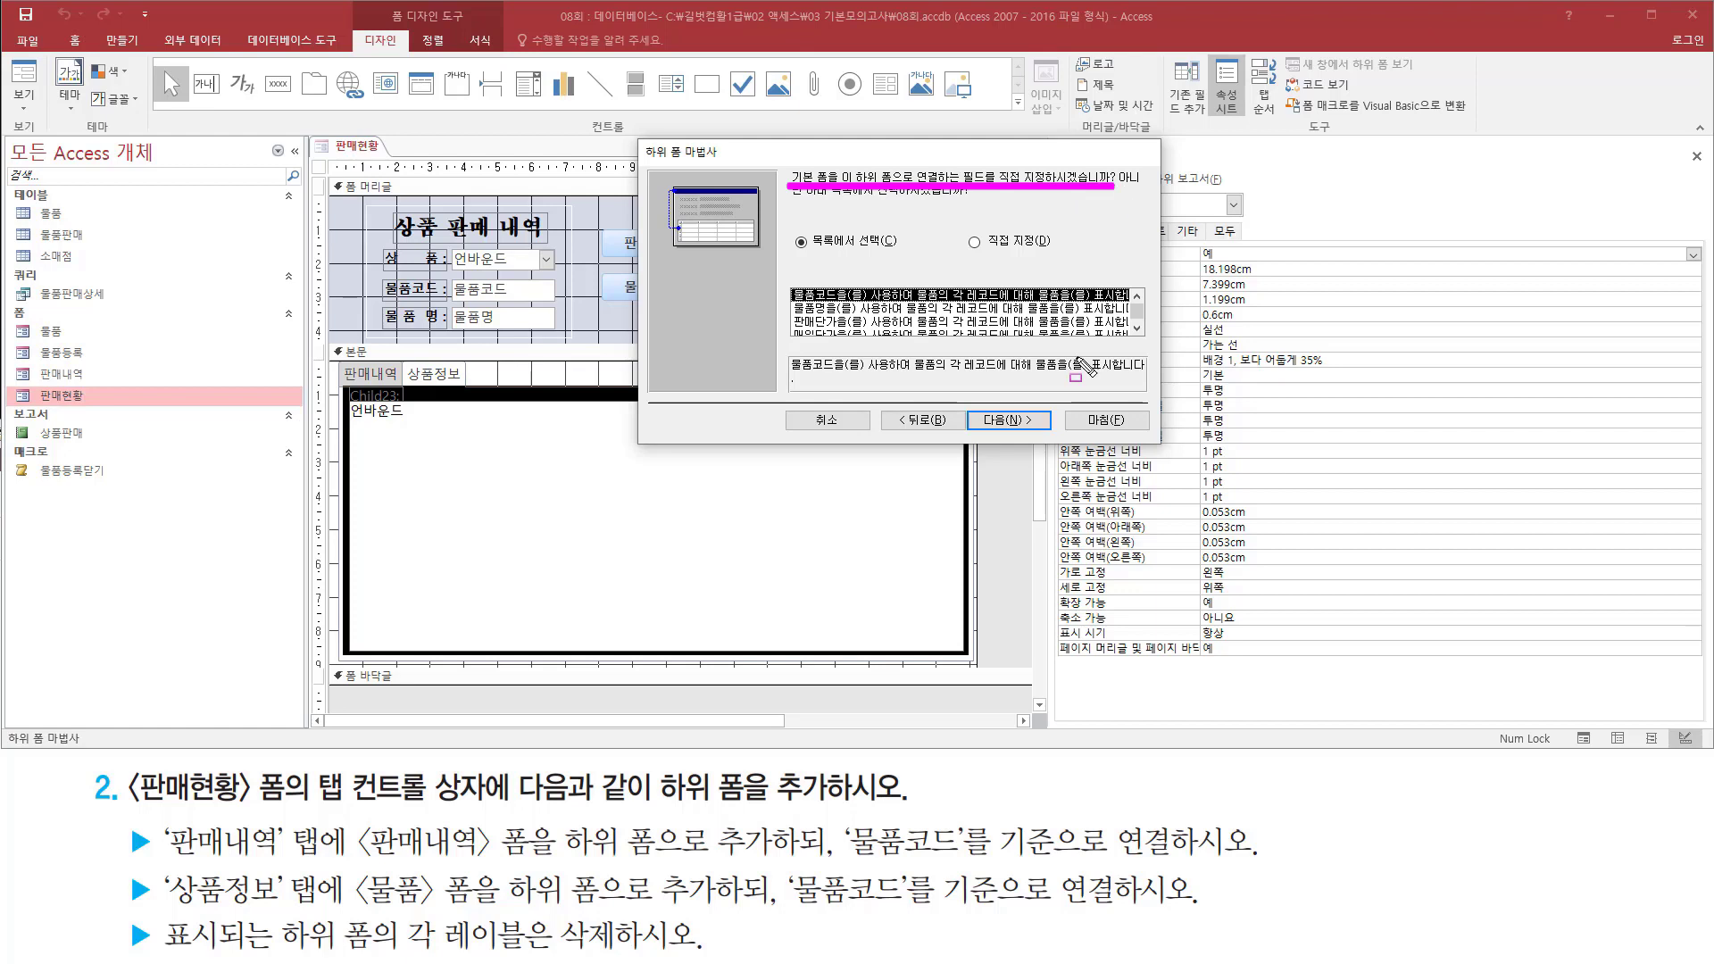
mouse_move(792, 872)
mouse_down()
mouse_move(929, 901)
mouse_move(1131, 902)
mouse_up()
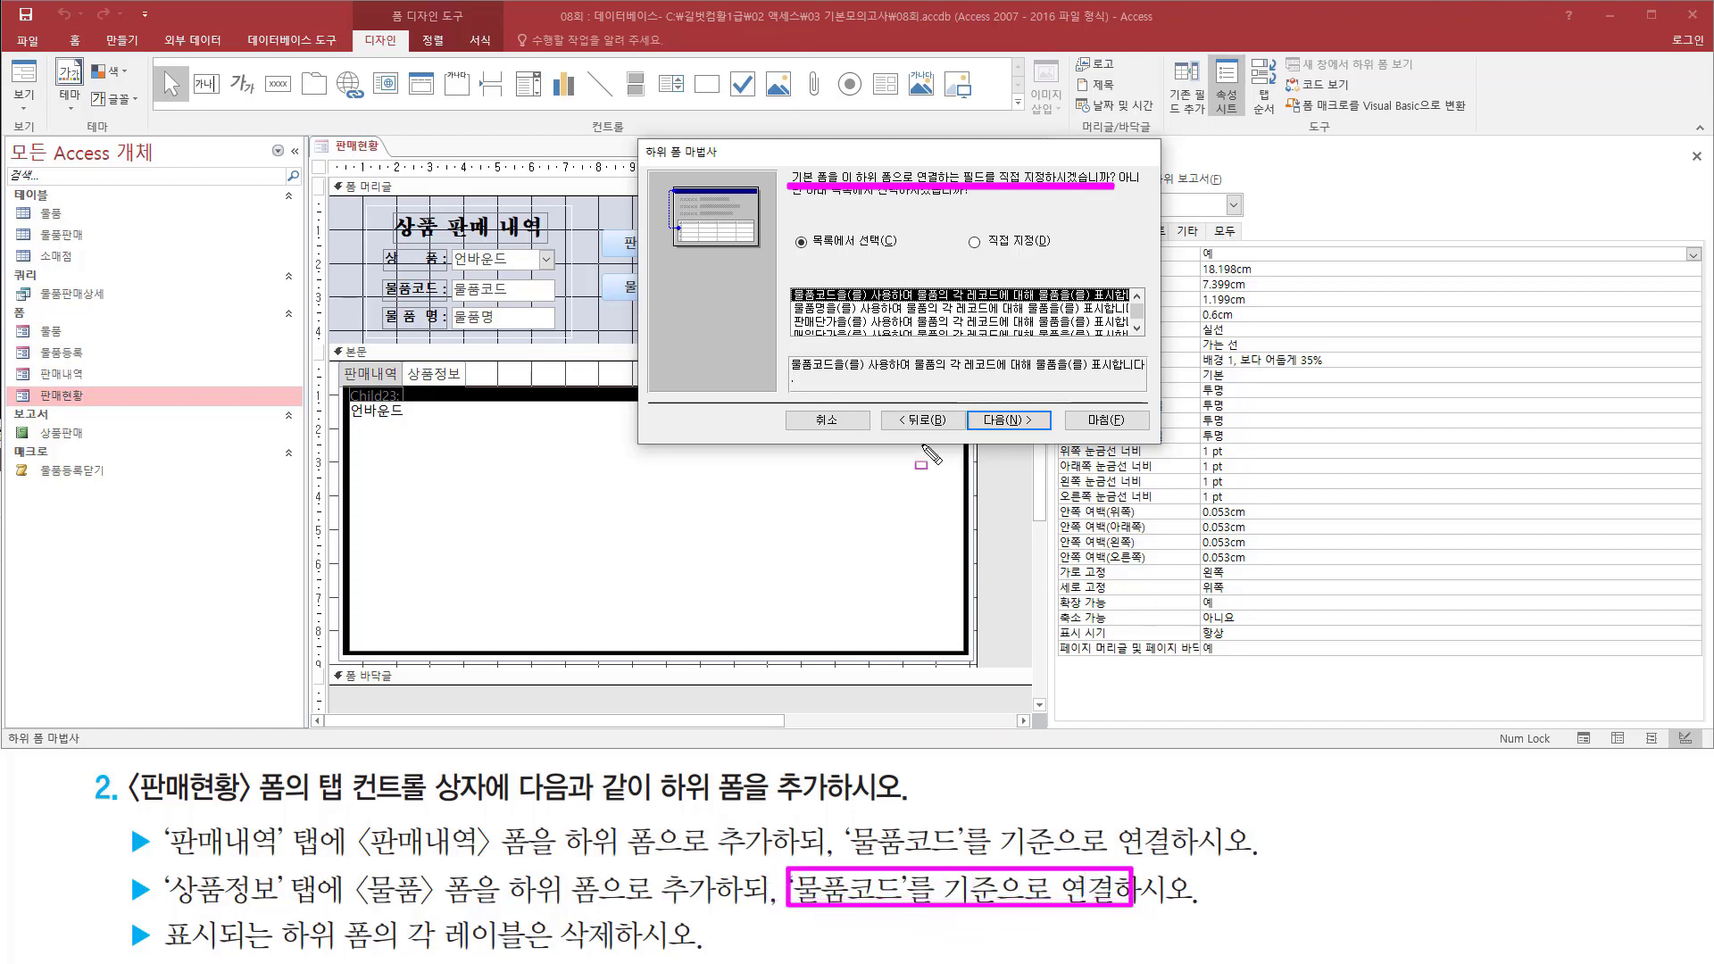
mouse_move(787, 276)
mouse_down()
mouse_move(845, 307)
mouse_move(912, 306)
mouse_up()
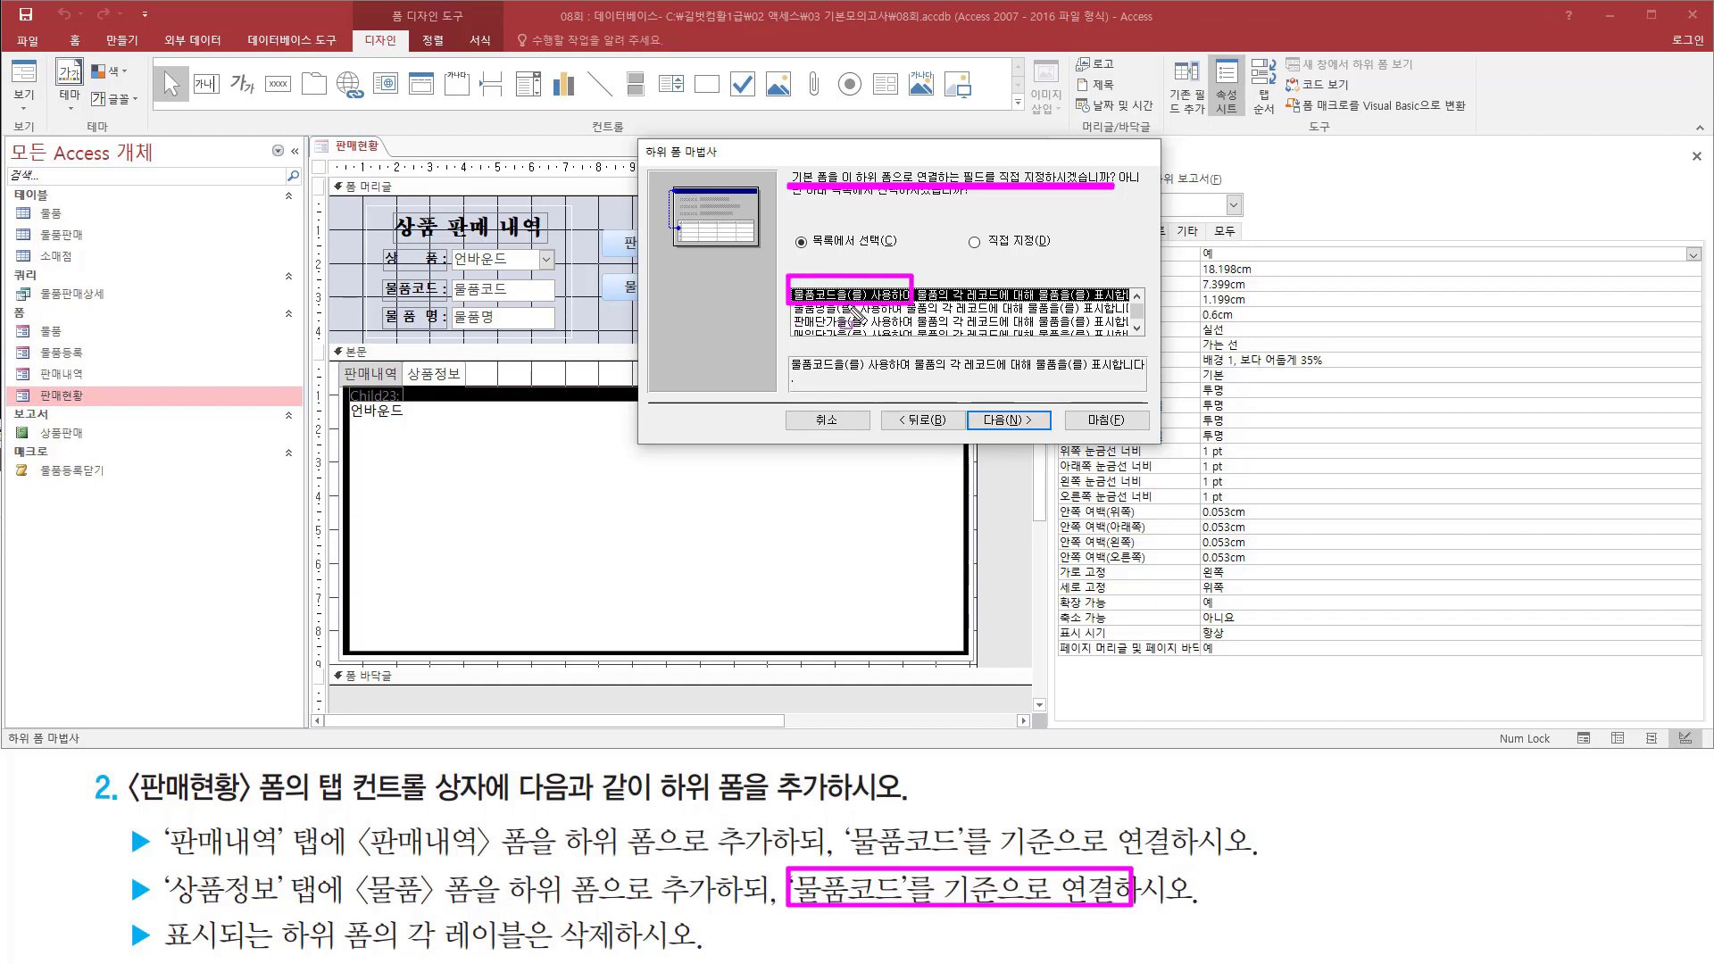
key(Escape)
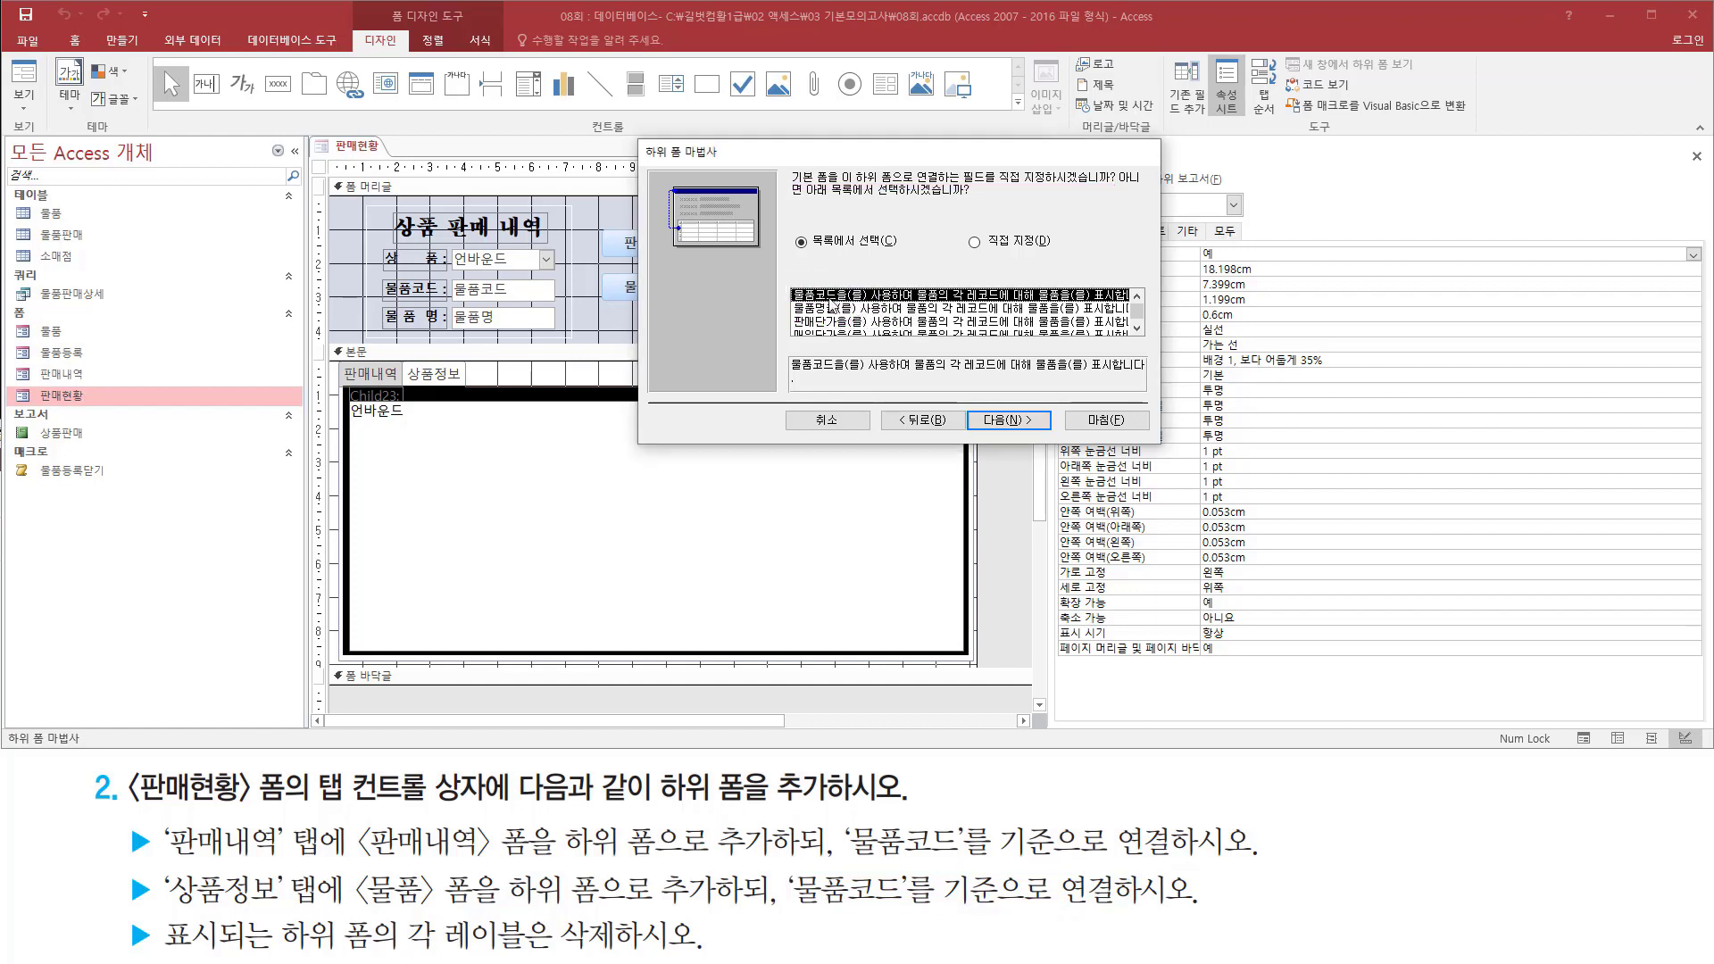
drag(973, 404, 1048, 439)
key(Escape)
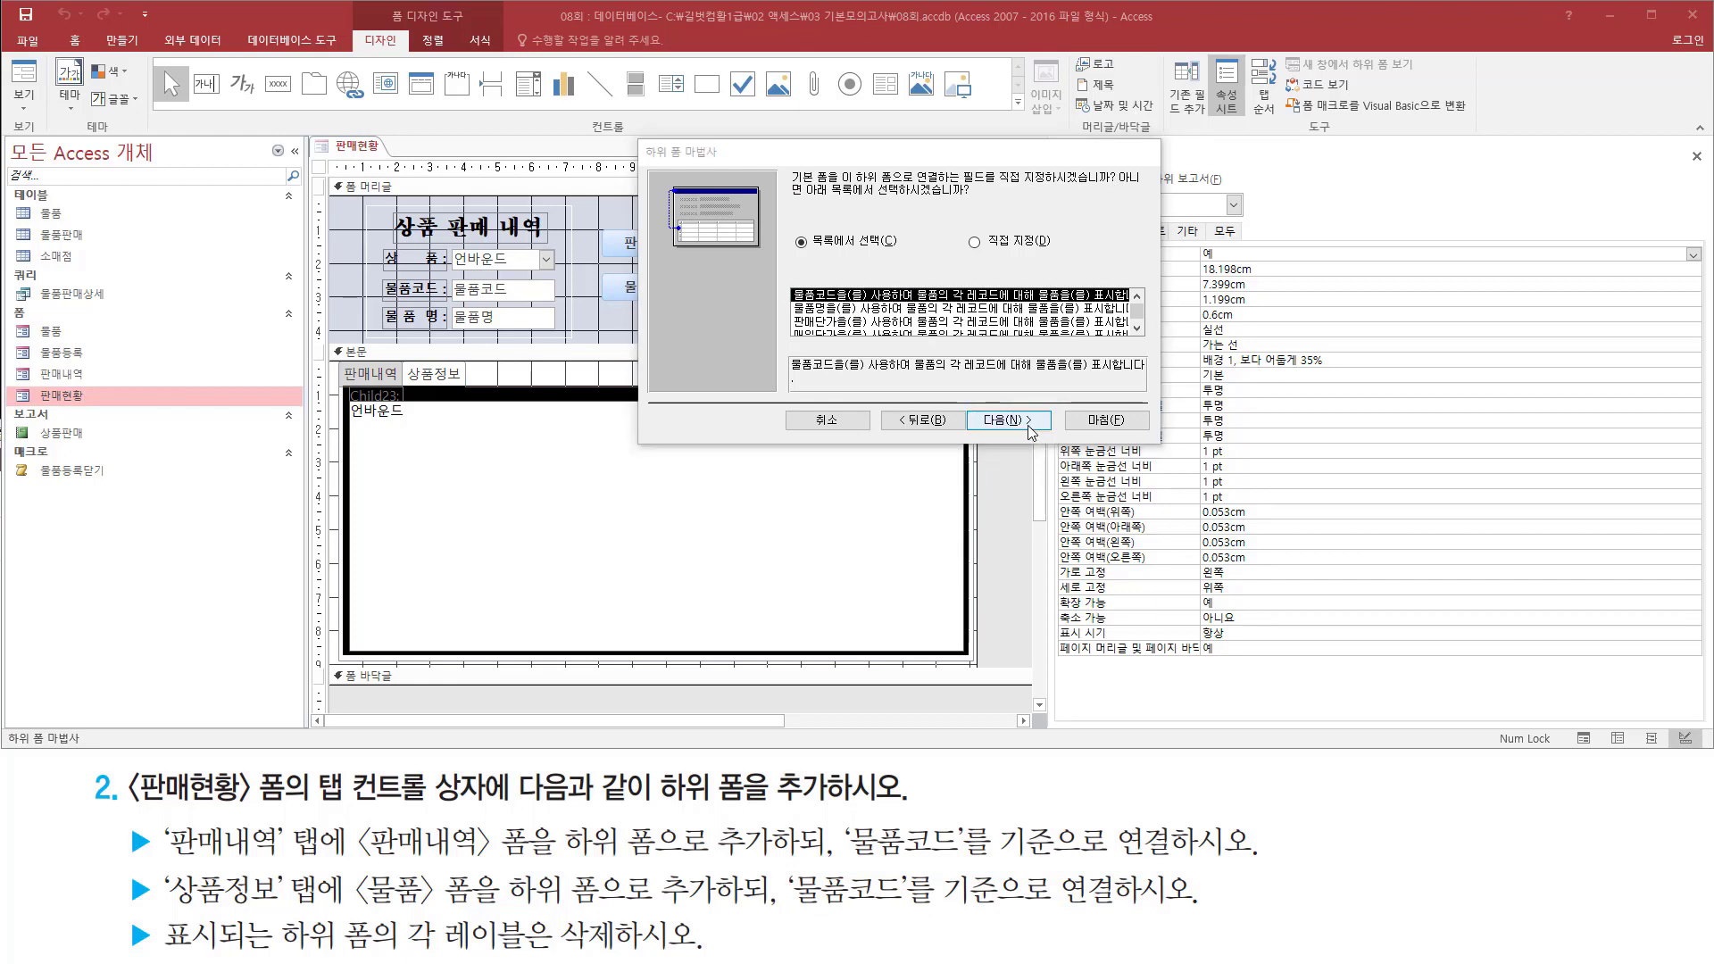
click(1032, 432)
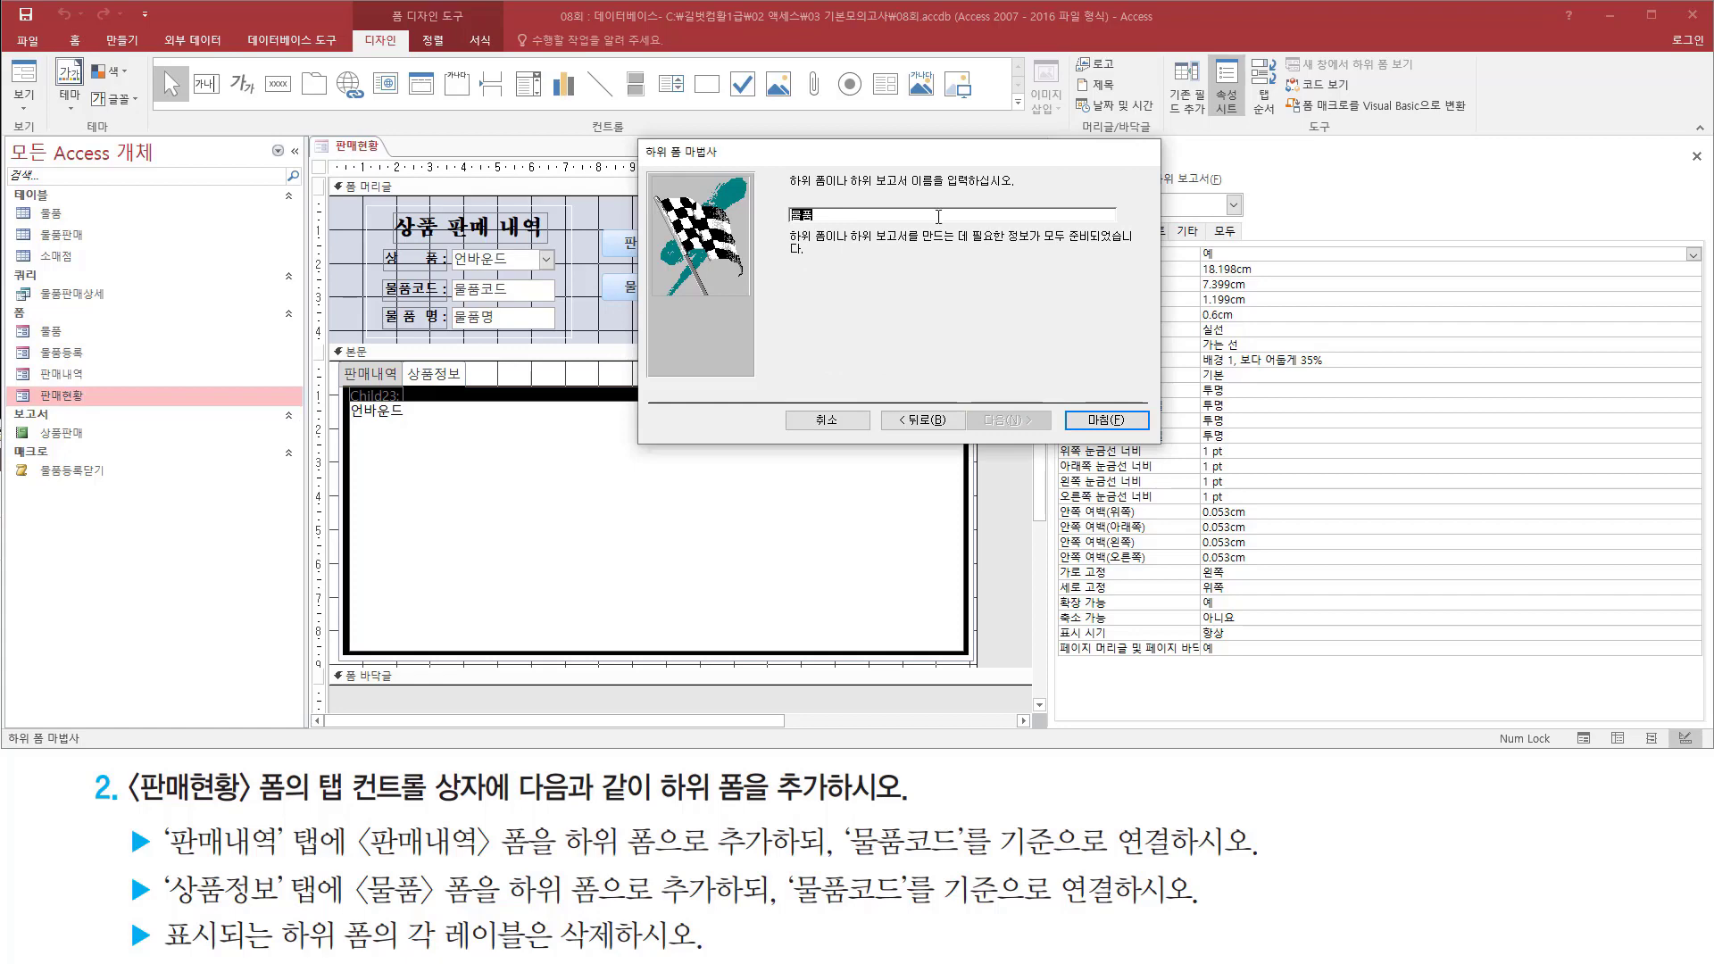
Keep 물품 as the subform's name and finish the subform wizard.
drag(782, 192, 988, 194)
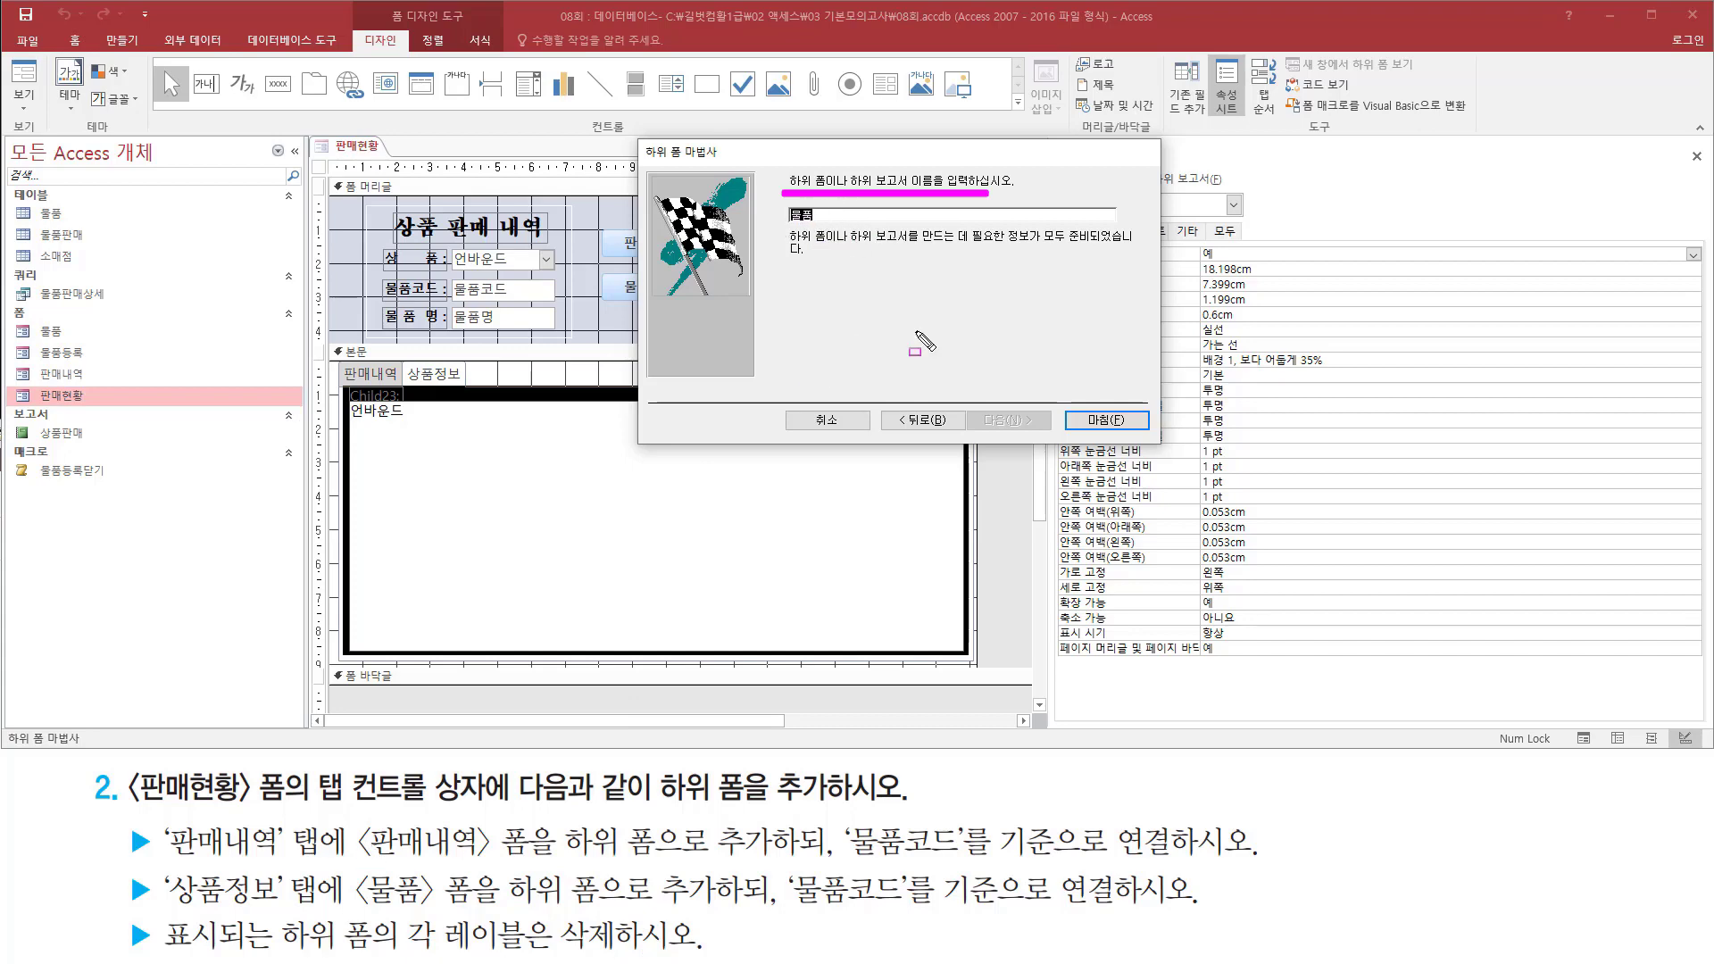
drag(1073, 402, 1152, 440)
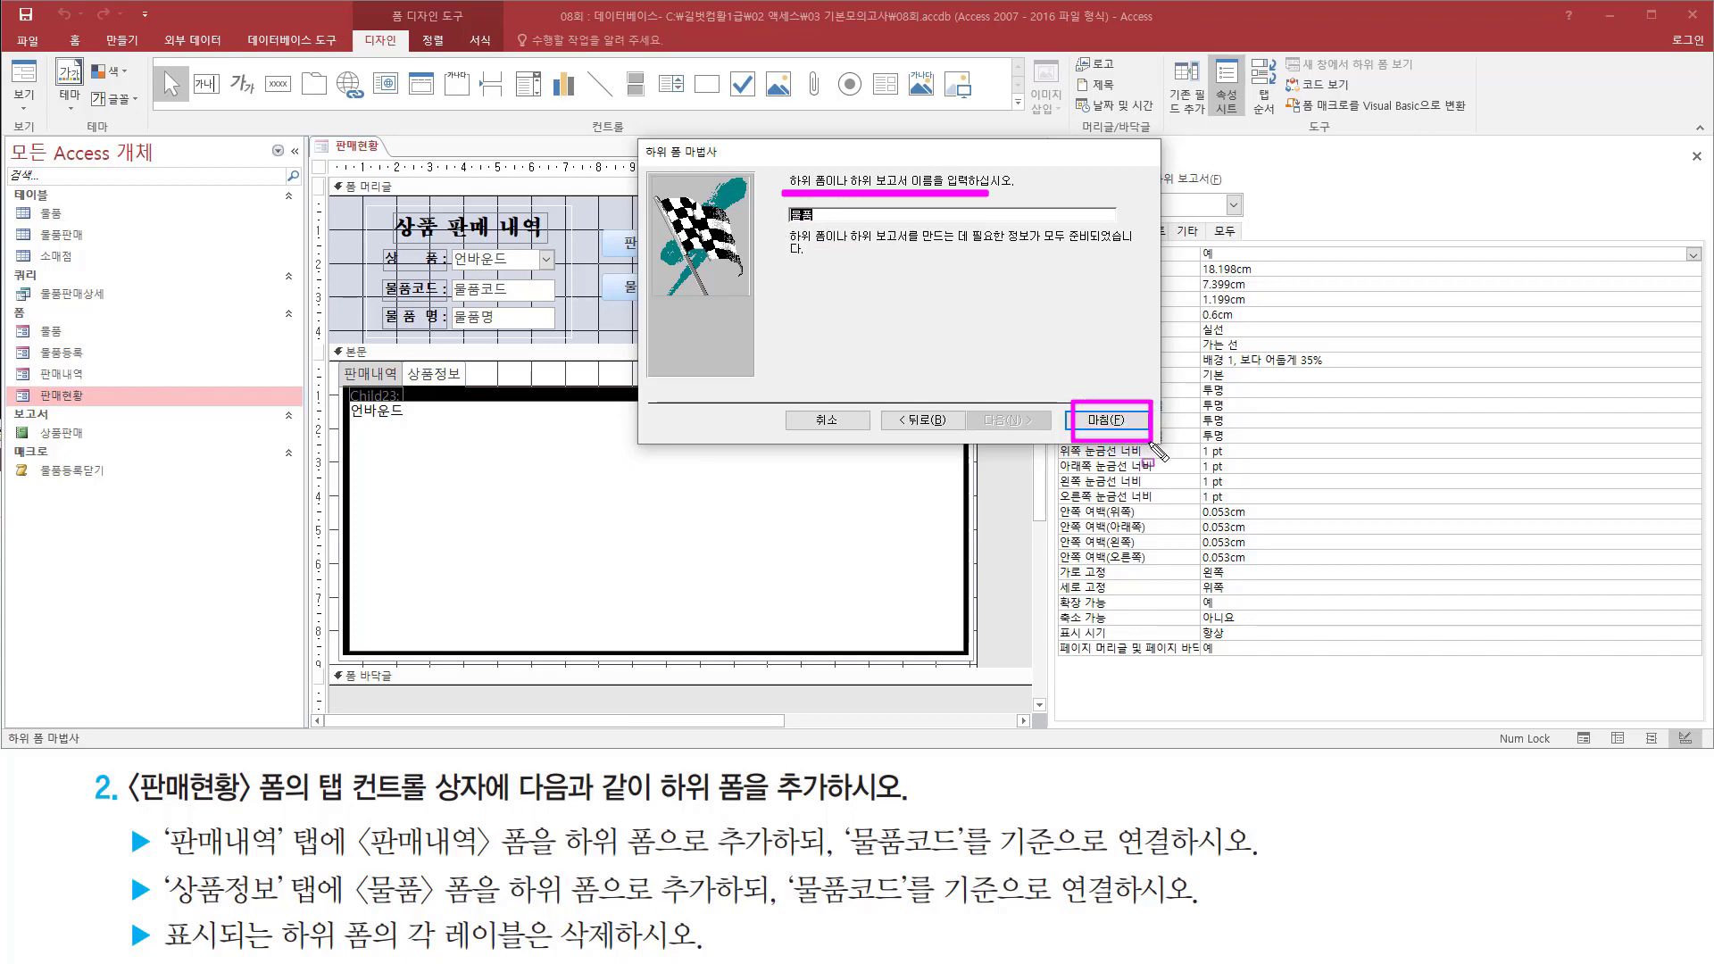
key(Escape)
click(1115, 420)
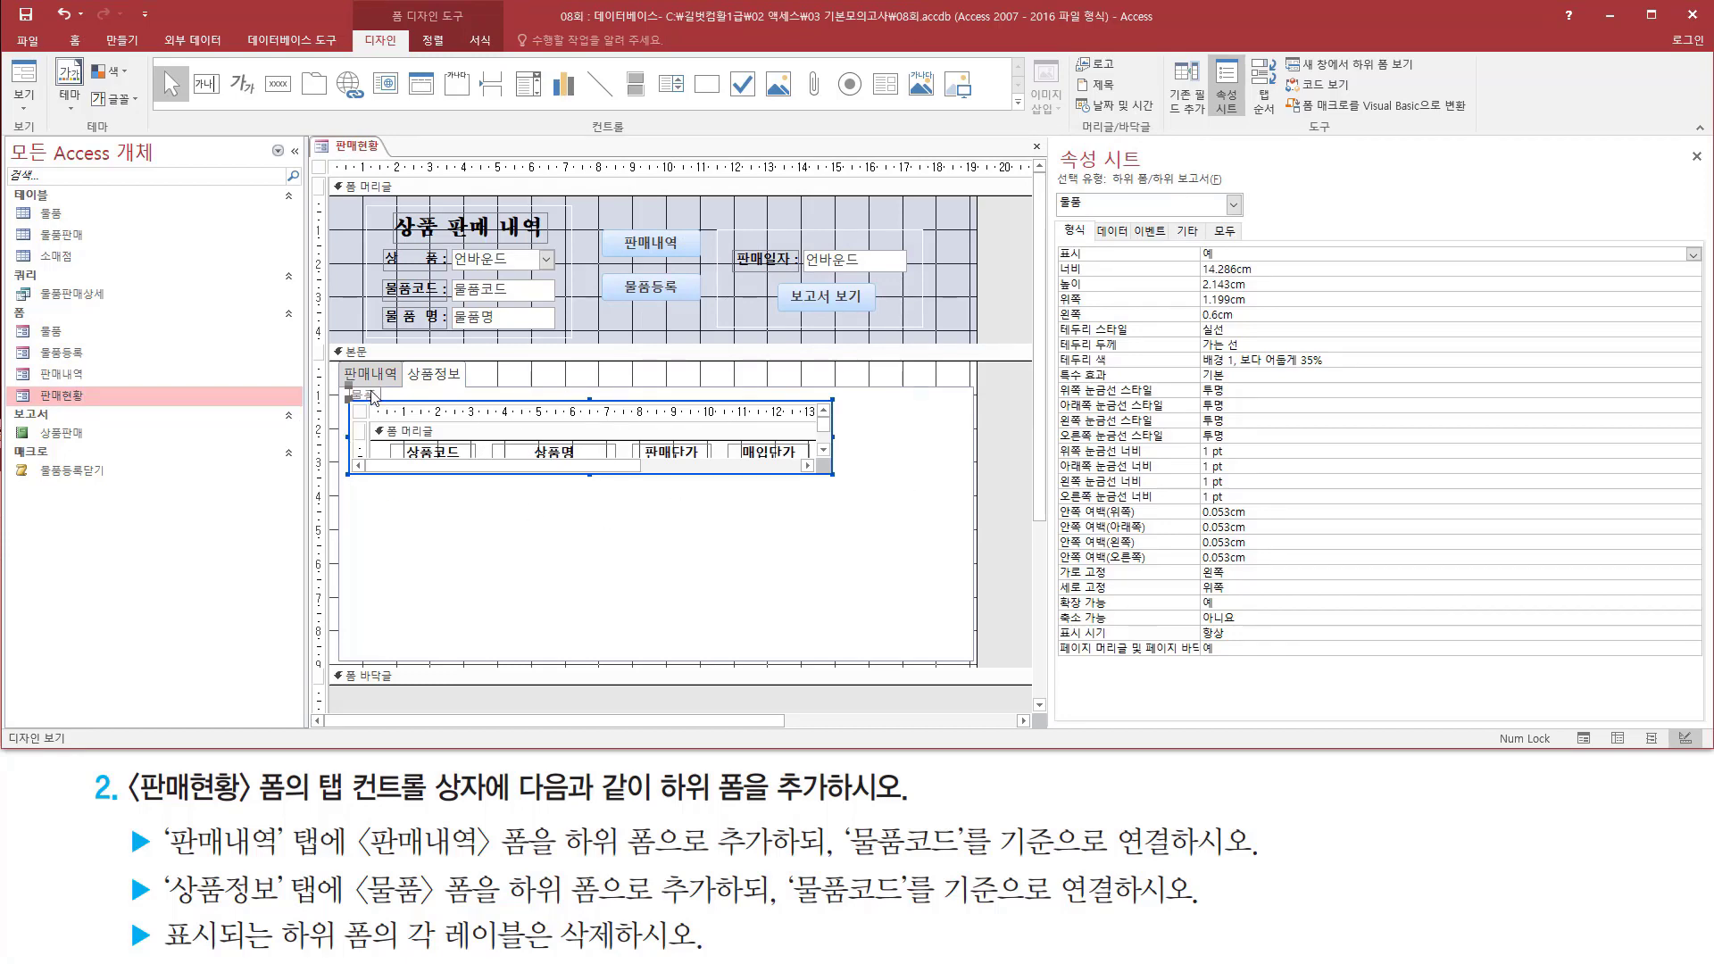
Delete the label attached above the 물품 subform on the 상품정보 page.
drag(343, 386, 385, 404)
key(Escape)
click(377, 395)
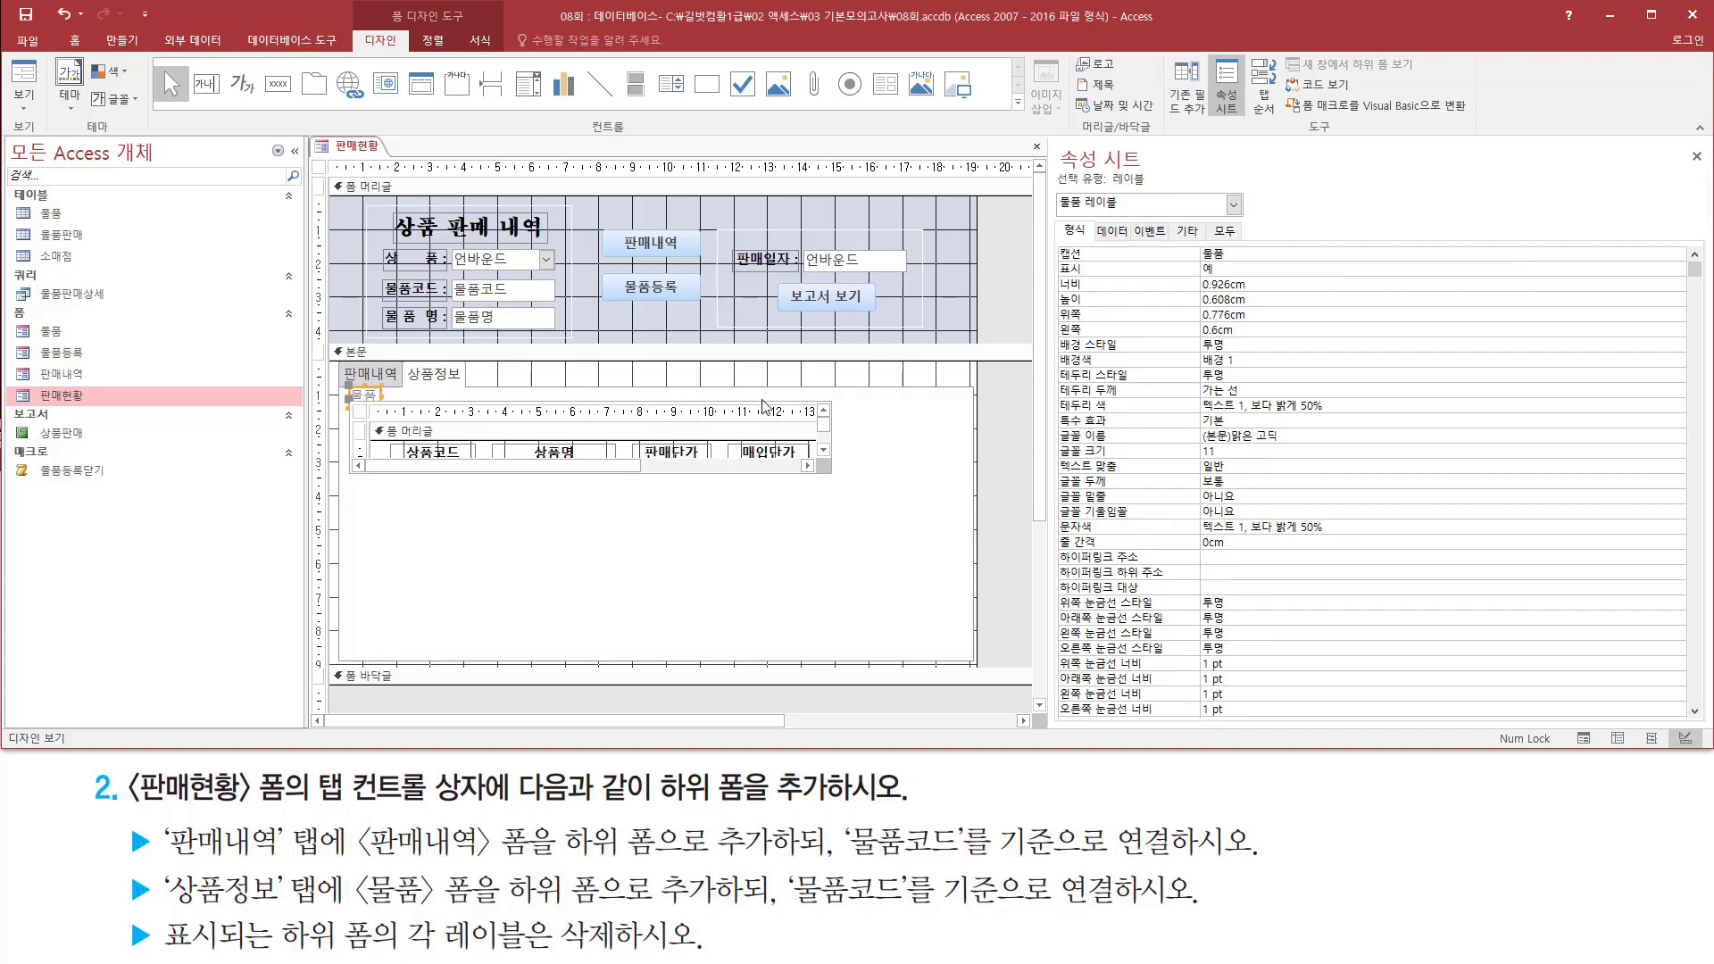
key(Delete)
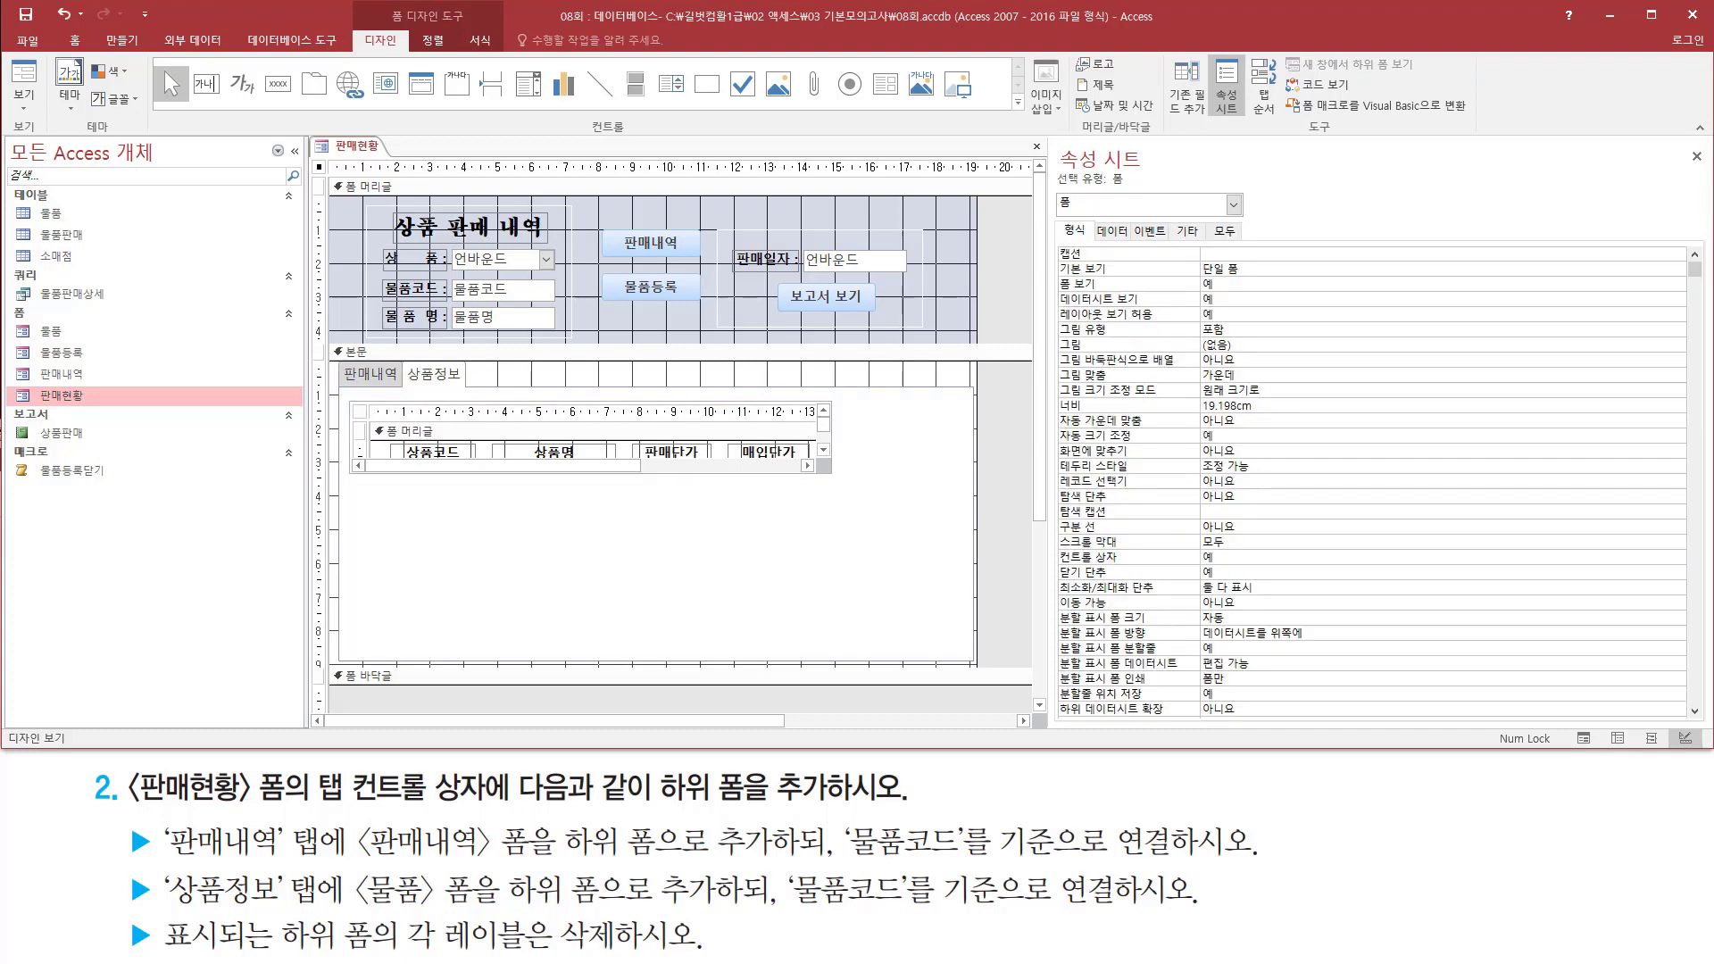
mouse_move(351, 399)
mouse_down()
mouse_move(384, 430)
mouse_move(674, 448)
mouse_move(856, 493)
mouse_up()
key(Escape)
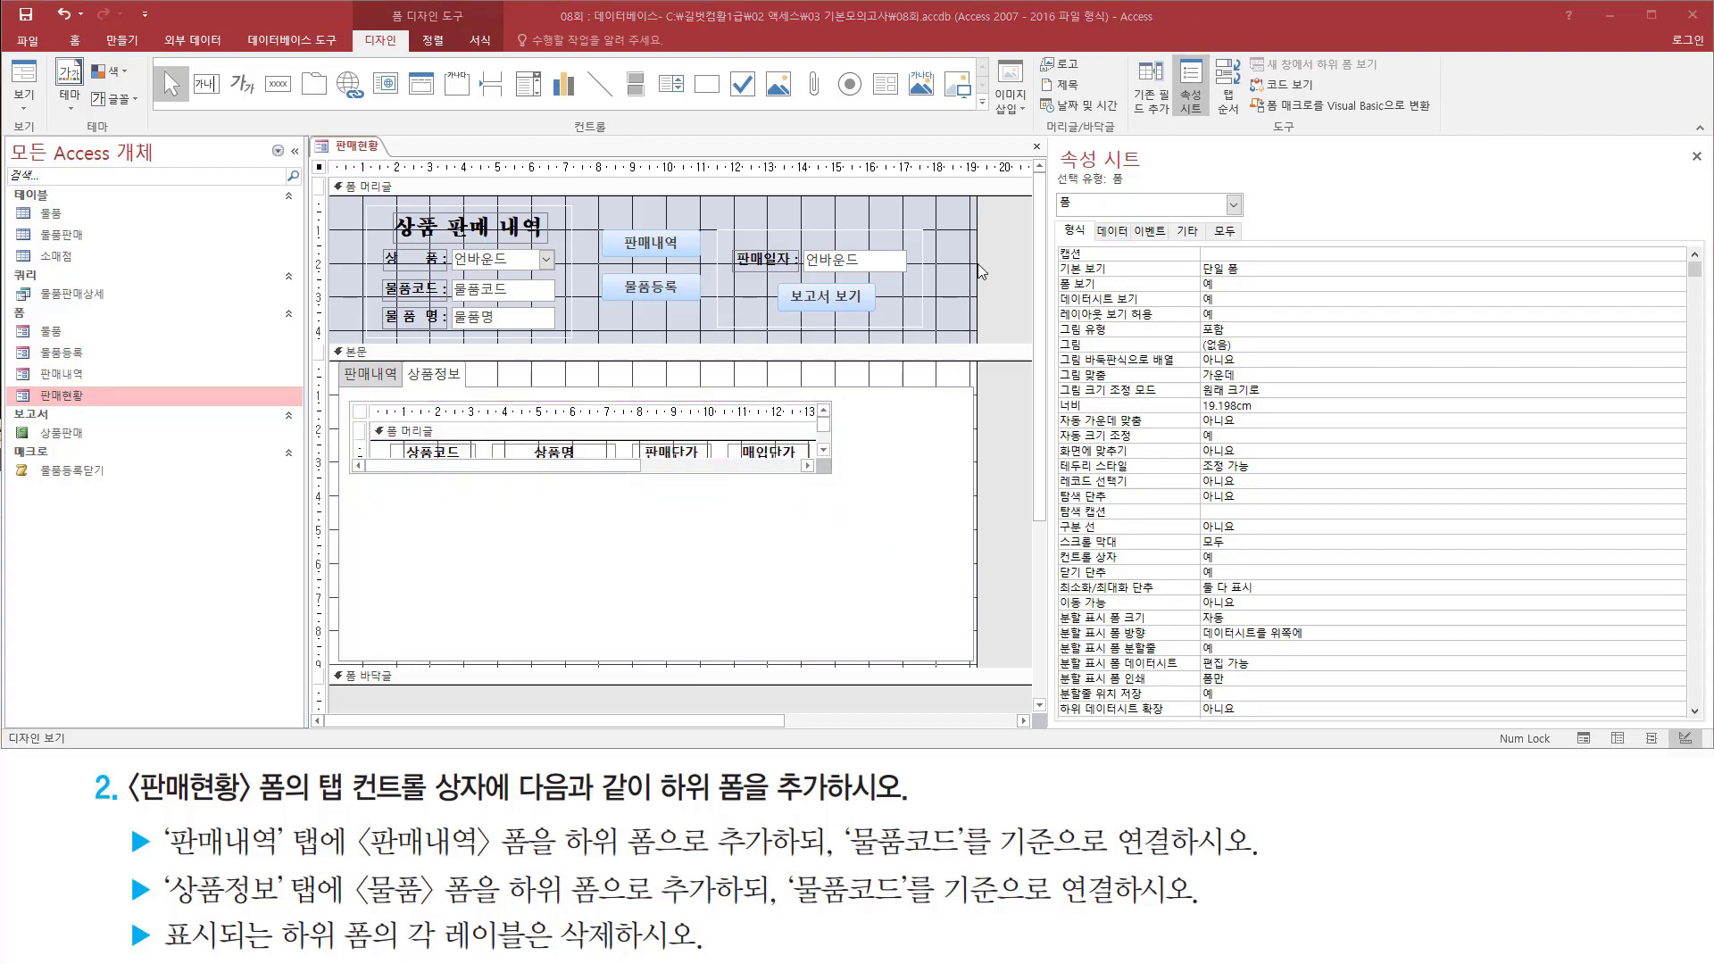
Show the 판매현황 form in Form view and check the subforms on its 판매내역 and 상품정보 pages.
click(998, 263)
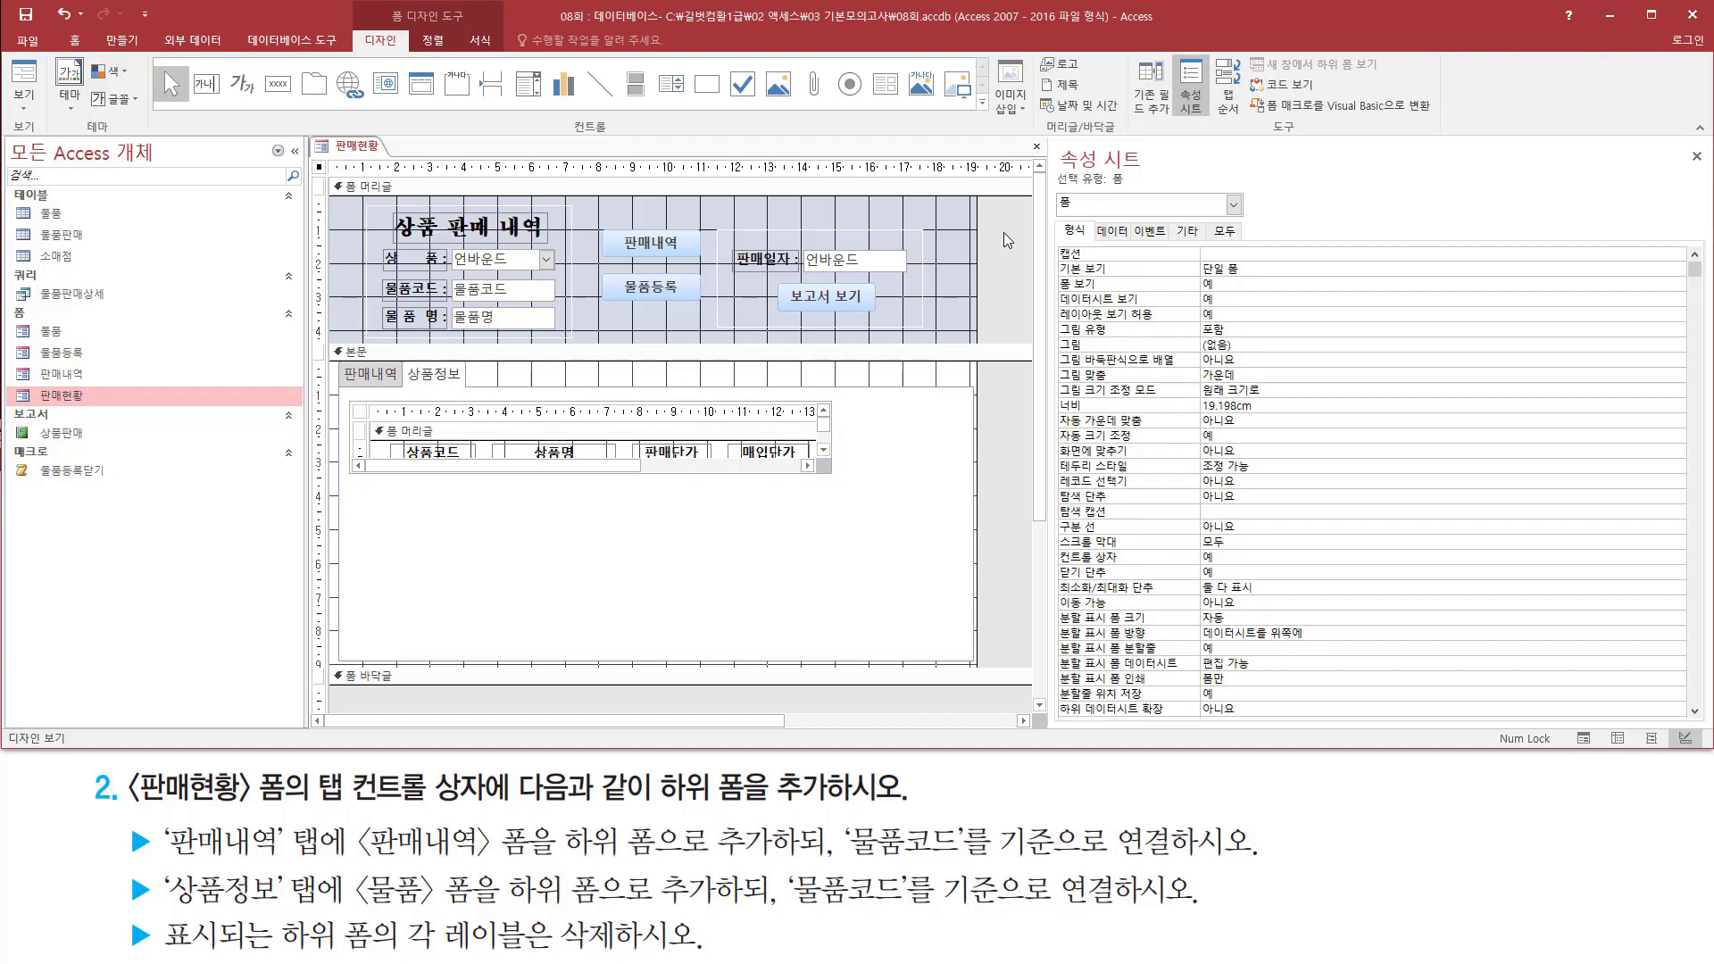
right_click(1003, 232)
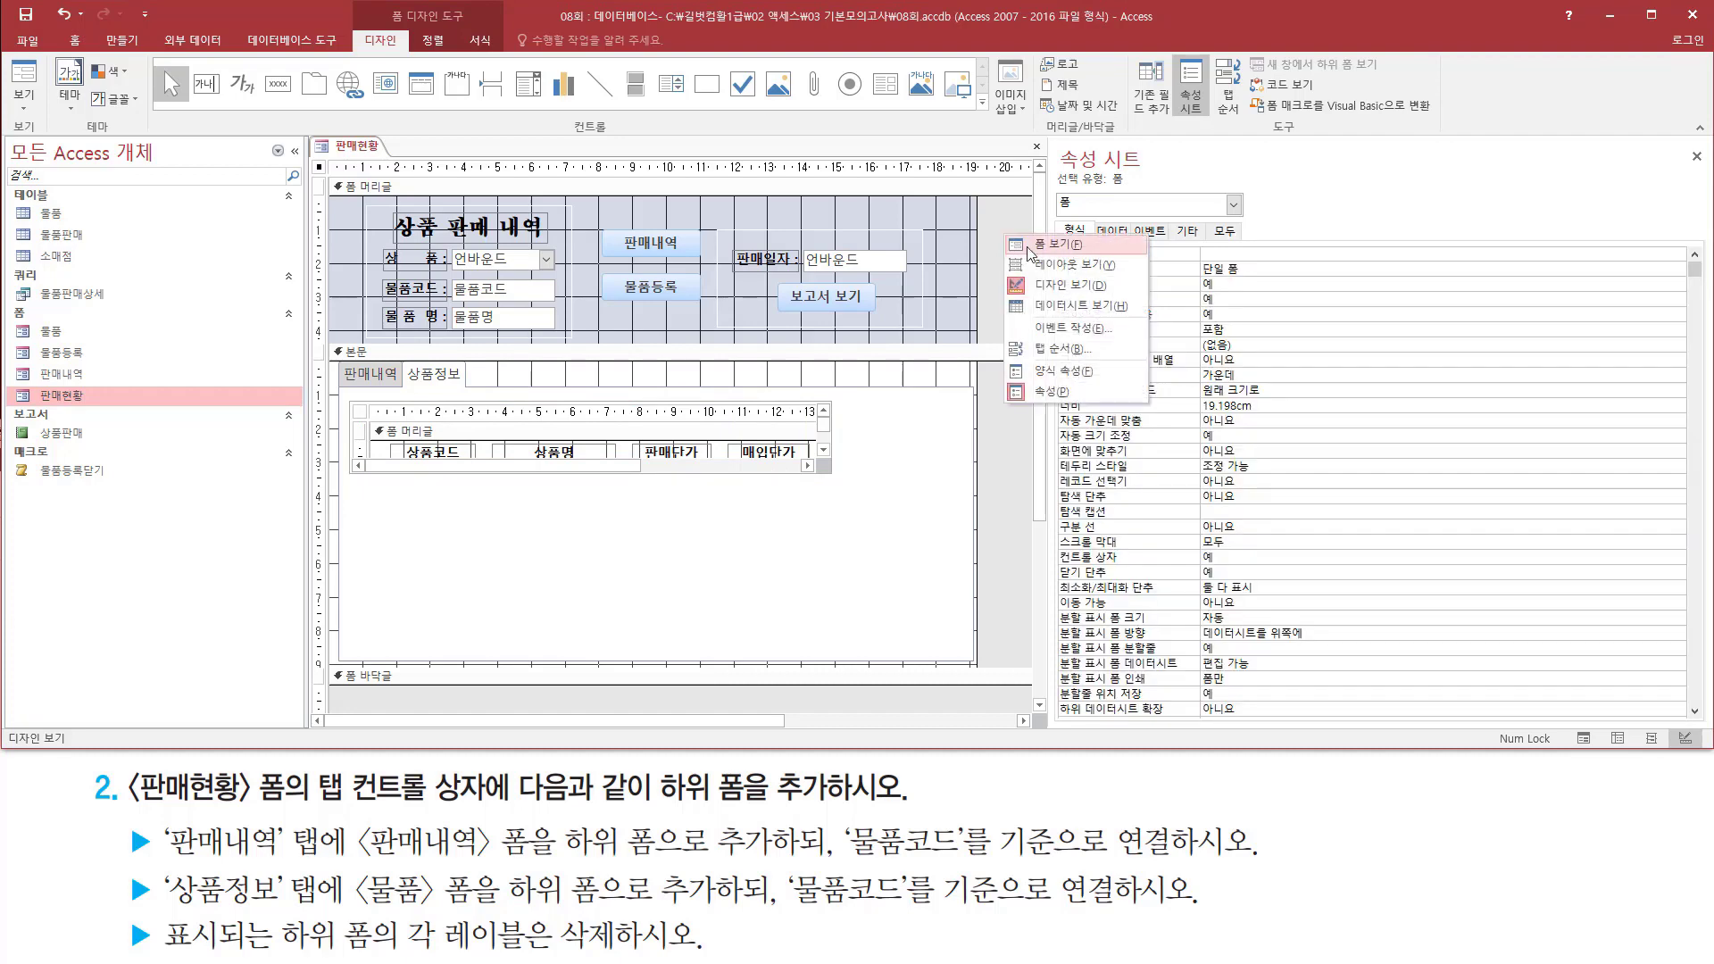
click(1030, 249)
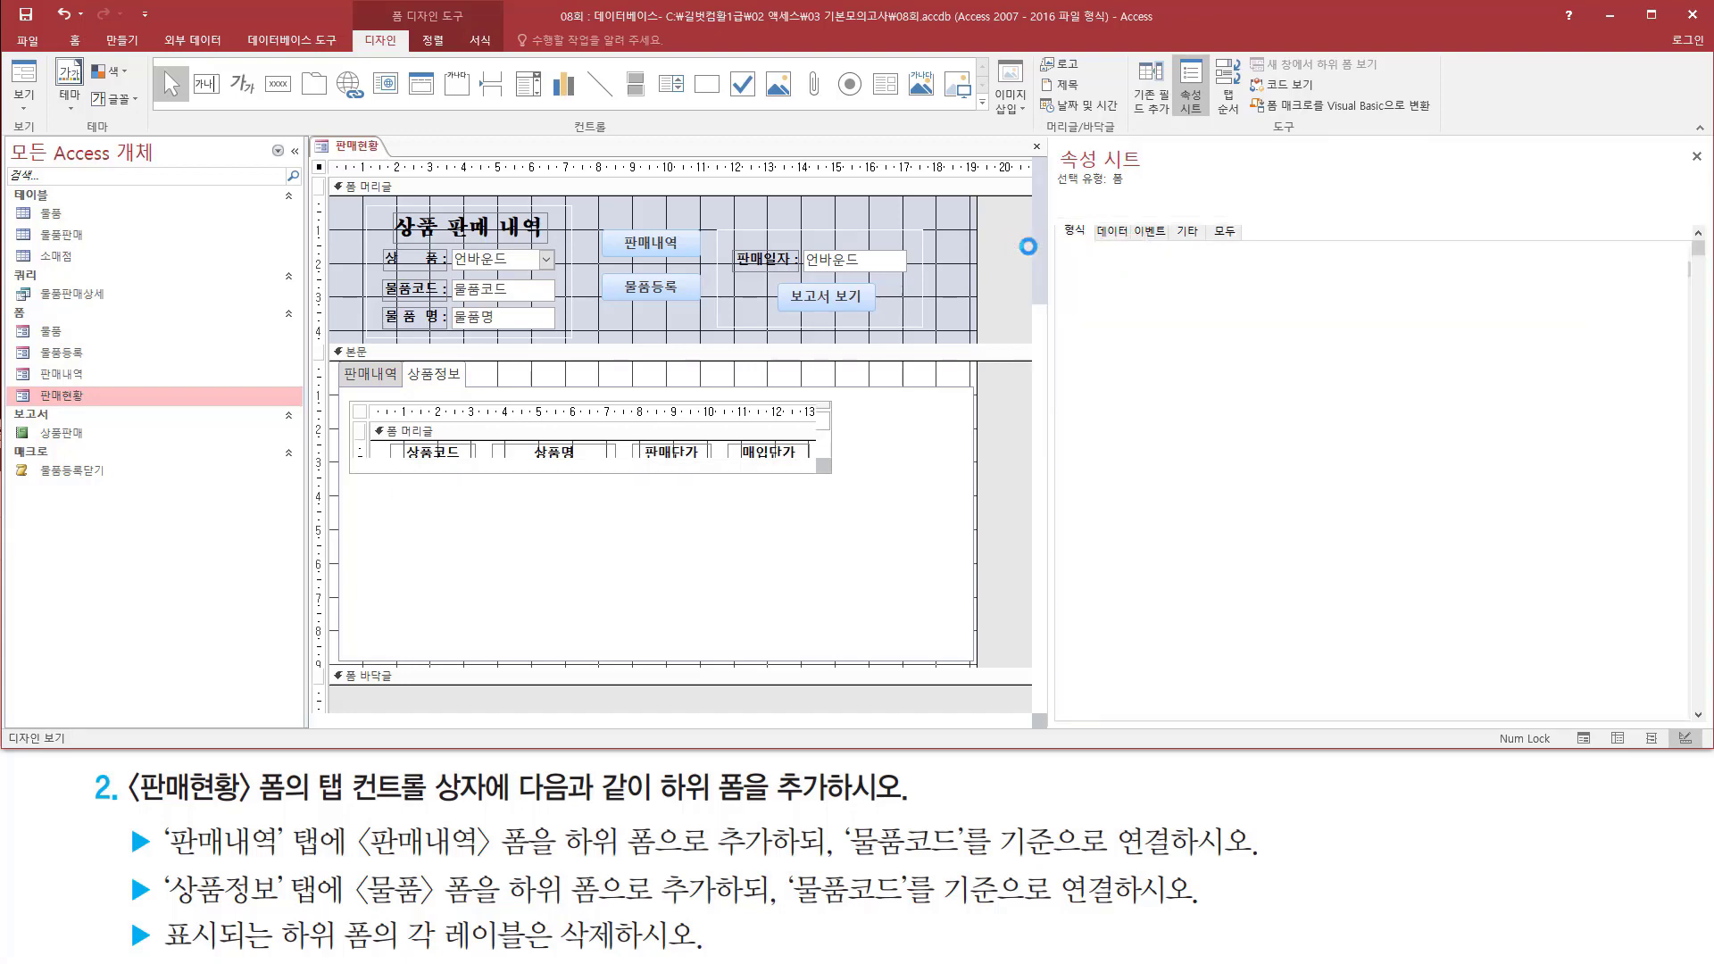
key(ctrl+2)
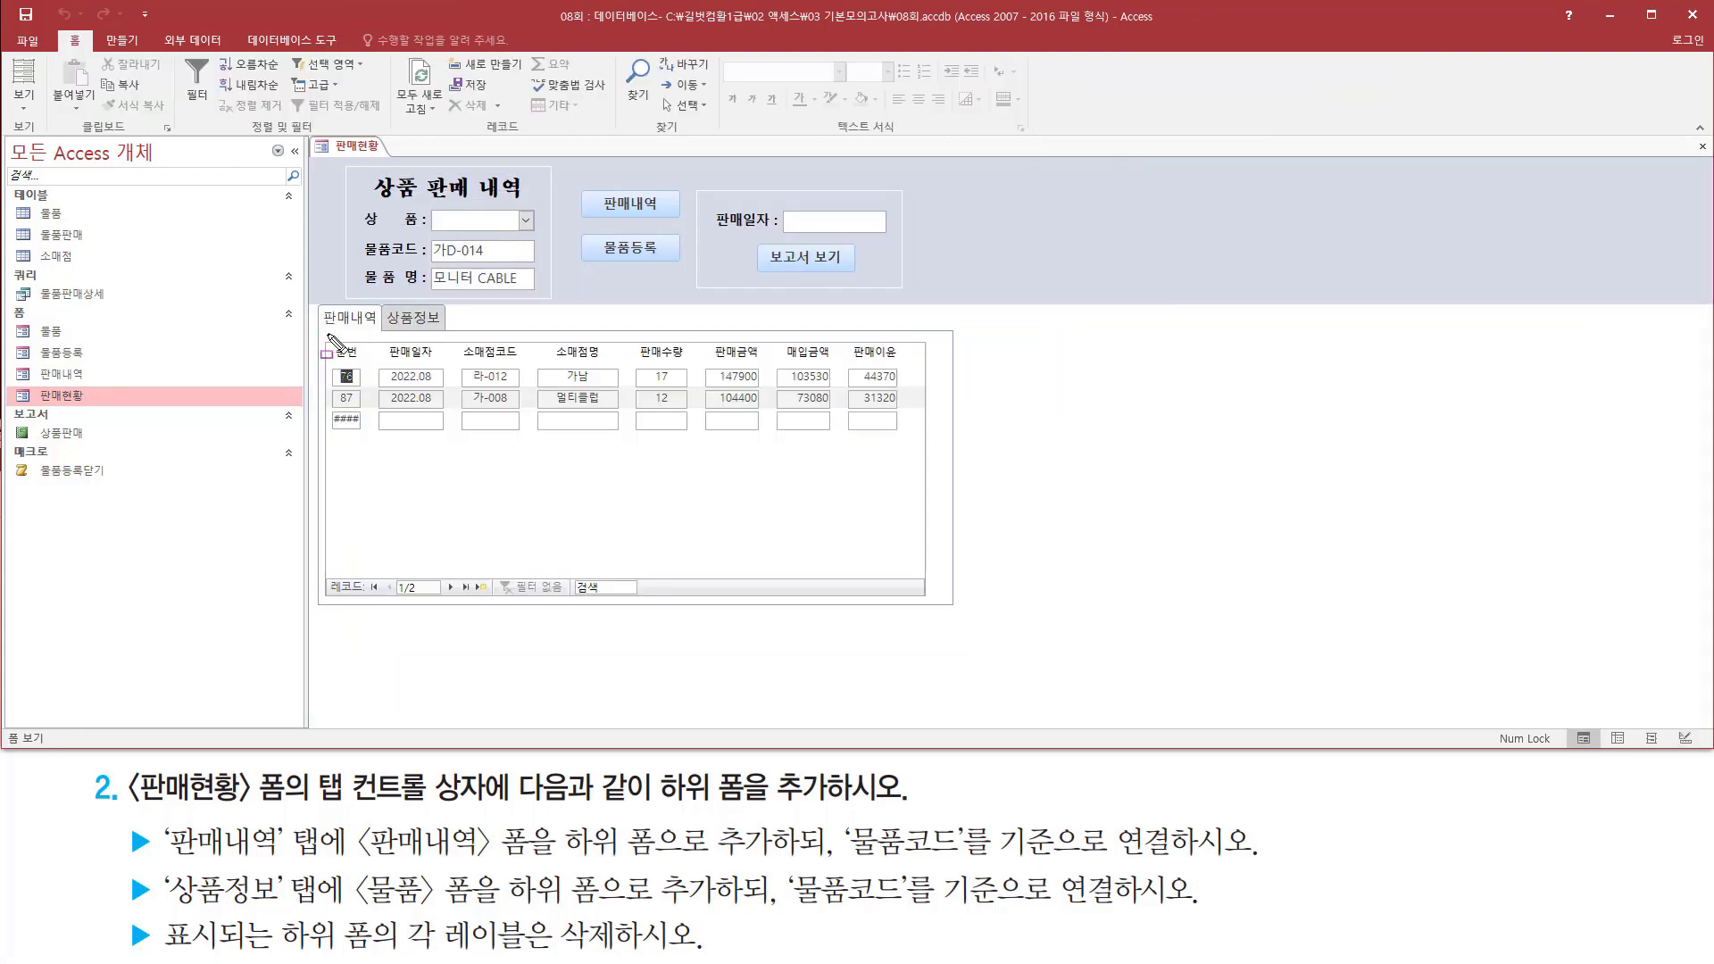
drag(323, 333, 373, 333)
mouse_move(326, 340)
mouse_down()
mouse_move(871, 603)
mouse_move(933, 606)
mouse_up()
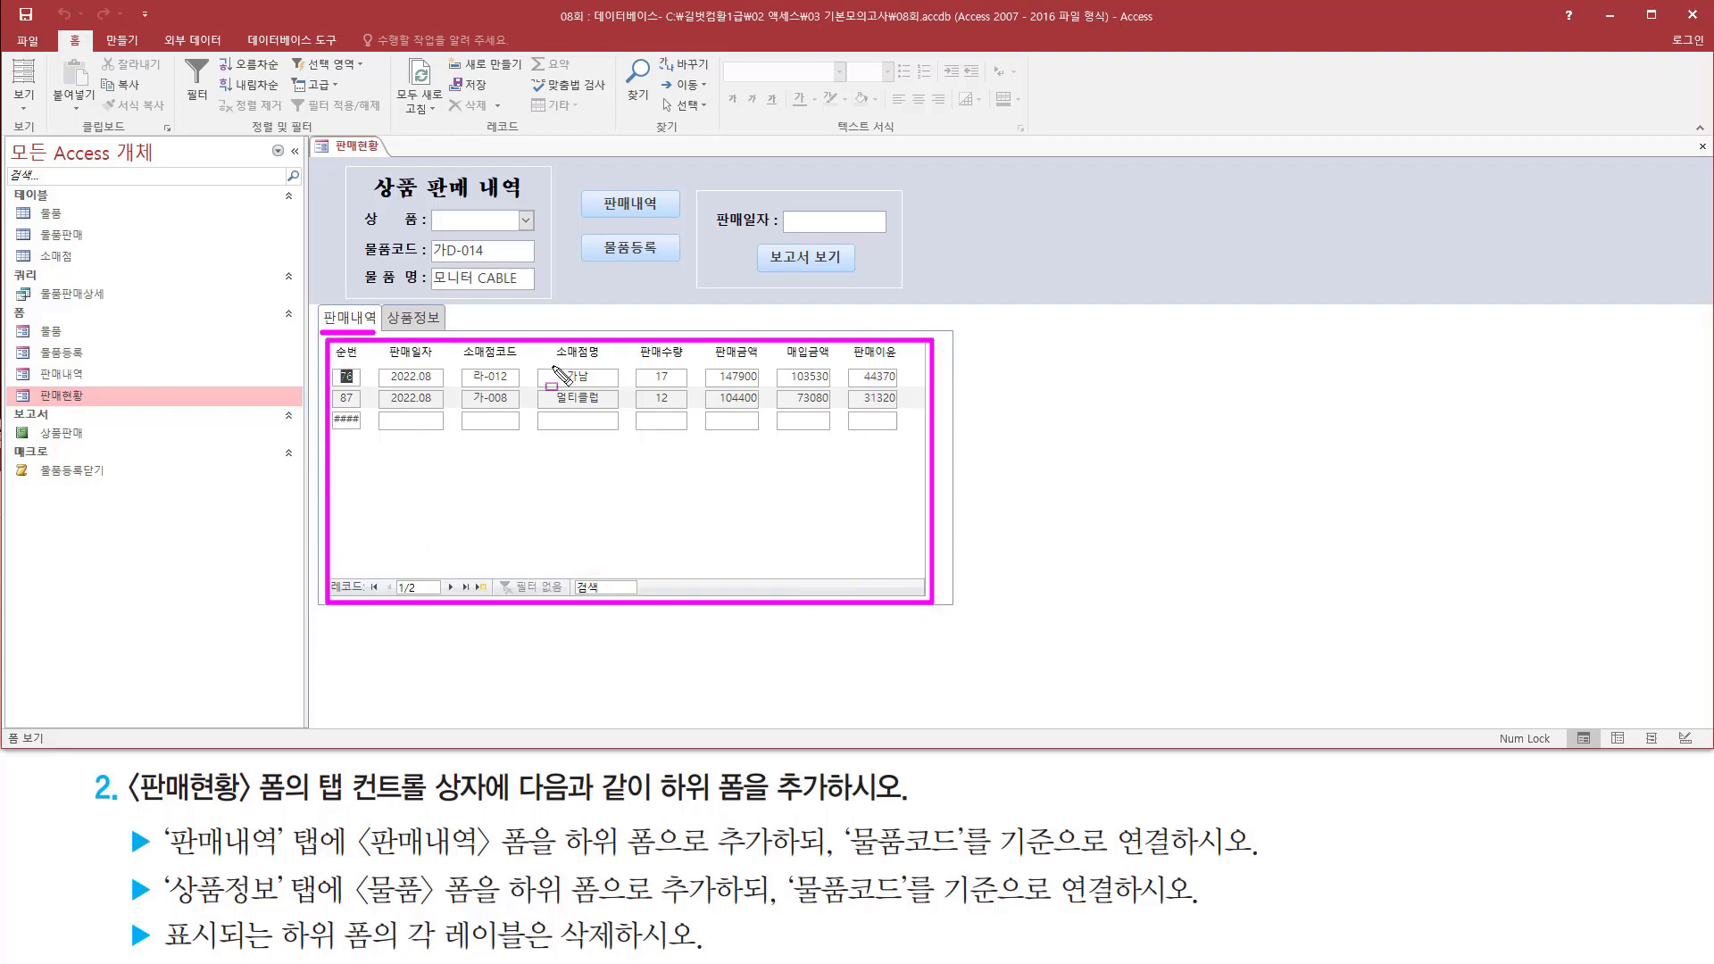
key(Escape)
click(413, 318)
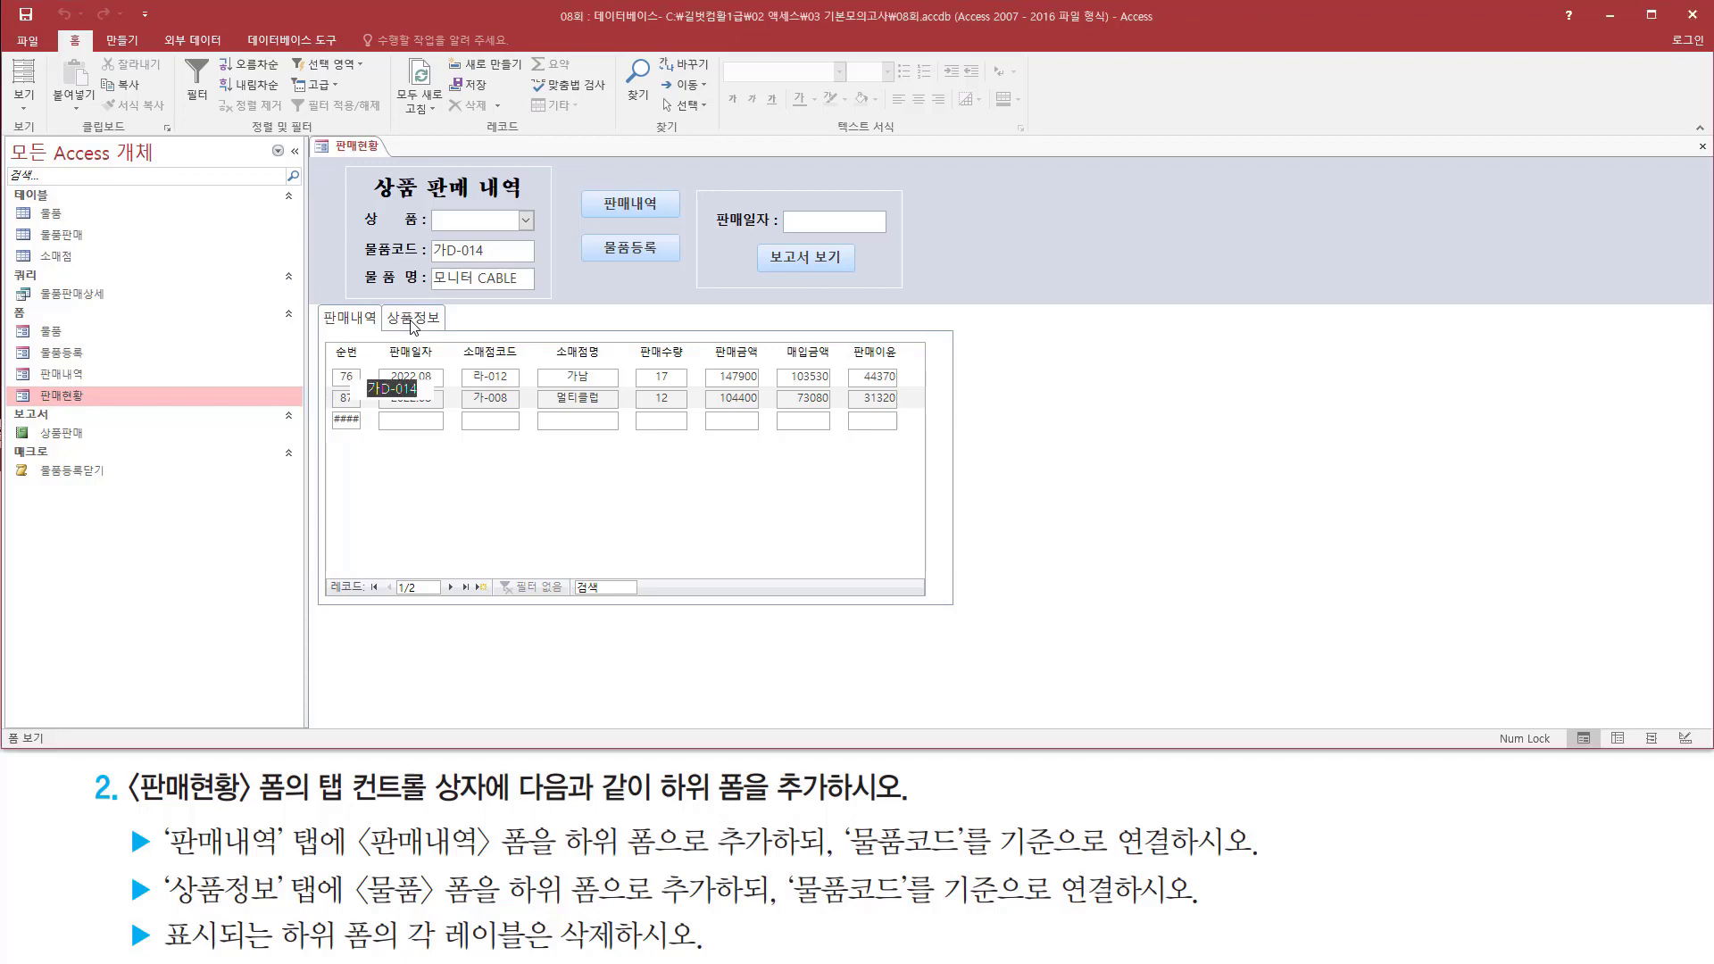
key(ctrl+2)
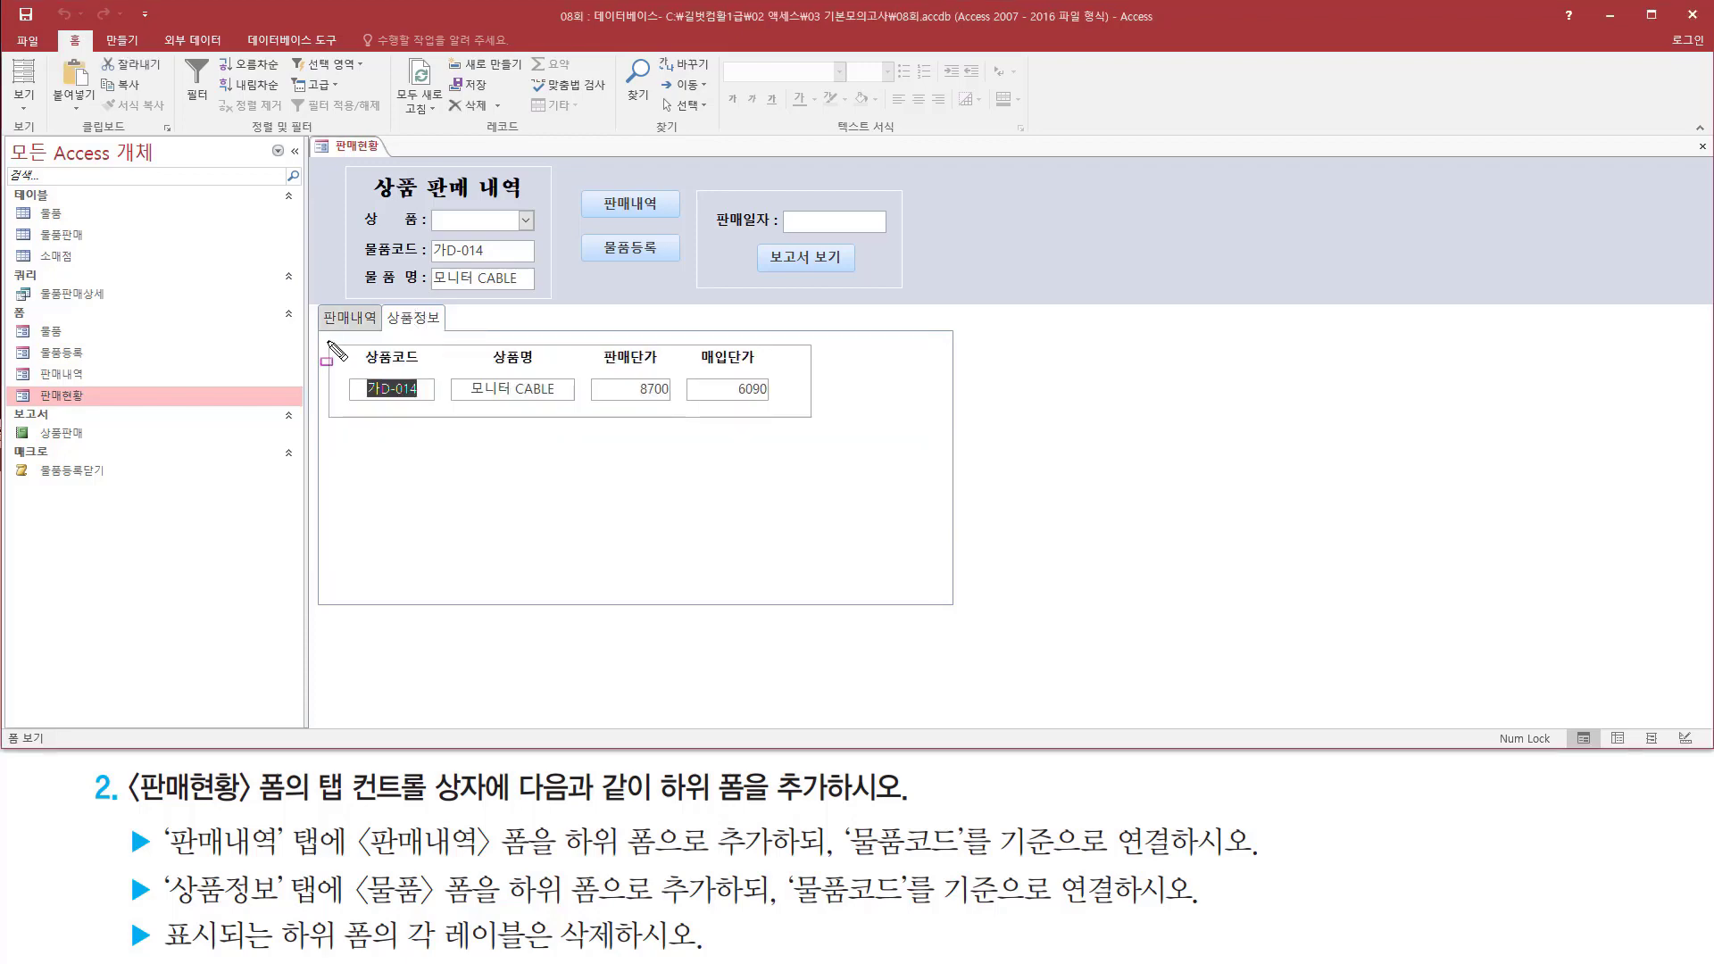
mouse_move(326, 339)
mouse_down()
mouse_move(362, 398)
mouse_move(822, 430)
mouse_up()
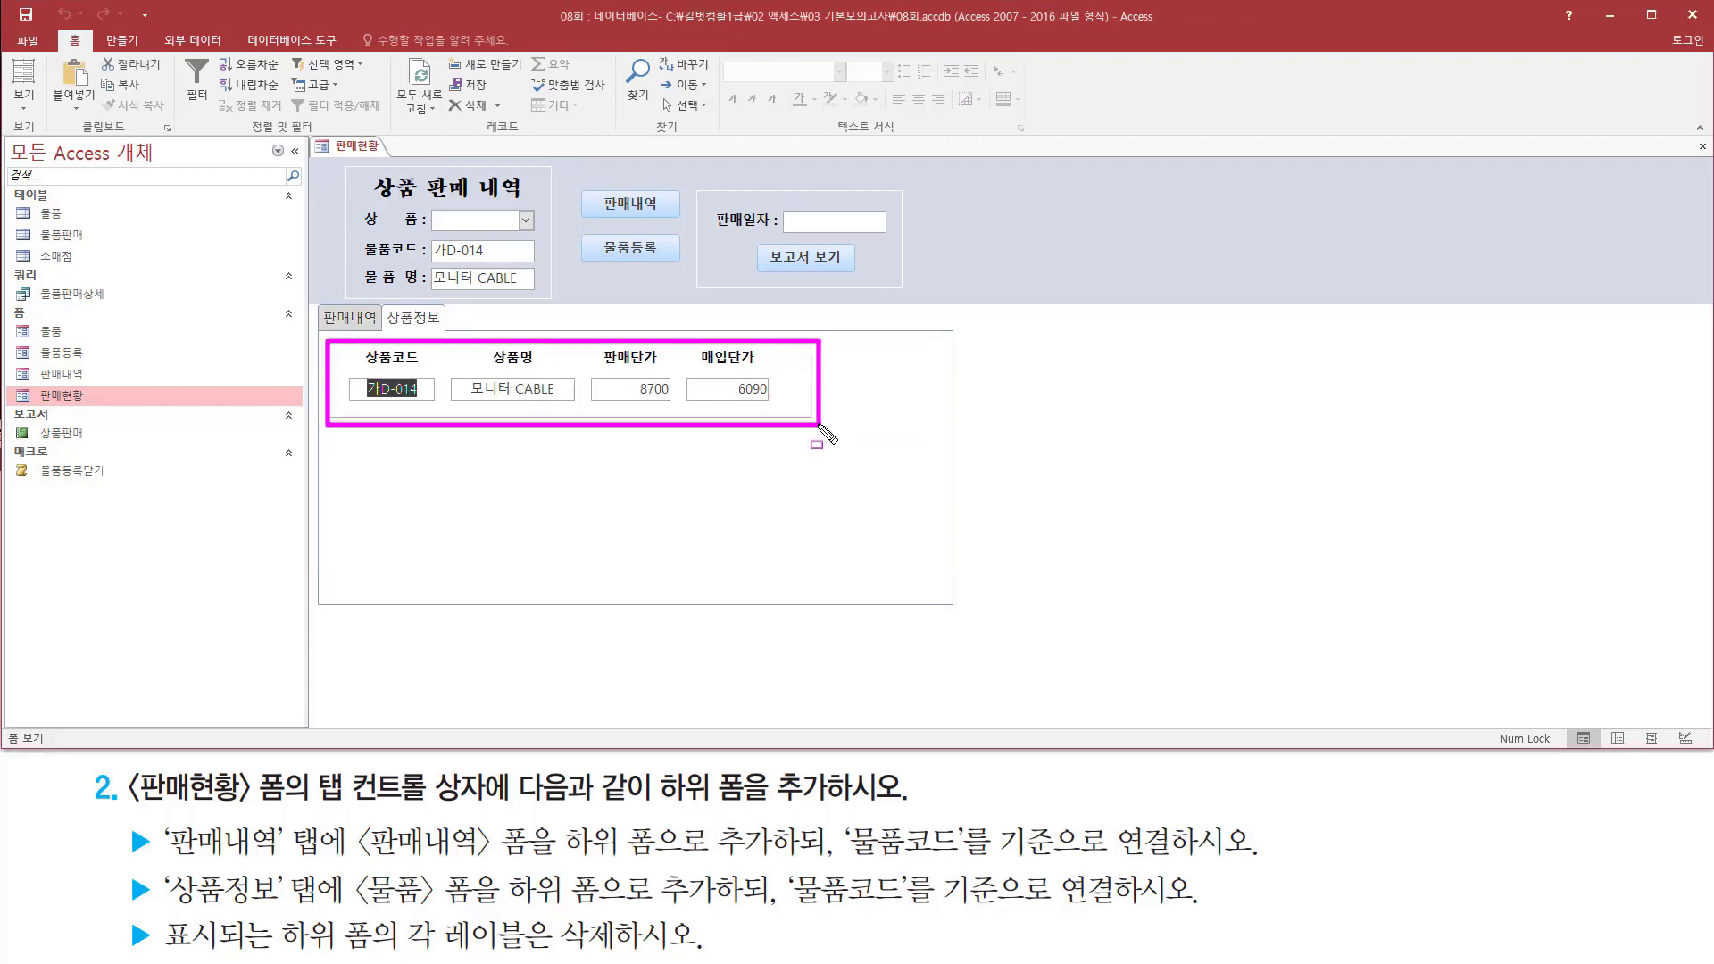
key(Escape)
click(350, 318)
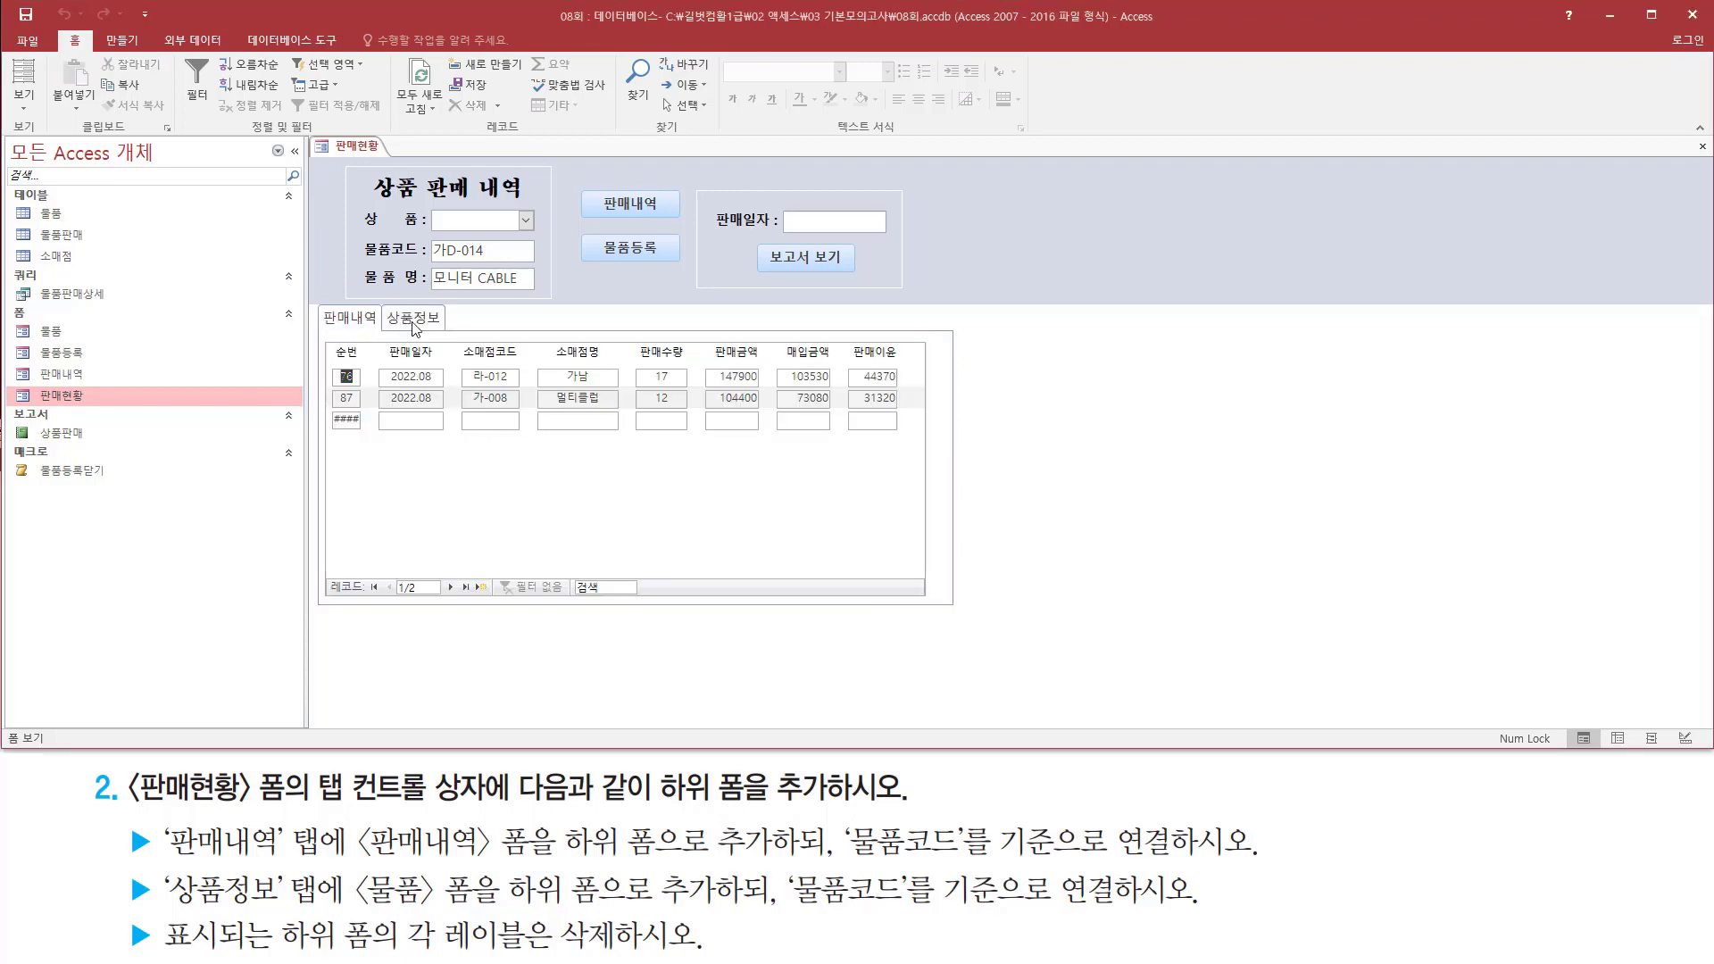
Close the 판매현황 form and save its design changes.
right_click(993, 340)
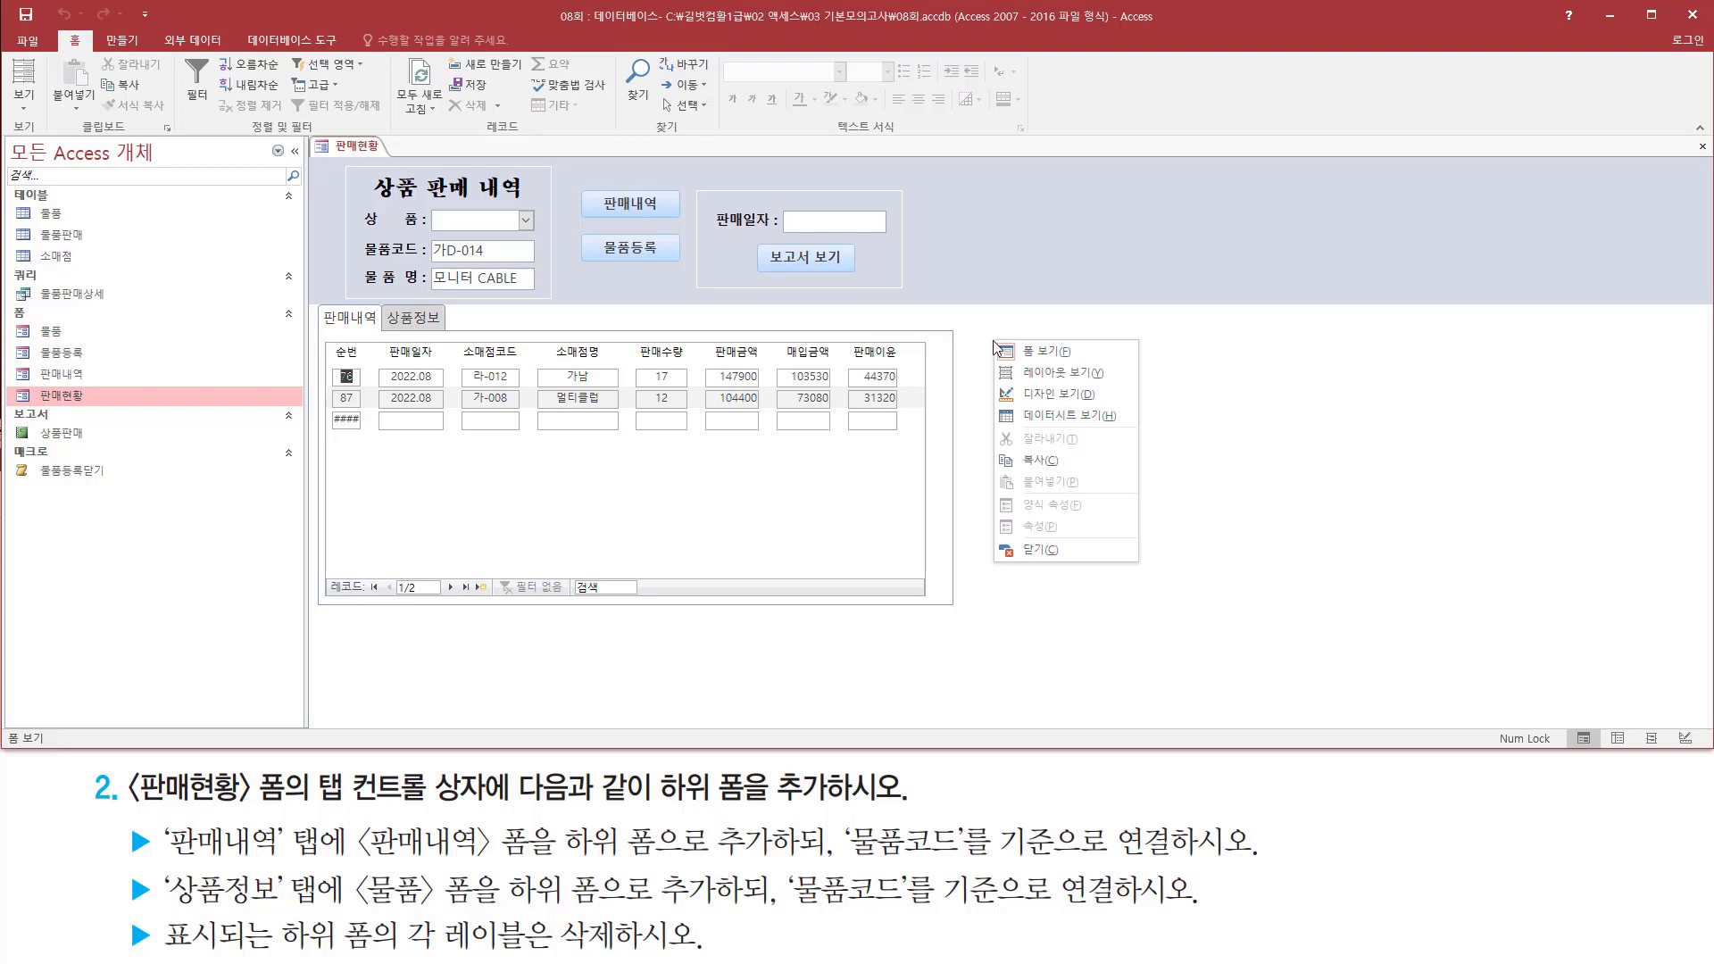
click(1022, 552)
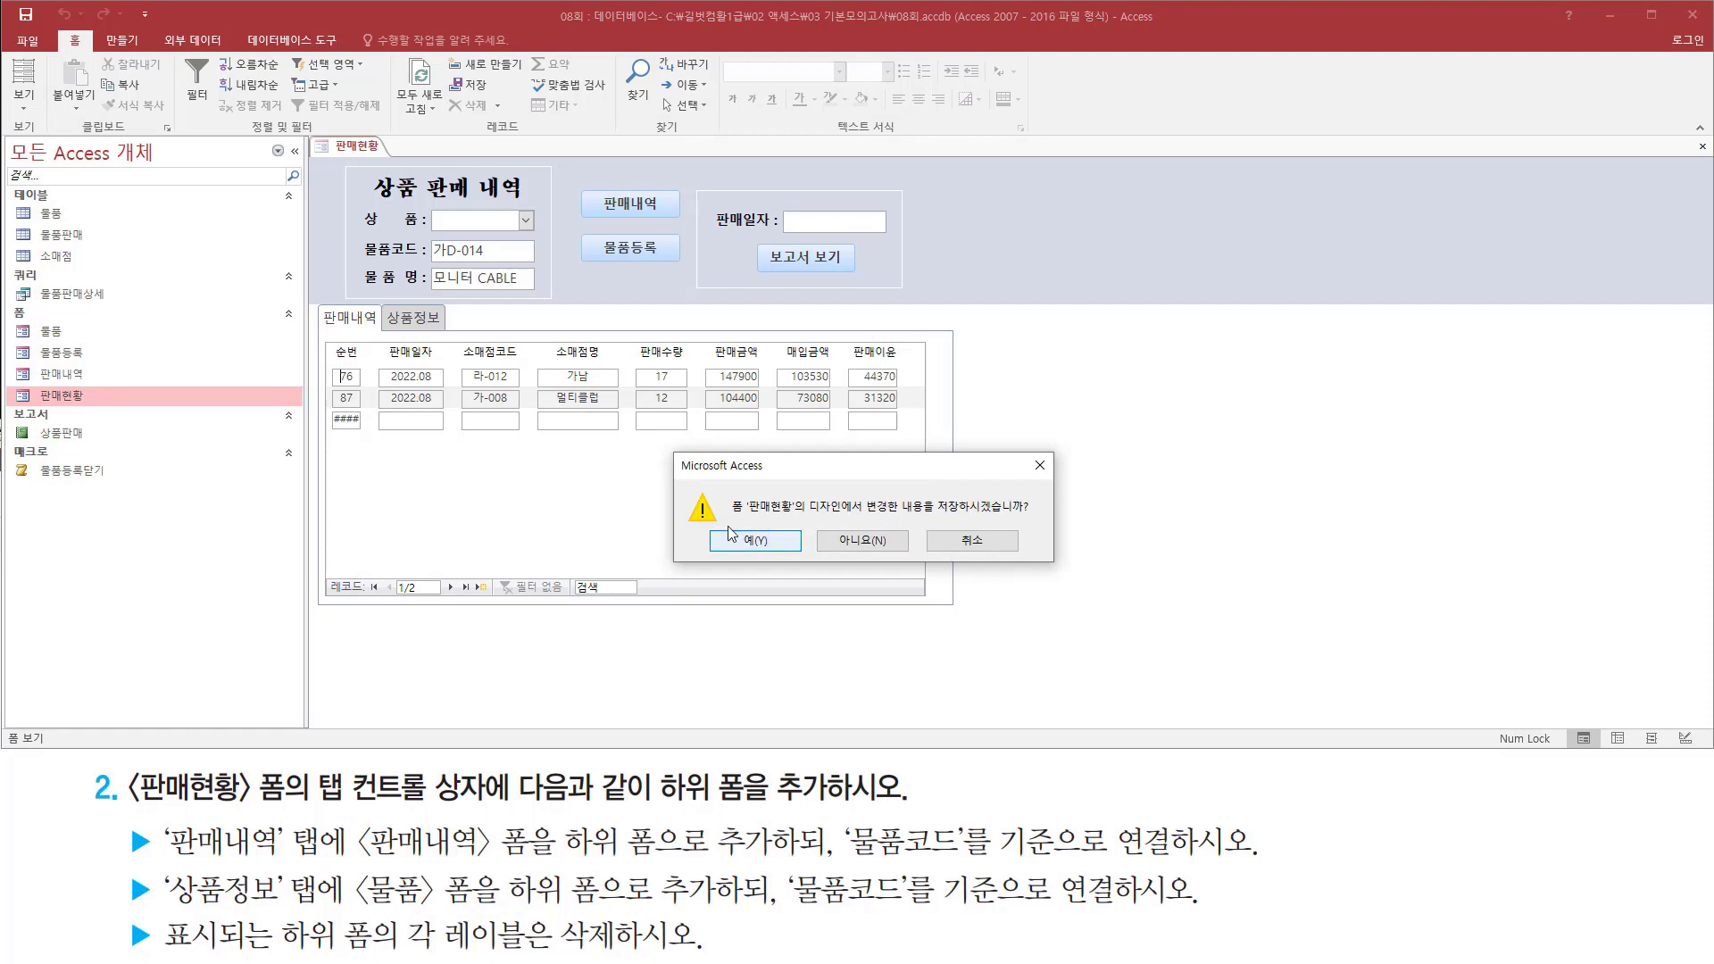
drag(726, 525, 799, 565)
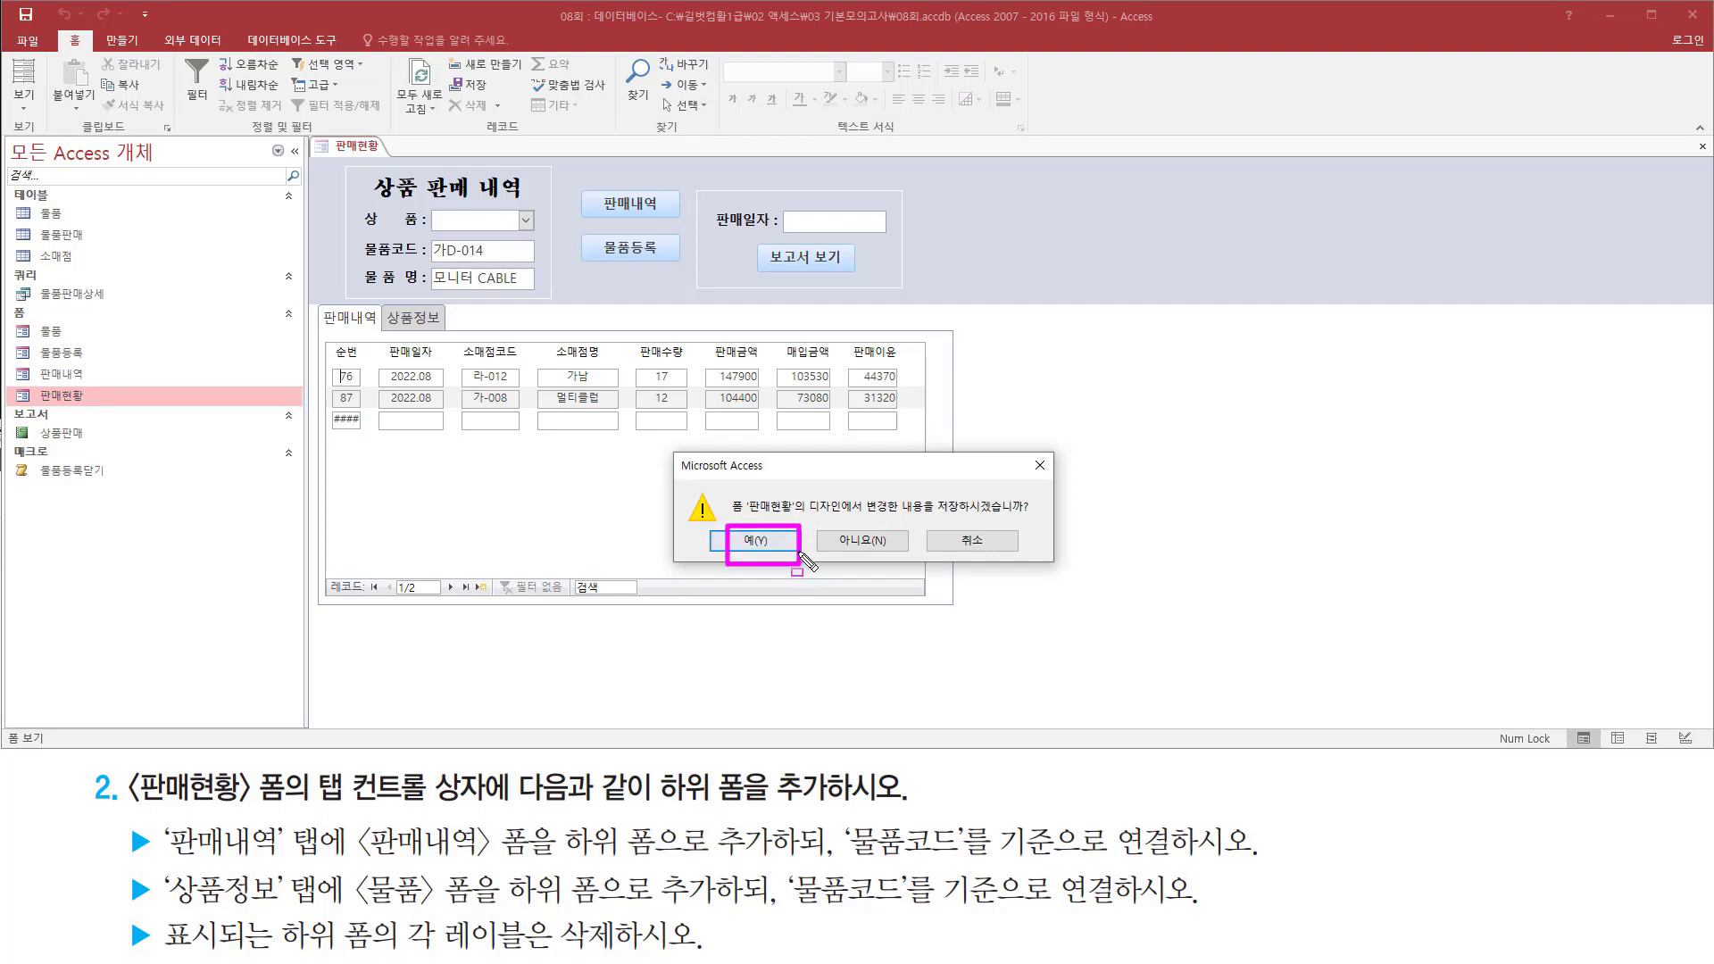
click(761, 543)
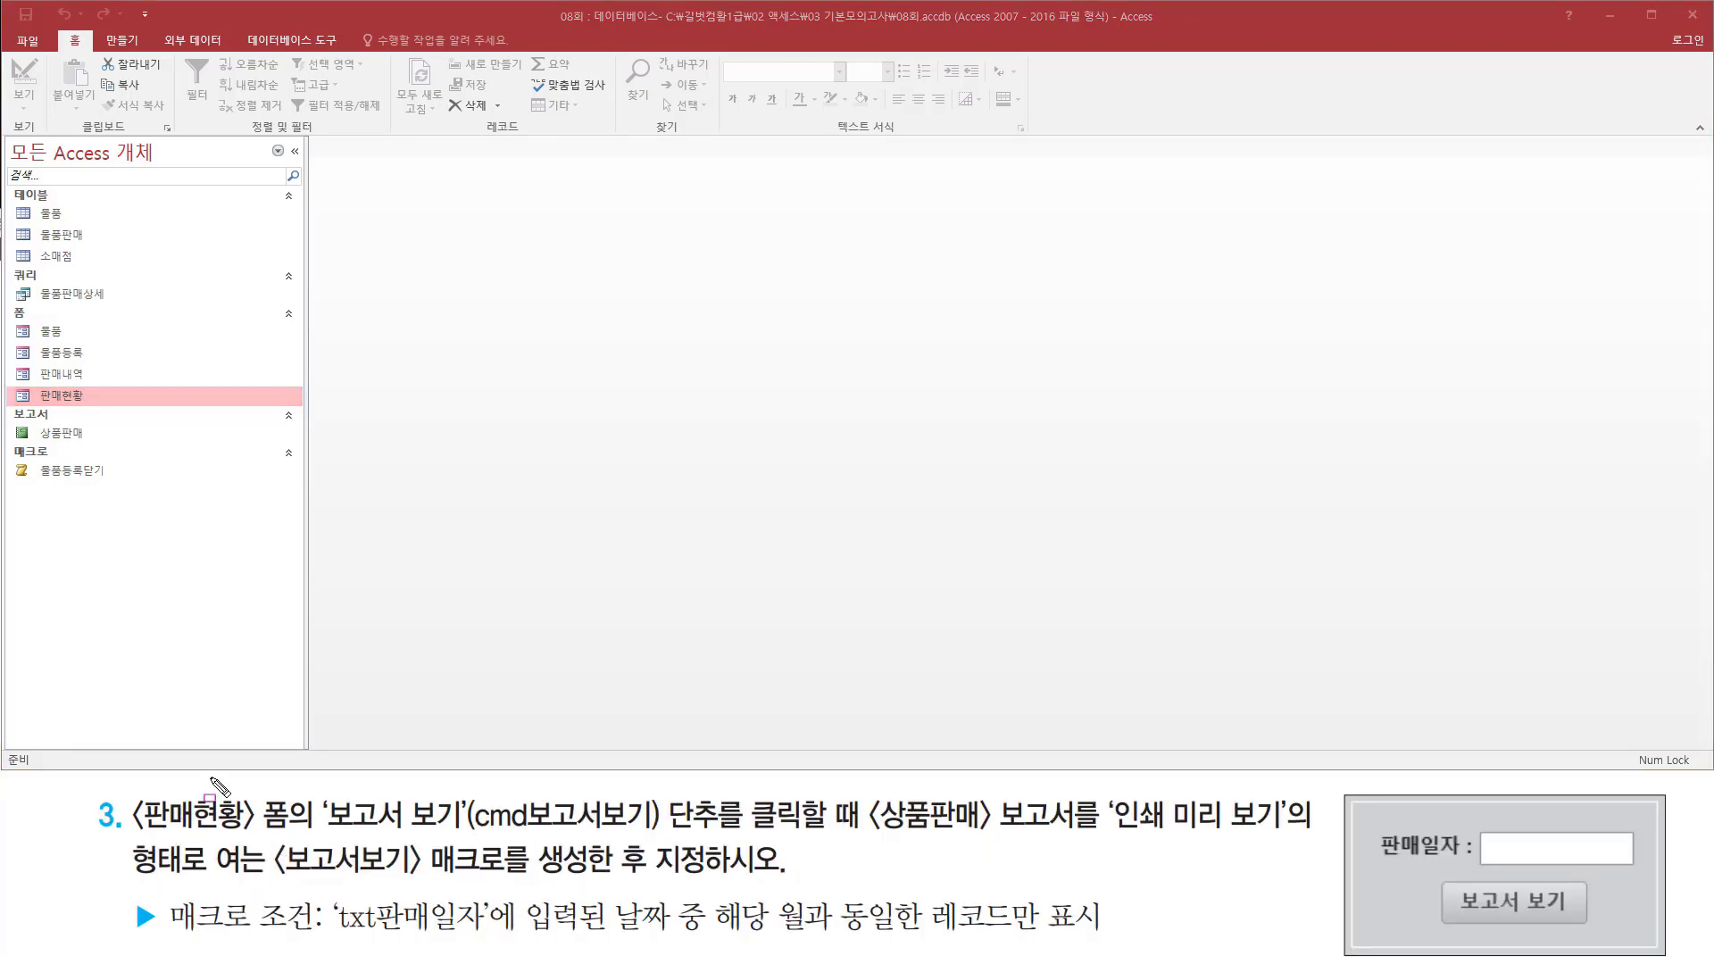
Reopen the 판매현황 form in Form view.
mouse_move(126, 831)
mouse_down()
mouse_move(296, 834)
mouse_move(292, 793)
mouse_up()
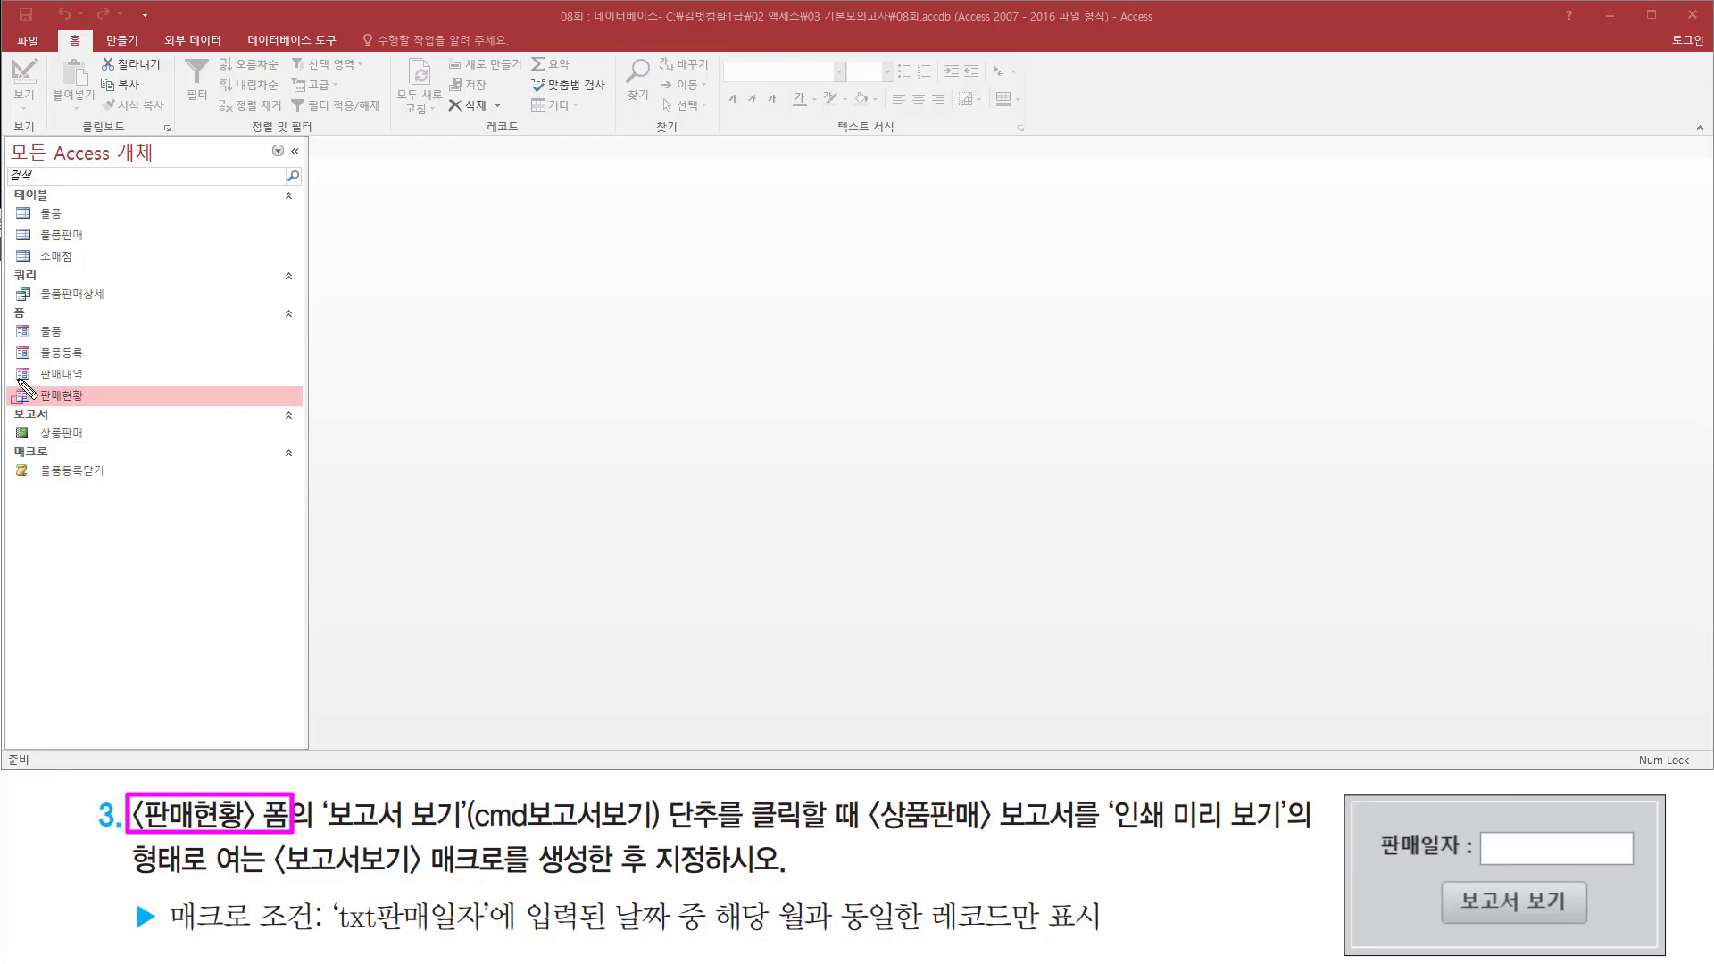
drag(25, 385, 112, 407)
key(Escape)
double_click(99, 394)
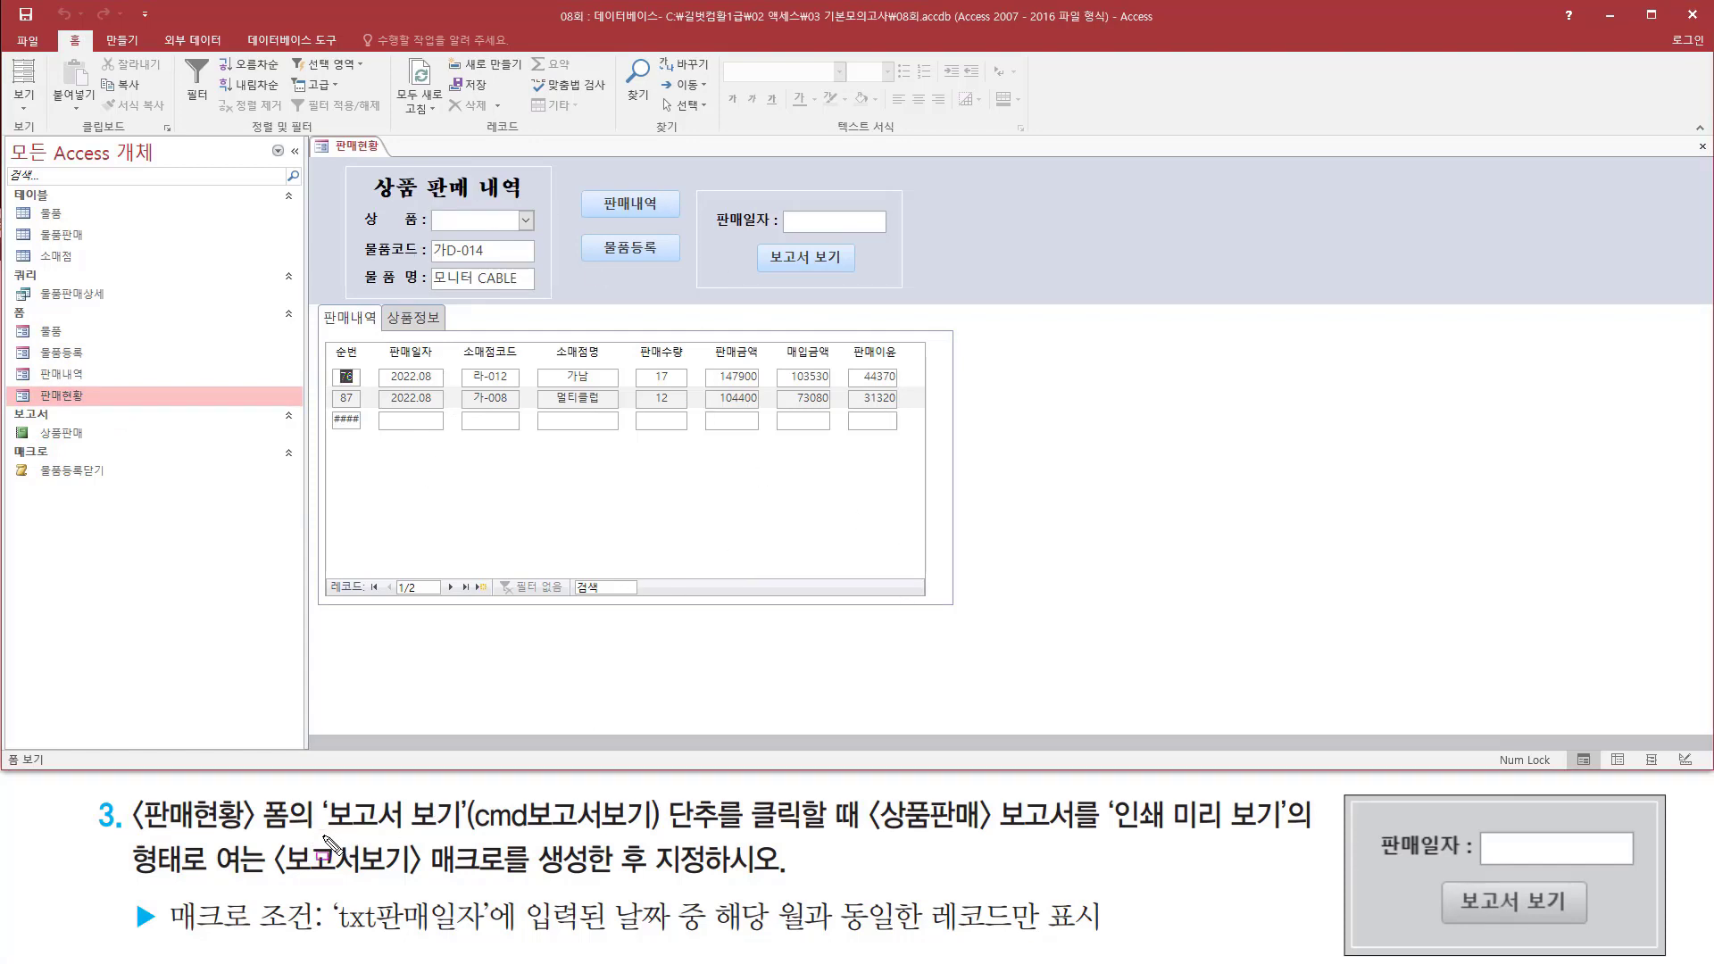
drag(324, 838, 737, 836)
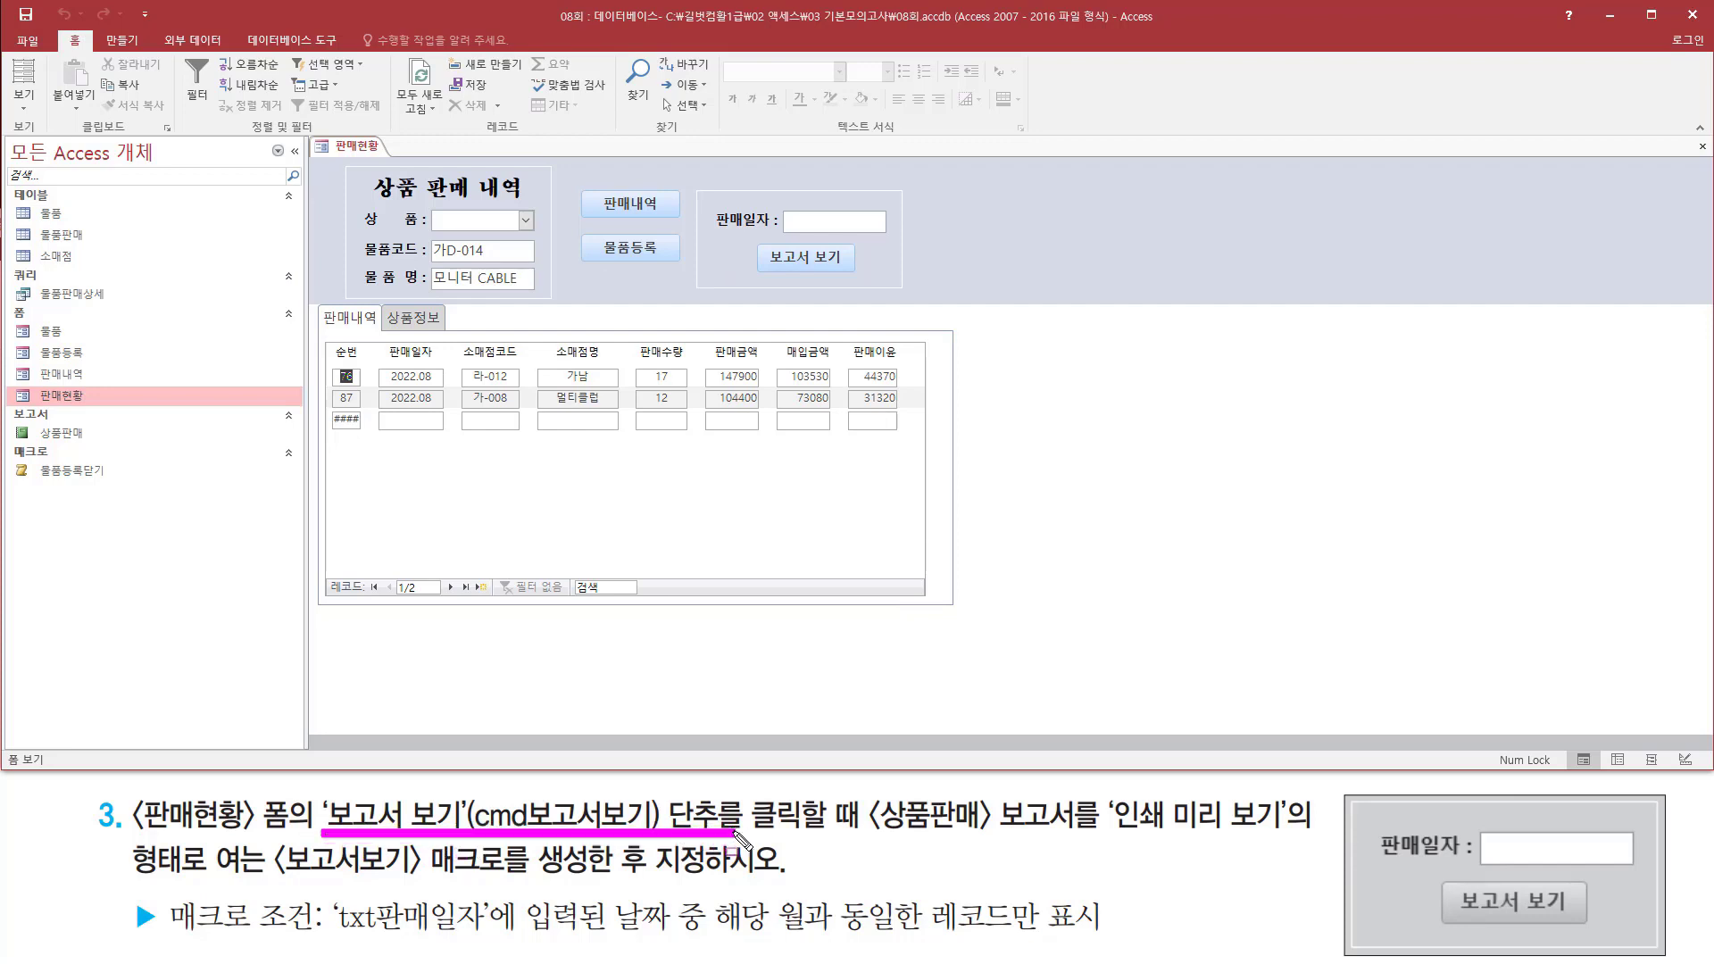
drag(763, 263, 859, 279)
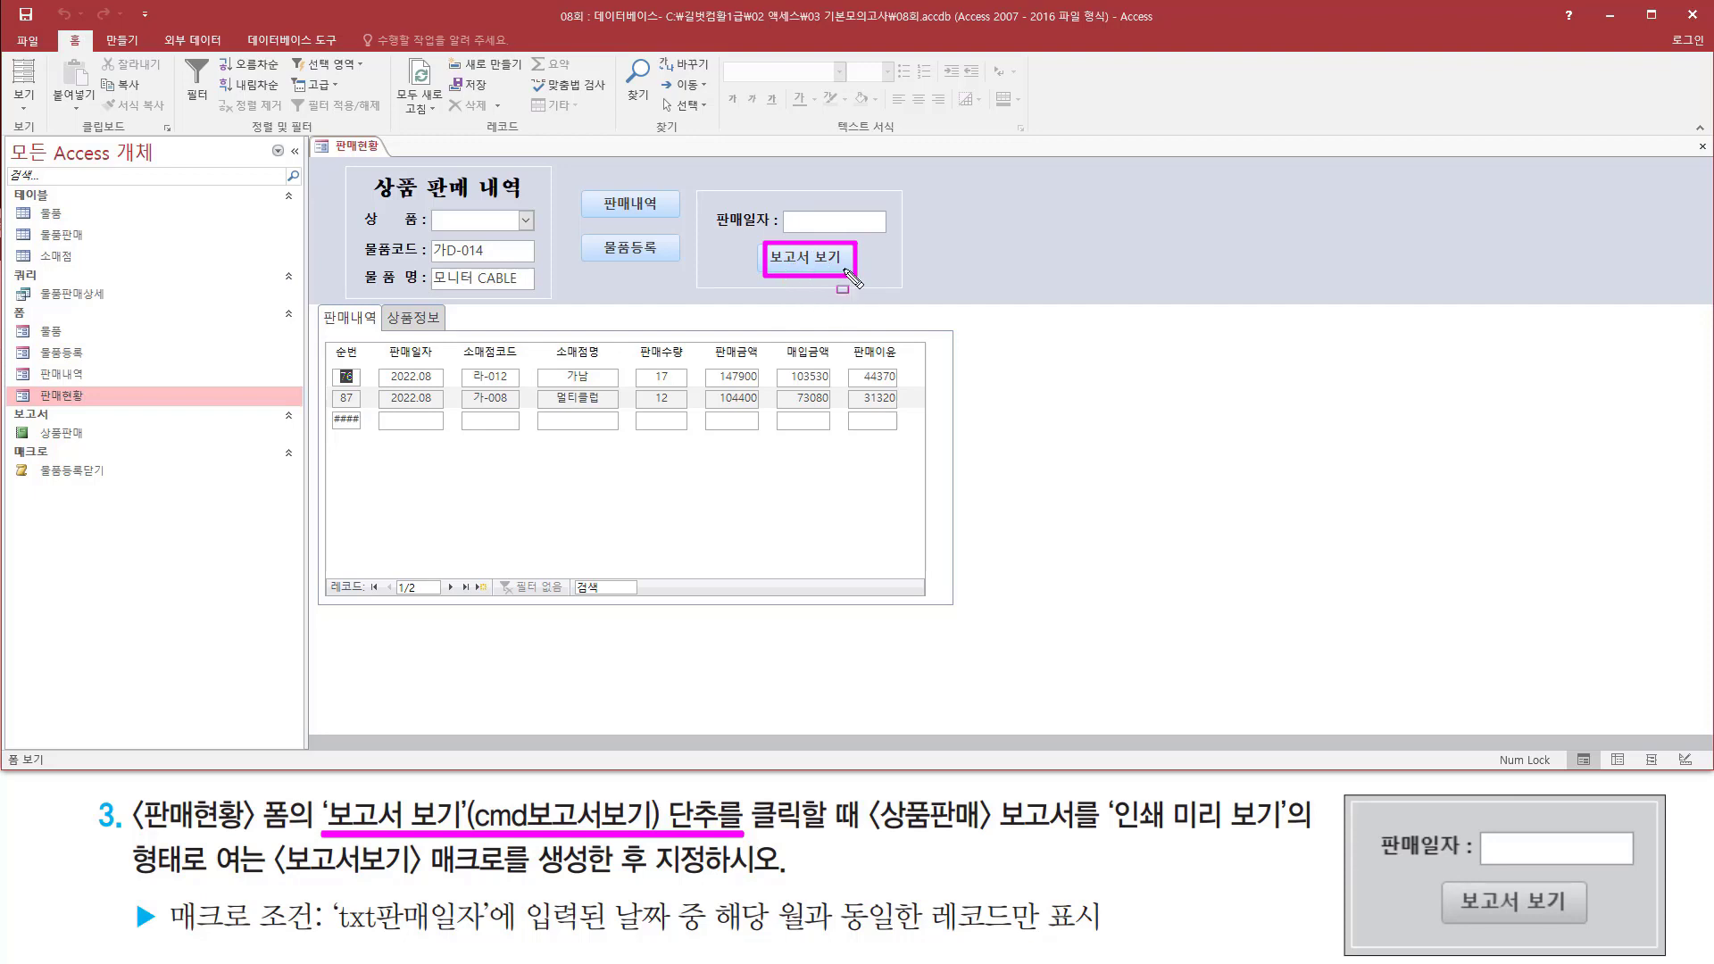
mouse_move(747, 790)
mouse_down()
mouse_move(782, 828)
mouse_move(866, 835)
mouse_up()
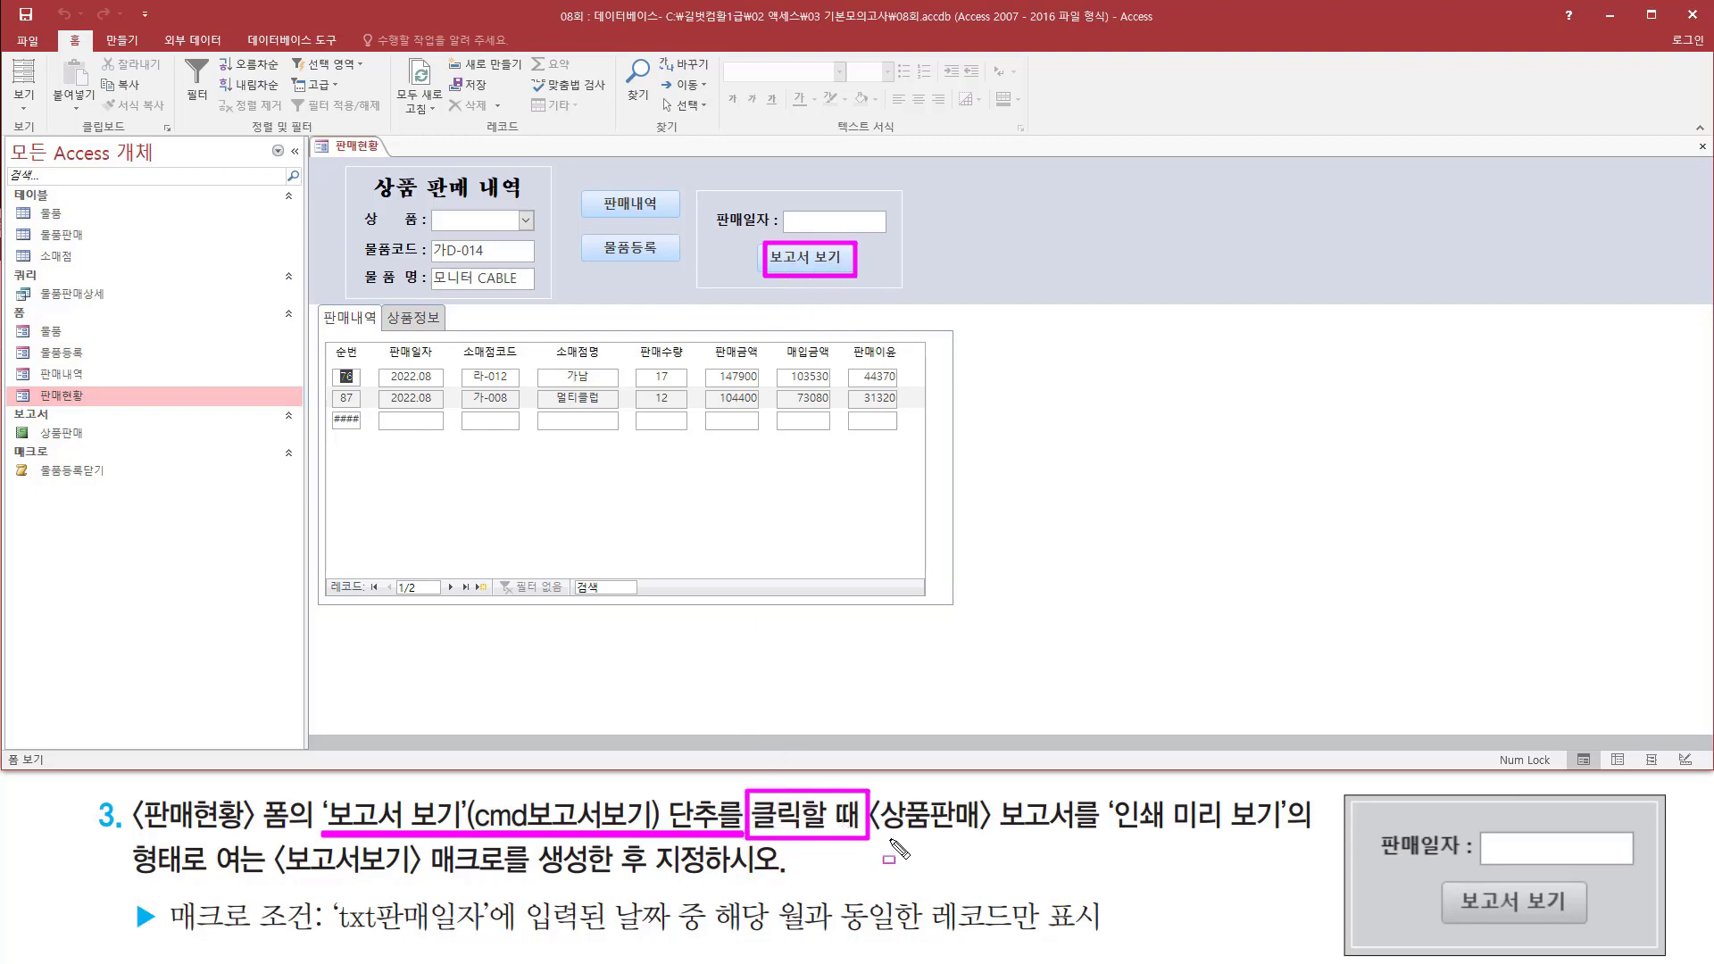
Read the instructions for the 보고서보기 macro: its trigger button, target report, view mode and the txt판매일자 month condition.
drag(886, 836, 1088, 836)
drag(13, 419, 131, 447)
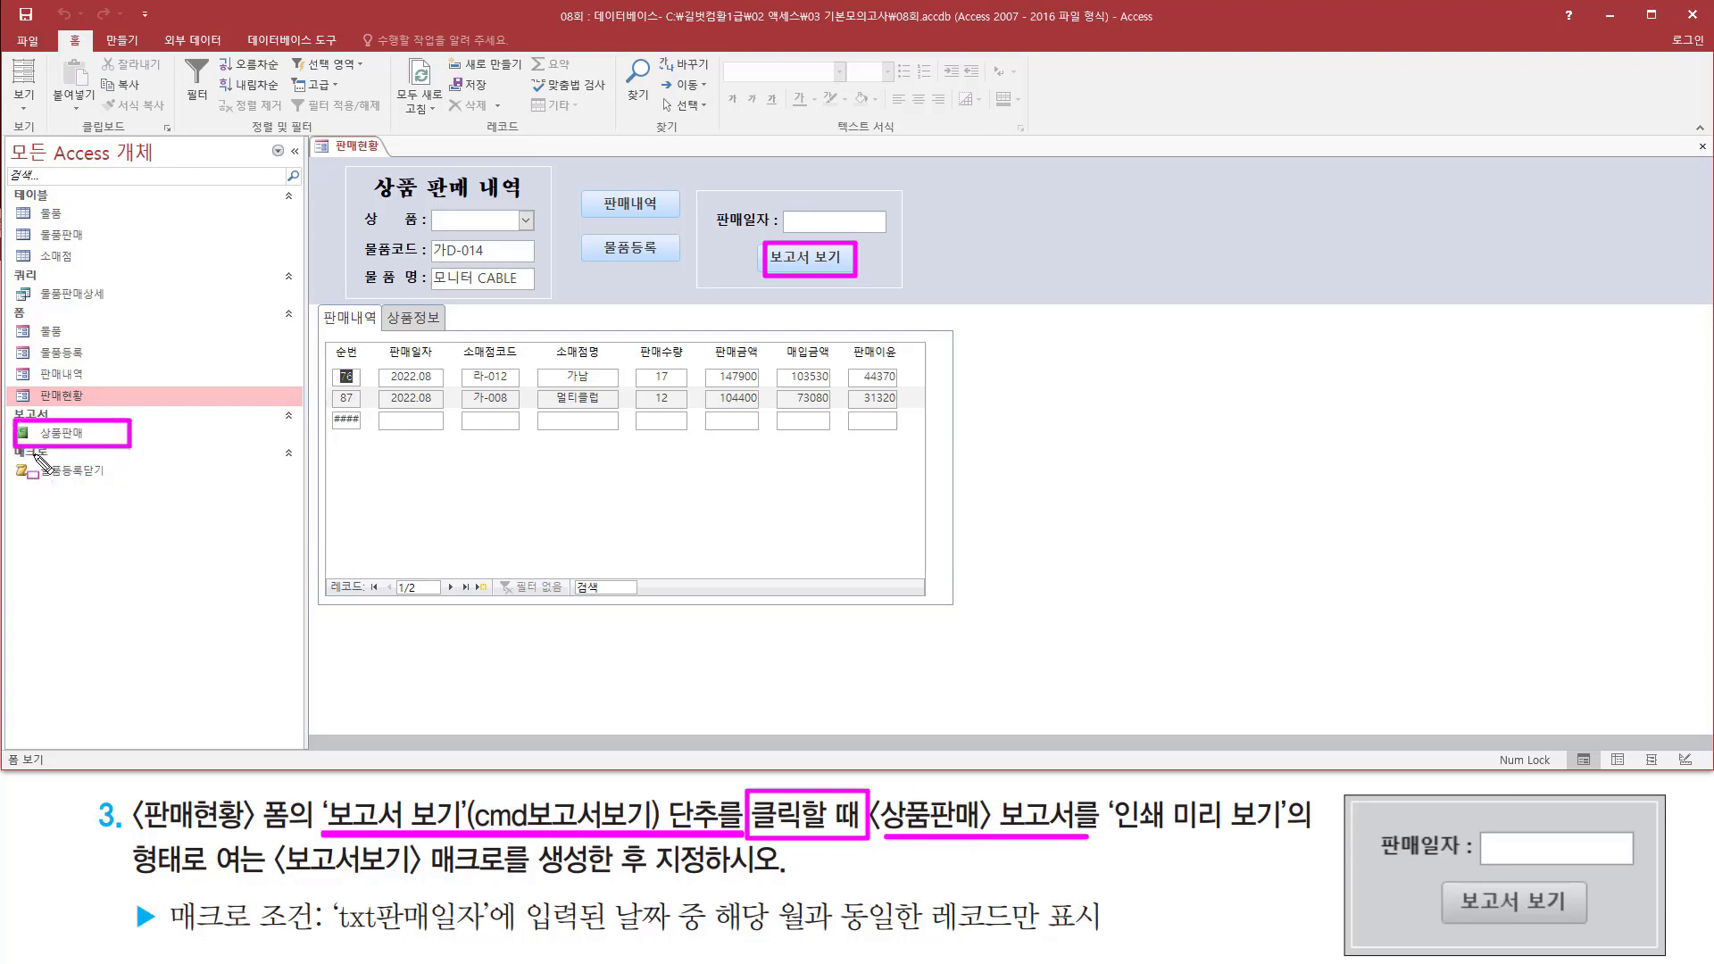
drag(1122, 830, 1286, 840)
mouse_move(370, 879)
mouse_down()
mouse_move(284, 880)
mouse_move(535, 879)
mouse_up()
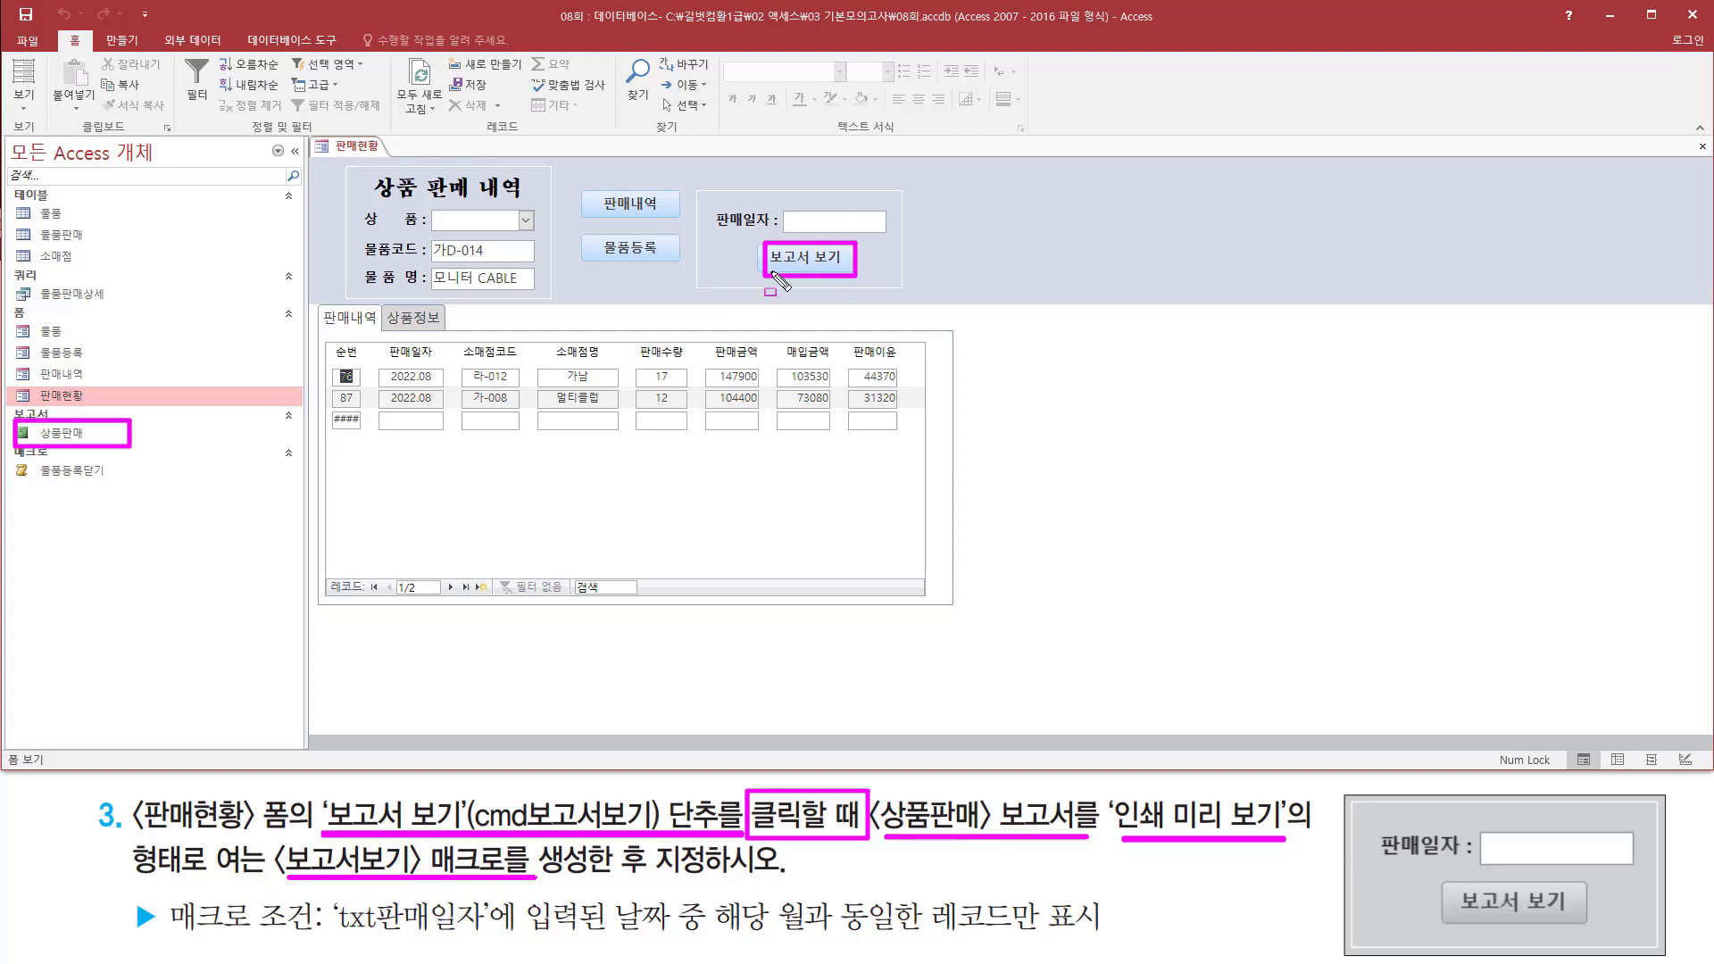
drag(771, 271, 841, 271)
key(Escape)
mouse_move(865, 784)
mouse_down()
mouse_move(1088, 841)
mouse_move(1304, 838)
mouse_up()
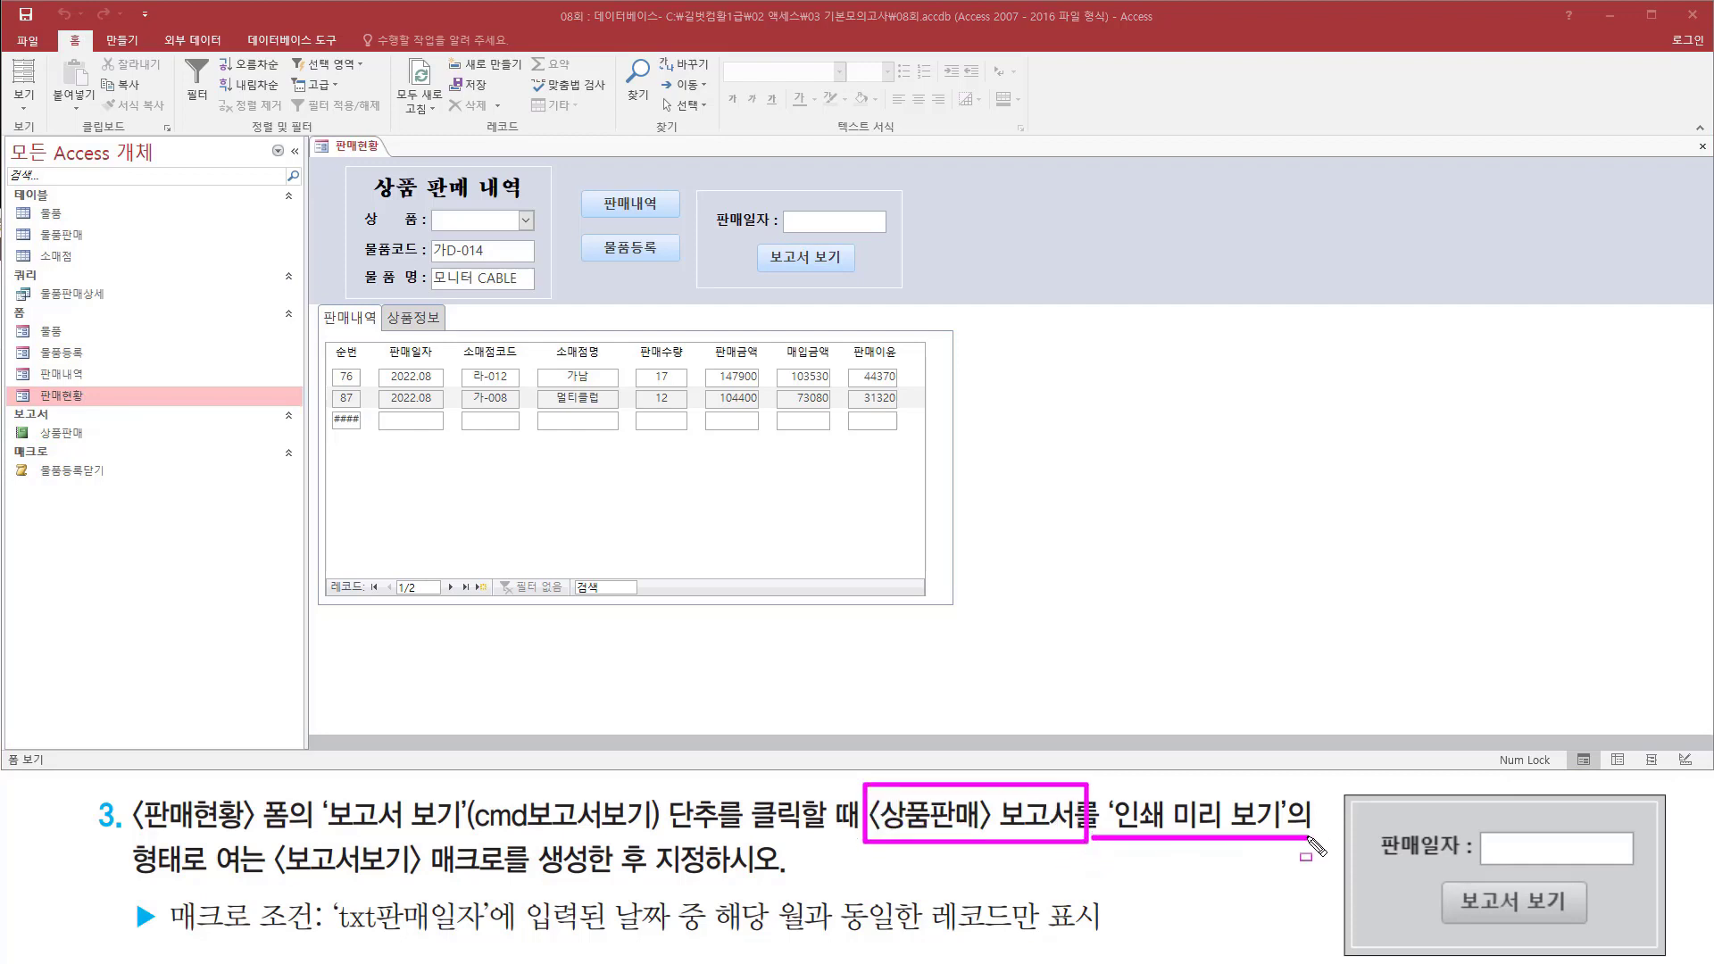
mouse_move(161, 893)
mouse_down()
mouse_move(308, 961)
mouse_move(321, 943)
mouse_move(475, 933)
mouse_up()
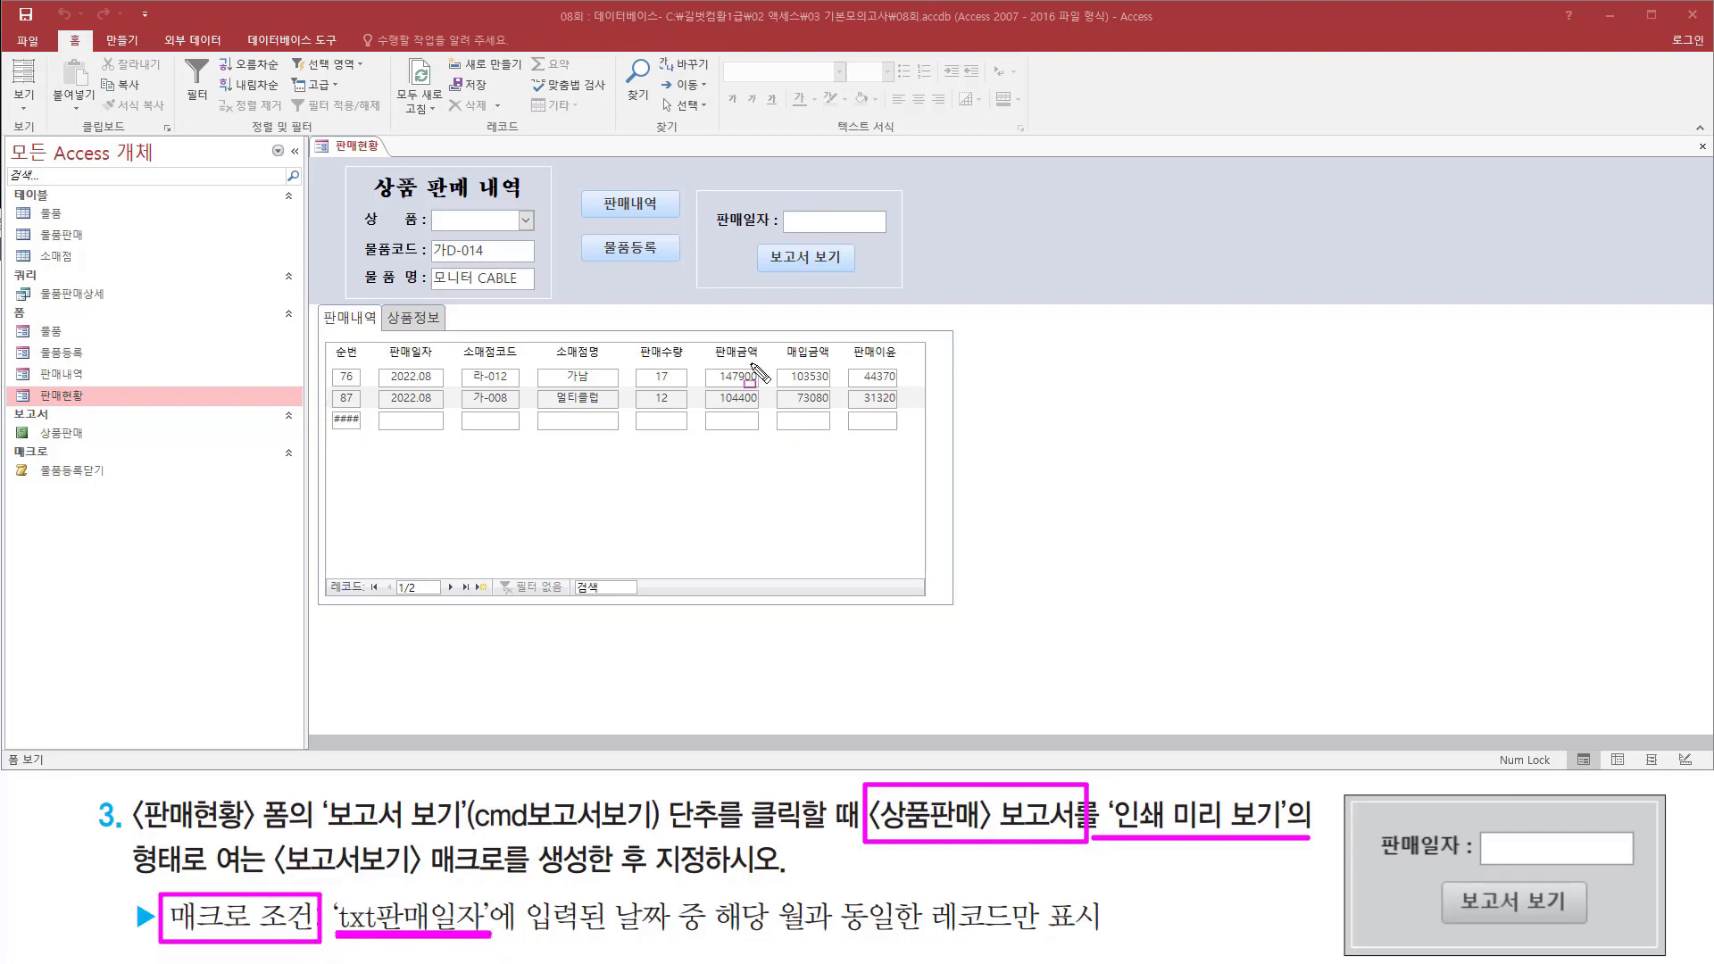
drag(782, 206, 891, 237)
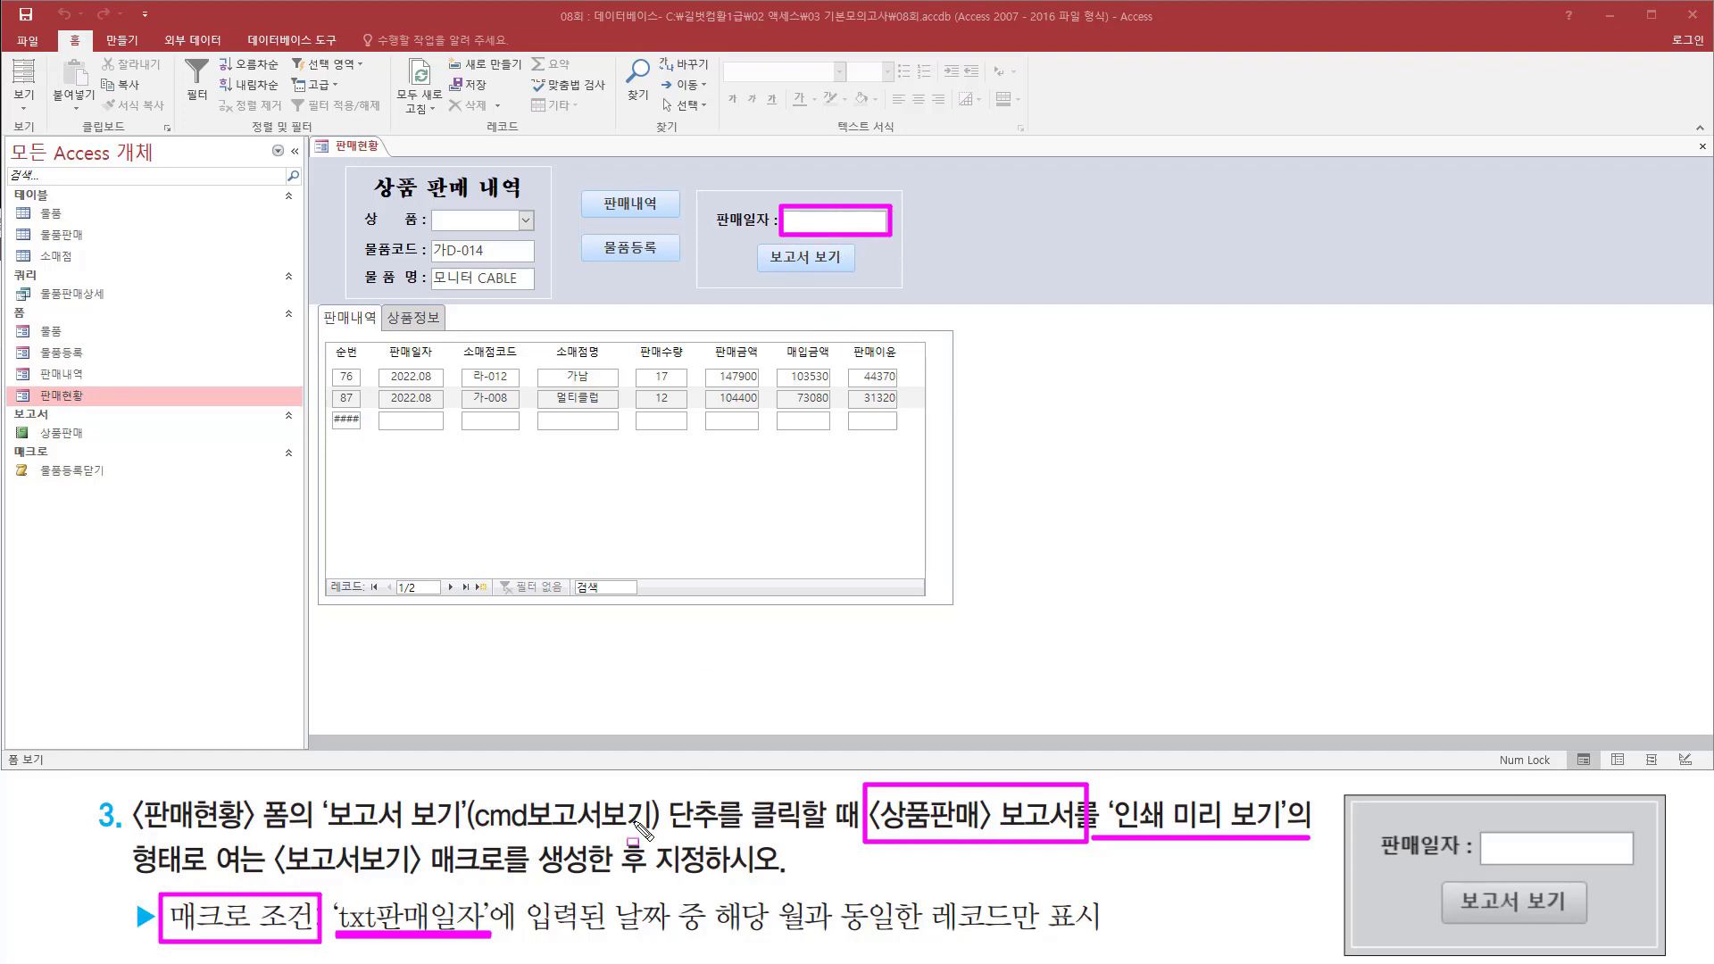
drag(522, 935, 706, 935)
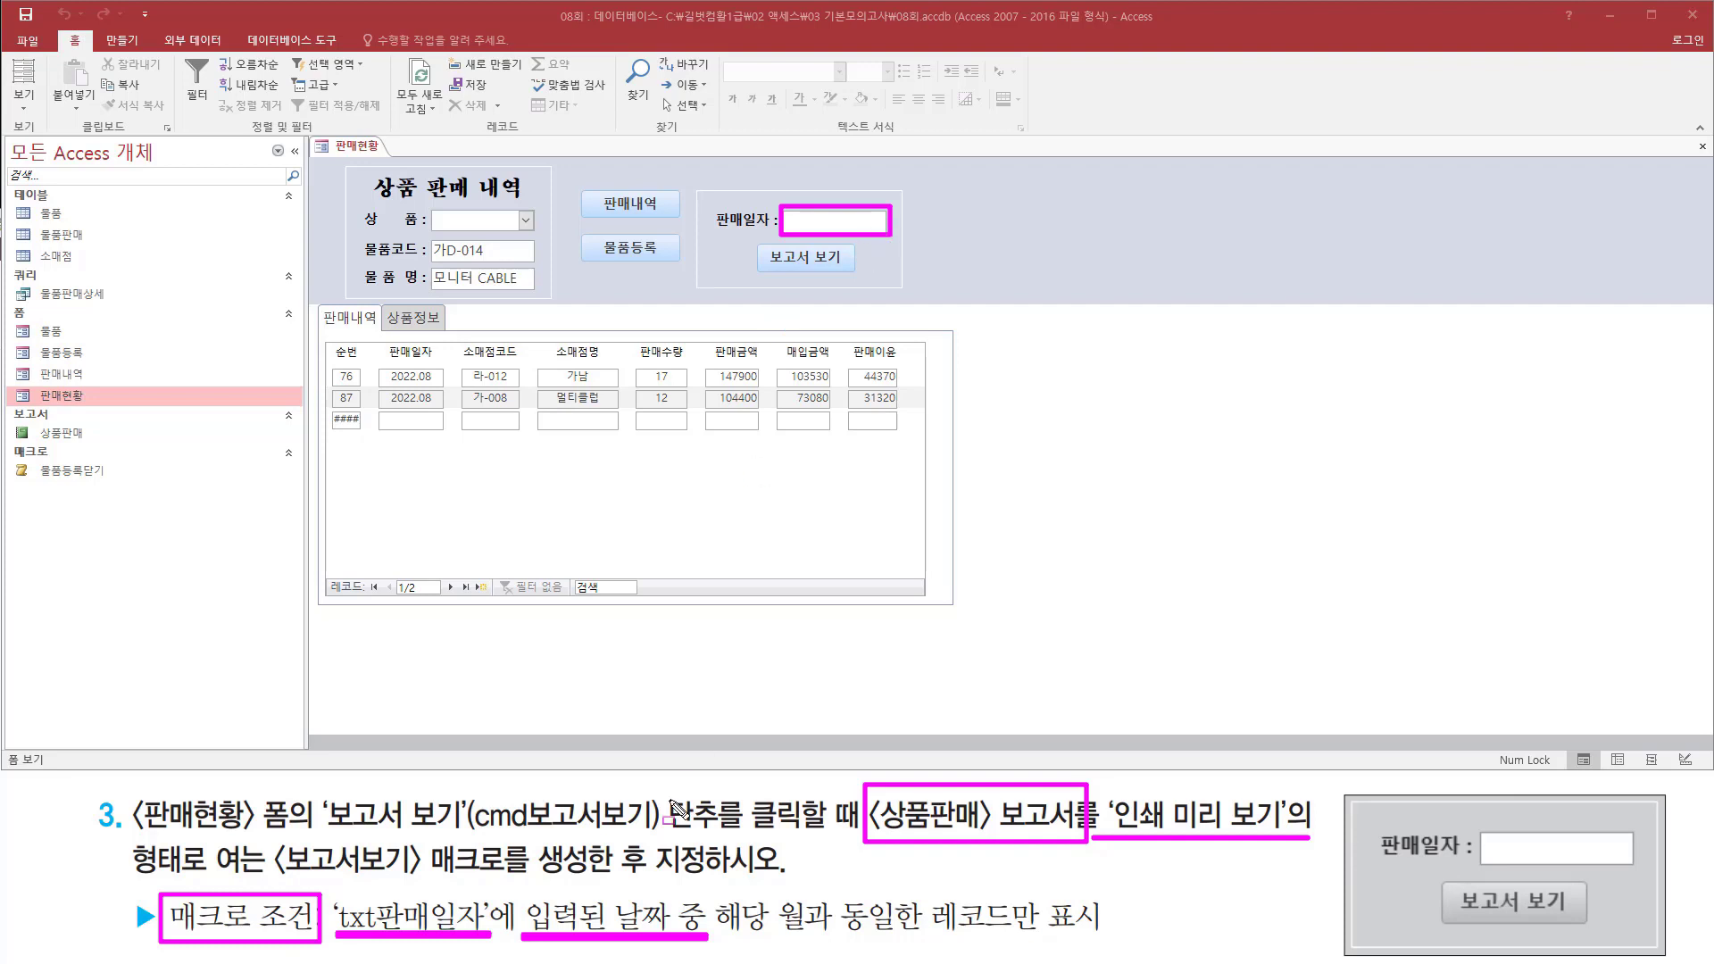
mouse_move(716, 886)
mouse_down()
mouse_move(809, 950)
mouse_move(1108, 940)
mouse_up()
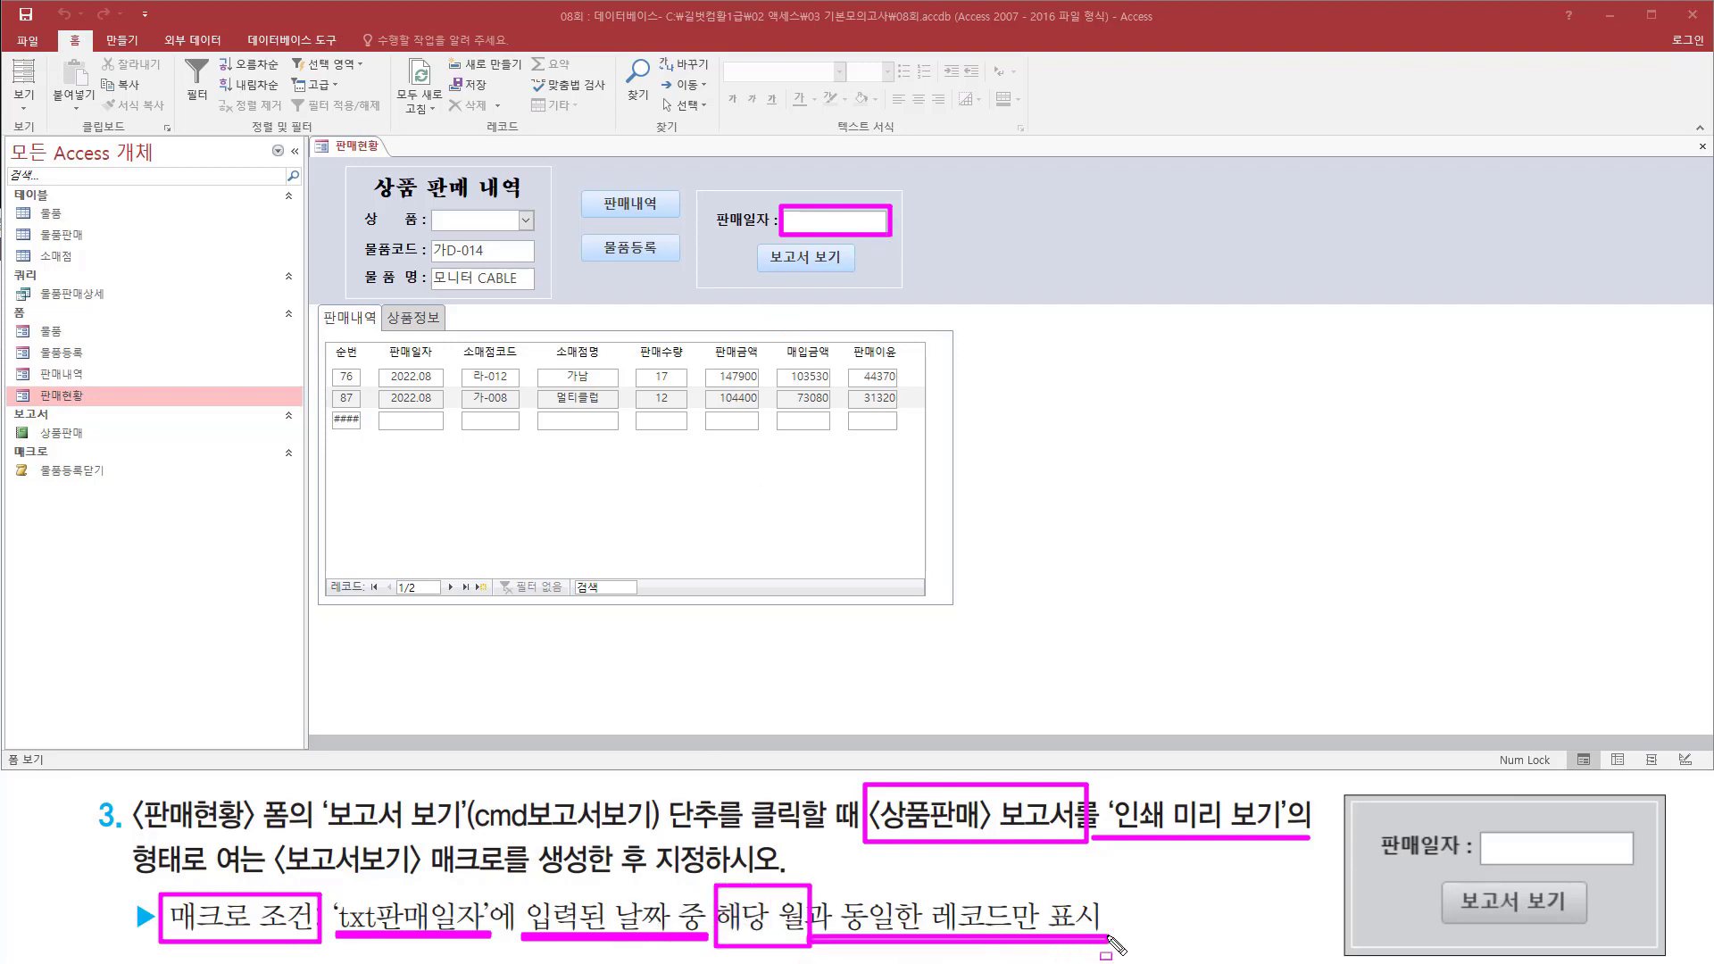
key(Escape)
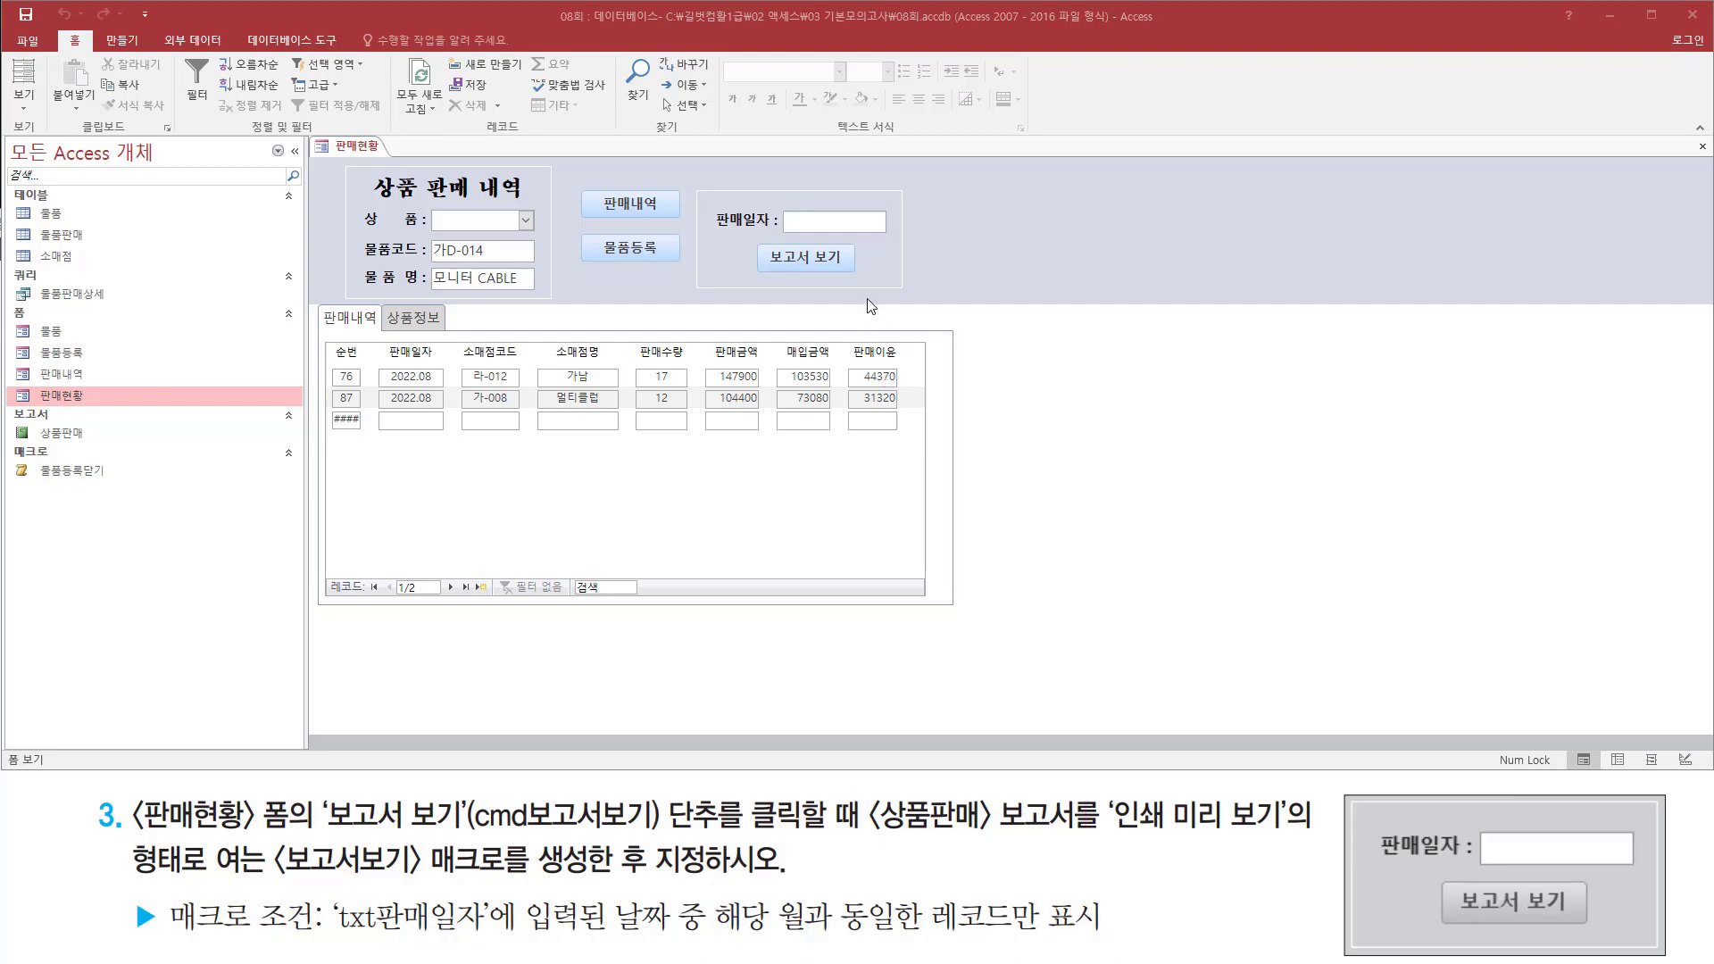
drag(790, 230, 875, 230)
key(Escape)
Open the 상품판매 report in print preview and examine its 판매일자 column against the macro's month condition.
click(65, 434)
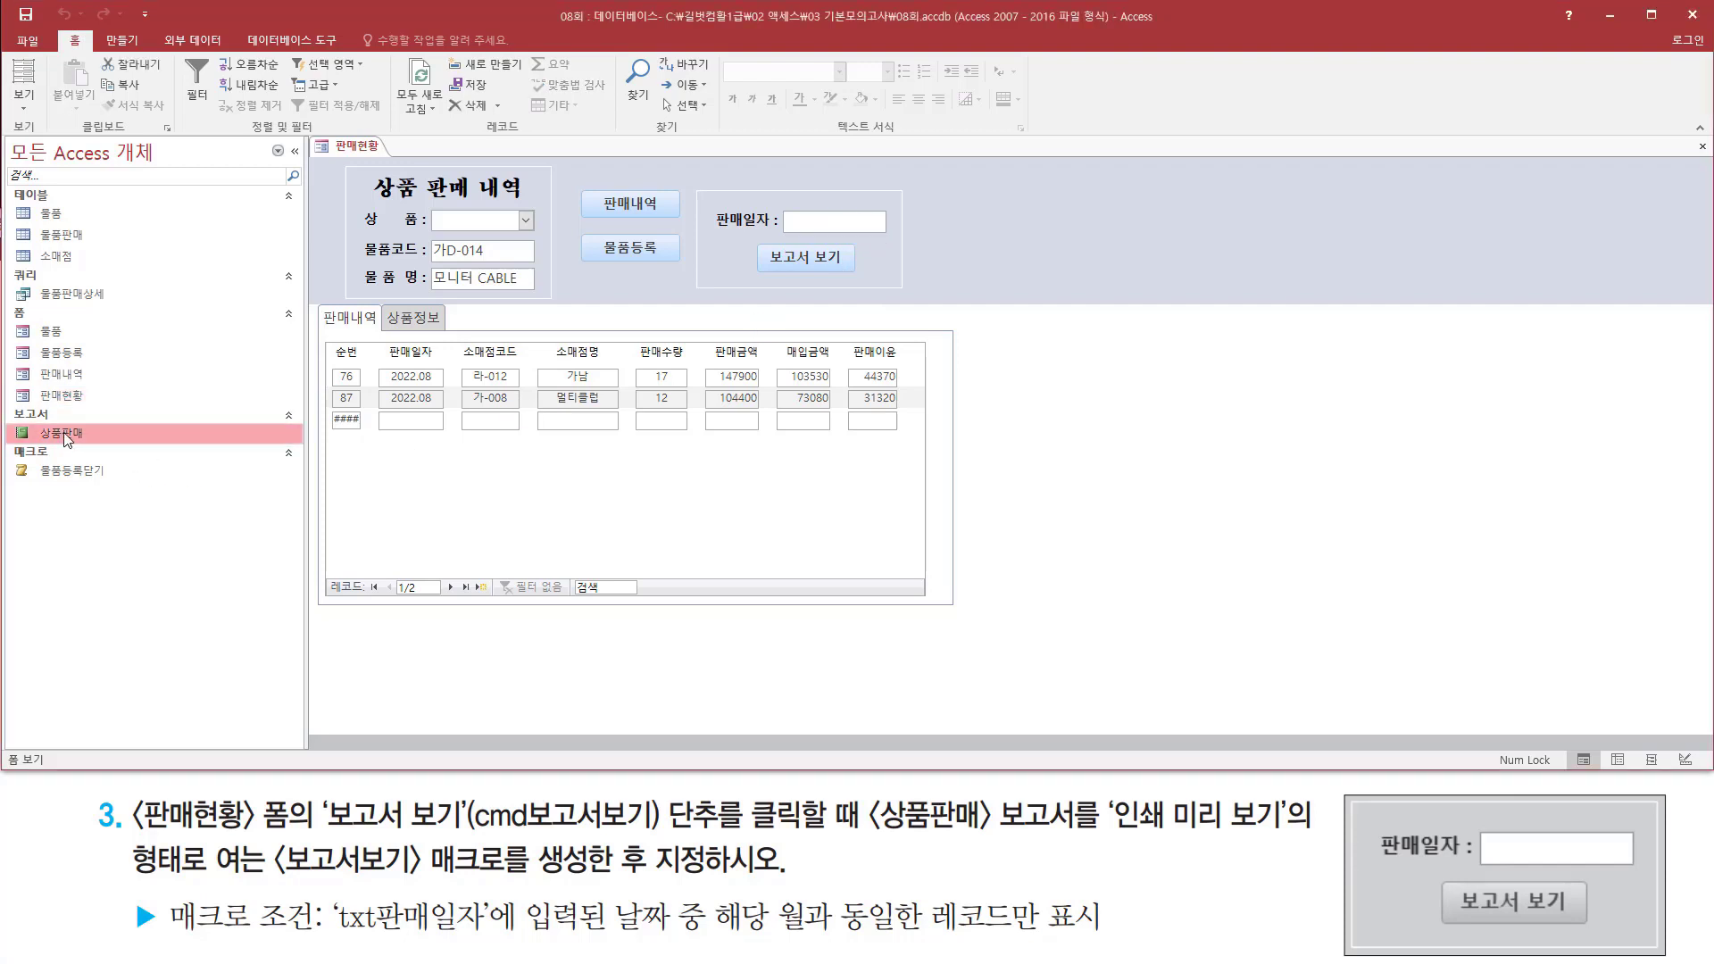
click(920, 262)
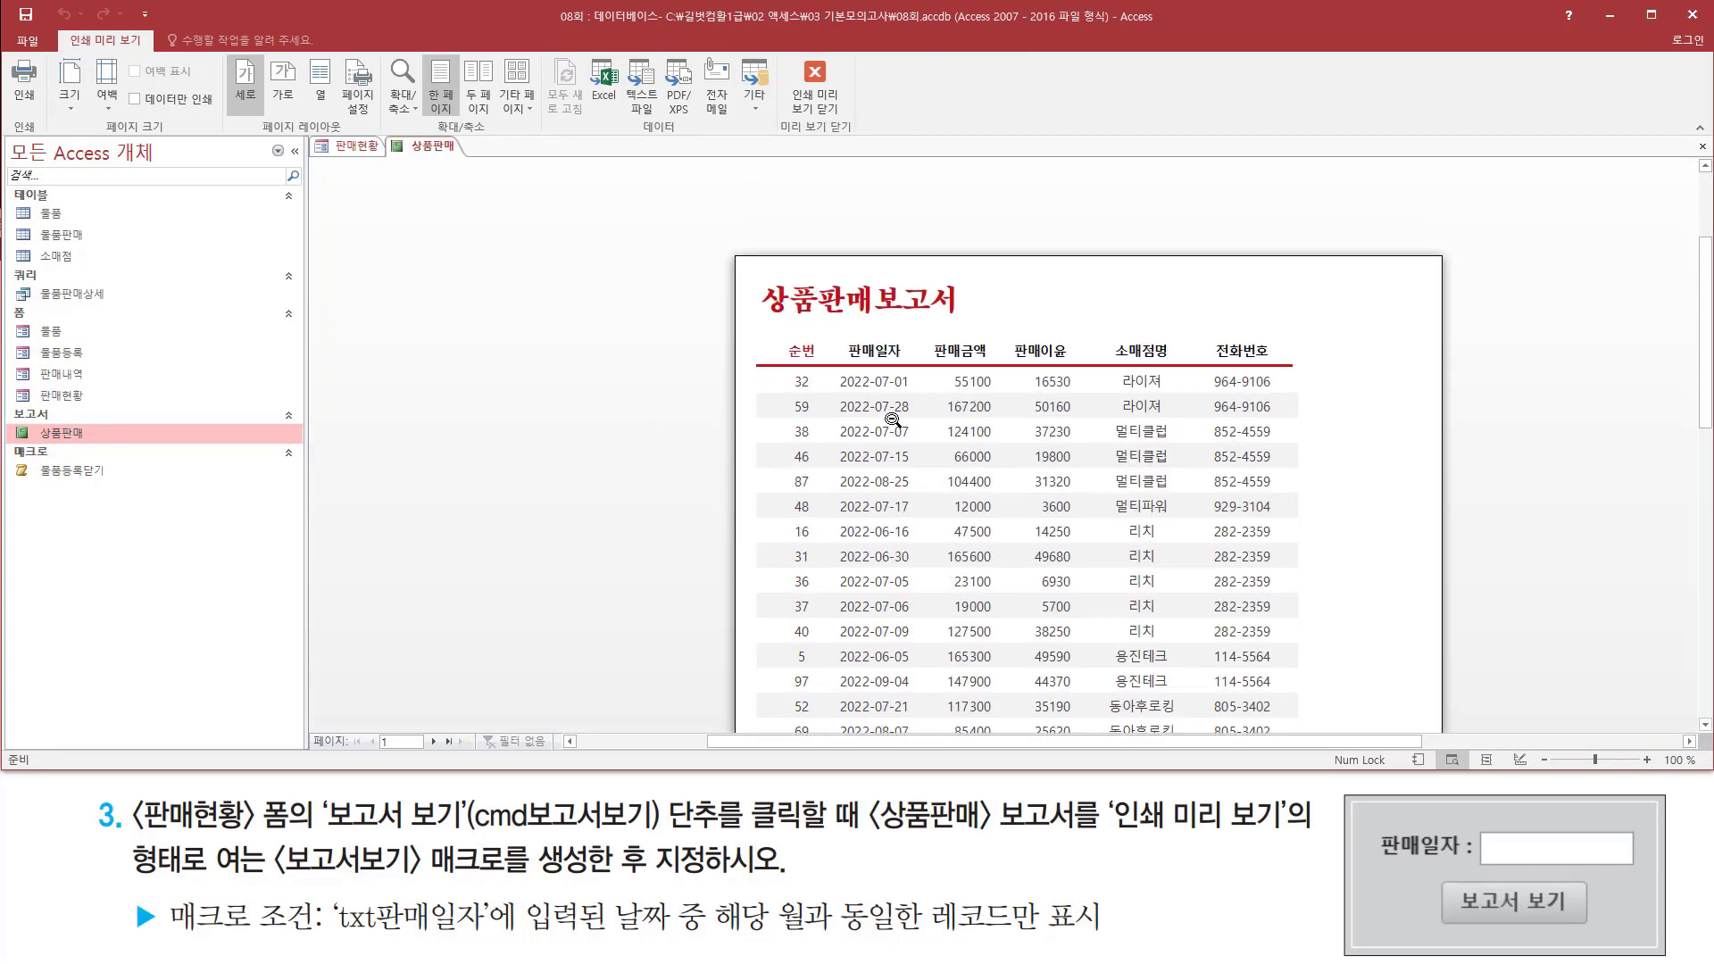
mouse_move(827, 330)
mouse_down()
mouse_move(880, 610)
mouse_move(921, 671)
mouse_up()
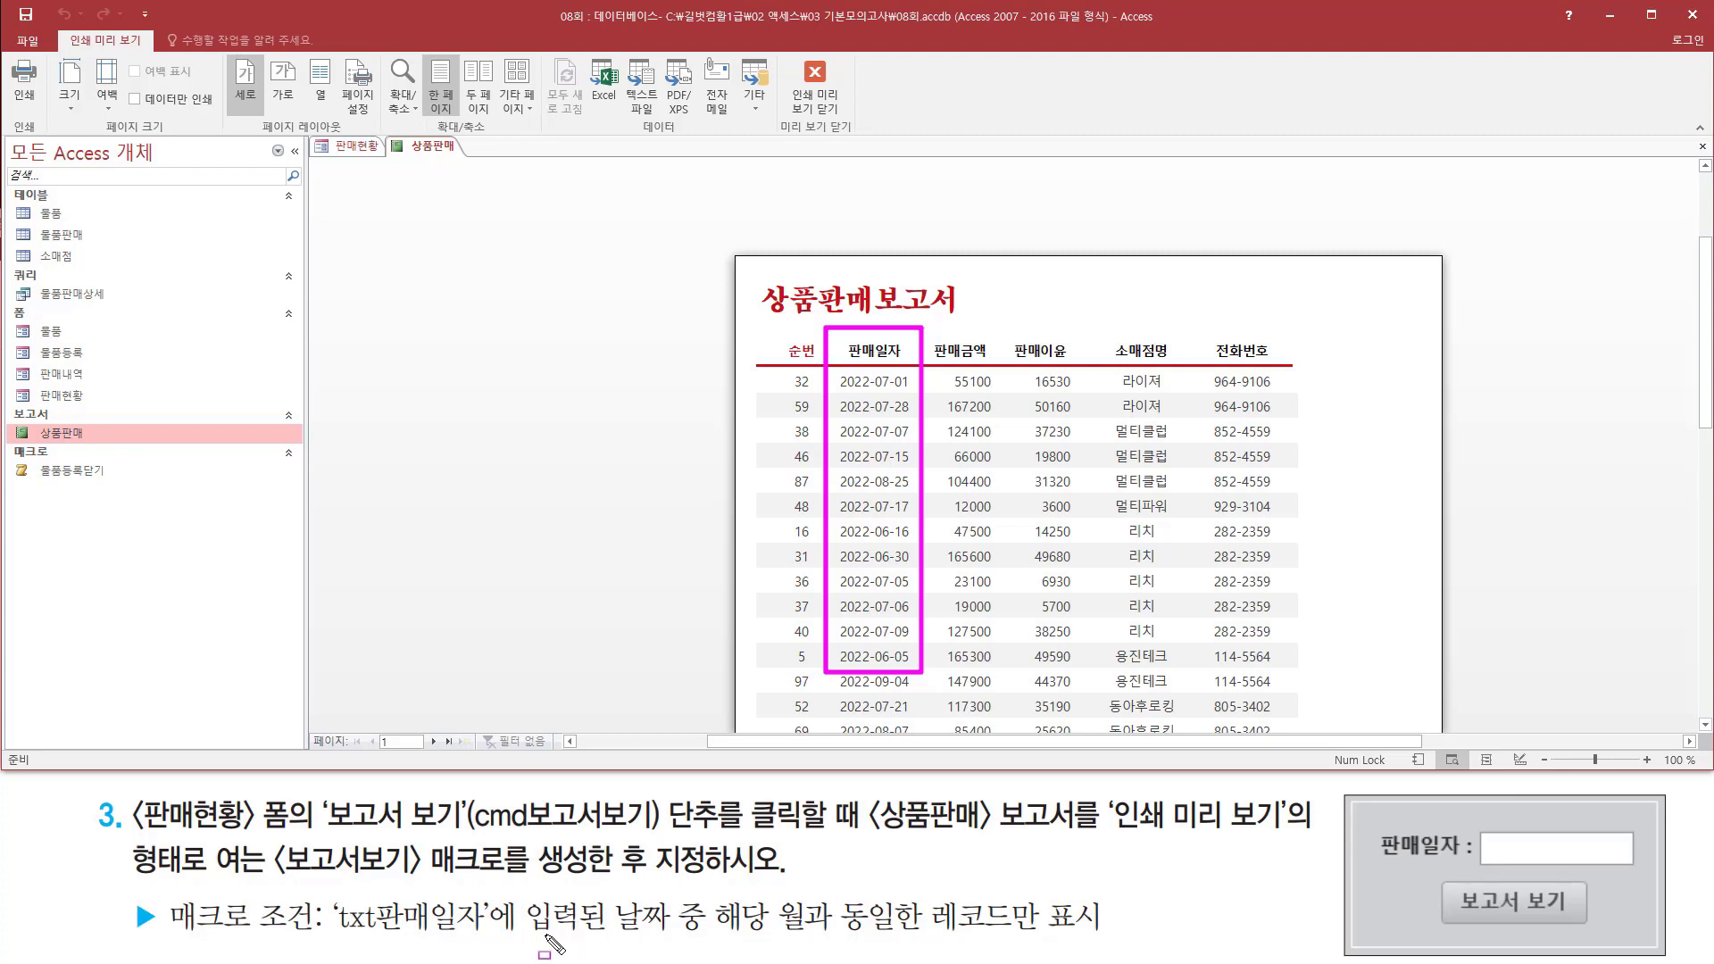
mouse_move(546, 935)
mouse_down()
mouse_move(516, 934)
mouse_move(678, 936)
mouse_move(722, 893)
mouse_move(766, 938)
mouse_move(830, 949)
mouse_move(1102, 934)
mouse_up()
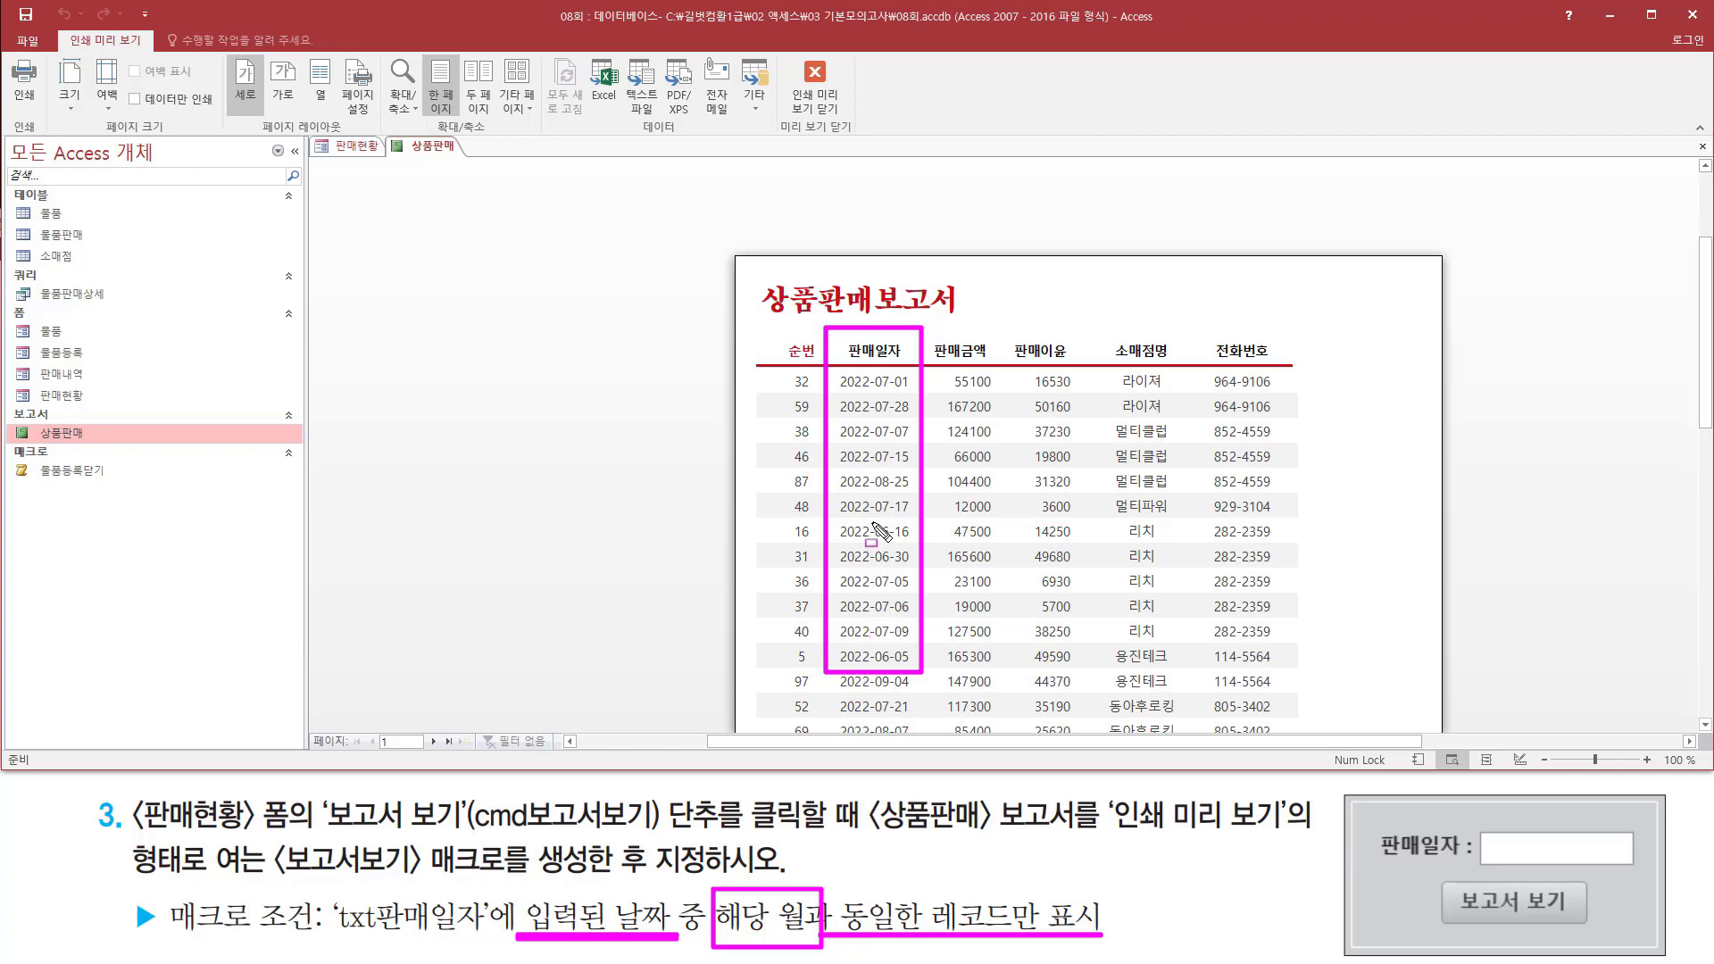
key(Escape)
drag(838, 369, 914, 716)
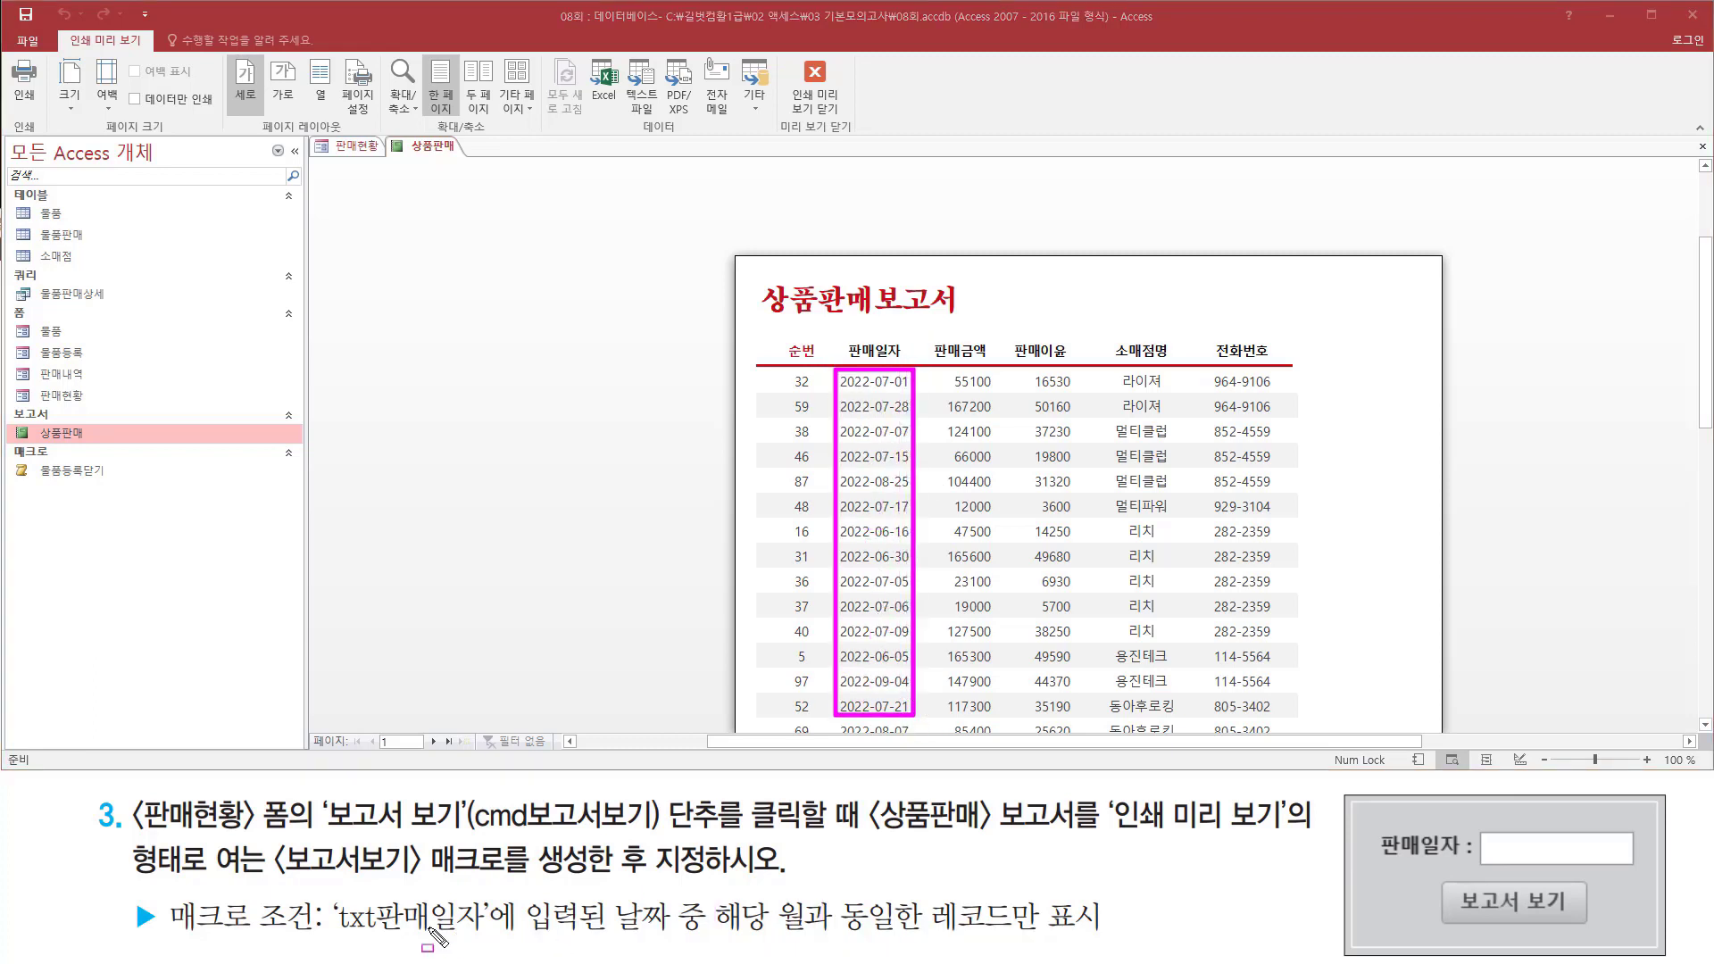
drag(334, 936, 482, 936)
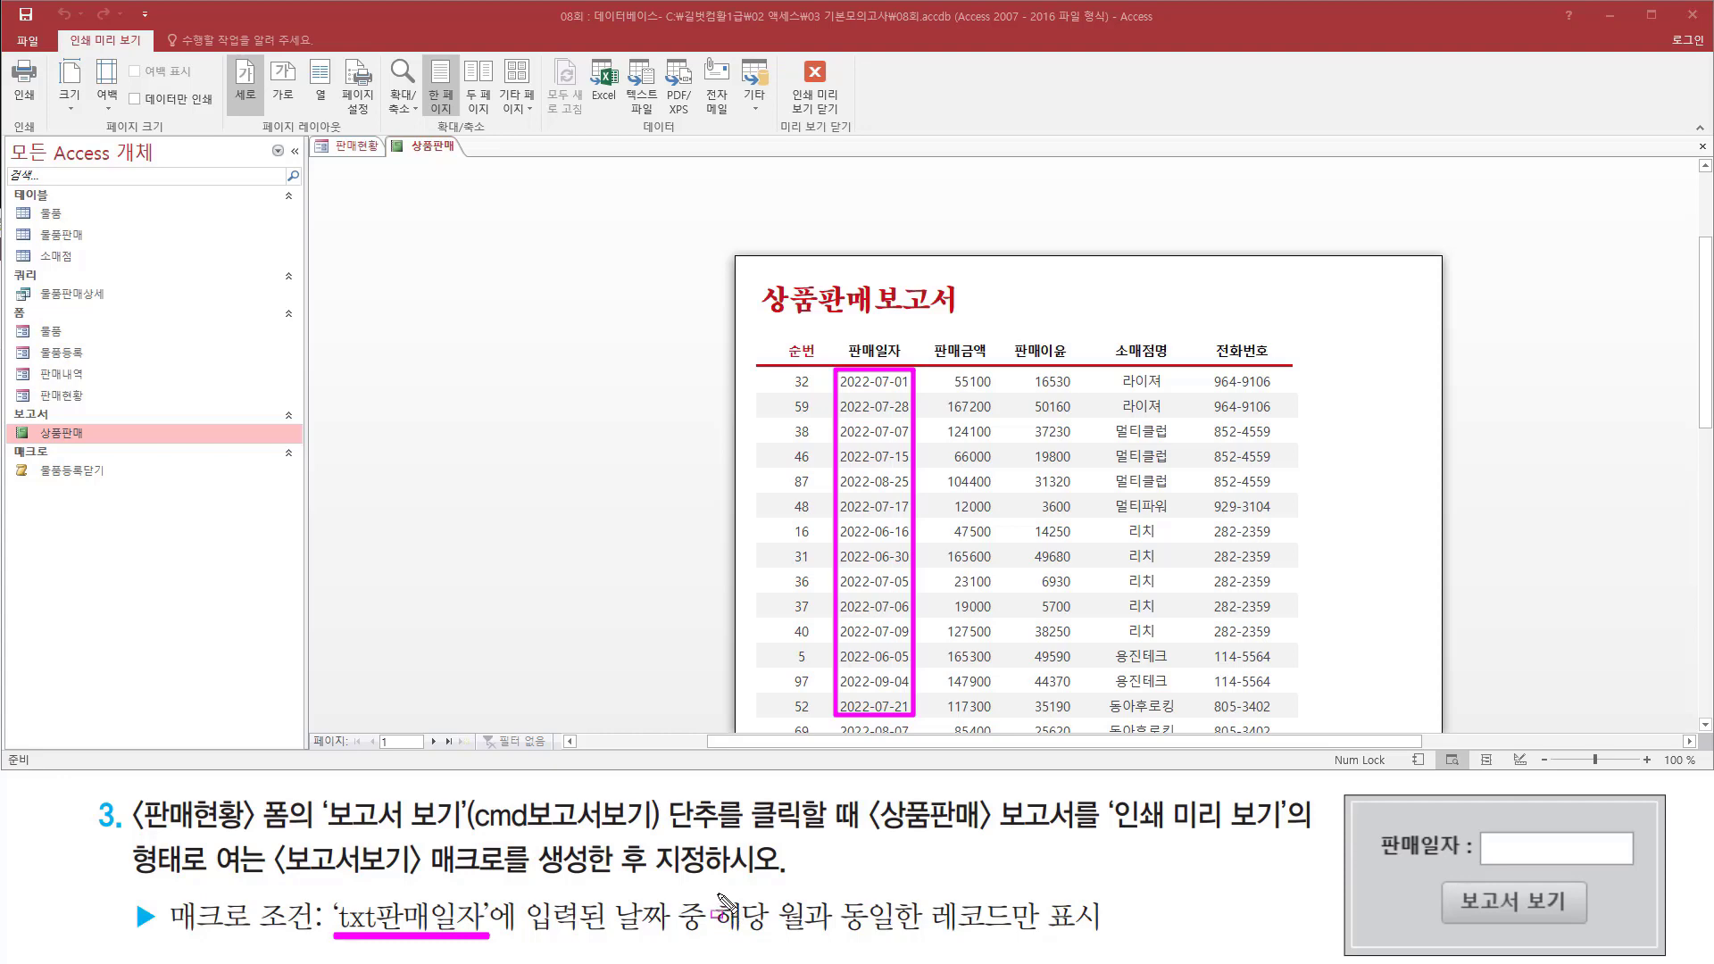
mouse_move(719, 893)
mouse_down()
mouse_move(820, 955)
mouse_move(808, 939)
mouse_move(920, 939)
mouse_up()
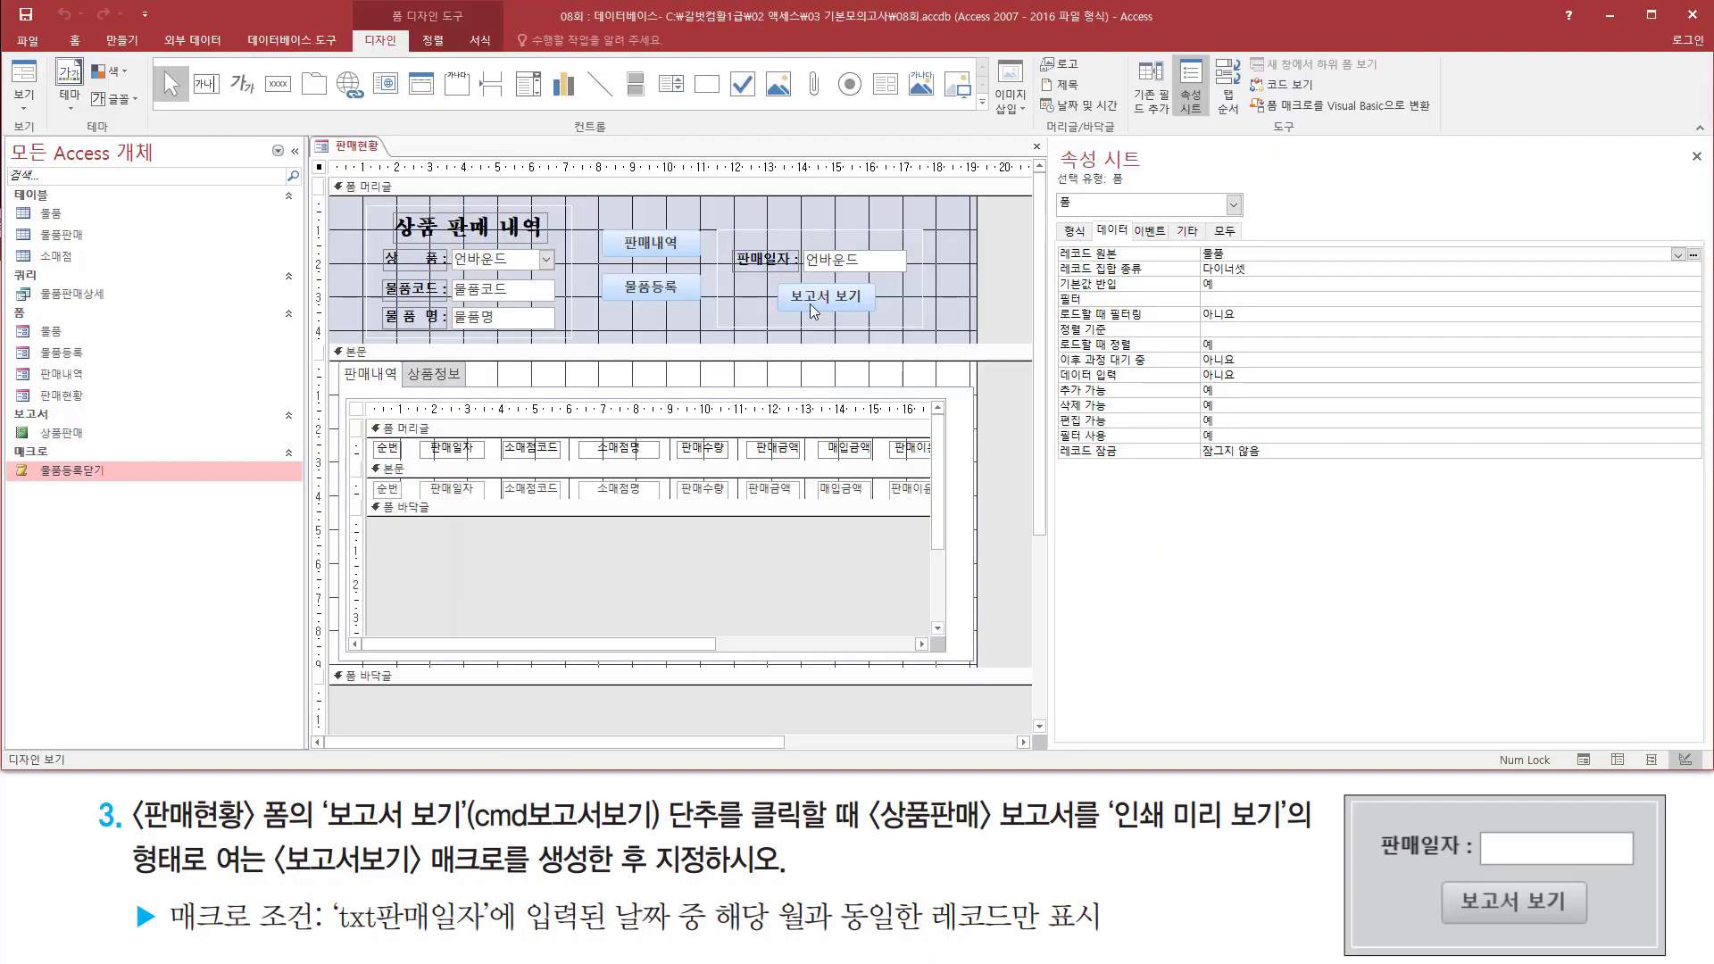
Check the control names of the 보고서 보기 button and the 판매일자 text box in the 판매현황 form's design.
click(820, 302)
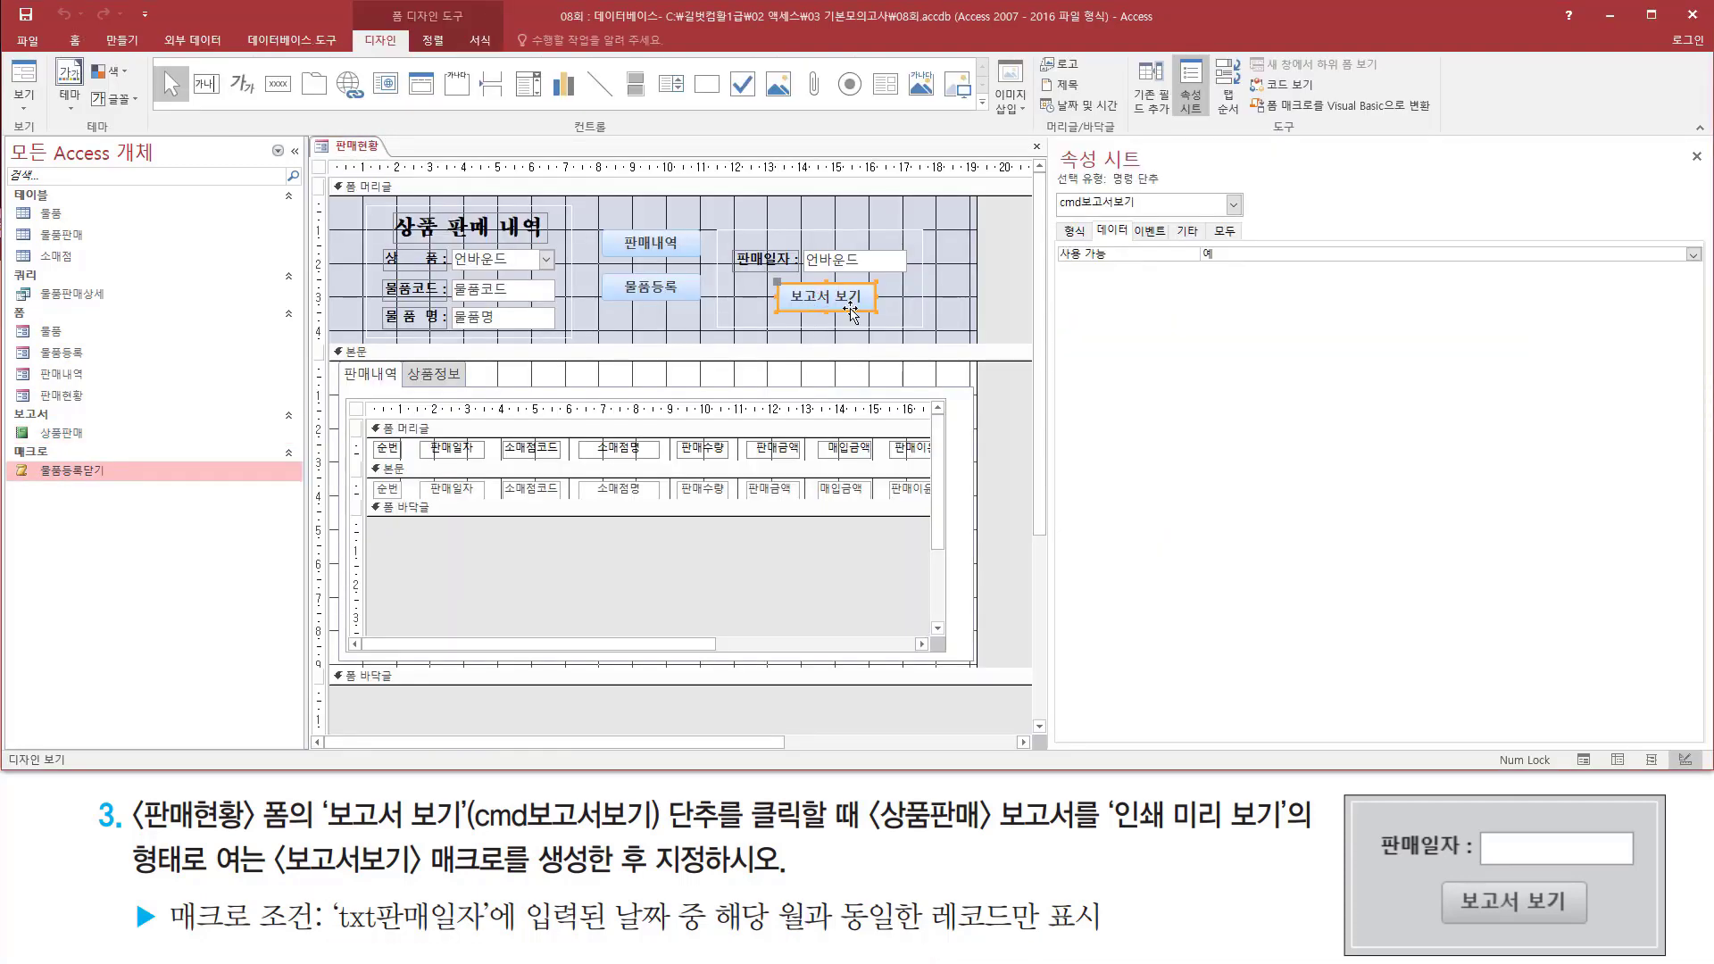
drag(1060, 214, 1141, 214)
drag(470, 835, 653, 835)
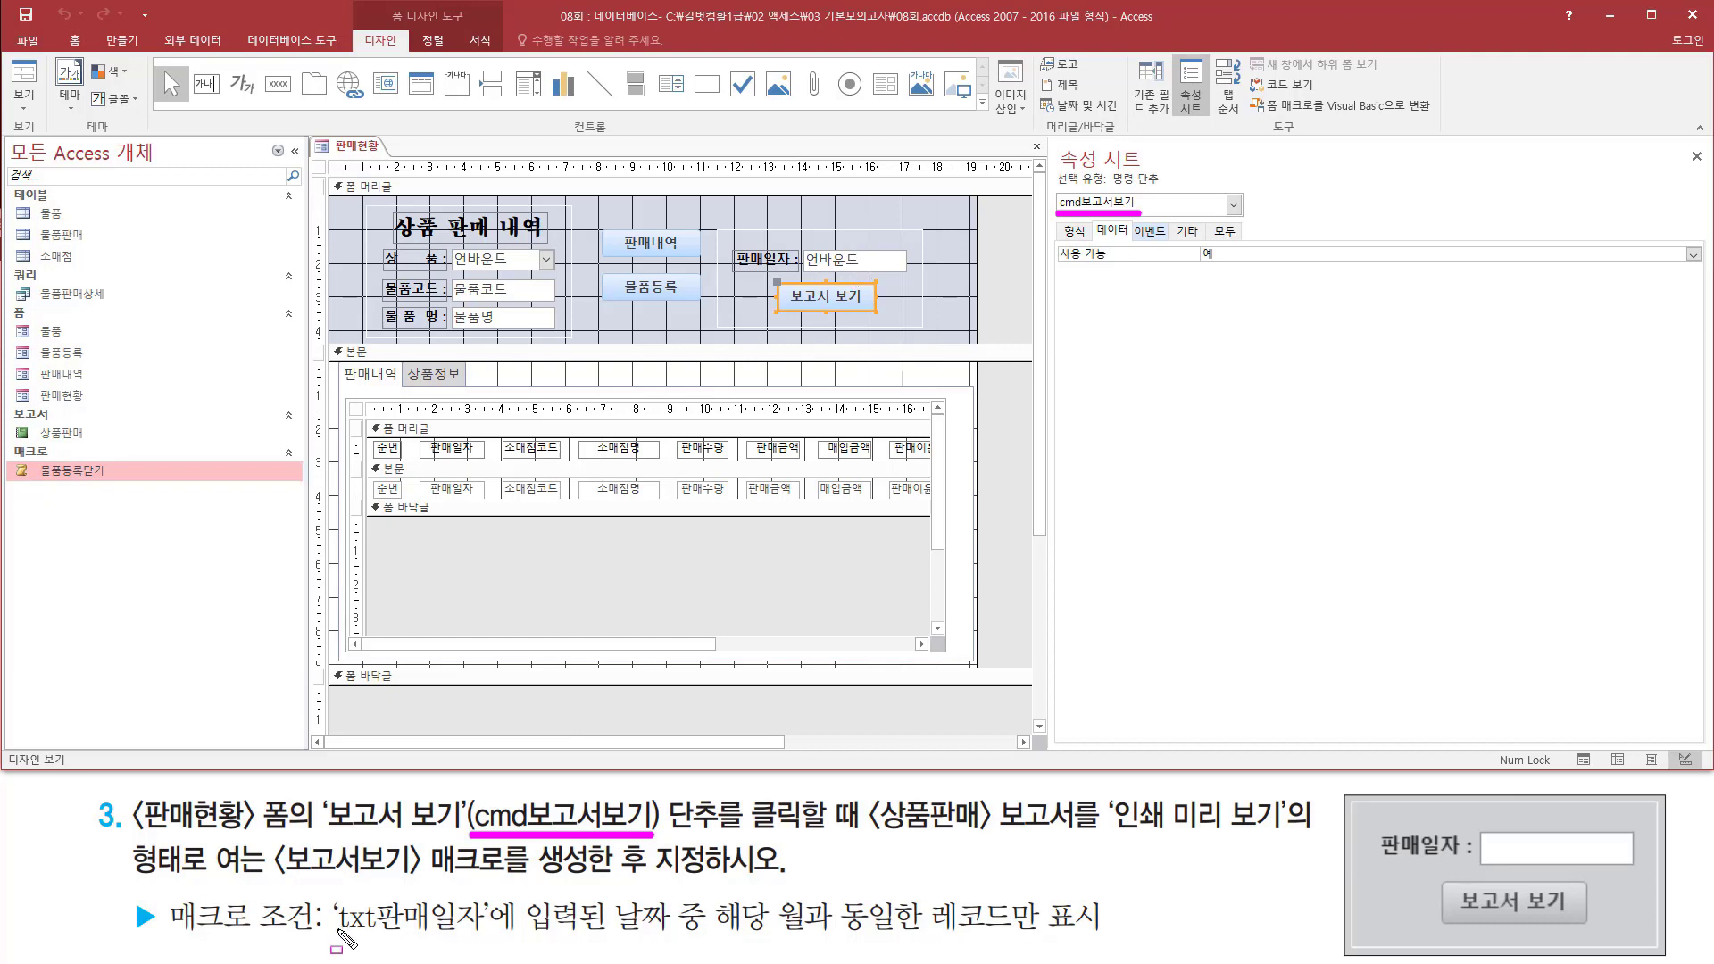
drag(329, 942, 487, 942)
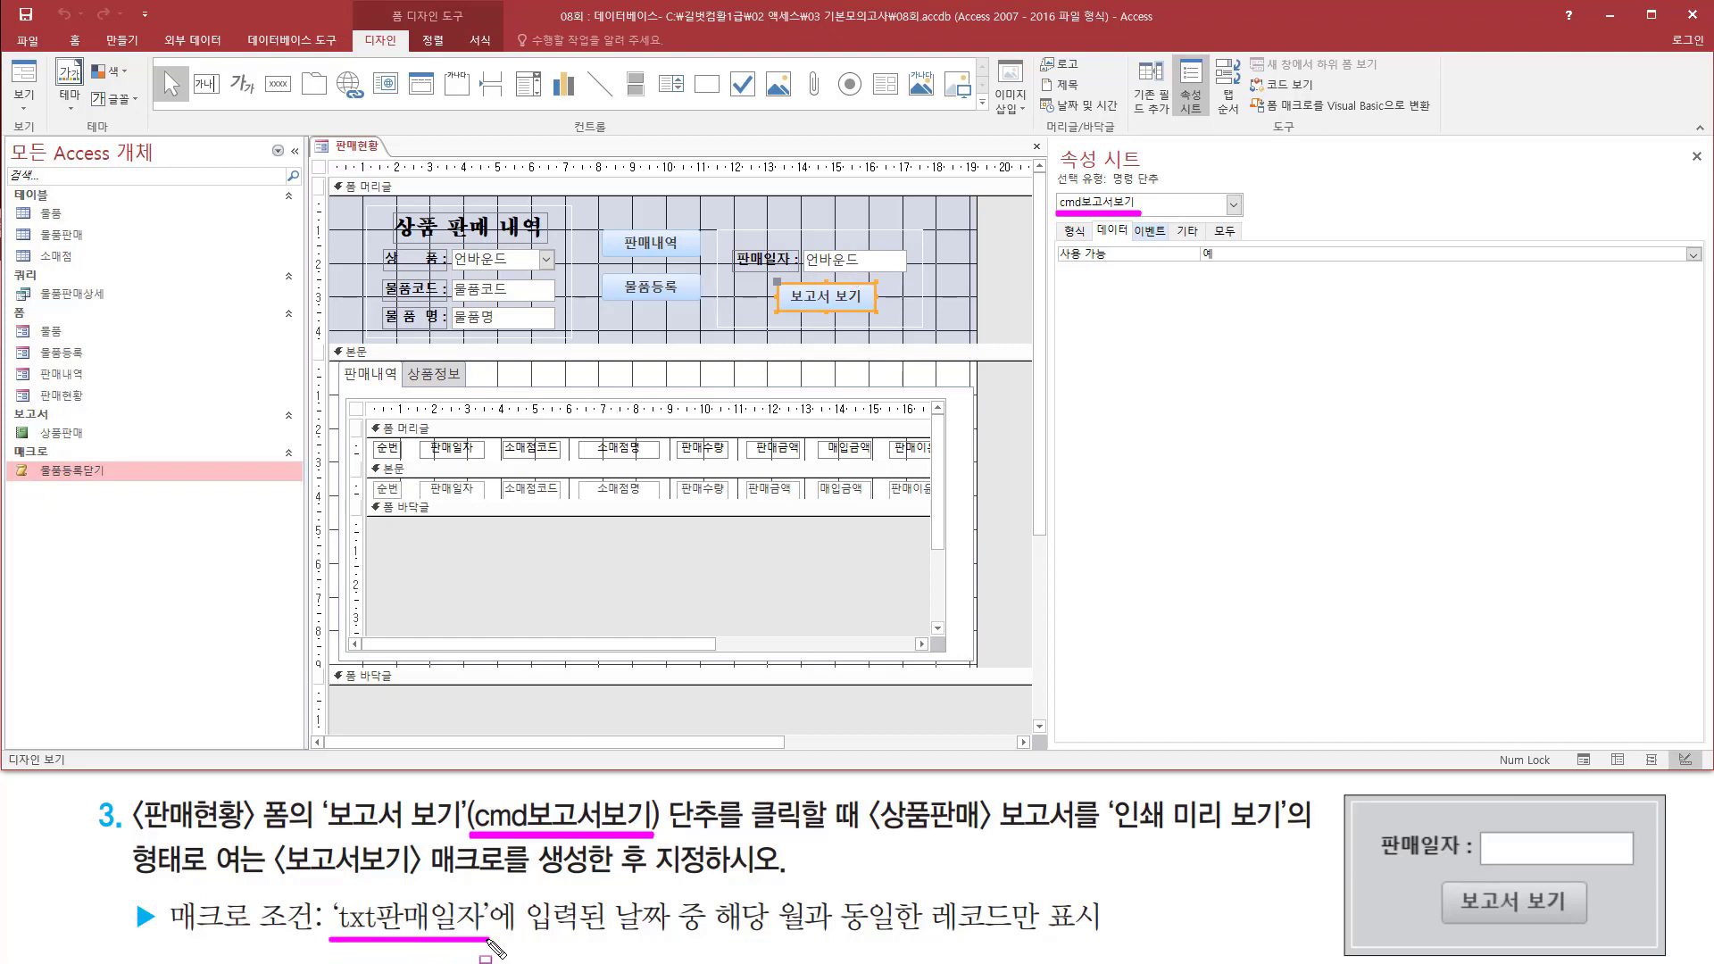
click(865, 264)
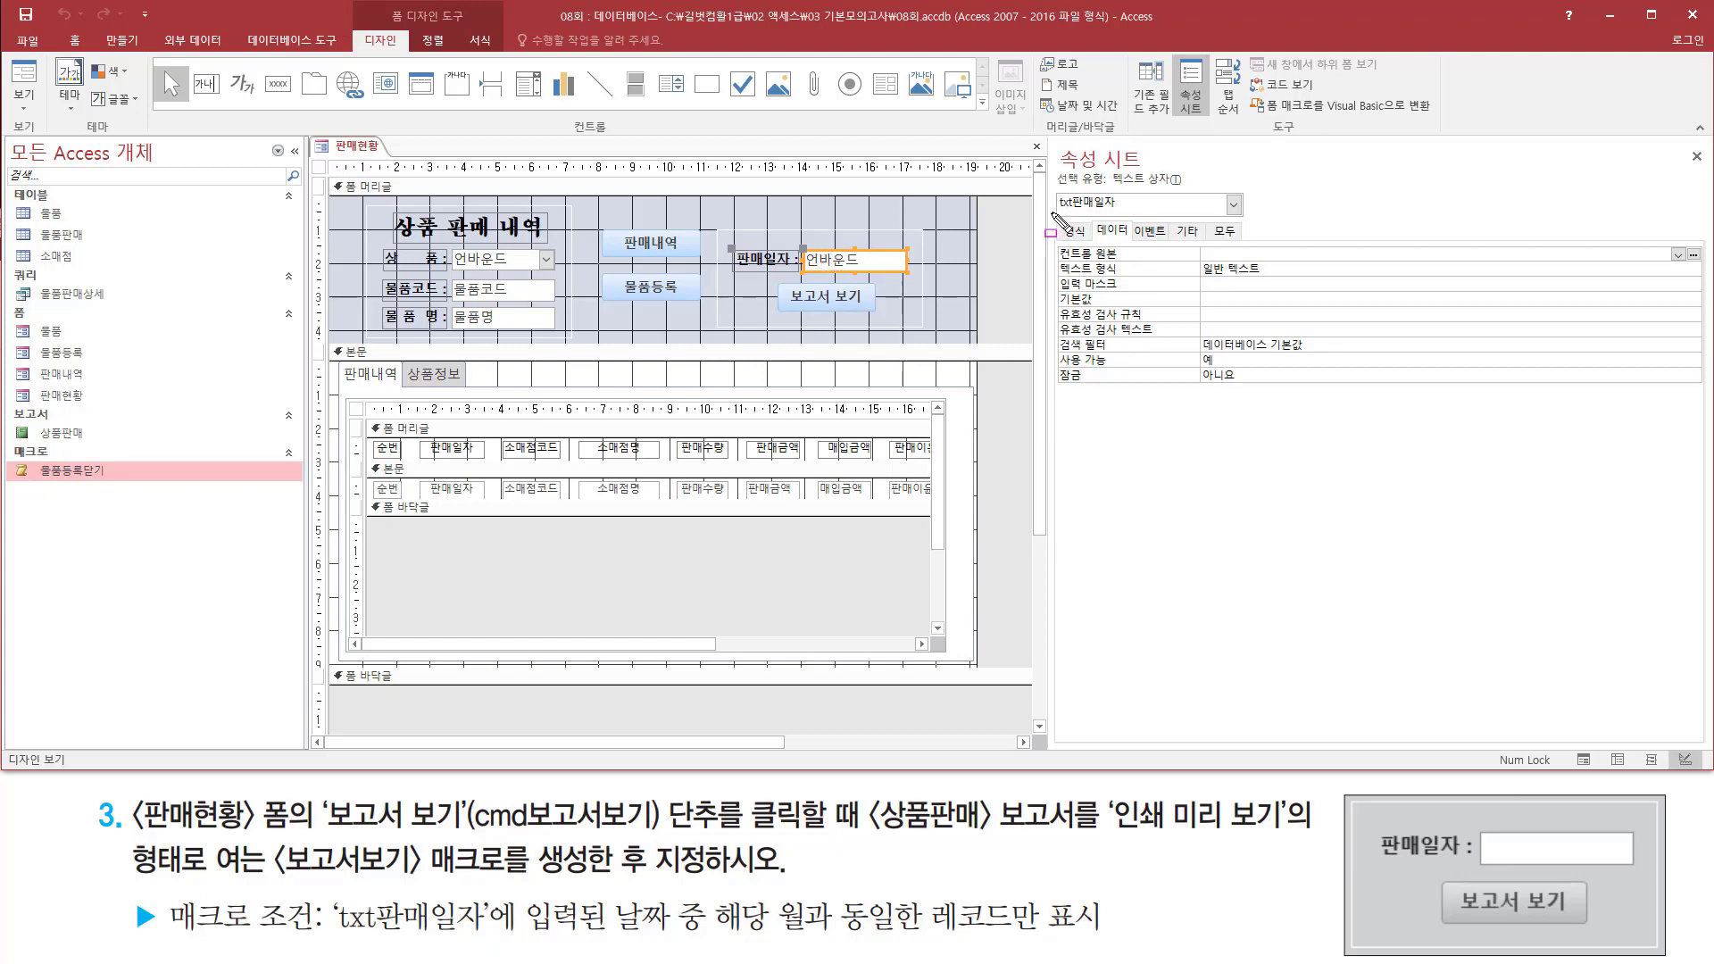
mouse_move(1053, 212)
mouse_down()
mouse_move(1127, 212)
mouse_move(1134, 197)
mouse_up()
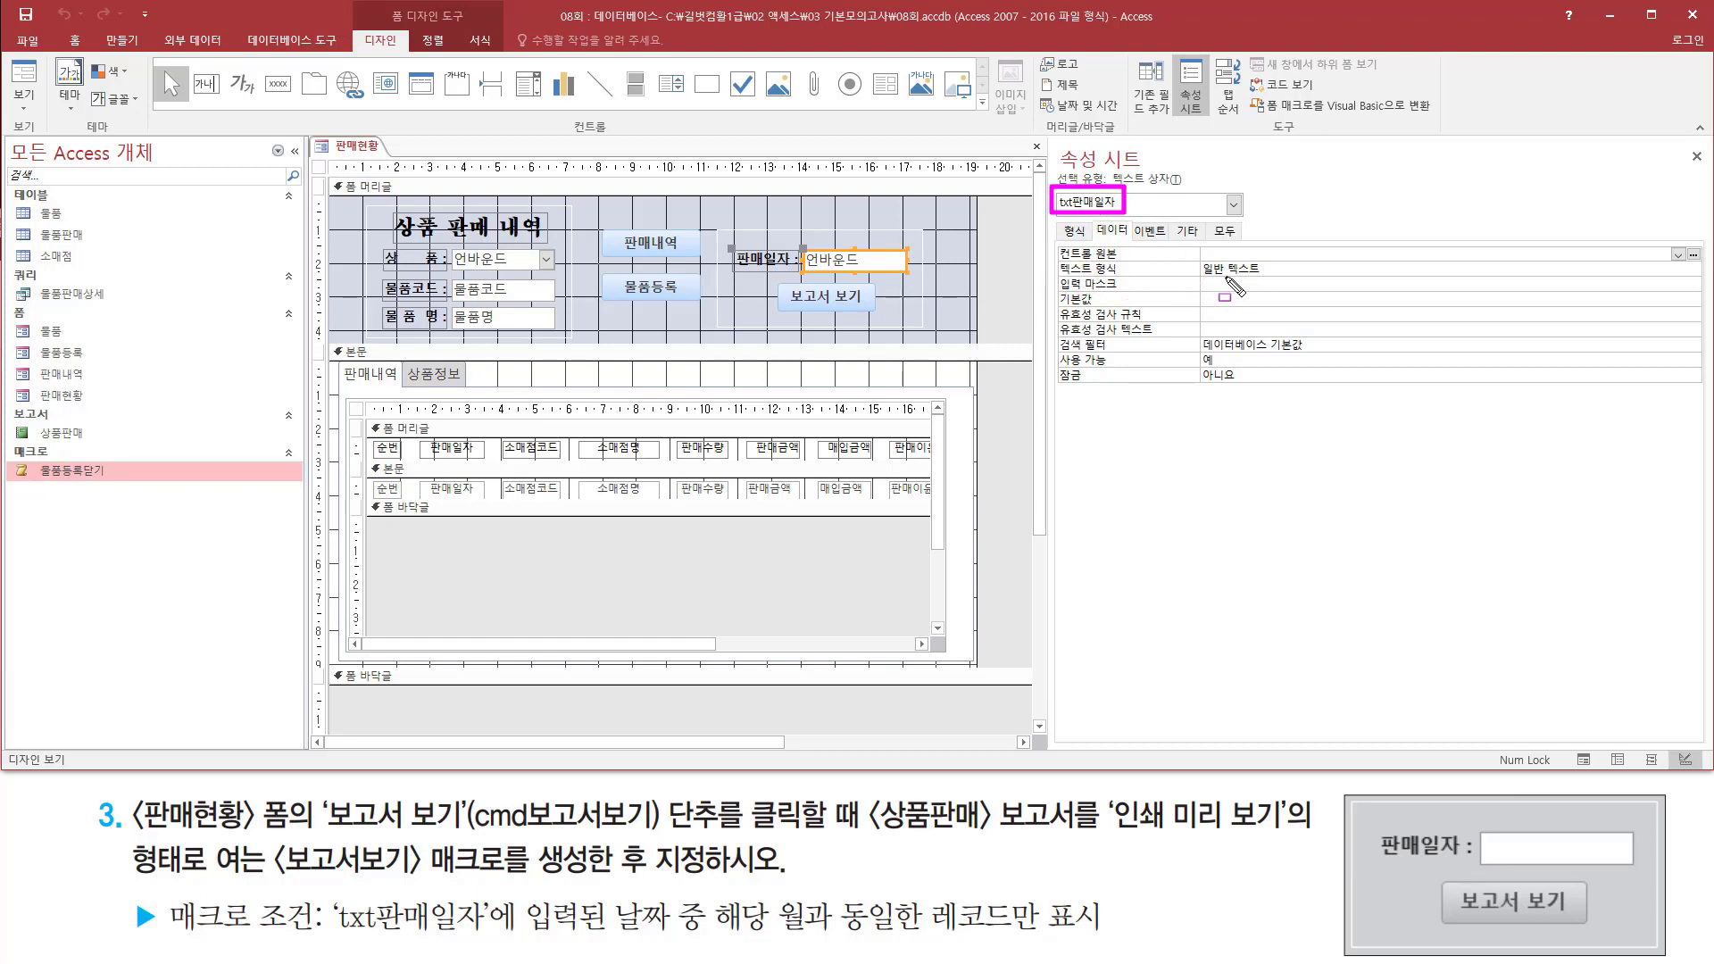
drag(1203, 279, 1266, 279)
mouse_move(807, 250)
mouse_down()
mouse_move(880, 272)
mouse_move(901, 252)
mouse_up()
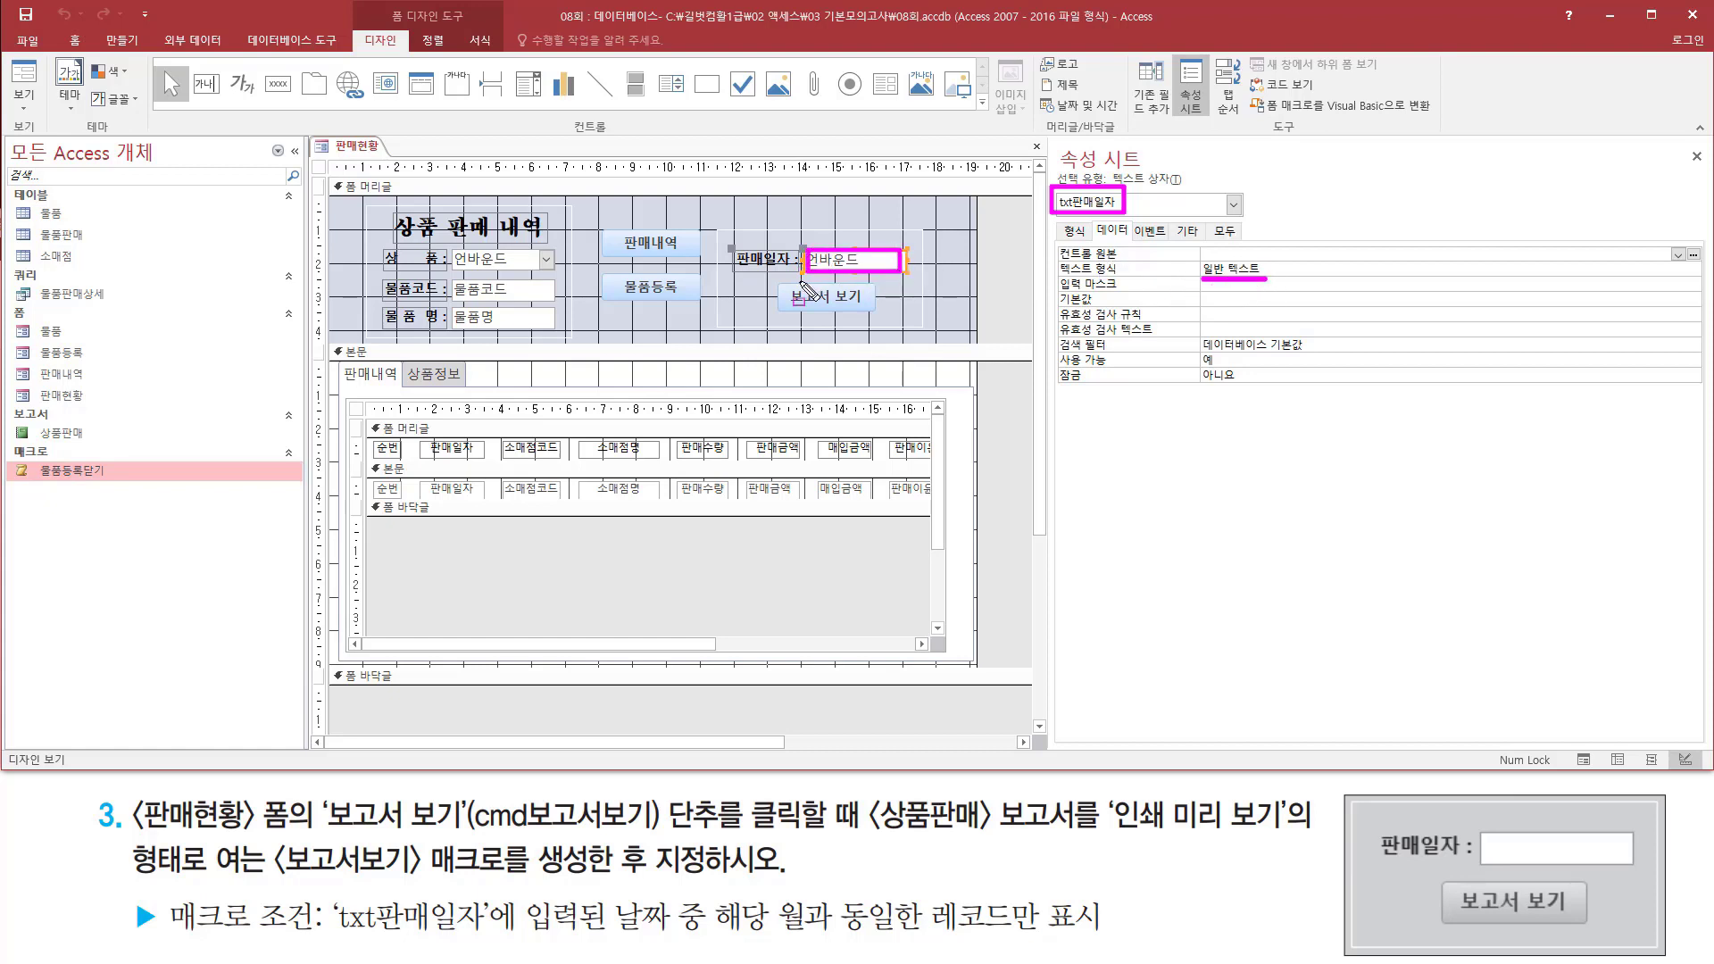
click(1007, 250)
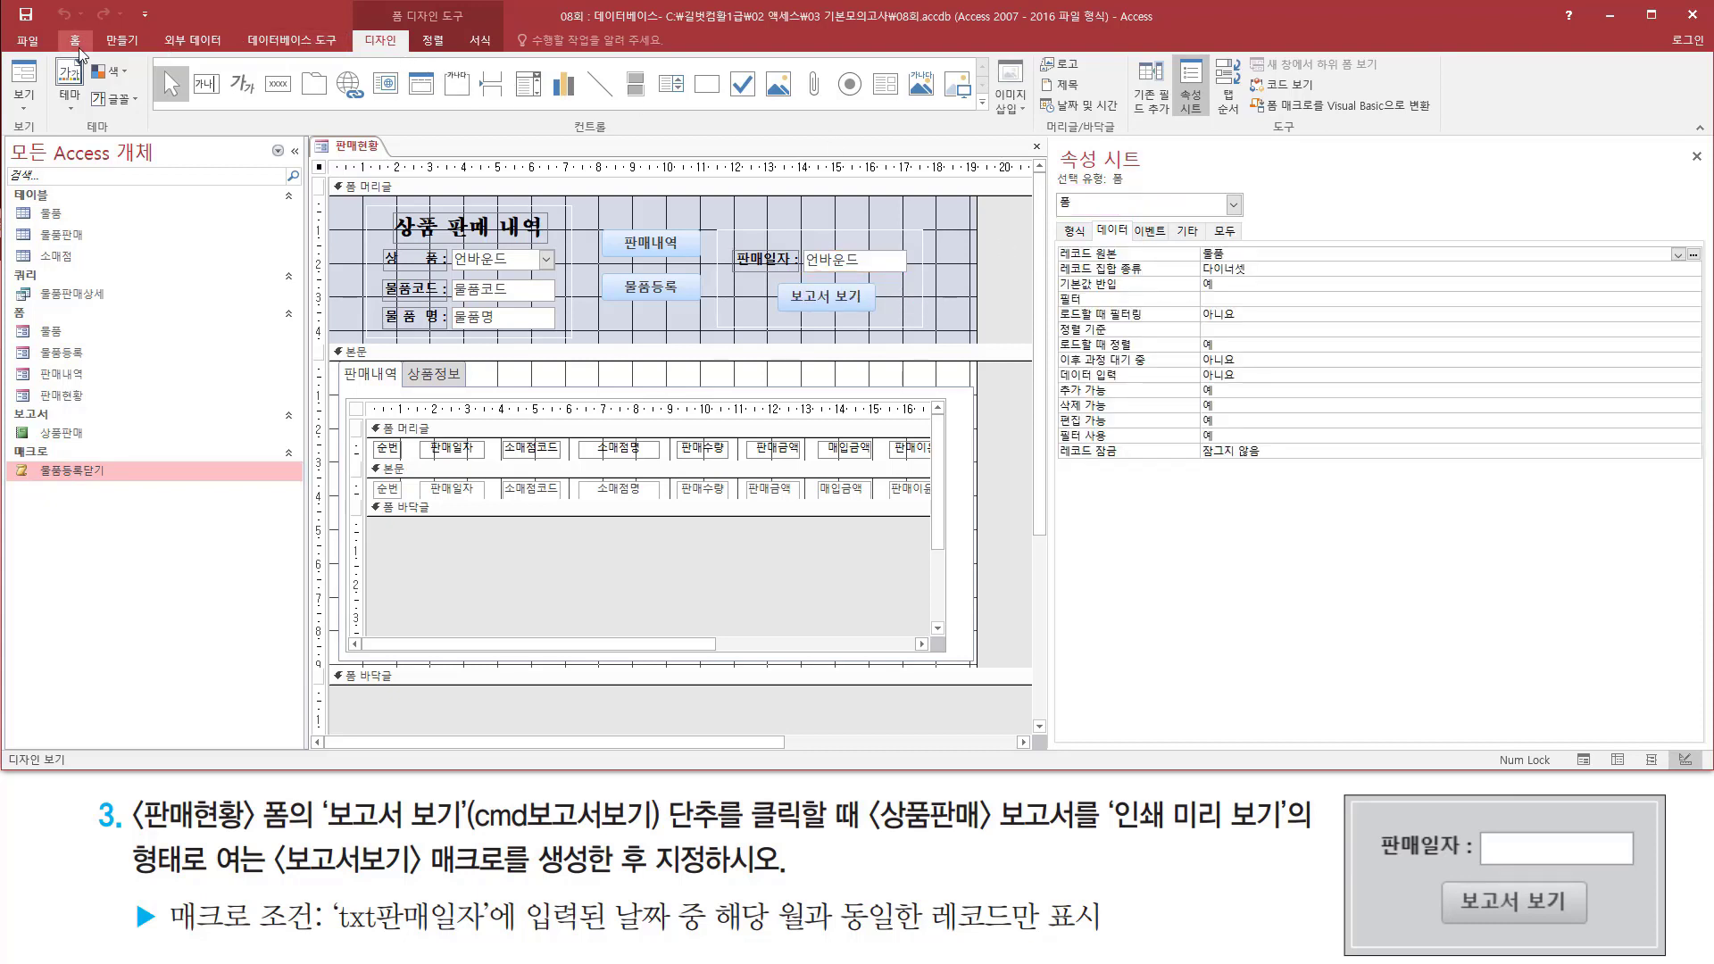
Create a new macro and add an OpenReport action to it.
click(117, 45)
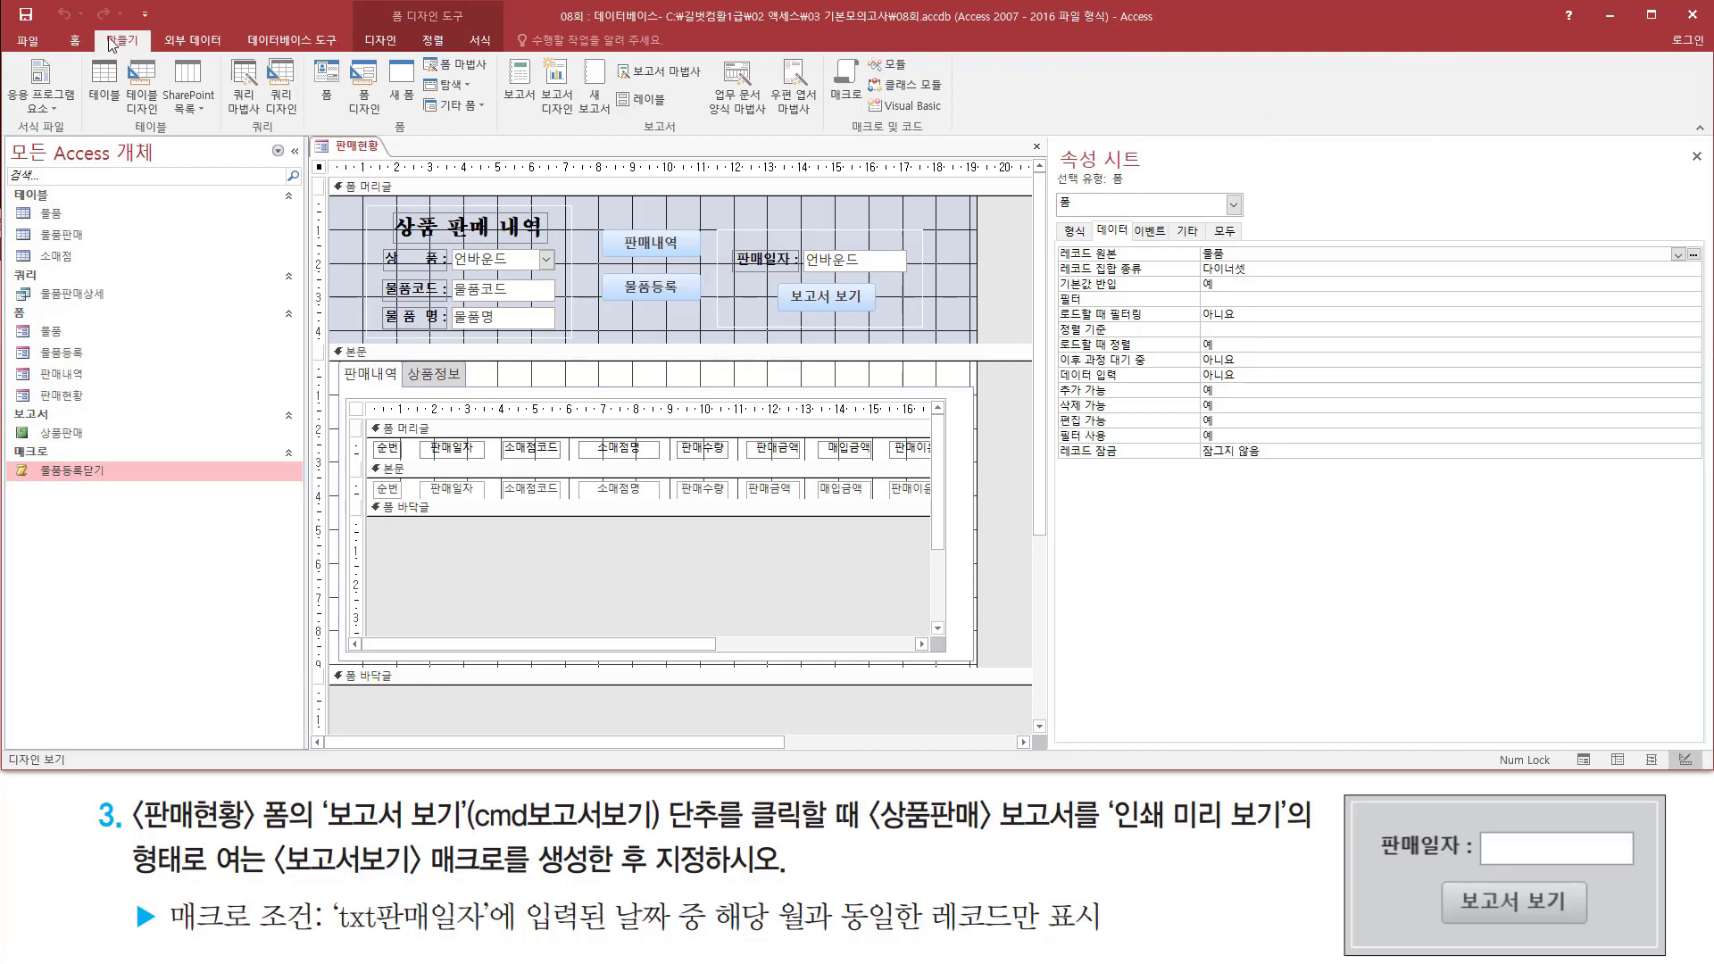
drag(818, 50, 875, 123)
key(Escape)
click(847, 92)
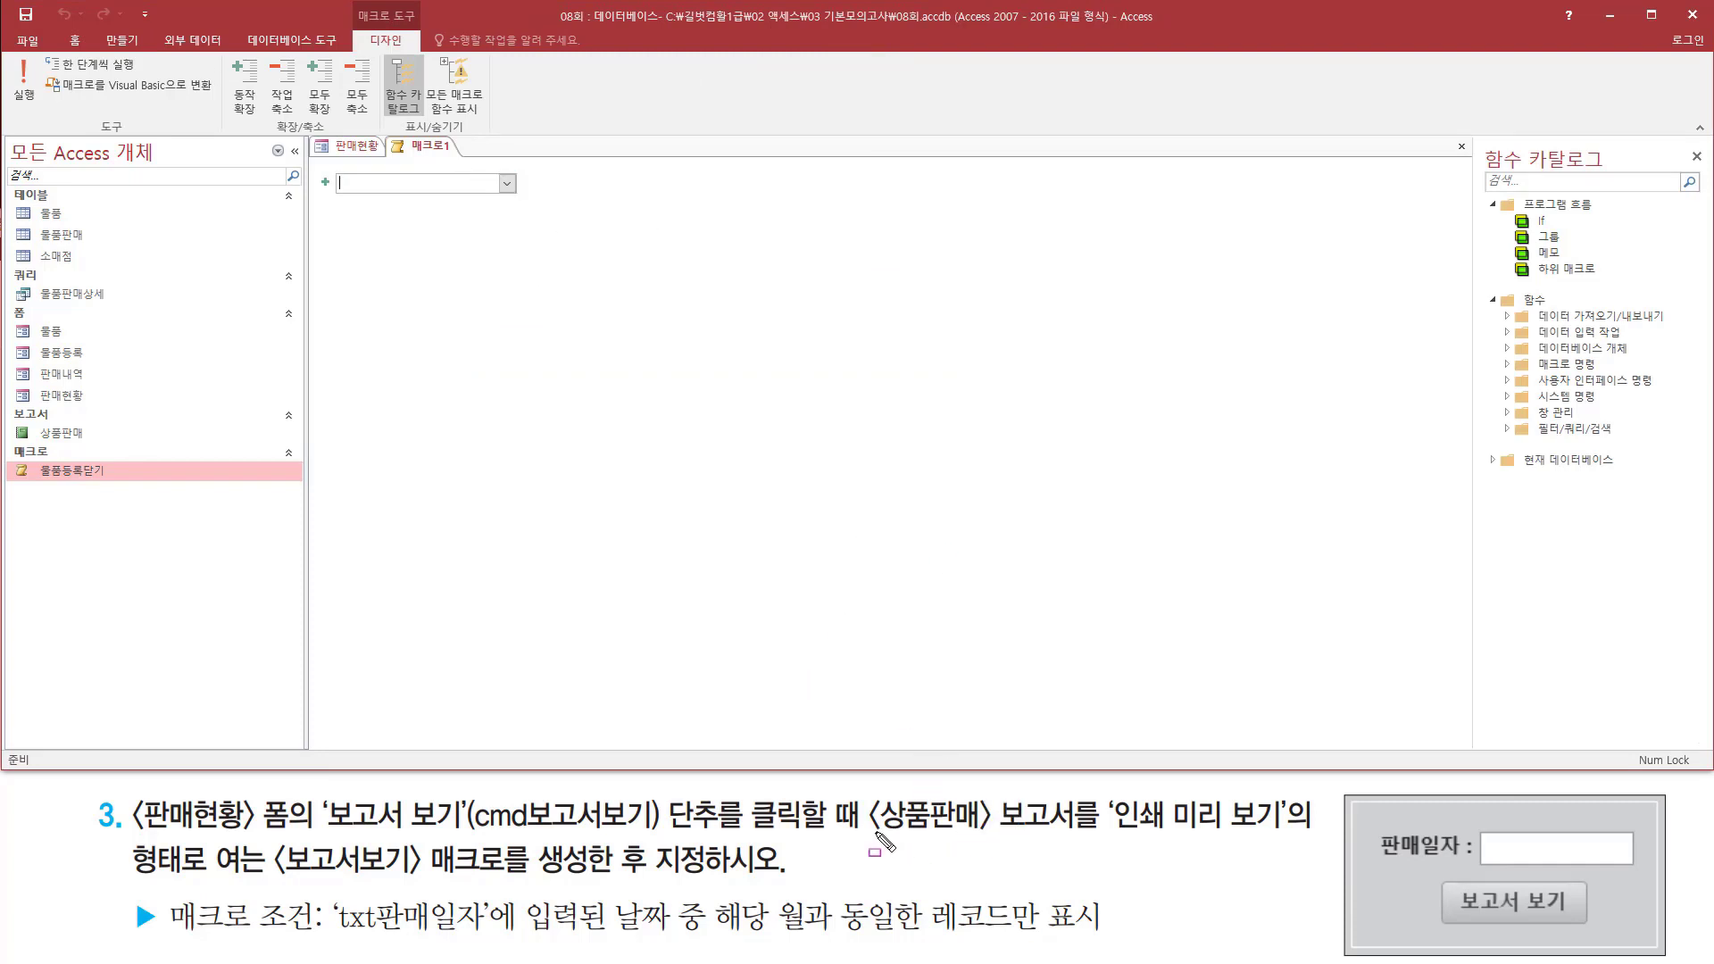
drag(855, 837, 1286, 841)
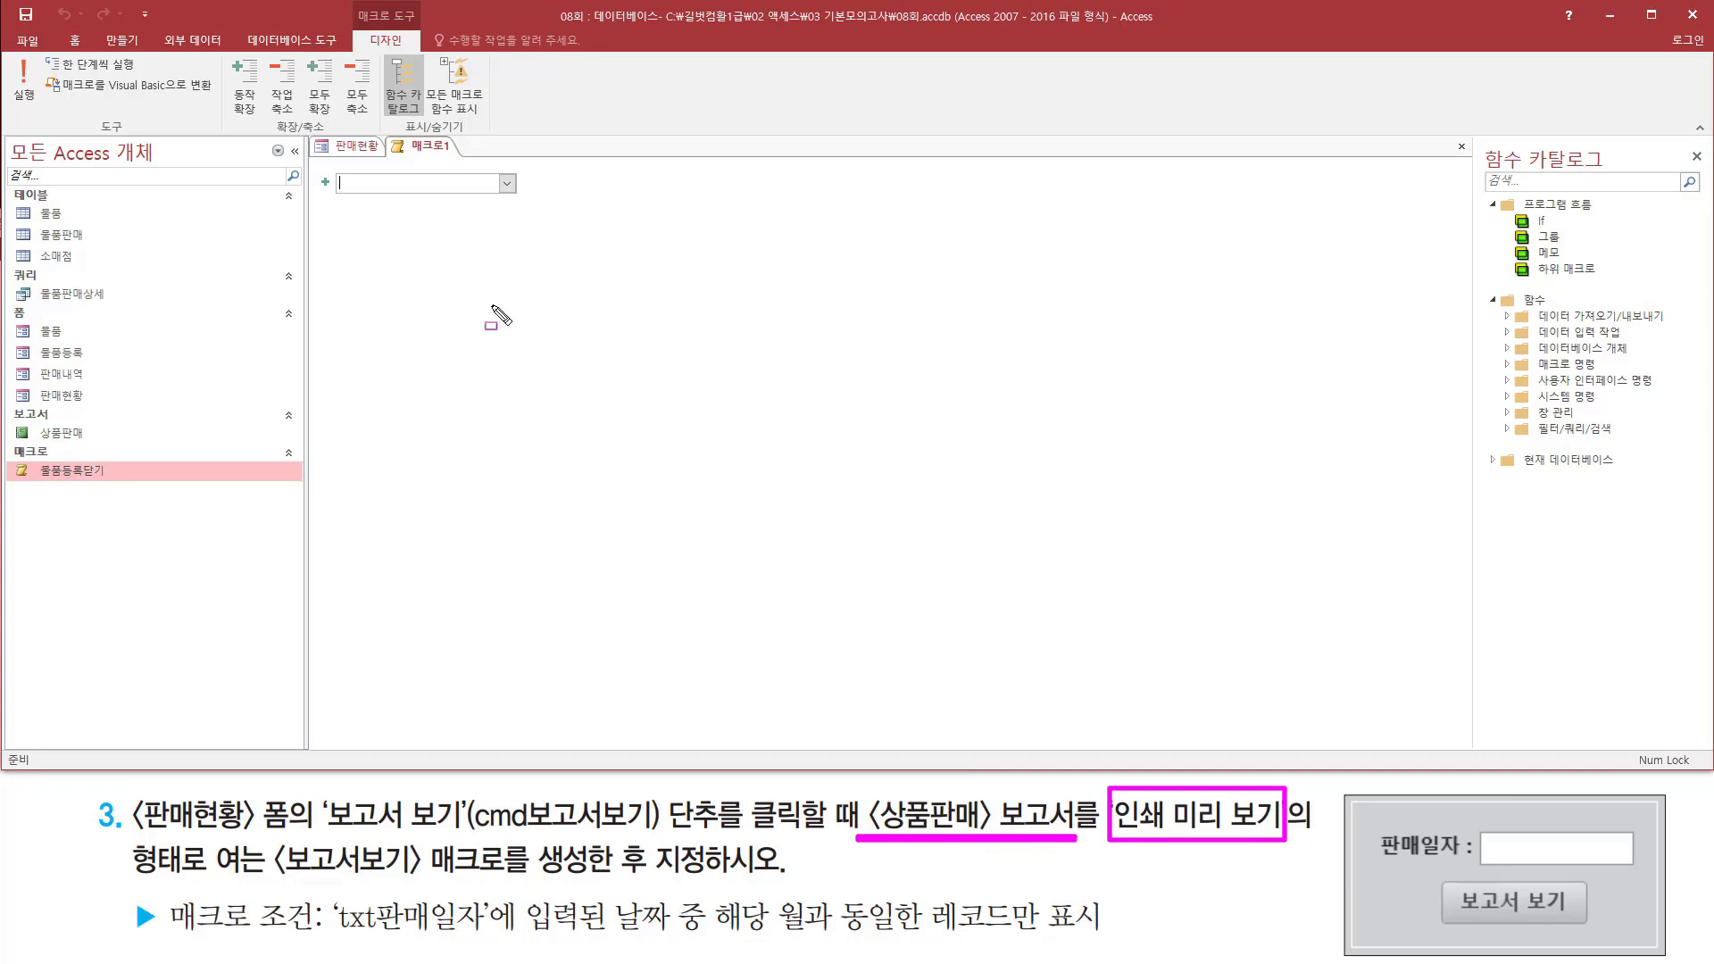
key(Escape)
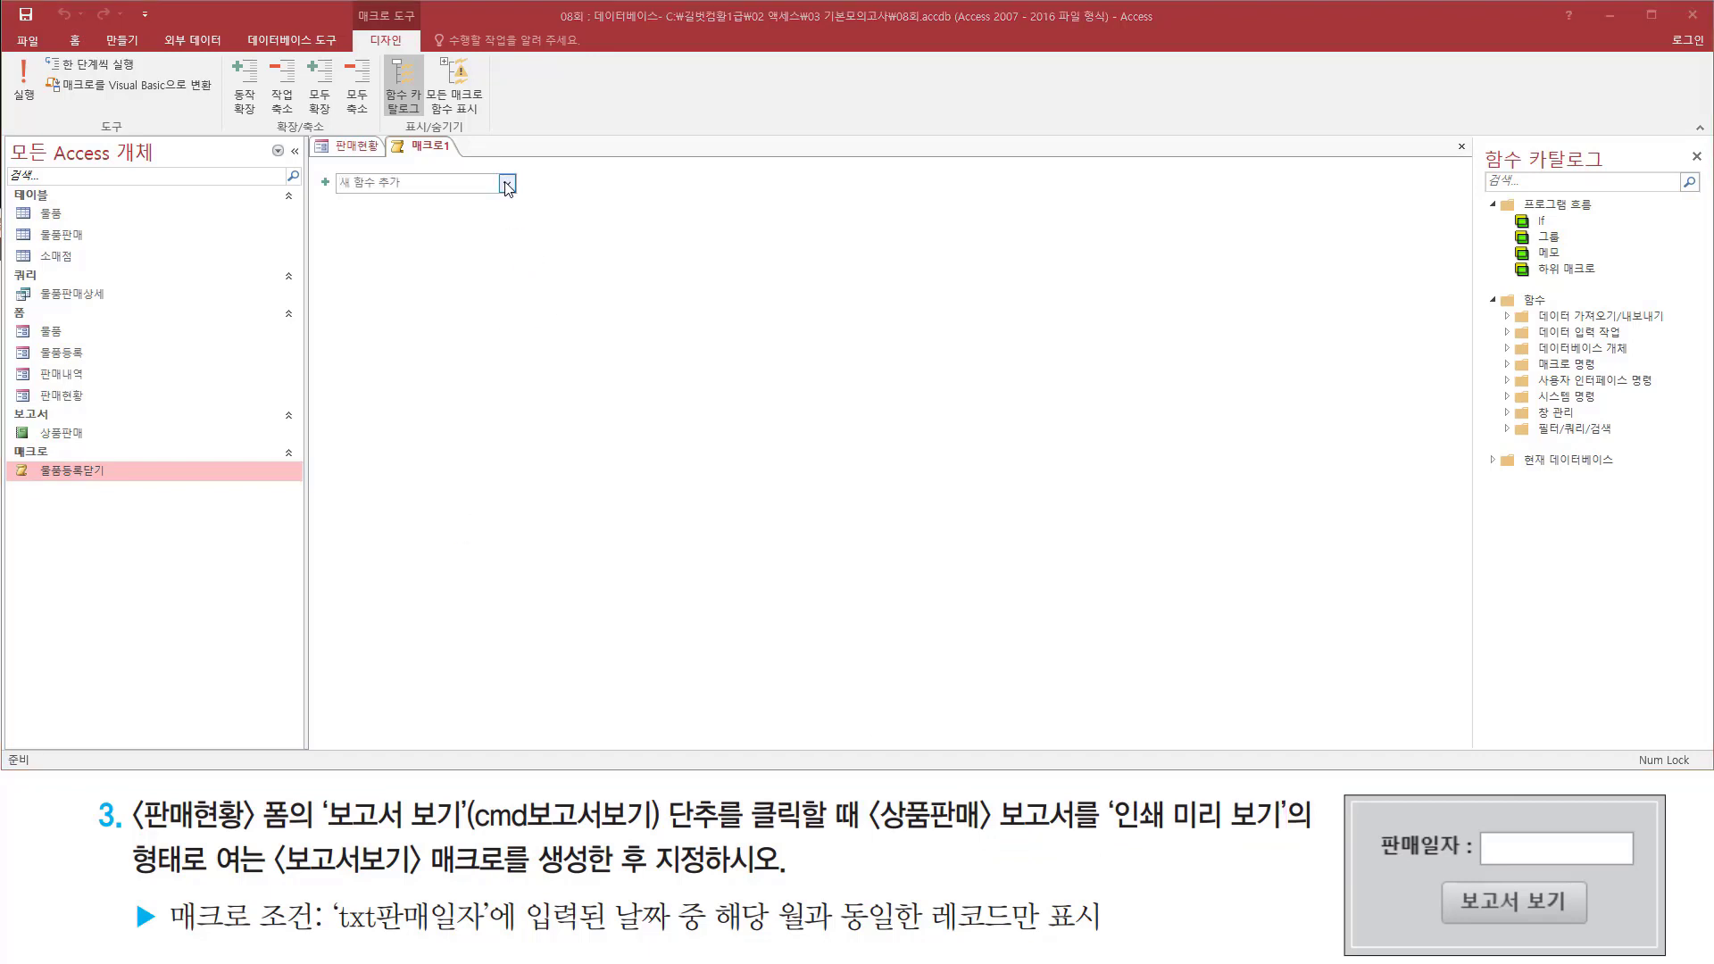
click(508, 184)
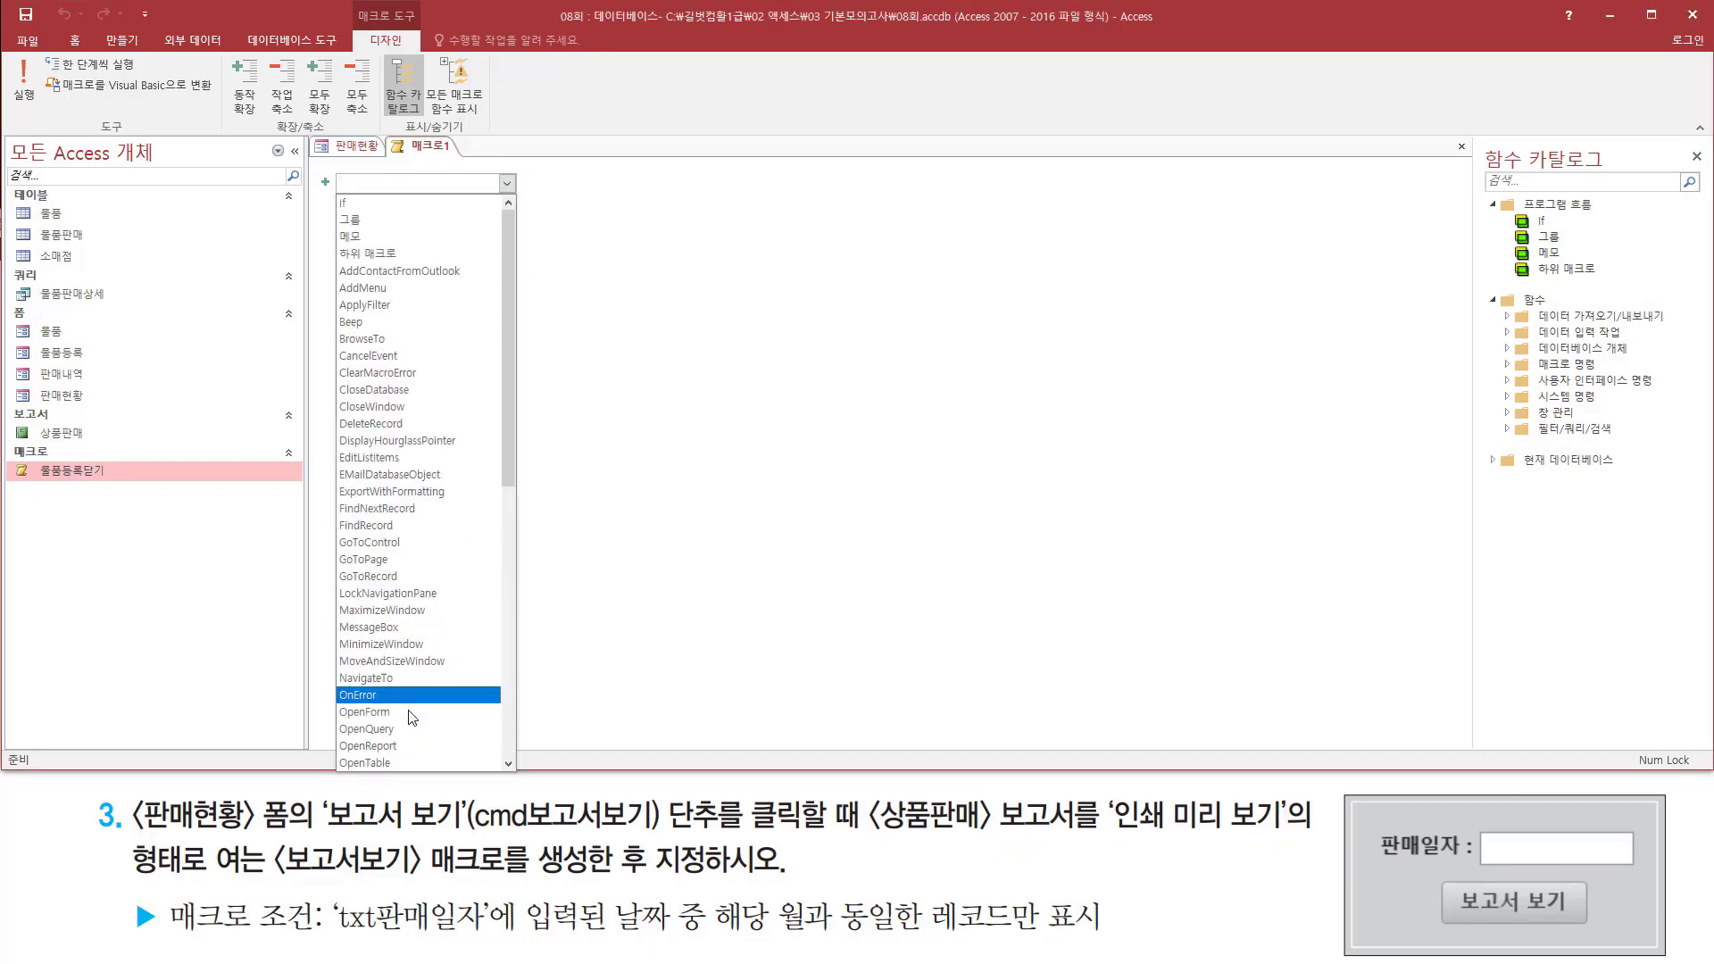
click(403, 747)
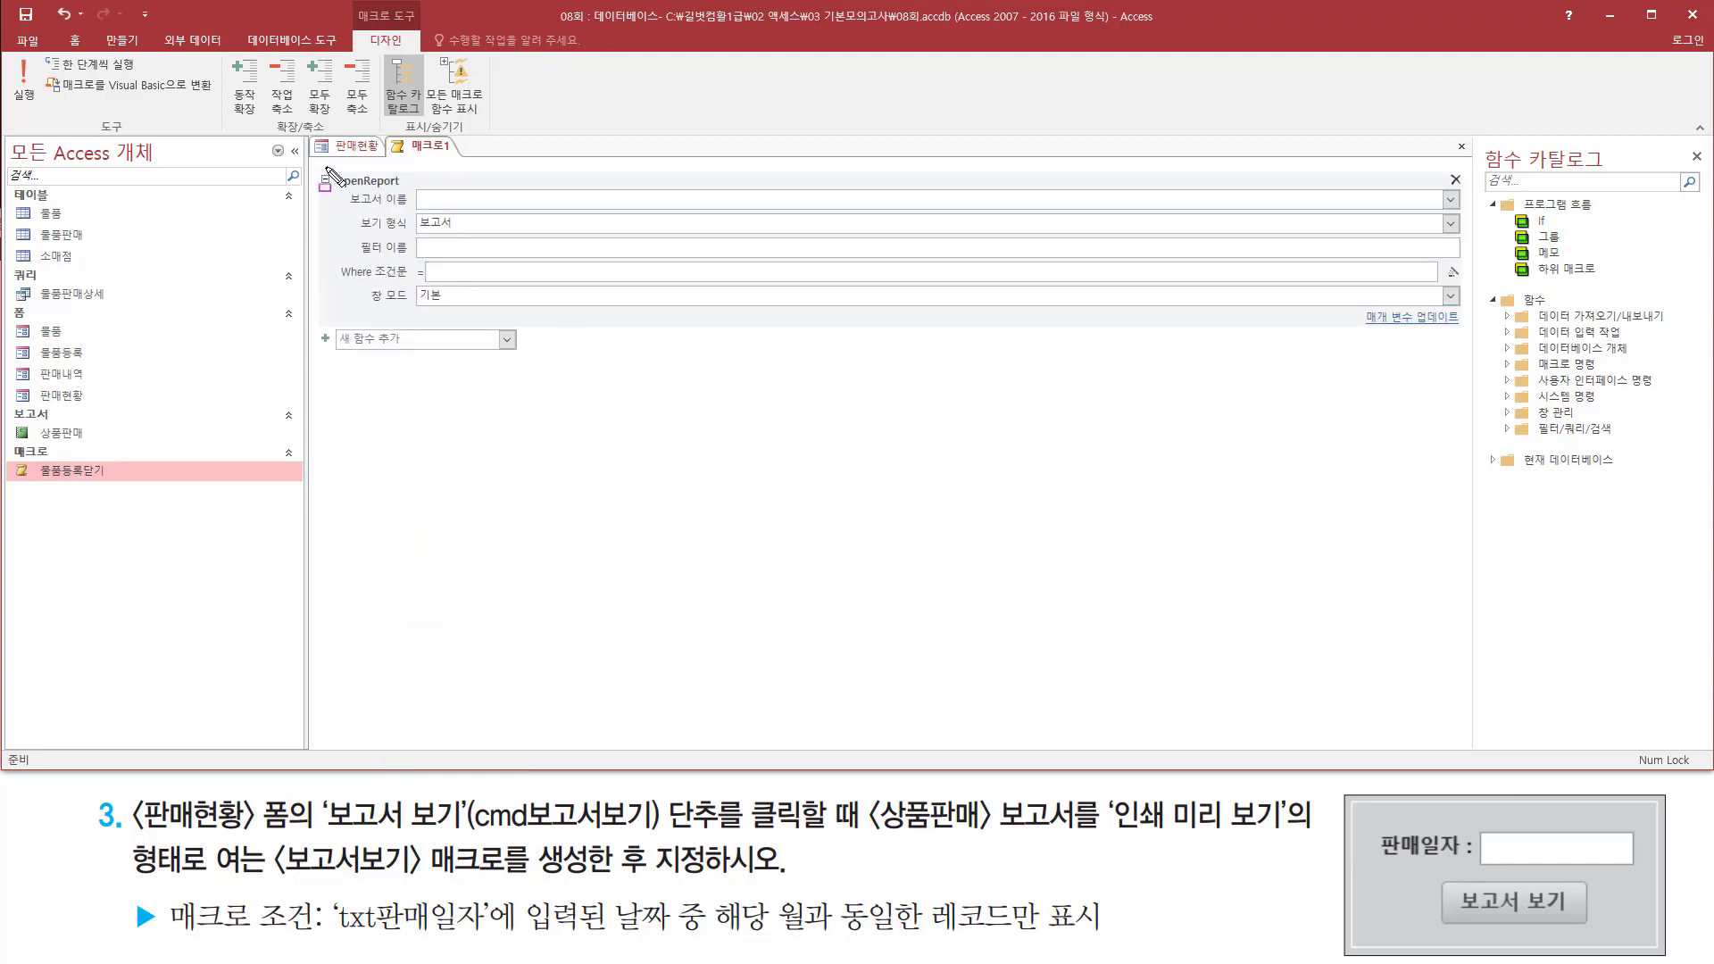
Set the OpenReport action's report name to 상품판매 and its view to 인쇄 미리 보기.
drag(327, 168, 1473, 346)
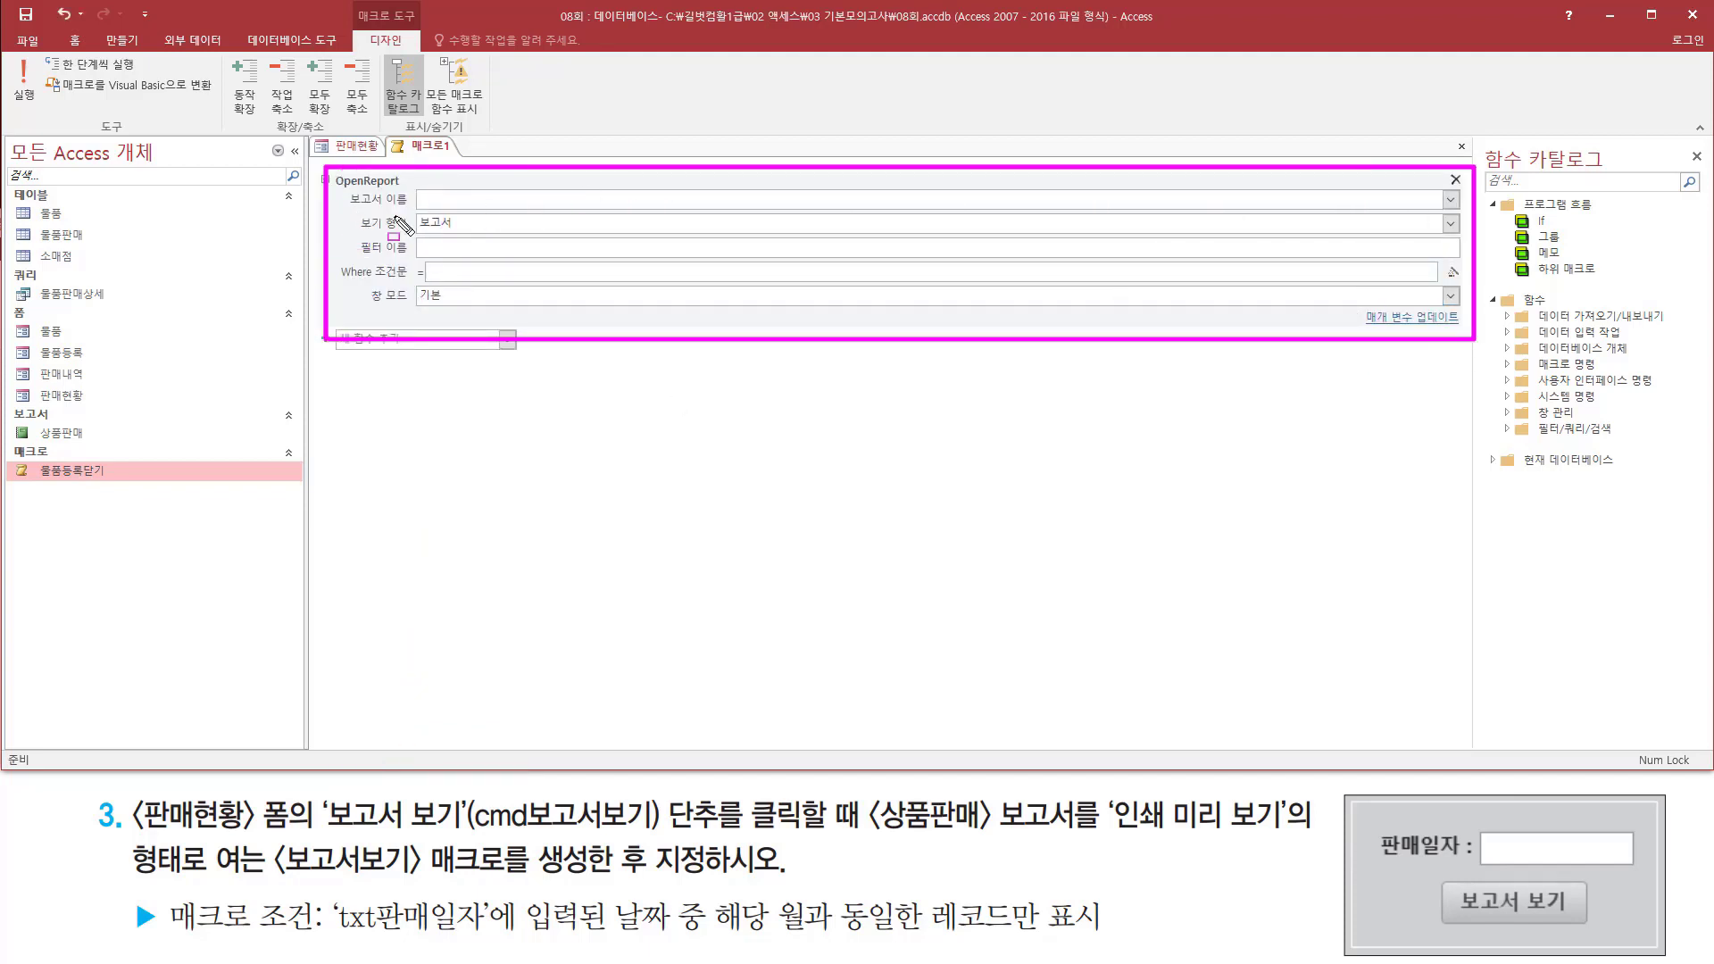
drag(348, 210, 554, 210)
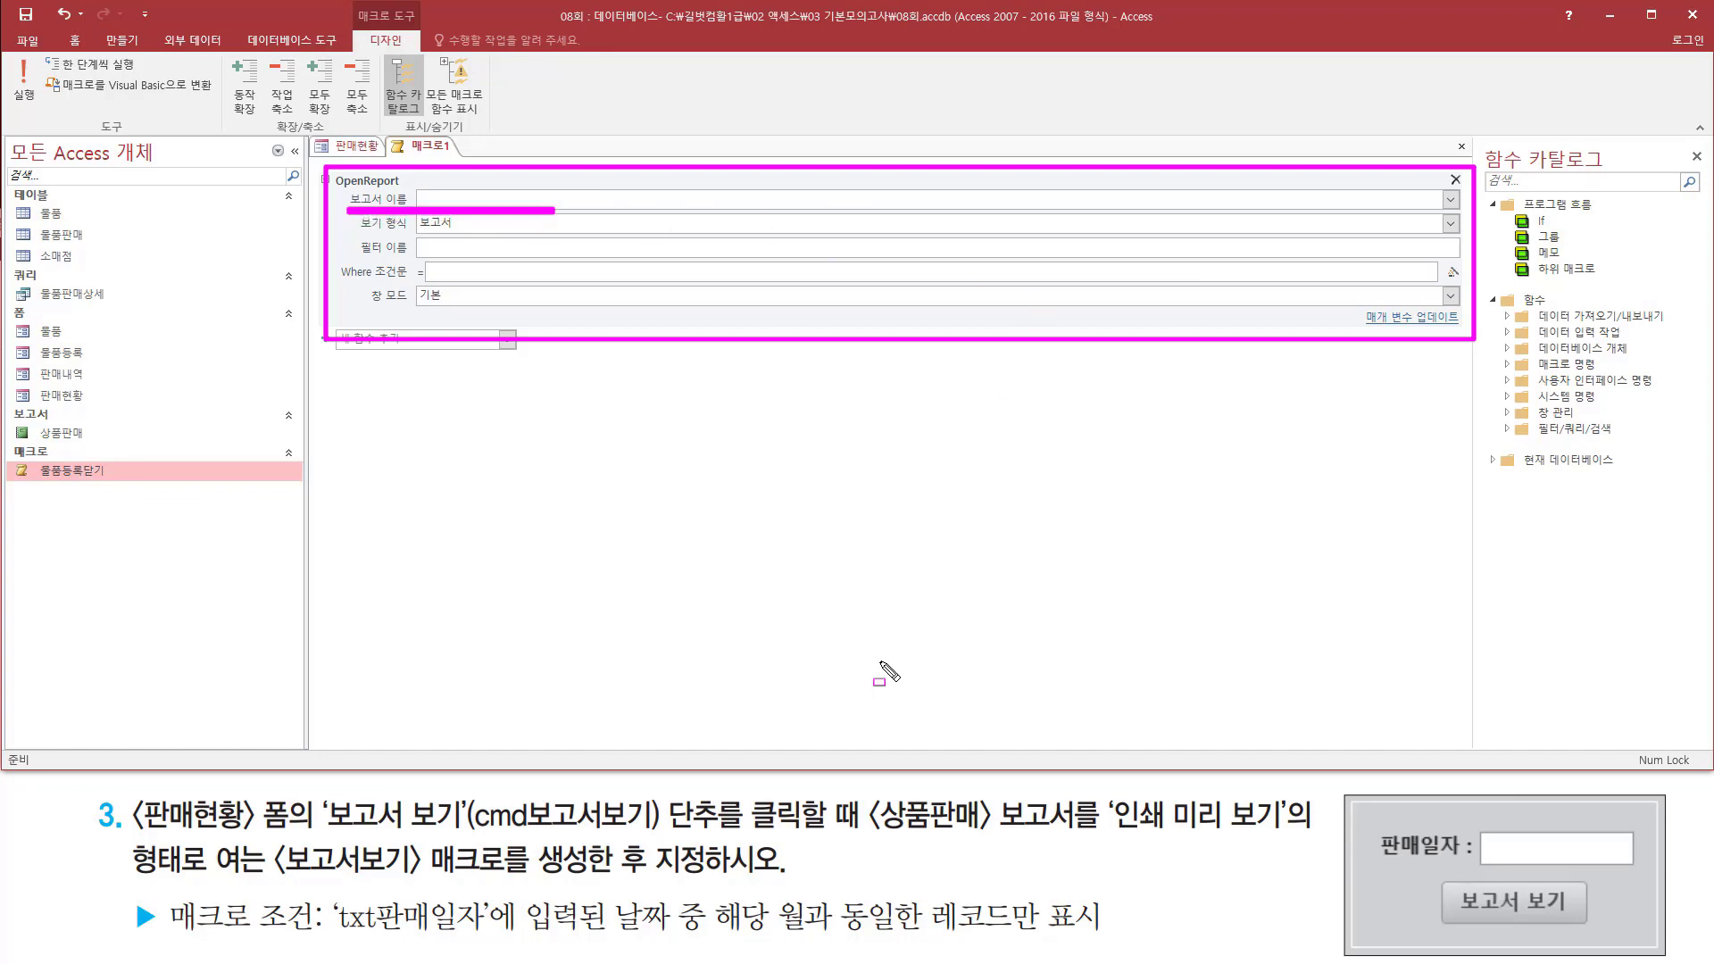
drag(874, 835, 1054, 837)
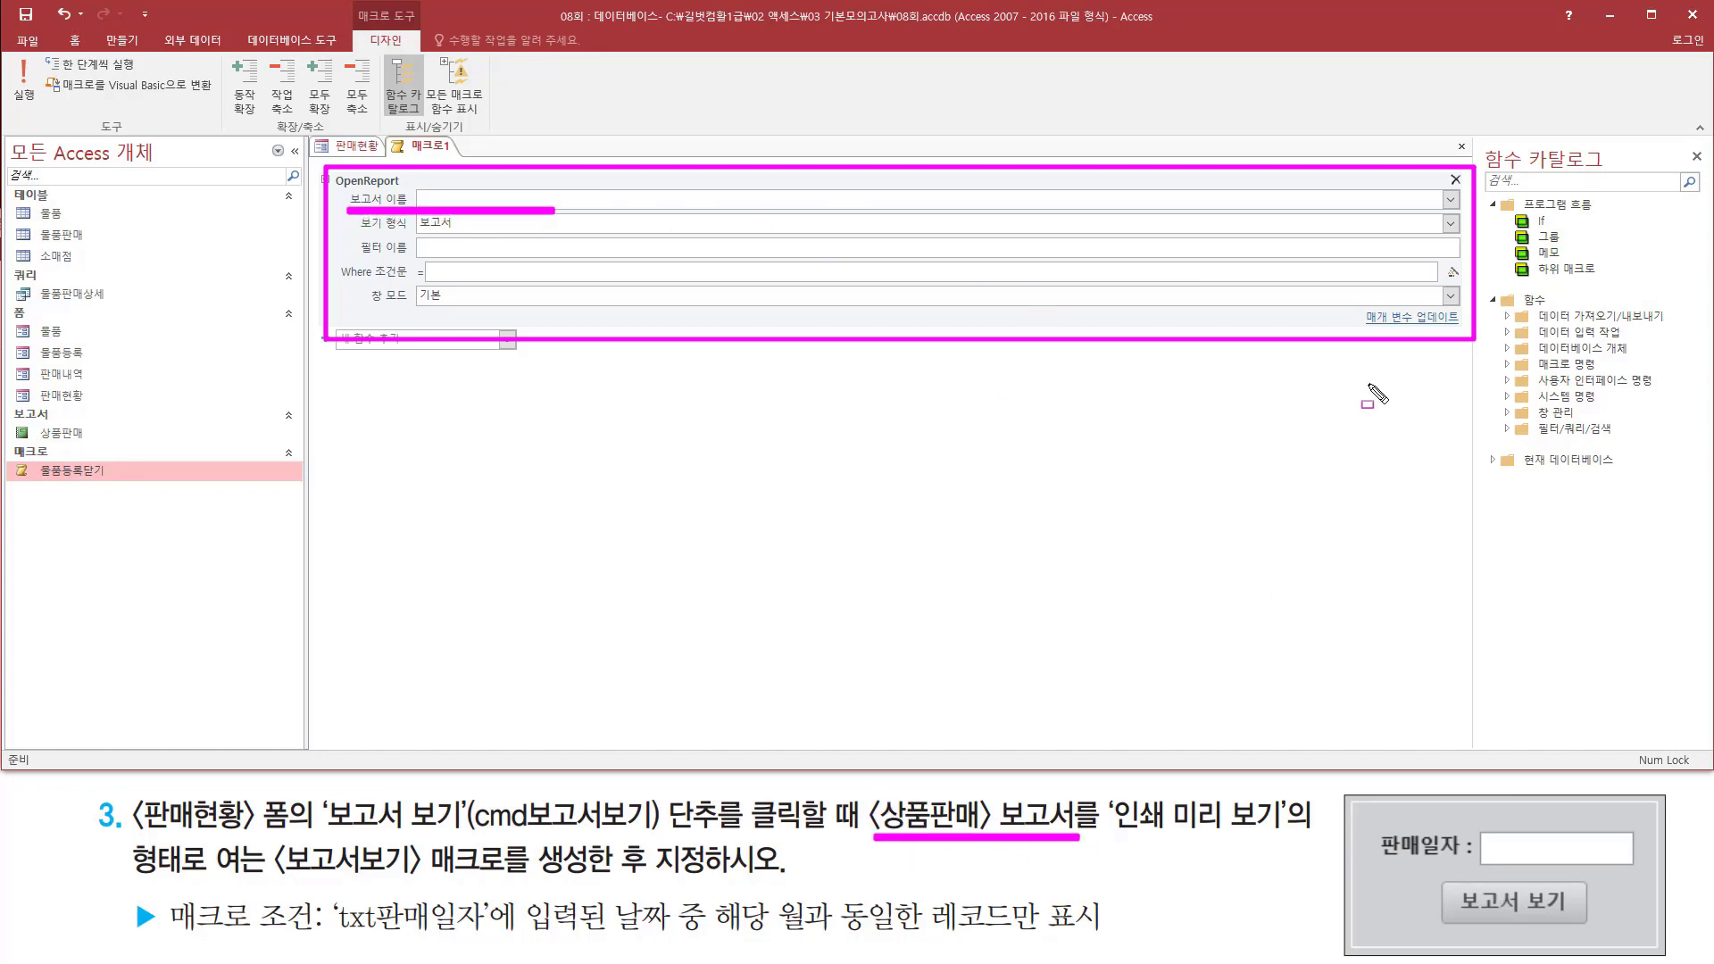
key(Escape)
click(1448, 202)
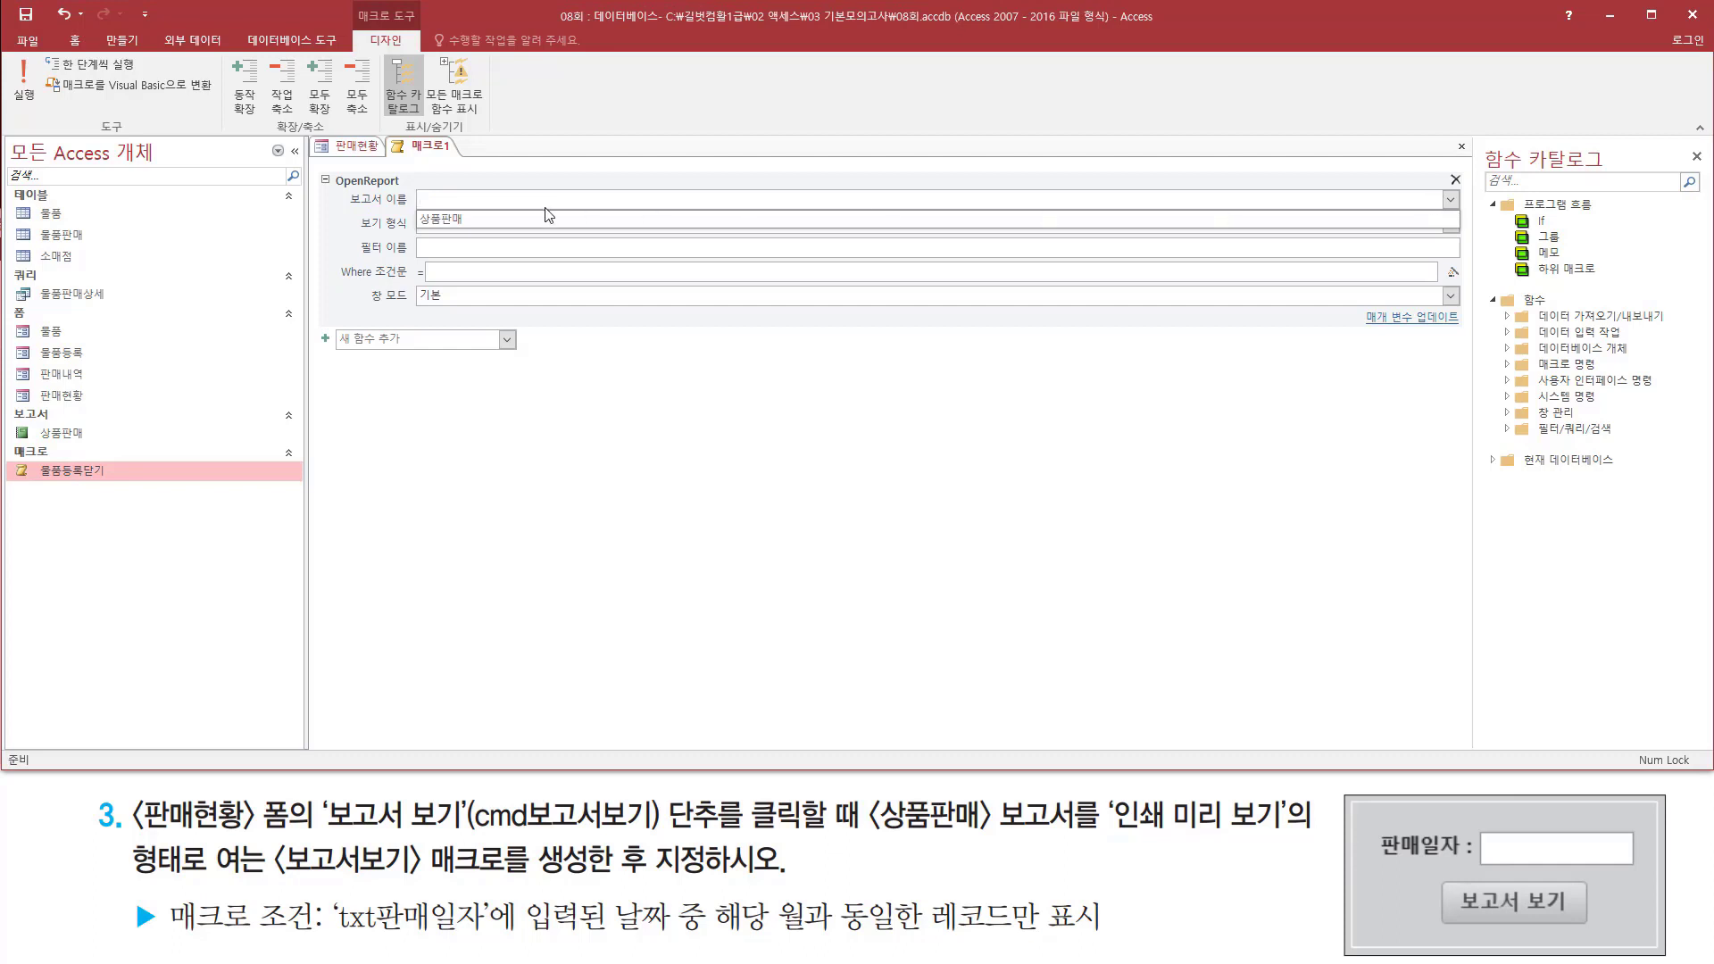
click(493, 219)
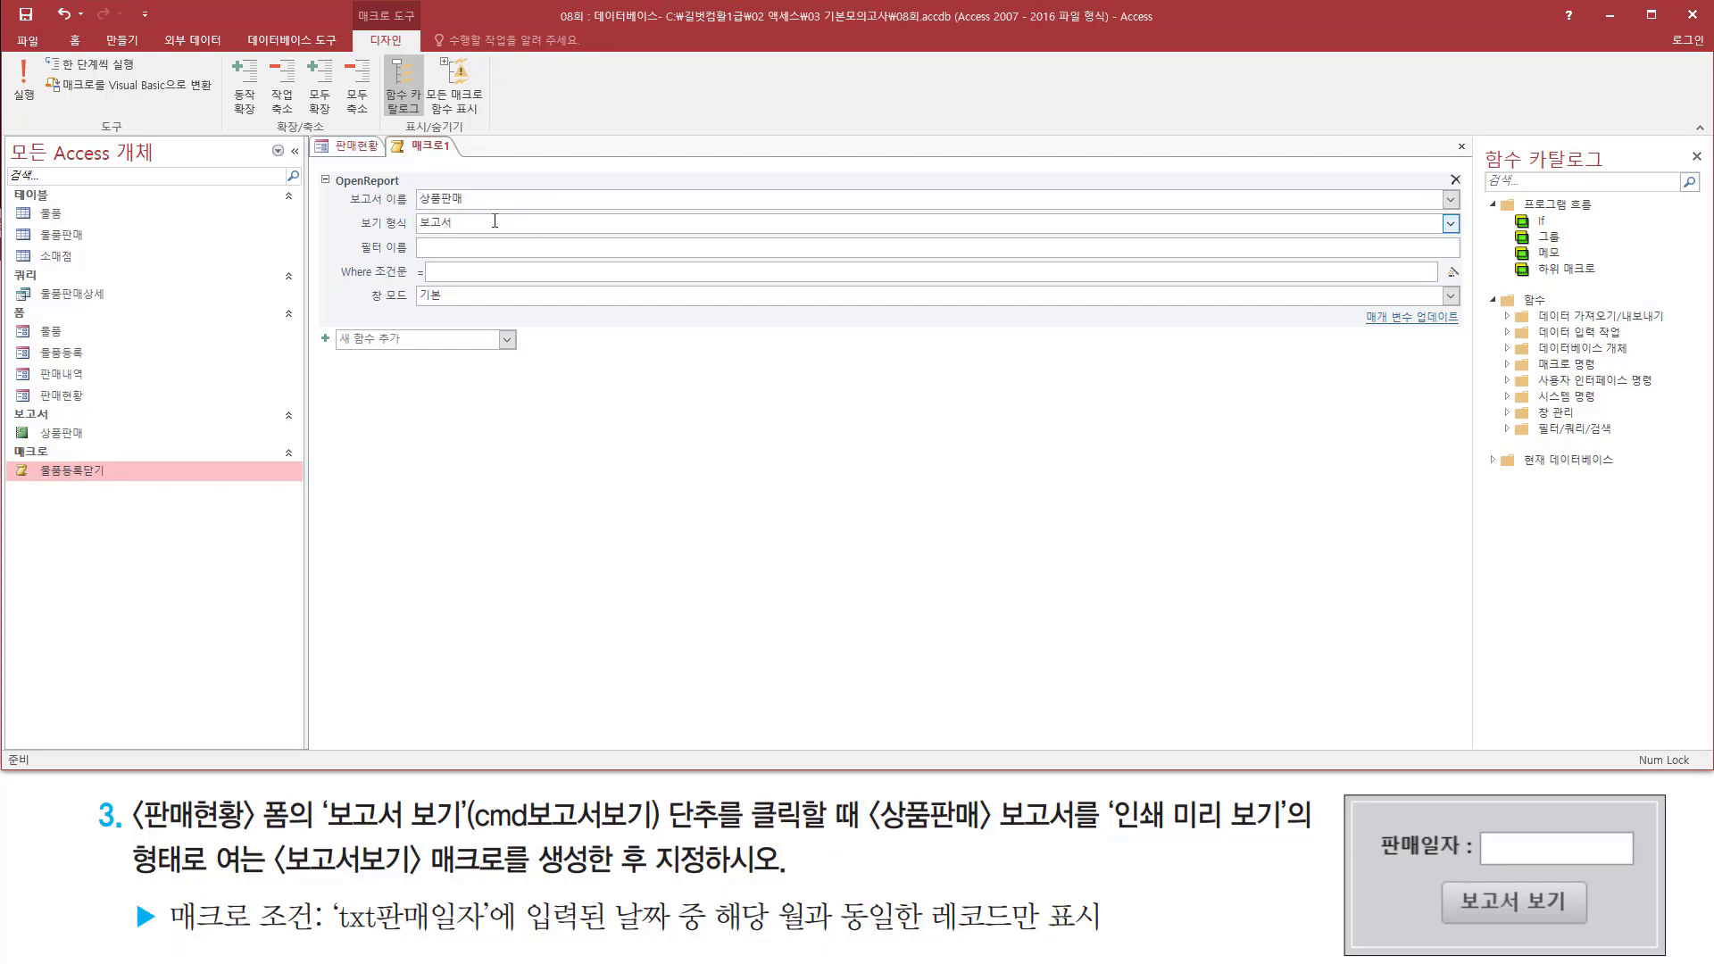
click(495, 220)
click(1448, 225)
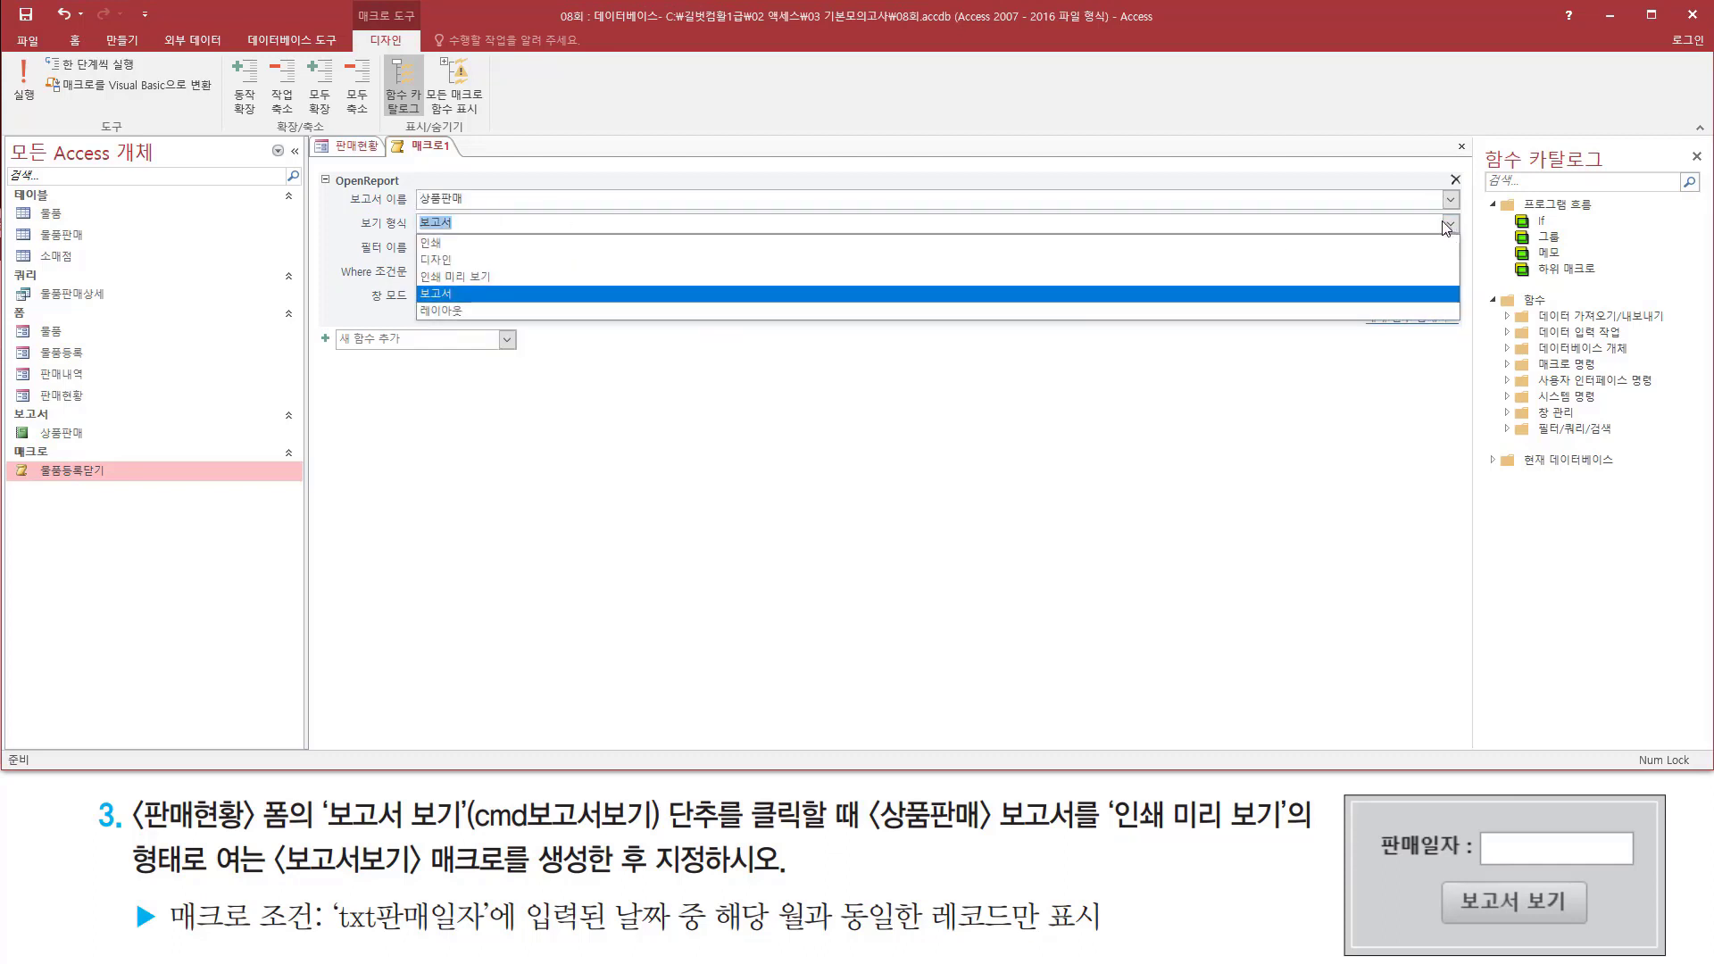
click(788, 284)
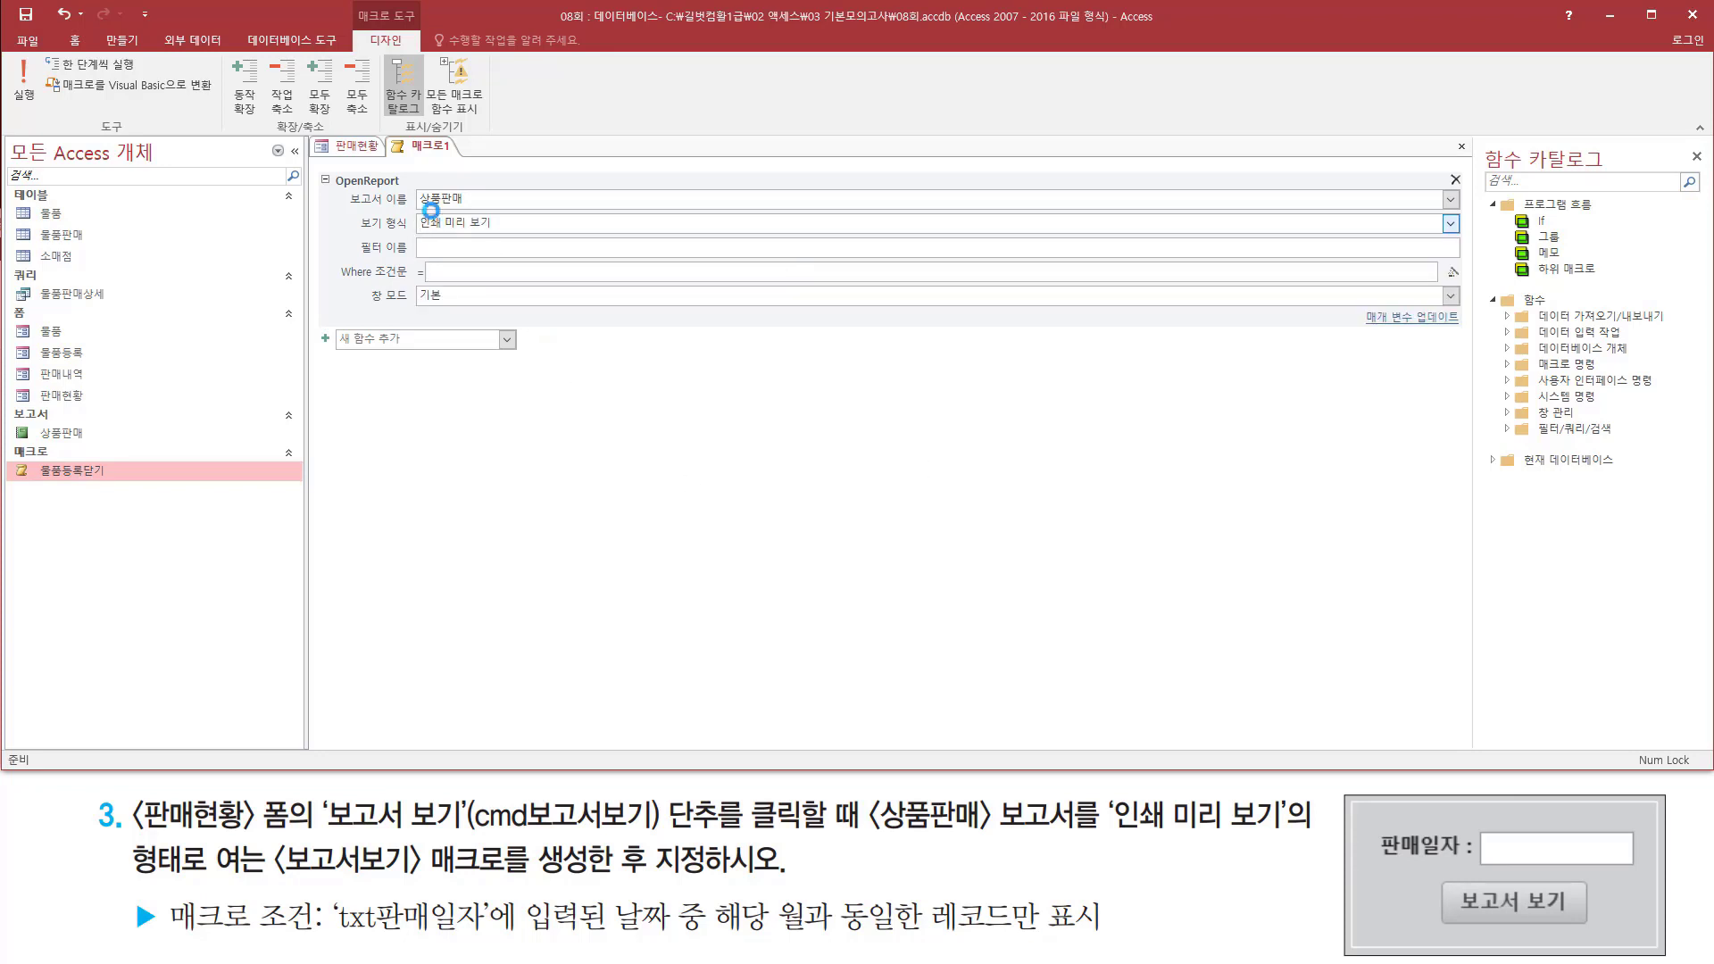
drag(413, 185, 511, 237)
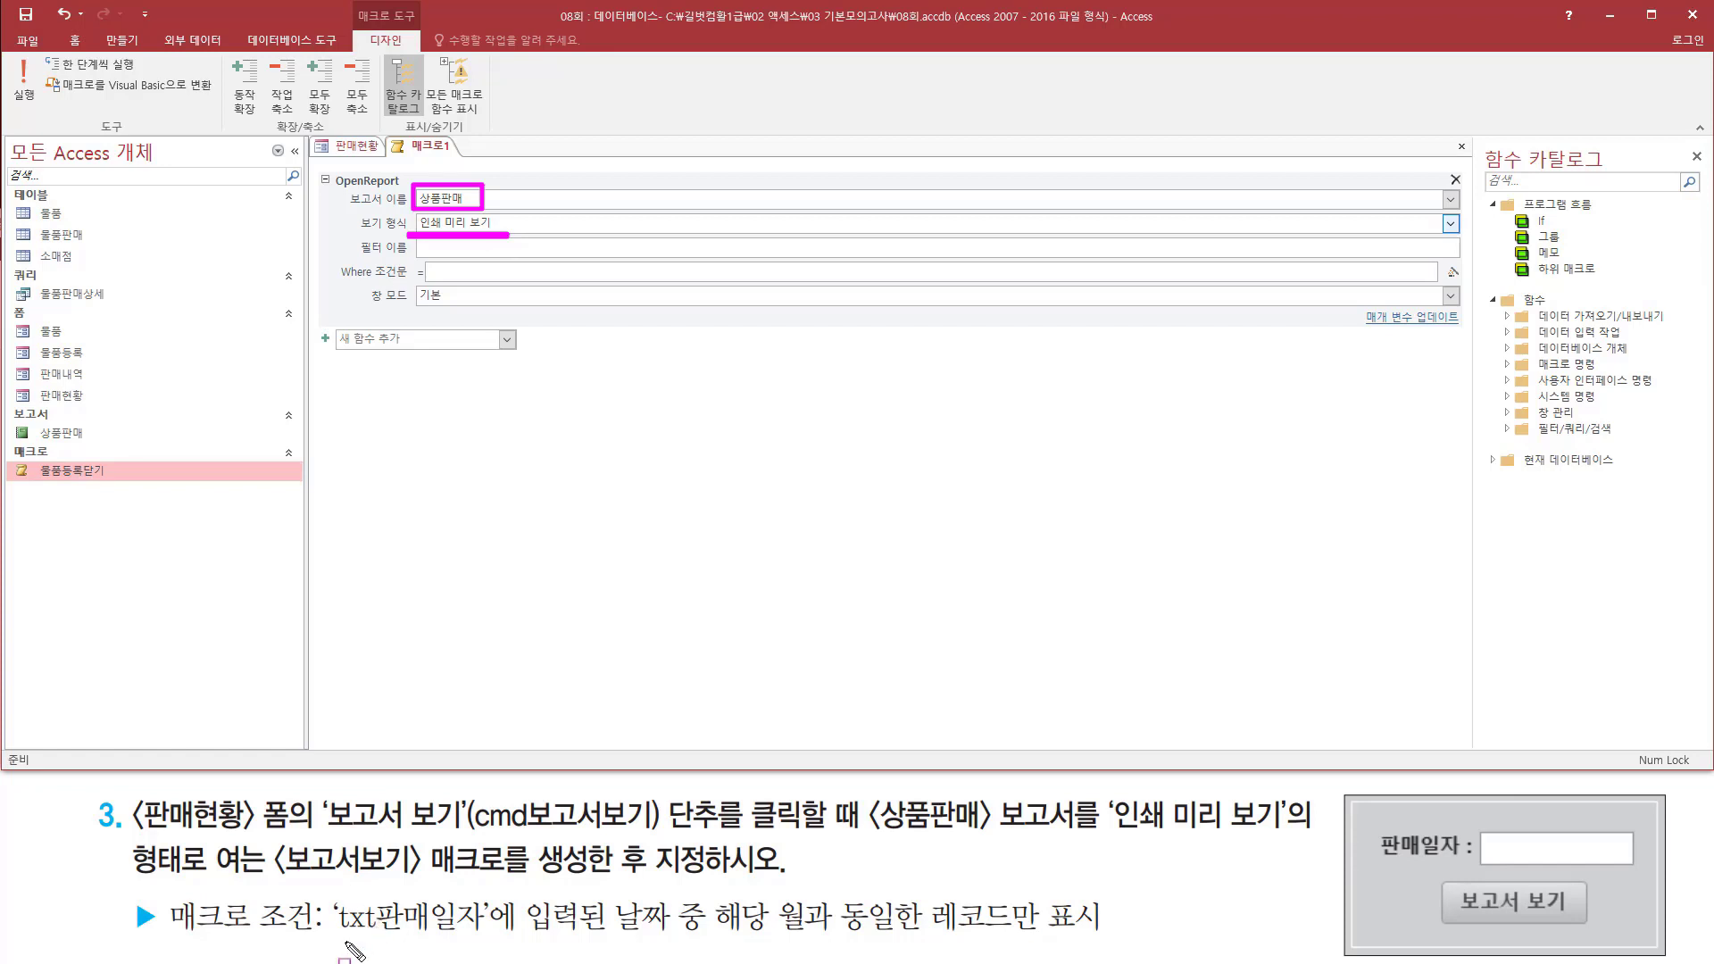
drag(319, 928, 497, 936)
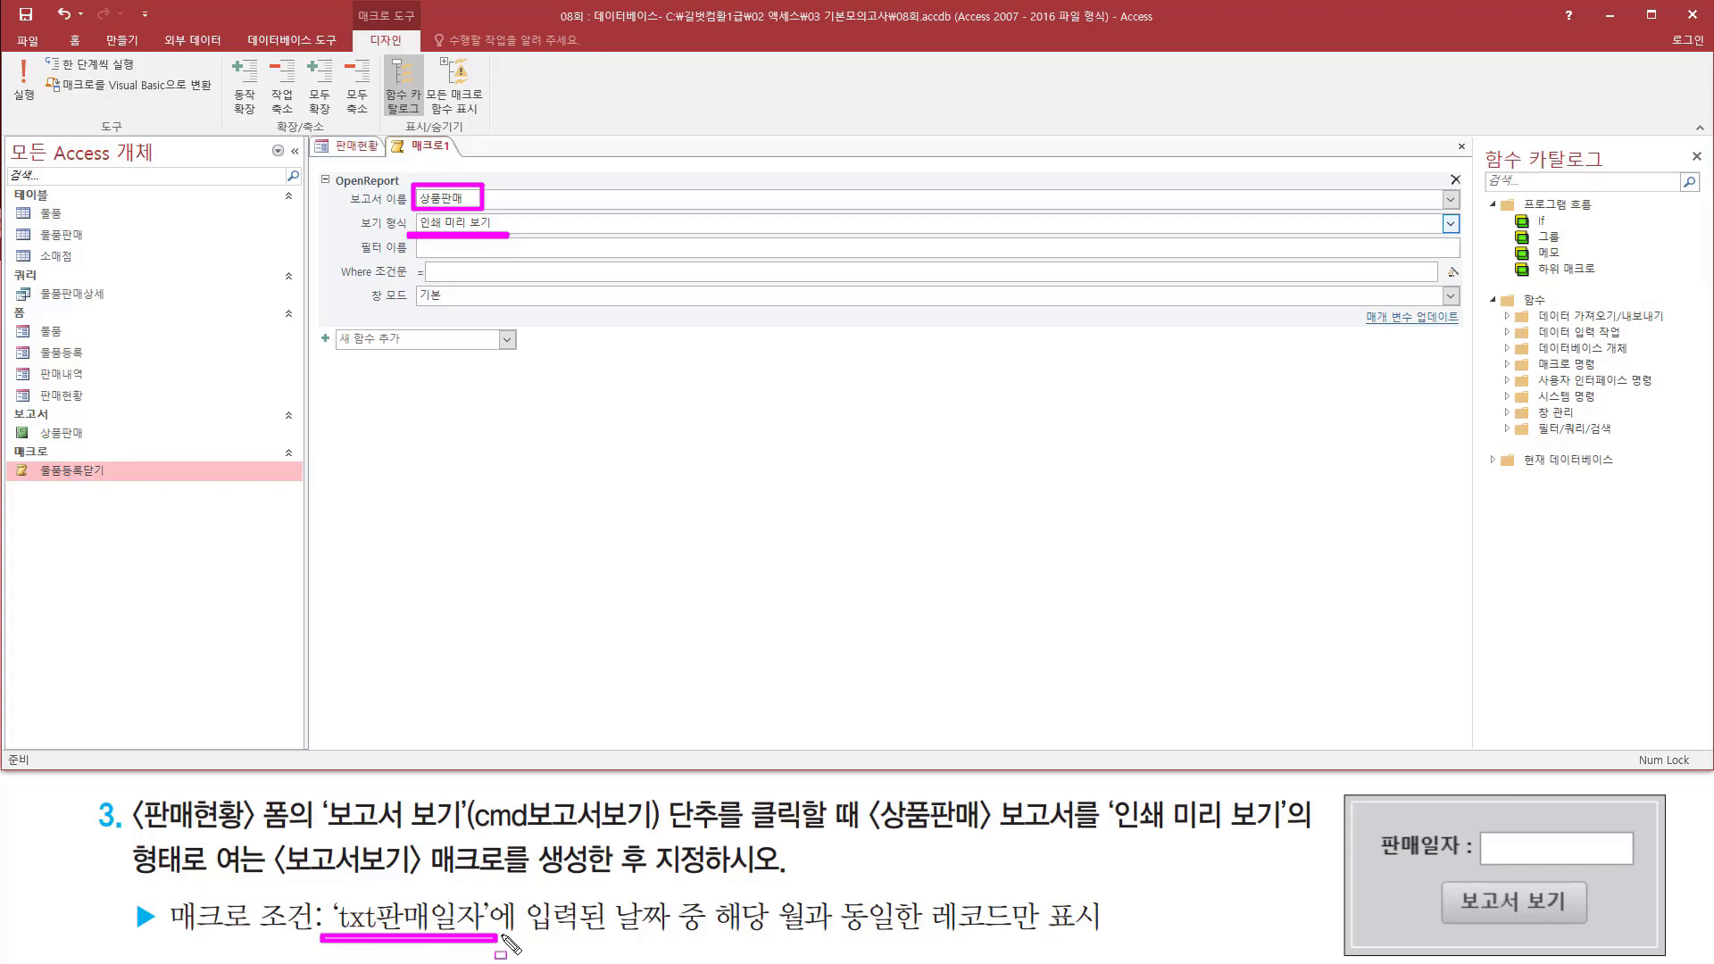
mouse_move(607, 892)
mouse_down()
mouse_move(715, 940)
mouse_move(1120, 941)
mouse_up()
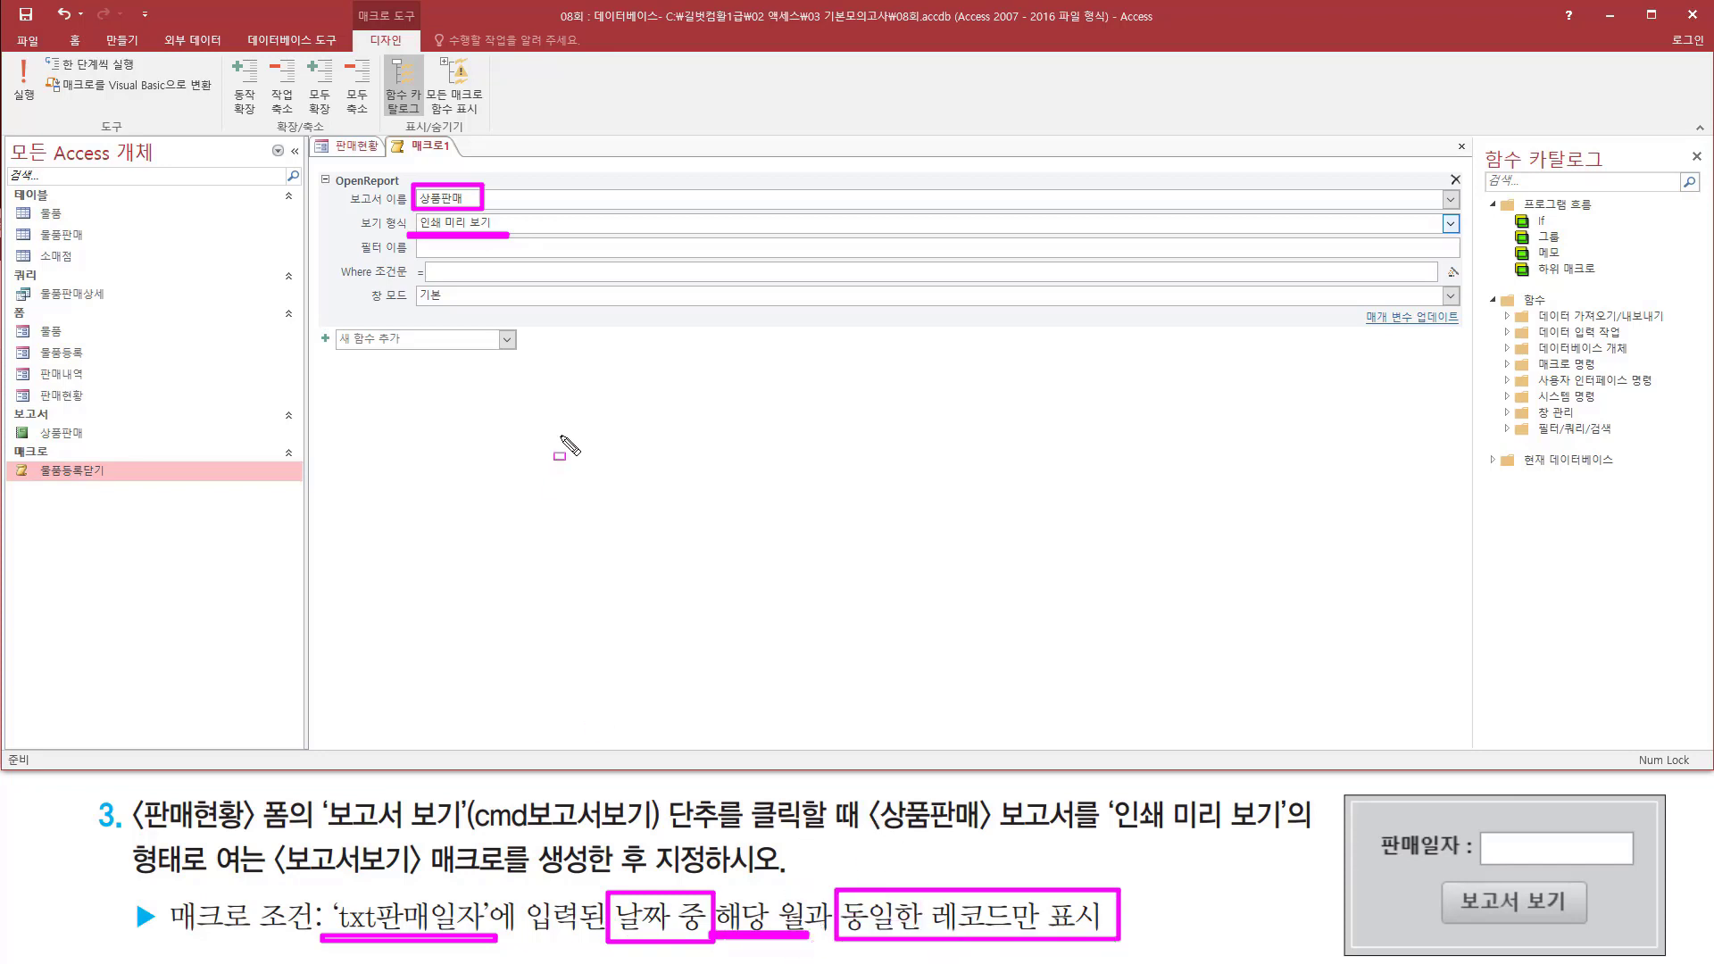
drag(332, 286, 1439, 286)
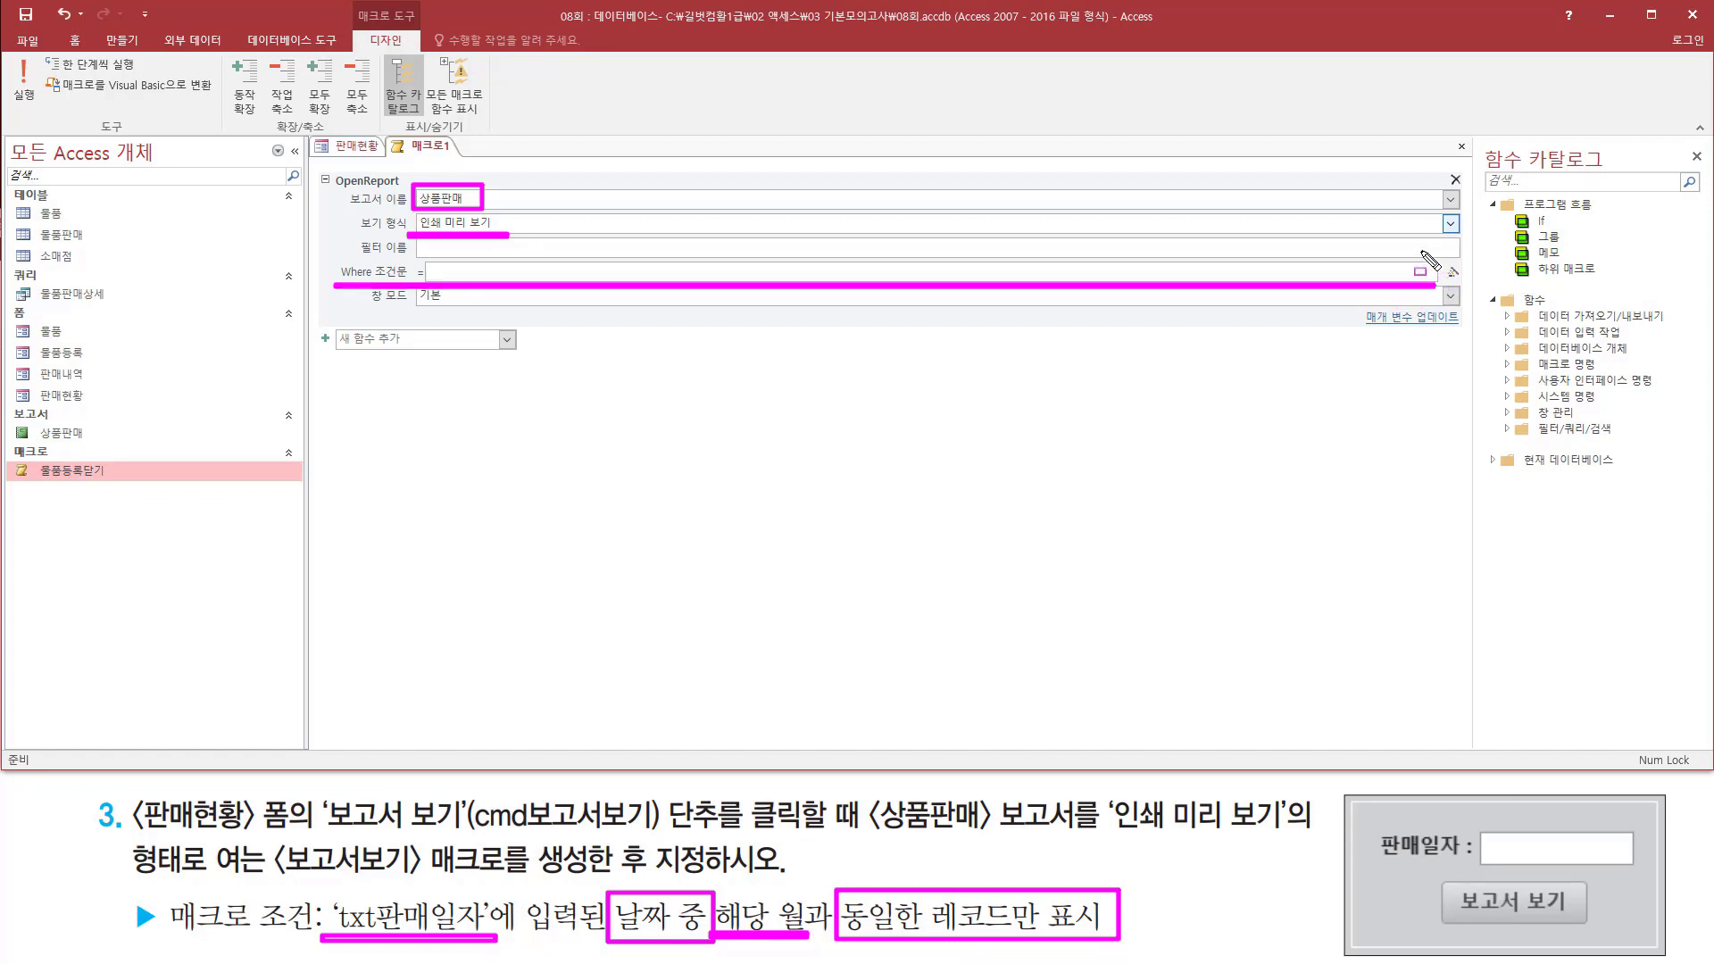
key(Escape)
Open the expression builder for the OpenReport action's Where condition and start the expression with [판매일자]=.
click(1453, 271)
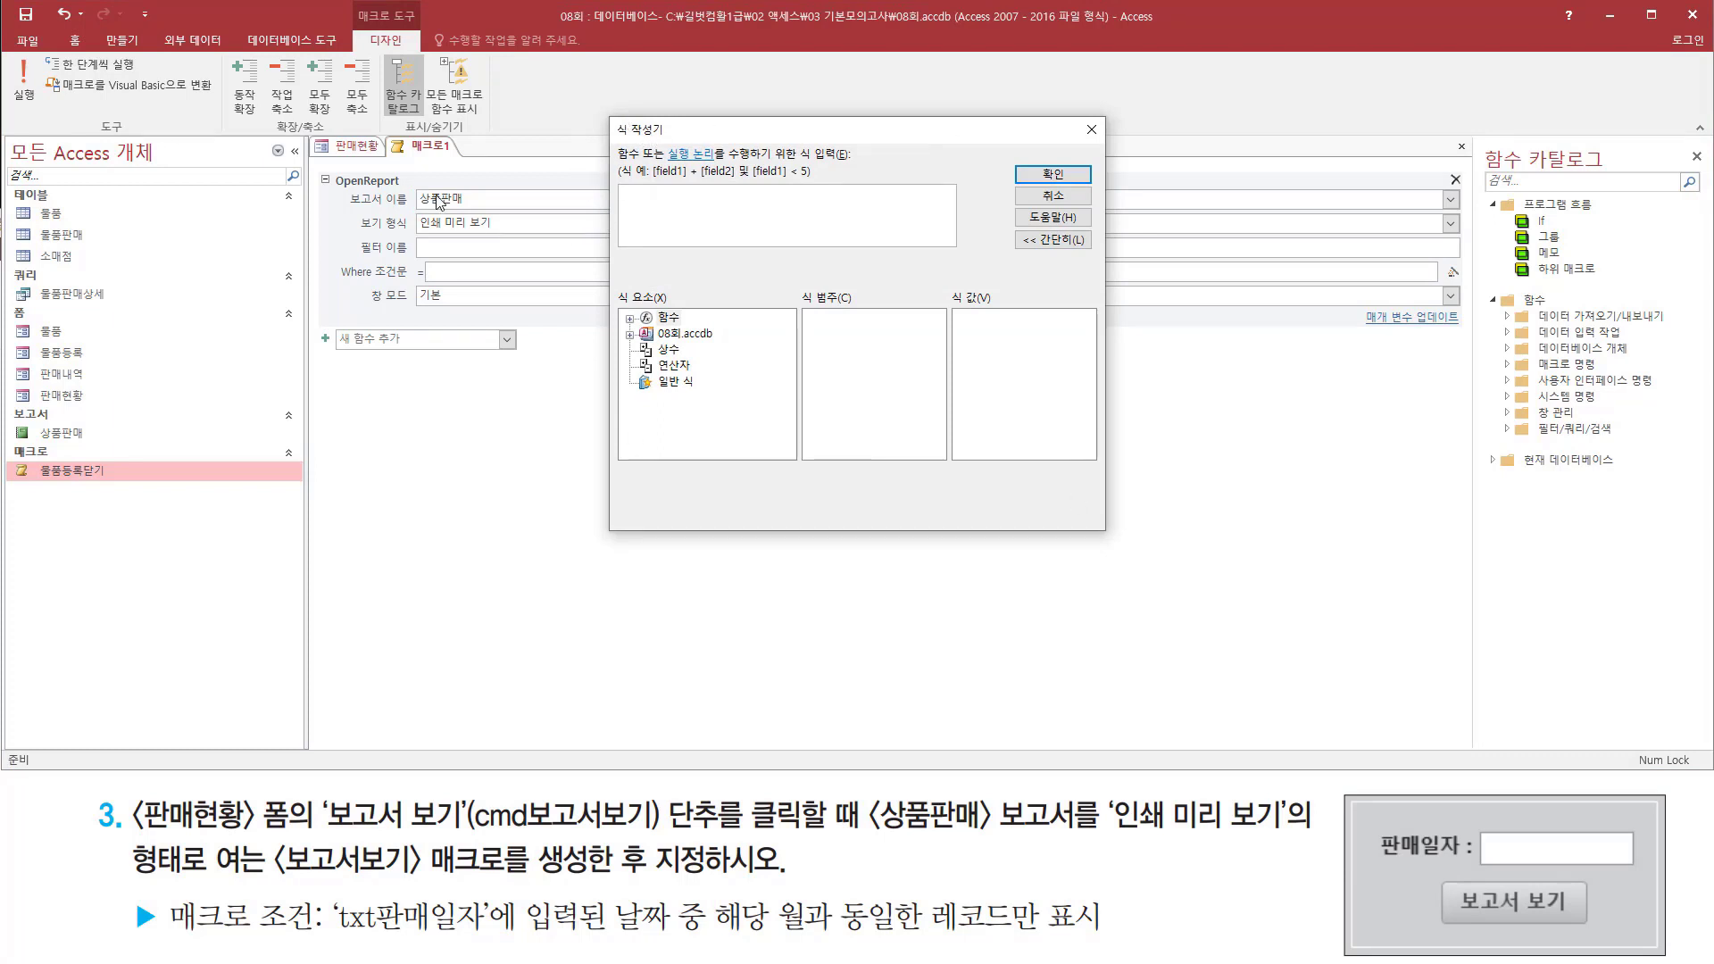
drag(414, 177, 483, 210)
key(Escape)
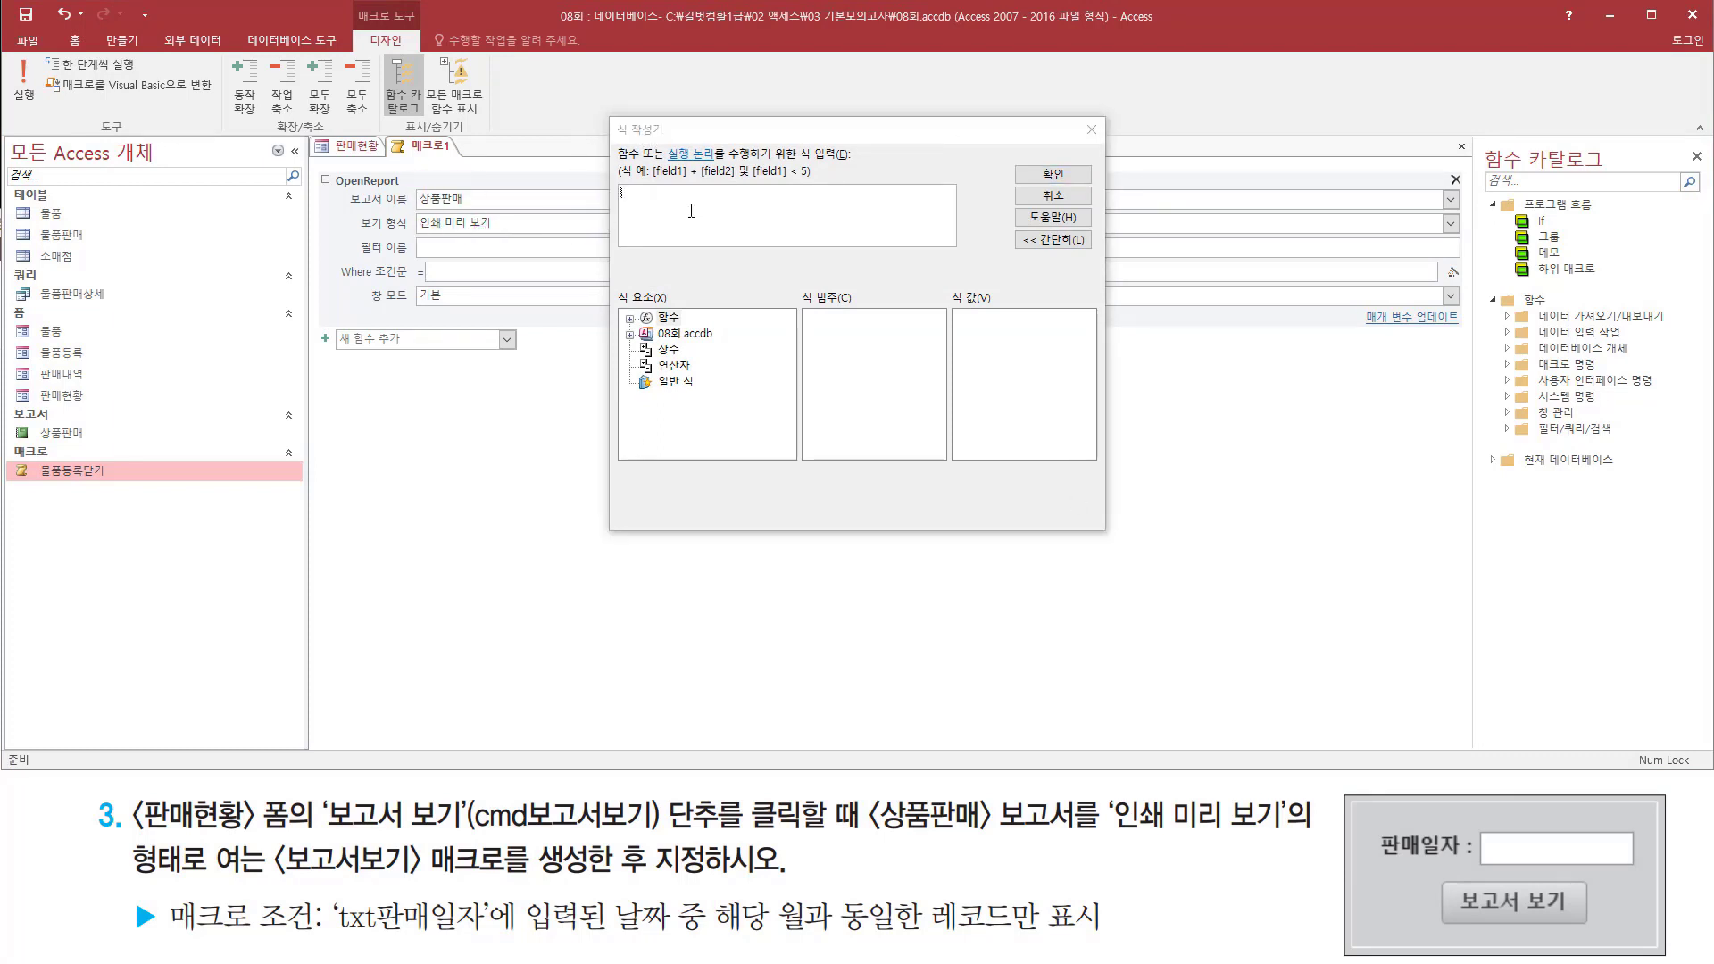
click(689, 211)
text([)
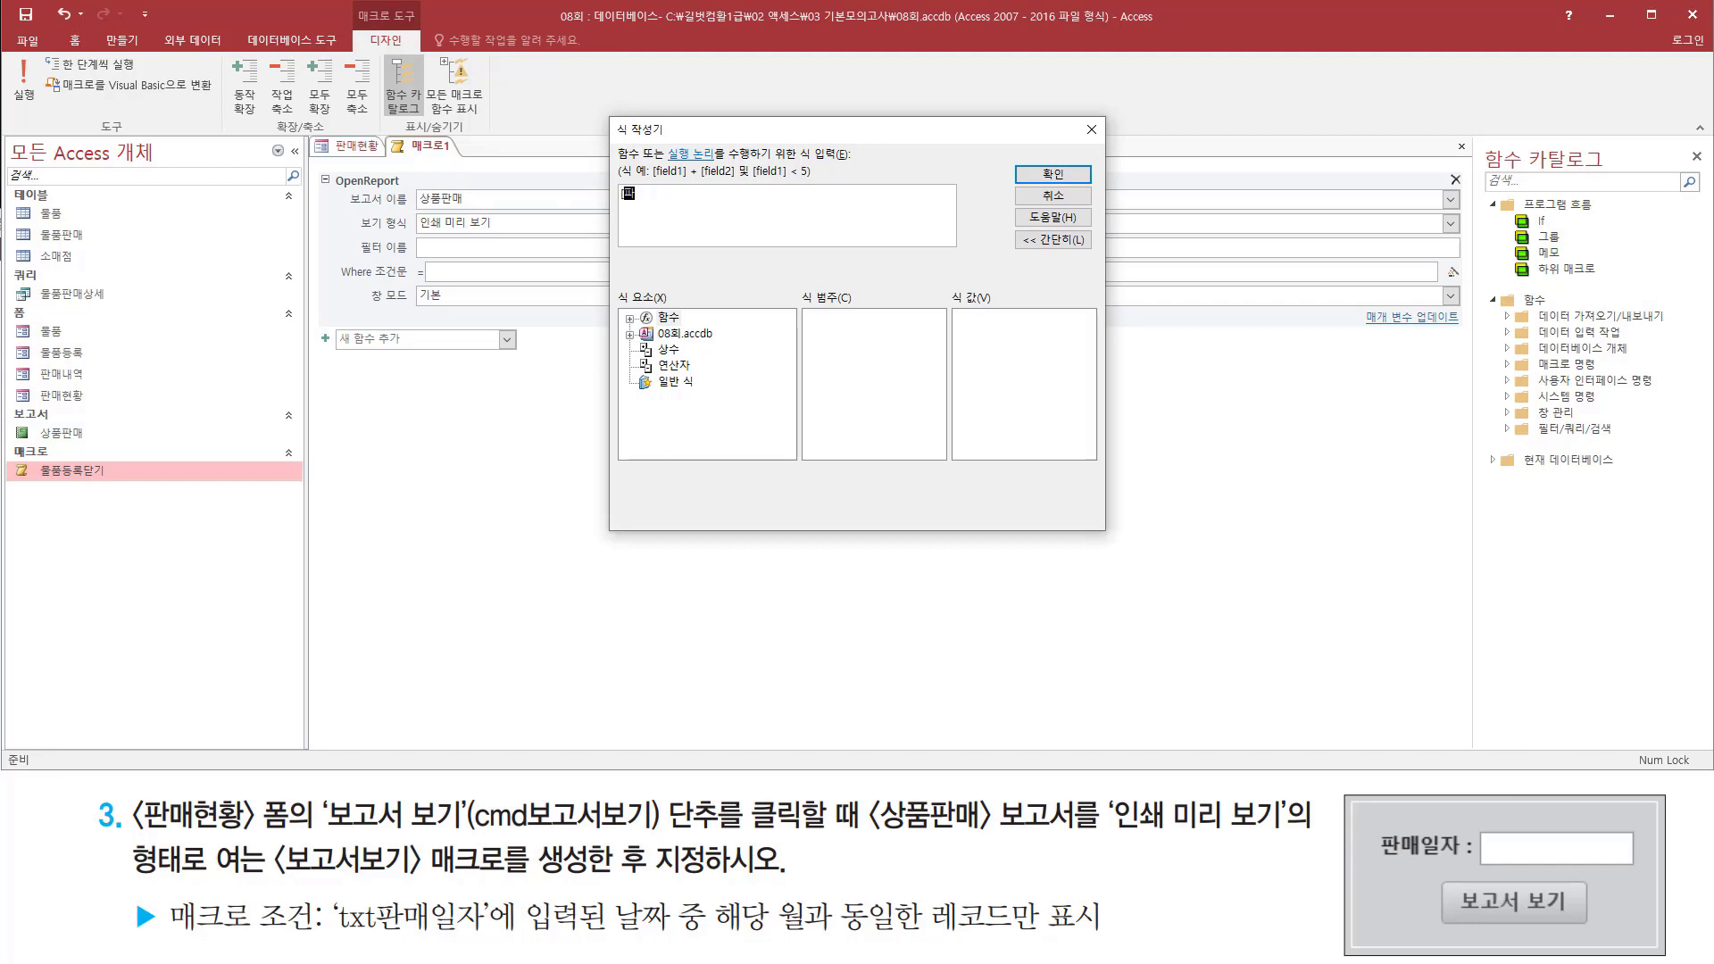
text(판매일ㅈ)
Browse the expression elements of 08회.accdb through Forms and all forms, and select the 판매현황 form.
drag(331, 931, 460, 931)
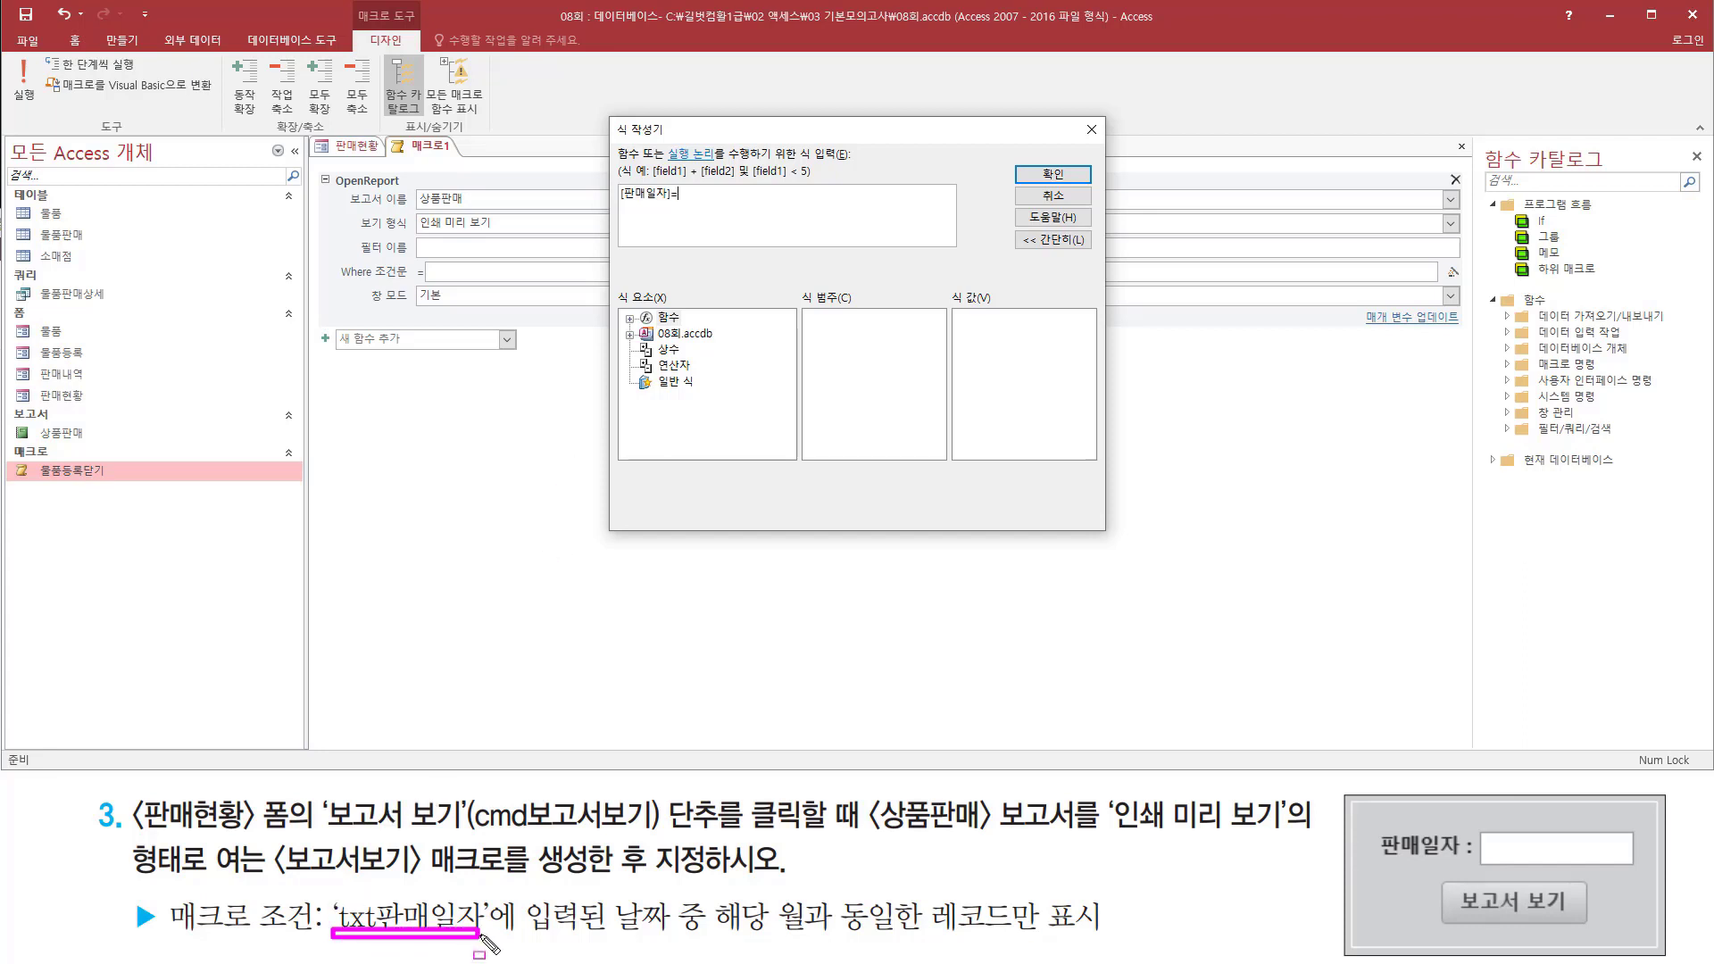
mouse_move(649, 320)
mouse_down()
mouse_move(710, 366)
mouse_move(730, 346)
mouse_up()
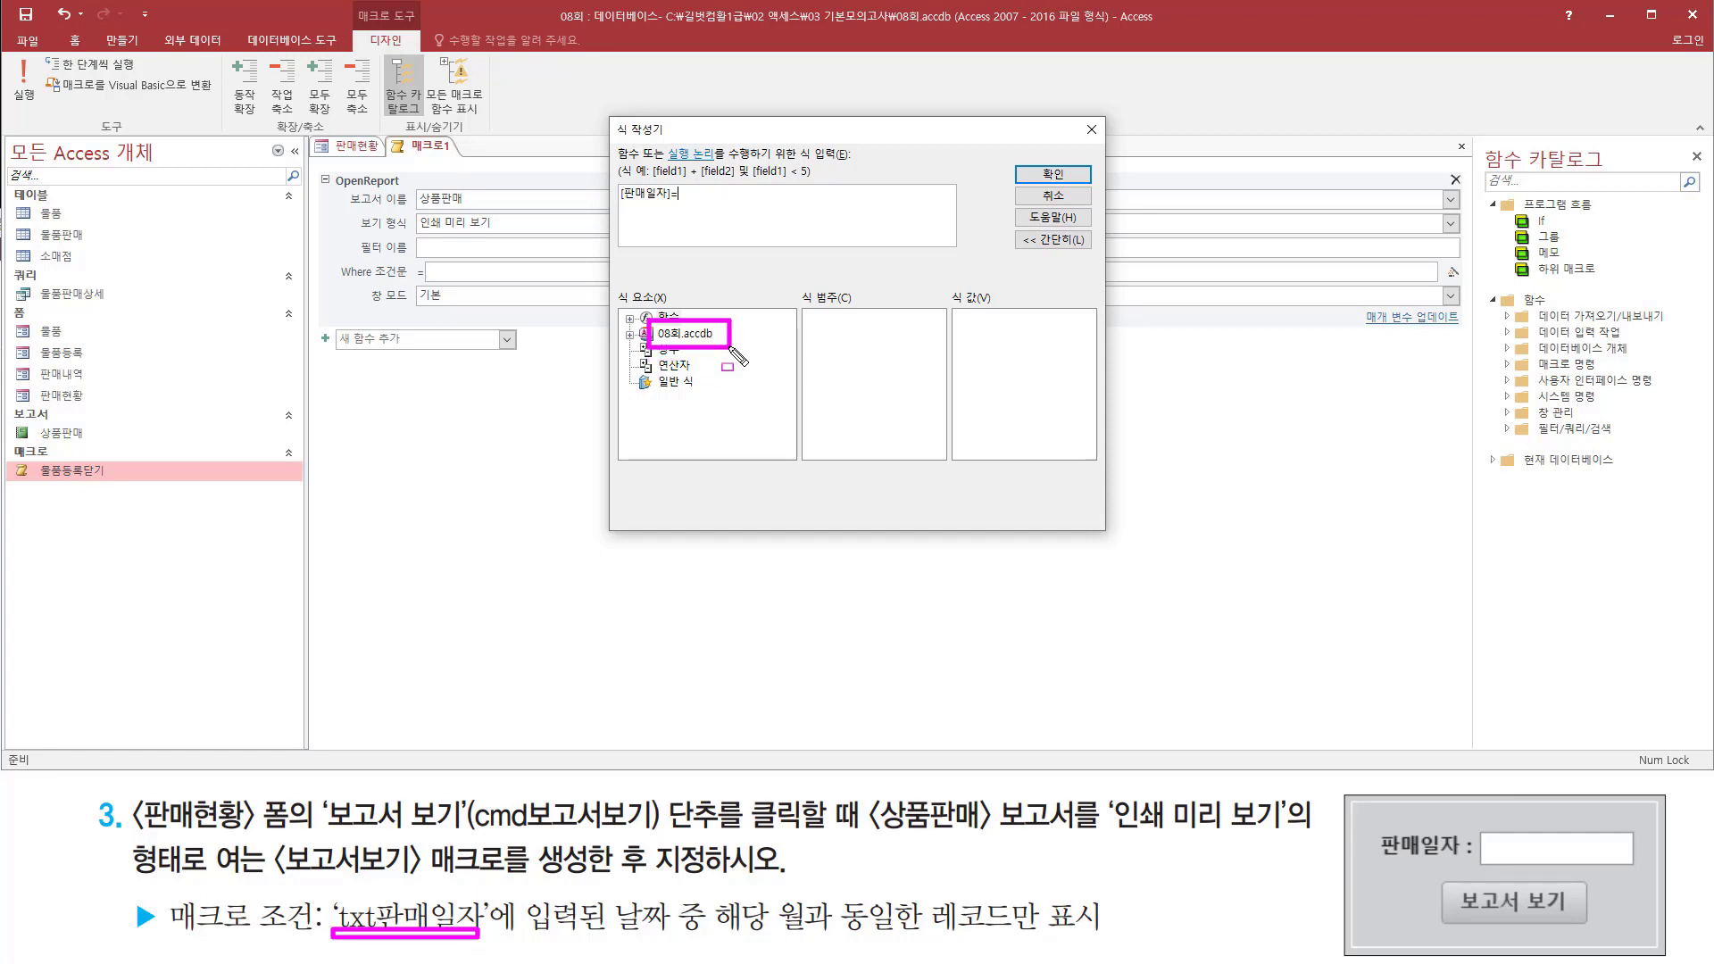
key(Escape)
double_click(696, 333)
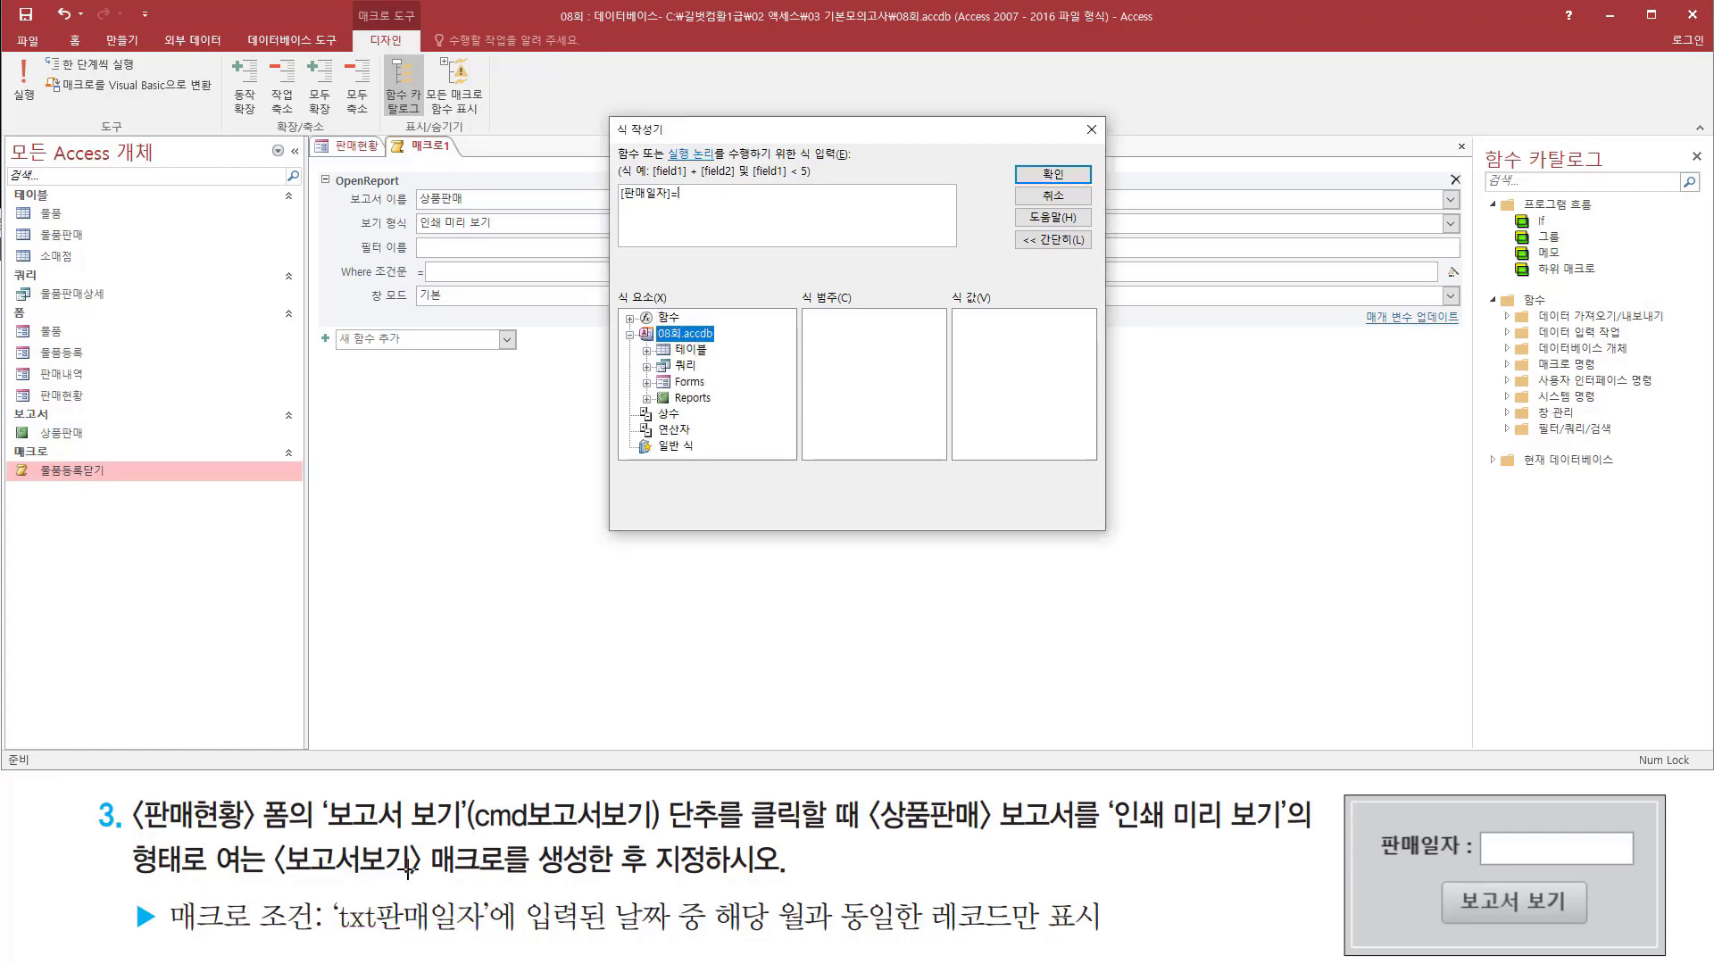
drag(330, 935, 489, 936)
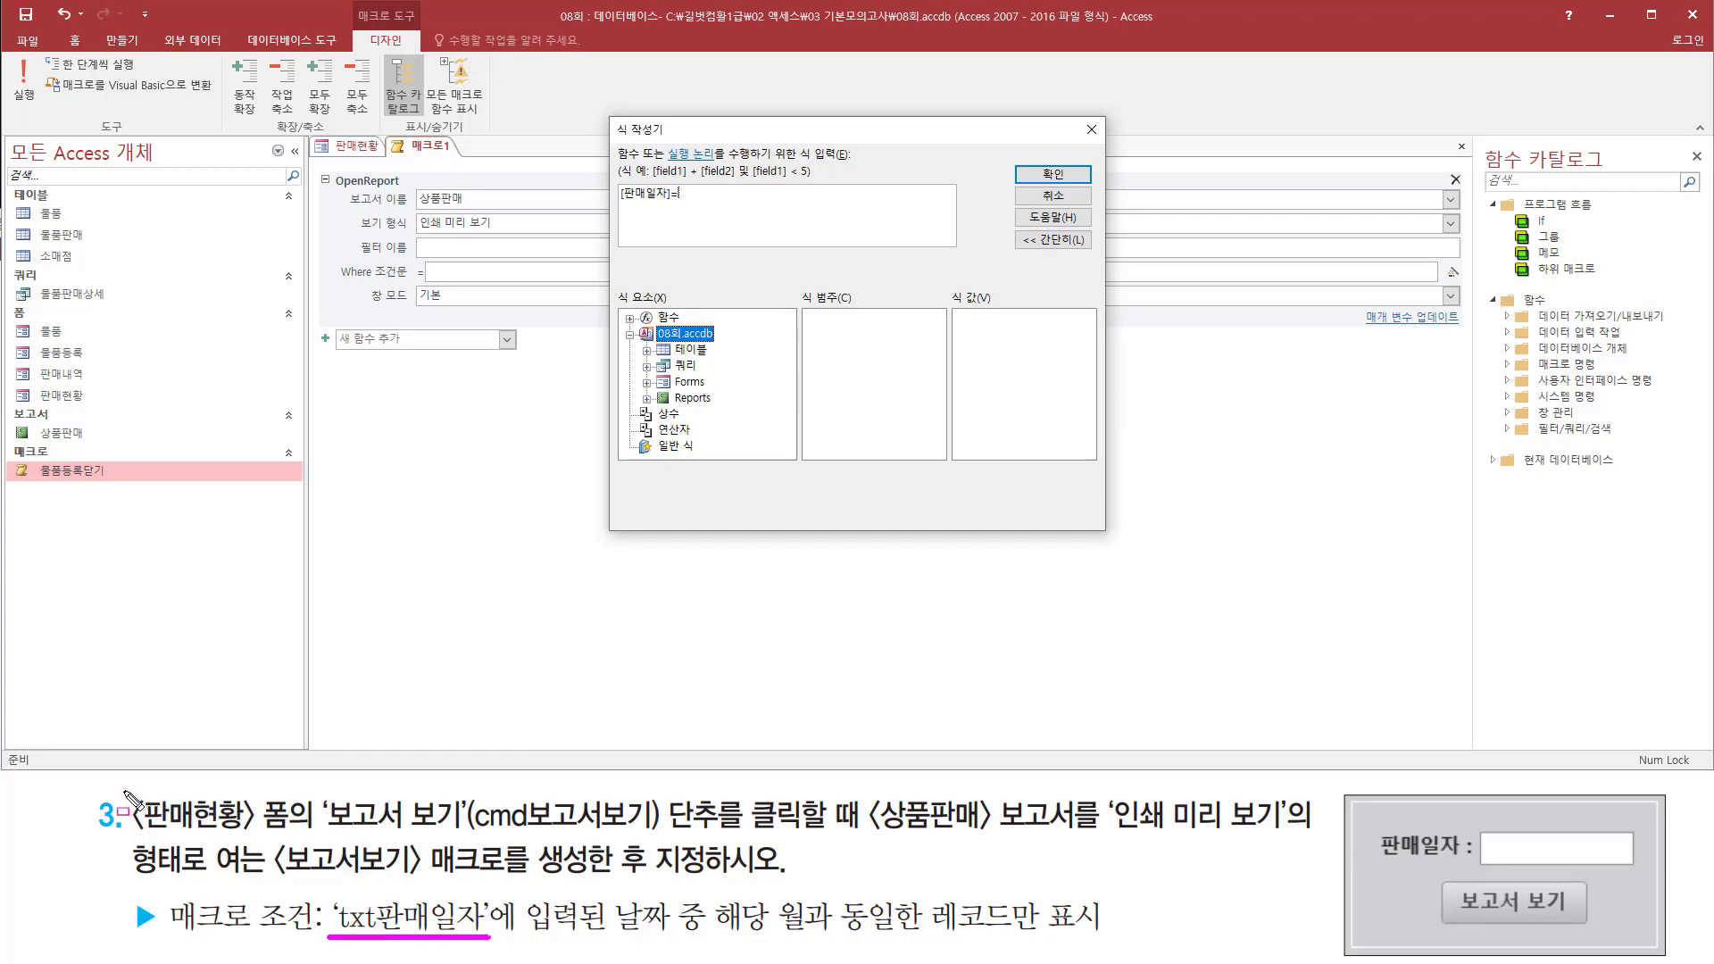
drag(124, 789, 309, 835)
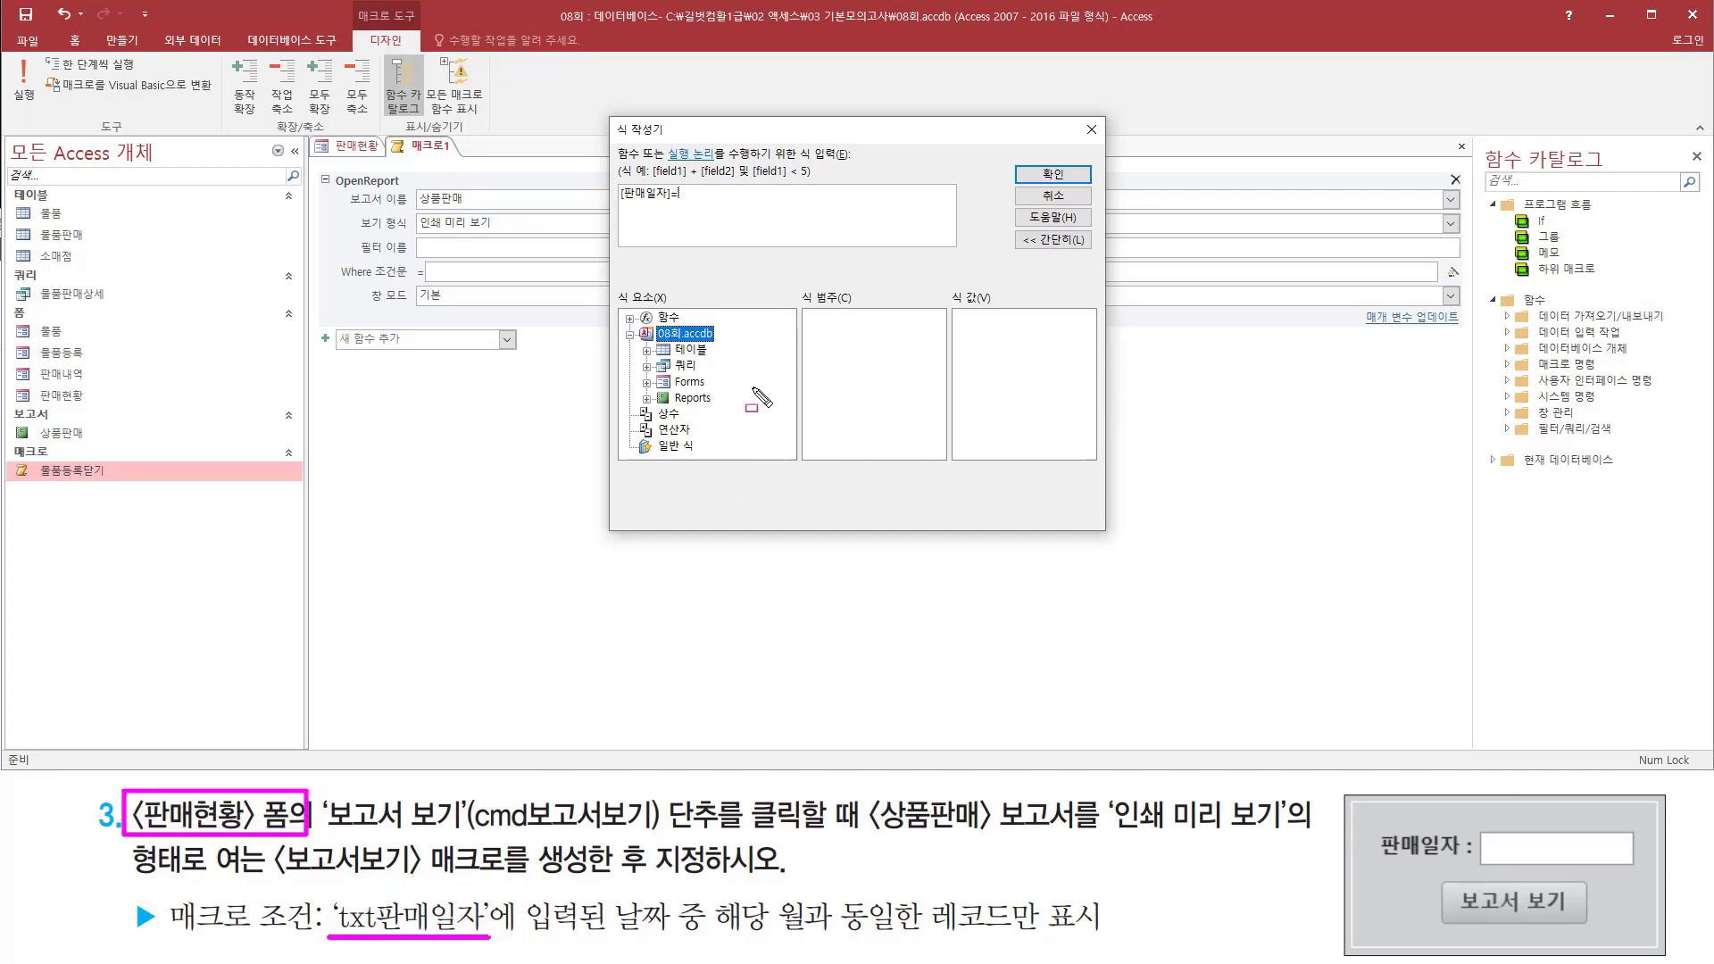
key(Escape)
double_click(688, 382)
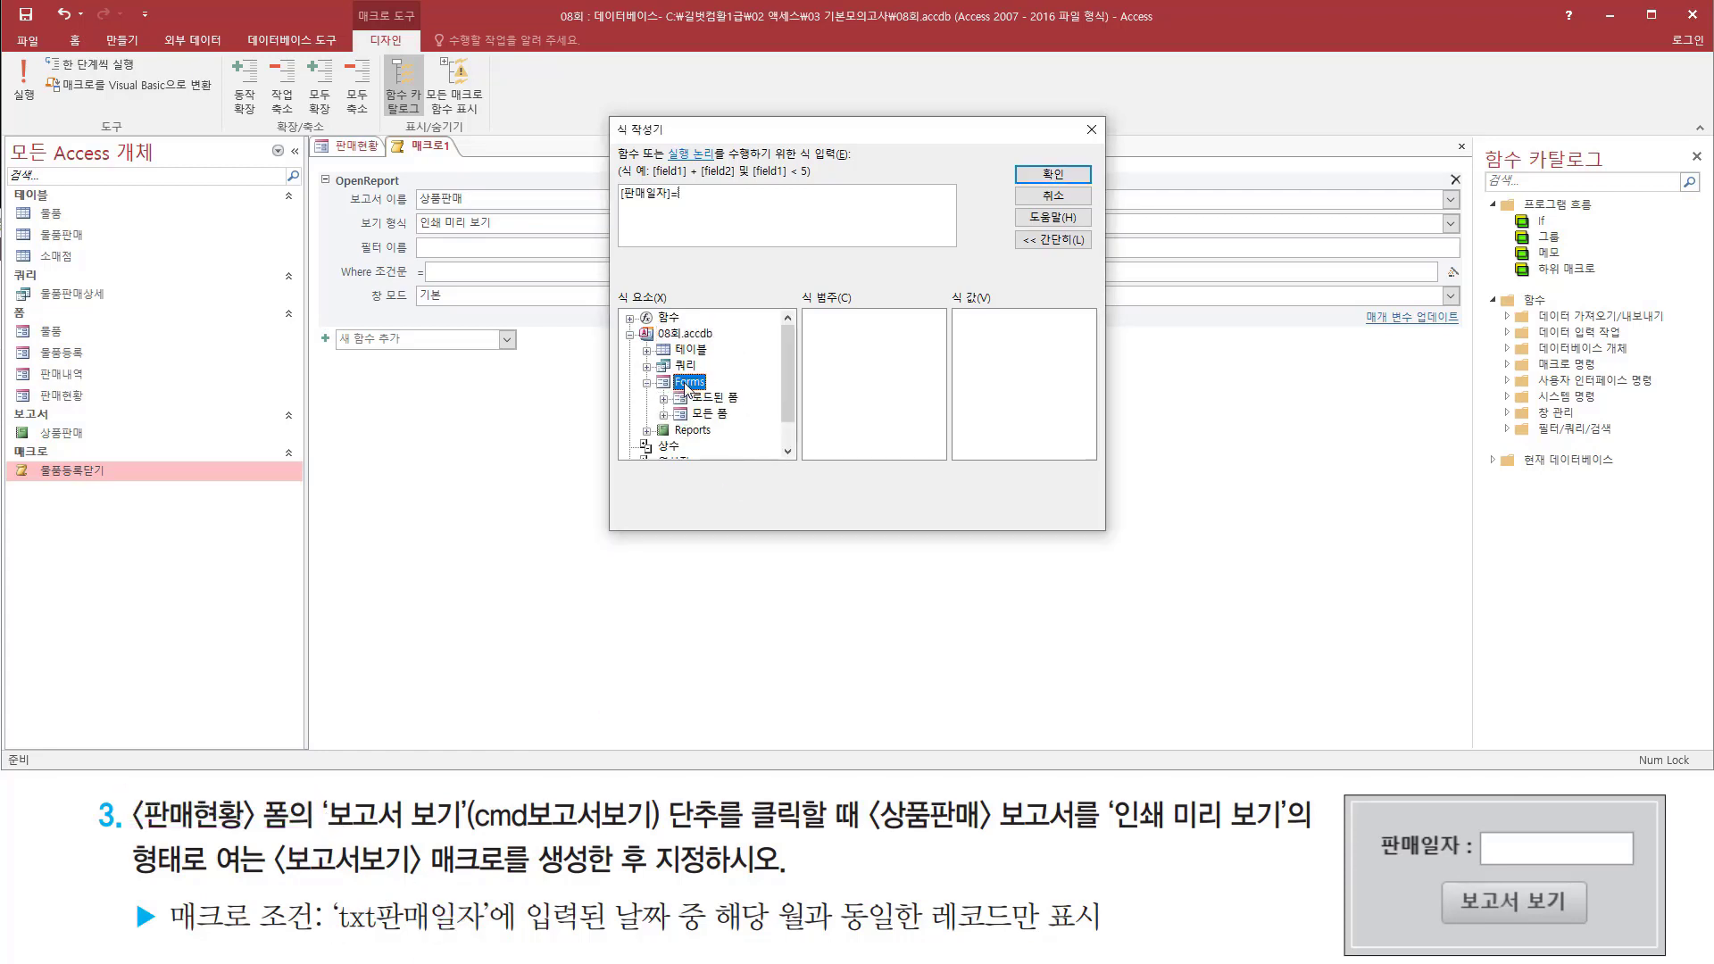
double_click(720, 418)
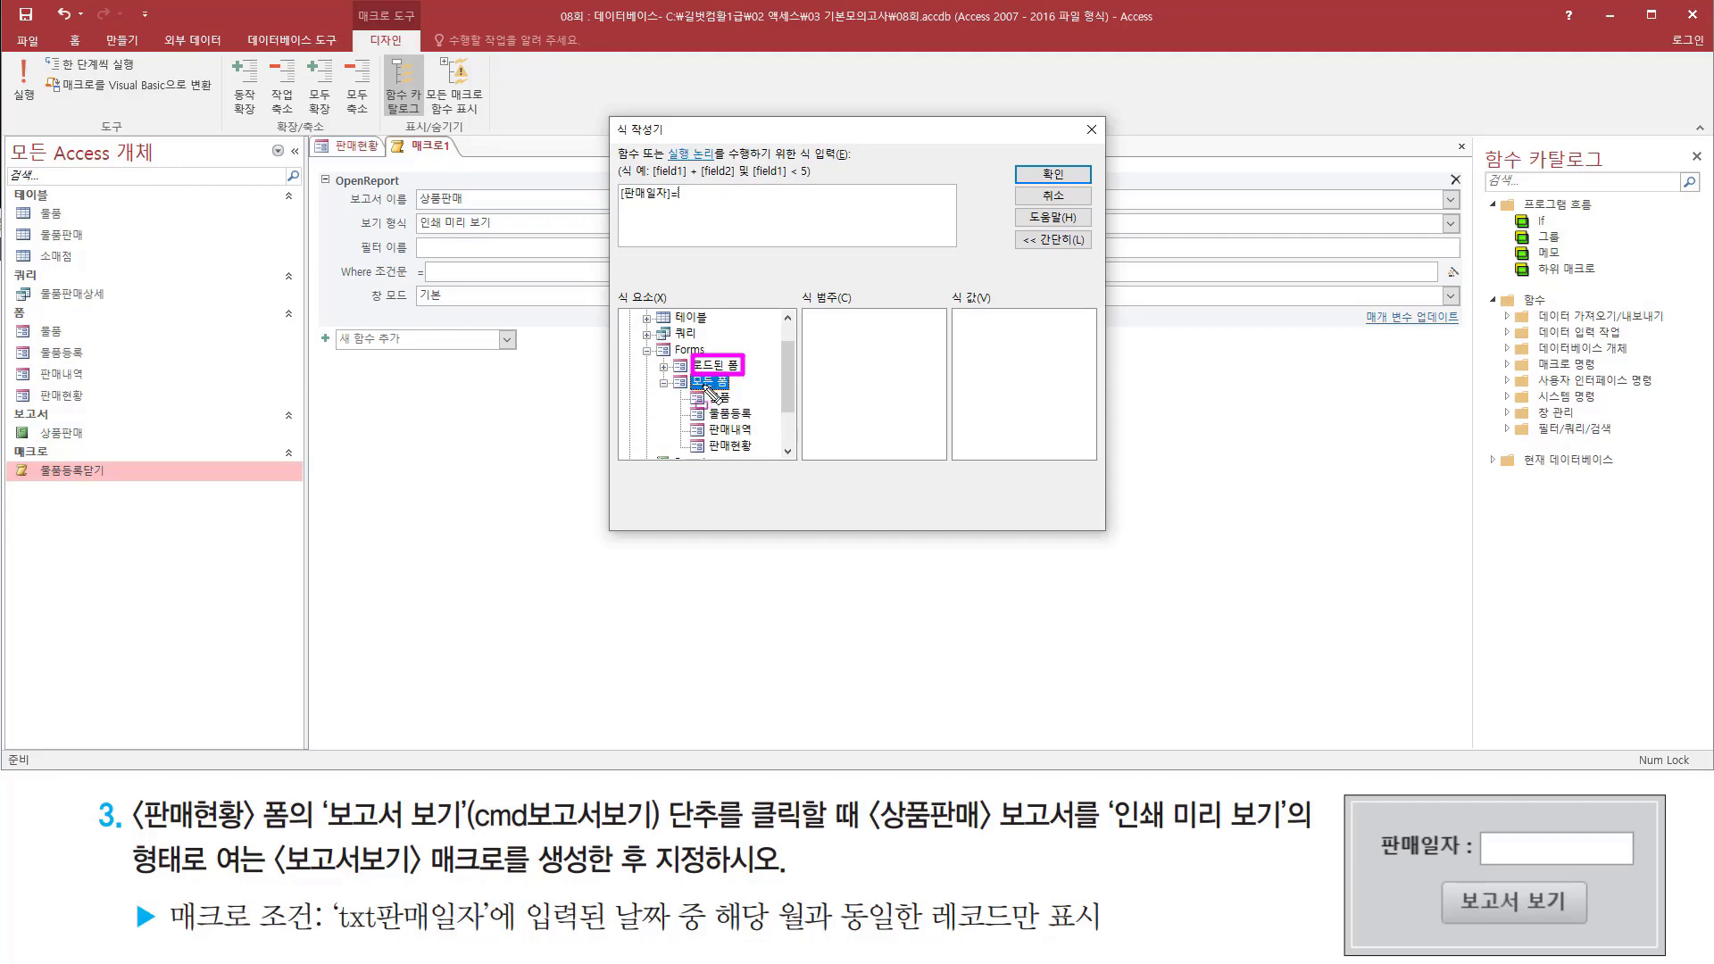
key(Escape)
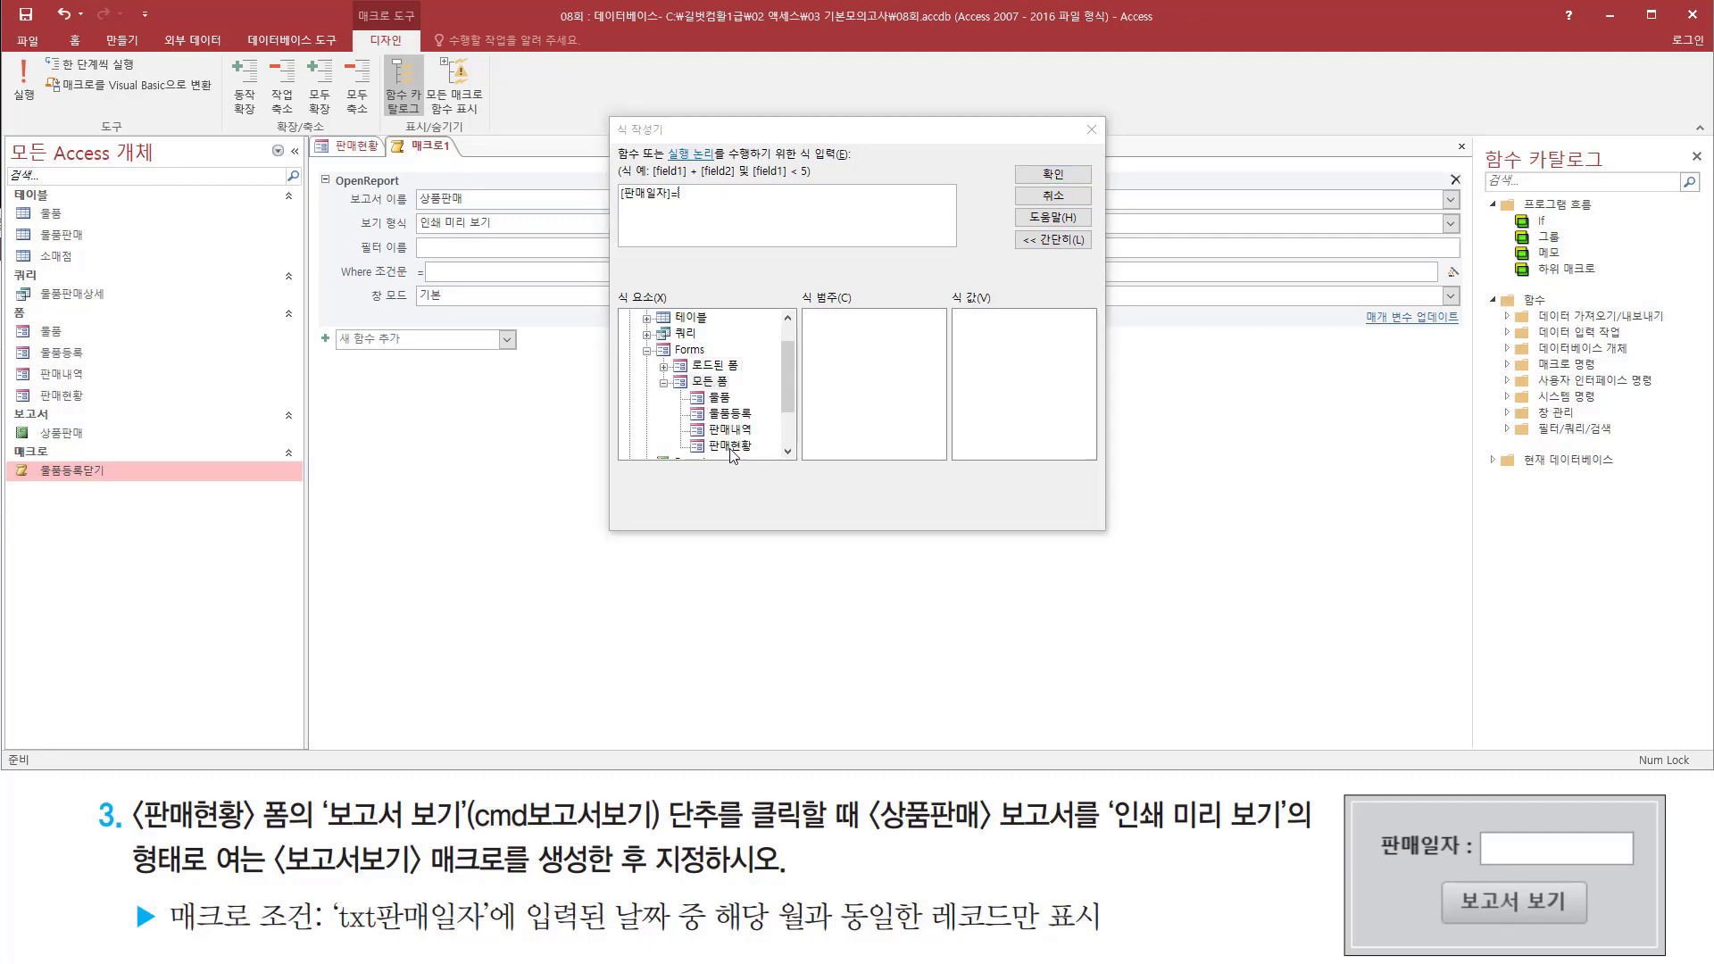
click(731, 447)
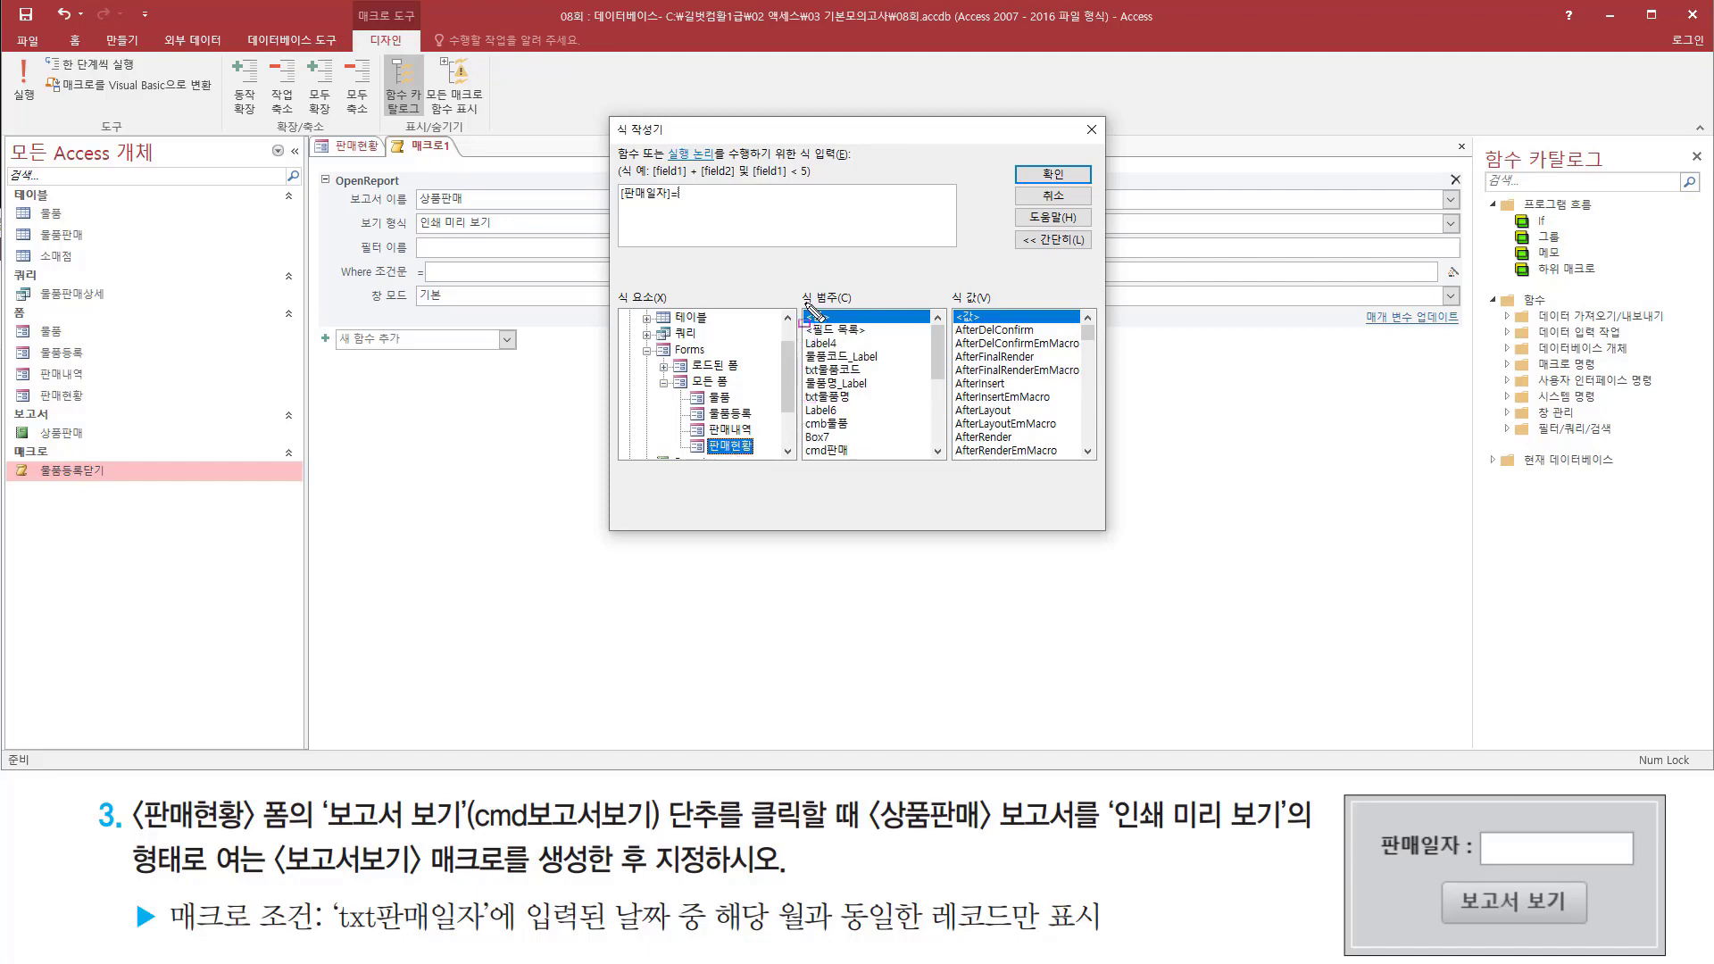
Insert the 판매현황 form's txt판매일자 control as the comparison value after [판매일자]=.
mouse_move(807, 303)
mouse_down()
mouse_move(895, 475)
mouse_move(909, 468)
mouse_up()
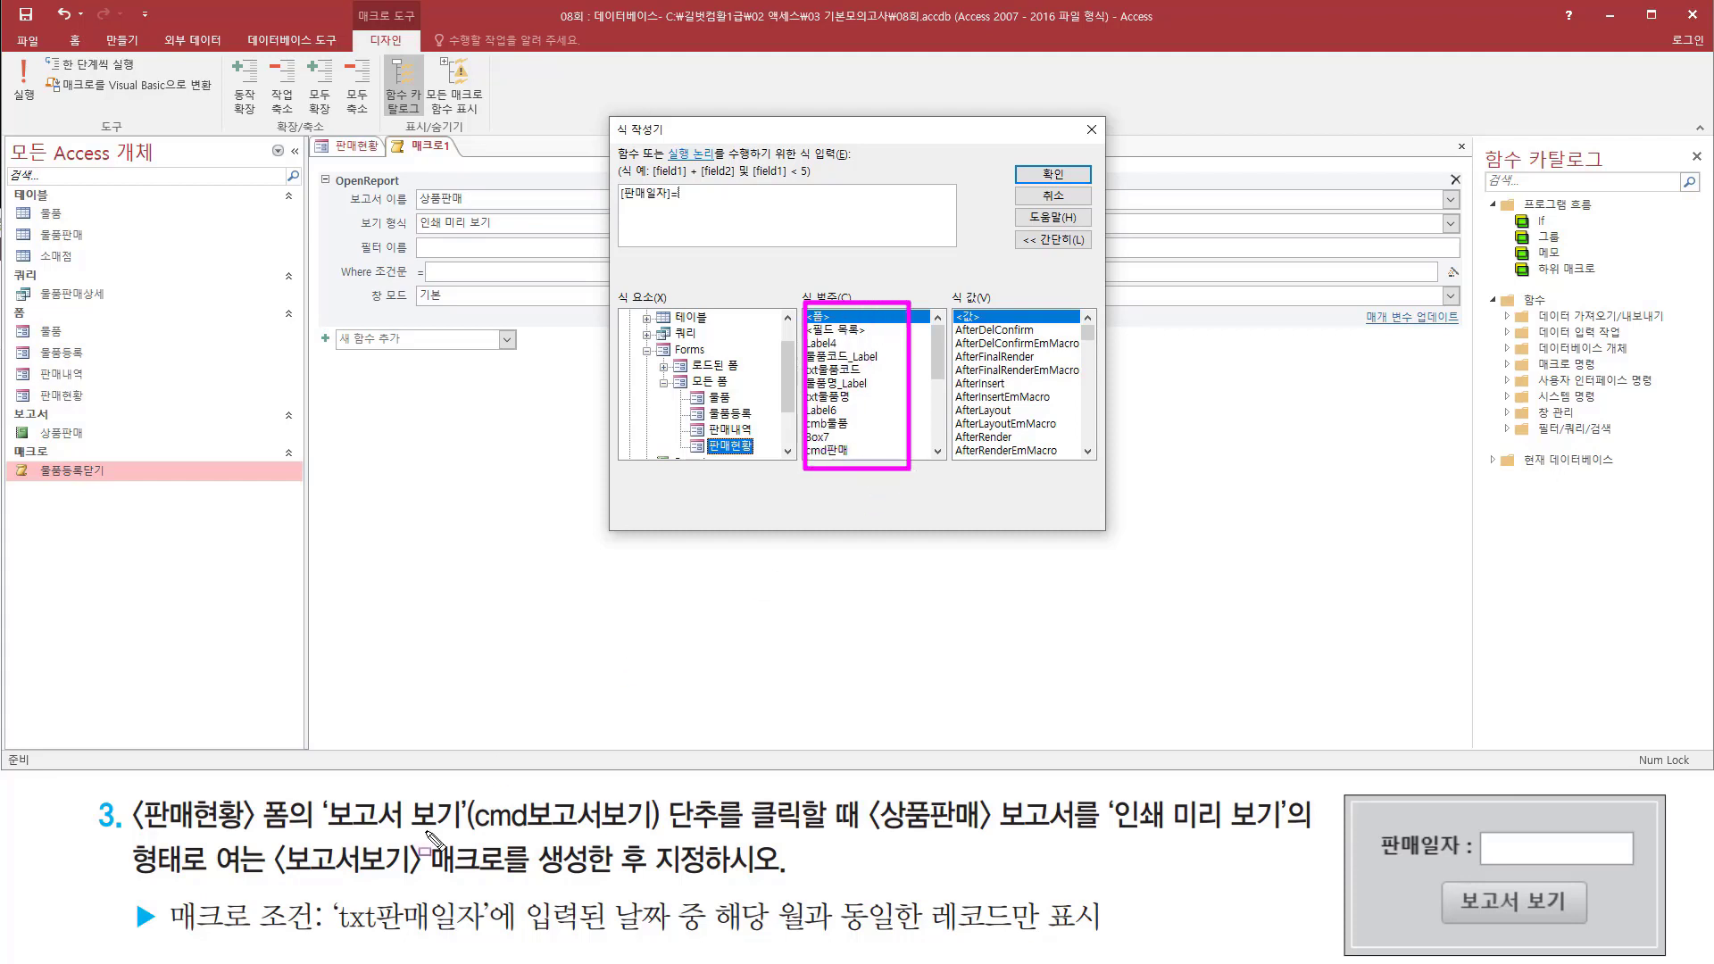
drag(326, 935, 480, 936)
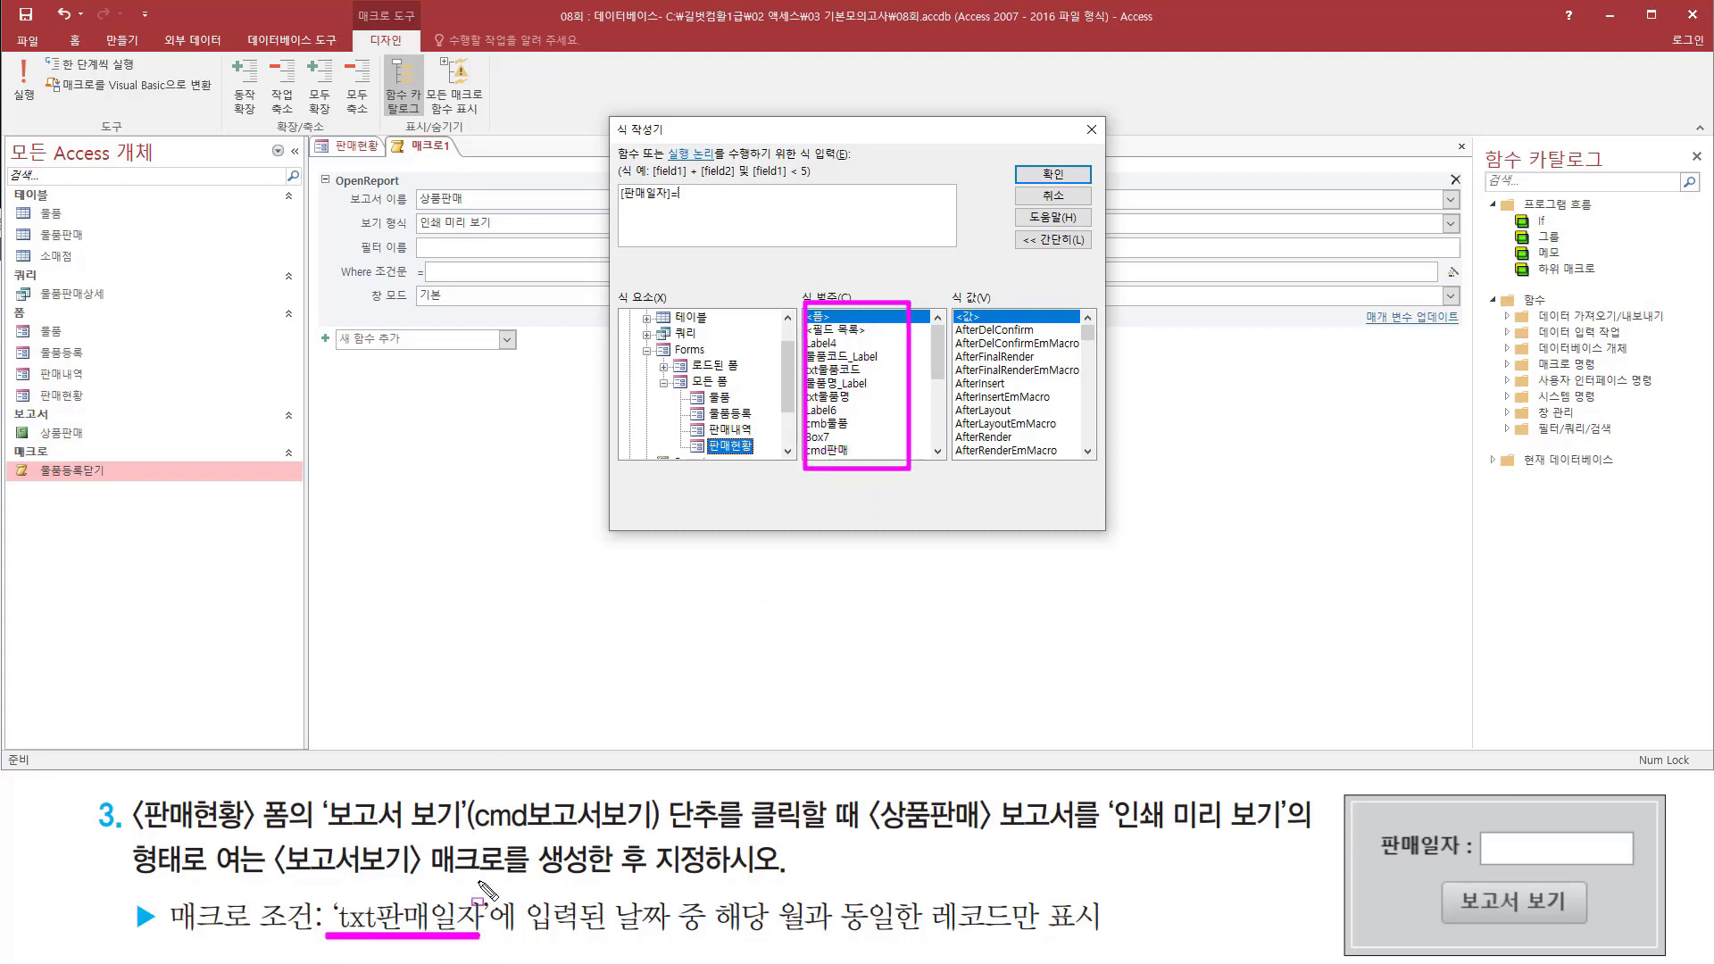
key(Escape)
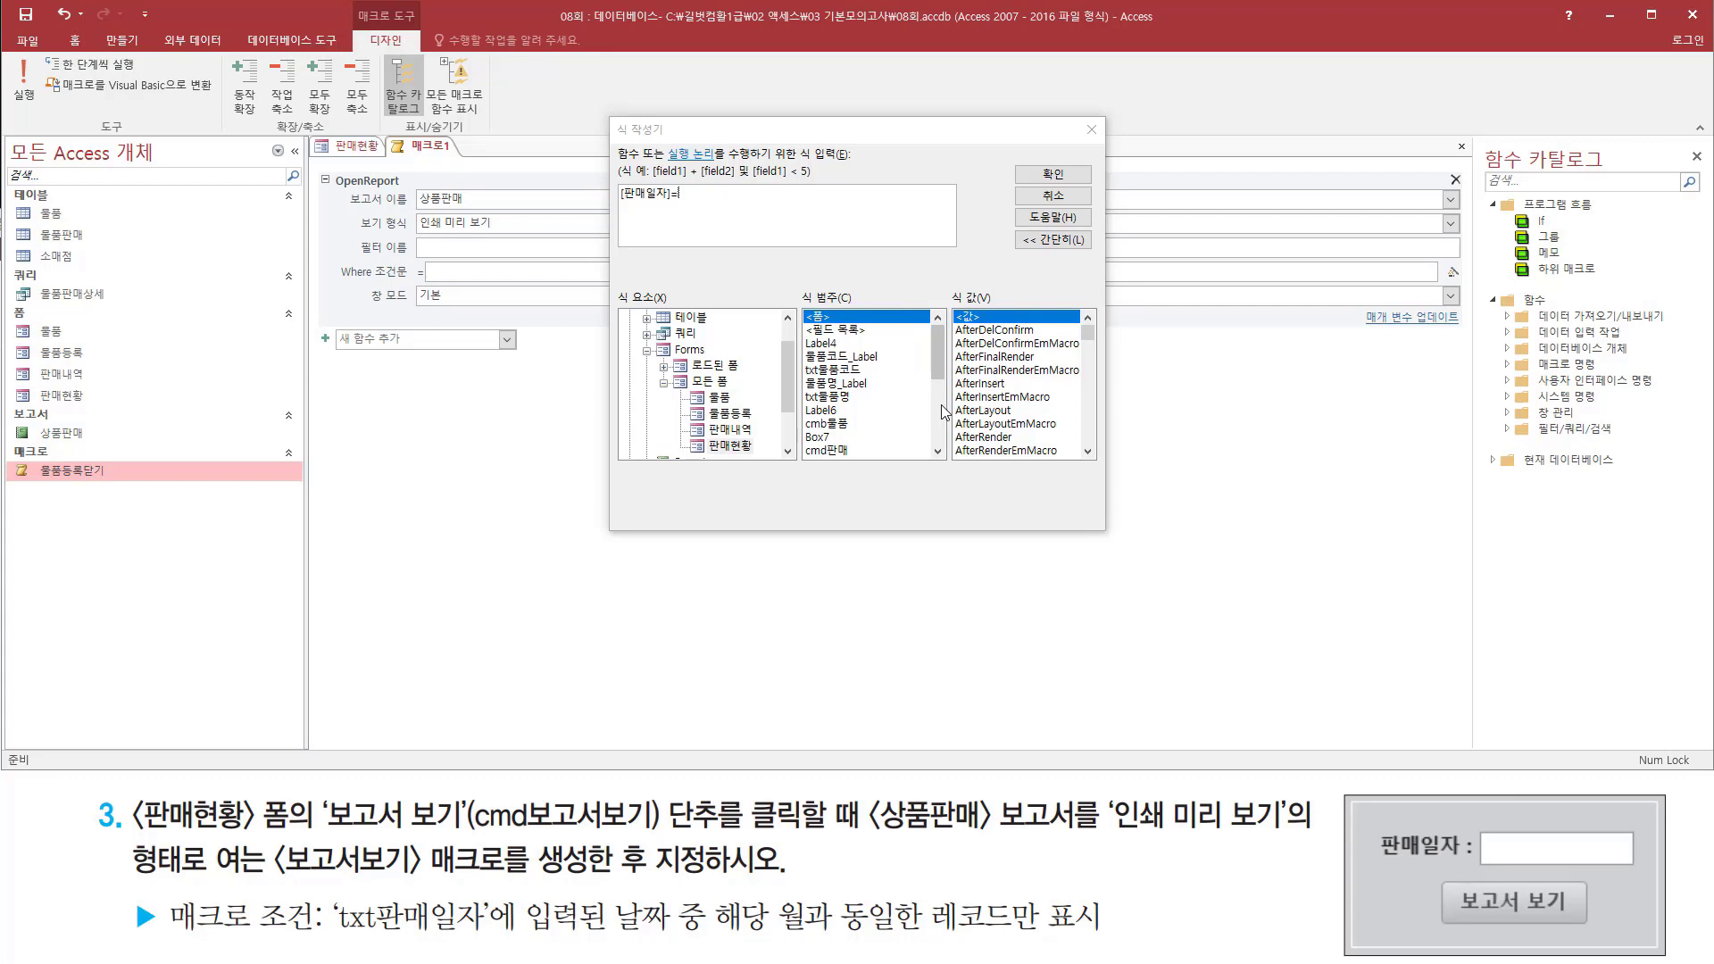
click(942, 411)
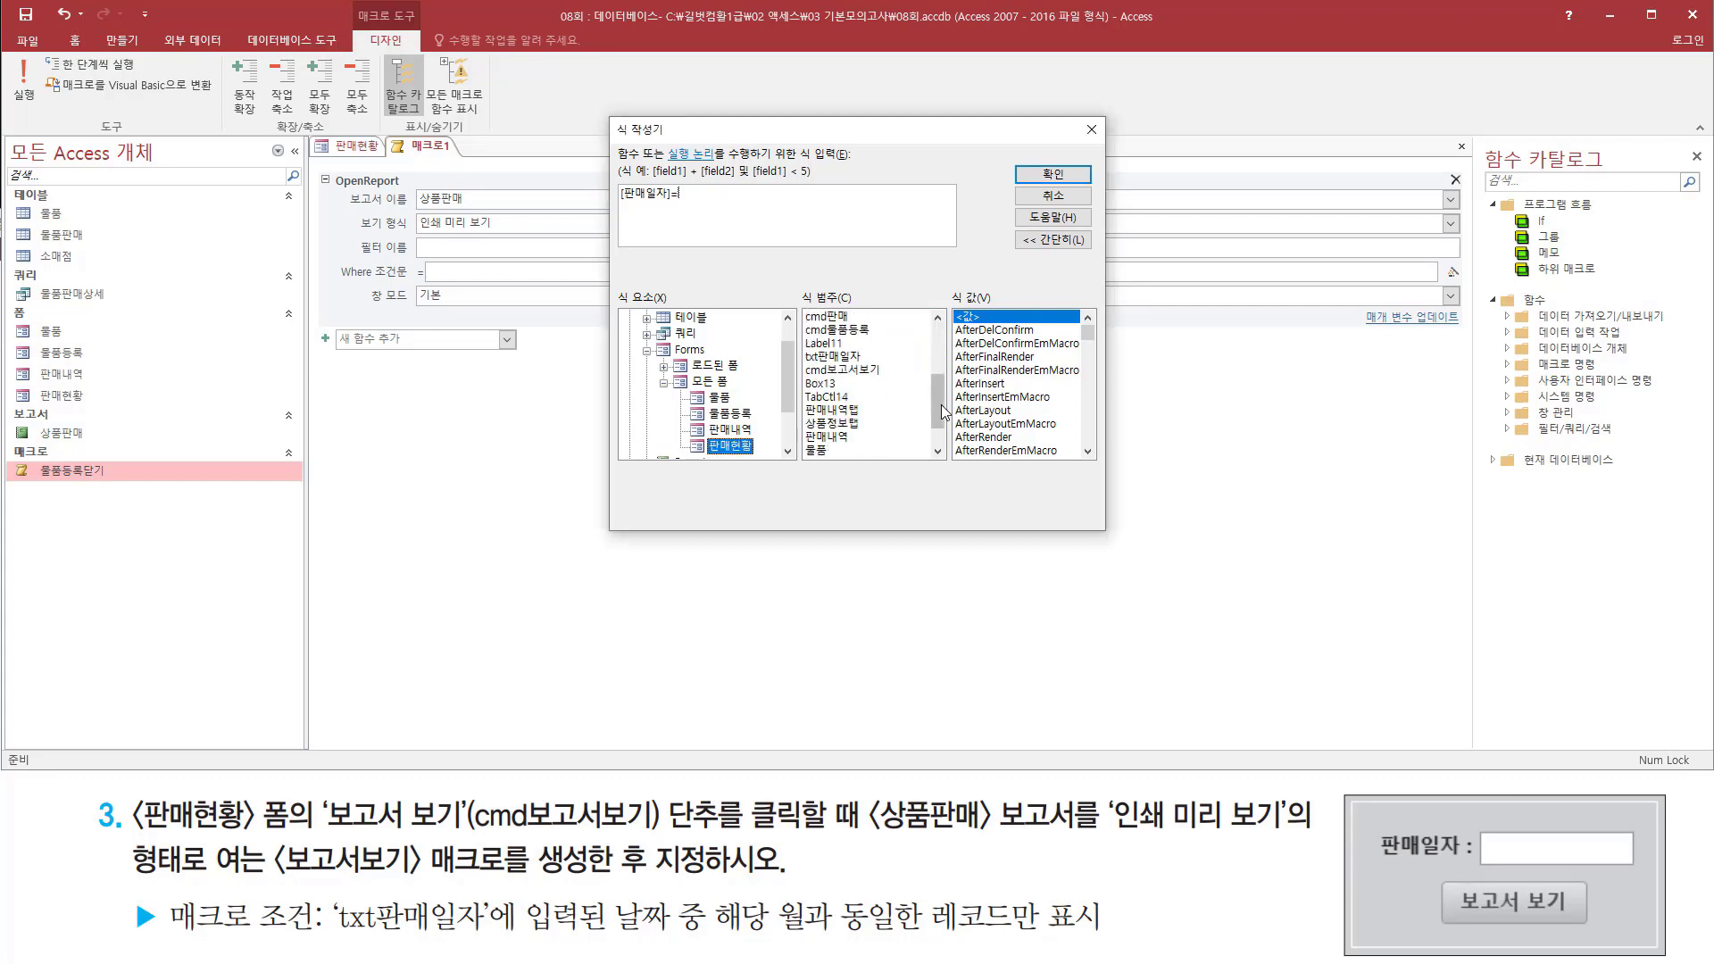
click(849, 355)
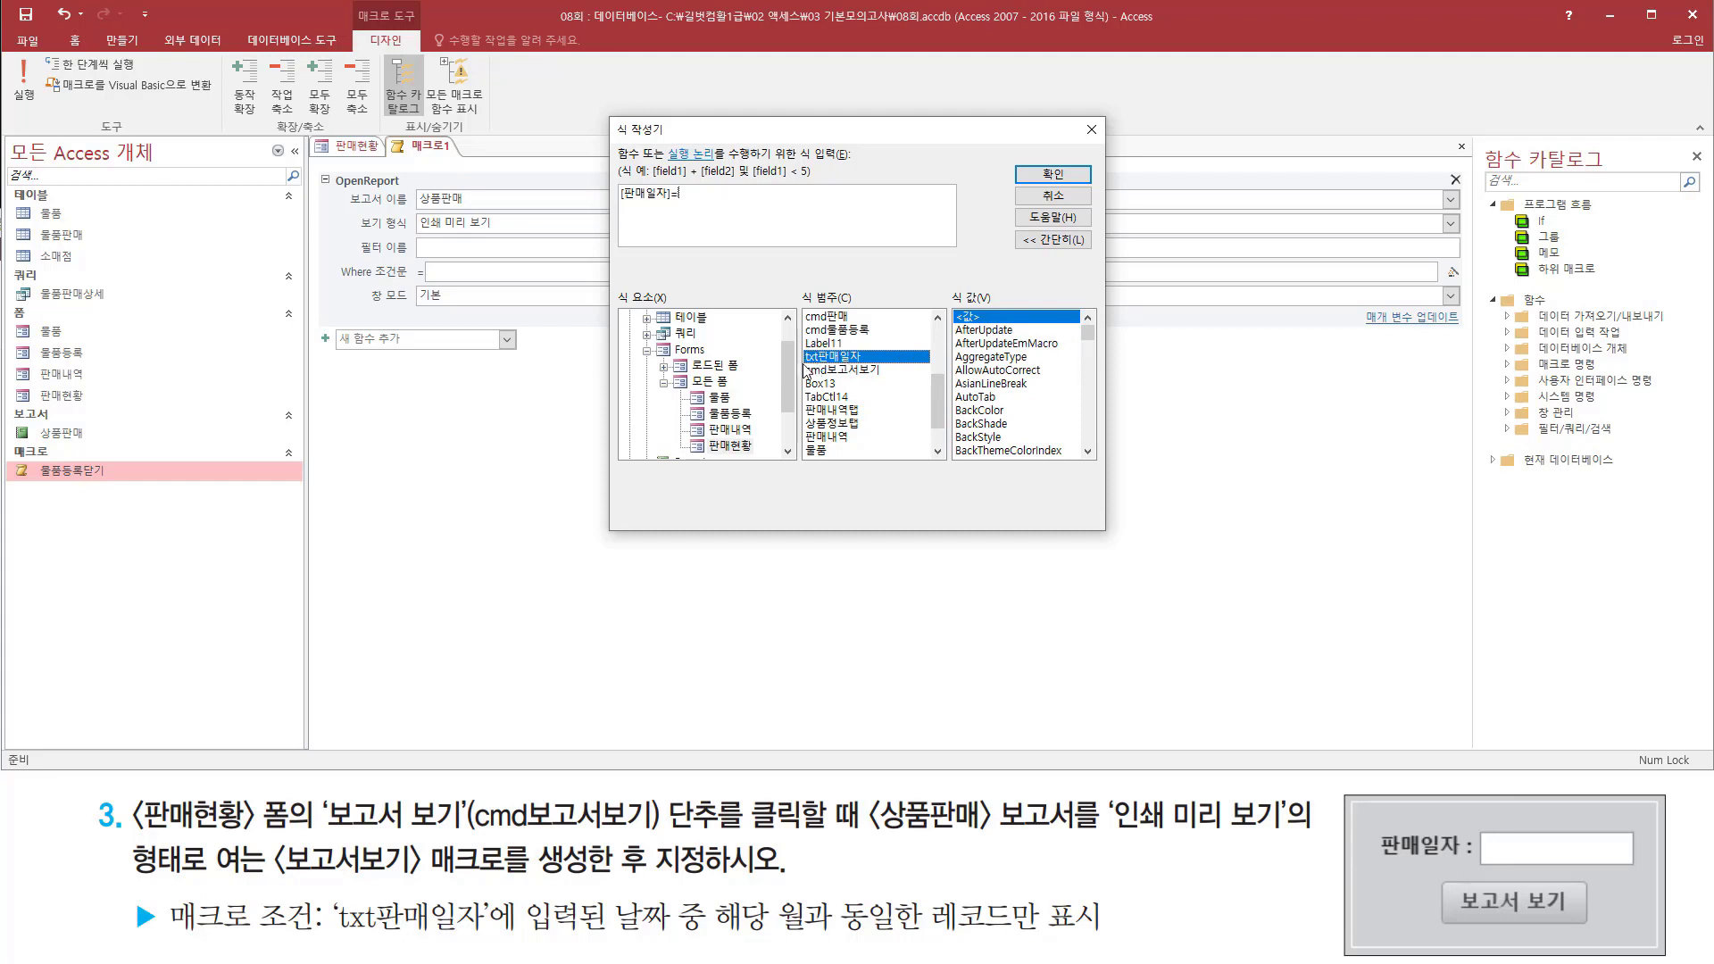
double_click(857, 356)
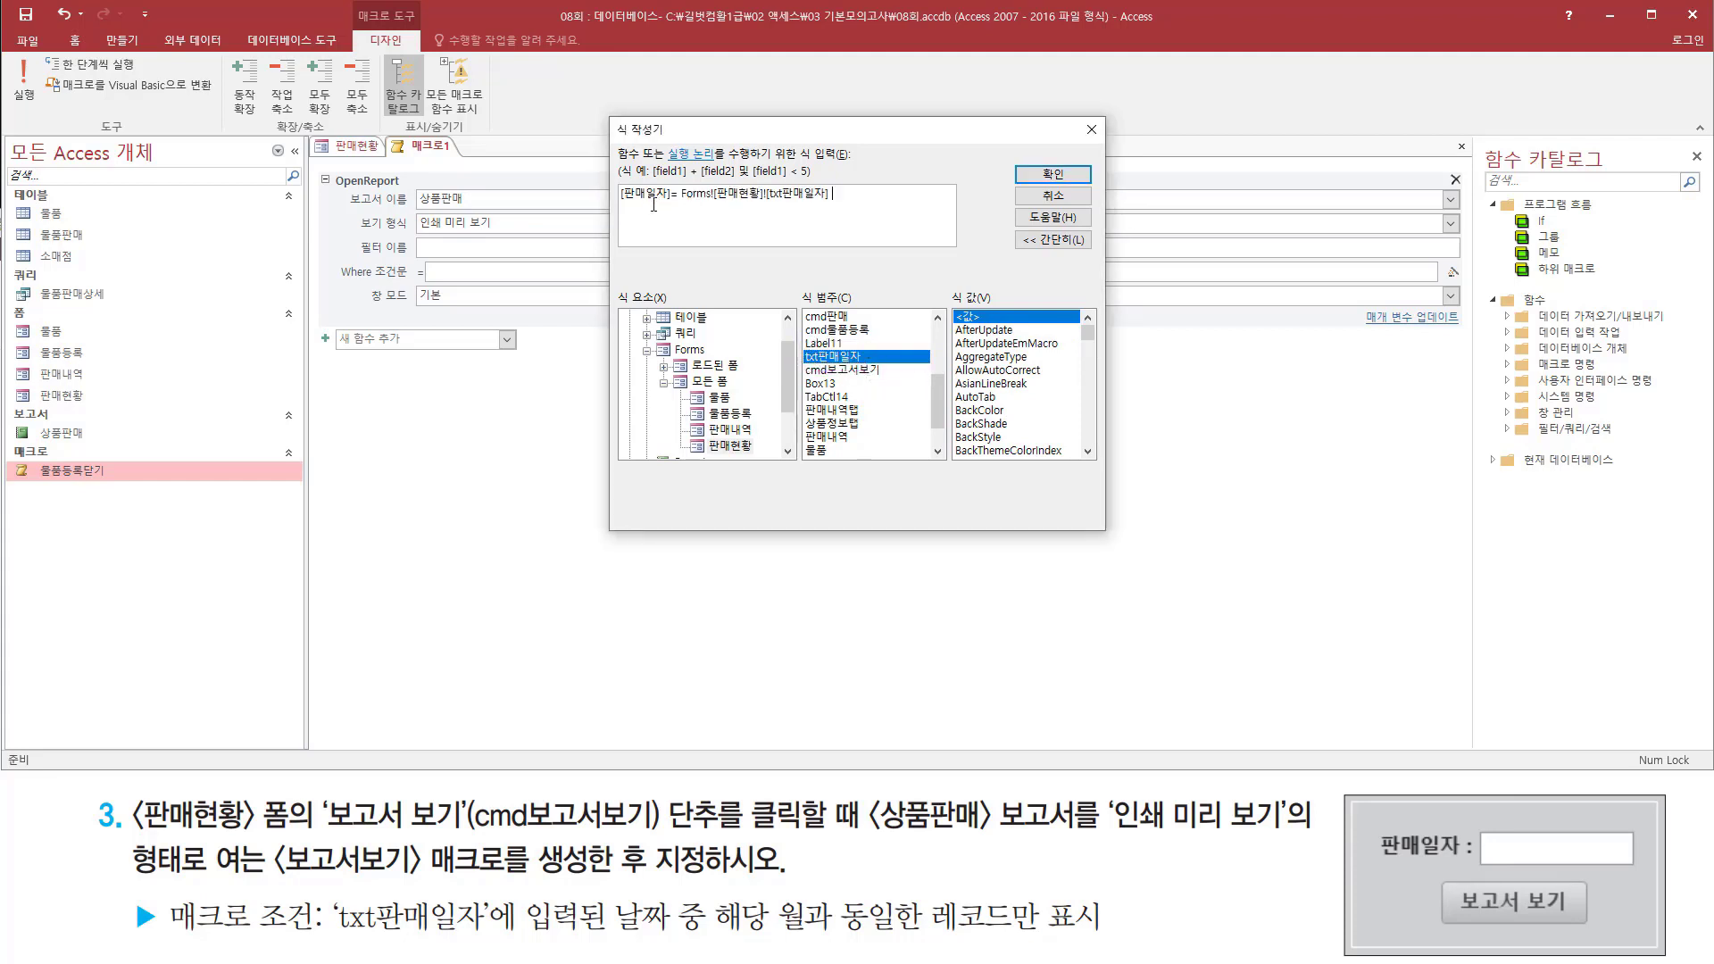
drag(680, 207, 831, 207)
key(Escape)
Copy the whole condition [판매일자]= Forms![판매현황]![txt판매일자] into a memo note.
click(865, 198)
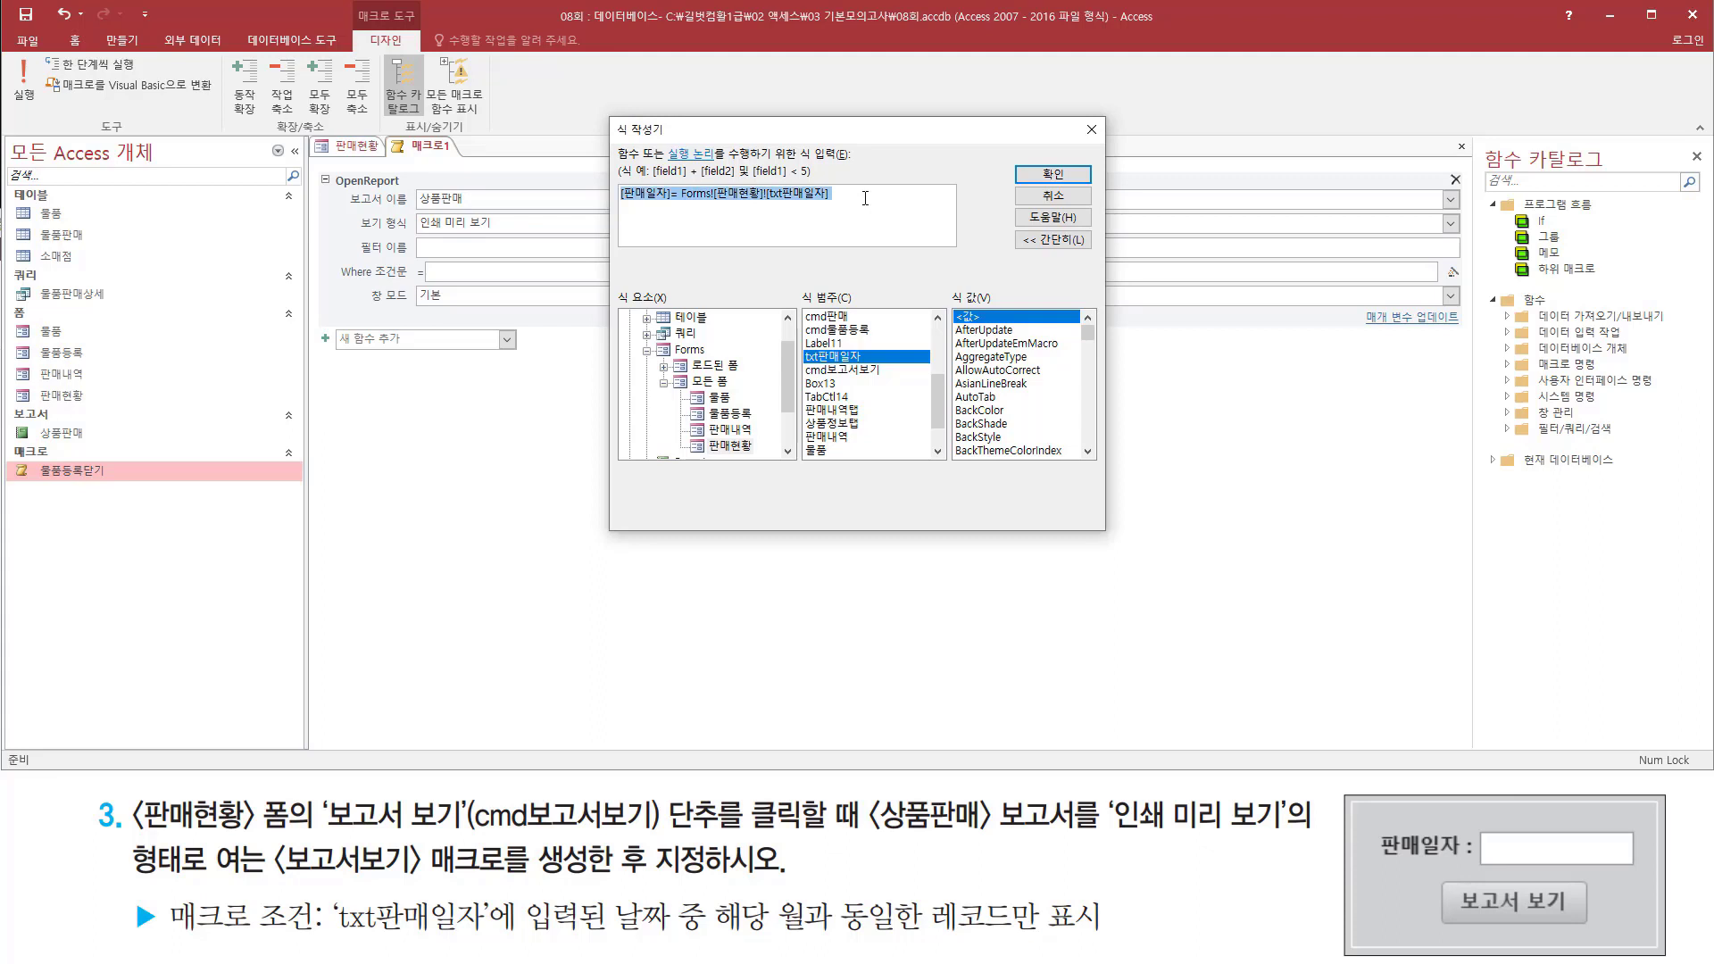
click(865, 199)
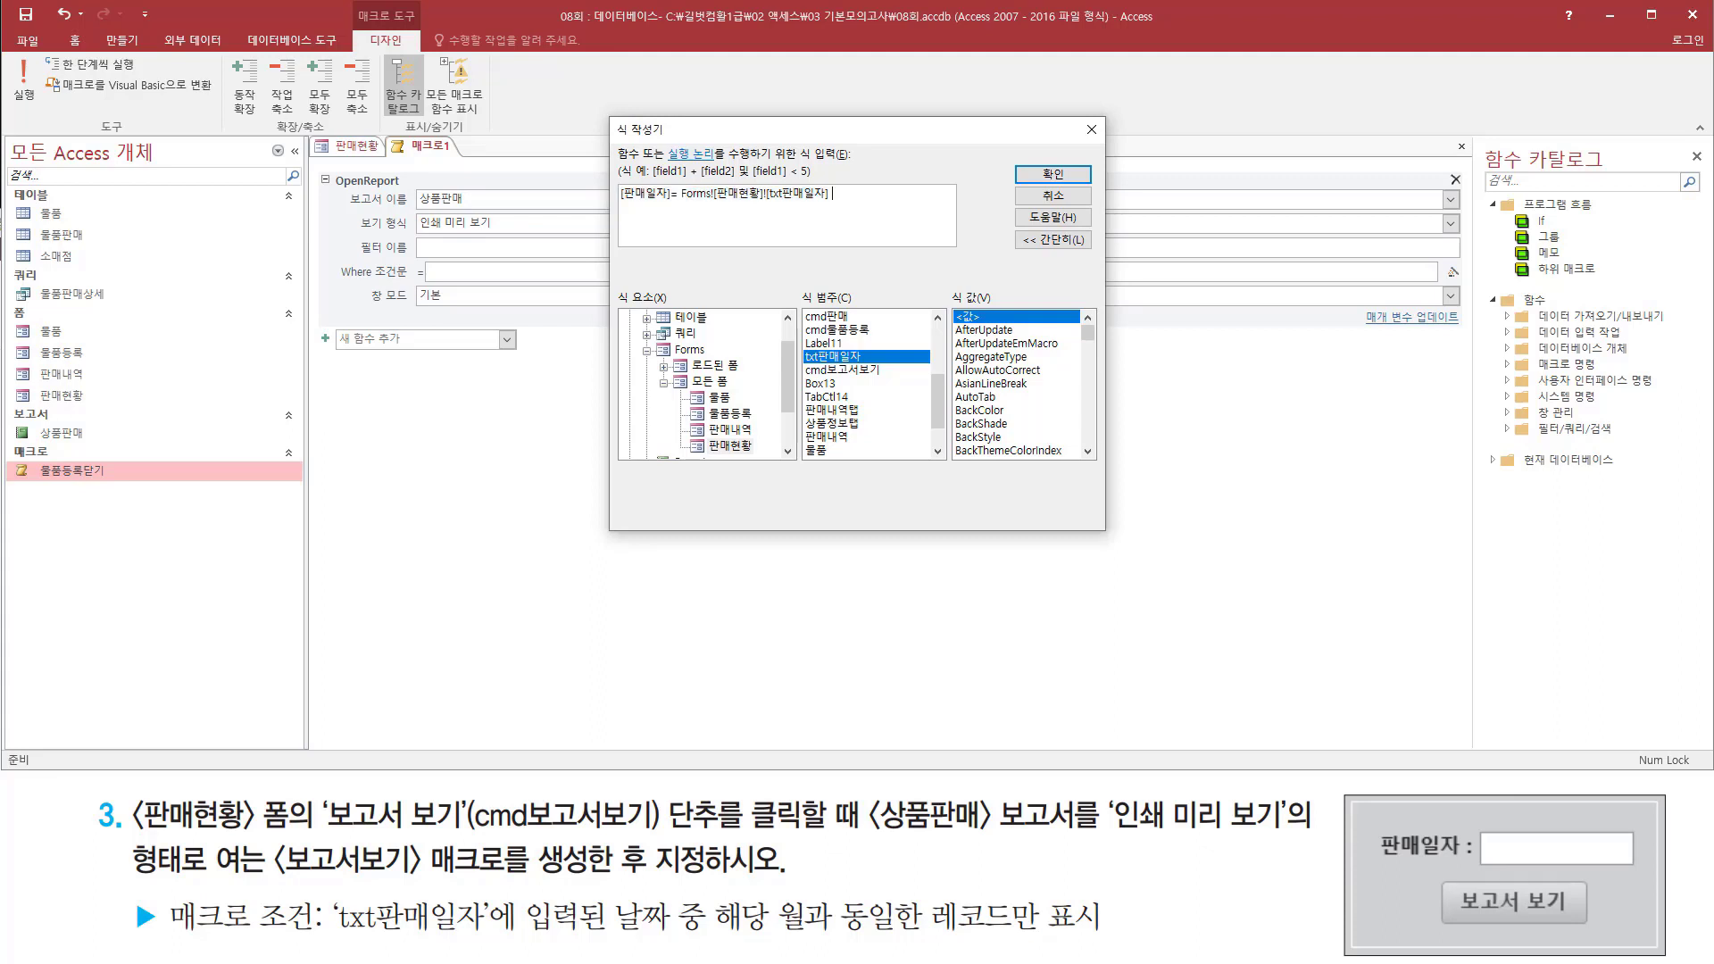
key(alt+Tab)
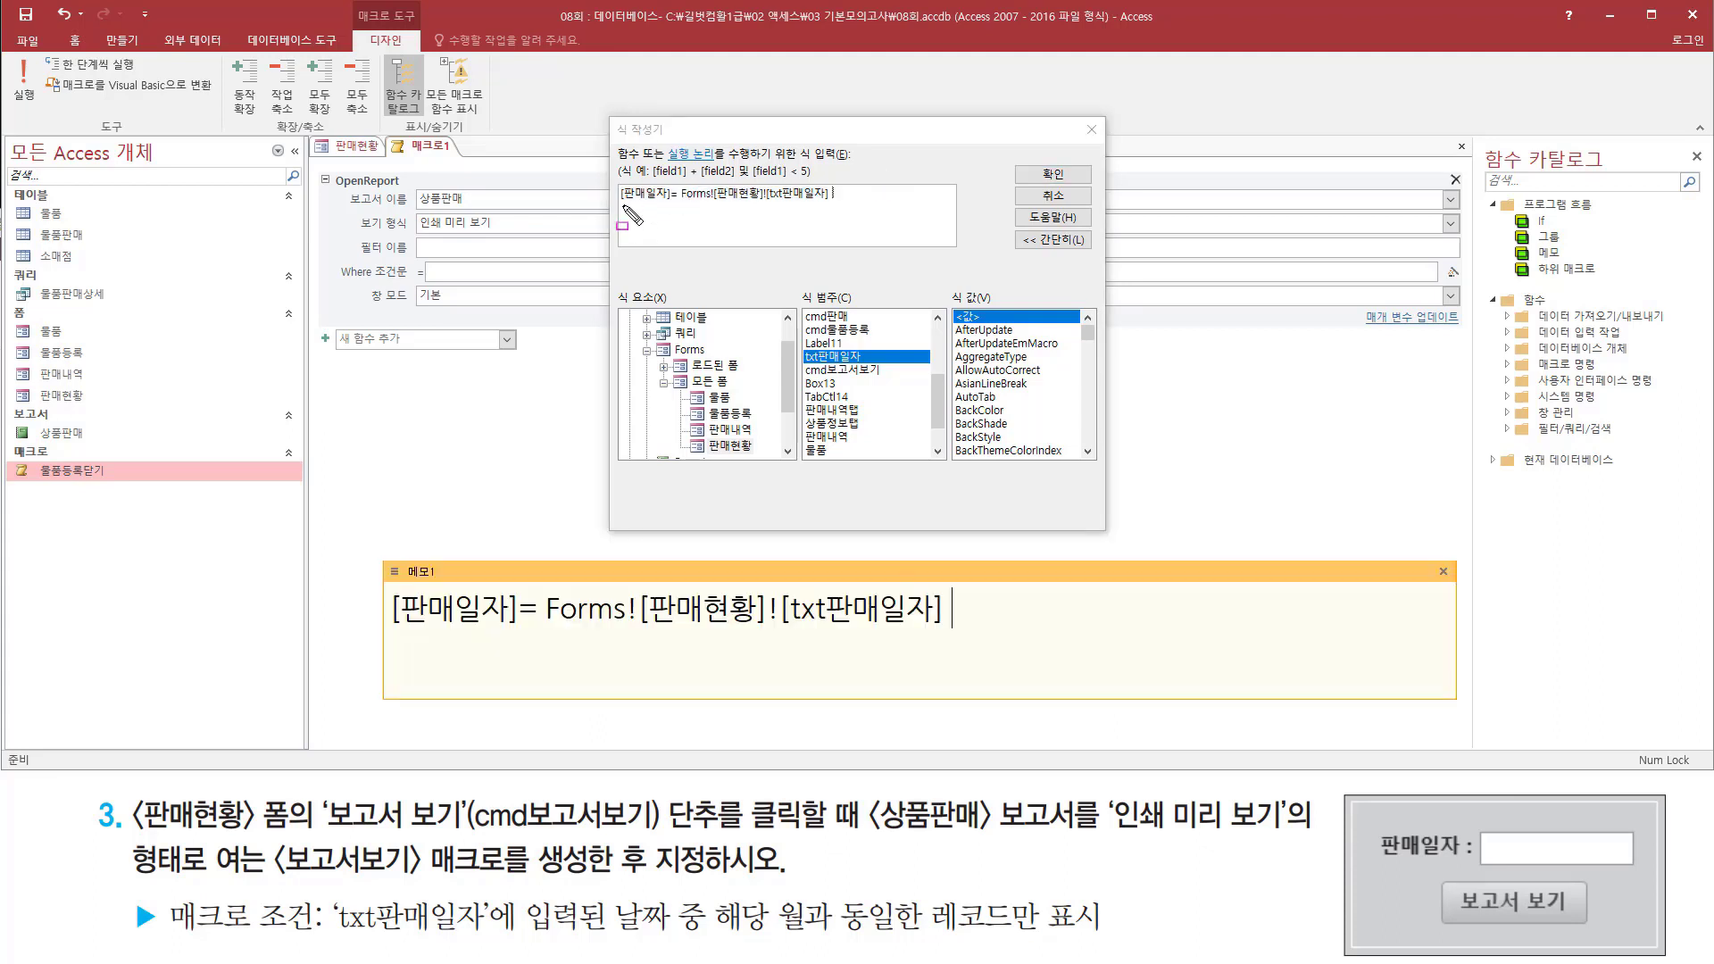
mouse_move(624, 206)
mouse_down()
mouse_move(857, 205)
mouse_move(840, 204)
mouse_up()
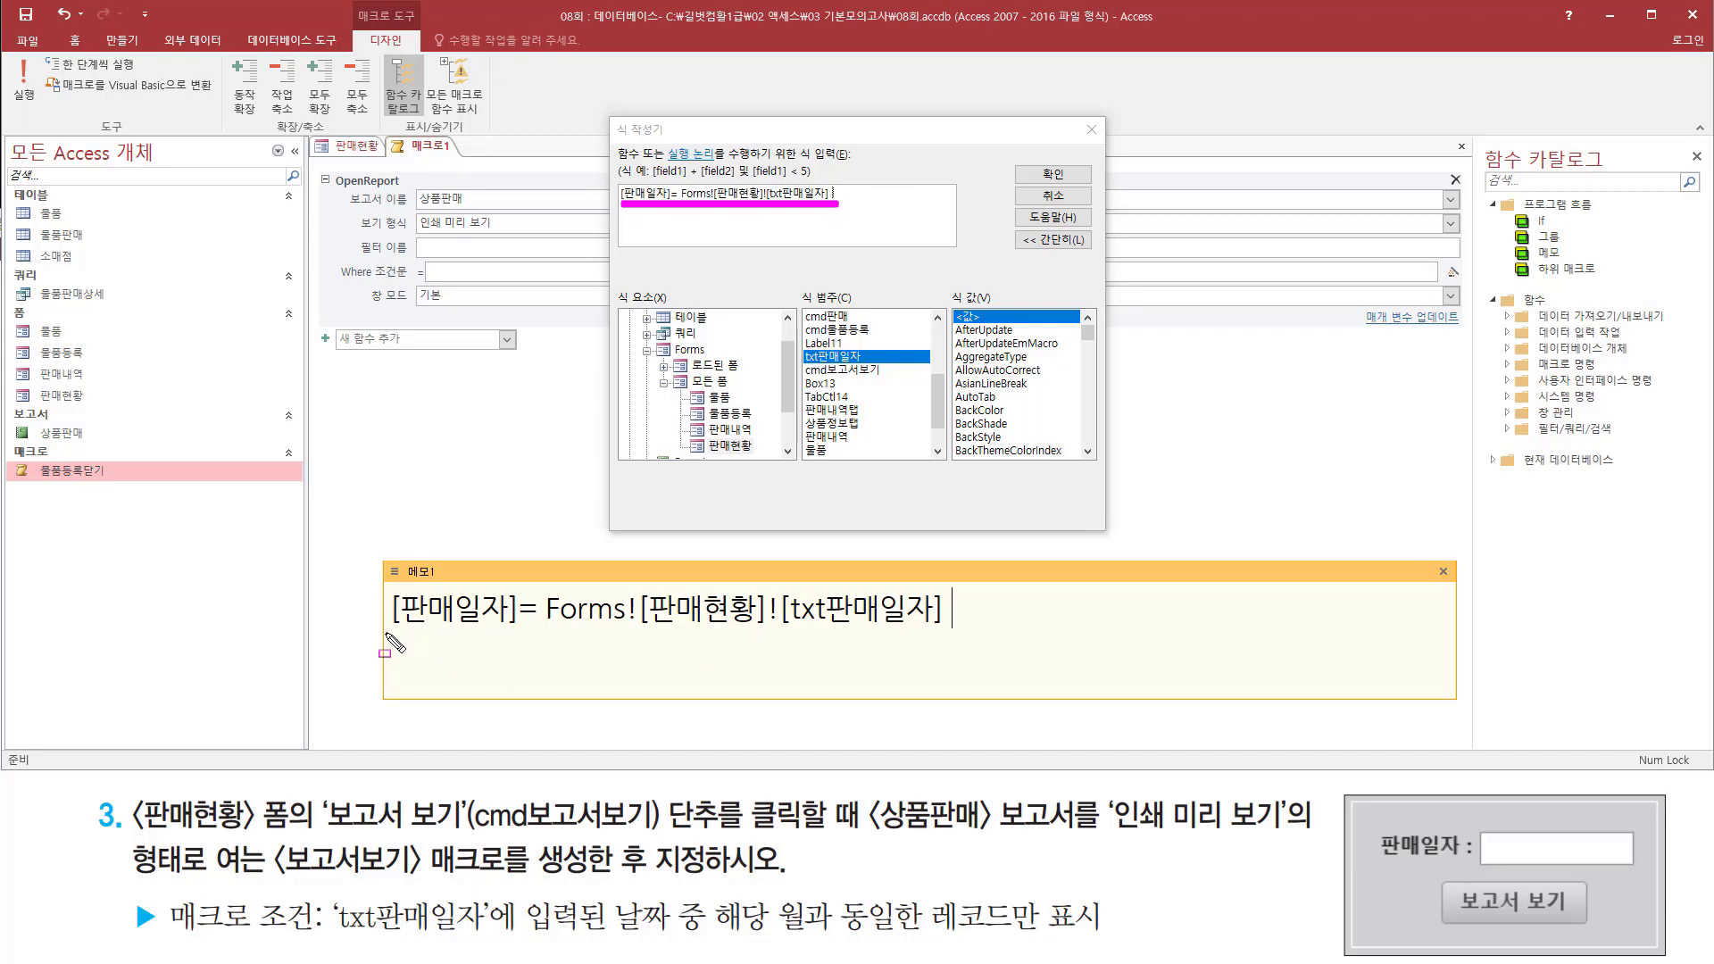
drag(386, 634, 973, 635)
key(Escape)
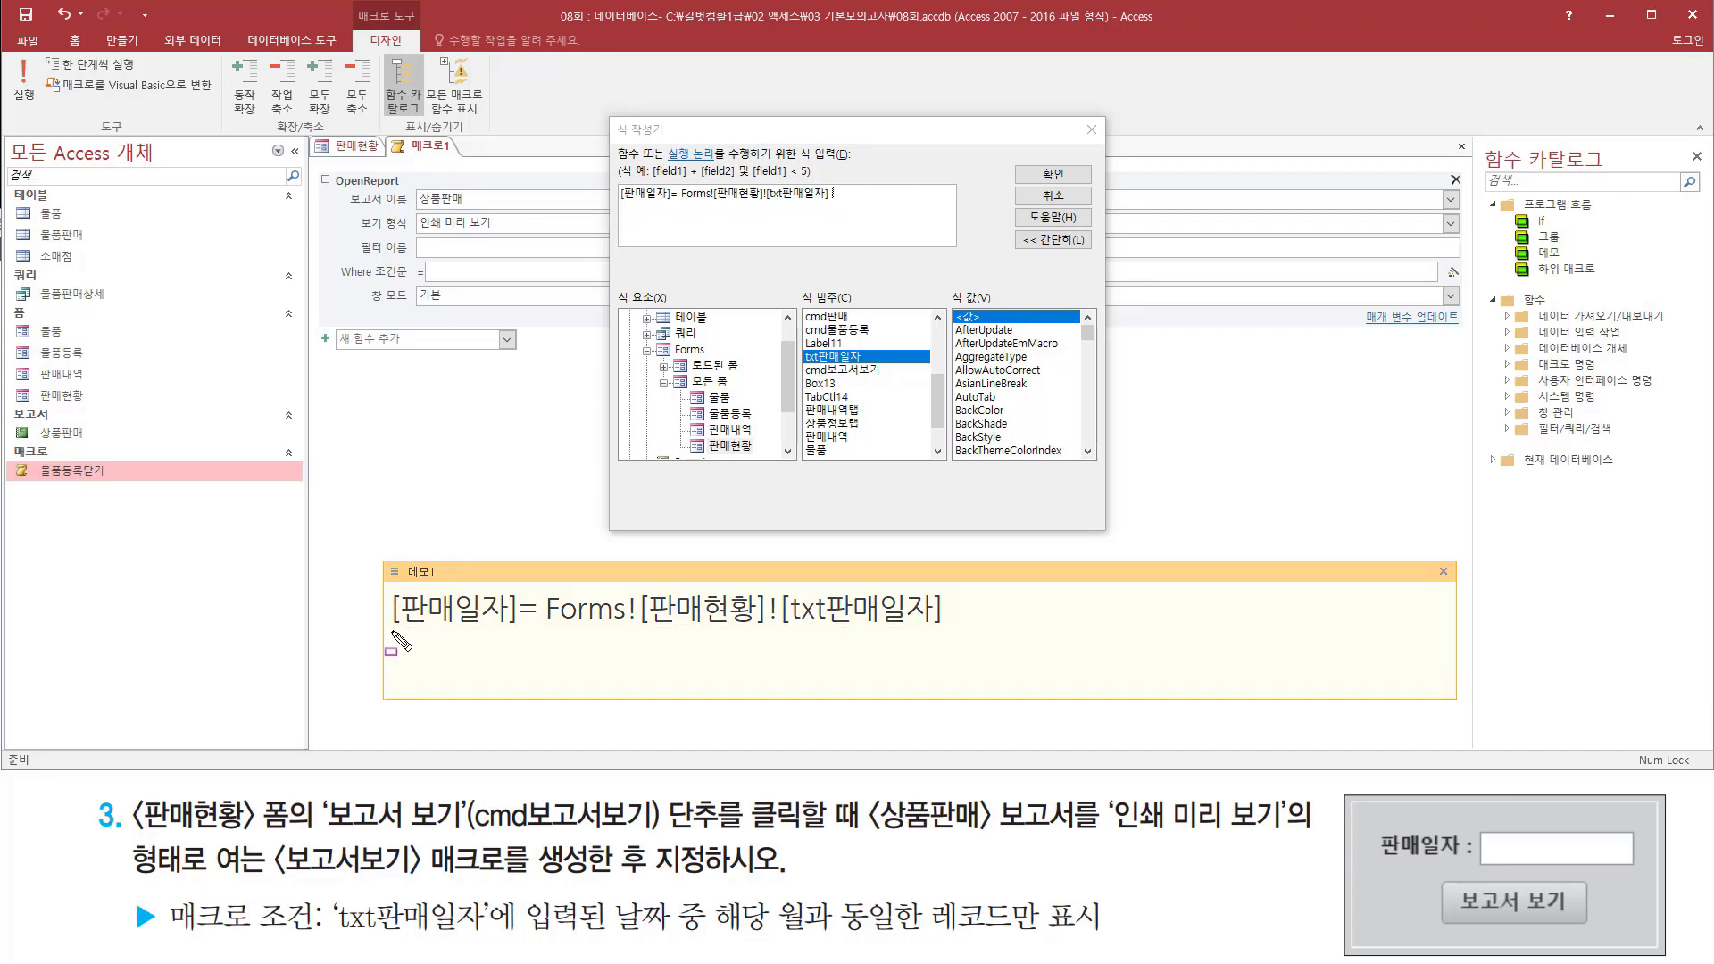
drag(390, 632, 516, 633)
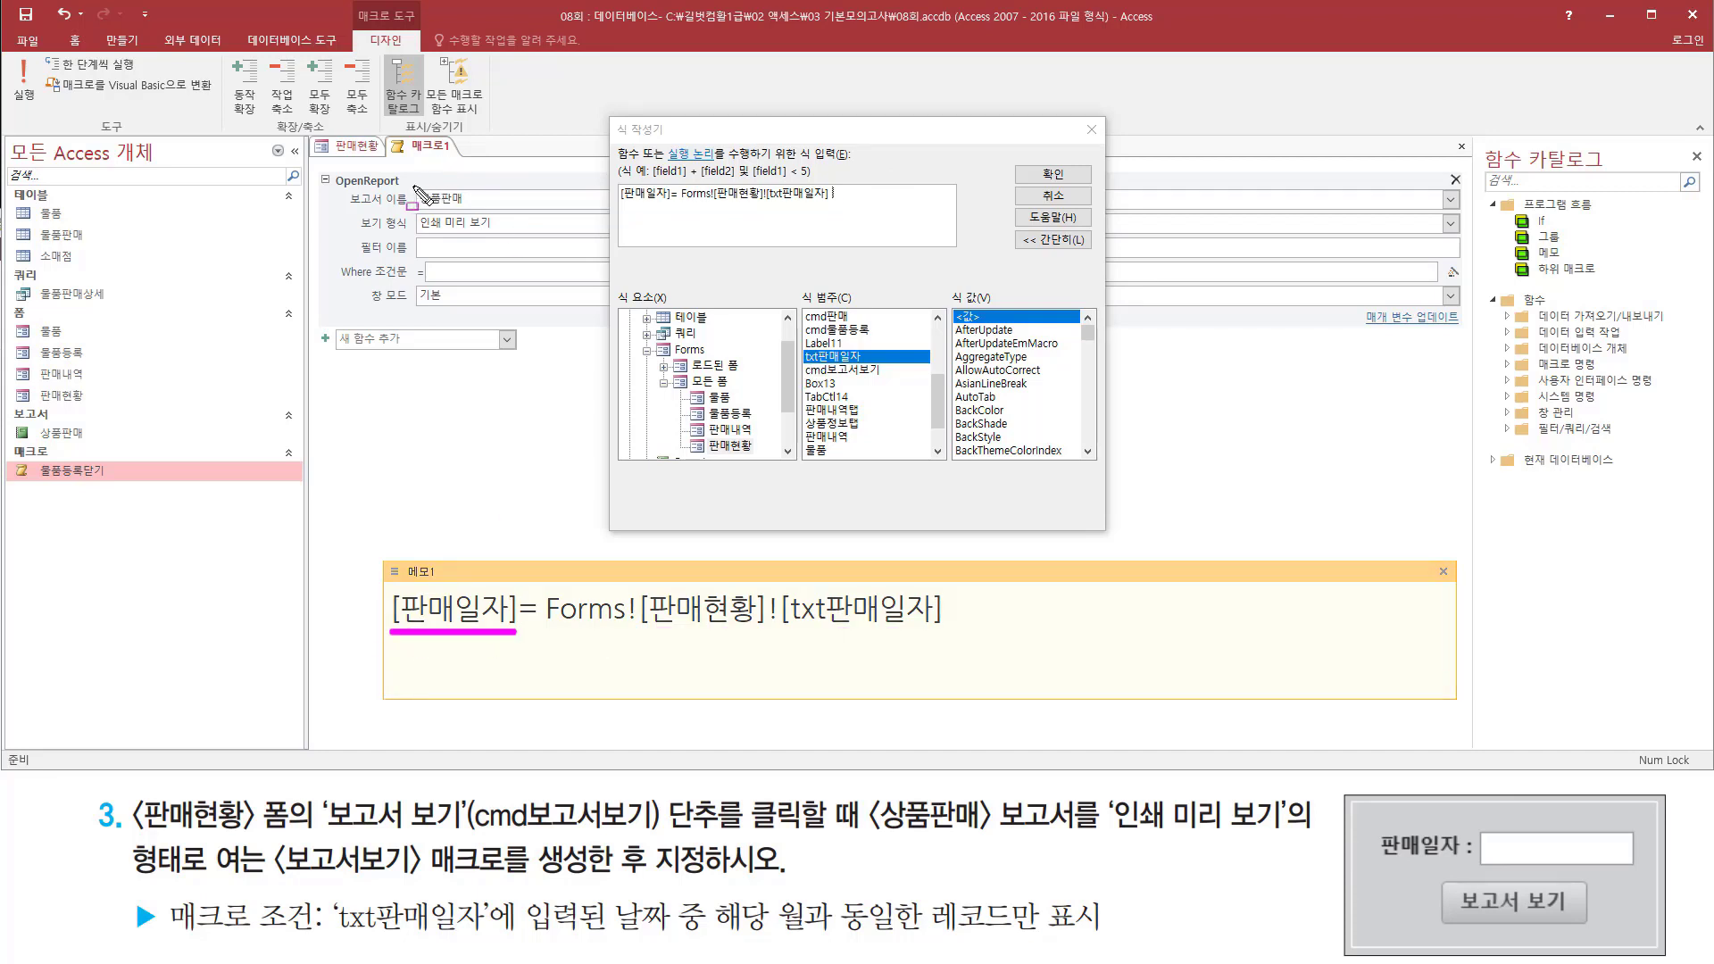
drag(412, 182, 483, 208)
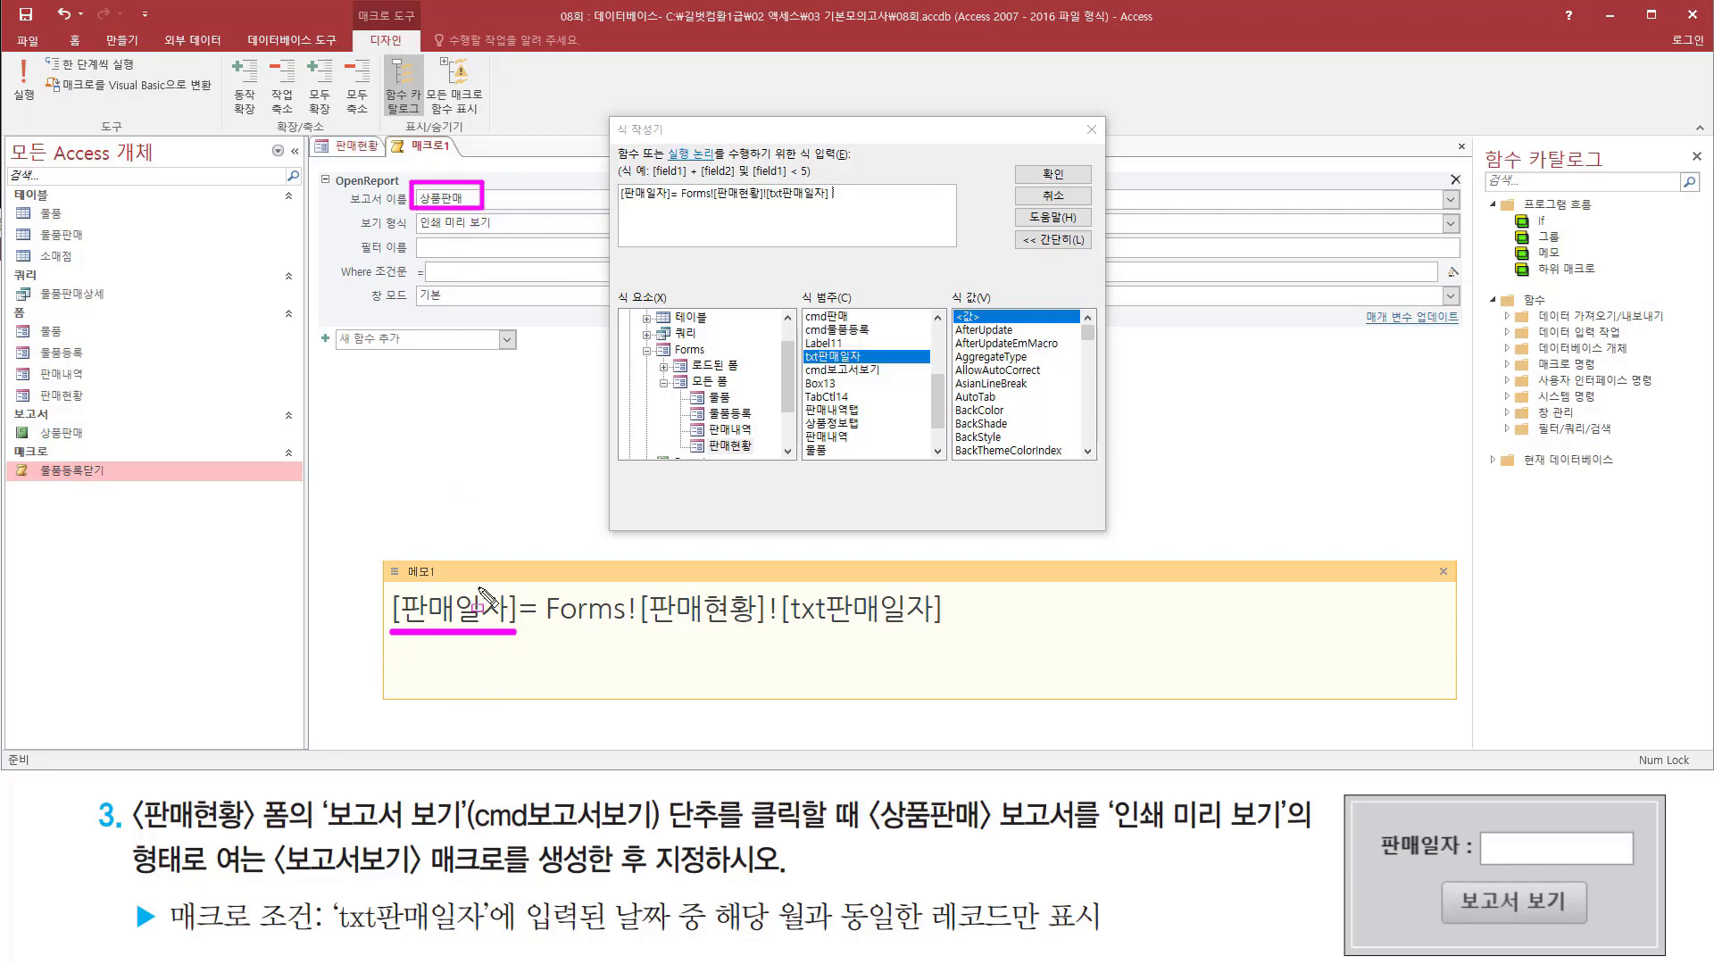
key(Escape)
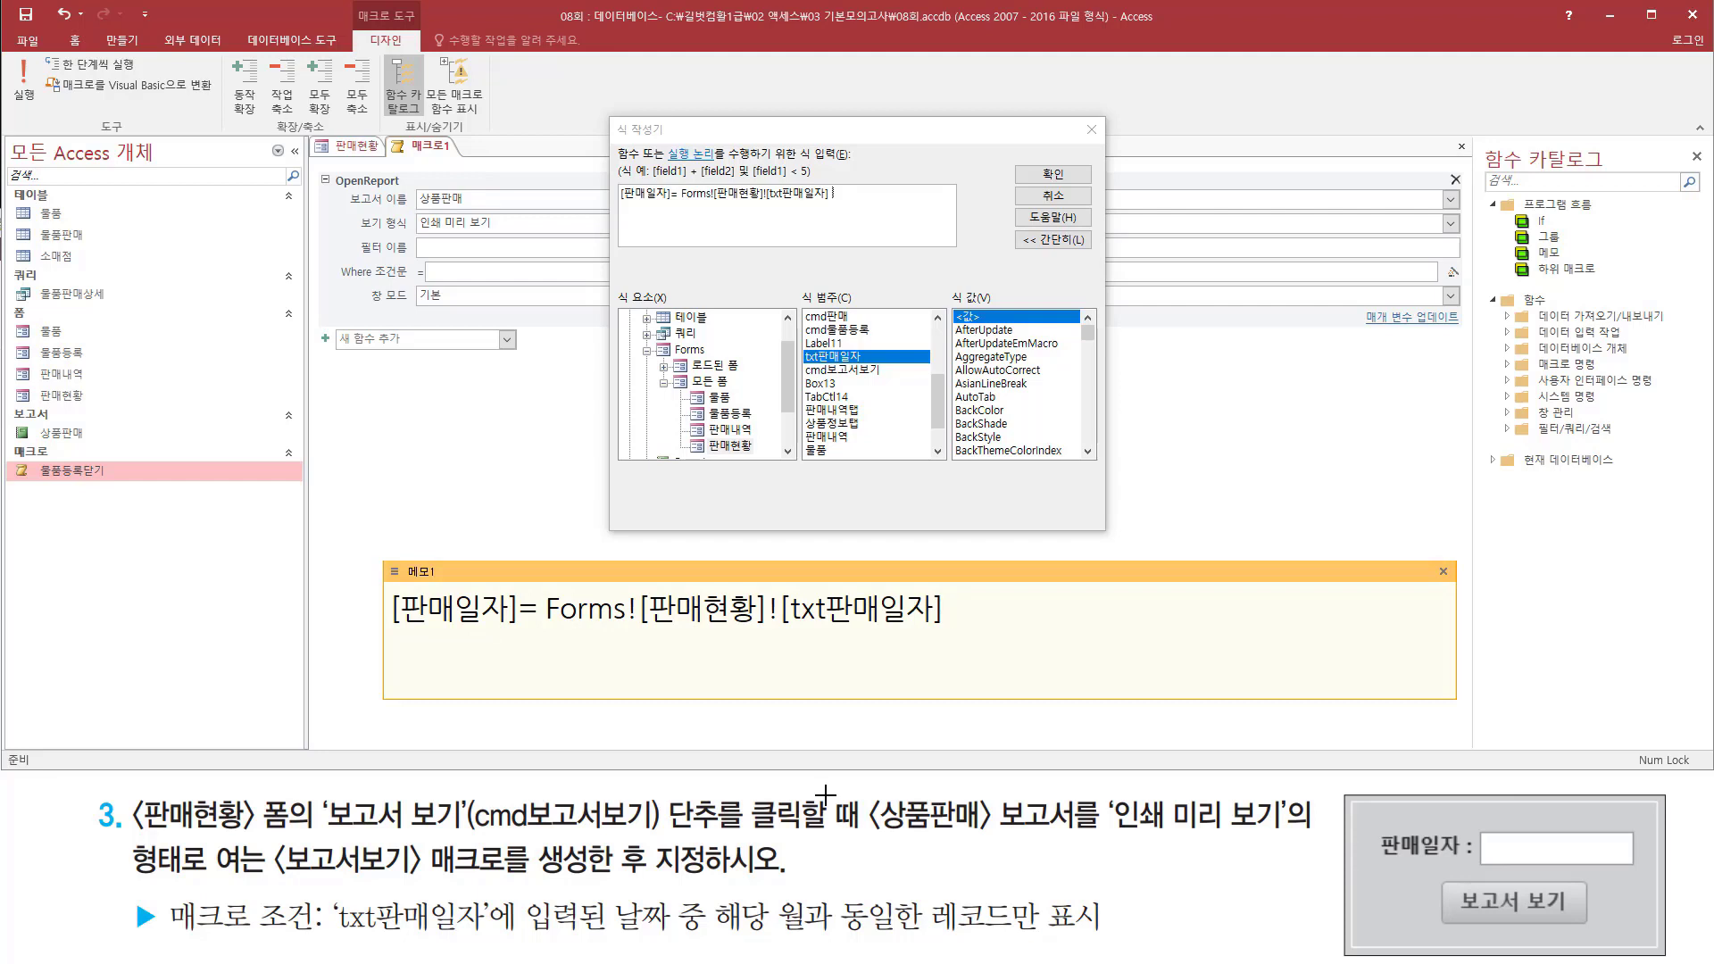
drag(711, 890, 810, 945)
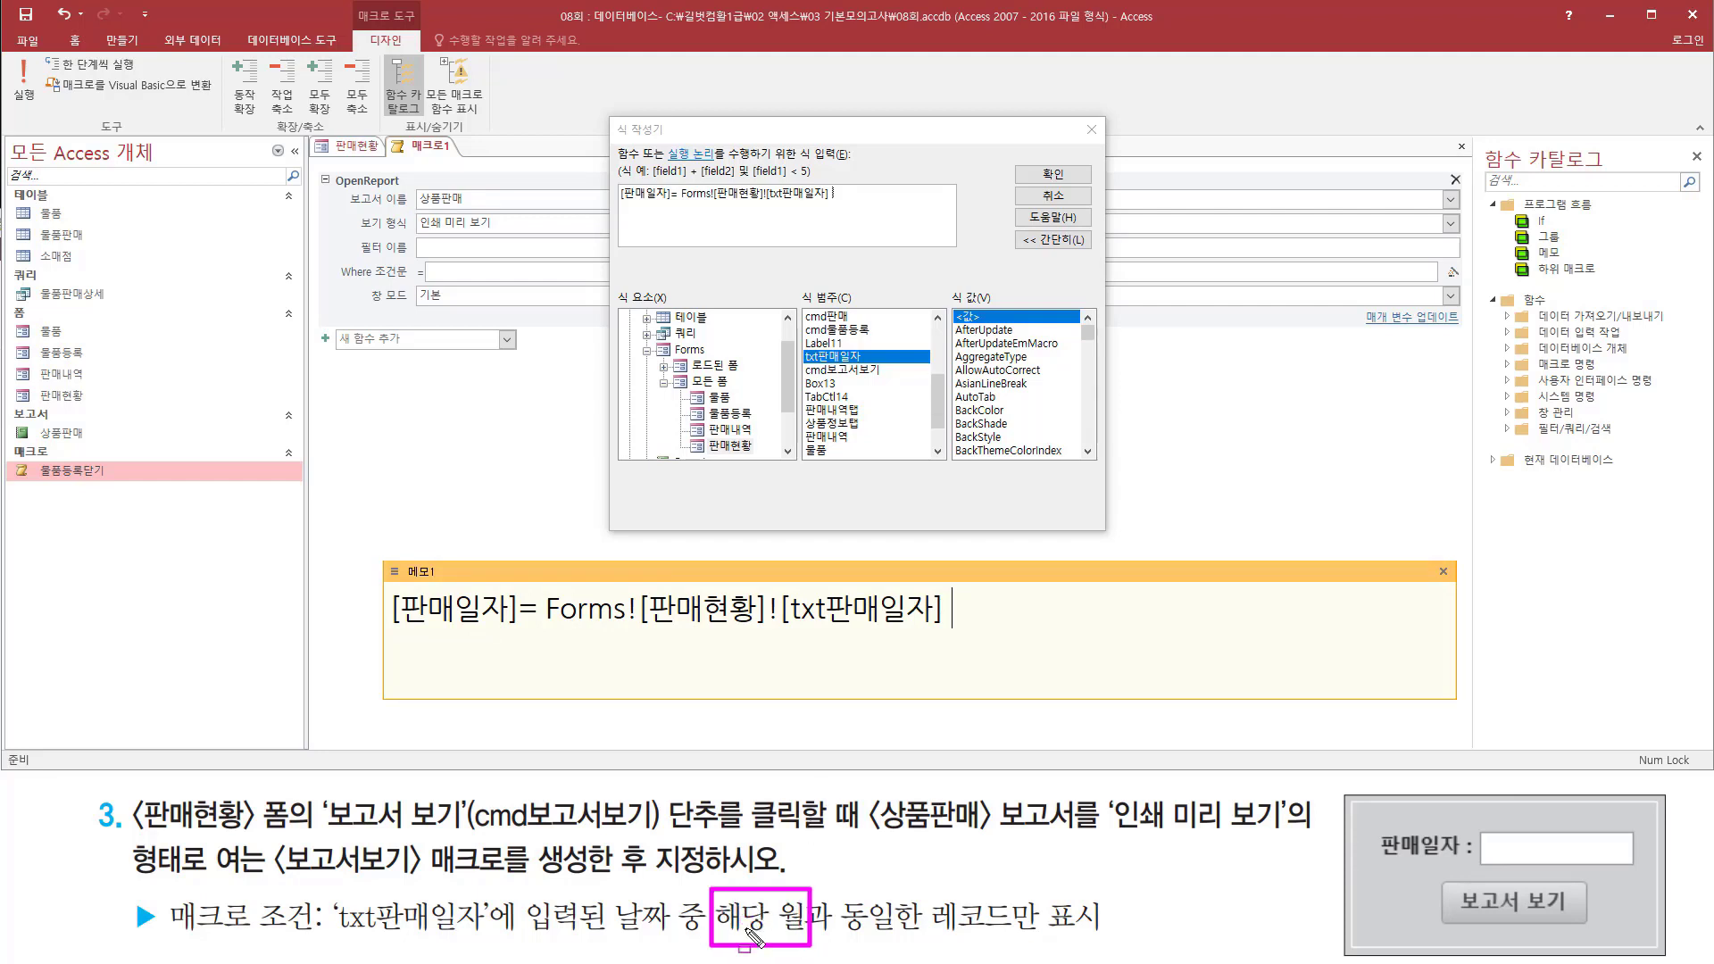
key(Escape)
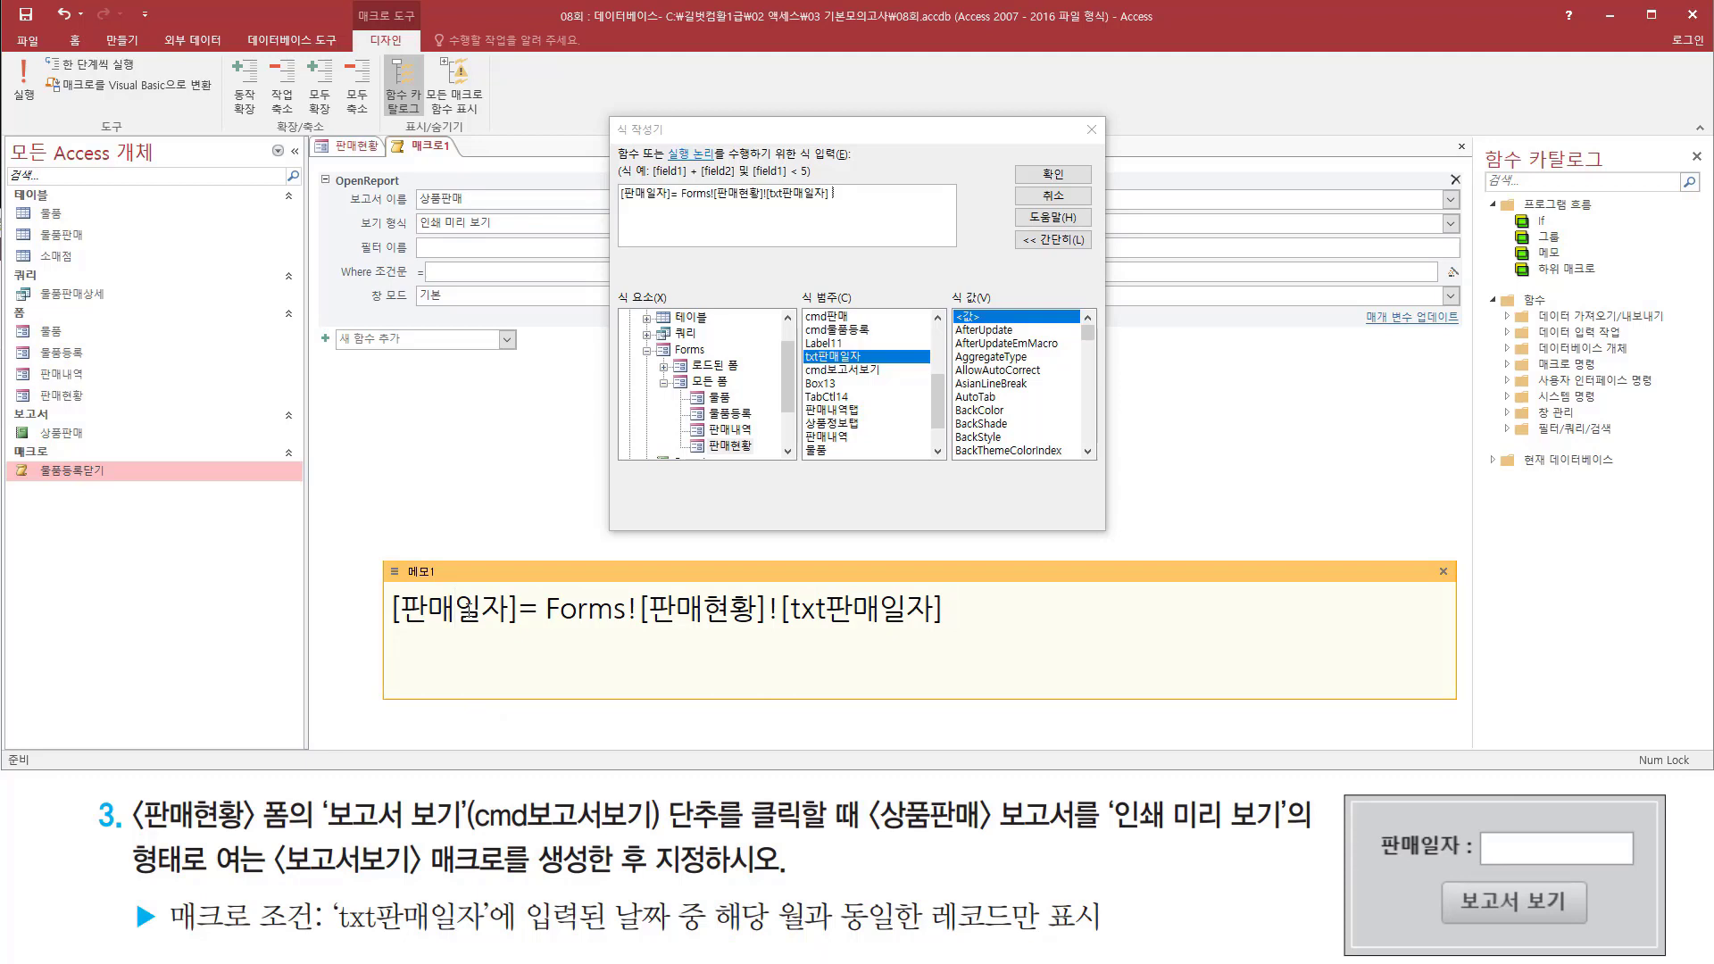
Wrap the [판매일자] field before the equals sign in the memo's condition in the month() function.
text(month([판매일자])
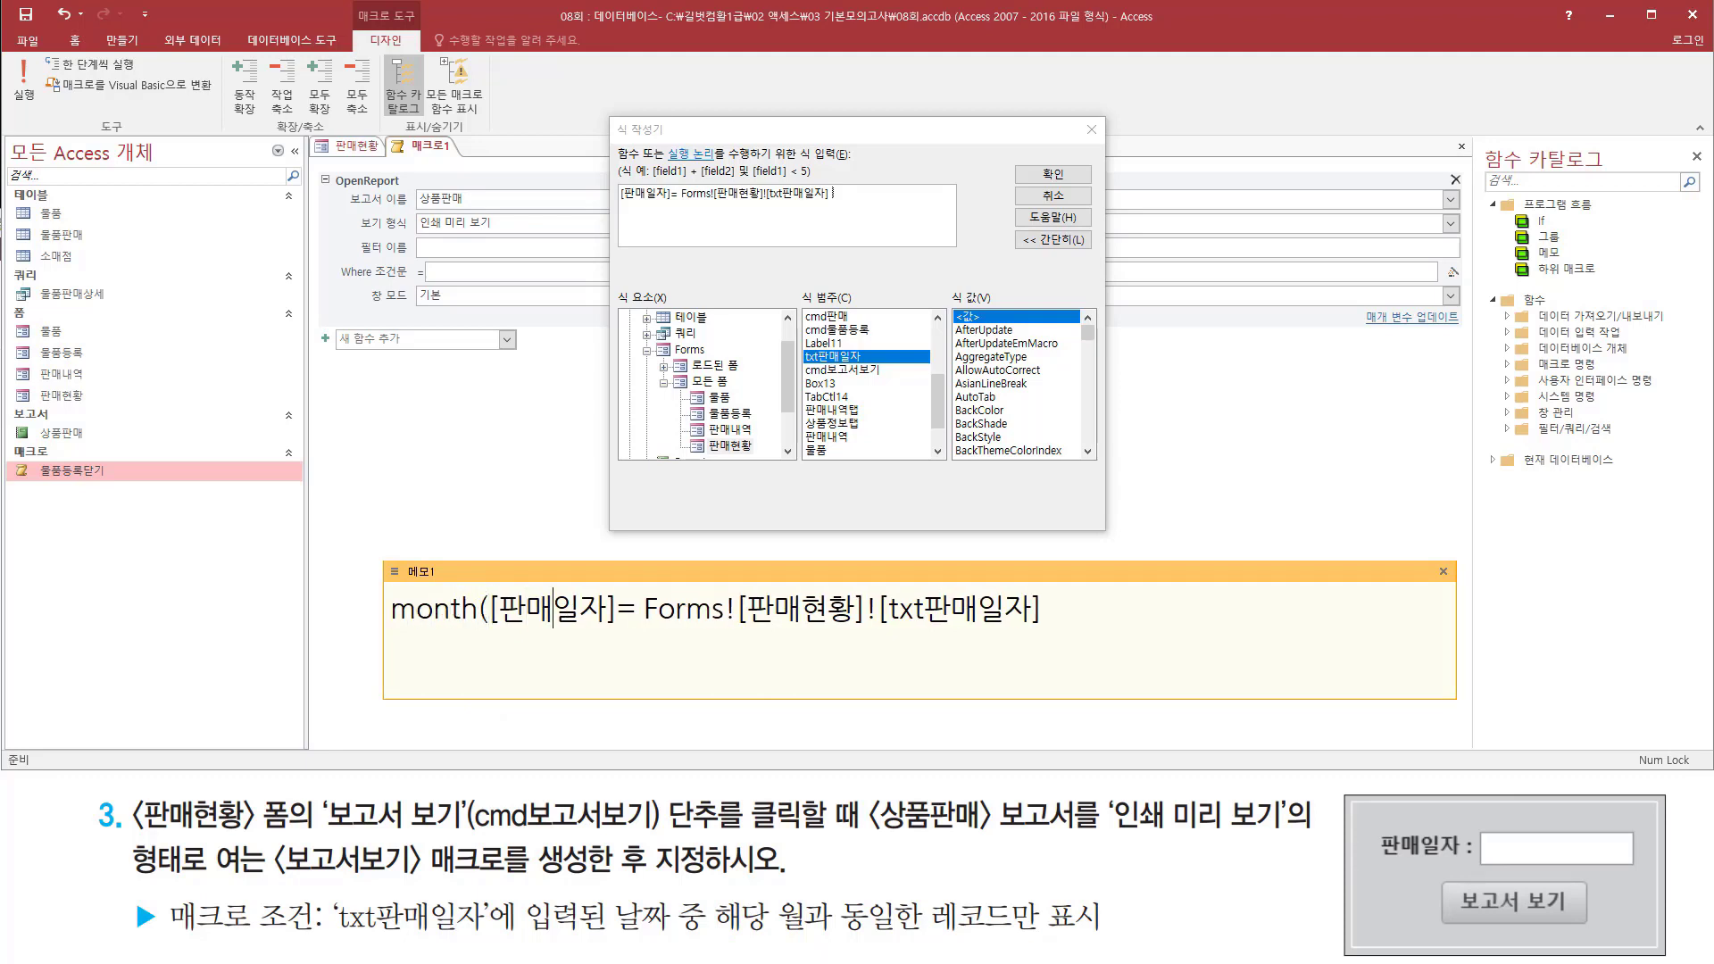
text())
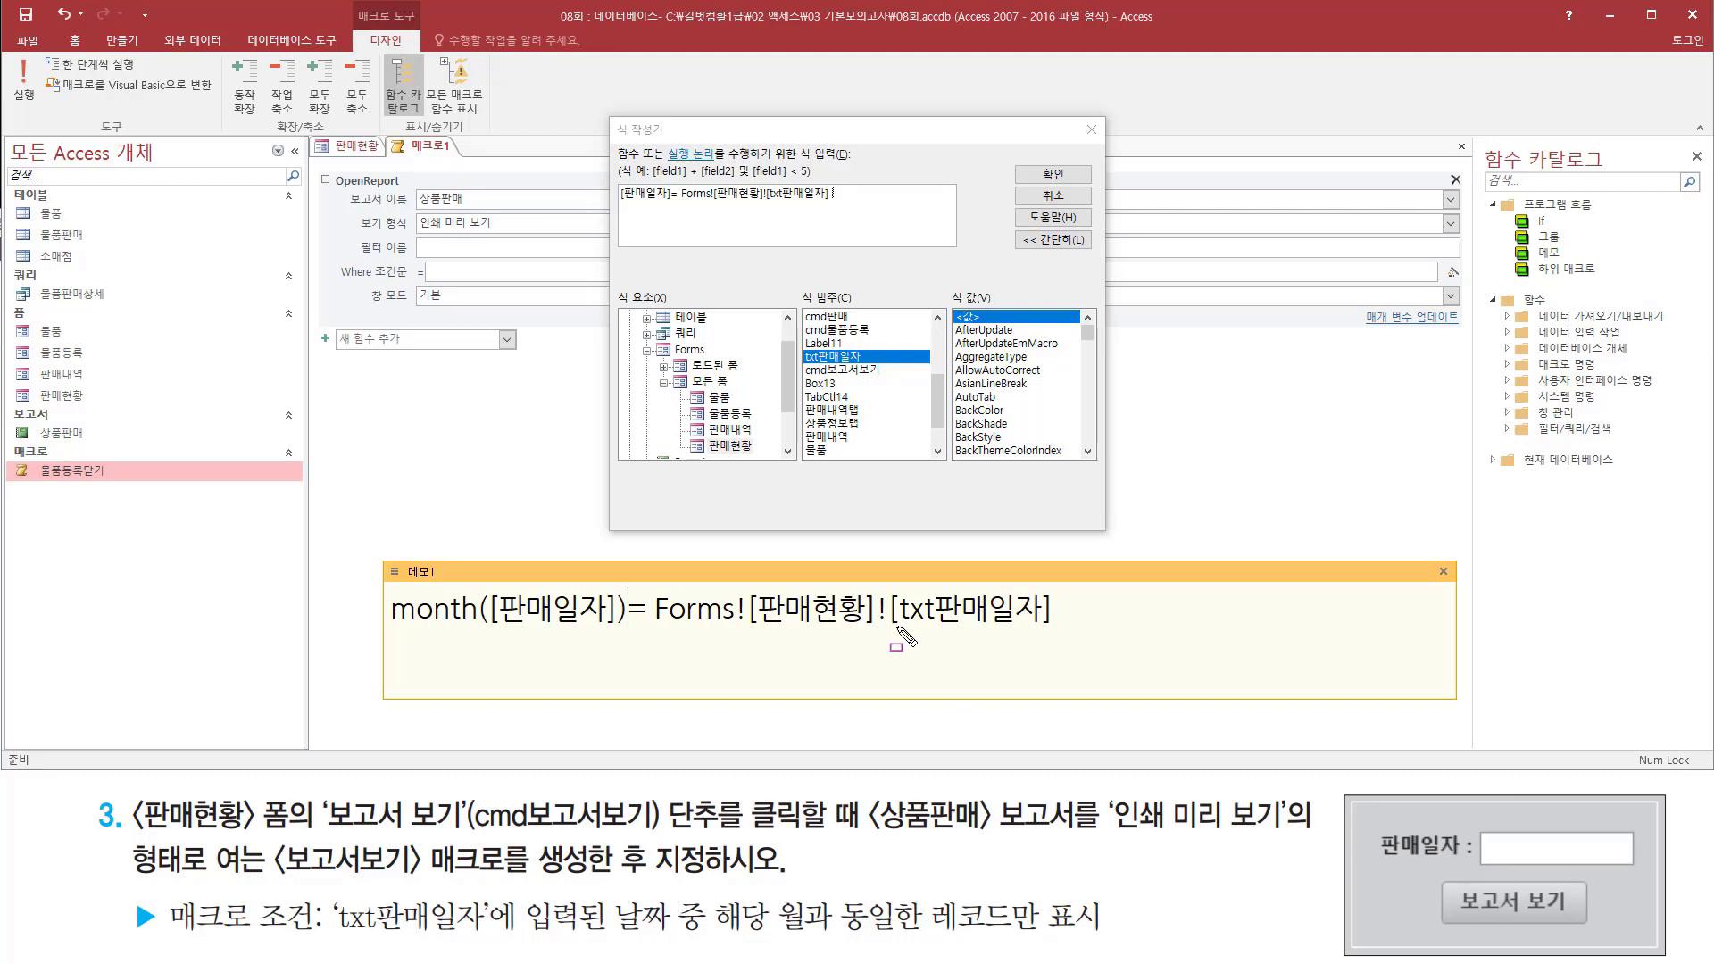
mouse_move(891, 632)
mouse_down()
mouse_move(1118, 632)
mouse_move(1052, 636)
mouse_up()
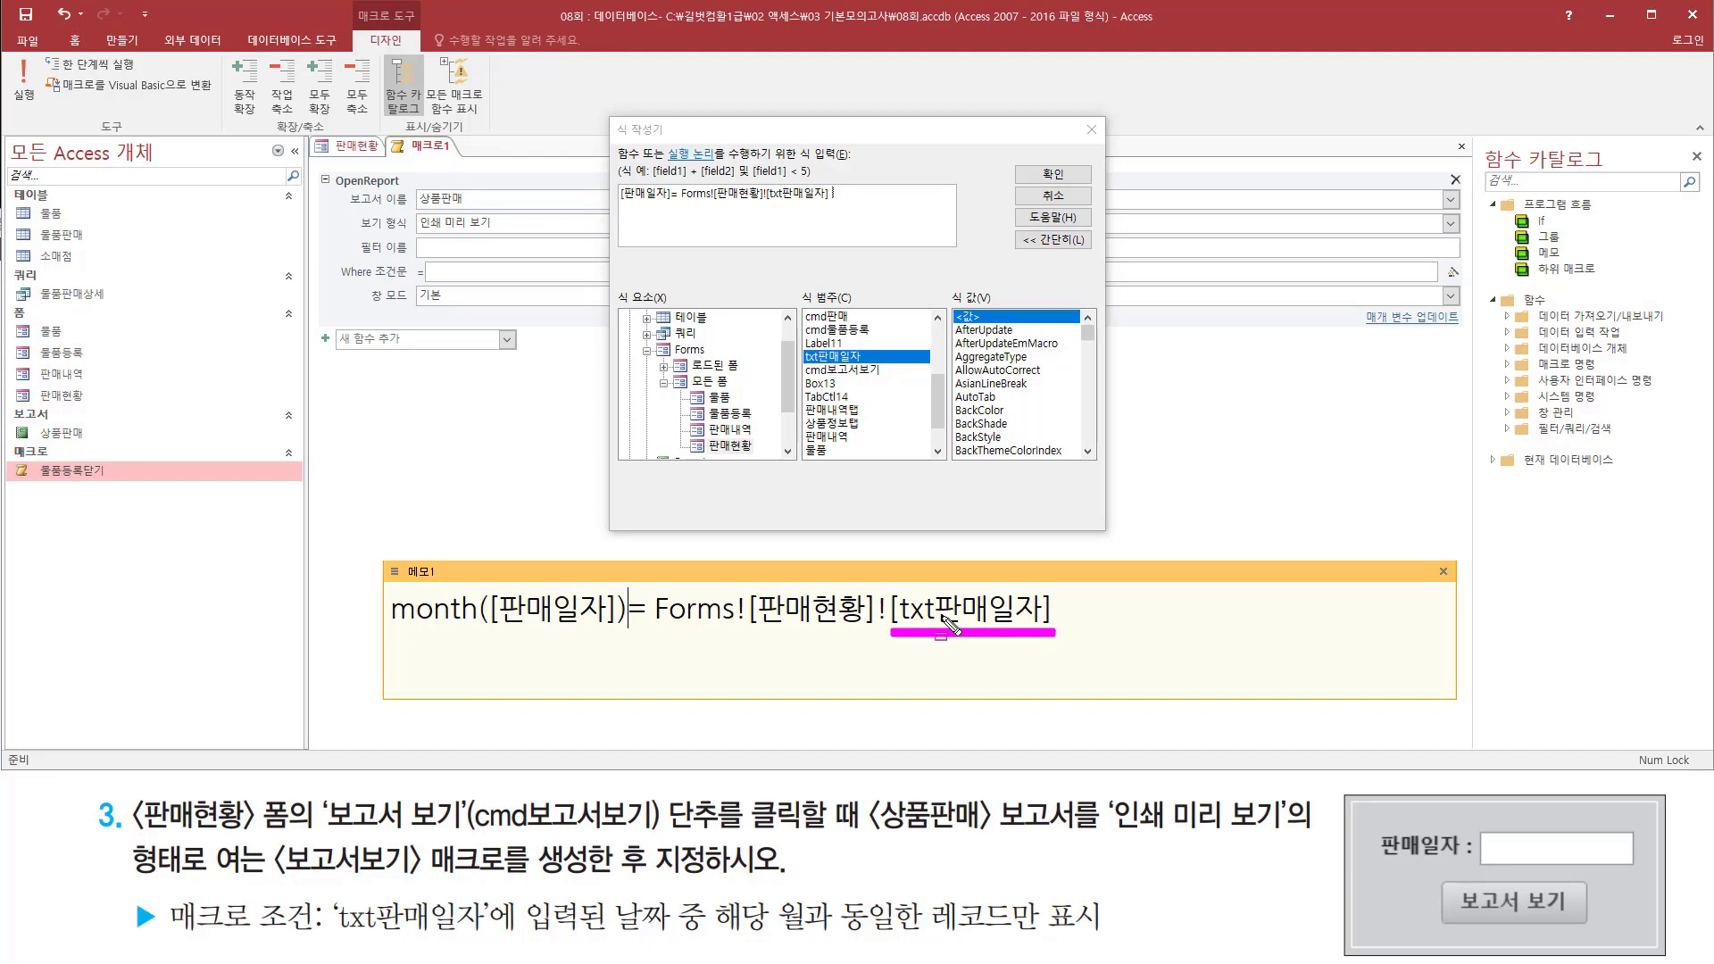
key(Escape)
Wrap the Forms![판매현황]![txt판매일자] reference in the memo's condition in the datevalue() function.
text(date)
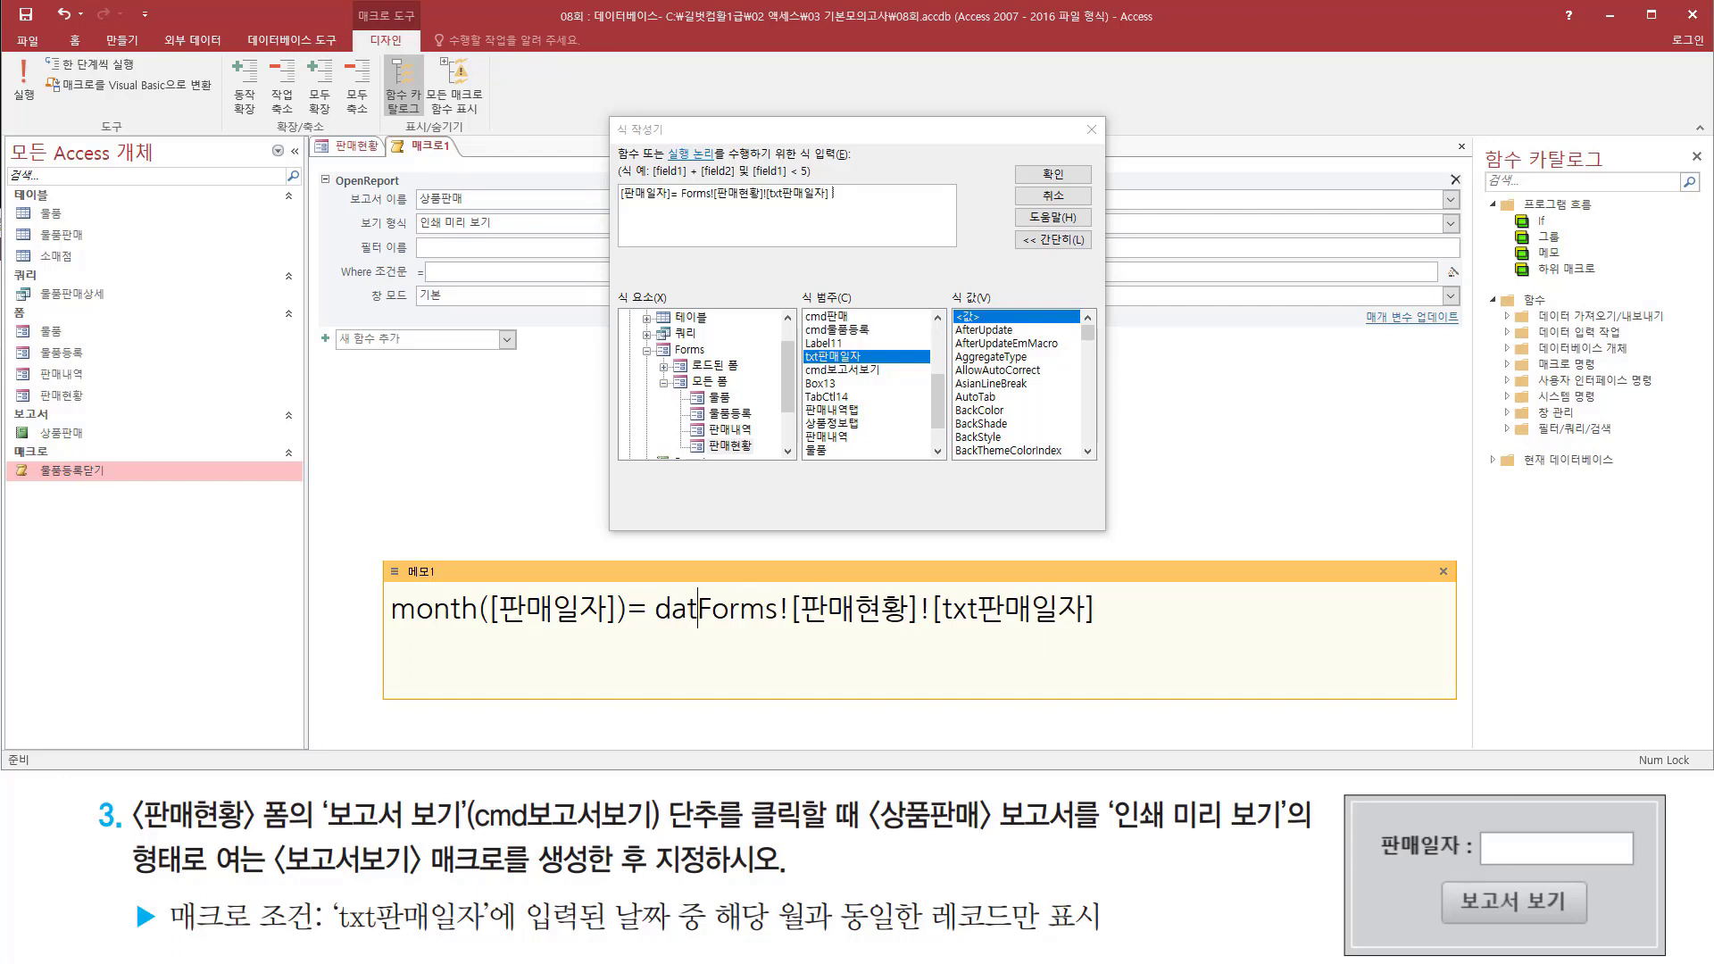
text(value()
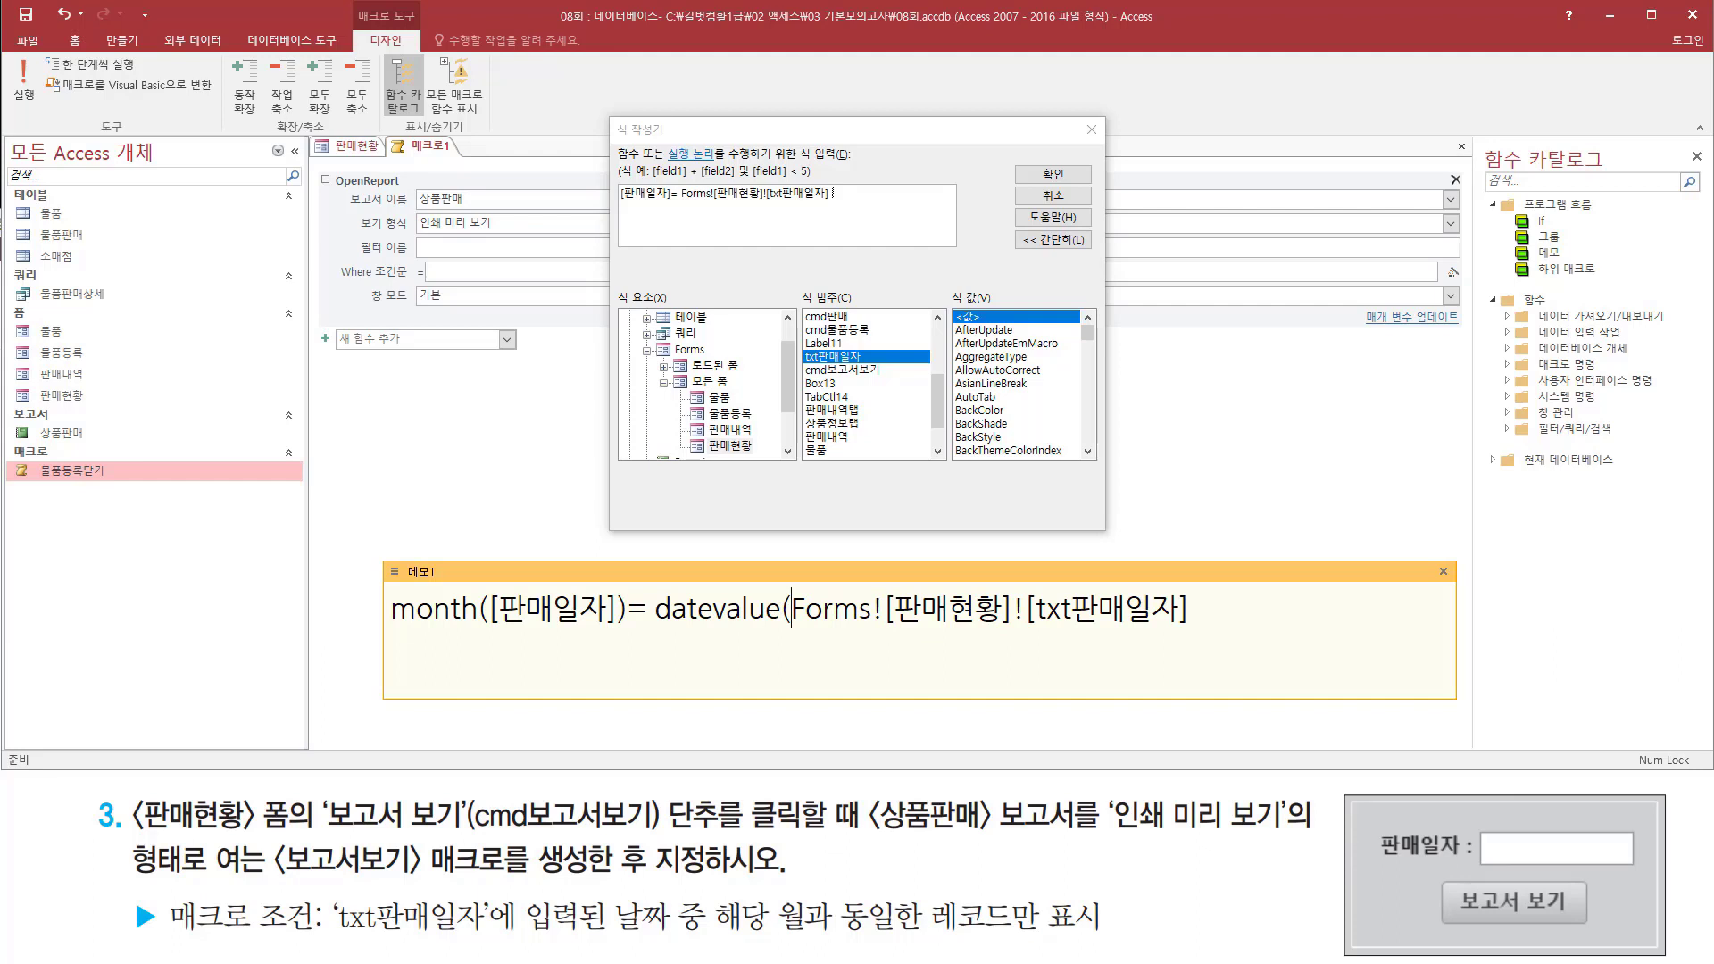
key(shift+End)
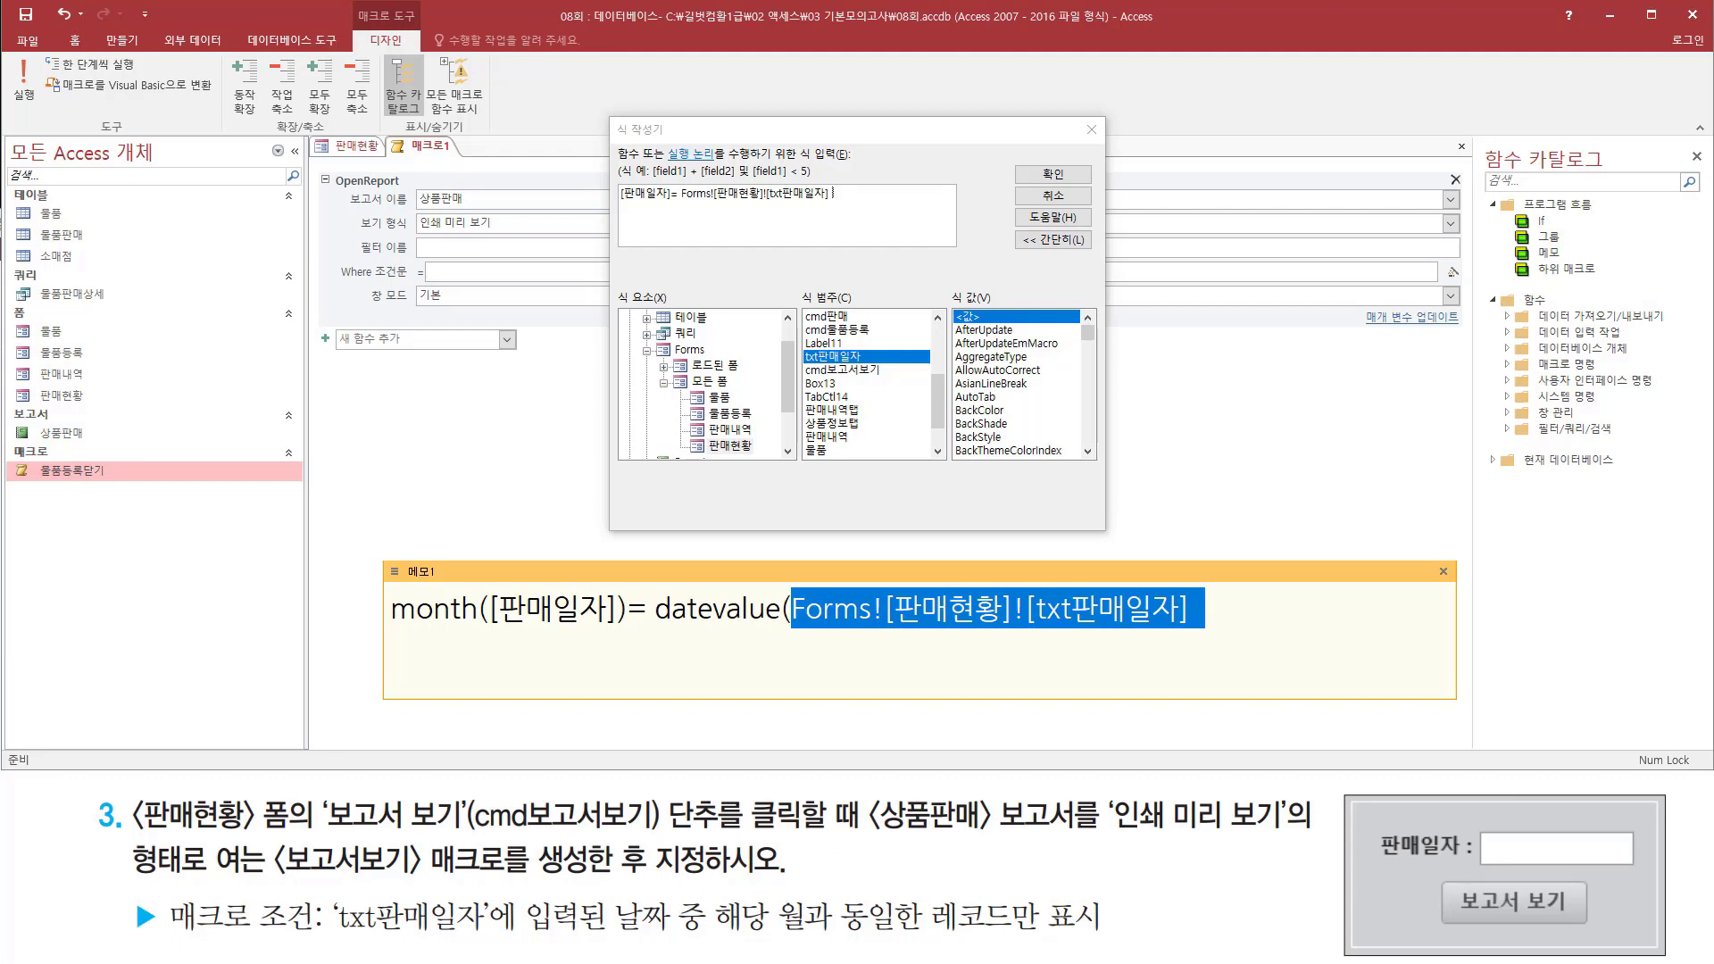
key(End)
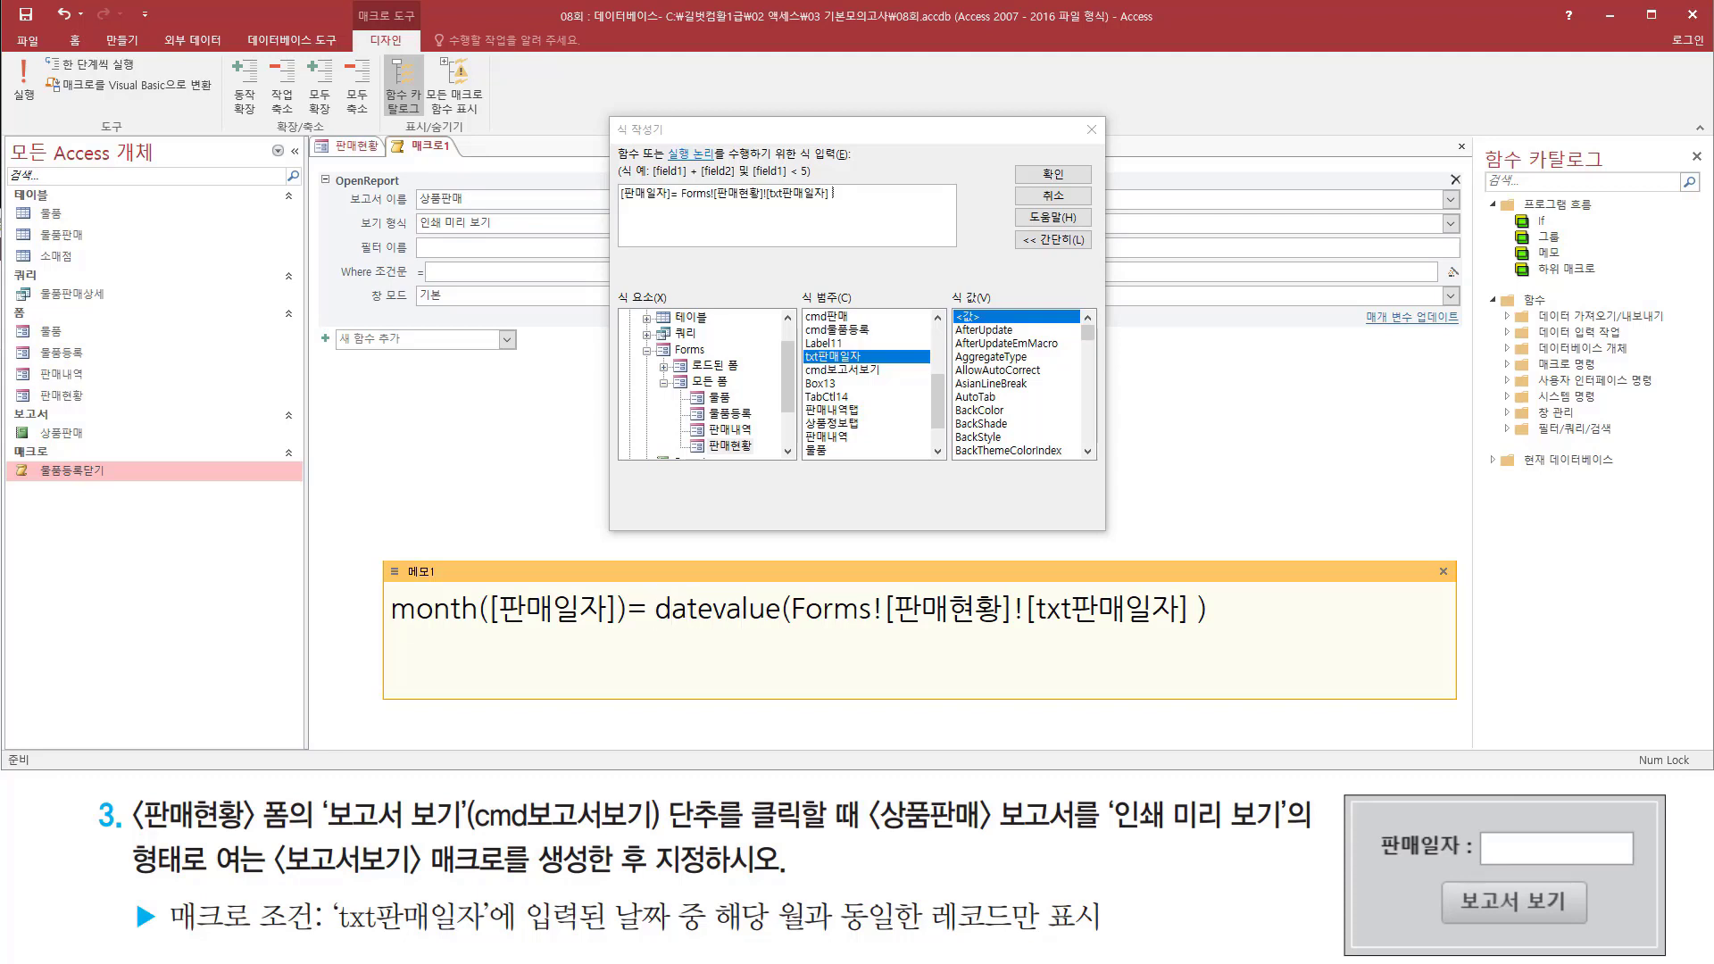
Enclose the datevalue() expression after the equals sign in month(), including its closing parenthesis.
text(monthe)
key(BackSpace)
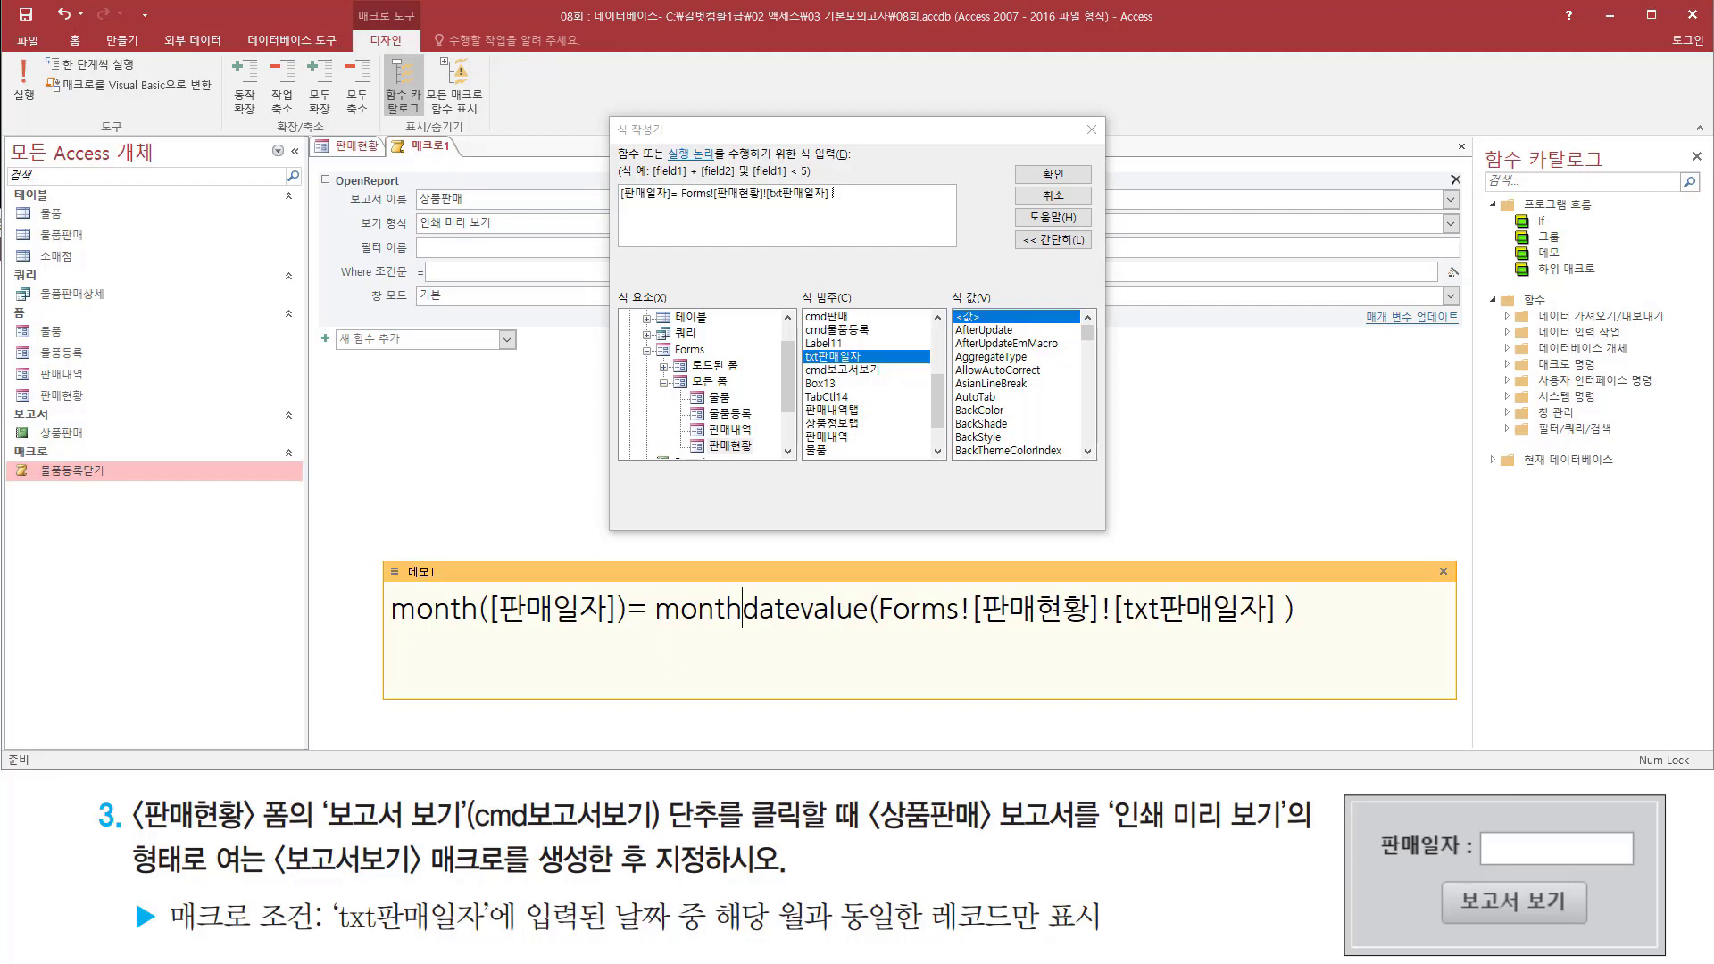
text(*)
key(BackSpace)
text(()
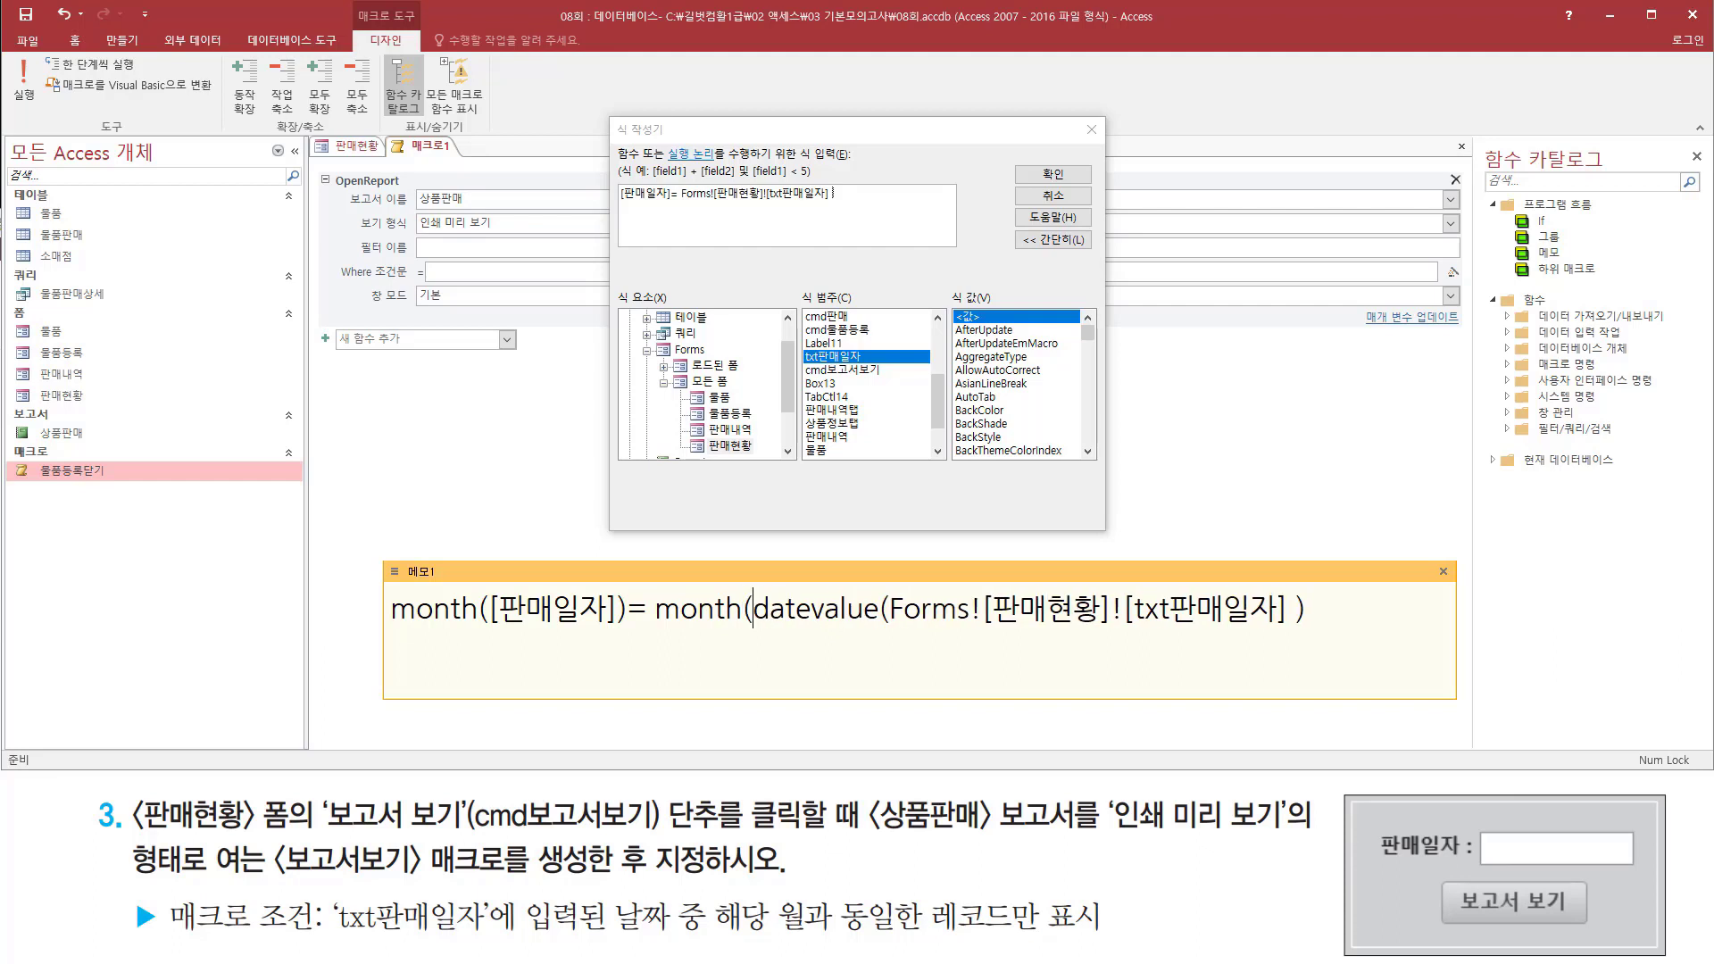
key(shift+End)
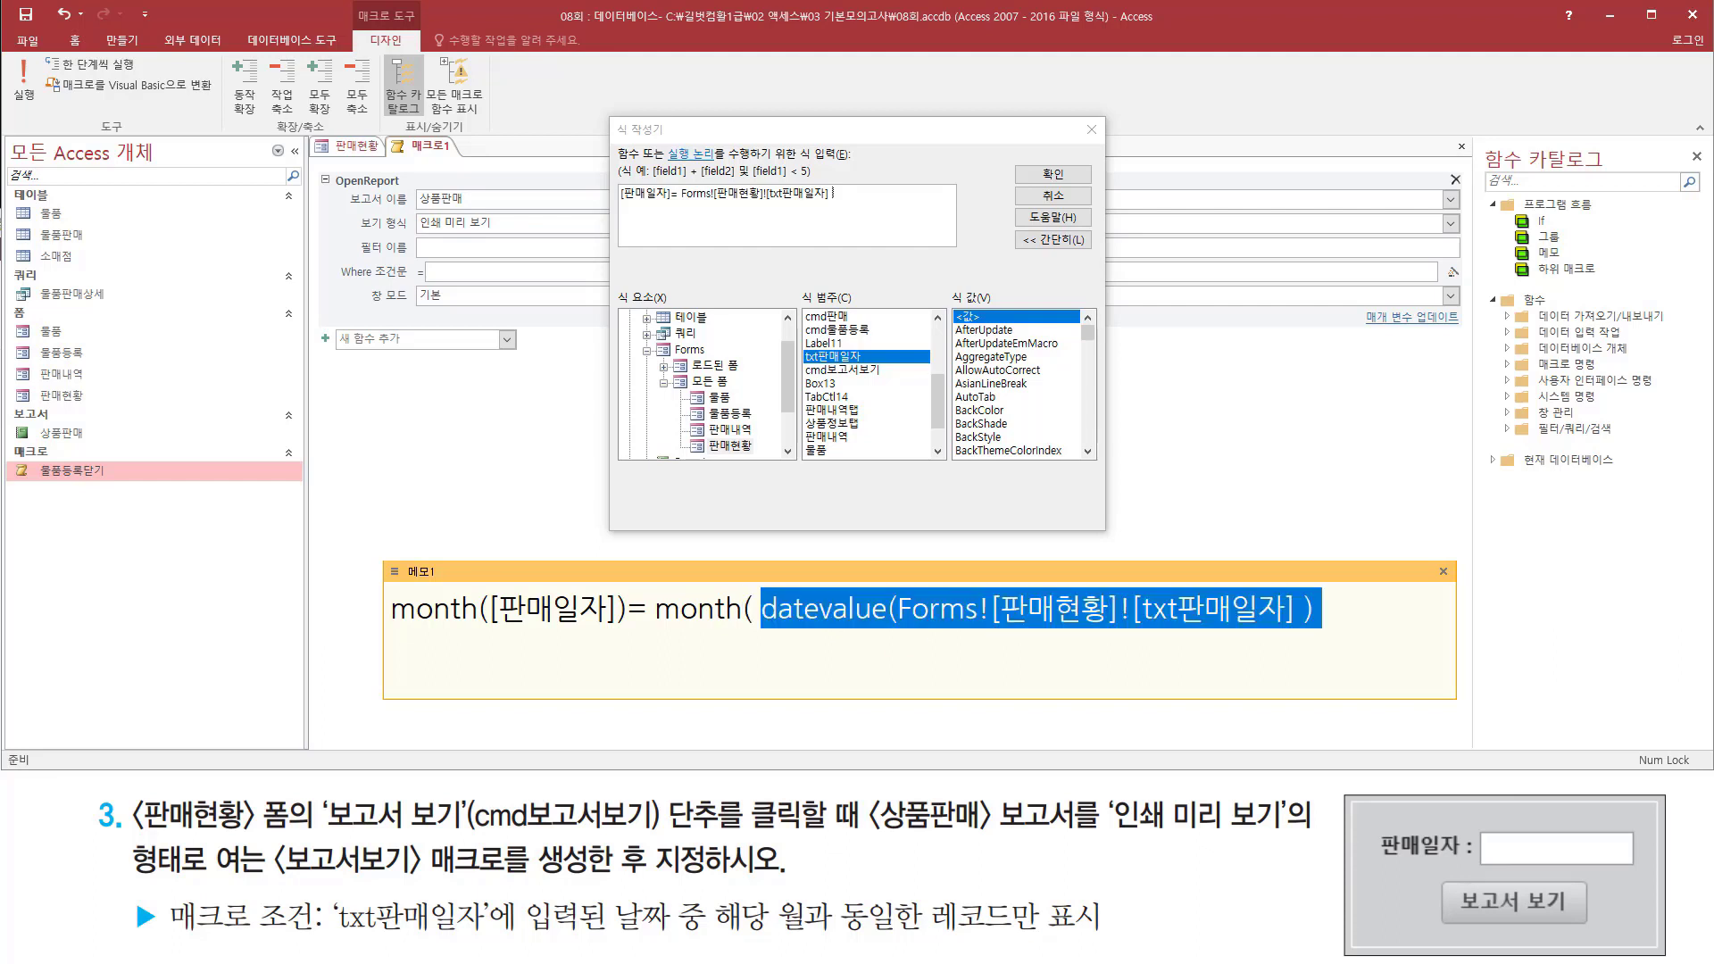
mouse_move(905, 625)
mouse_down()
mouse_move(1260, 633)
mouse_move(1306, 607)
mouse_move(1303, 588)
mouse_up()
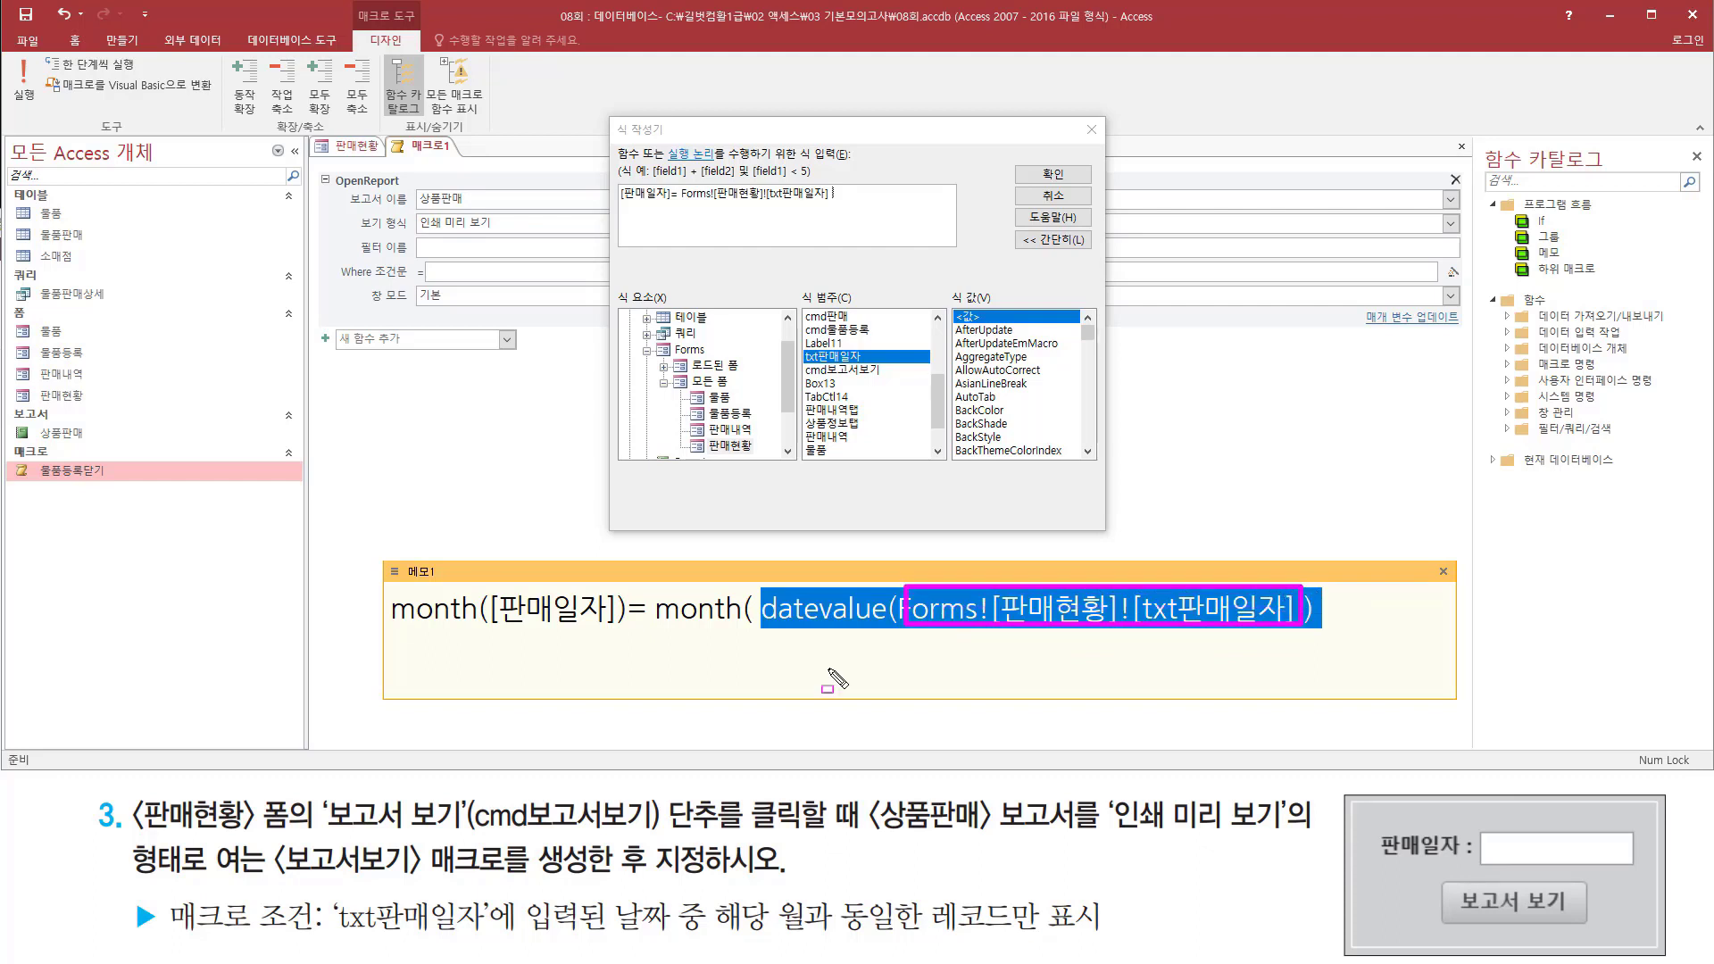
drag(770, 634, 889, 638)
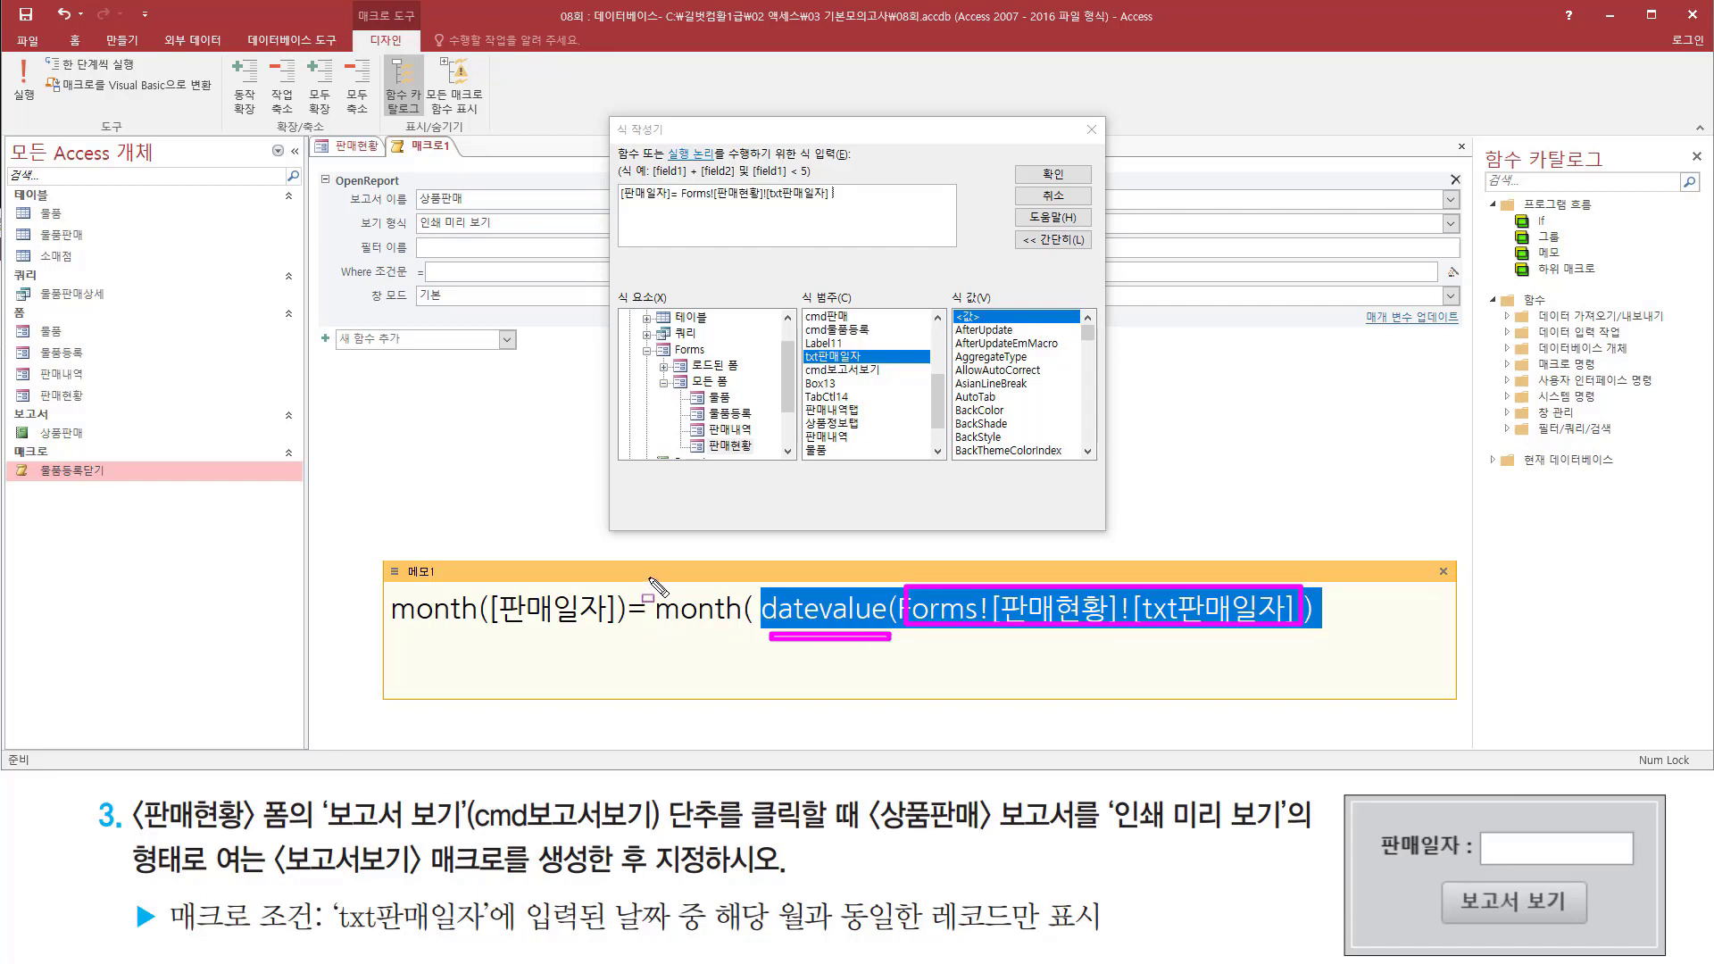
mouse_move(650, 572)
mouse_down()
mouse_move(725, 654)
mouse_move(751, 656)
mouse_up()
key(Escape)
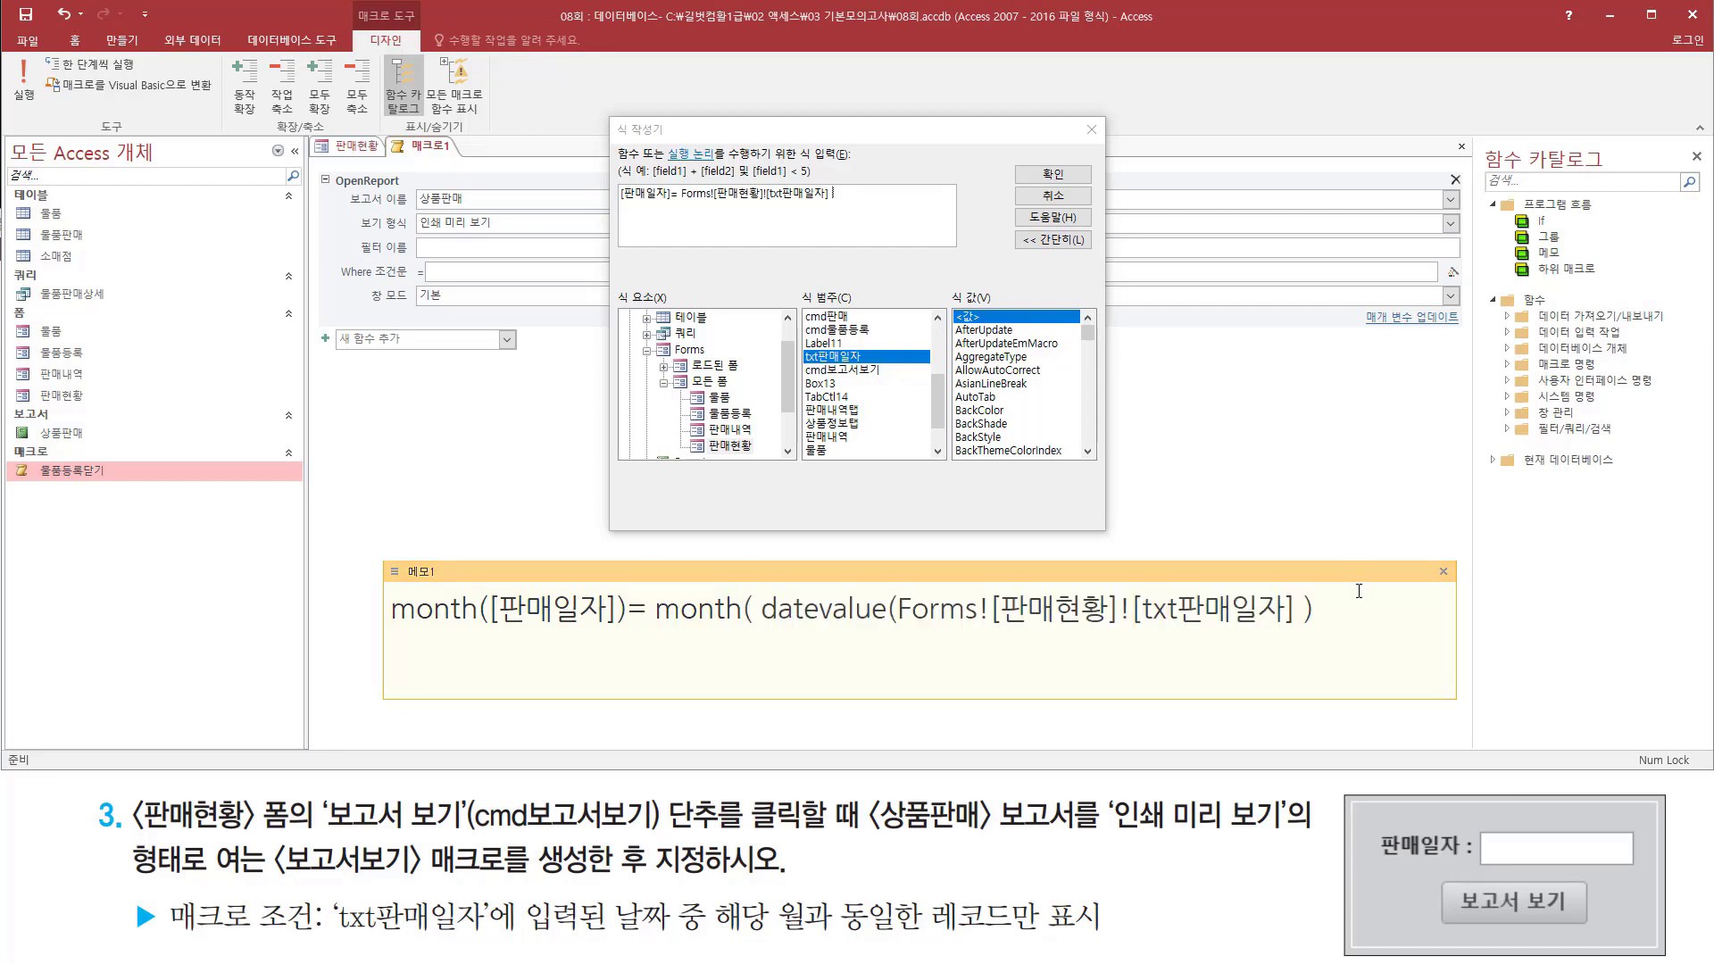
click(1377, 615)
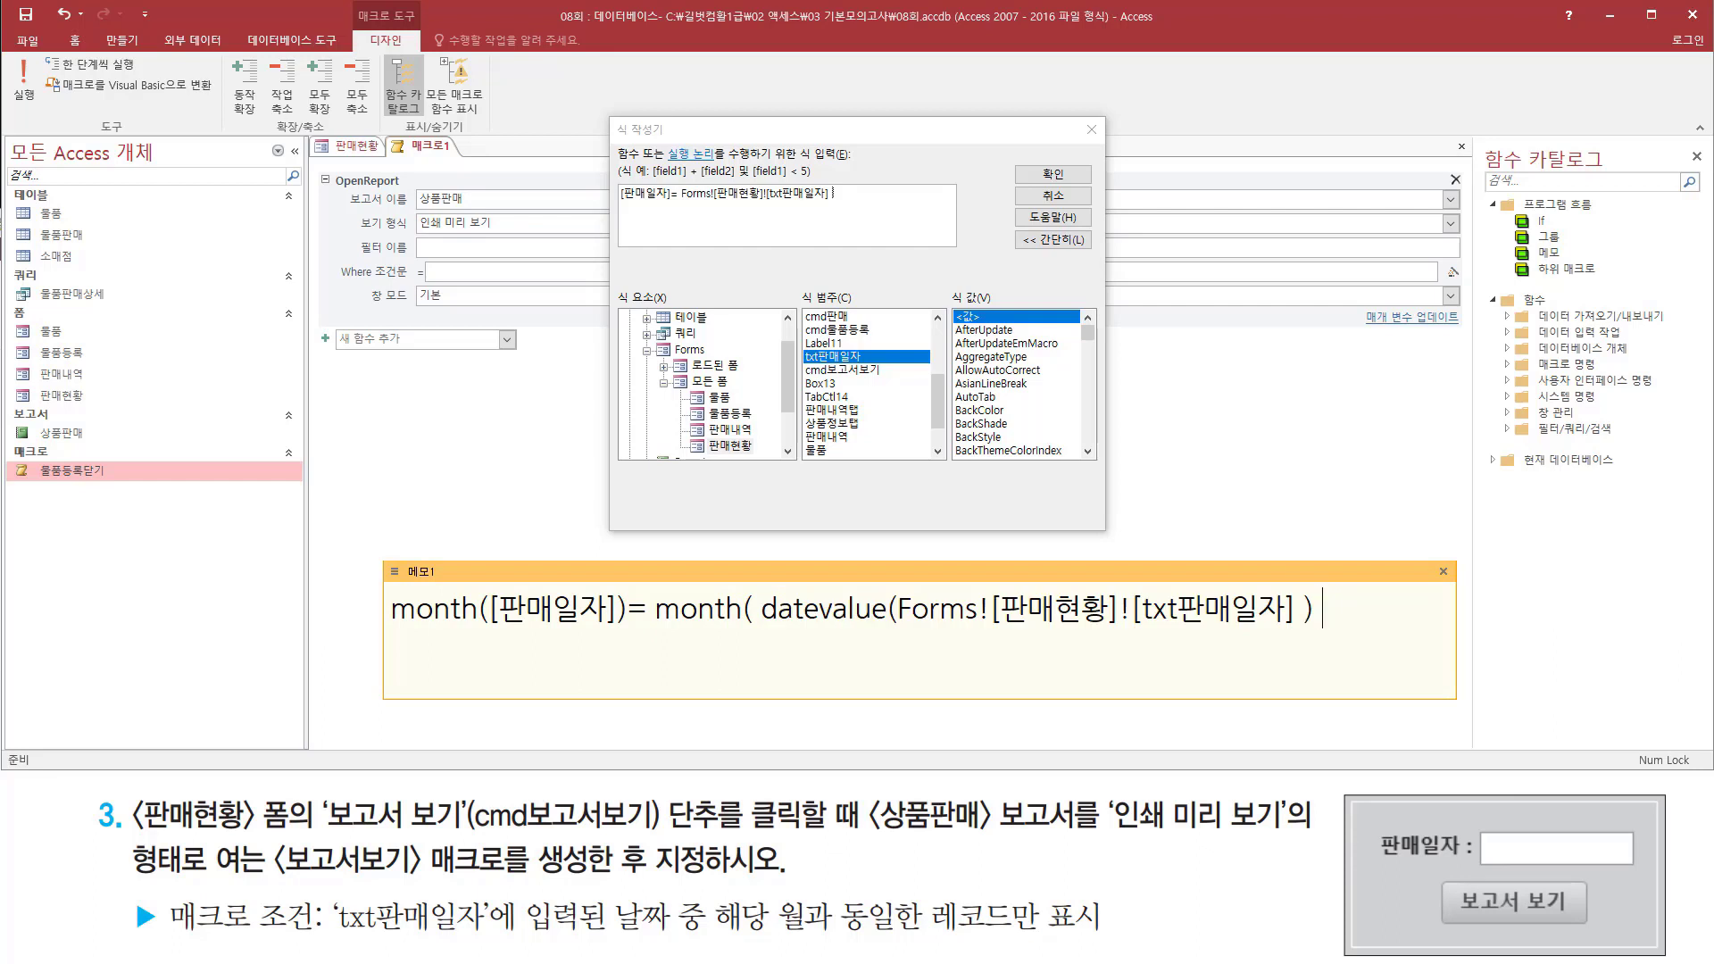
text())
Copy the whole month condition from the memo note and return to the expression builder.
mouse_move(898, 631)
mouse_down()
mouse_move(1306, 631)
mouse_move(1300, 589)
mouse_up()
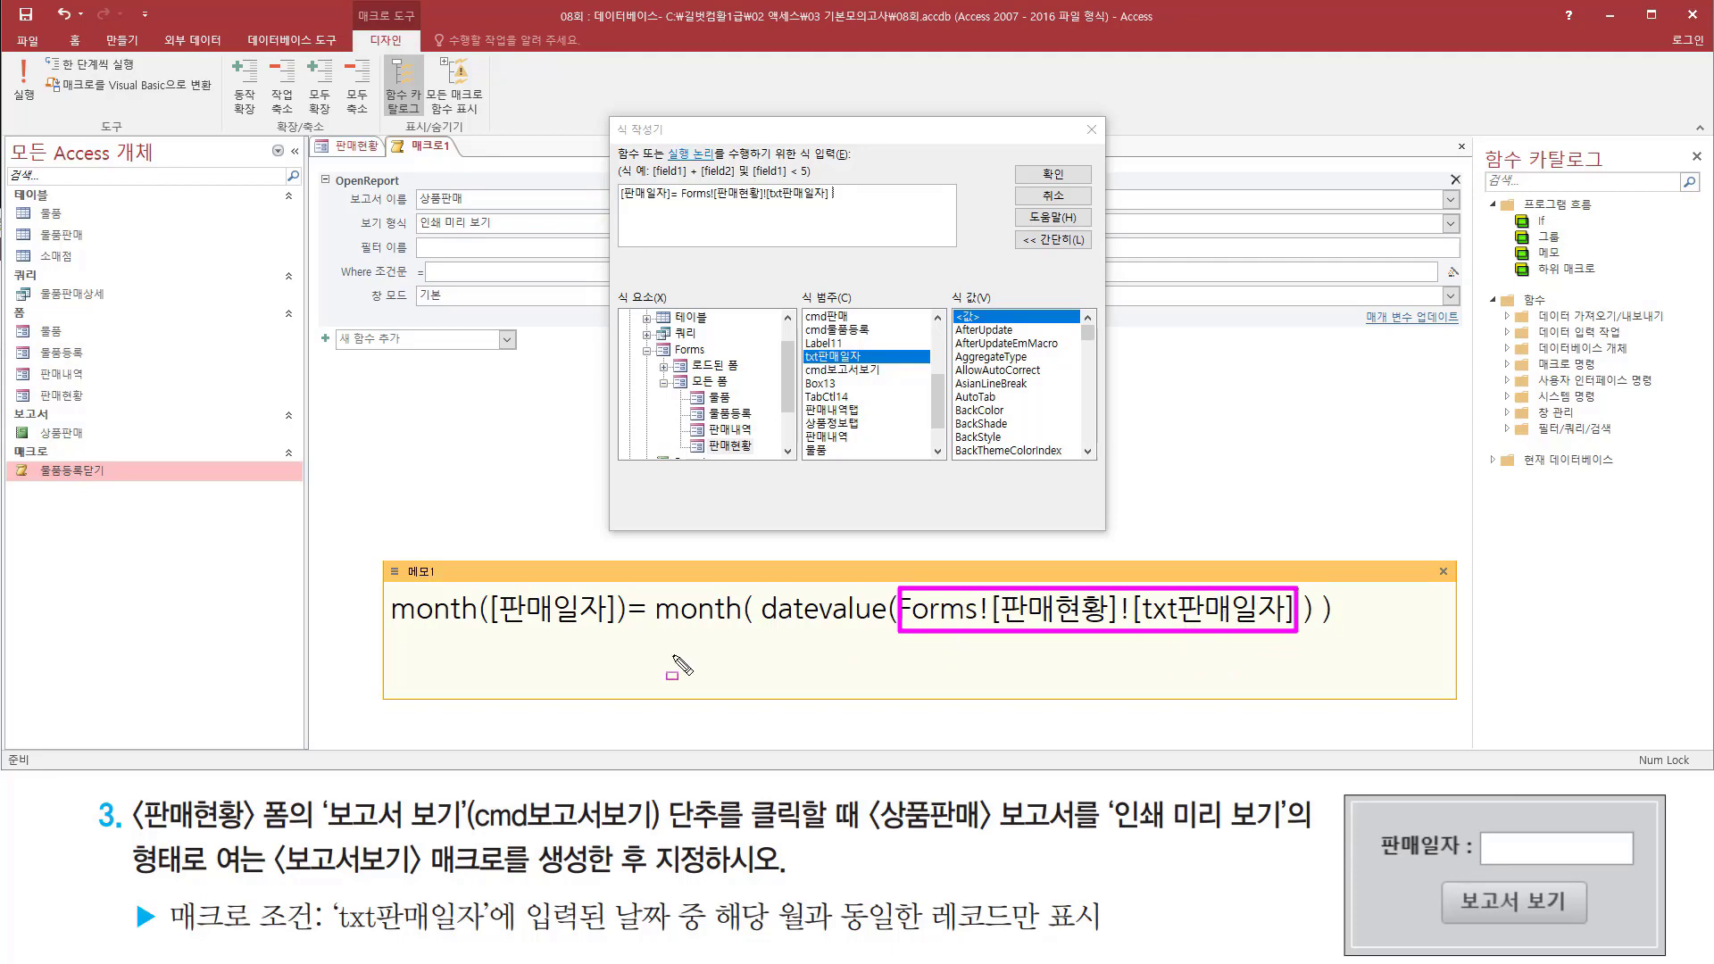
mouse_move(759, 571)
mouse_down()
mouse_move(794, 655)
mouse_move(1323, 655)
mouse_up()
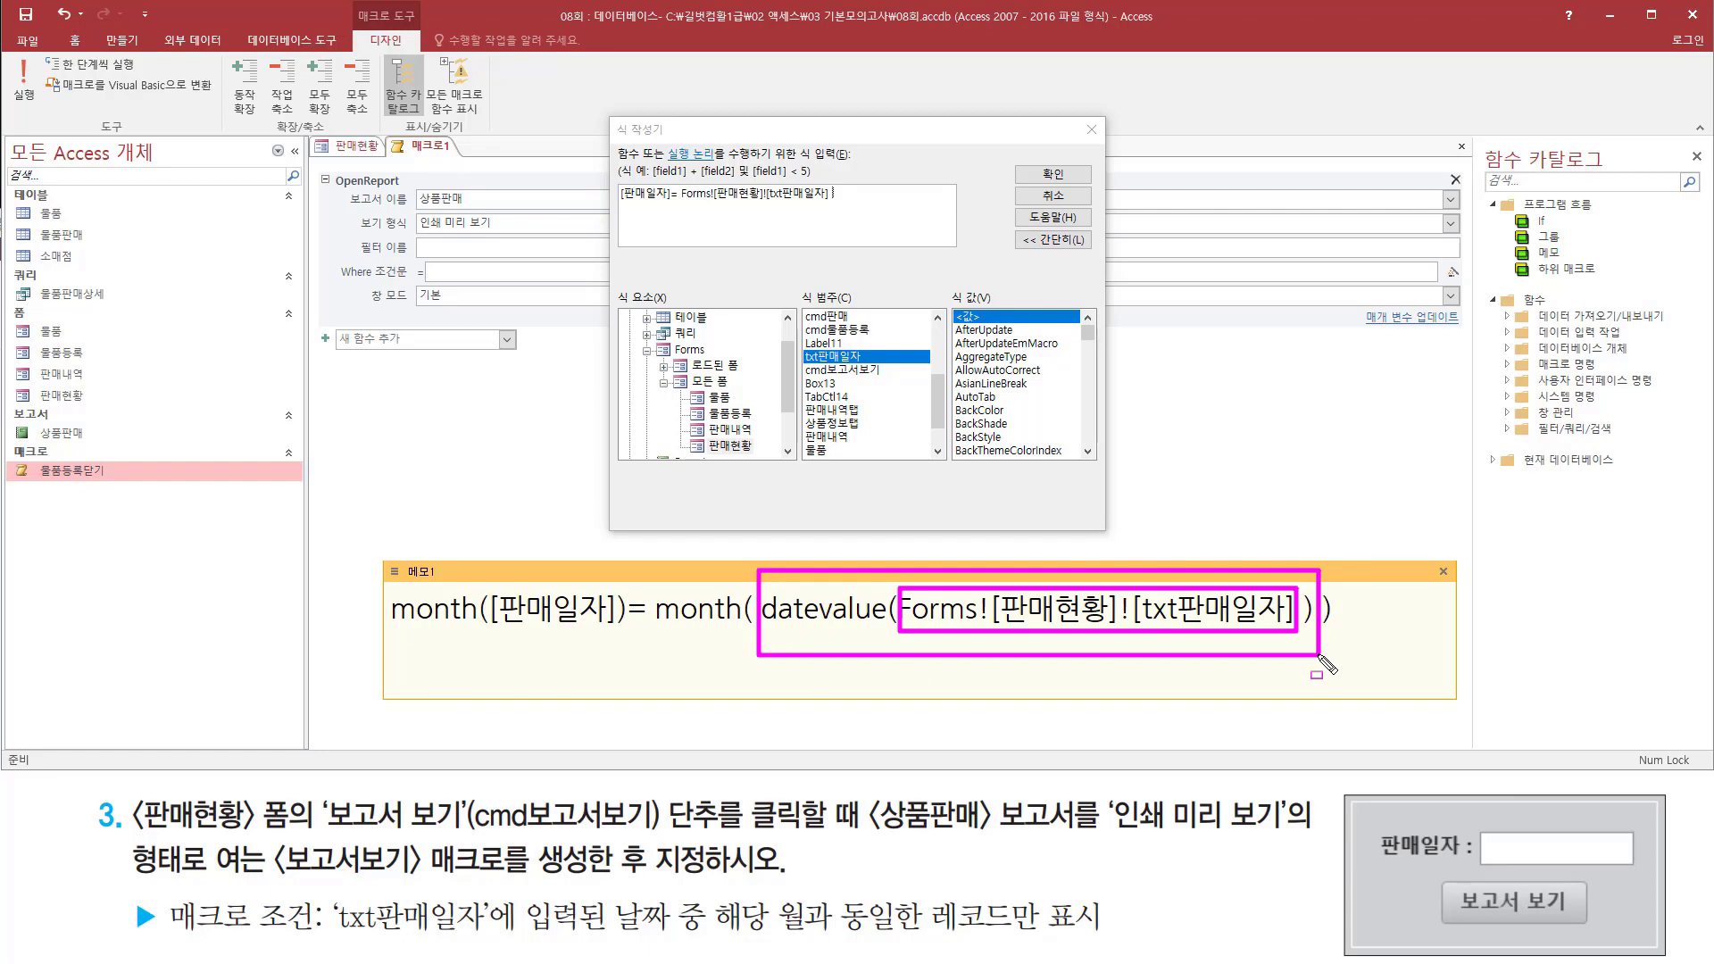
drag(652, 628, 733, 628)
key(Escape)
triple_click(1381, 609)
key(ctrl+c)
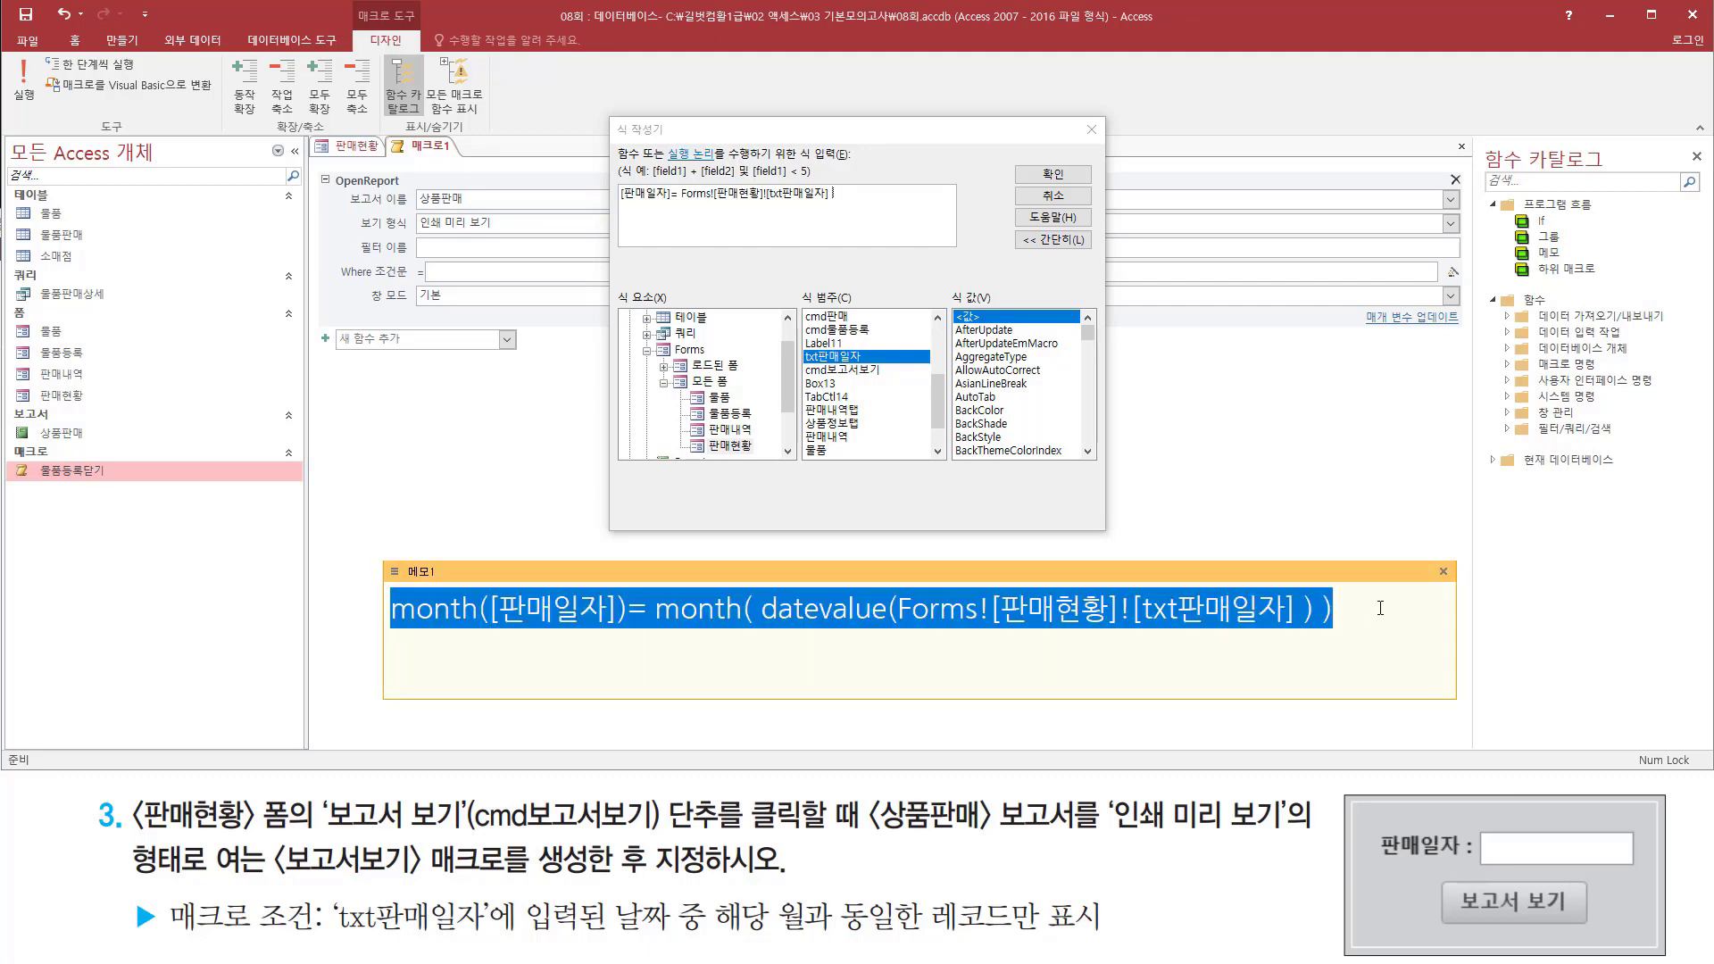
click(1380, 608)
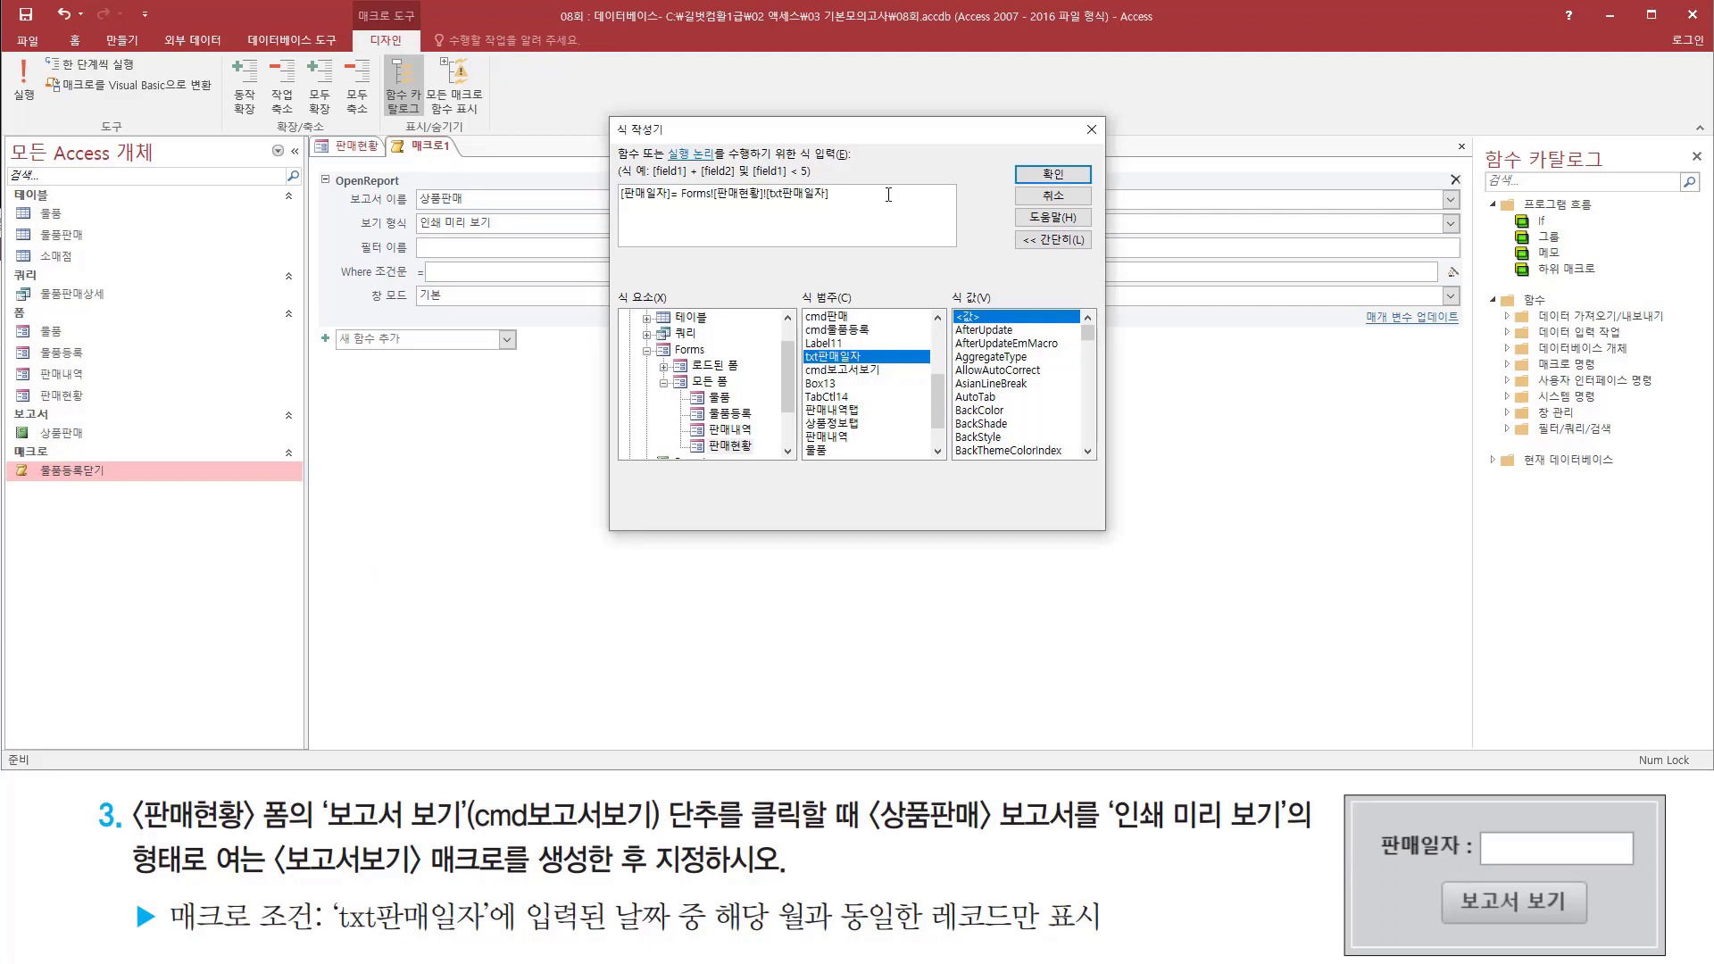
Replace the builder's expression with the copied month([판매일자])= month( datevalue(Forms![판매현황]![txt판매일자] ) ) and apply it as the Where condition.
triple_click(889, 195)
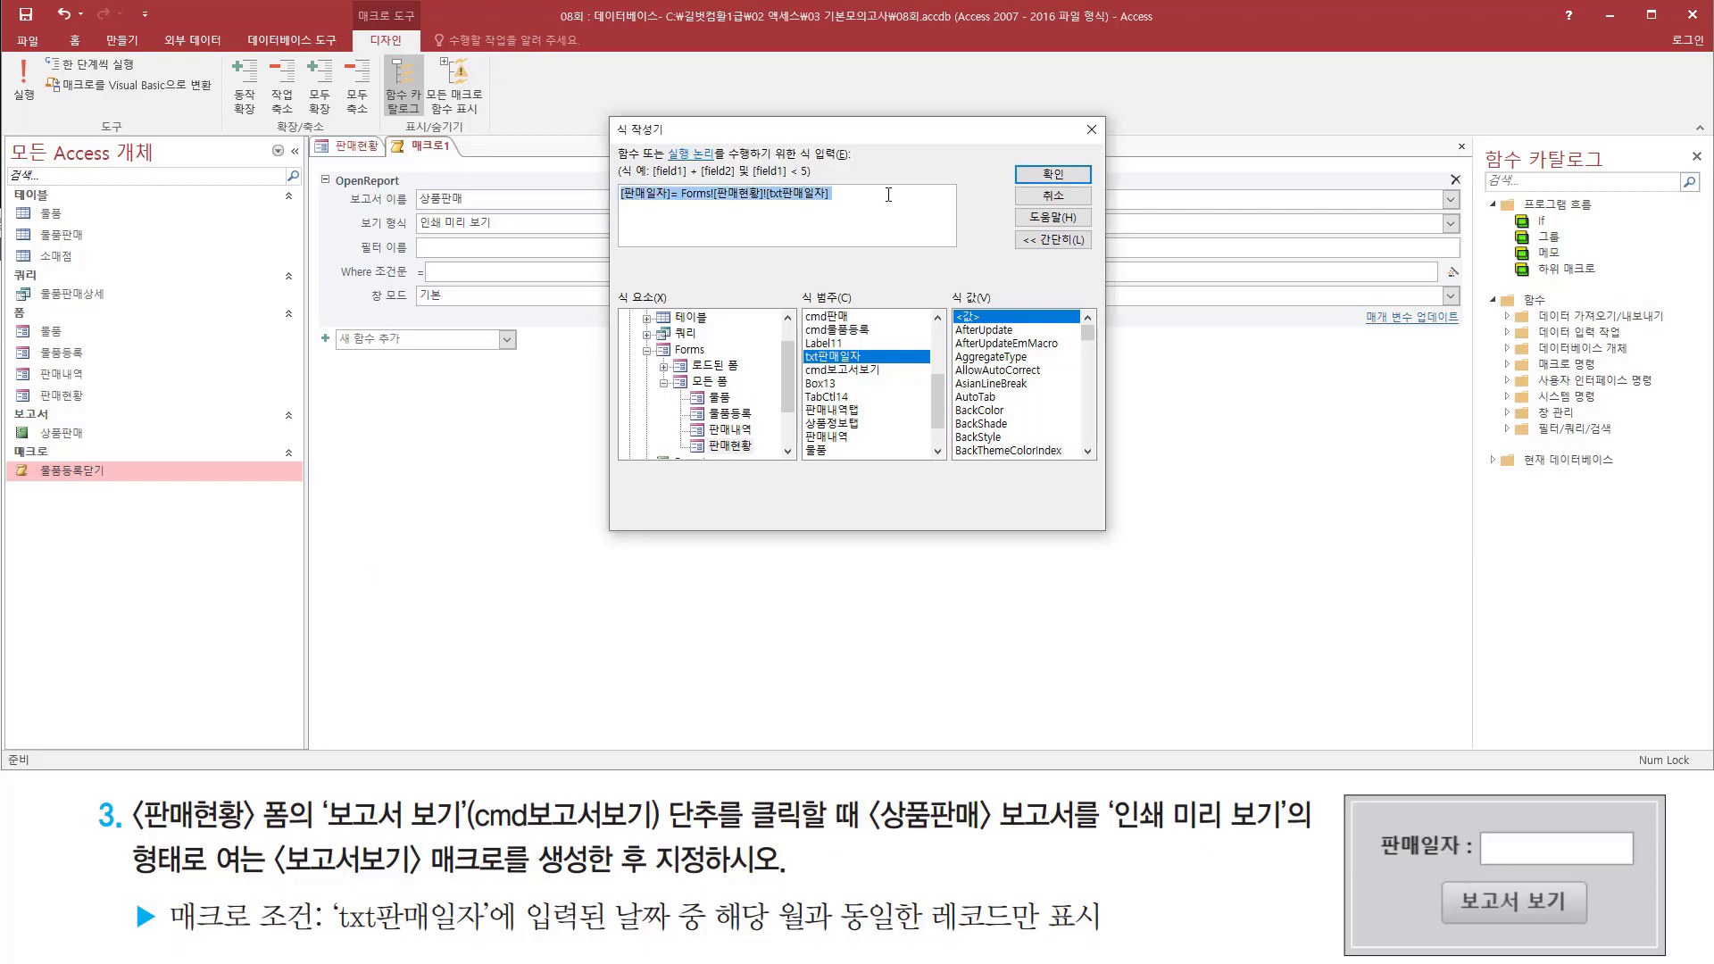
key(ctrl+v)
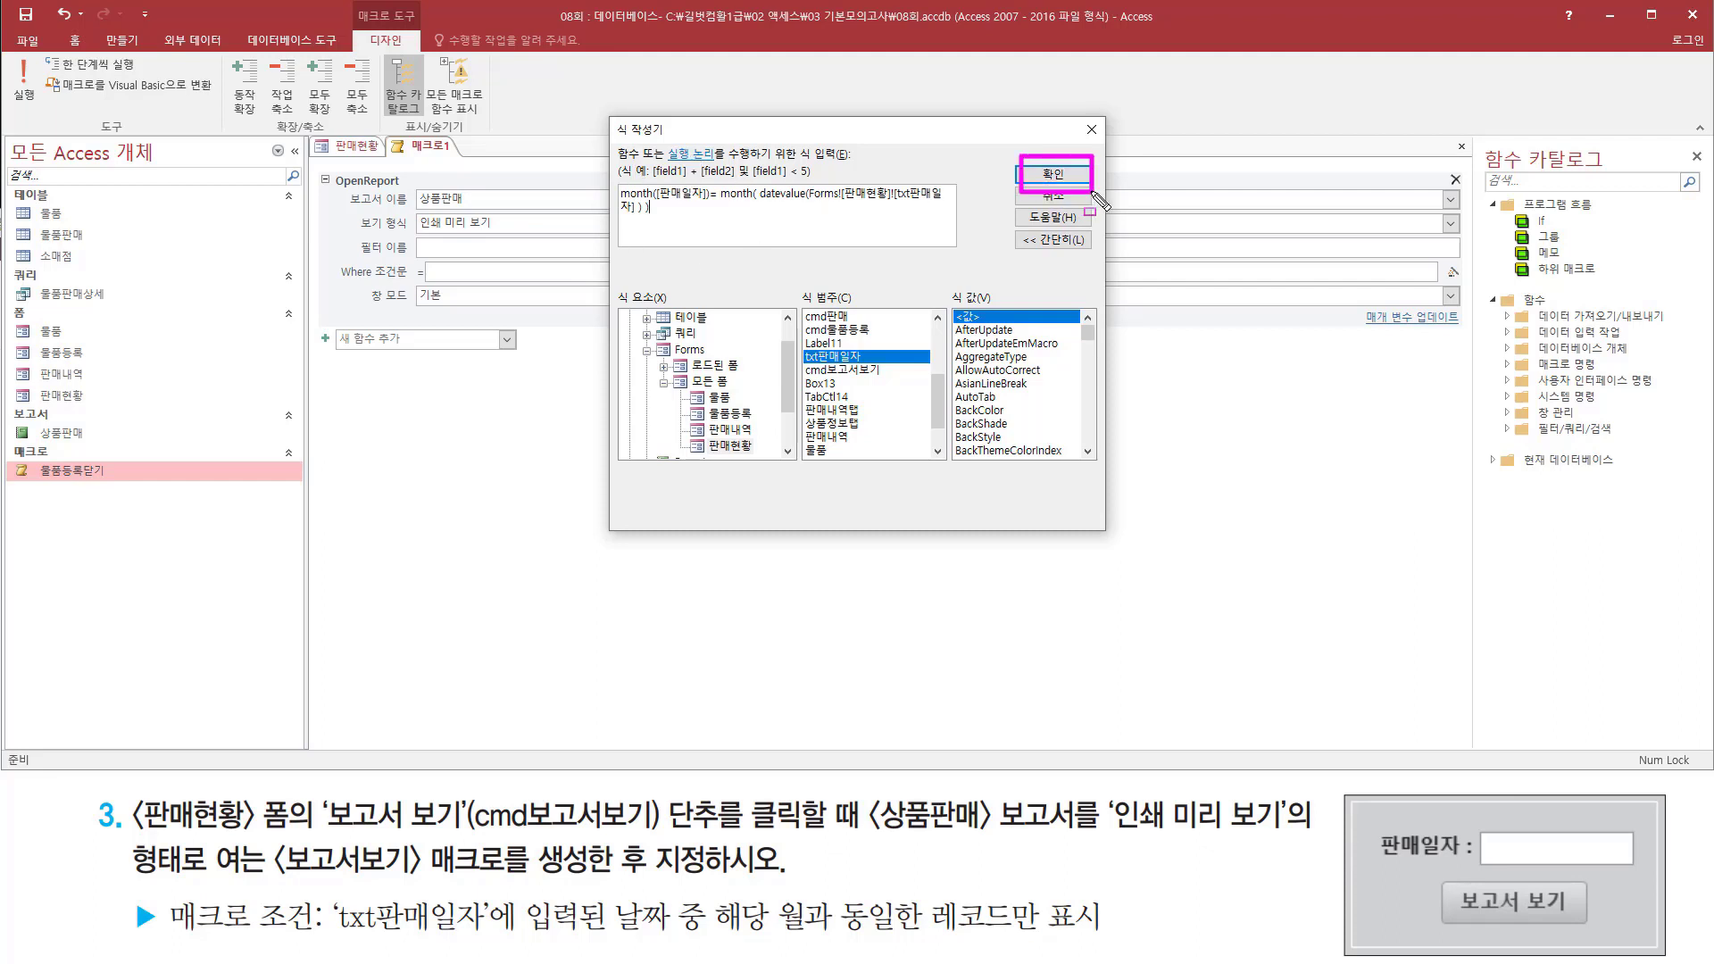
click(1038, 174)
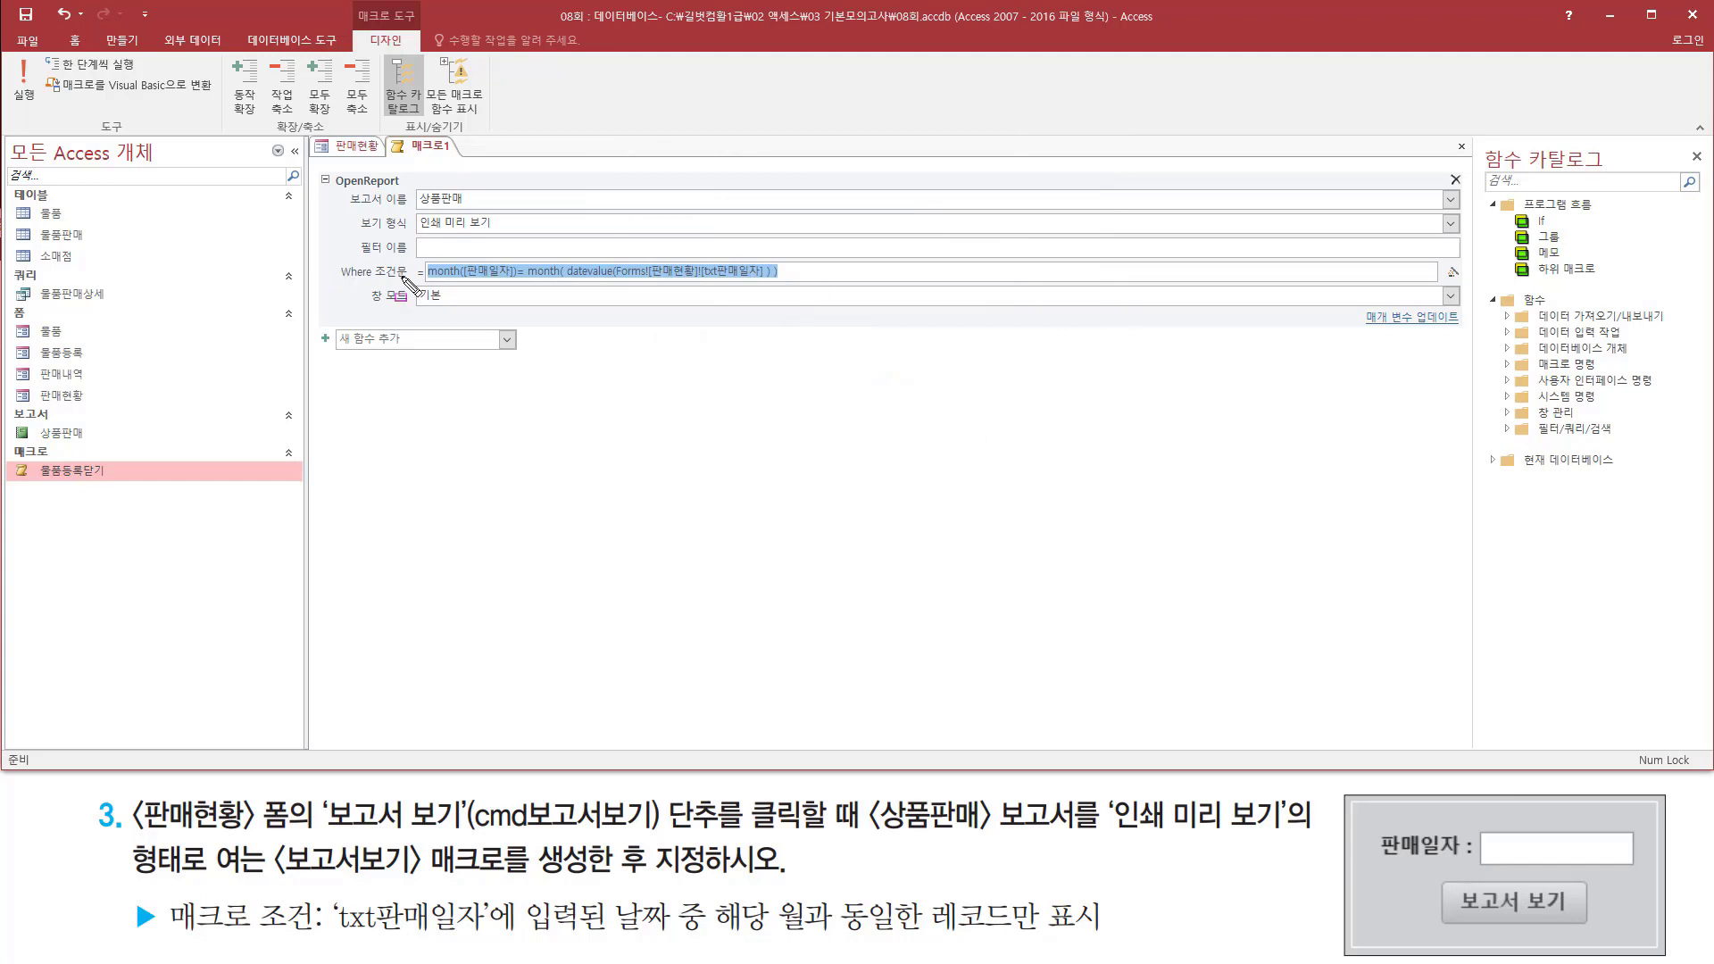
drag(334, 258, 797, 284)
key(Escape)
click(807, 271)
click(830, 297)
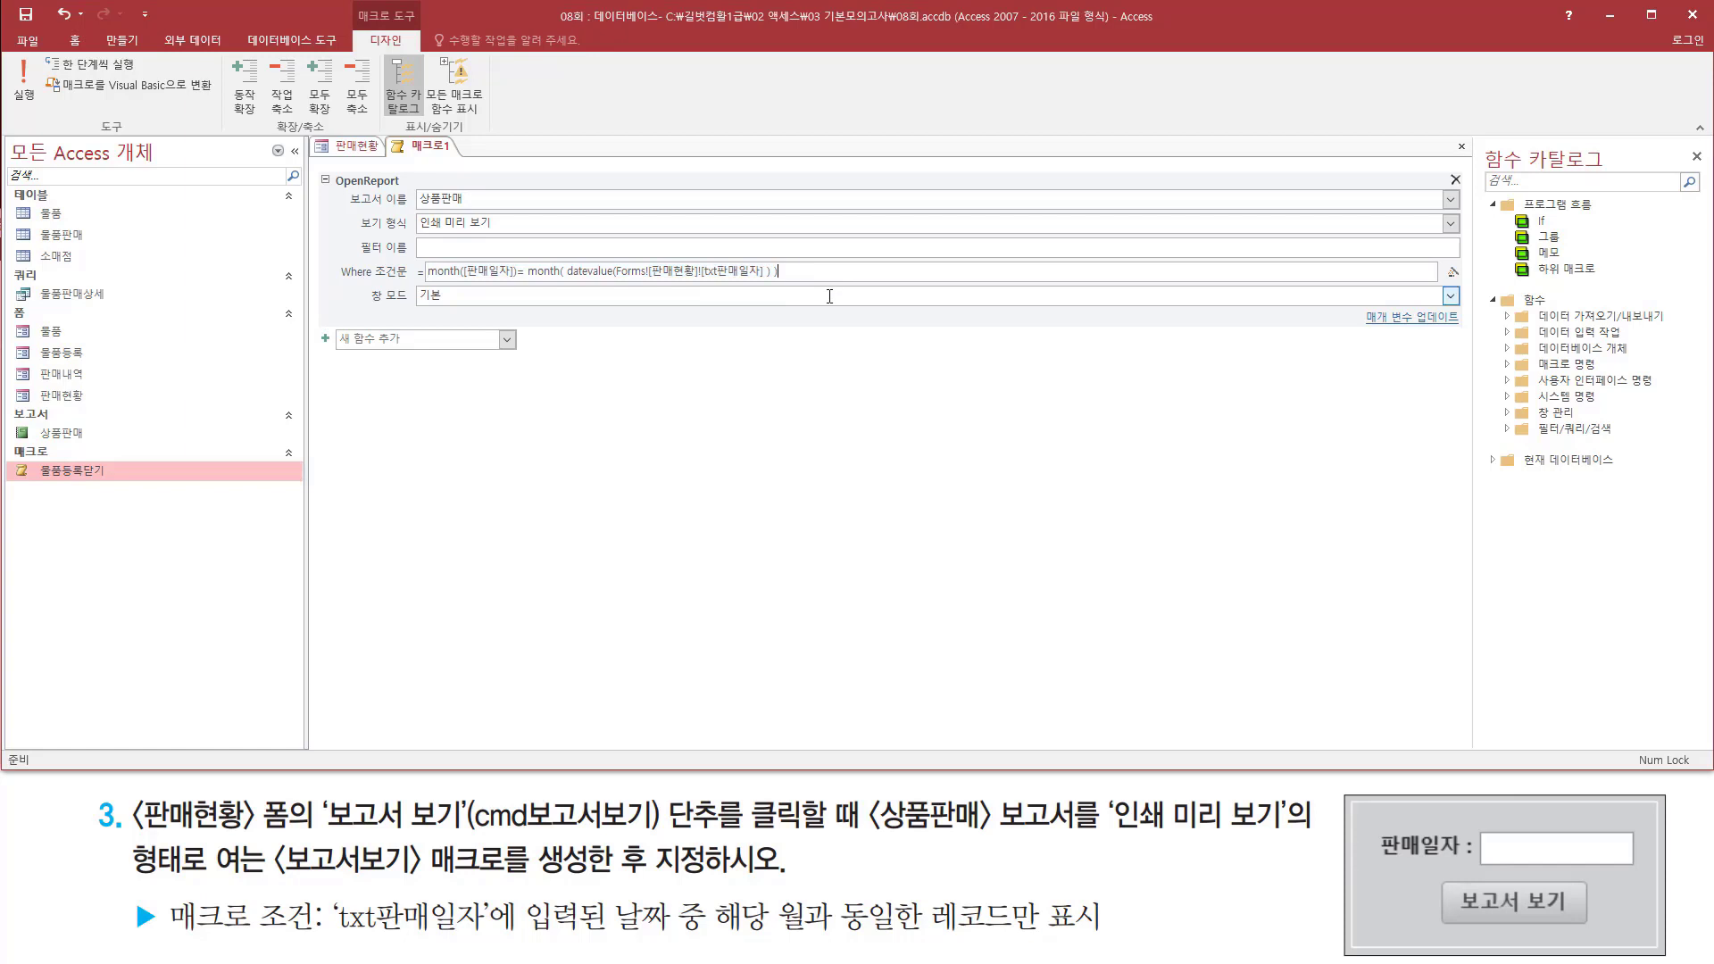
Close the new macro and save it under the name 보고서보기.
right_click(430, 147)
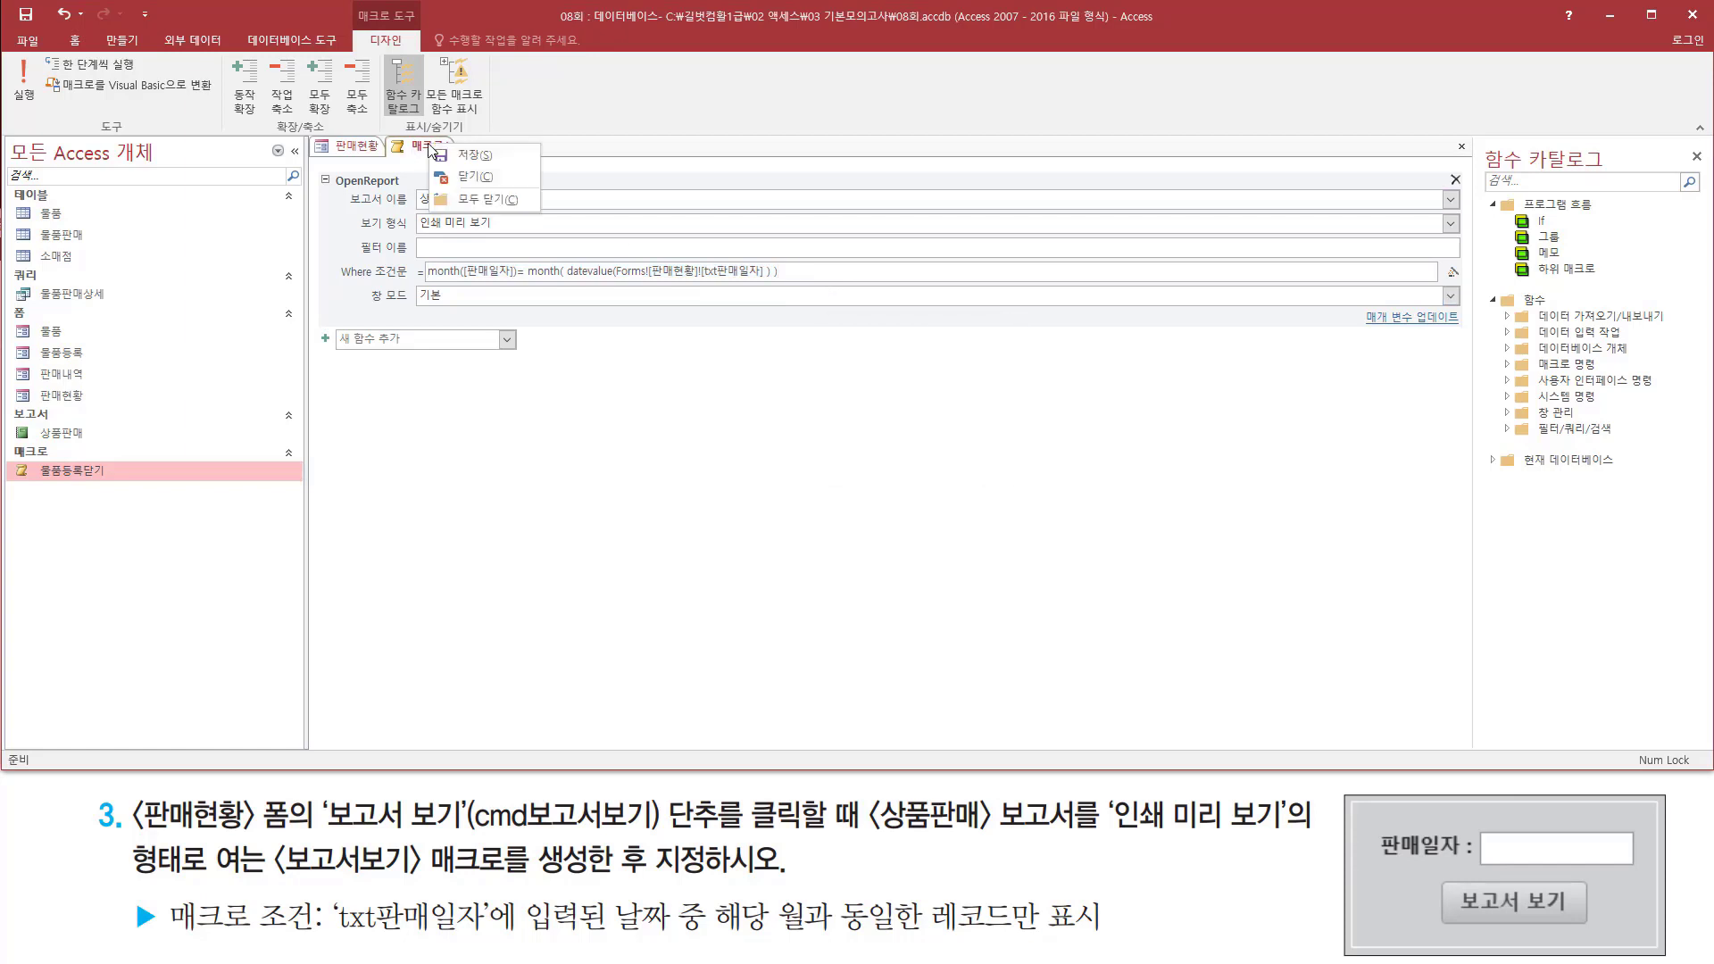
click(485, 180)
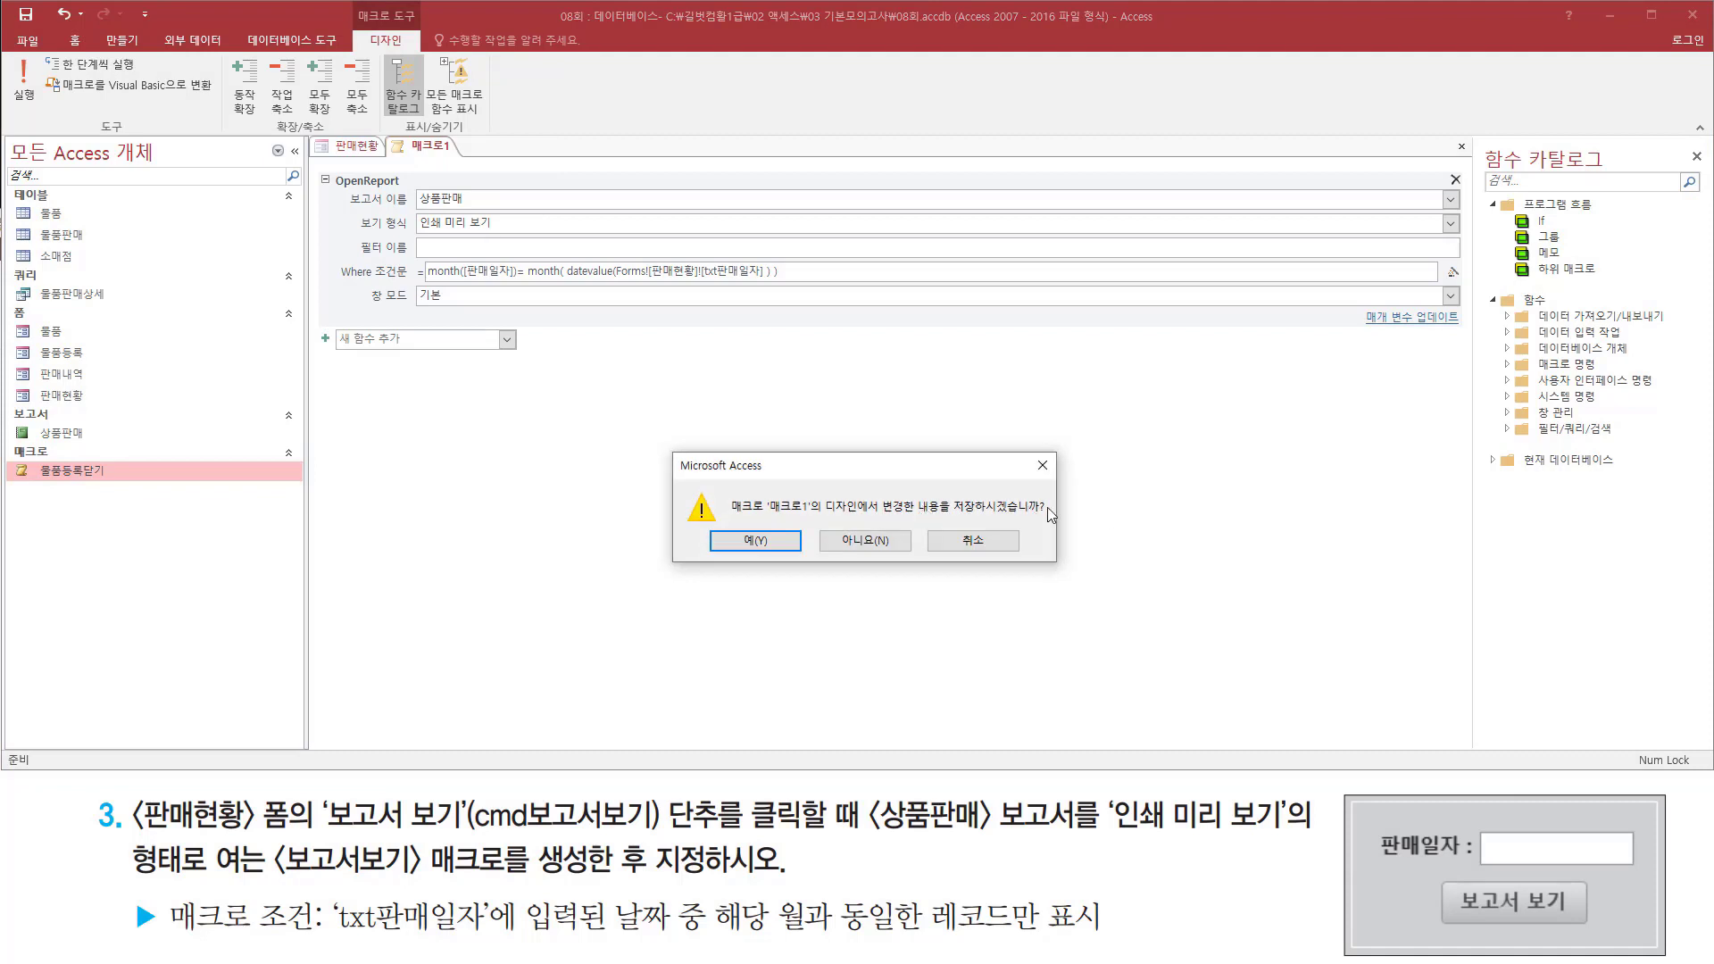
click(754, 542)
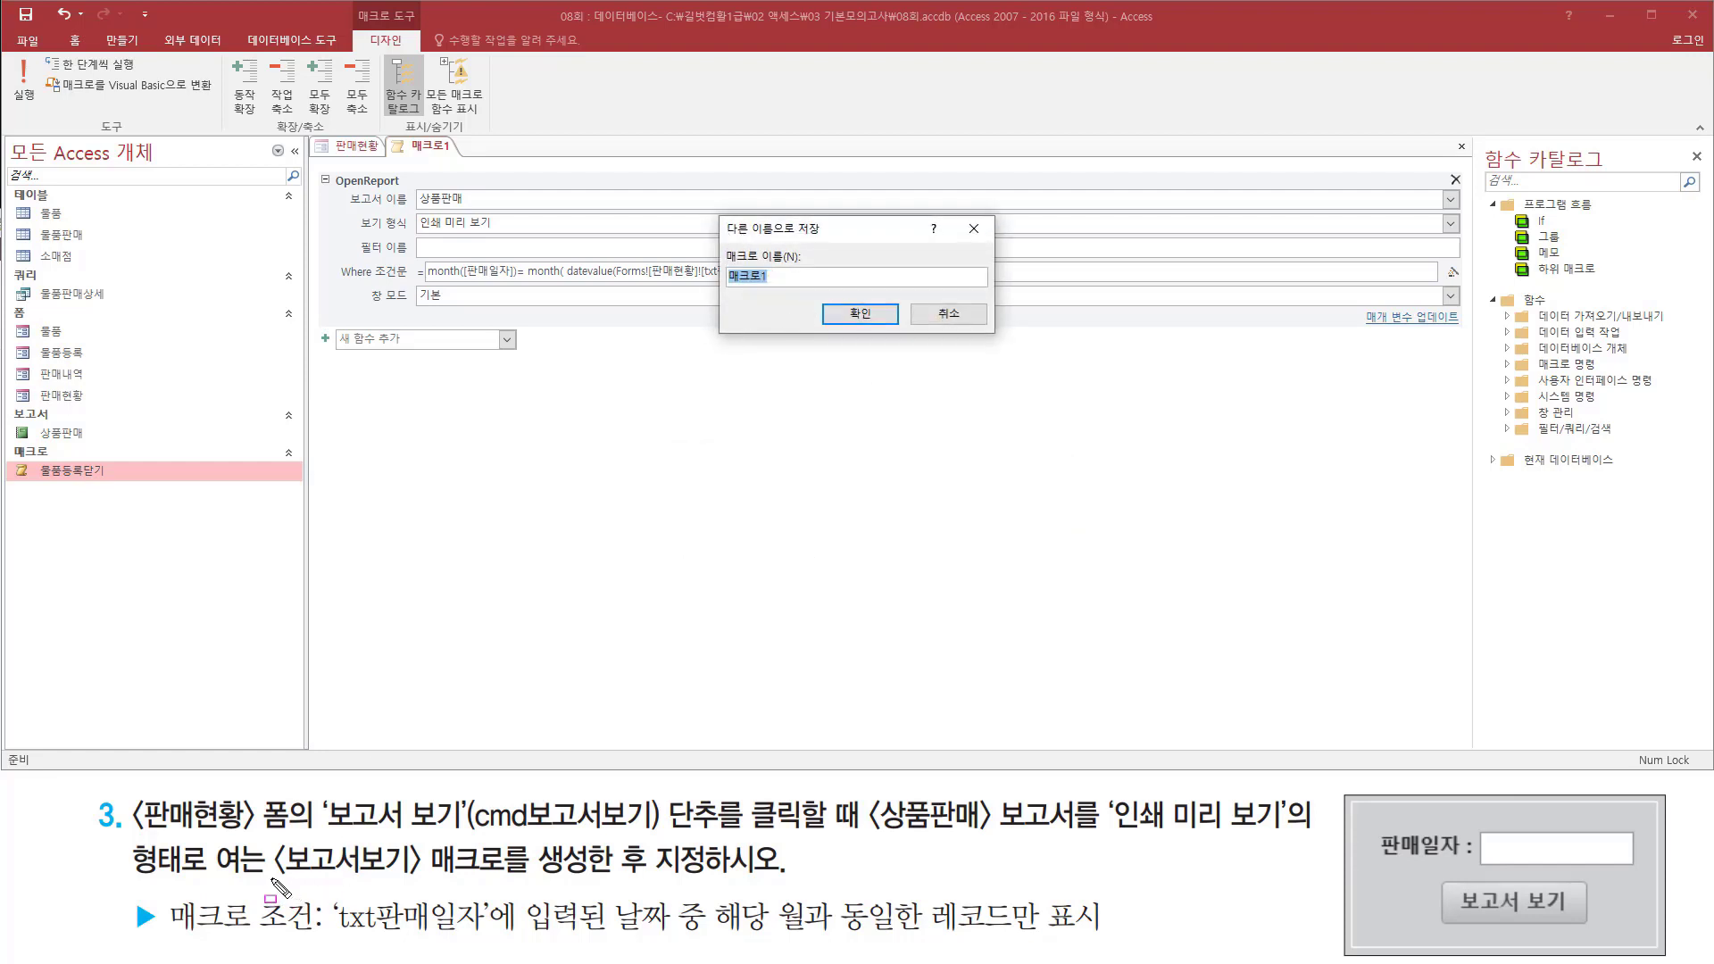
drag(272, 882, 505, 881)
key(Escape)
text(보고서보기)
key(ctrl+2)
drag(832, 294, 898, 331)
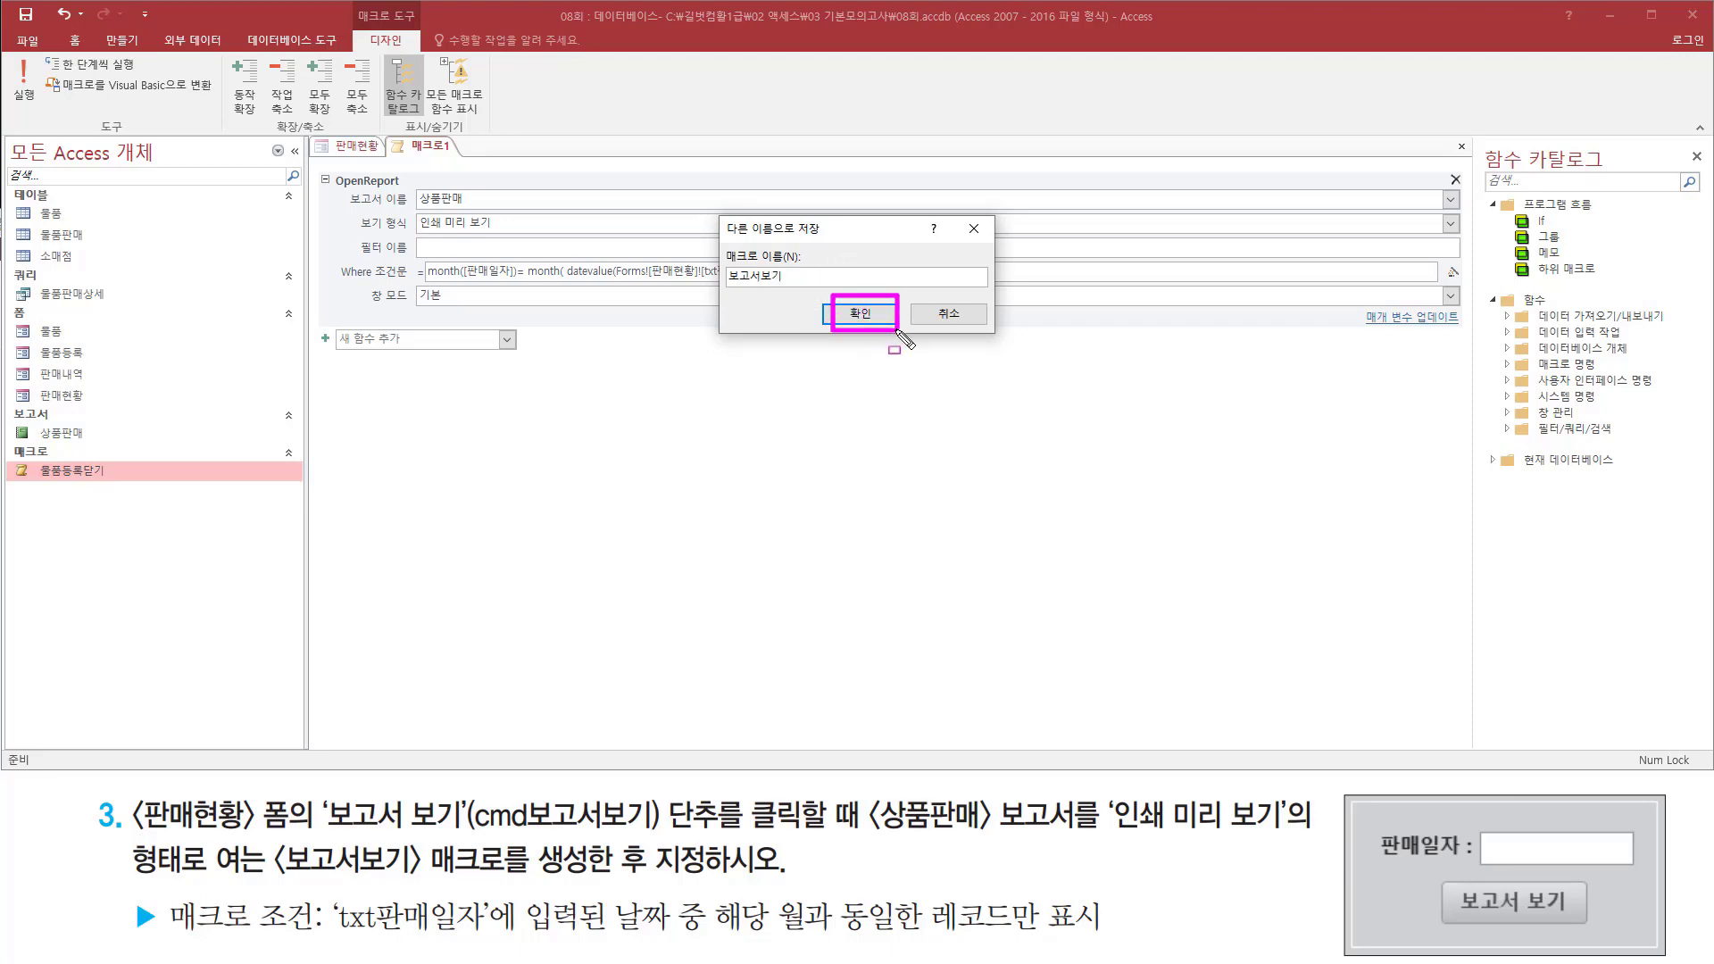
key(Escape)
click(881, 314)
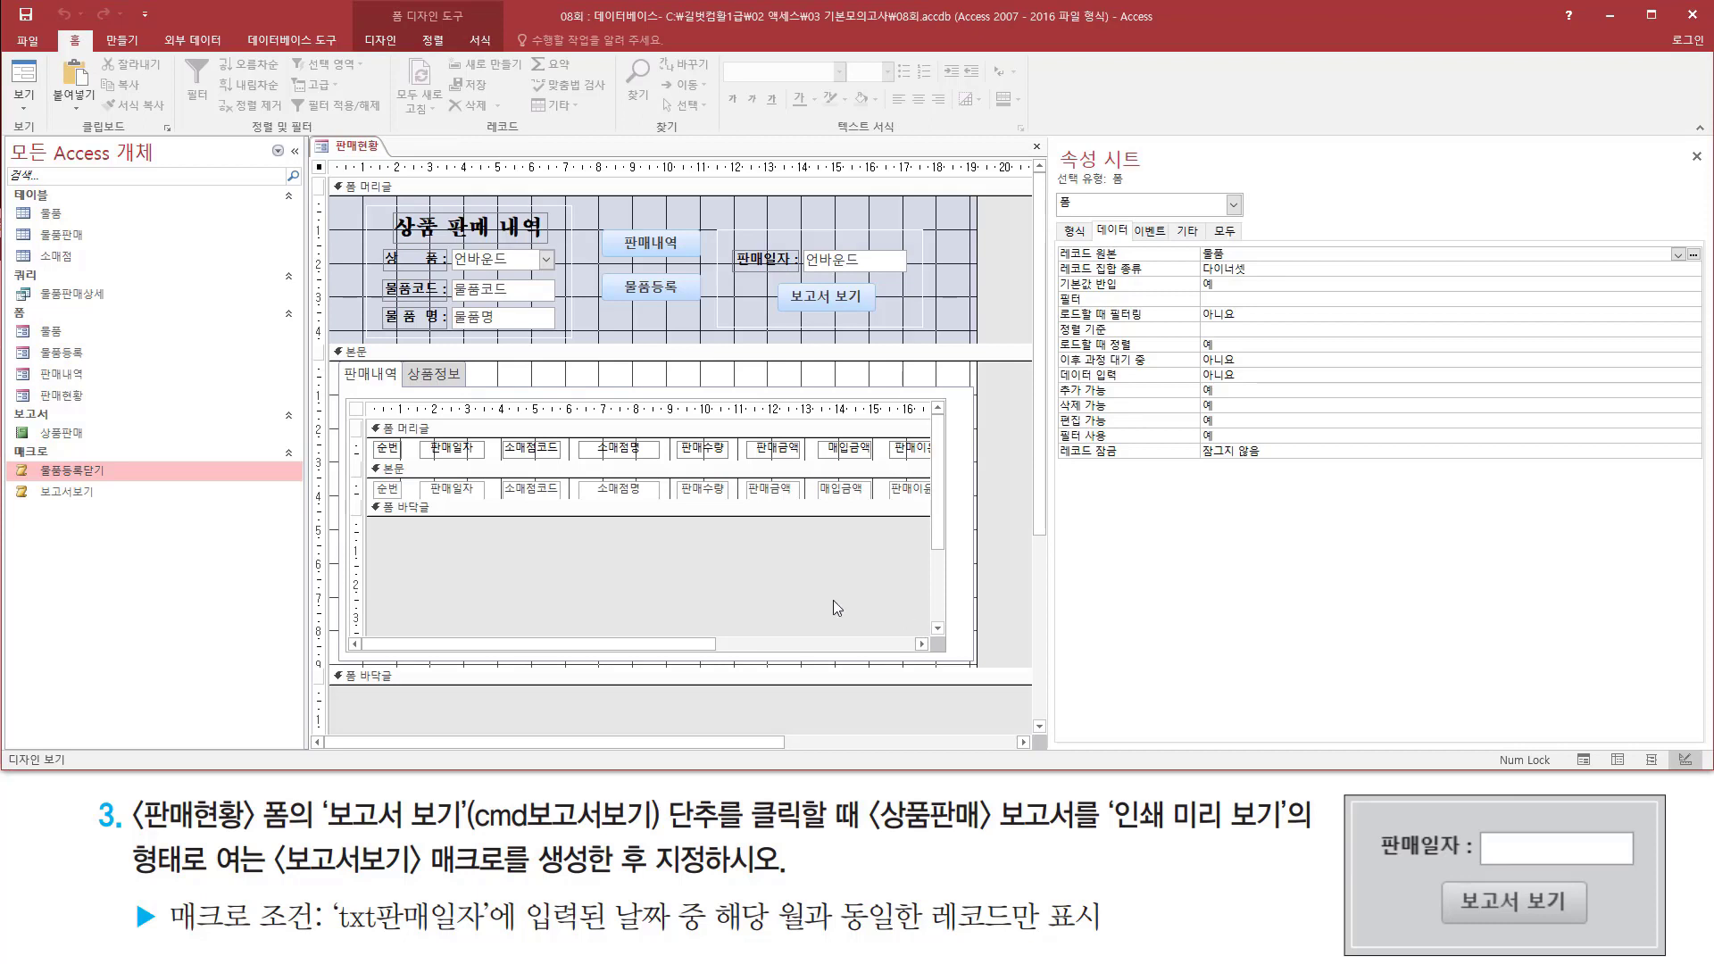
Assign the 보고서보기 macro to the On Click event of the cmd보고서보기 button on the 판매현황 form.
key(ctrl+2)
mouse_move(29, 505)
mouse_down()
mouse_move(108, 505)
mouse_move(125, 482)
mouse_up()
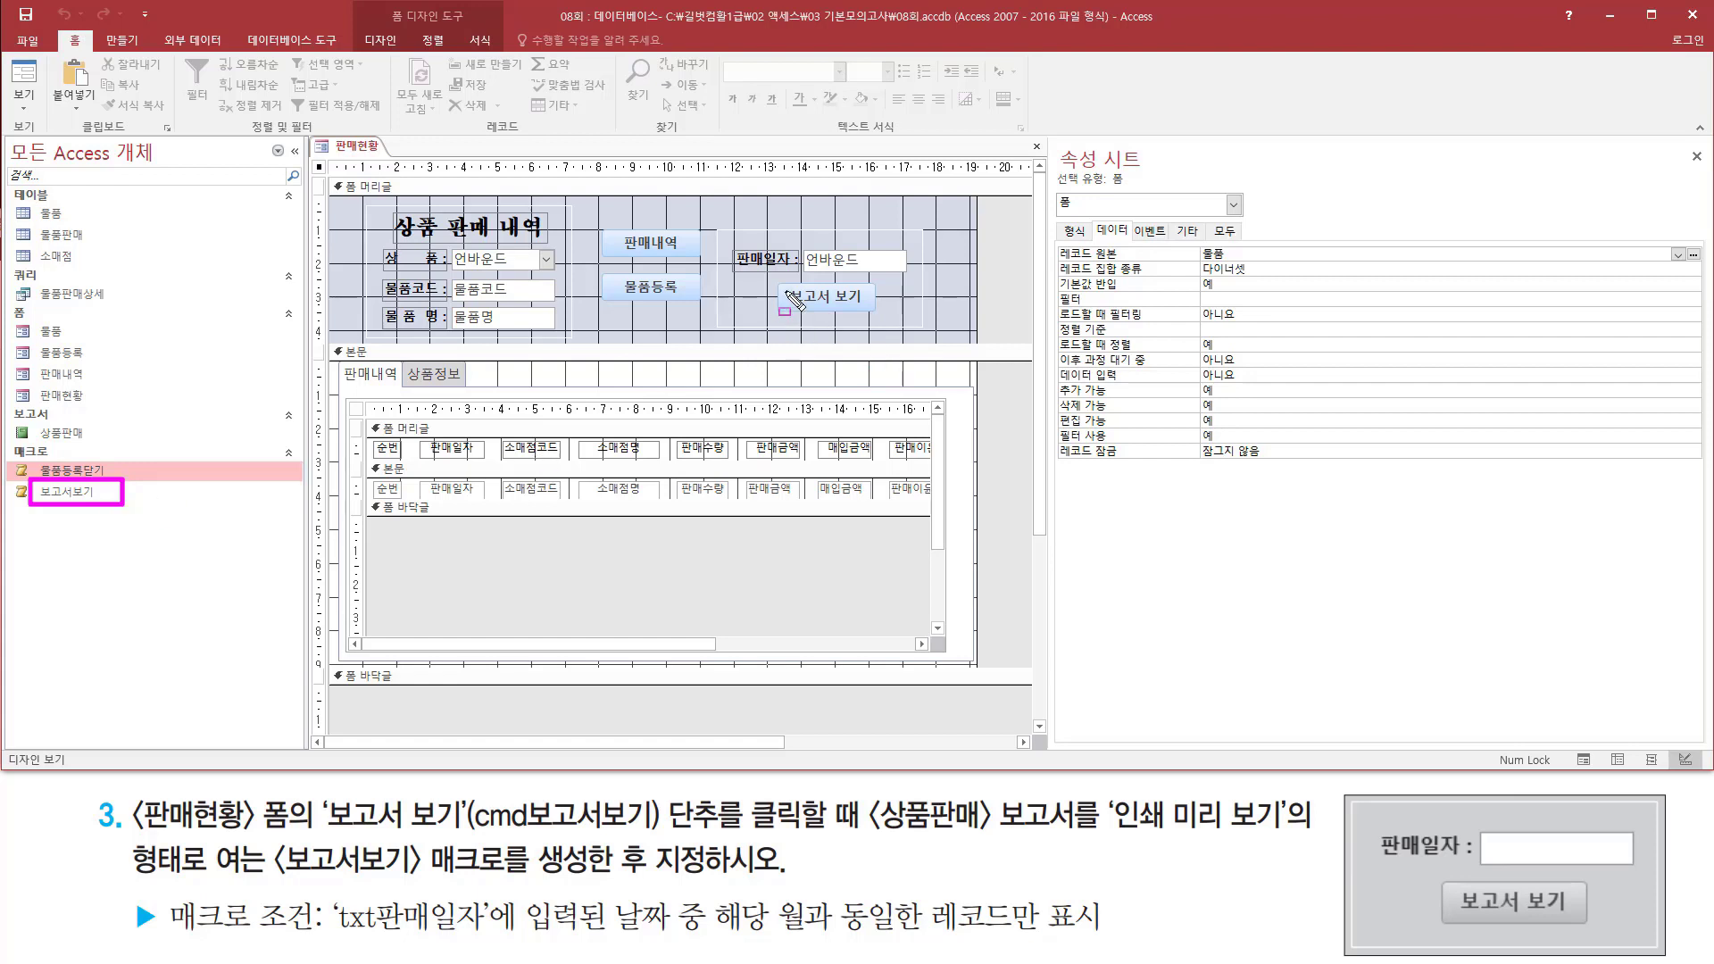
drag(784, 283, 866, 312)
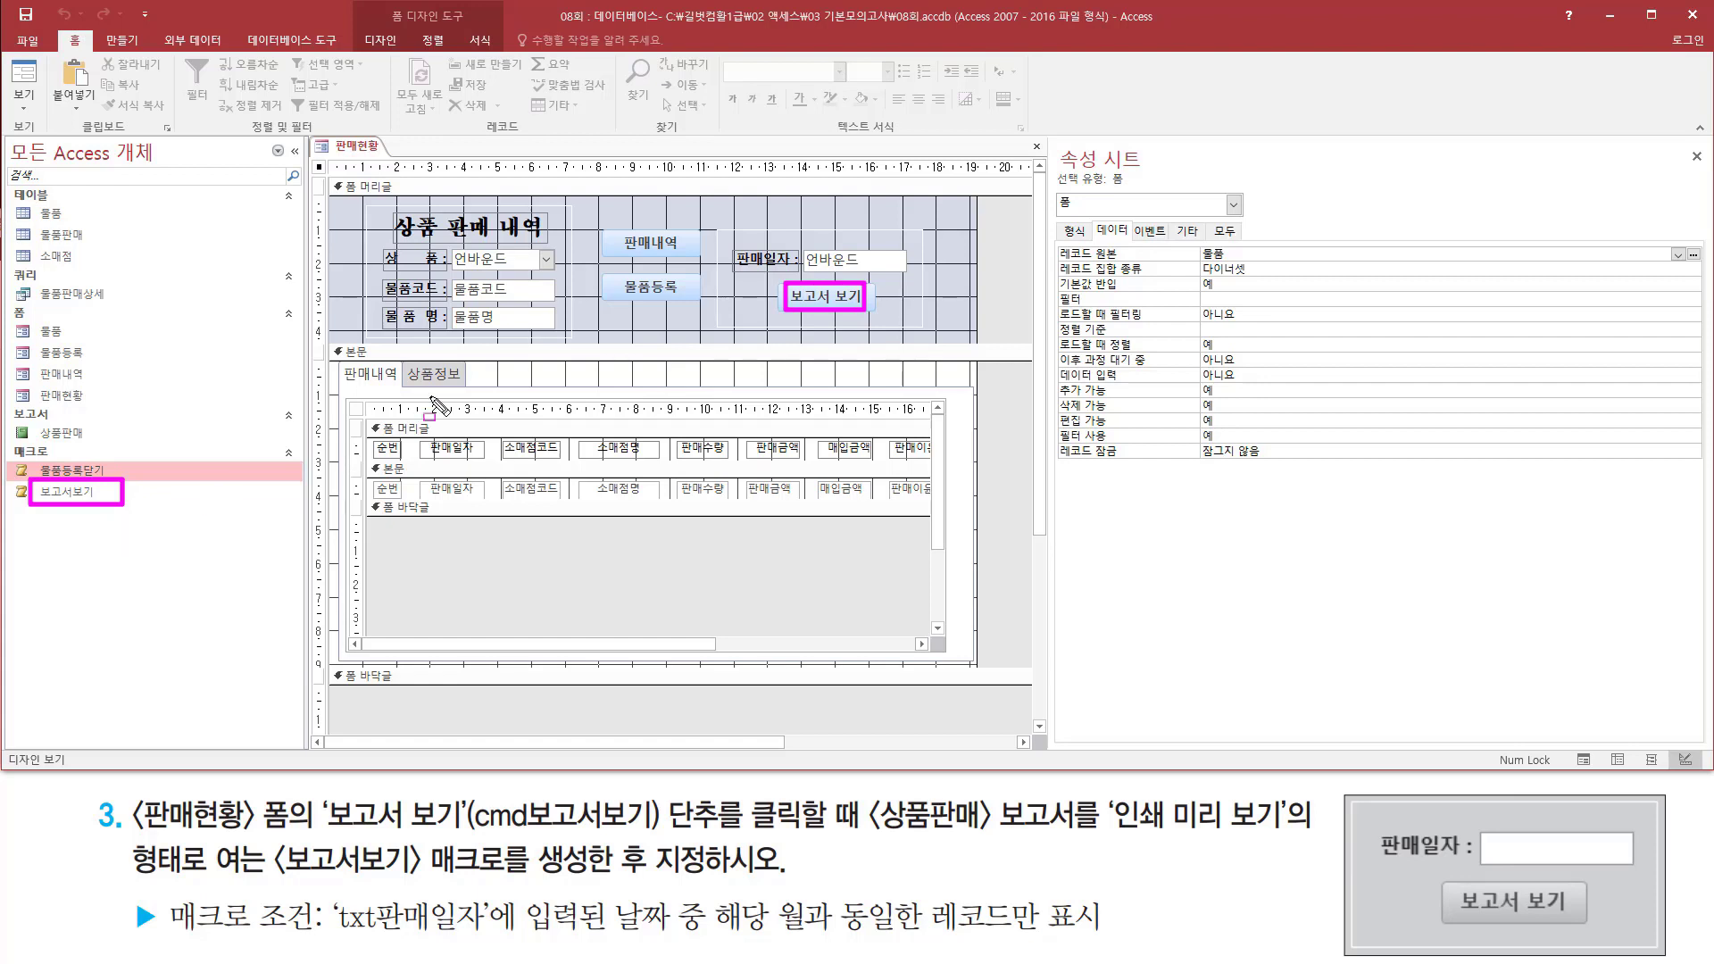
click(844, 296)
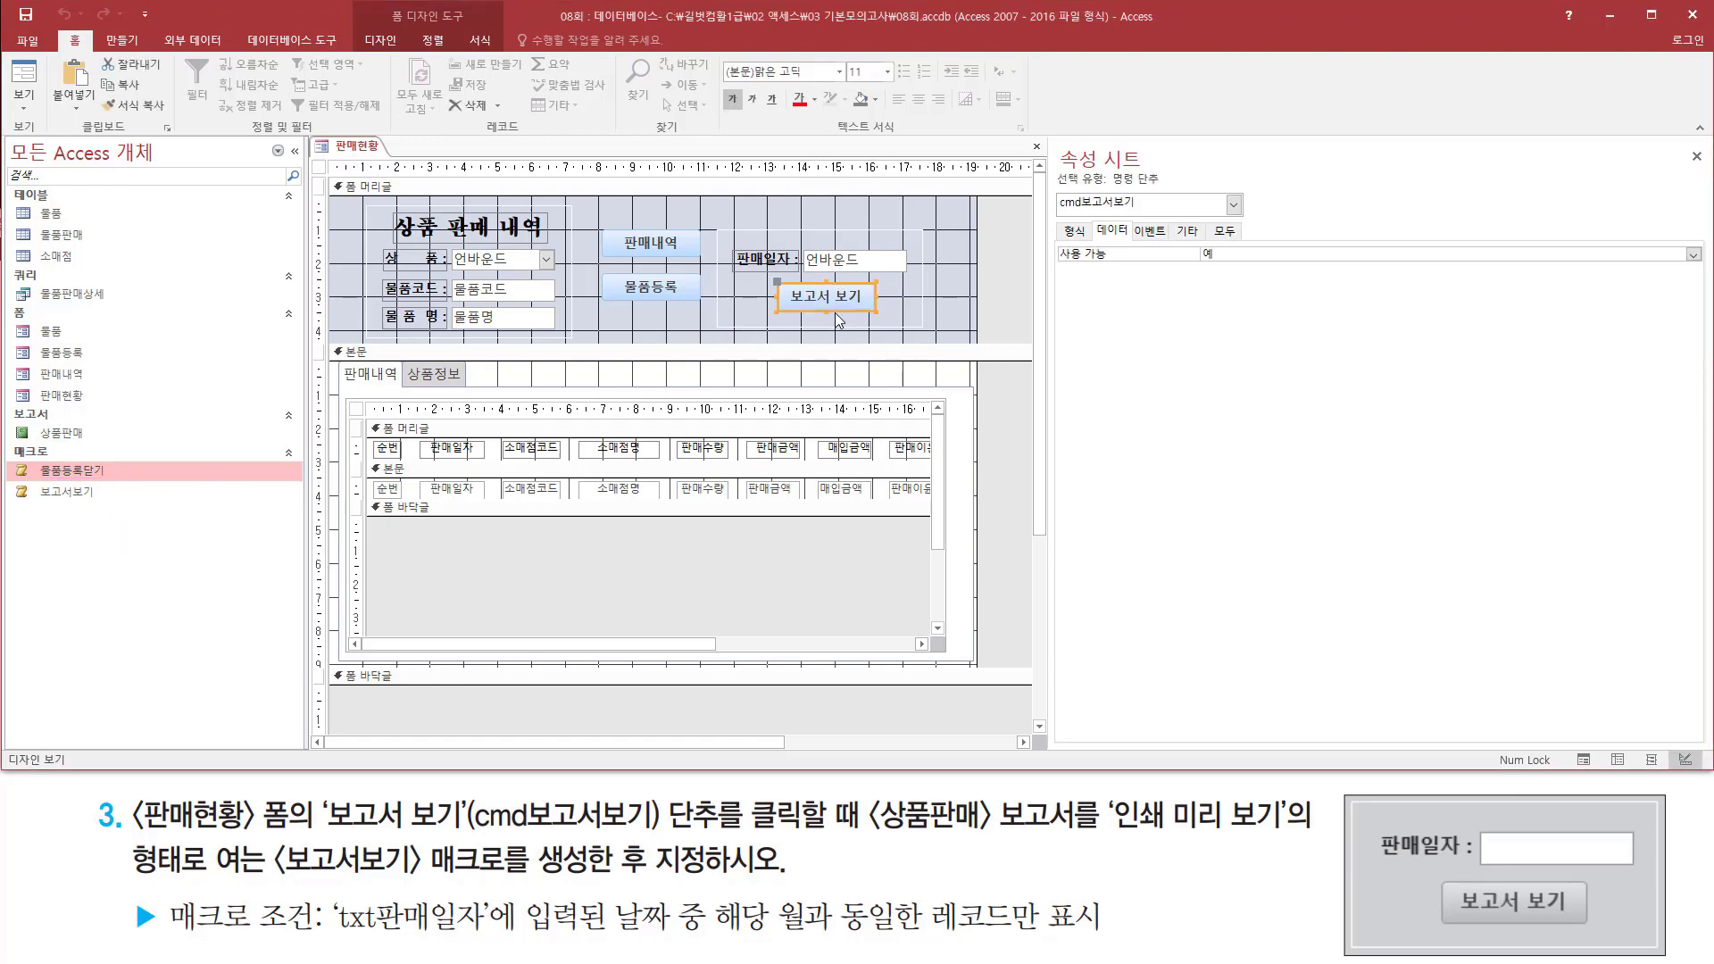
click(1149, 233)
click(1222, 254)
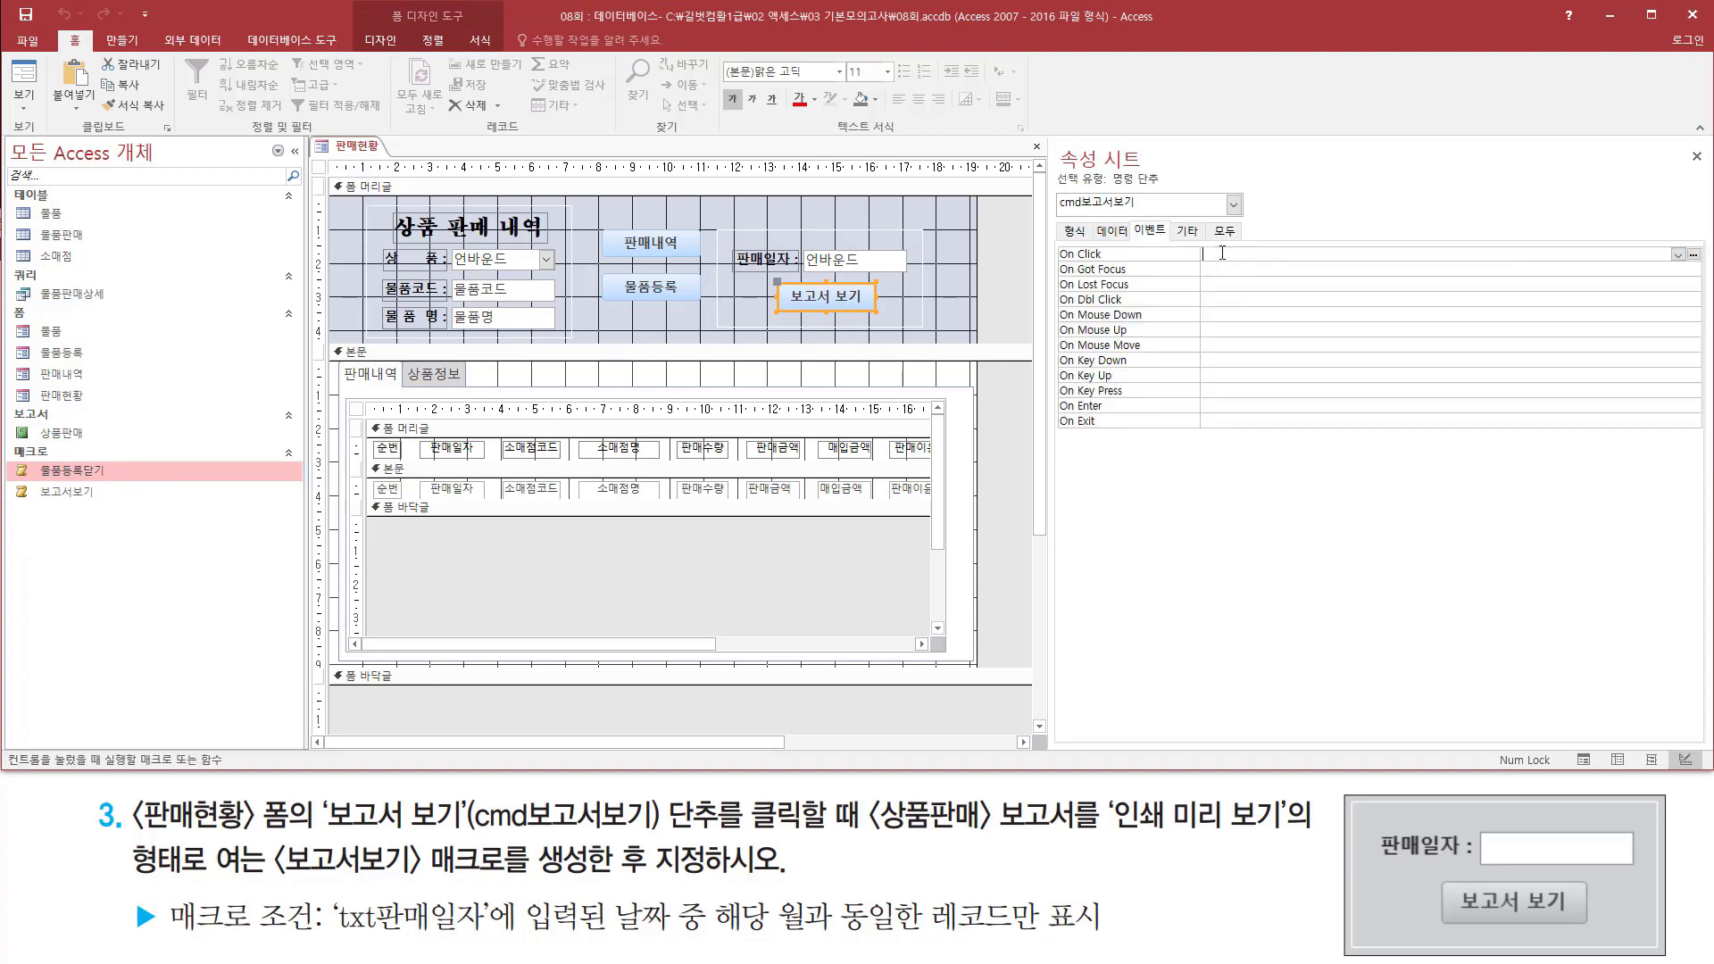
drag(1049, 239, 1136, 264)
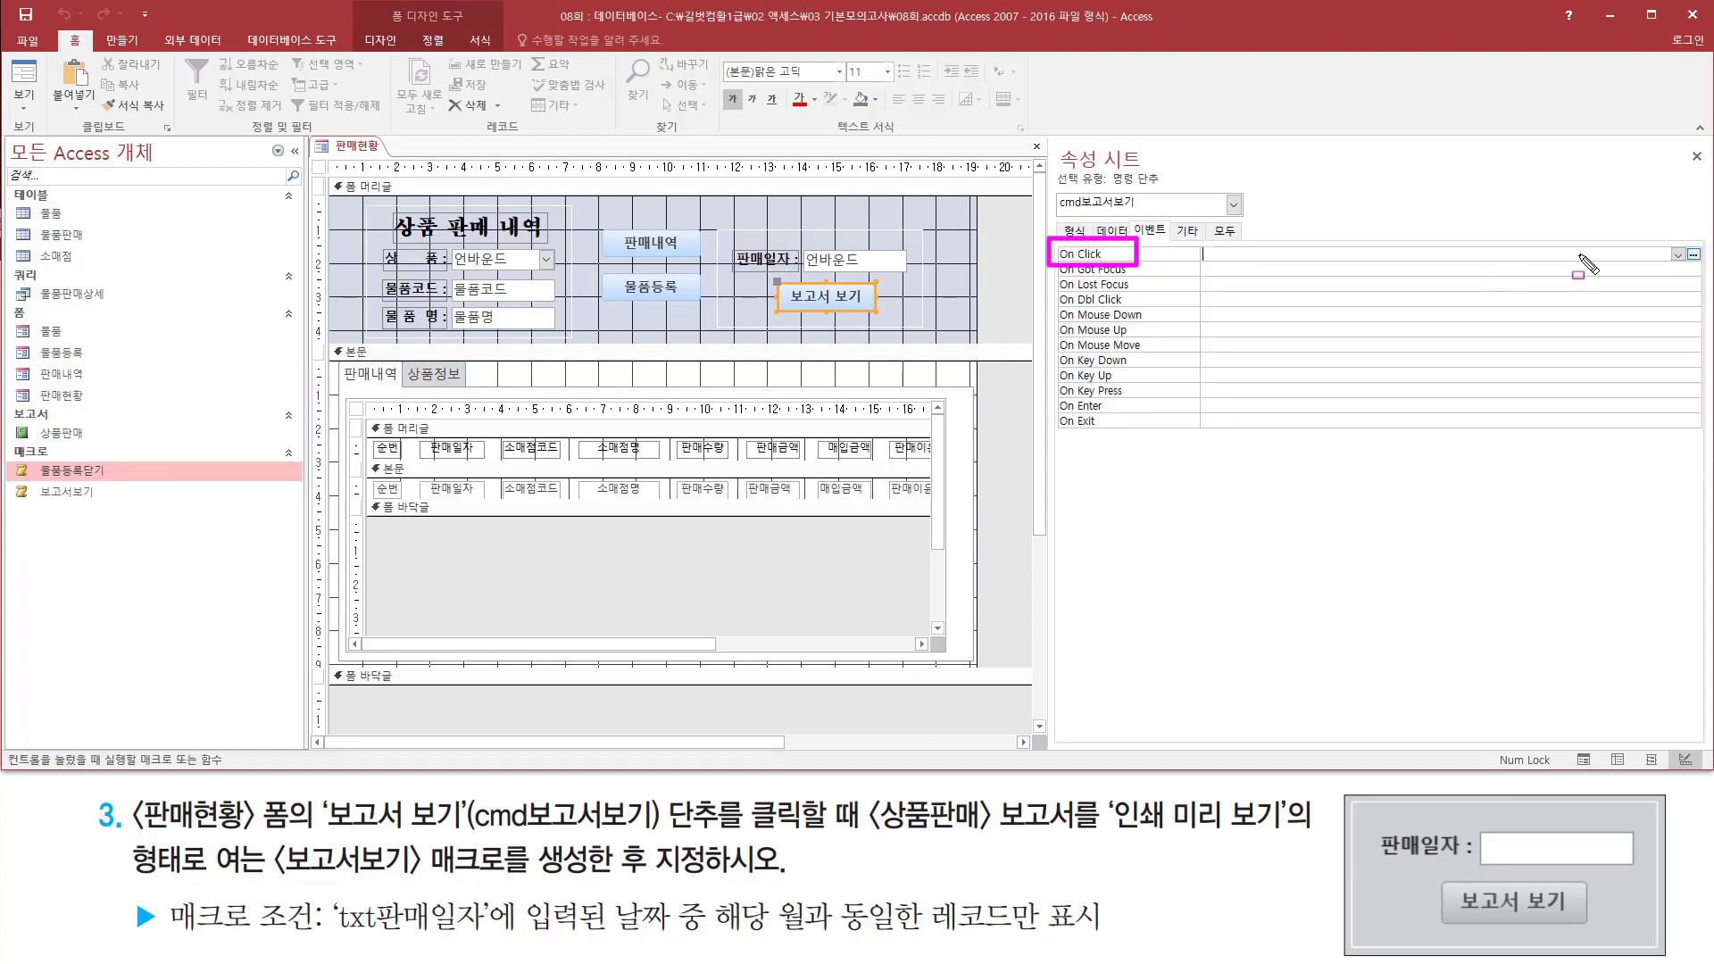
key(Escape)
click(1680, 258)
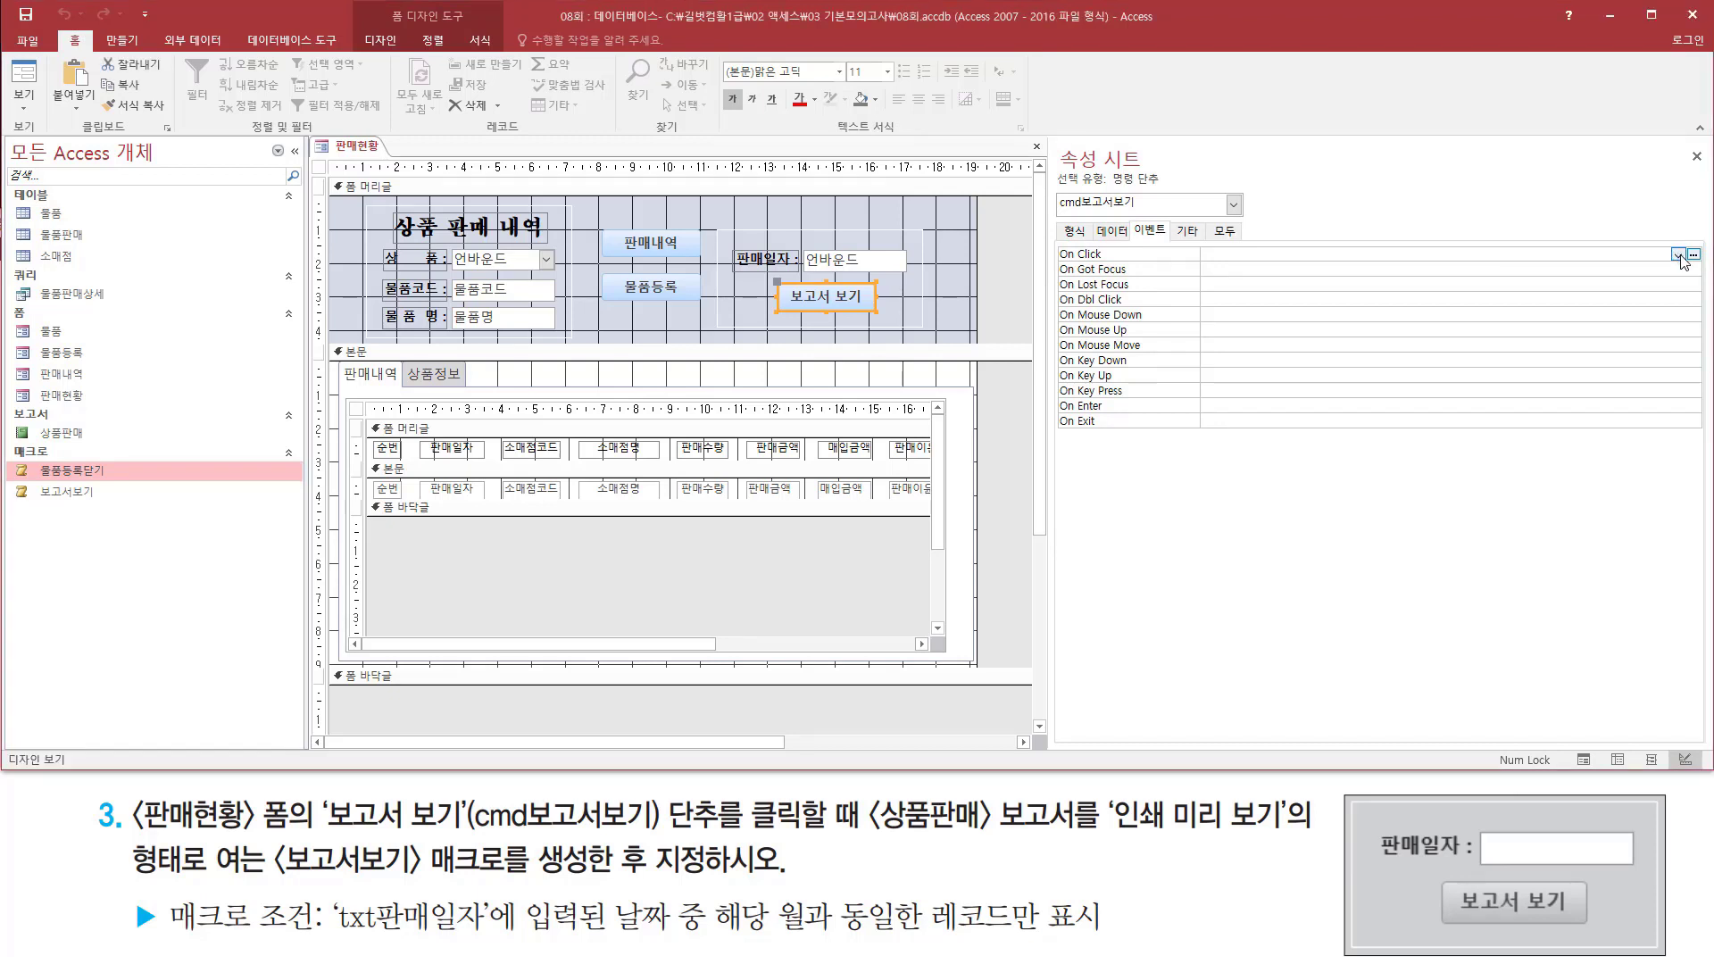
click(1680, 255)
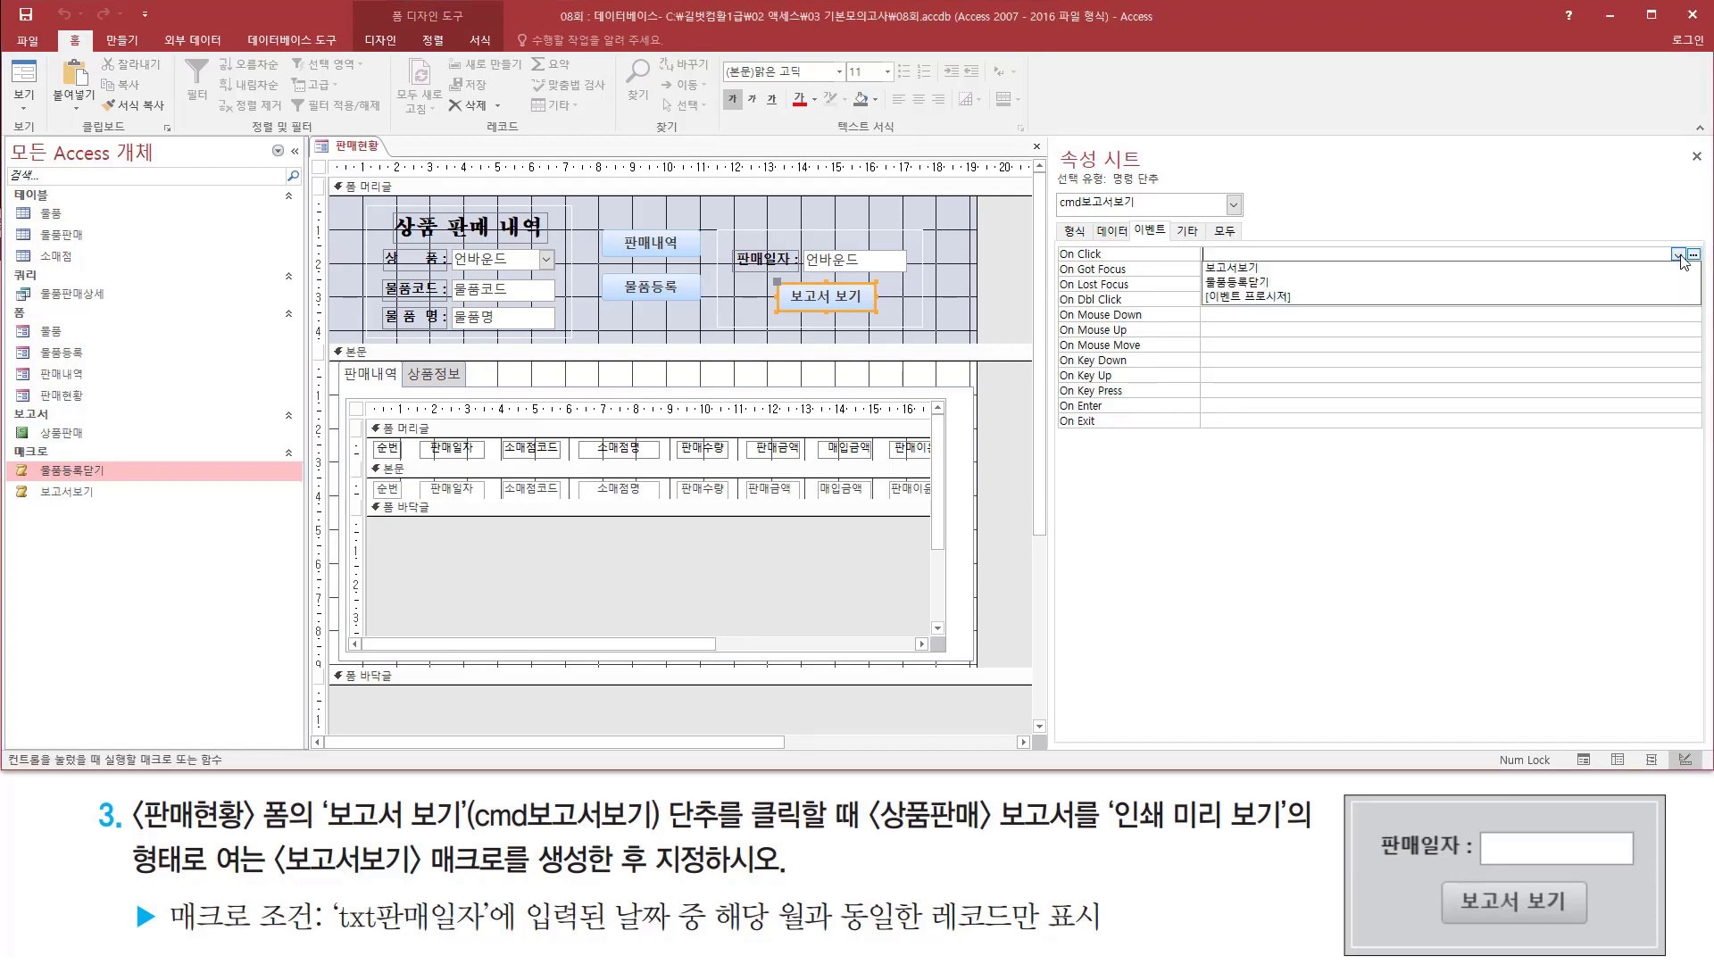
click(1447, 271)
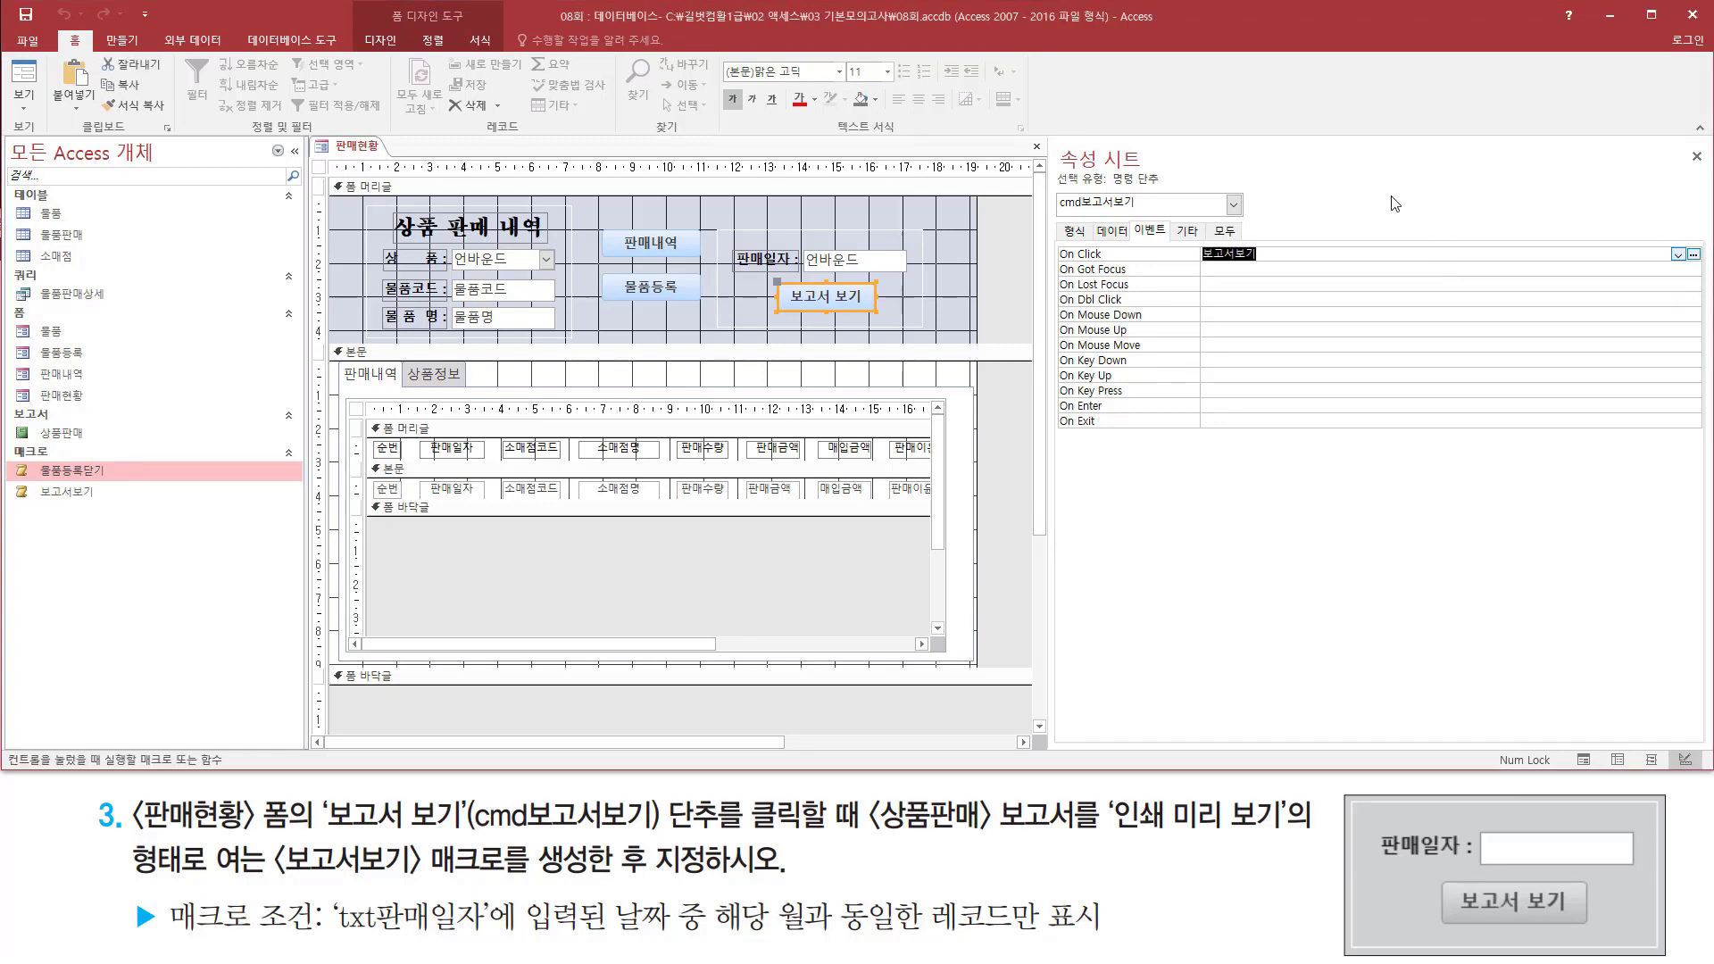
mouse_move(1055, 213)
mouse_down()
mouse_move(1148, 214)
mouse_move(1148, 190)
mouse_up()
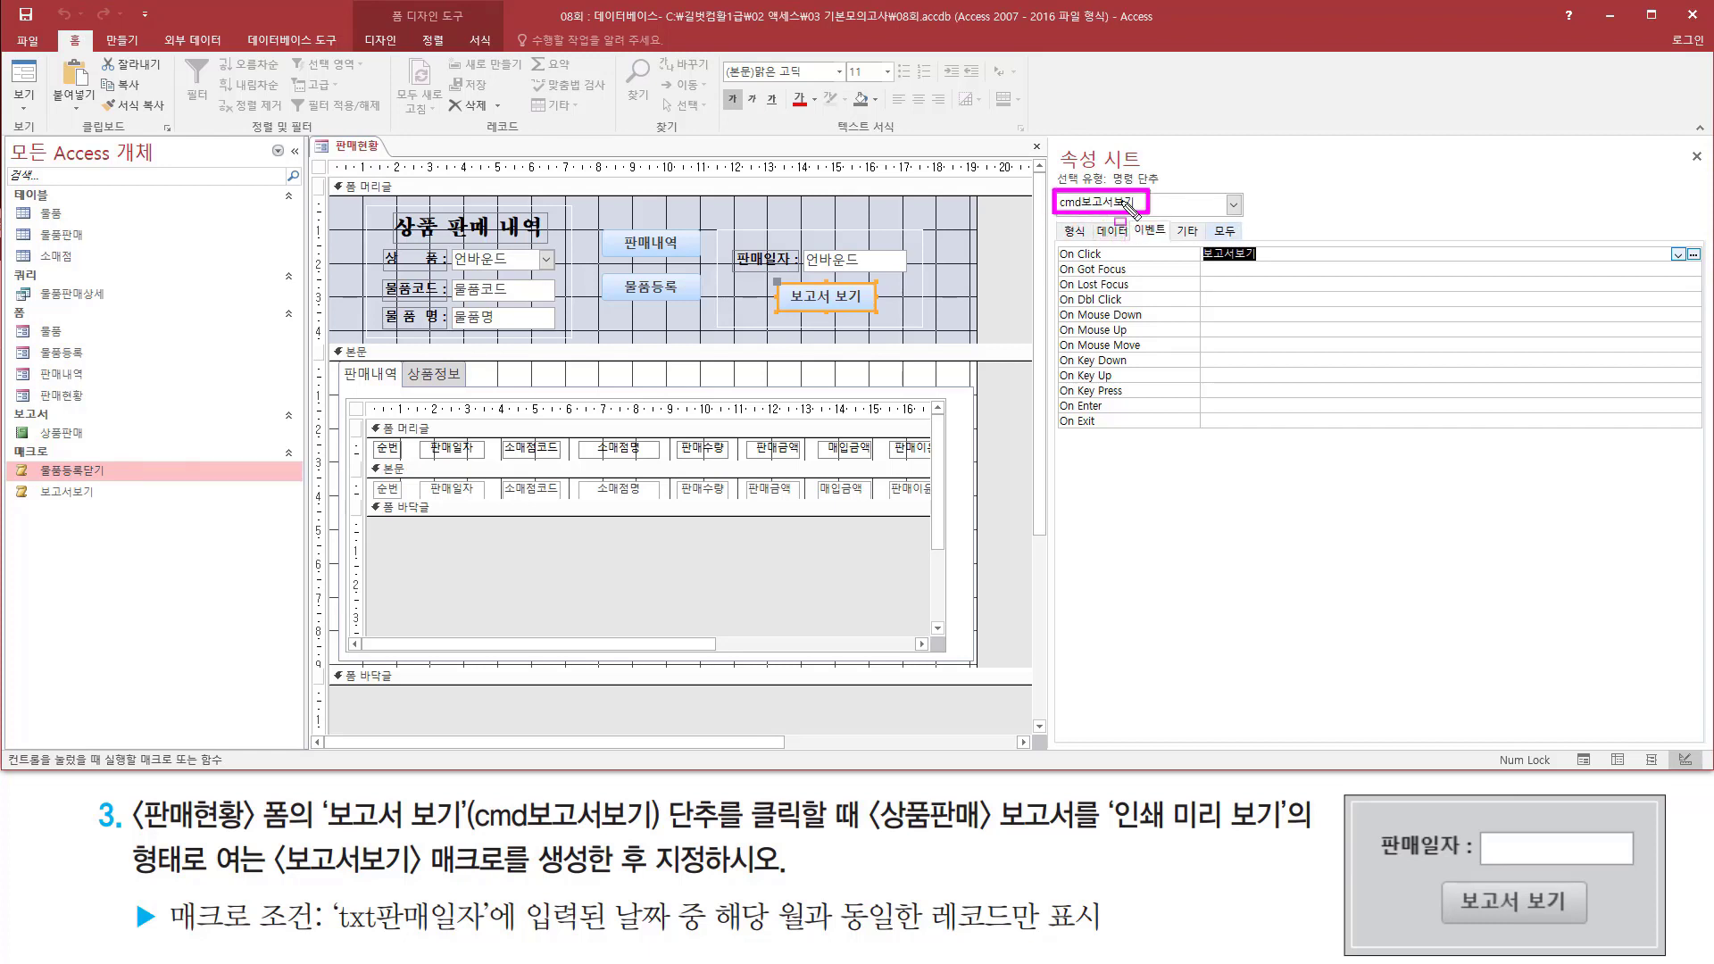
drag(1060, 263, 1277, 268)
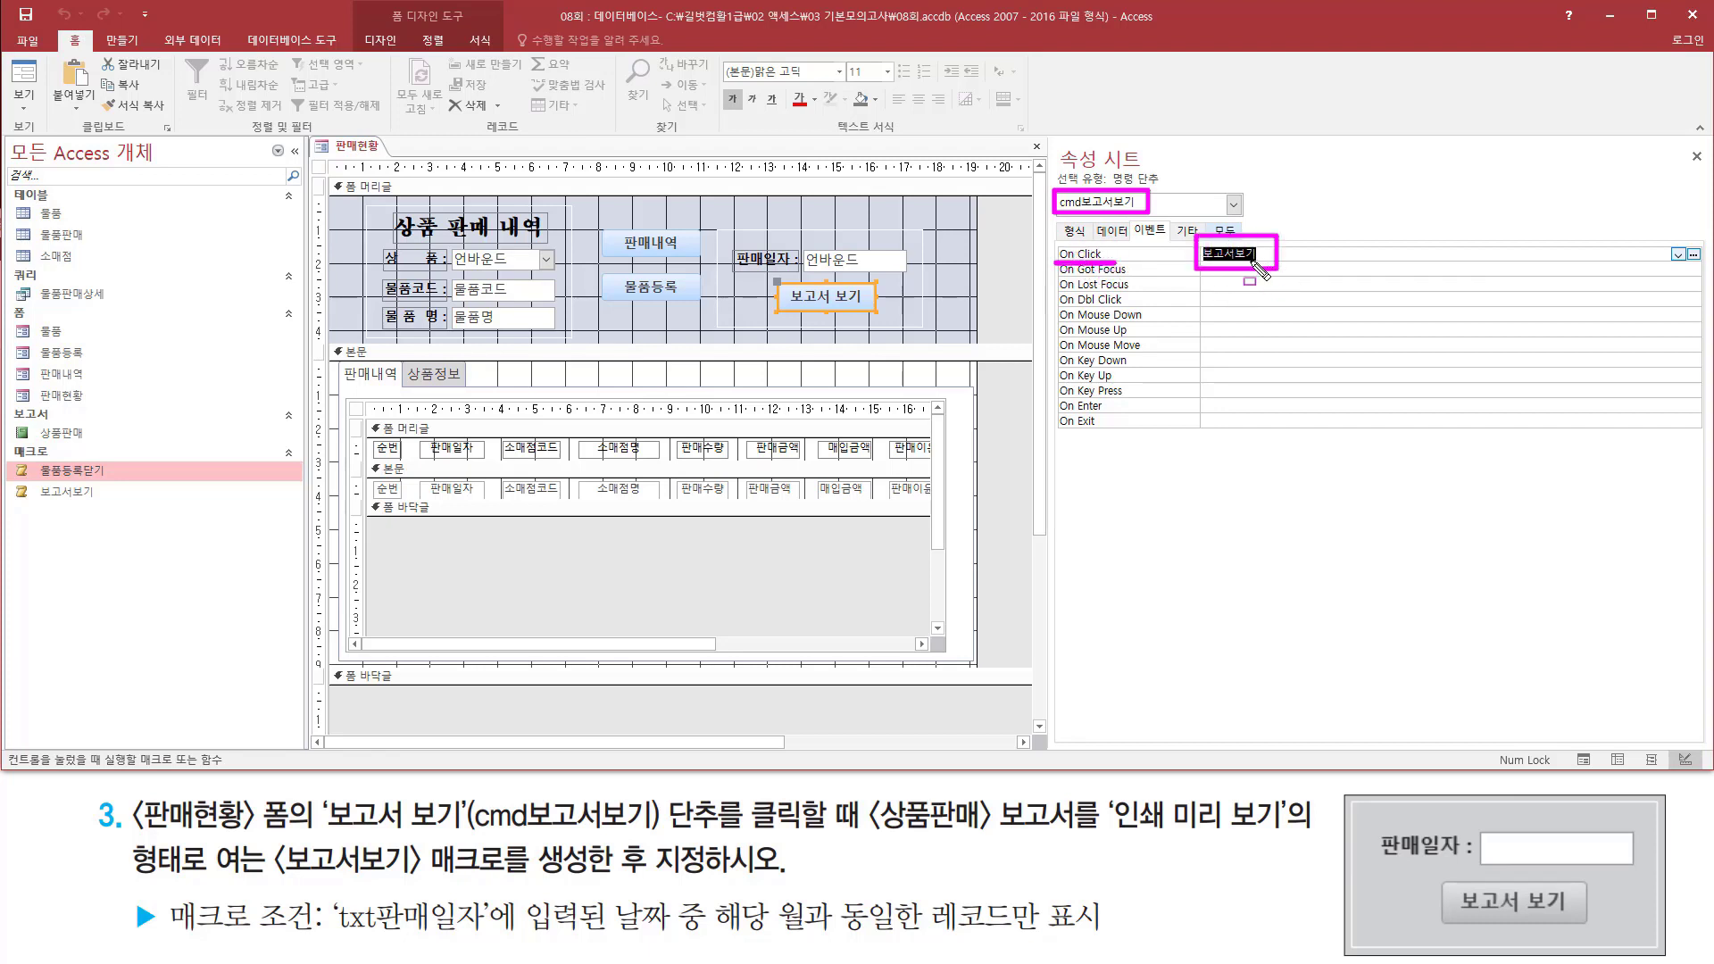
Switch the 판매현황 form from design to Form view.
click(1014, 256)
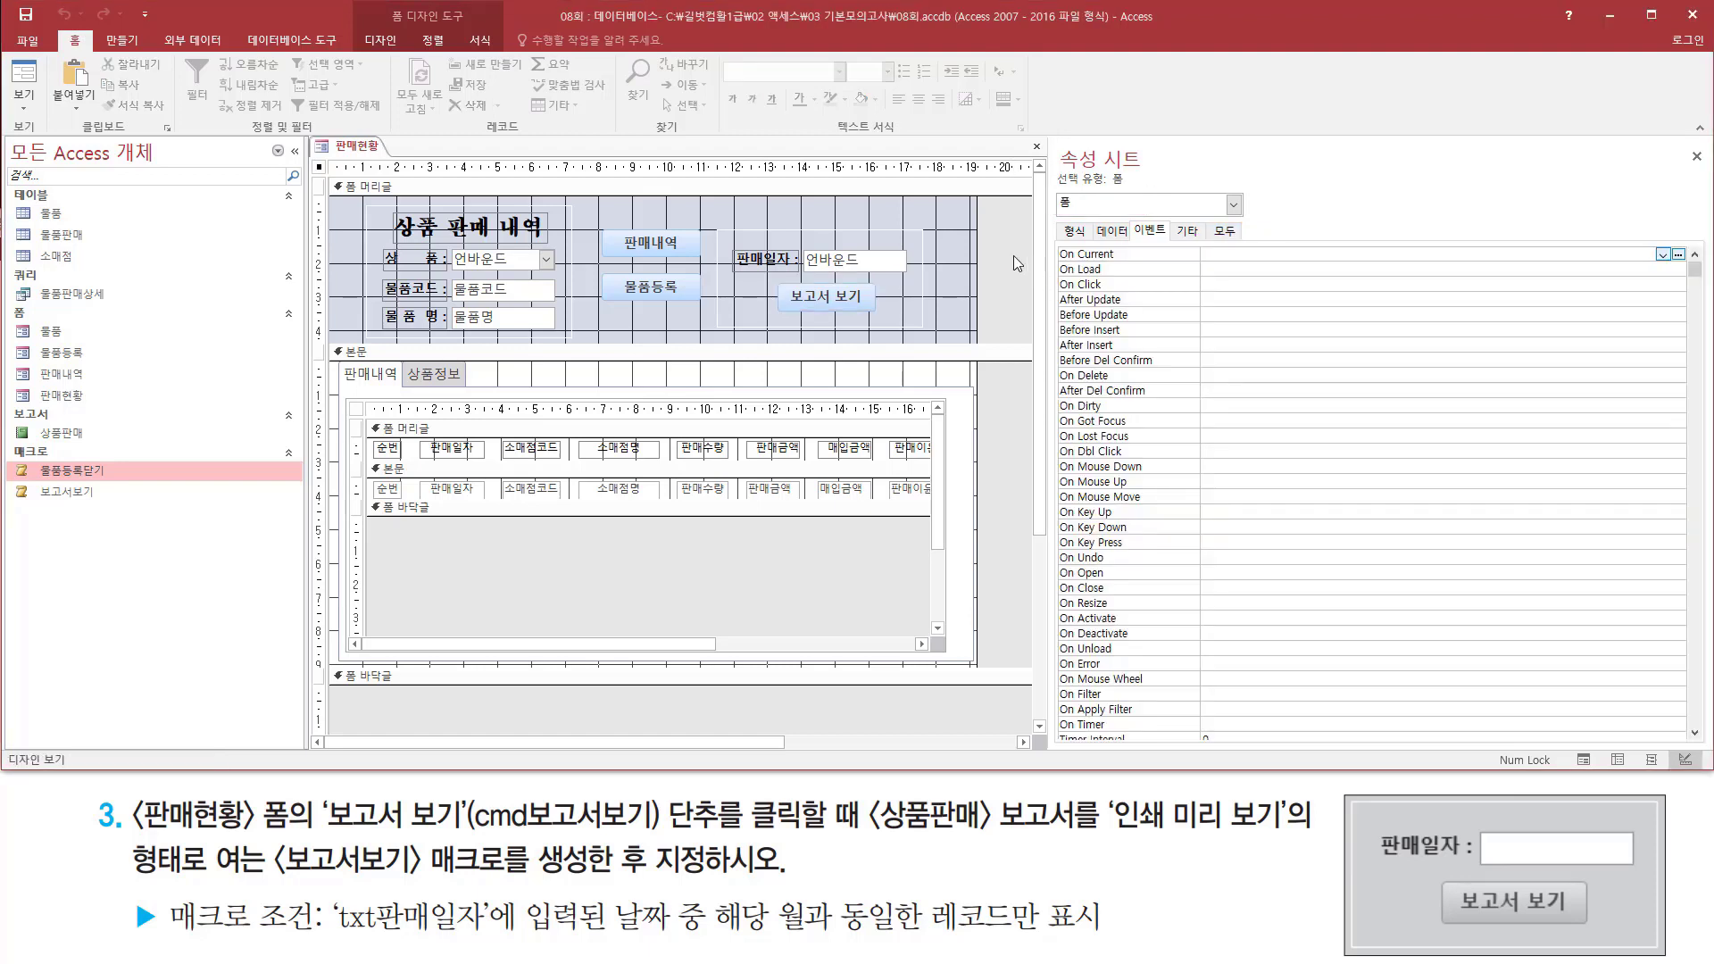
right_click(1009, 257)
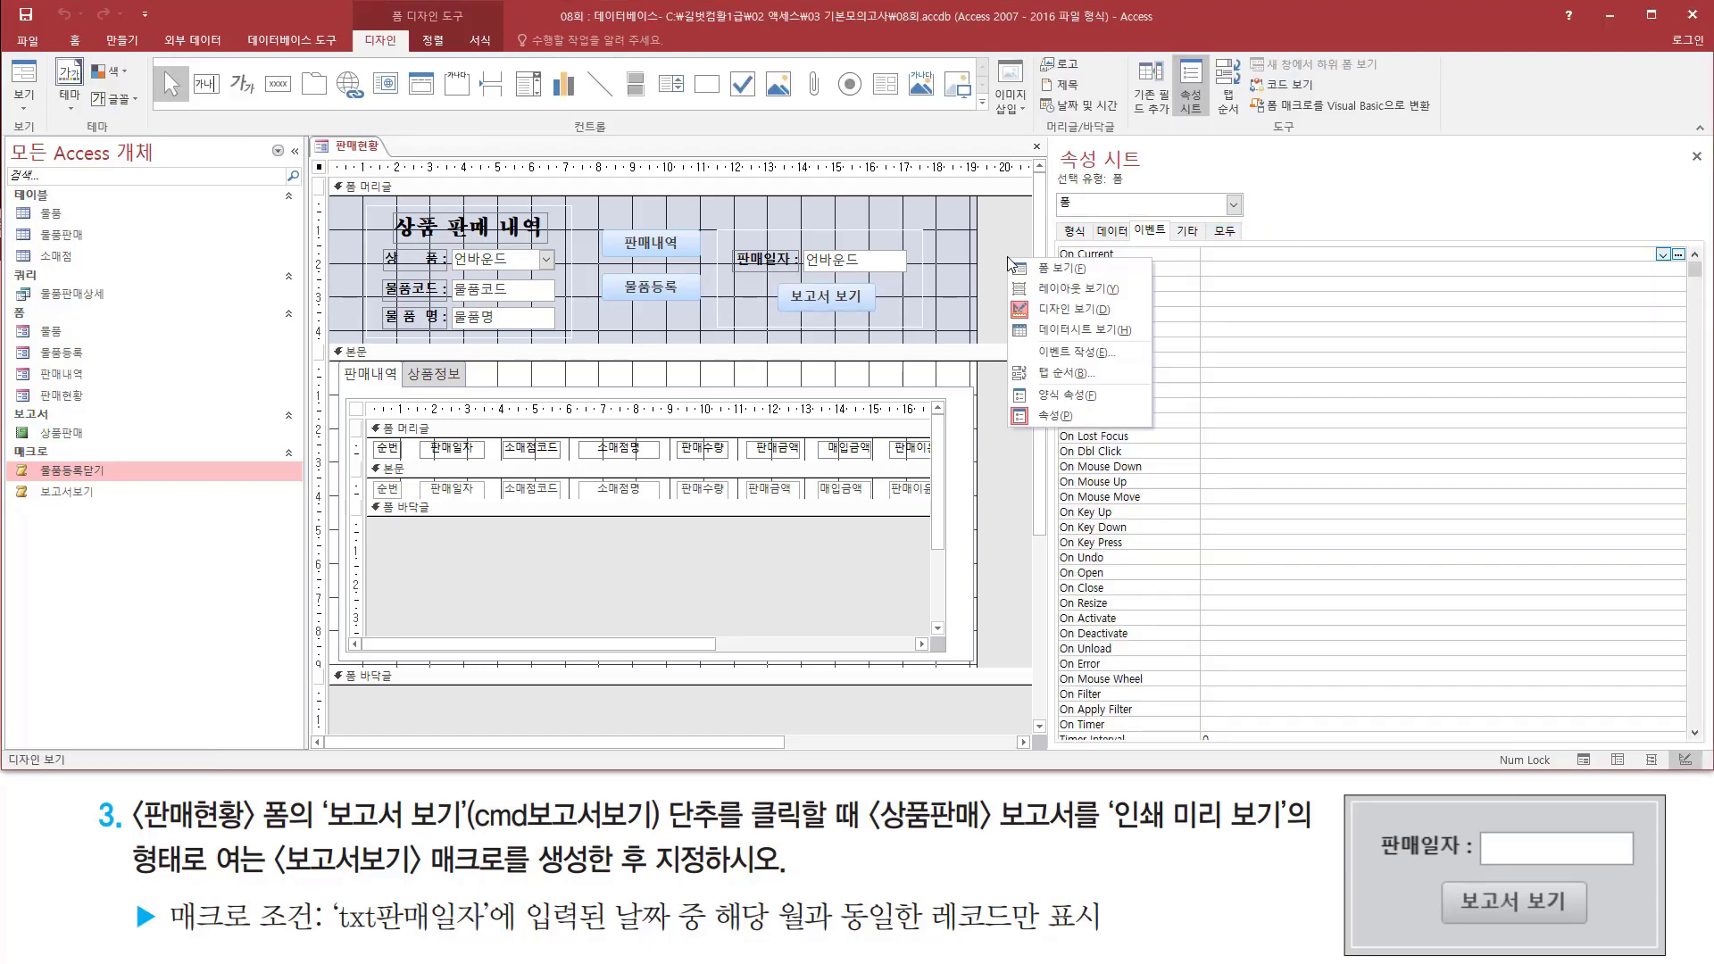
click(1043, 270)
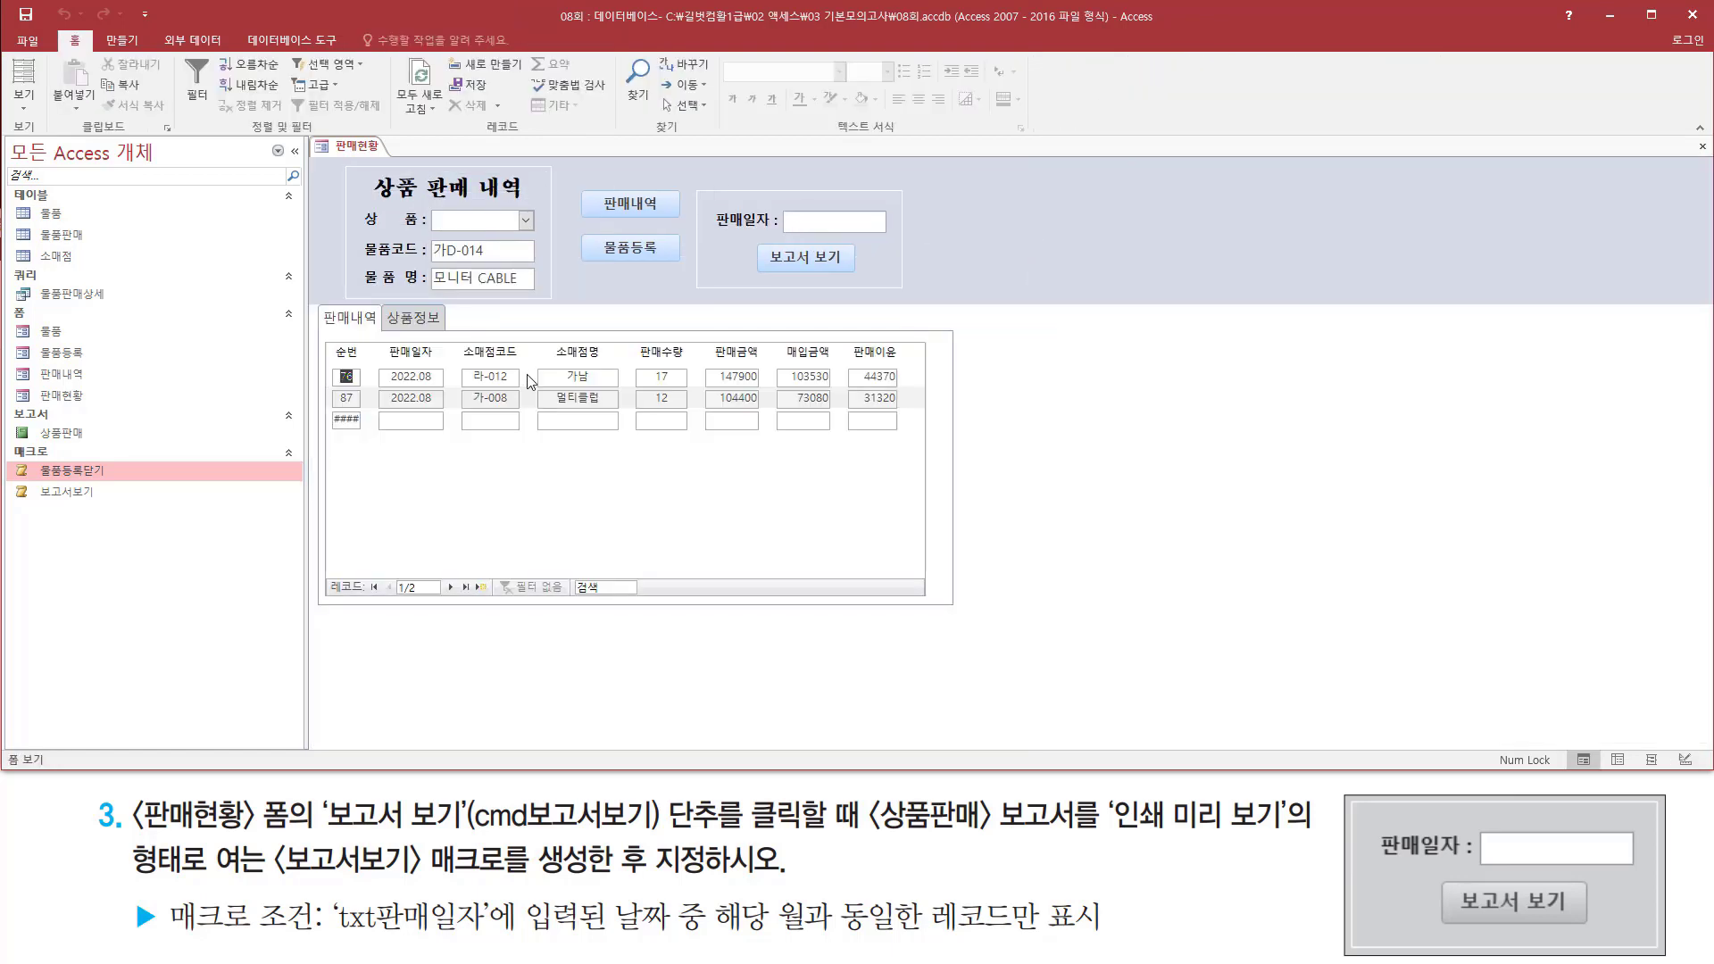
Enter 2022-09-01 as the 판매일자 and run 보고서 보기 to test the macro.
click(821, 221)
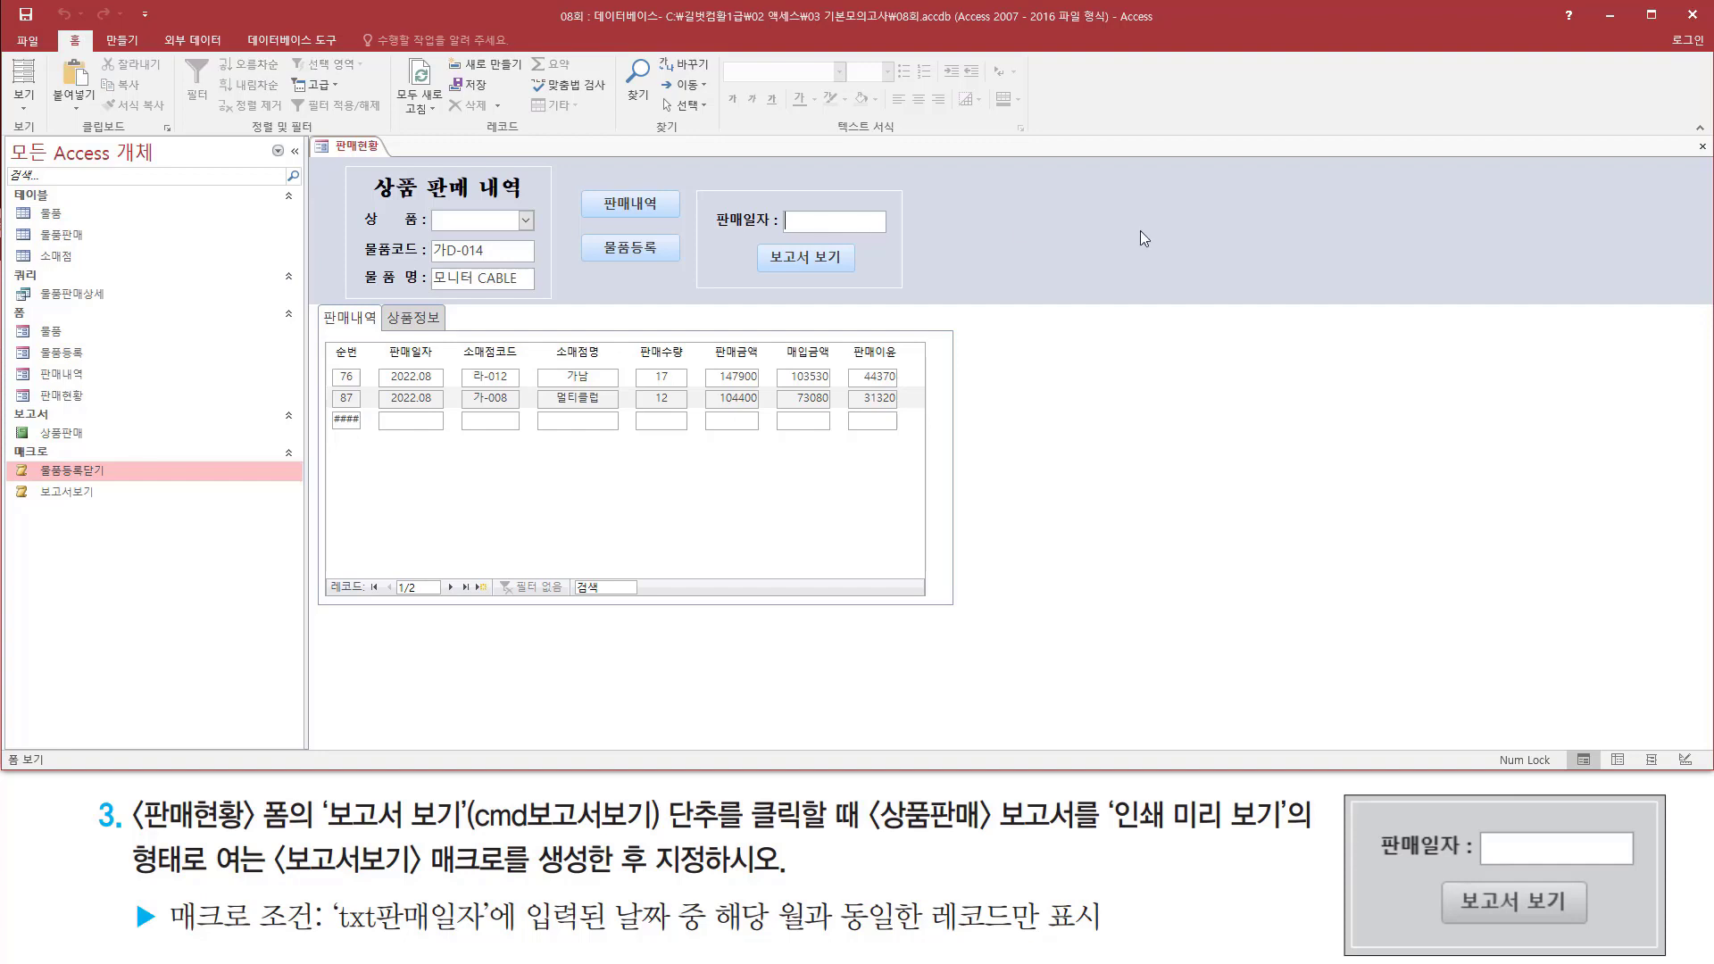
text(2022-09-01)
key(ctrl+shift+d)
drag(815, 230, 837, 230)
drag(761, 244, 853, 278)
key(Escape)
click(810, 260)
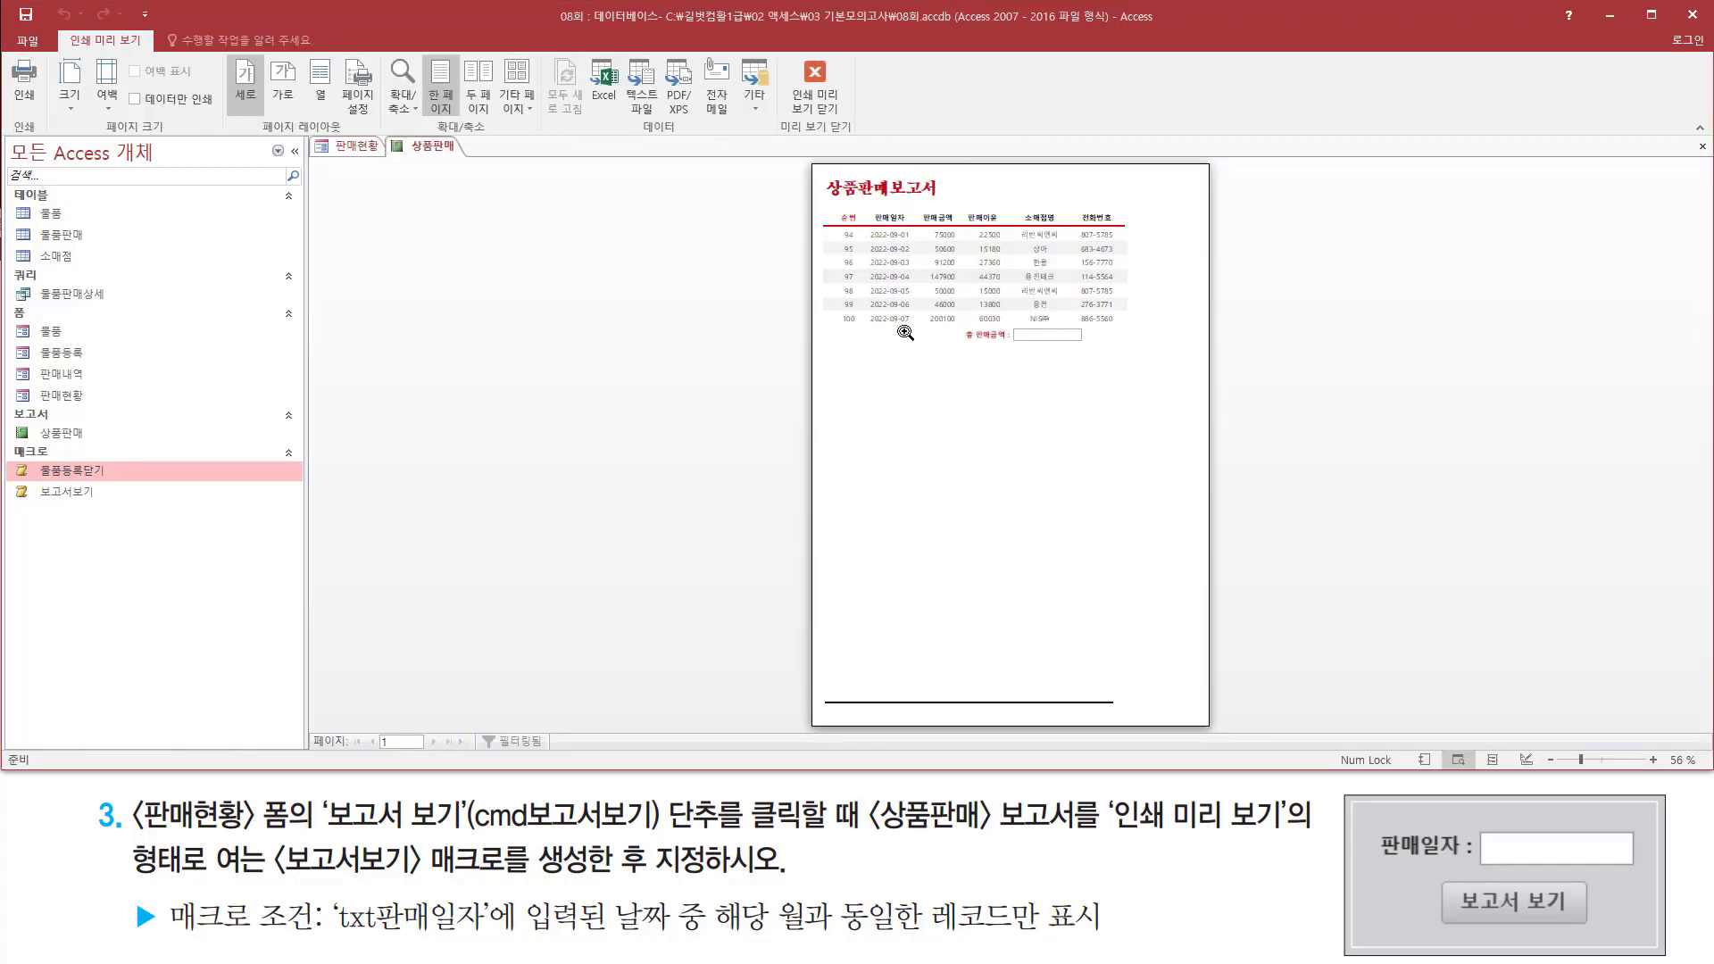
Zoom in on the 상품판매 report preview, check the month in the 판매일자 column, and close the preview.
click(930, 243)
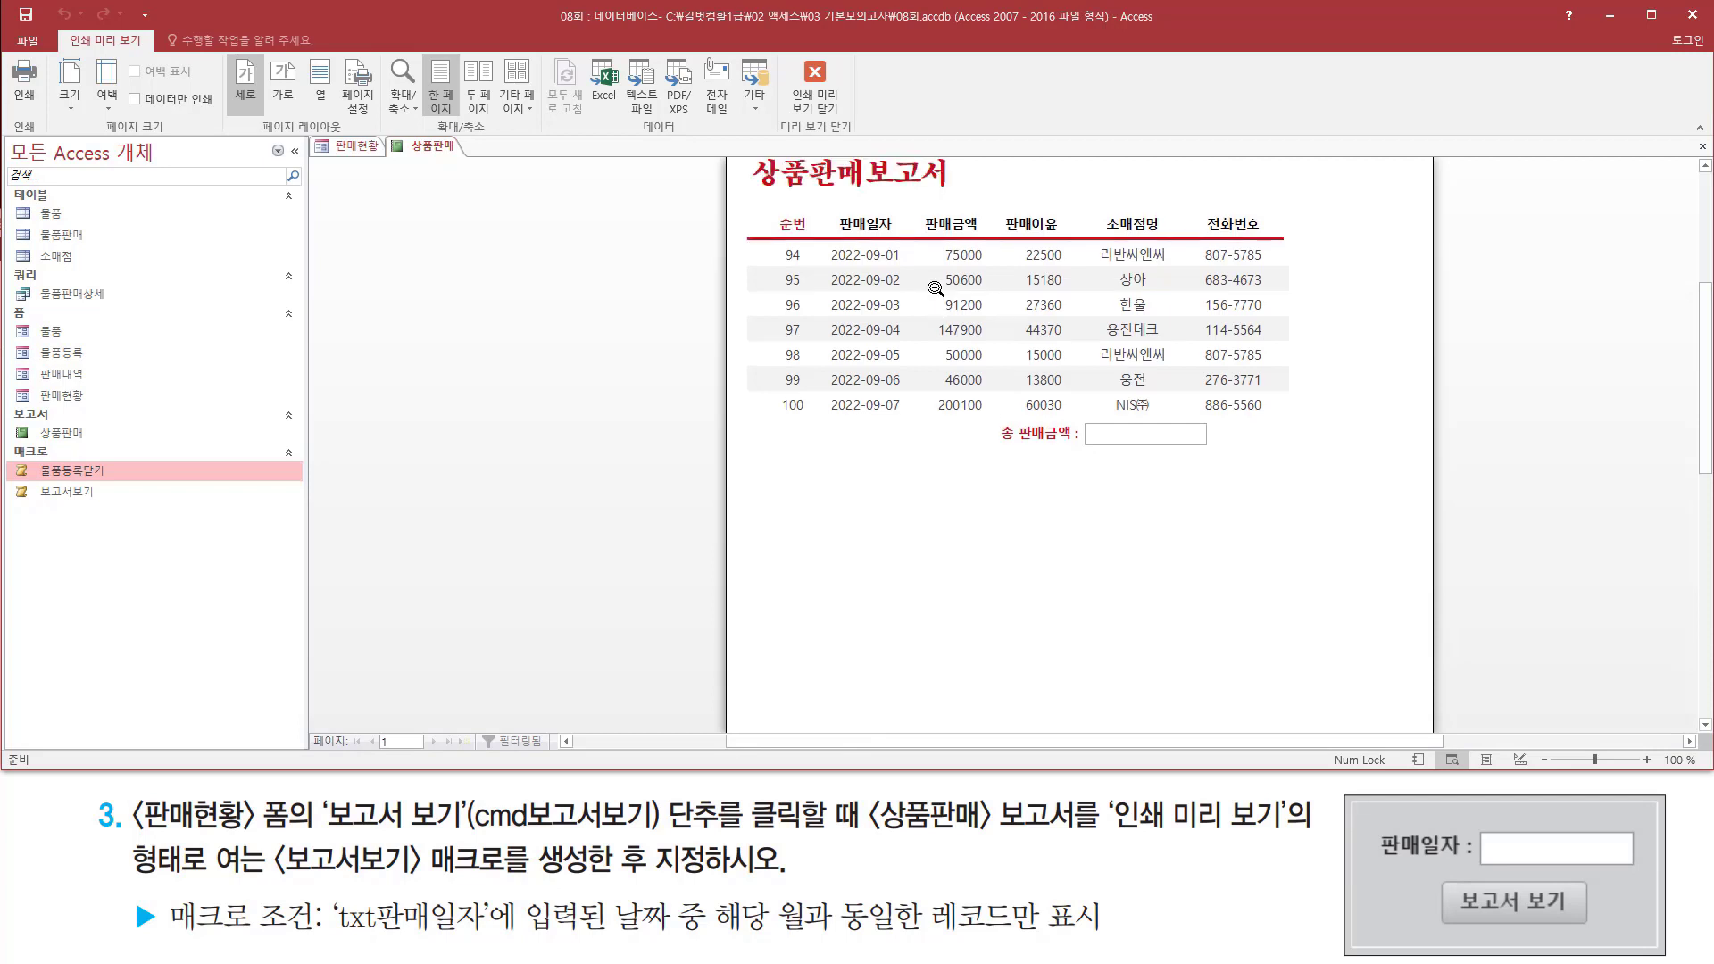
drag(857, 284, 887, 461)
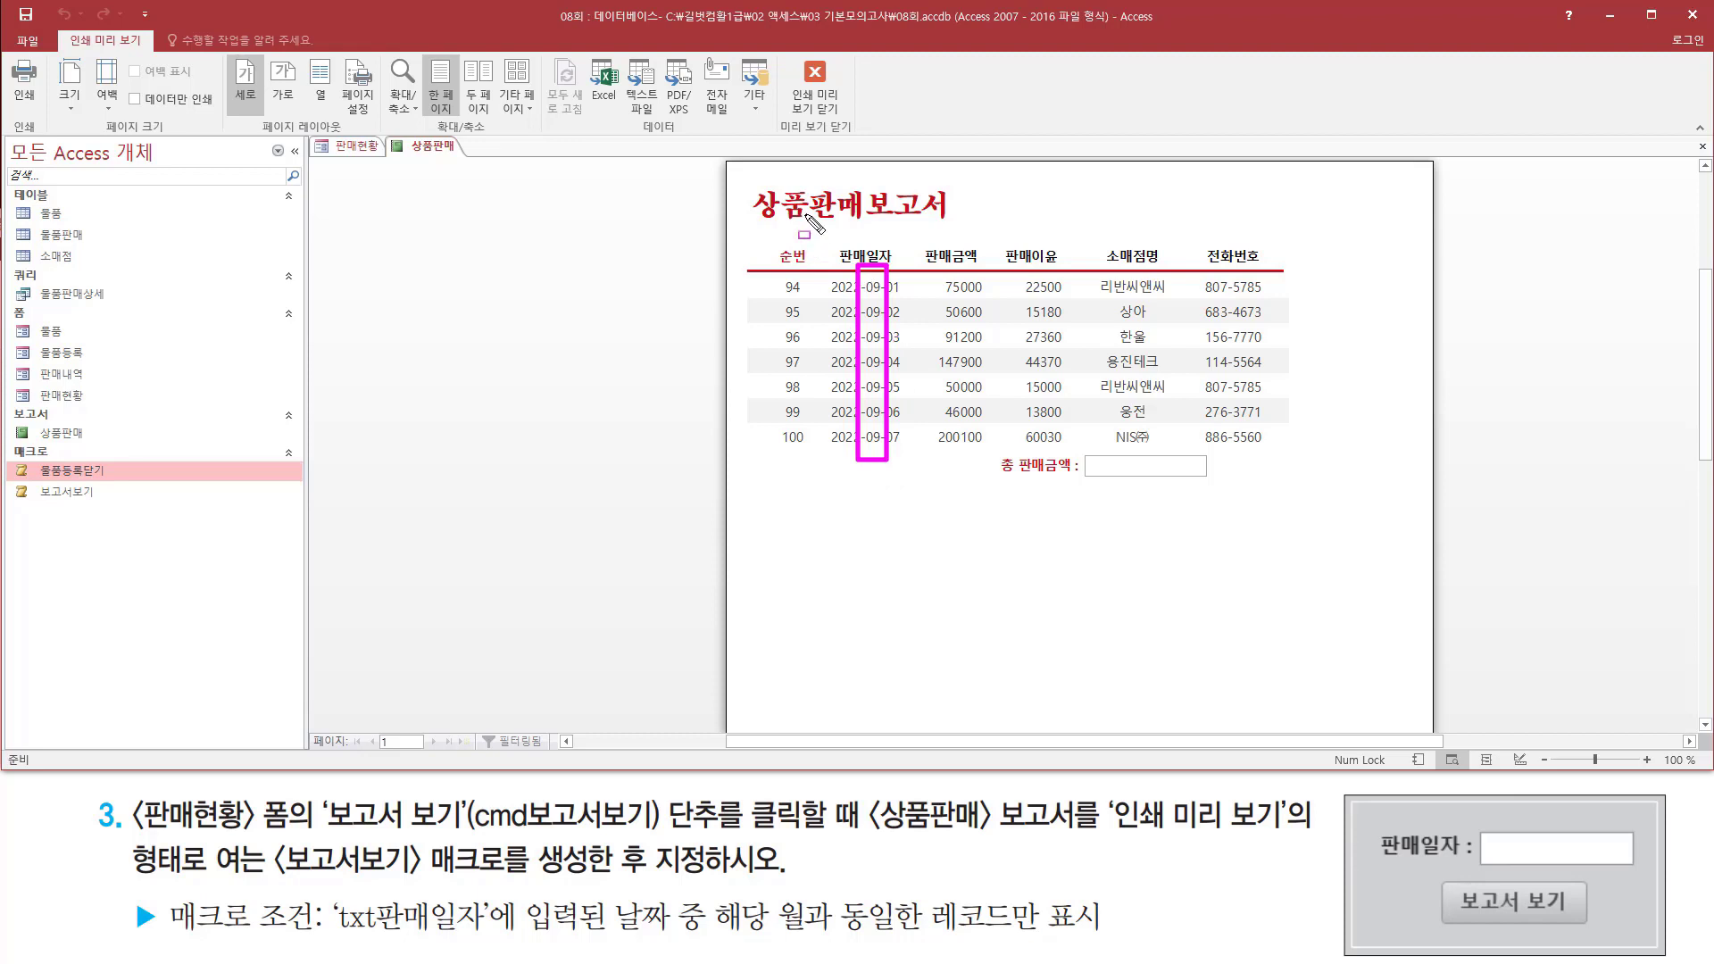
key(Escape)
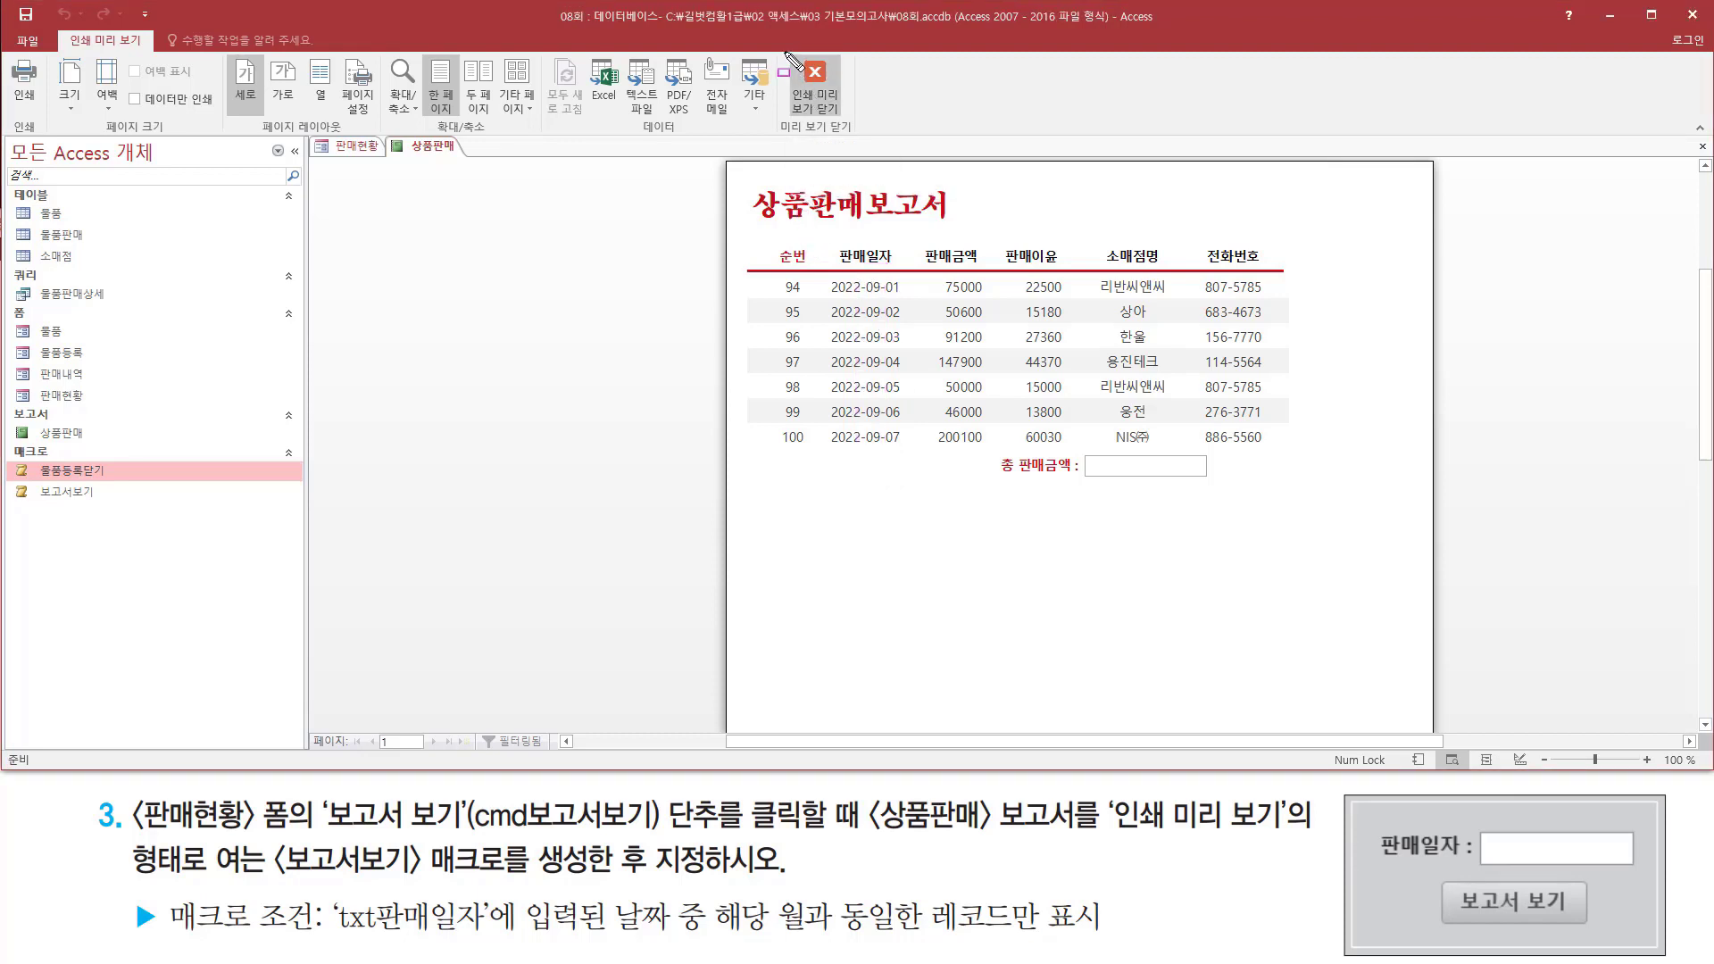
drag(786, 53, 854, 118)
key(Escape)
click(814, 89)
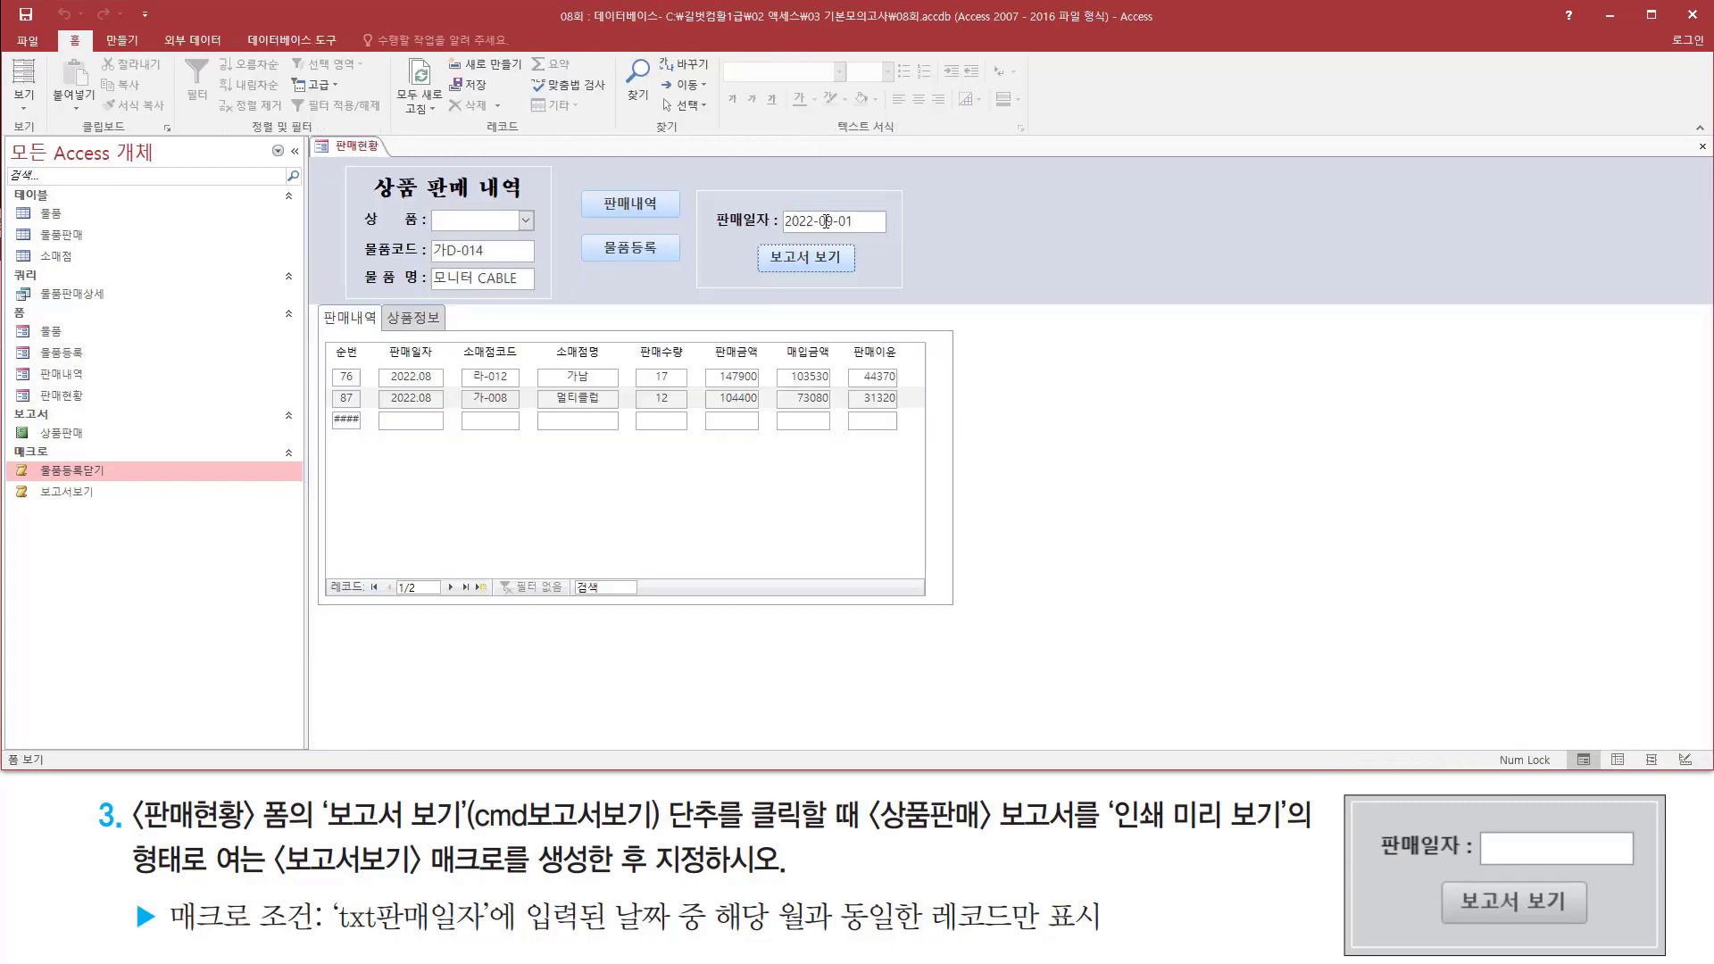
Change the 판매일자 to 2022-08-01 and run 보고서 보기 again.
click(826, 222)
key(BackSpace)
text(8)
click(805, 264)
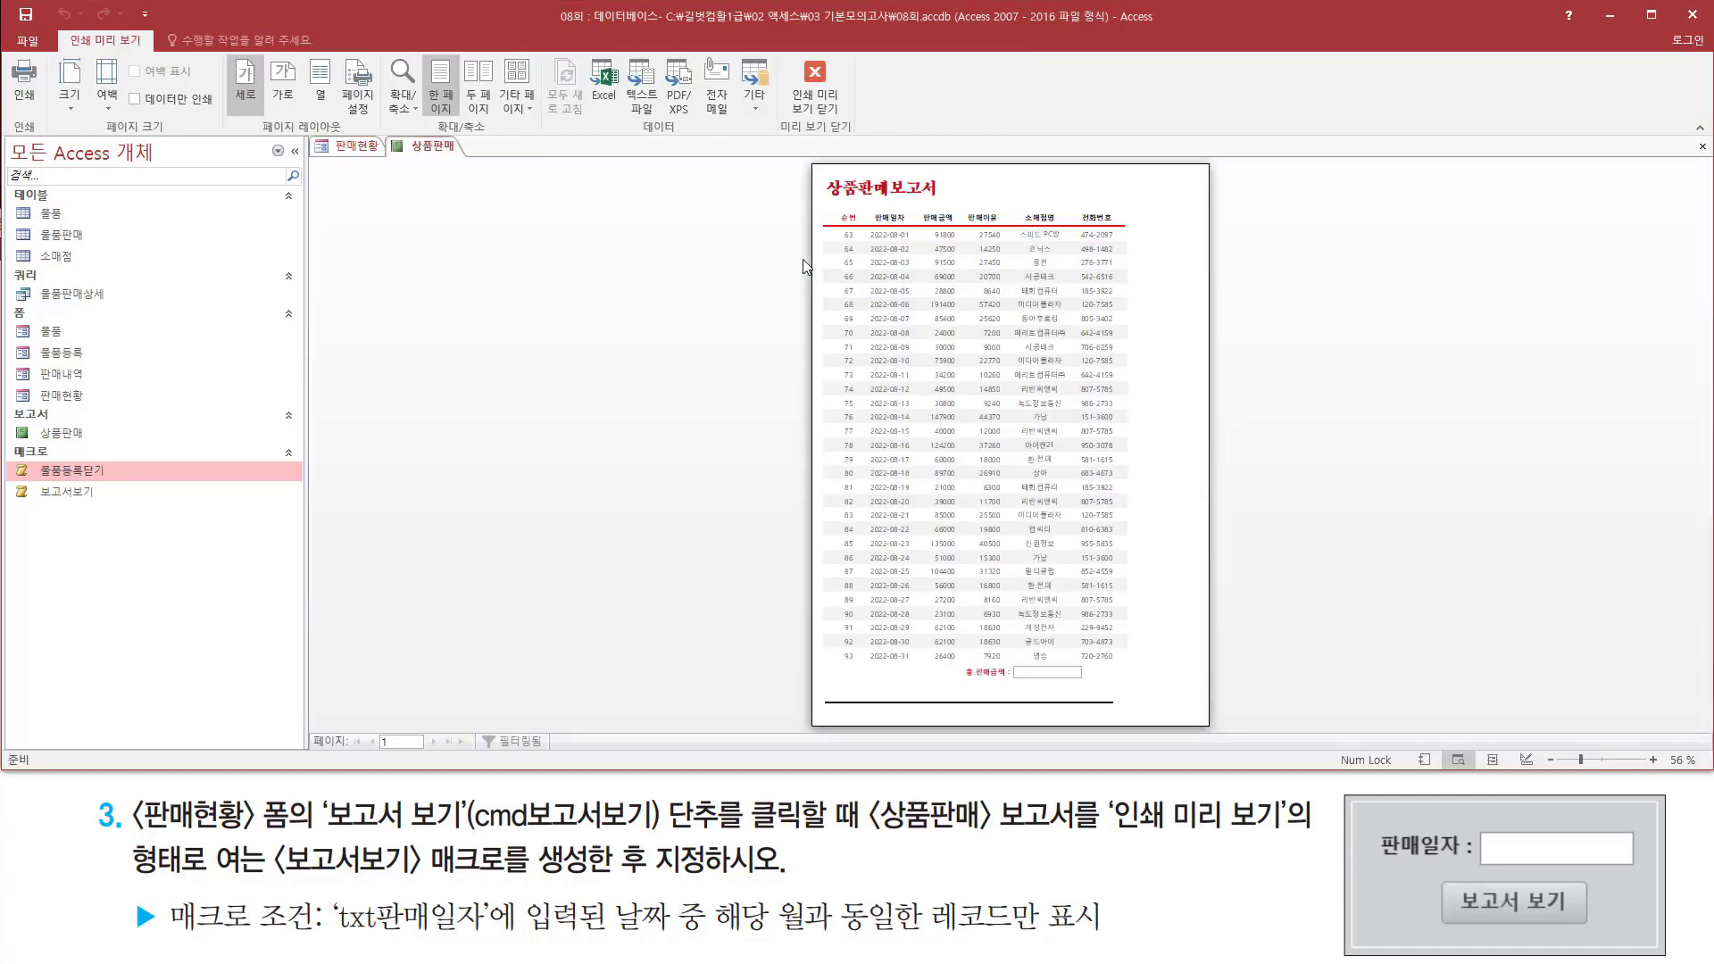
Check the sale dates in the enlarged 상품판매 preview for the August test and close the preview.
click(896, 262)
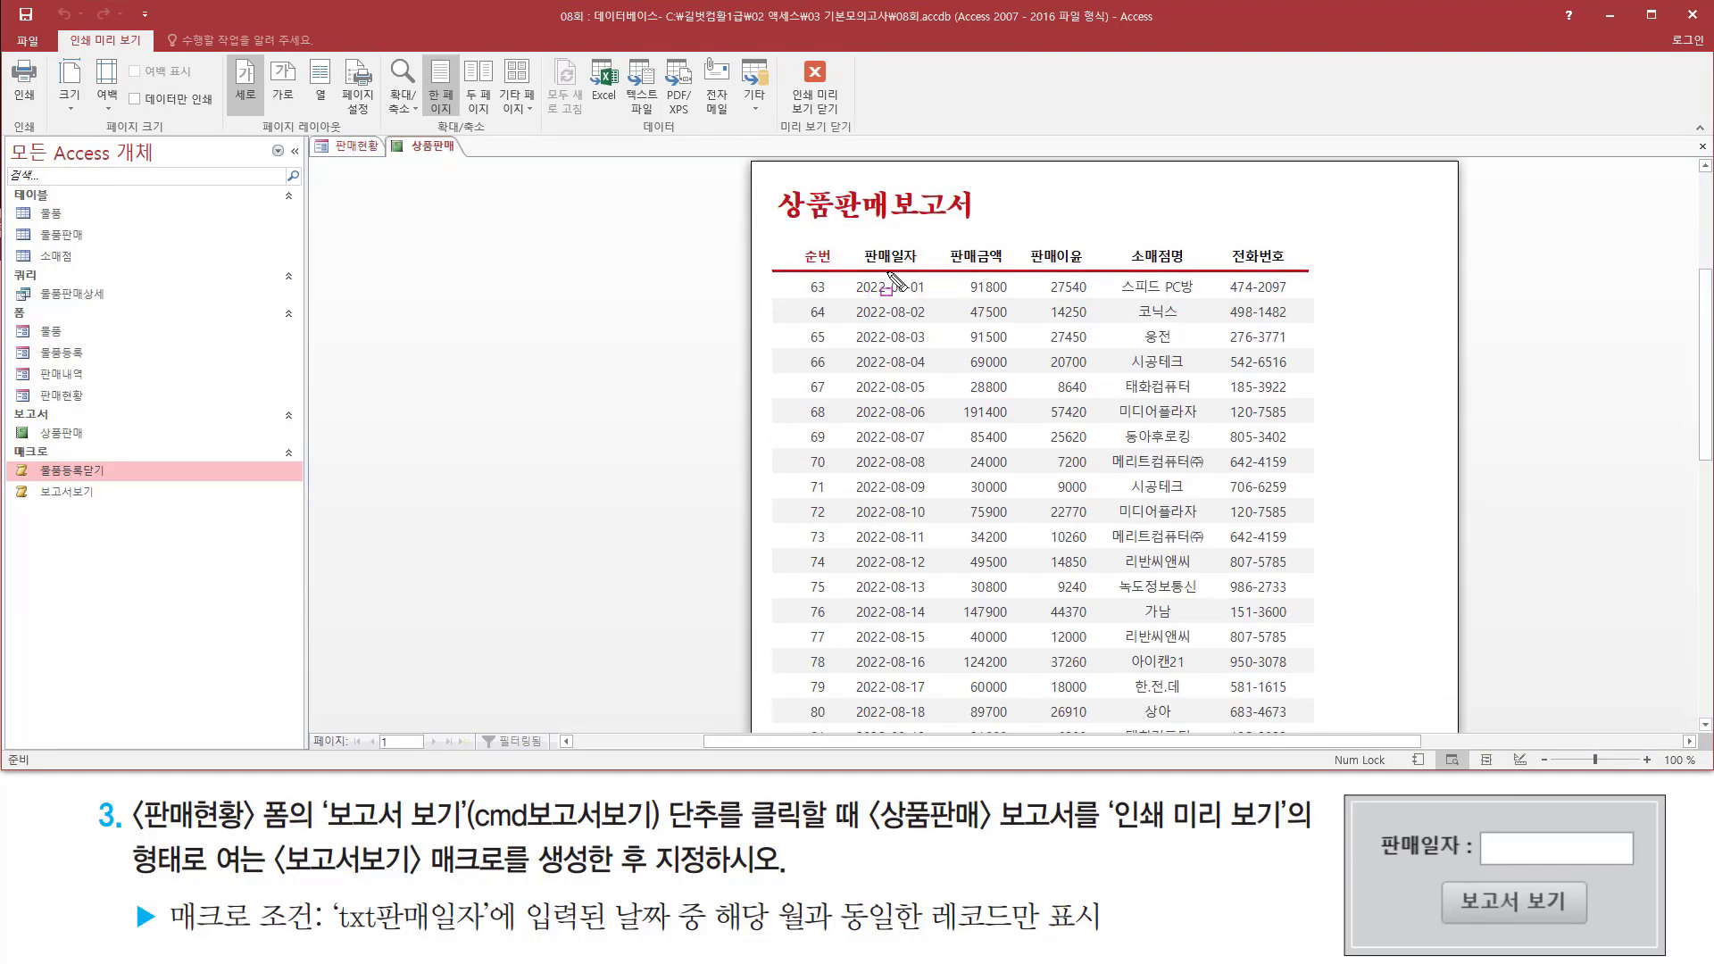
drag(890, 273, 915, 730)
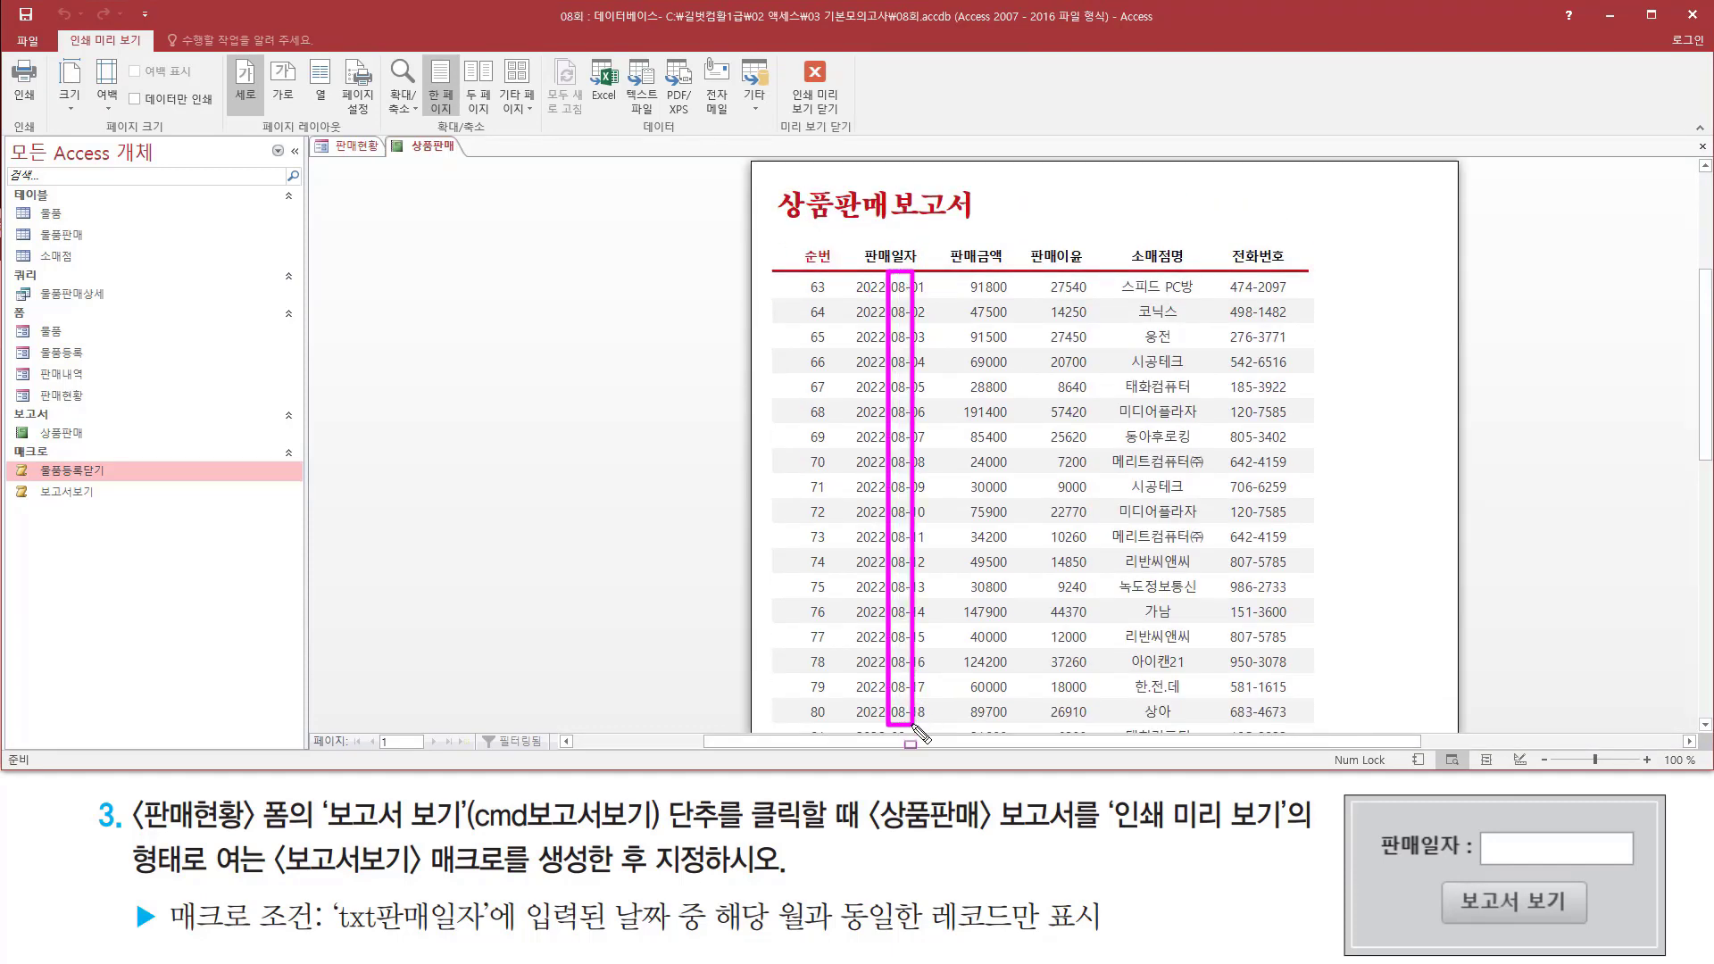
key(Escape)
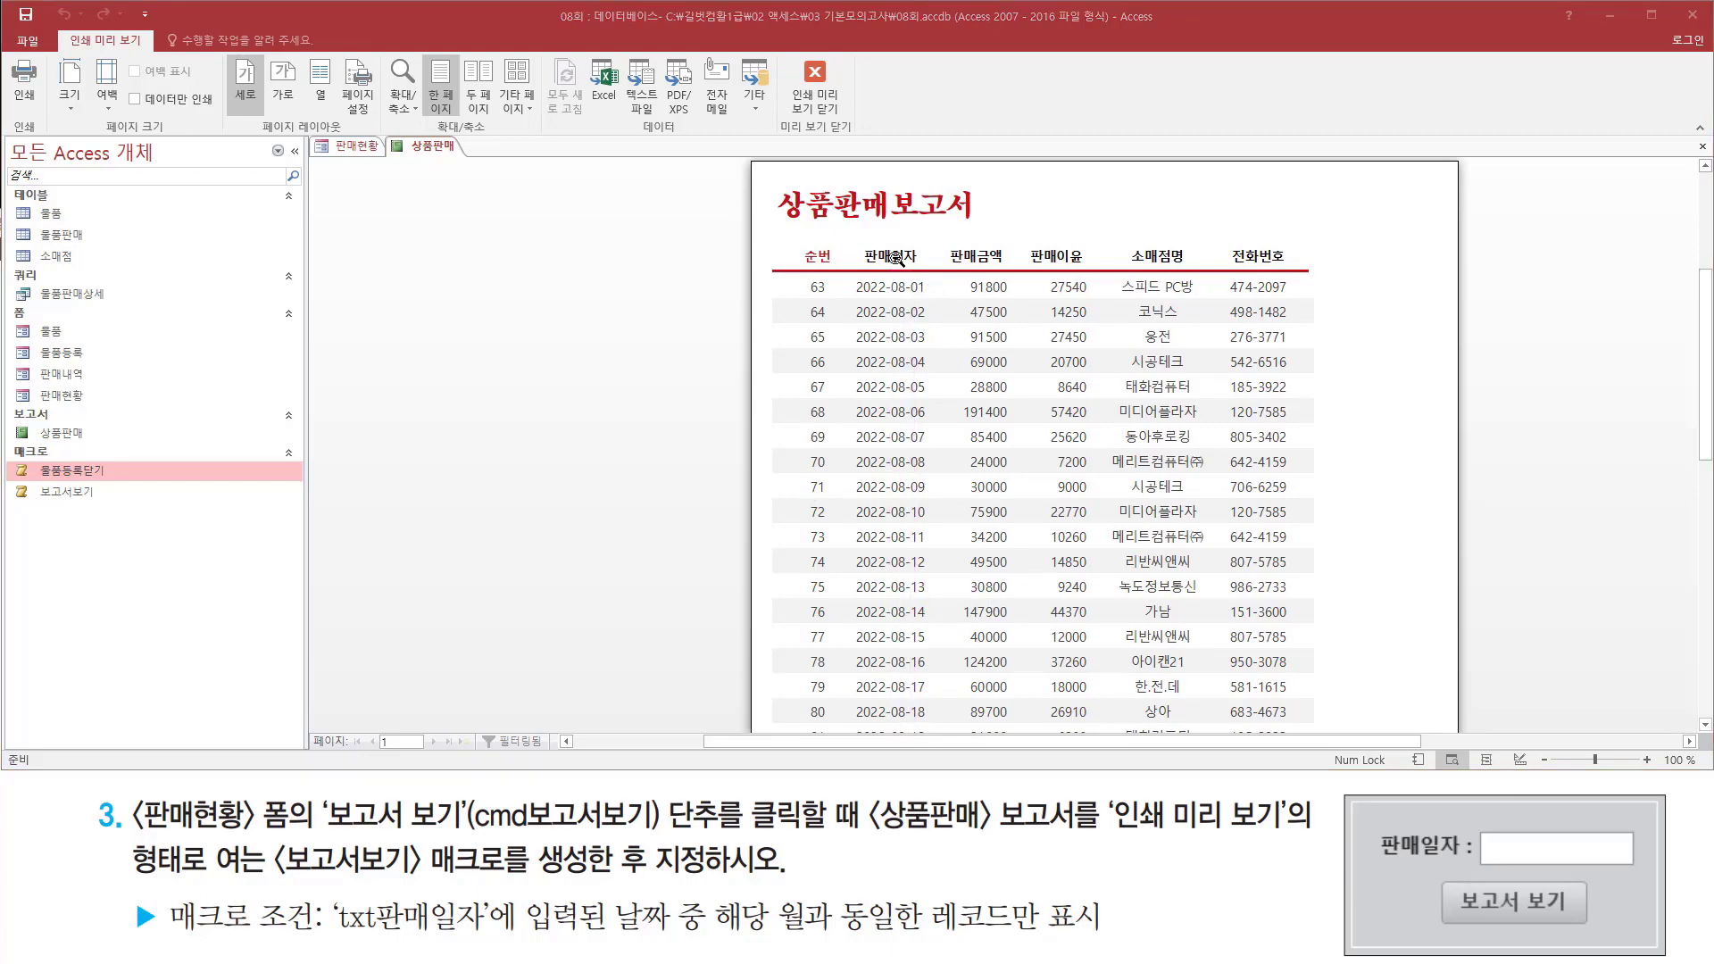
click(828, 100)
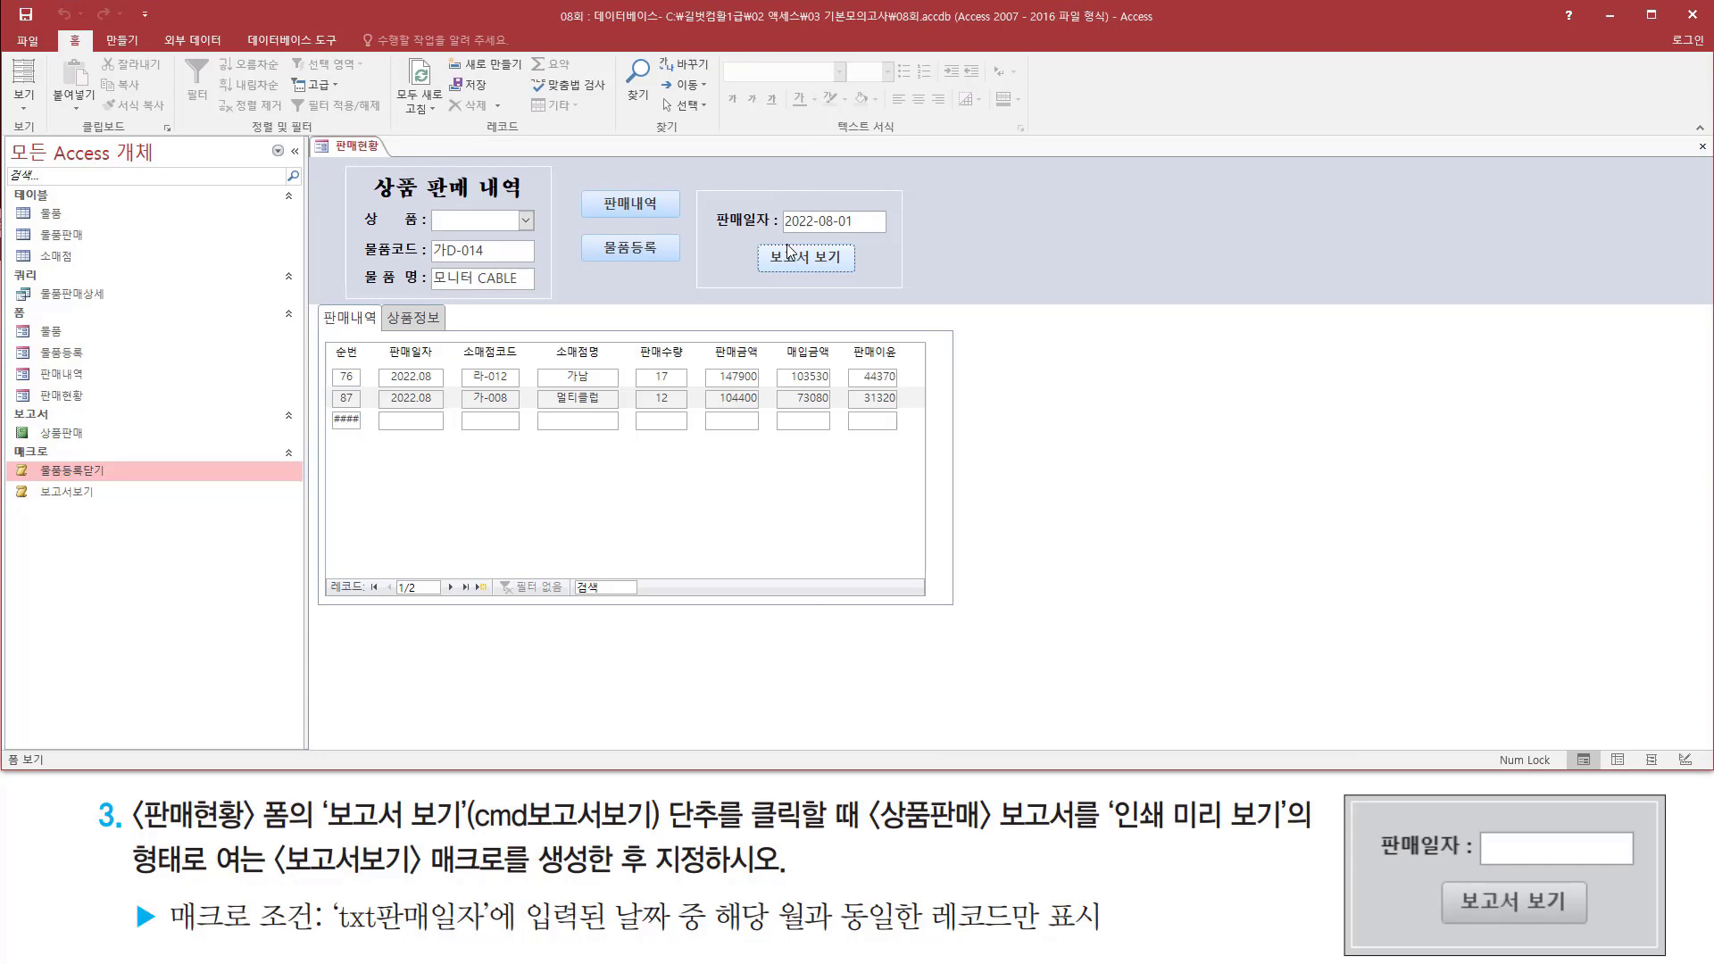
Close the 판매현황 form and save its design changes.
right_click(355, 148)
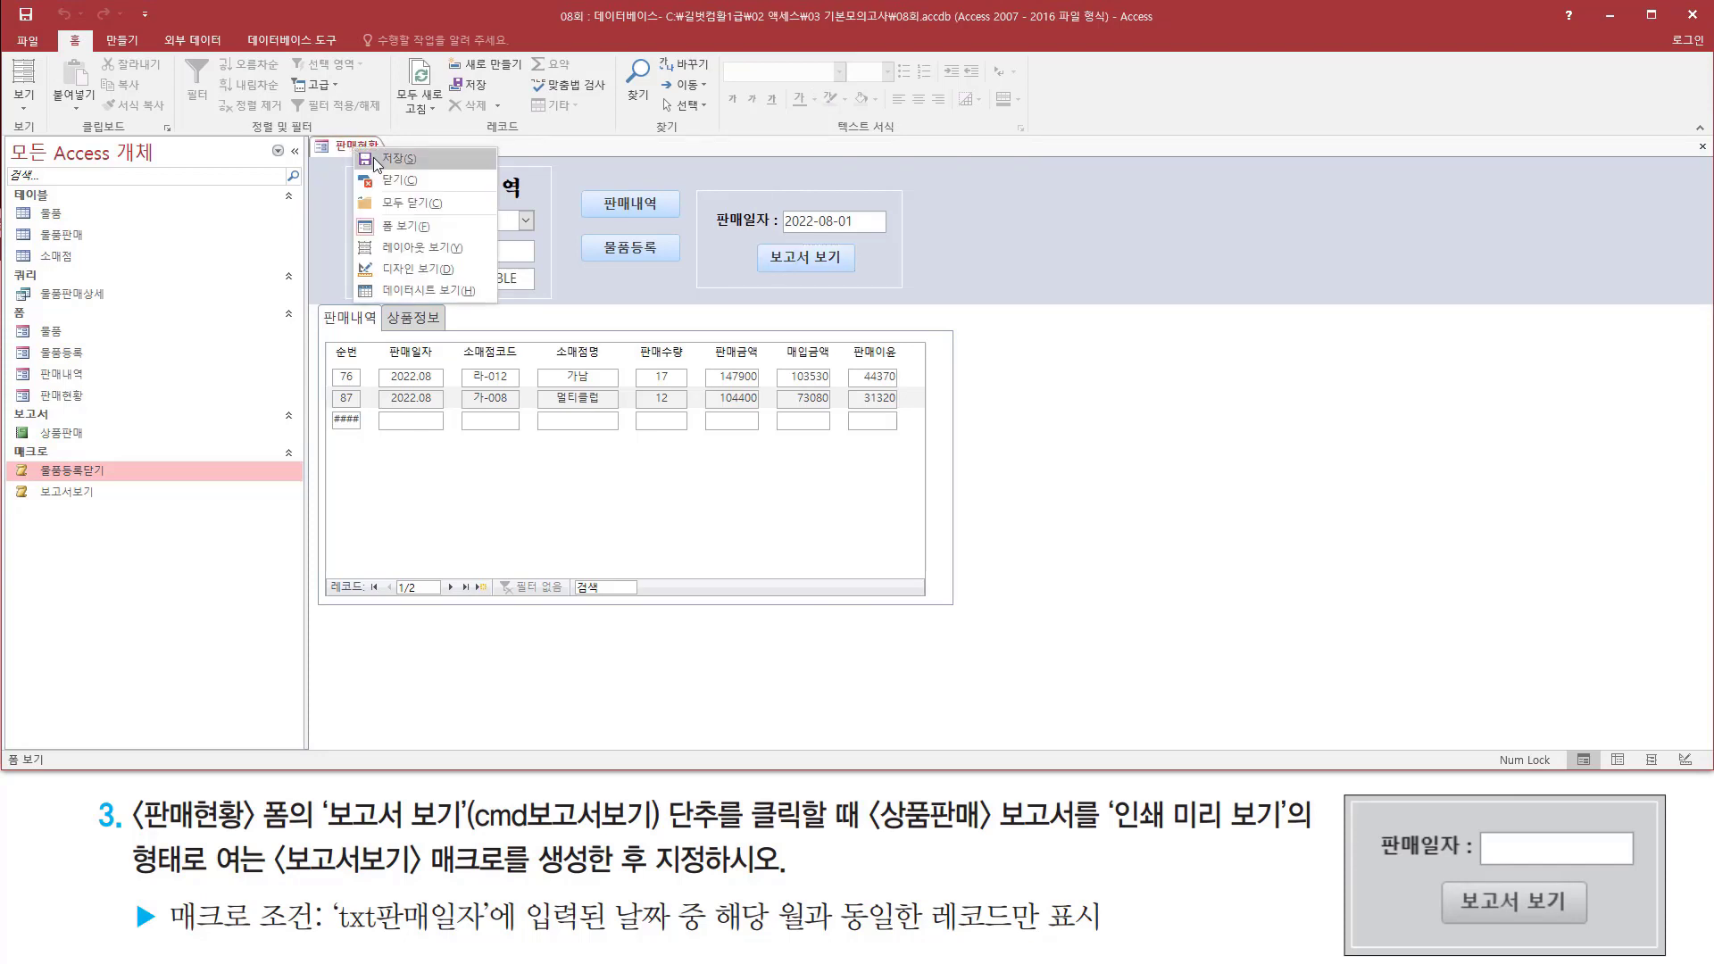
click(400, 181)
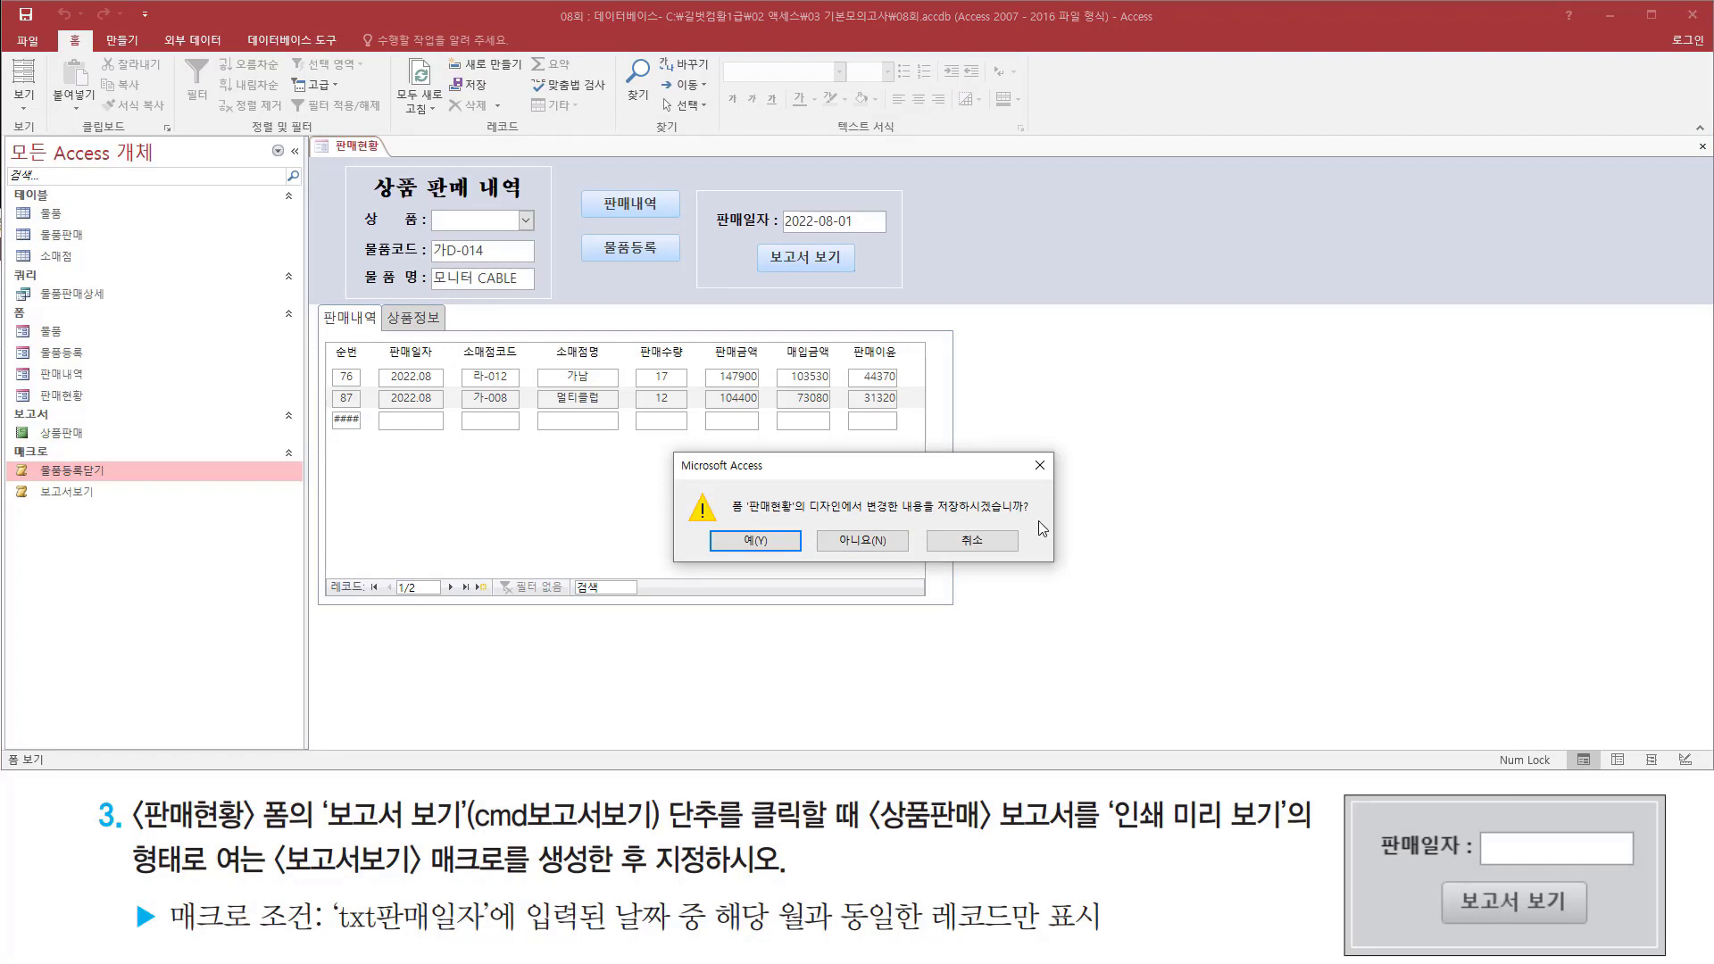
click(757, 543)
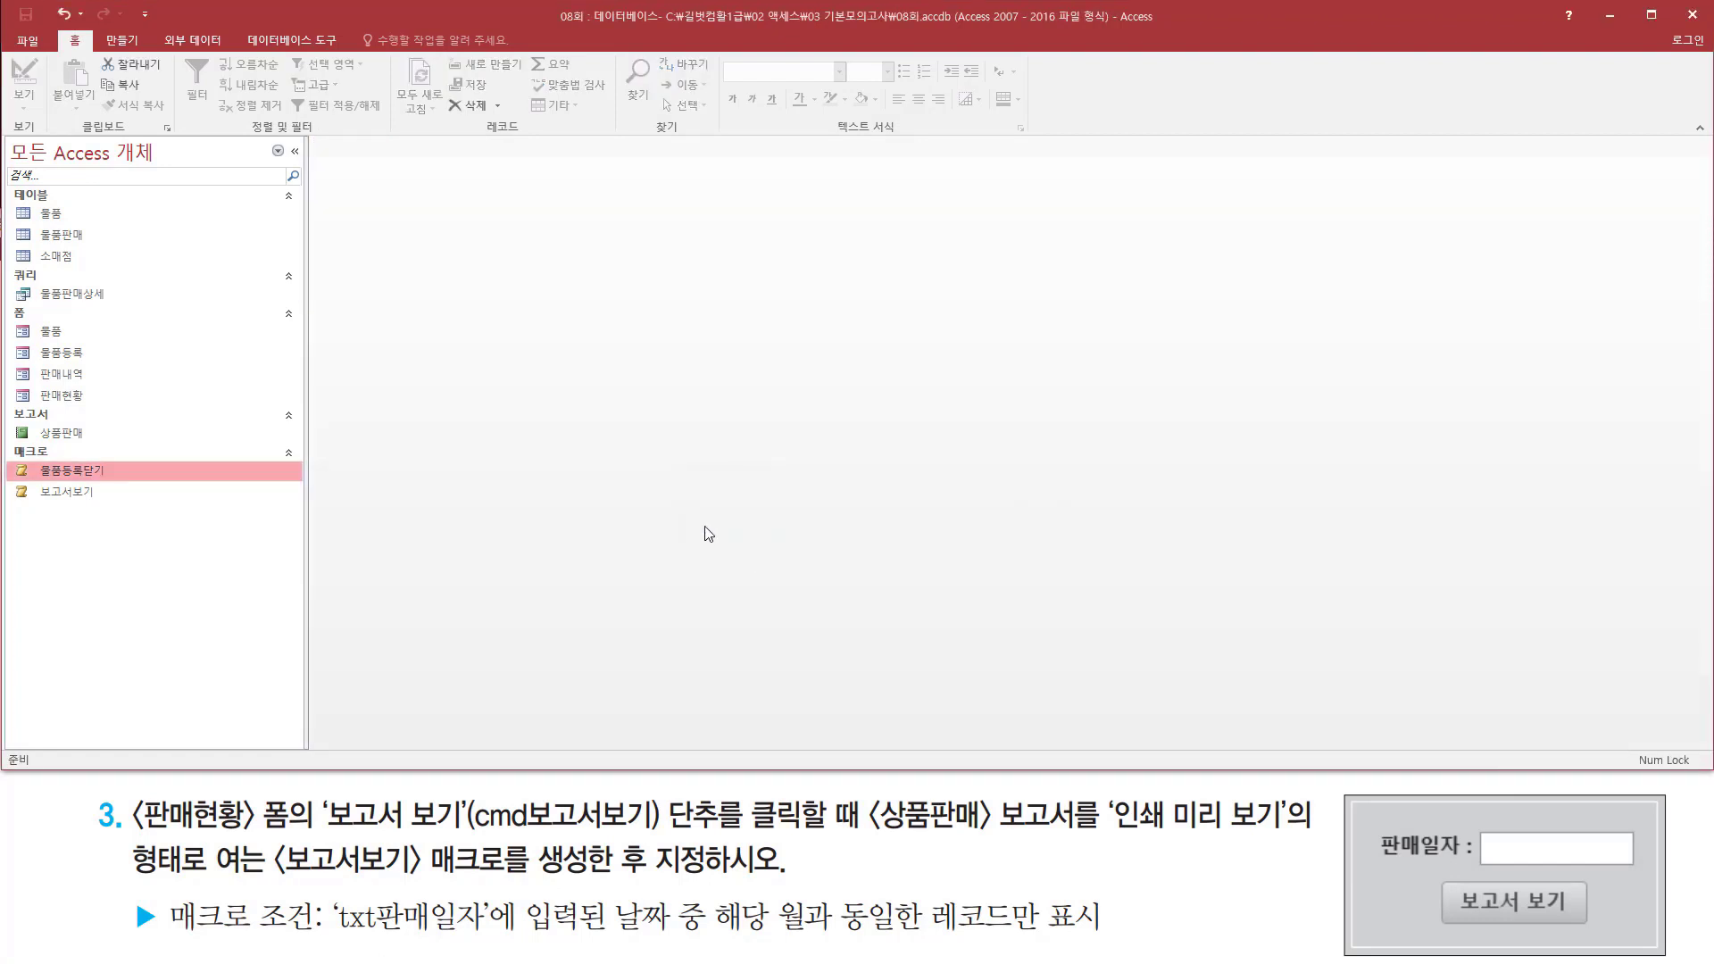